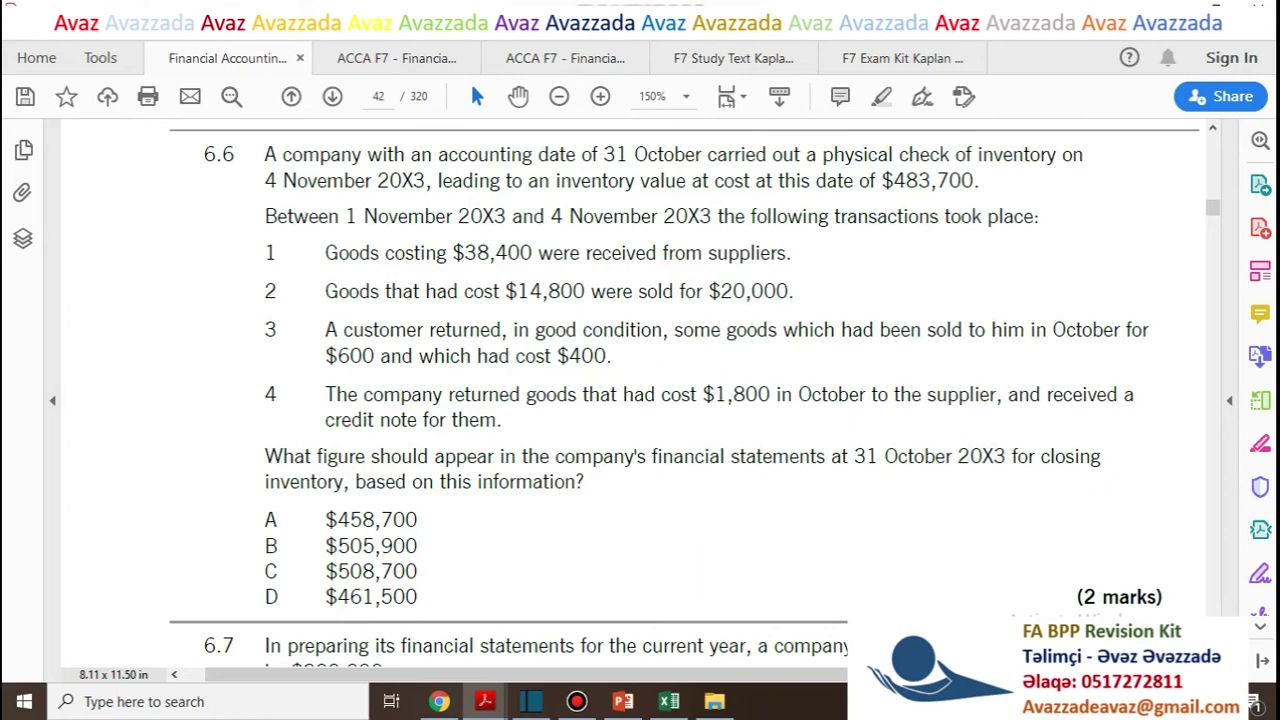
Look back through the inventory questions from 6.1 onward and return to question 6.6
scroll(684, 393, "up", 15)
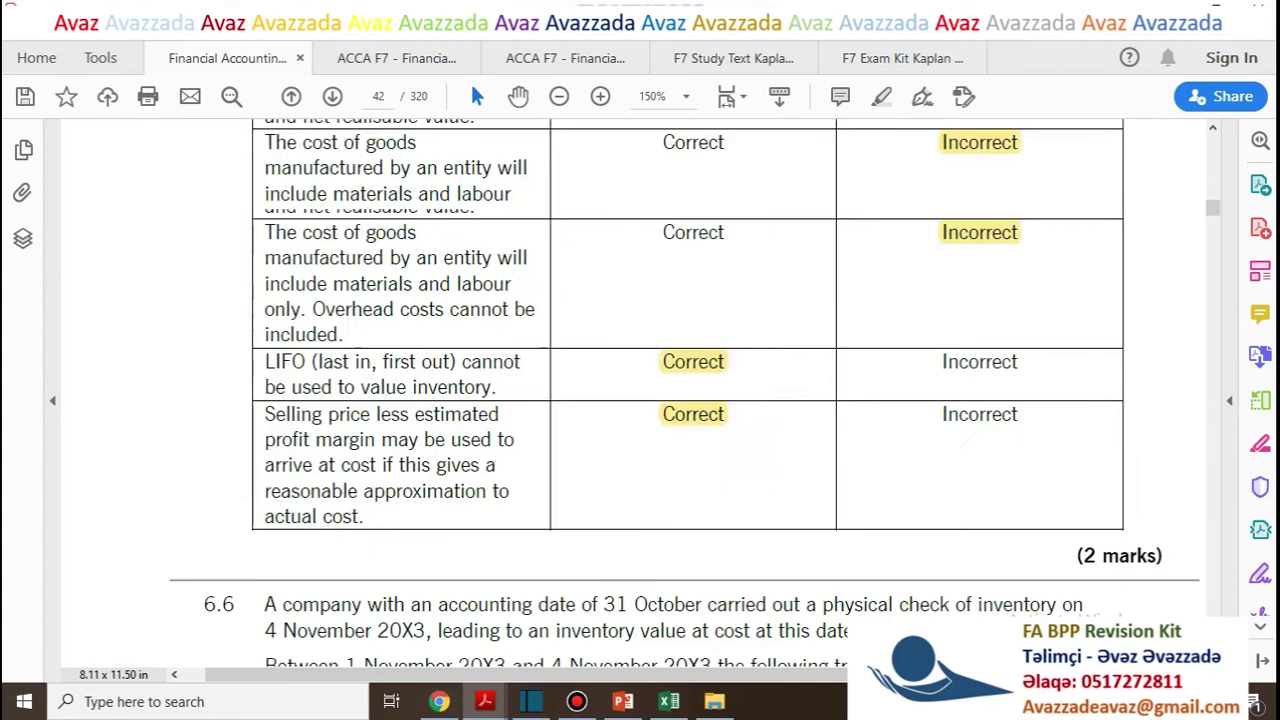
scroll(684, 393, "up", 5)
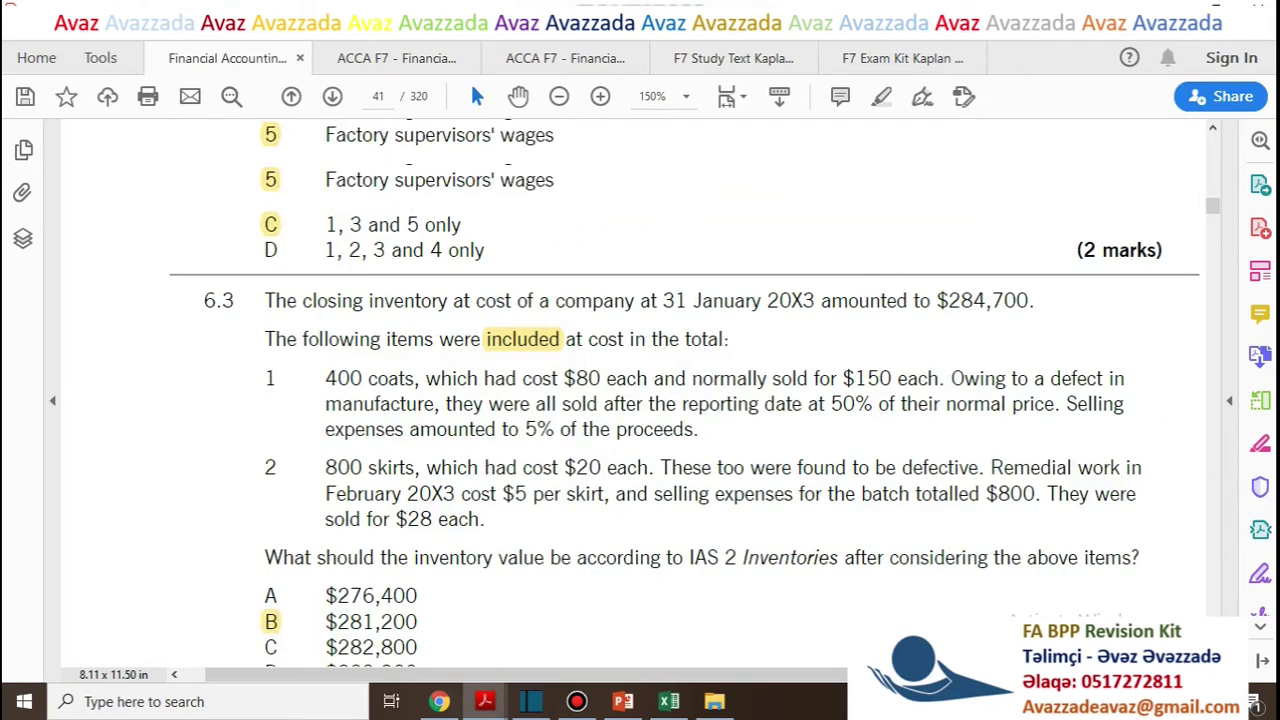
scroll(684, 393, "up", 15)
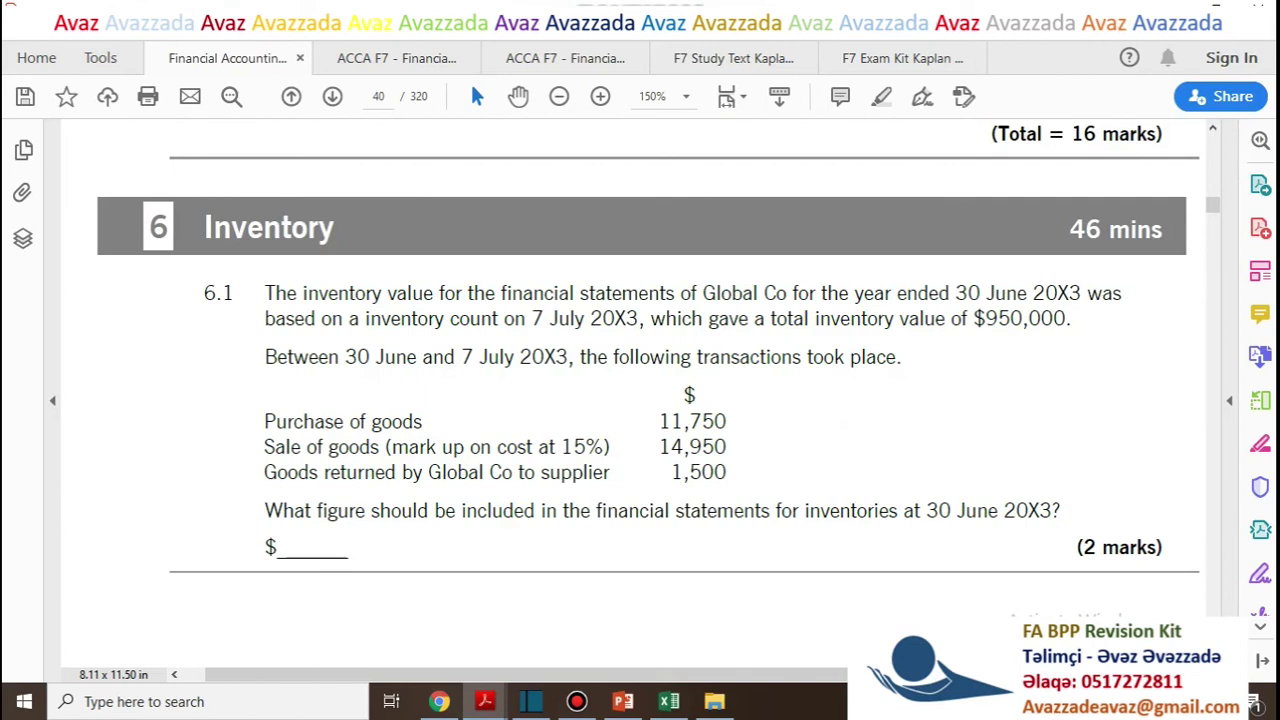
scroll(684, 393, "down", 20)
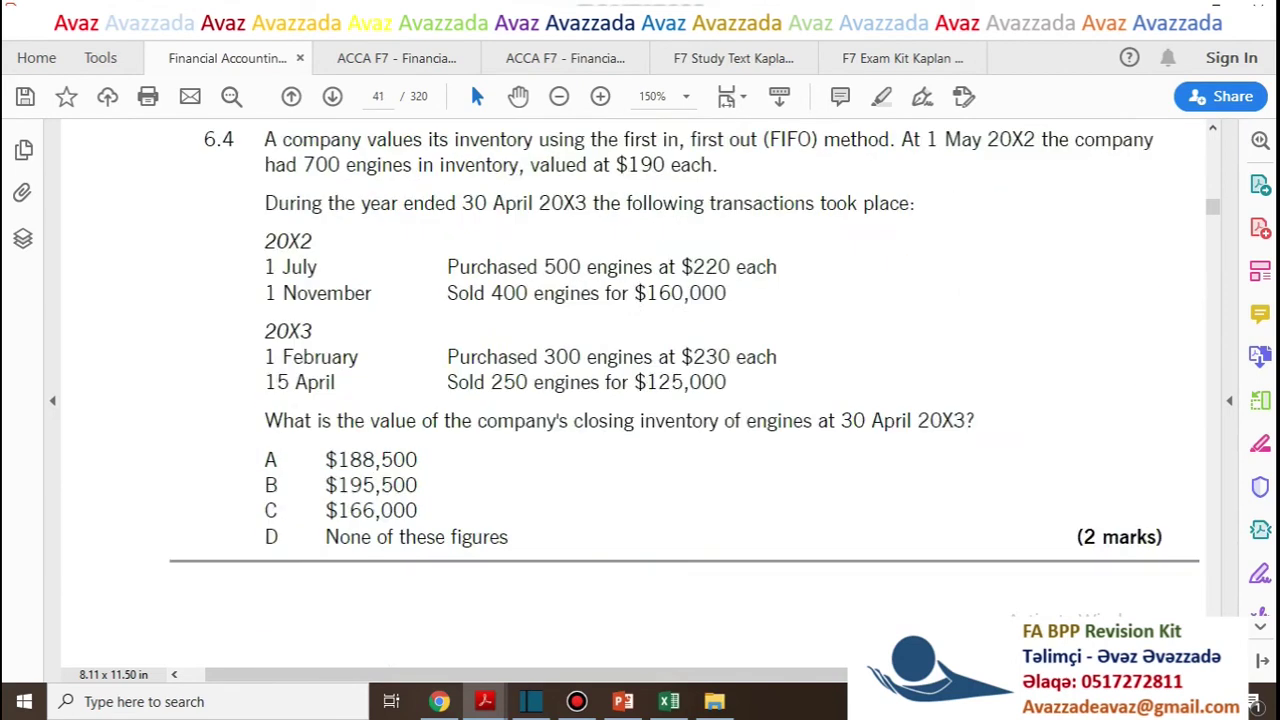
scroll(633, 393, "down", 20)
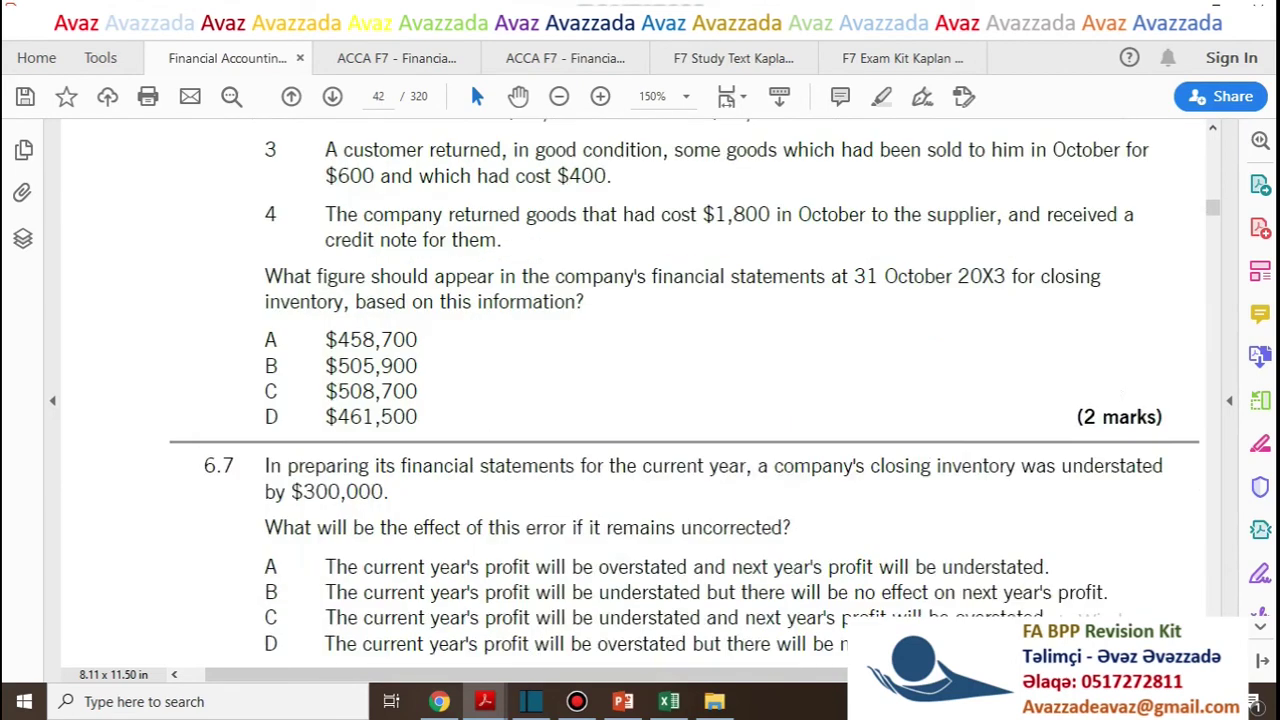
scroll(633, 393, "up", 5)
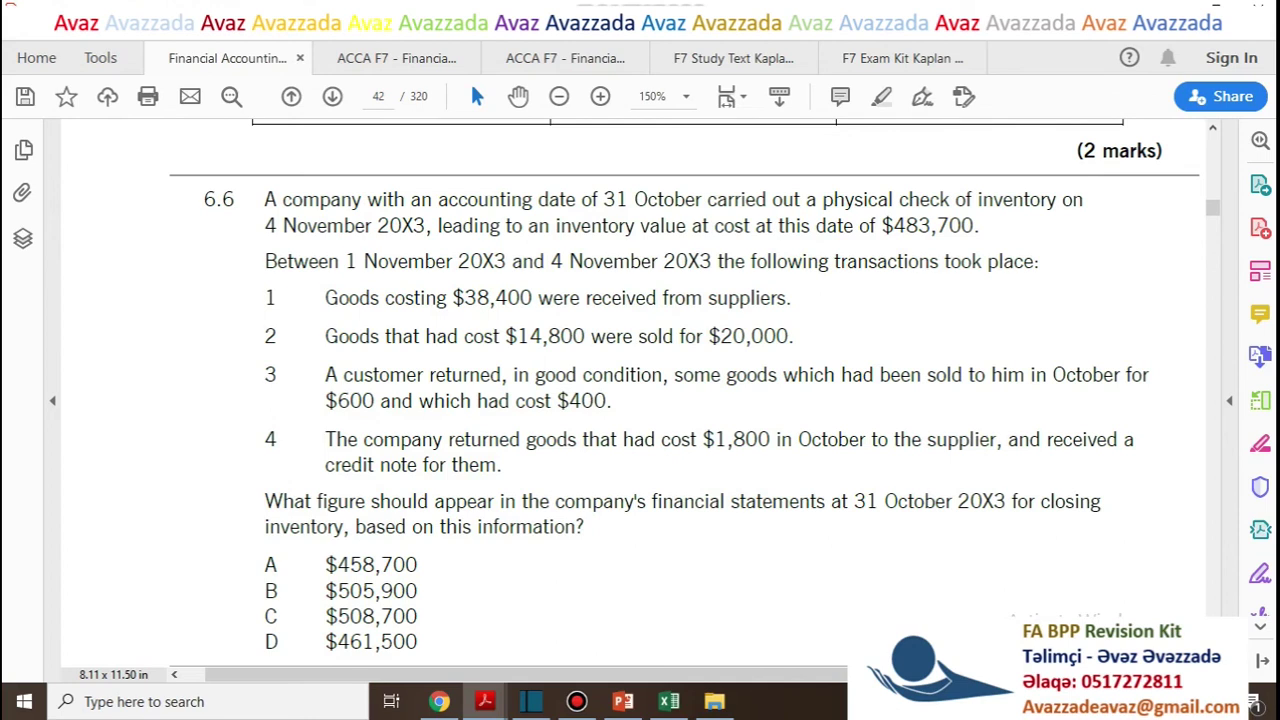
Read question 6.6, marking the four listed transactions, the 31 October accounting date and the physical check value
left_click_drag(265, 290, 503, 465)
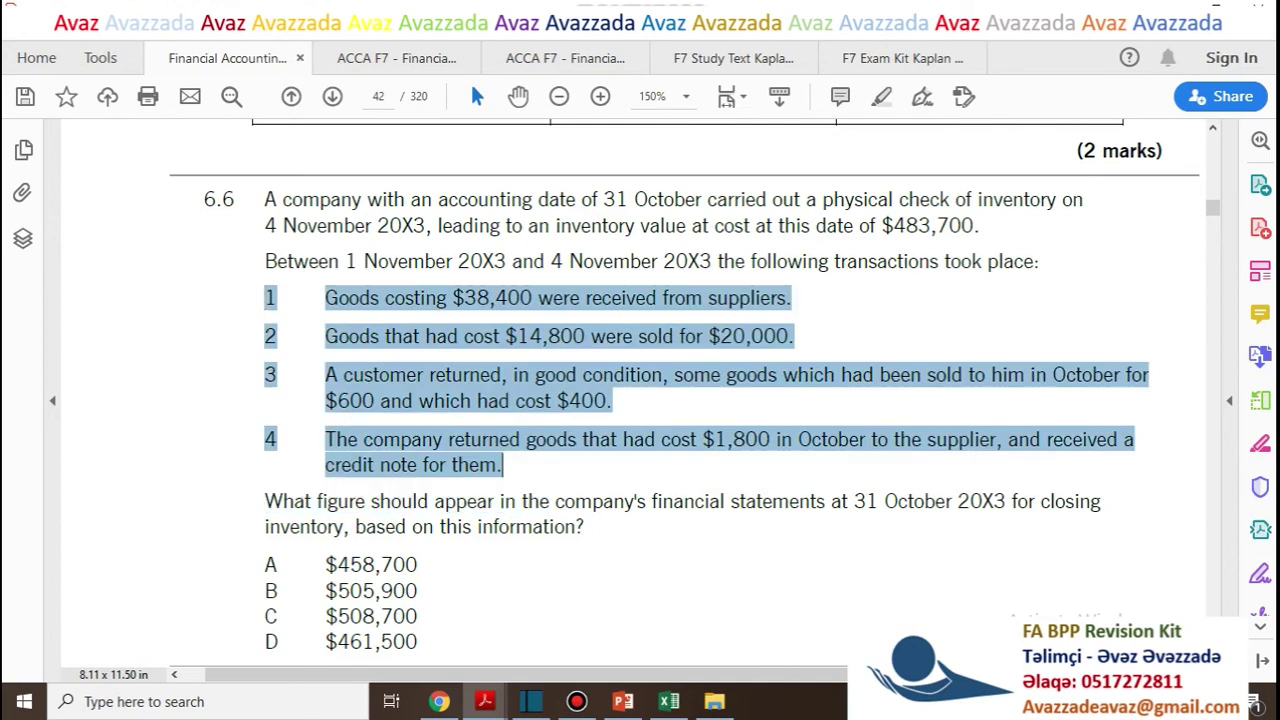
left_click(503, 465)
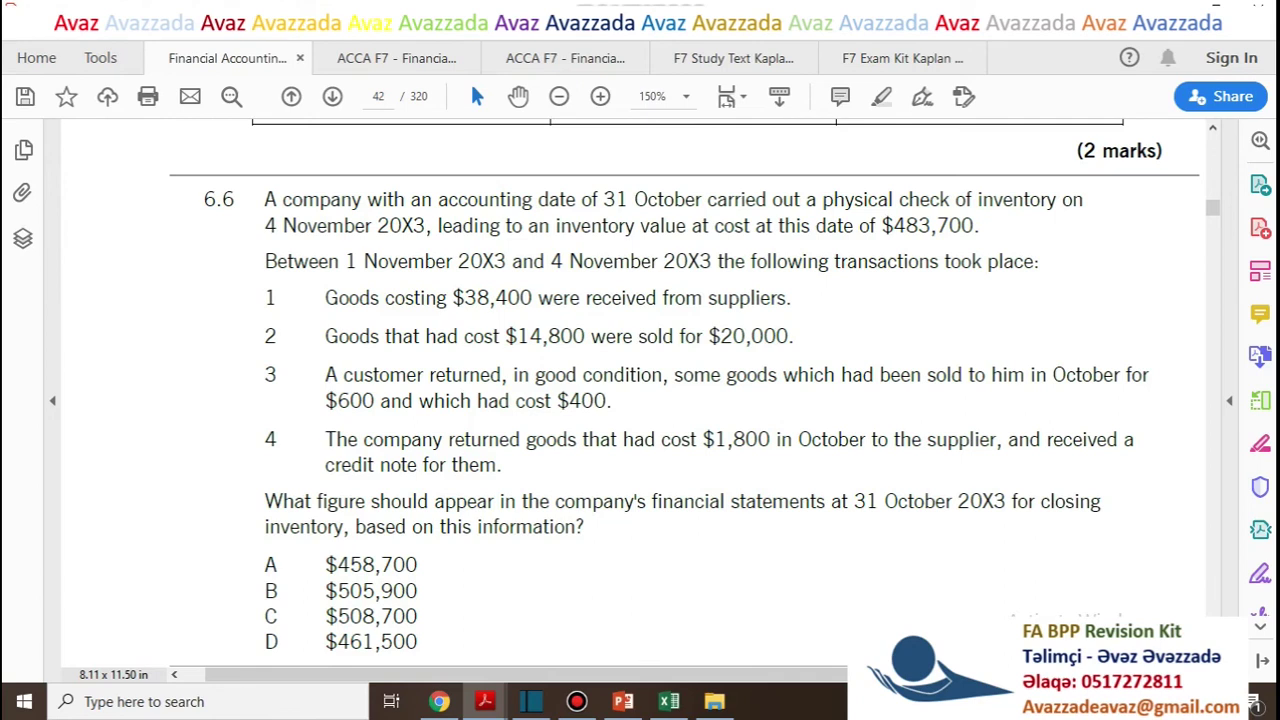
left_click_drag(603, 199, 702, 199)
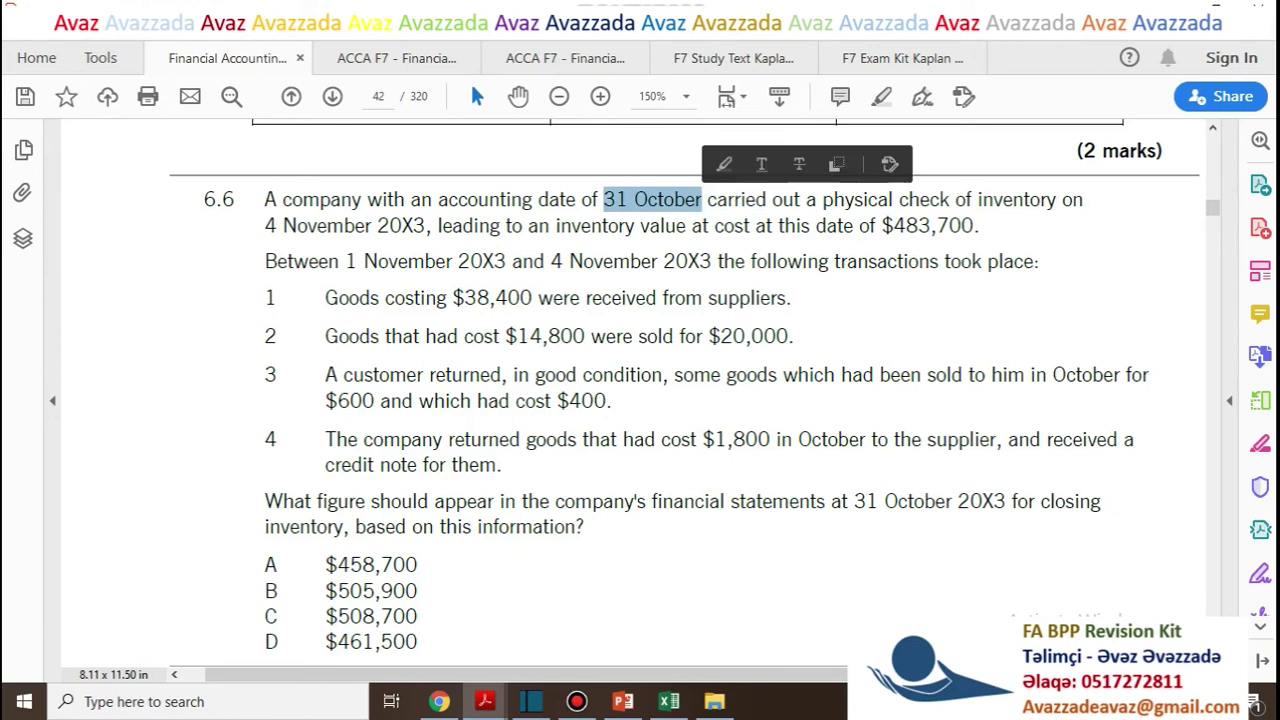
left_click(712, 204)
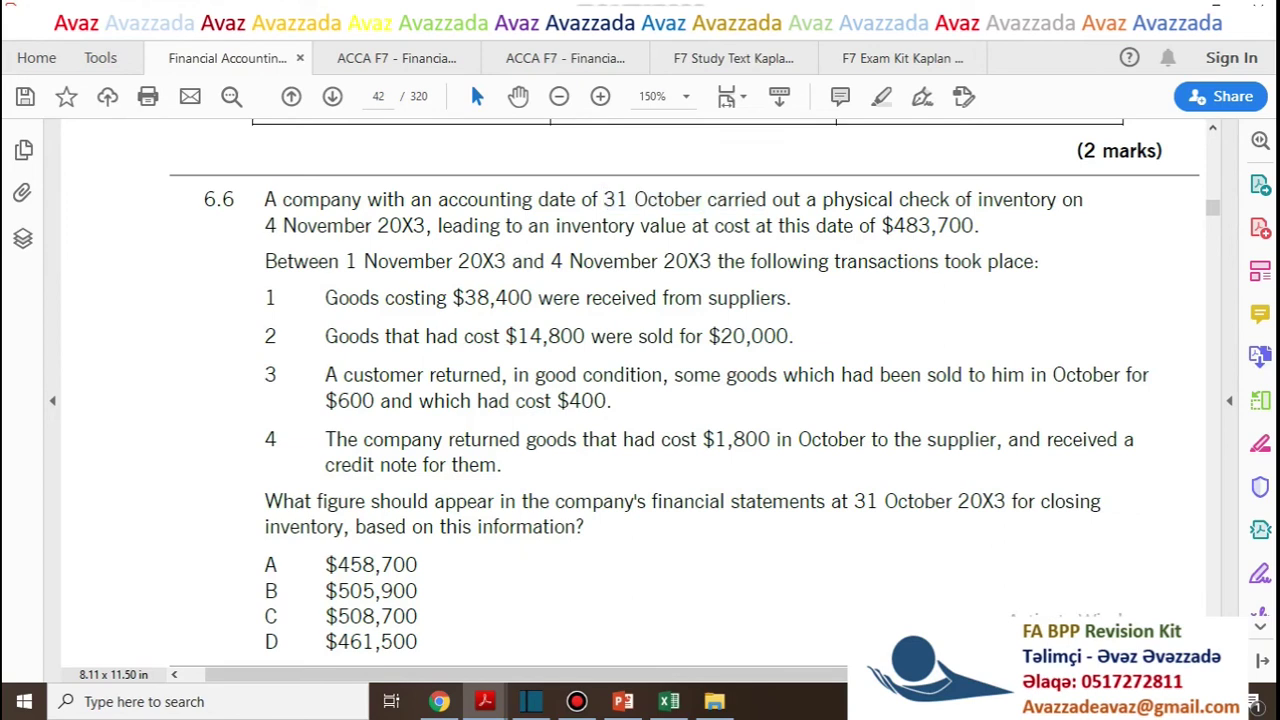
mouse_move(979, 226)
left_mouse_down()
mouse_move(893, 226)
mouse_move(981, 226)
left_mouse_up()
Switch to the Excel workbook, open the BPP 6.6 sheet and examine its 4-Nov inventory row
key("alt+Tab")
key("alt+Tab")
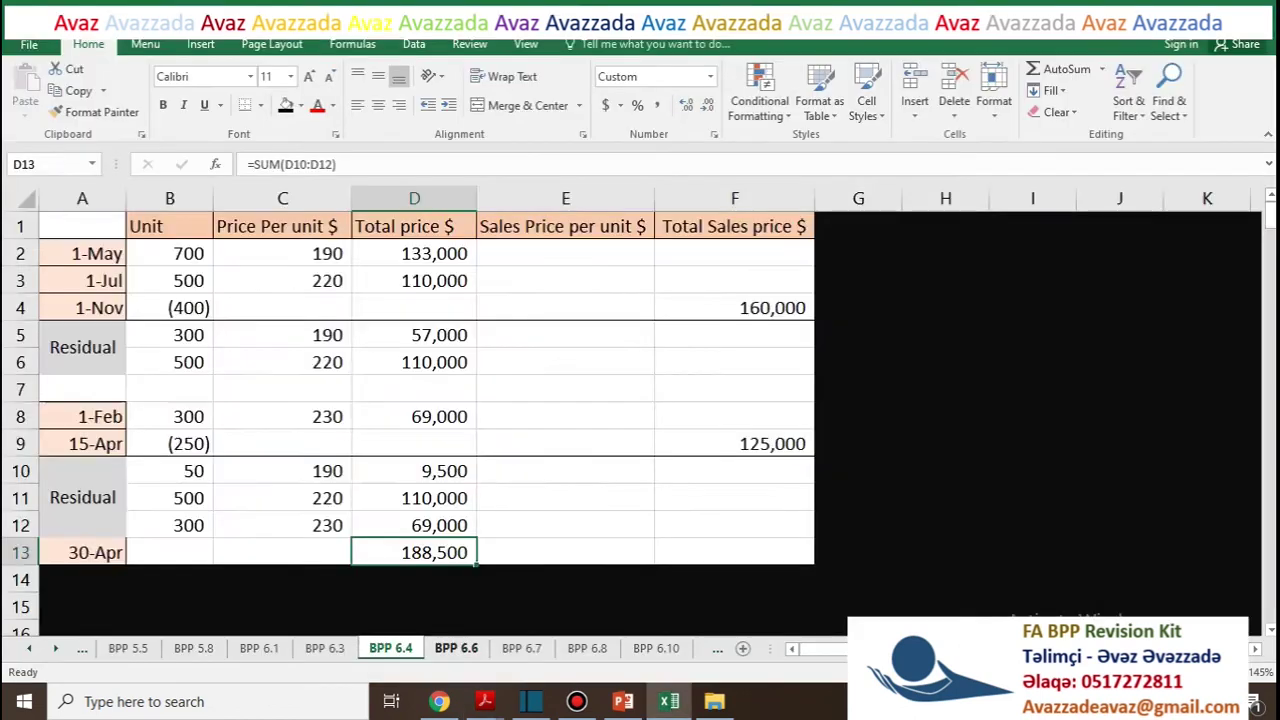
key("ctrl+Page_Down")
left_click(500, 507)
left_click(244, 507)
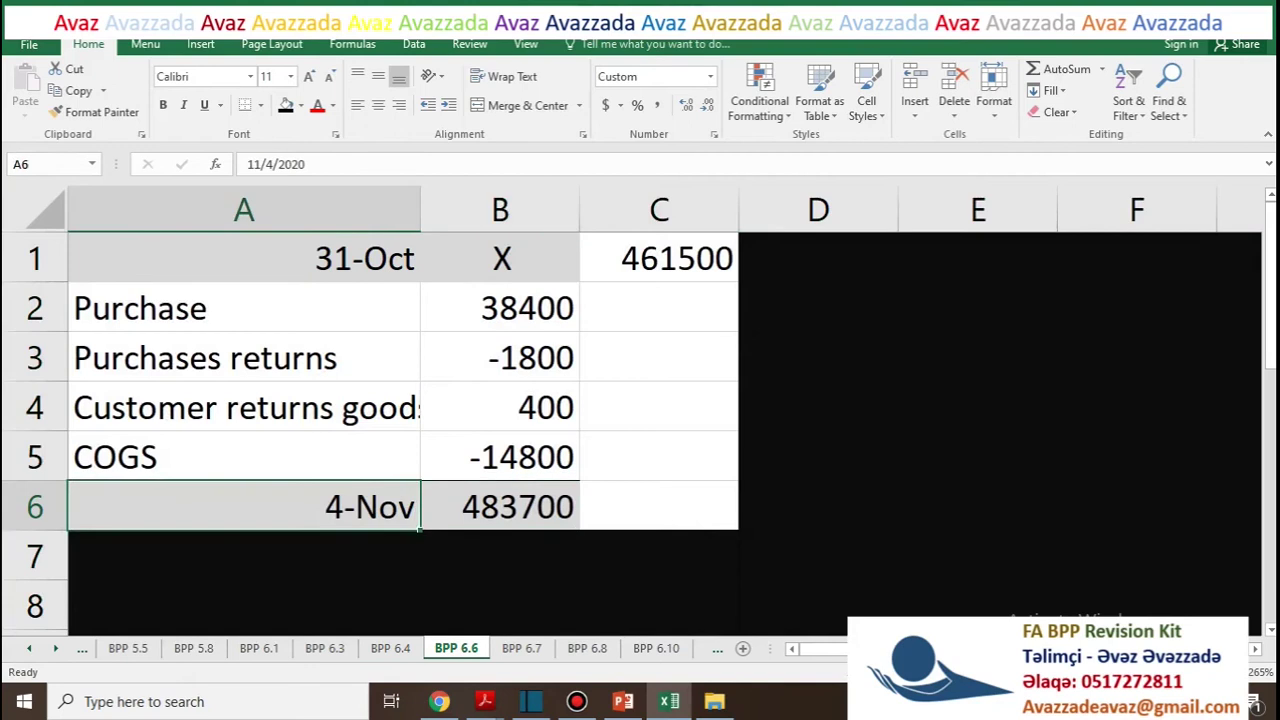
left_click(500, 507)
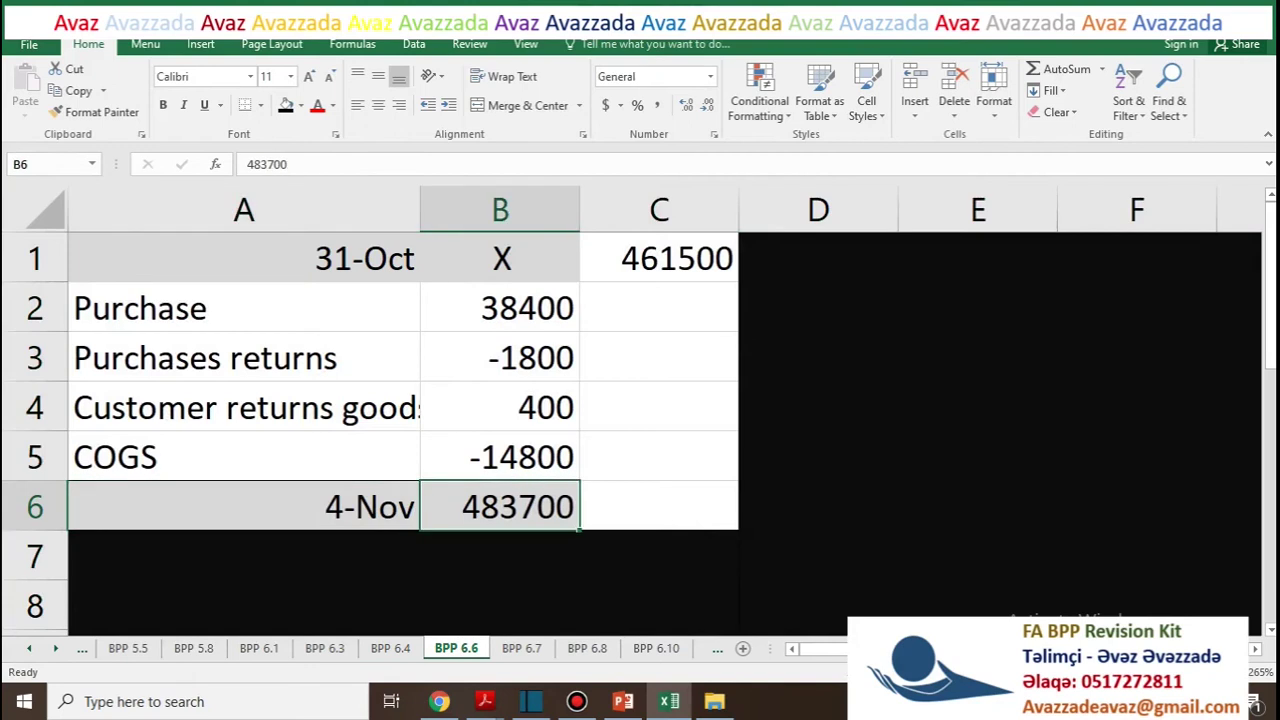
Compare the 31-Oct date and its unknown X with the 4-Nov row on the BPP 6.6 sheet
left_click(244, 258)
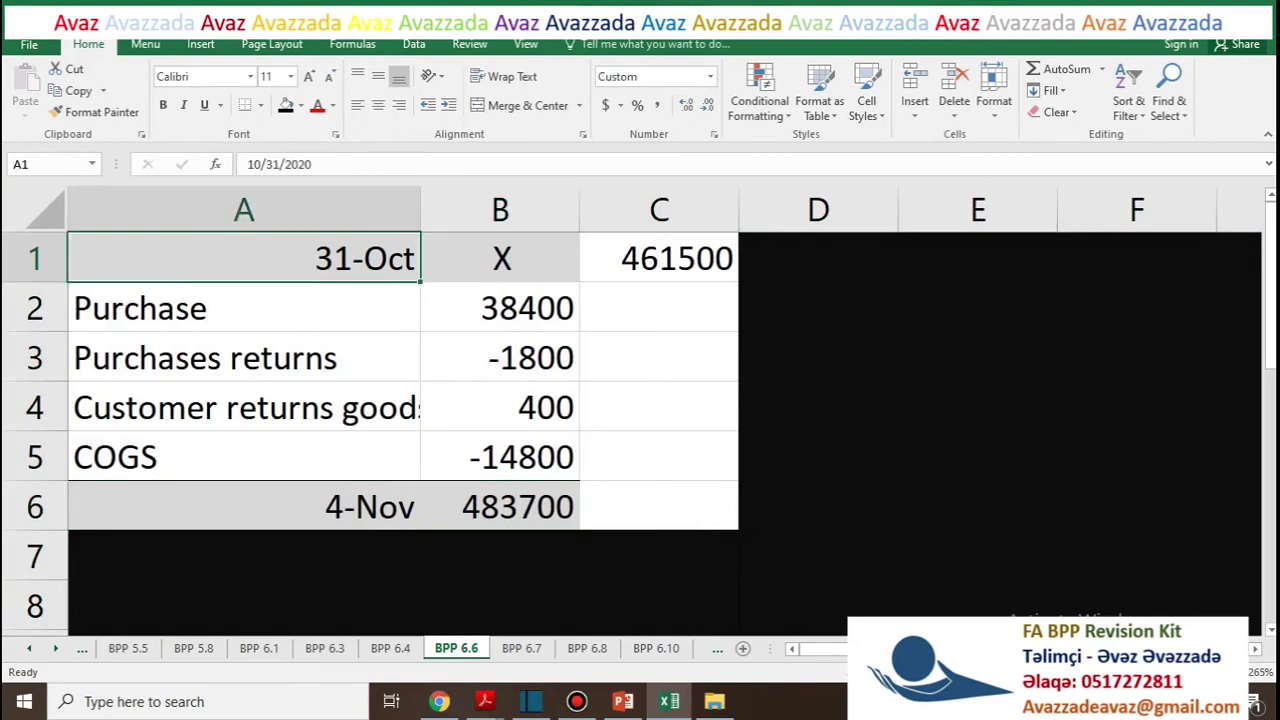
left_click(500, 258)
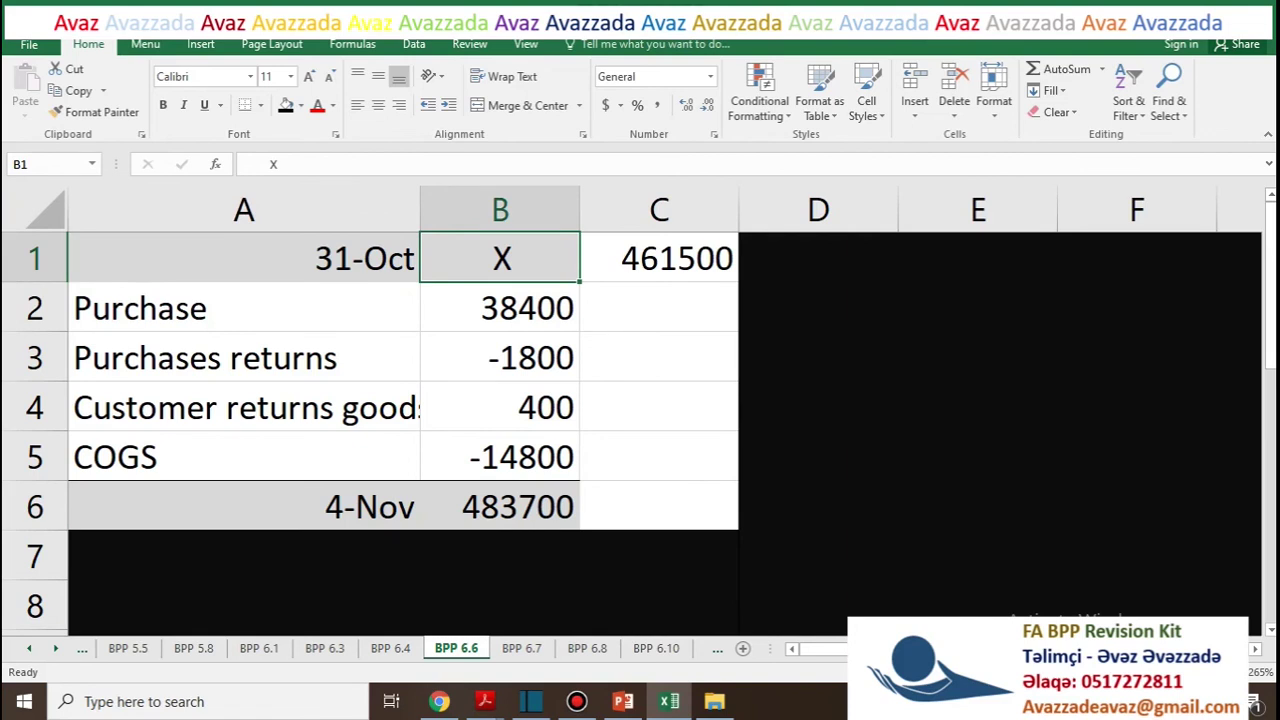
left_click(244, 258)
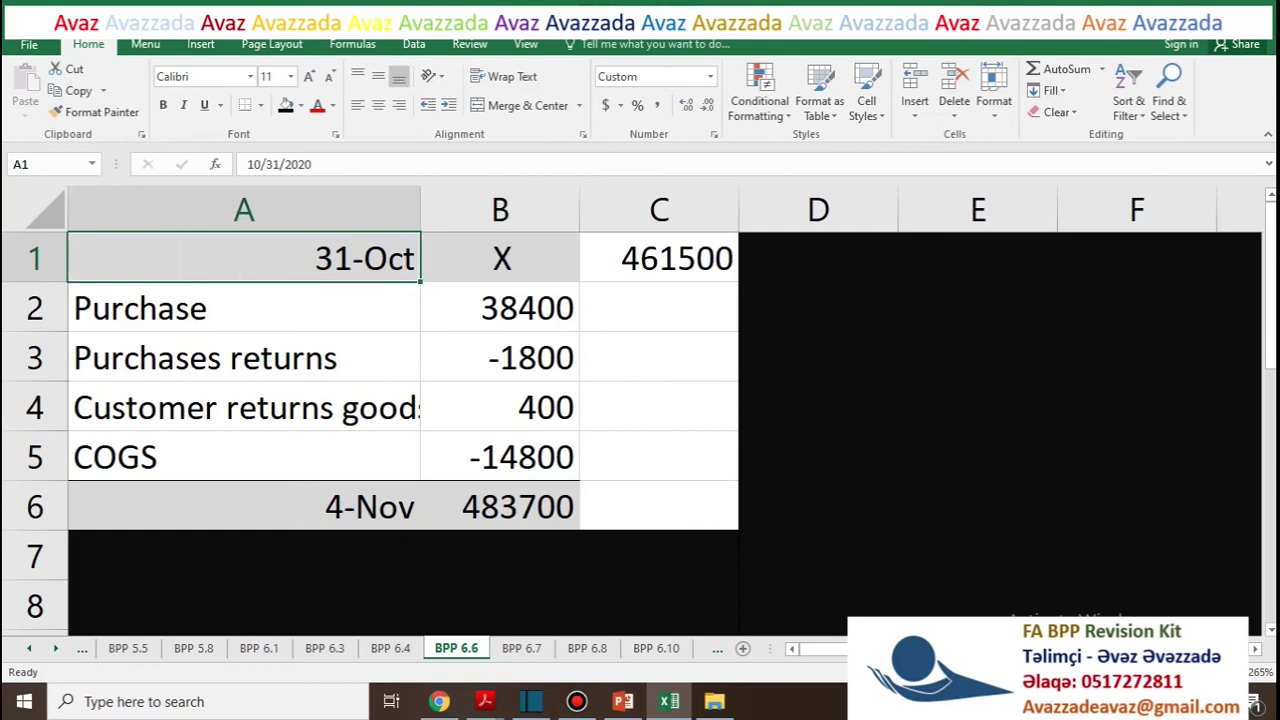
left_click(244, 507)
left_click(244, 258)
left_click(500, 507)
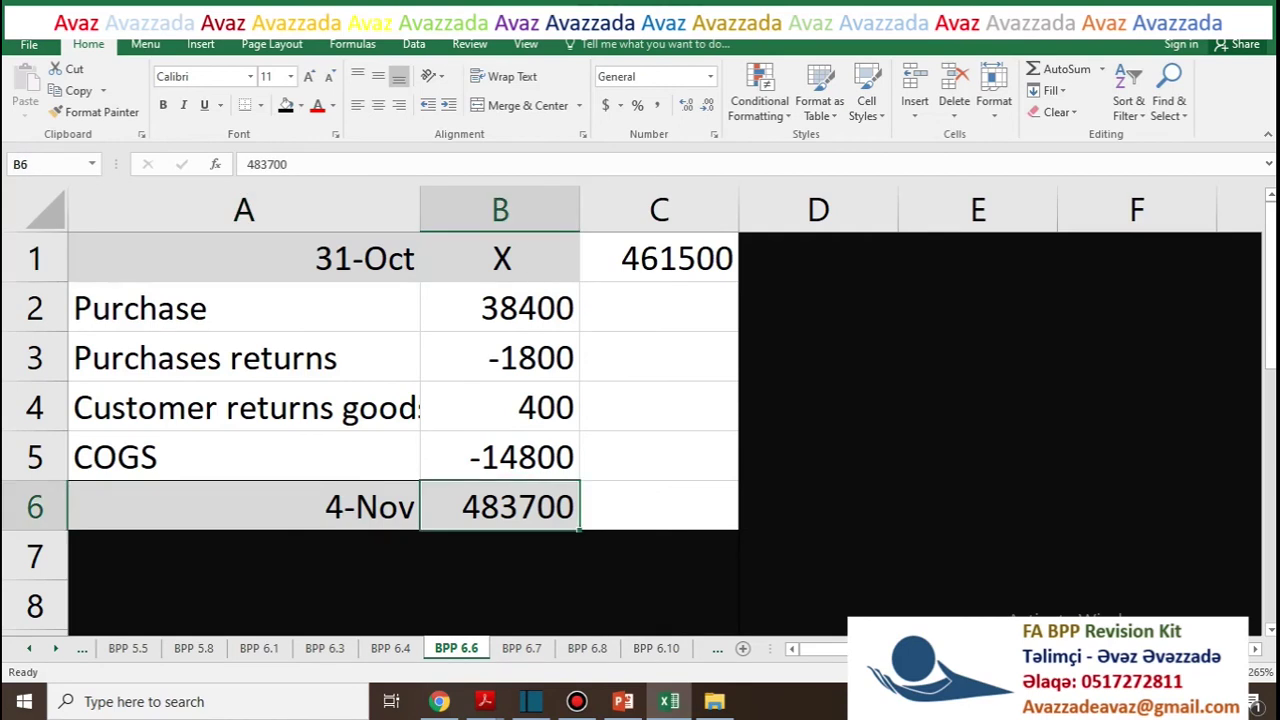
left_click(500, 258)
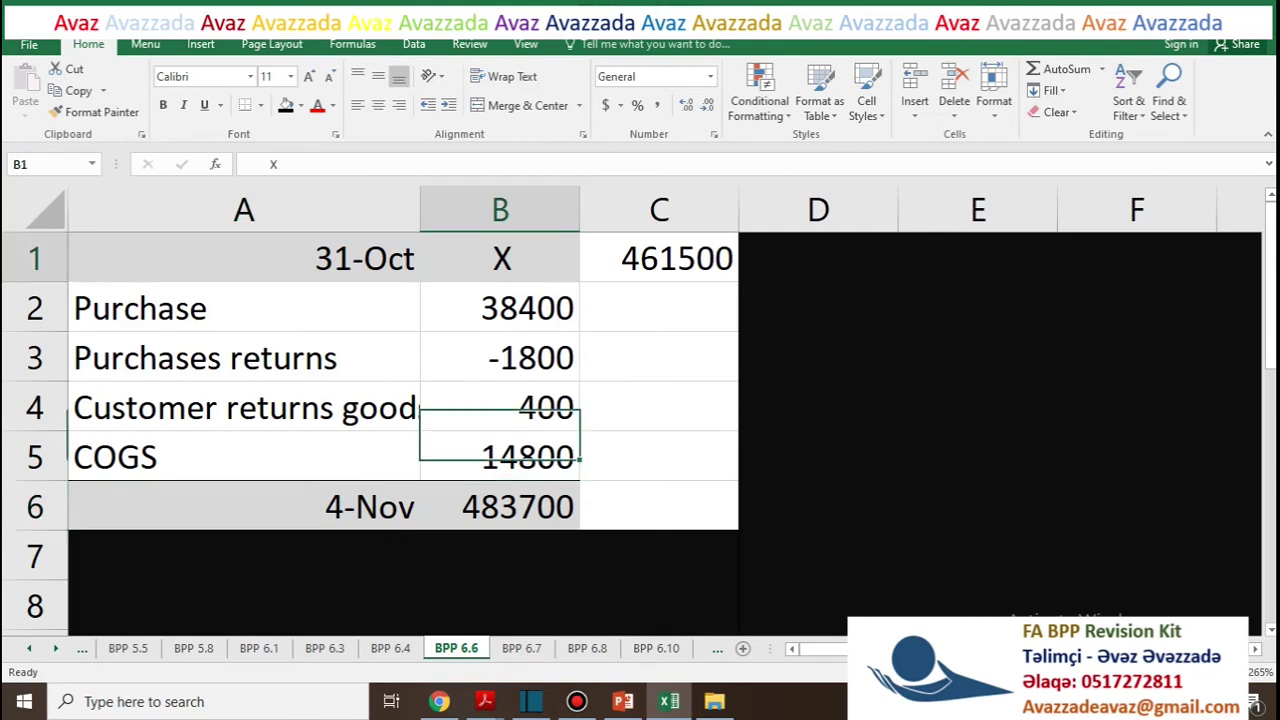
Read transaction 1 of question 6.6 in the PDF and match it to the Purchase amount on the Excel sheet
key("alt+Tab")
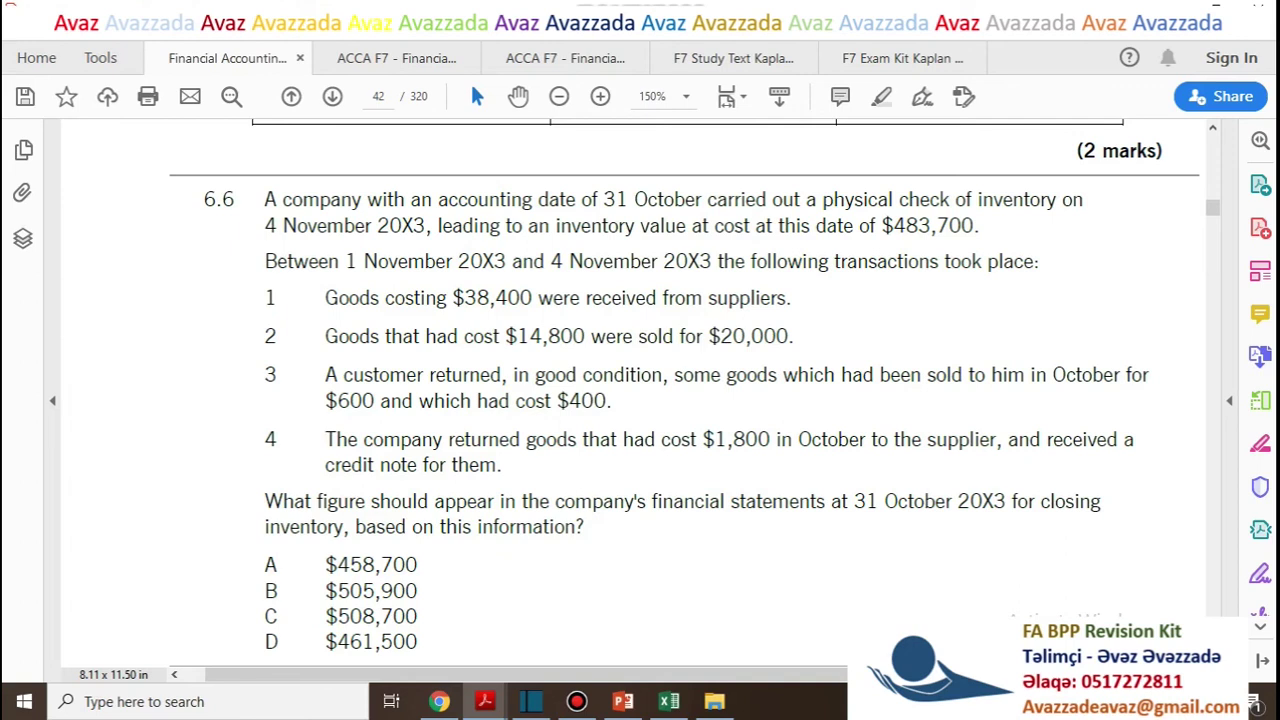
left_click_drag(326, 298, 379, 328)
left_click_drag(792, 298, 326, 298)
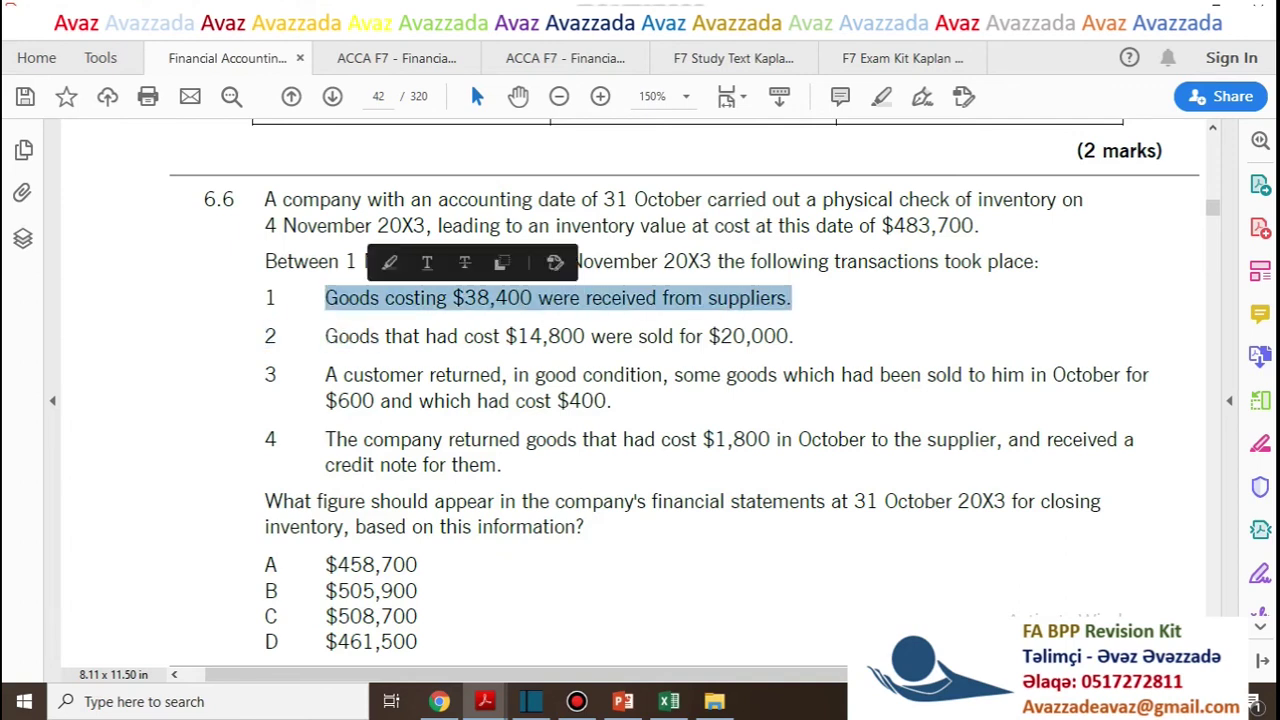
left_click(330, 298)
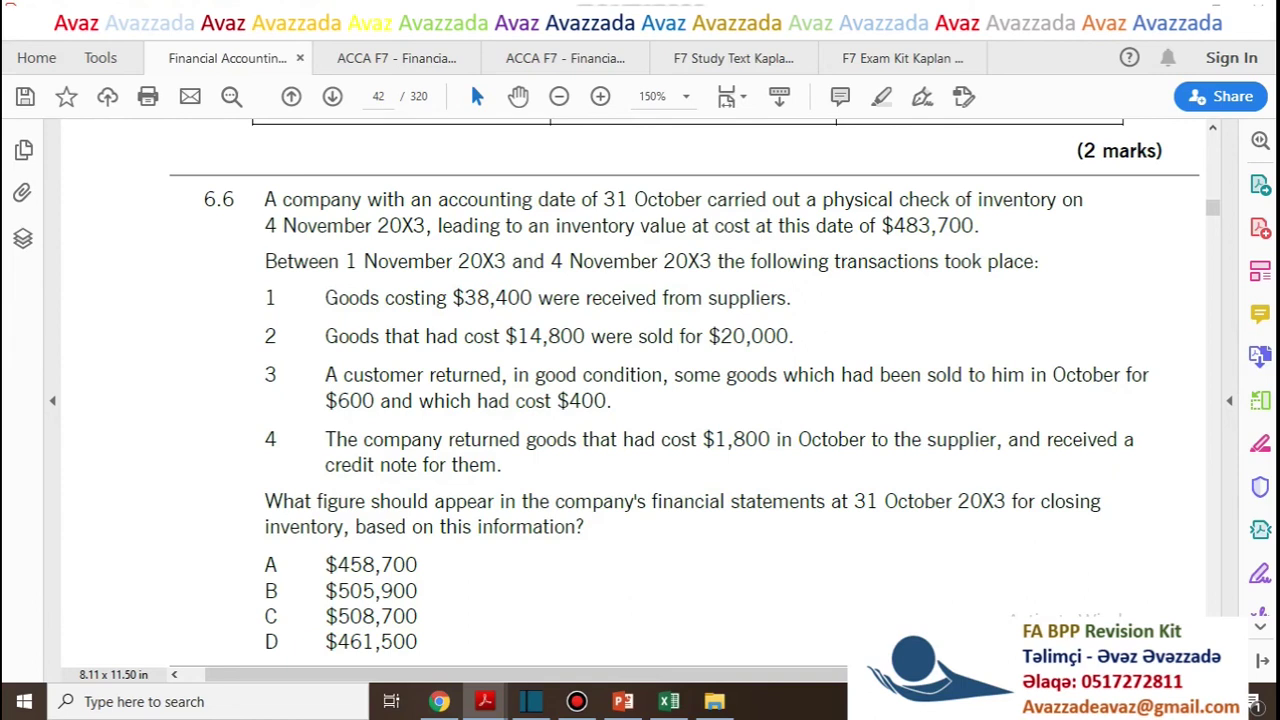
key("alt+Tab")
key("Down")
key("Up")
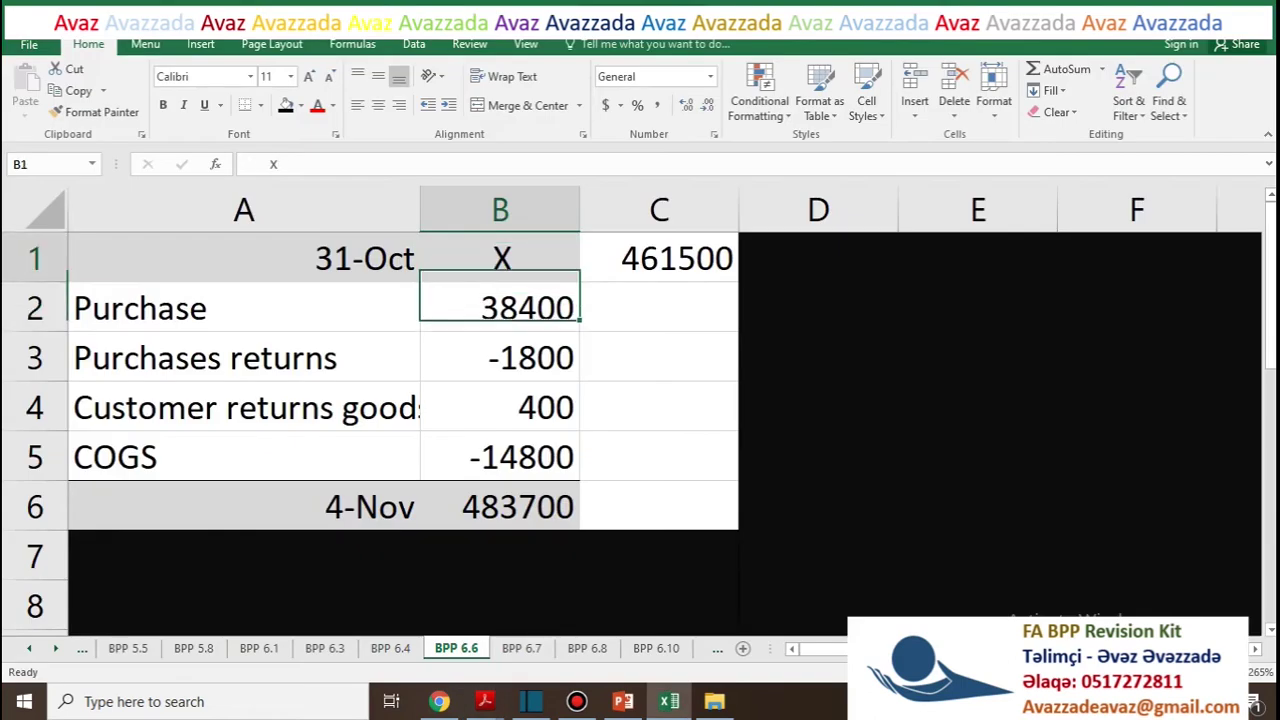
key("Down")
Examine the selling price and cost in transaction 2 of the PDF and match the cost to the Excel COGS row
key("alt+Tab")
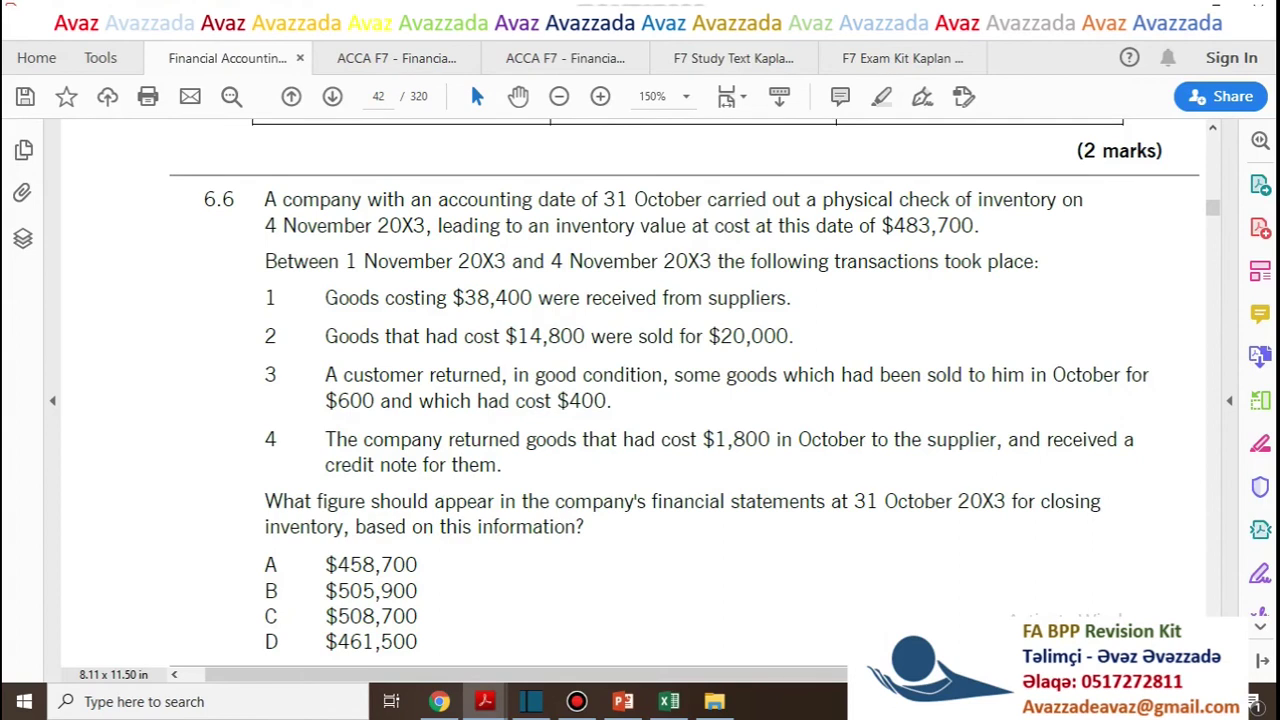
left_click_drag(708, 336, 794, 336)
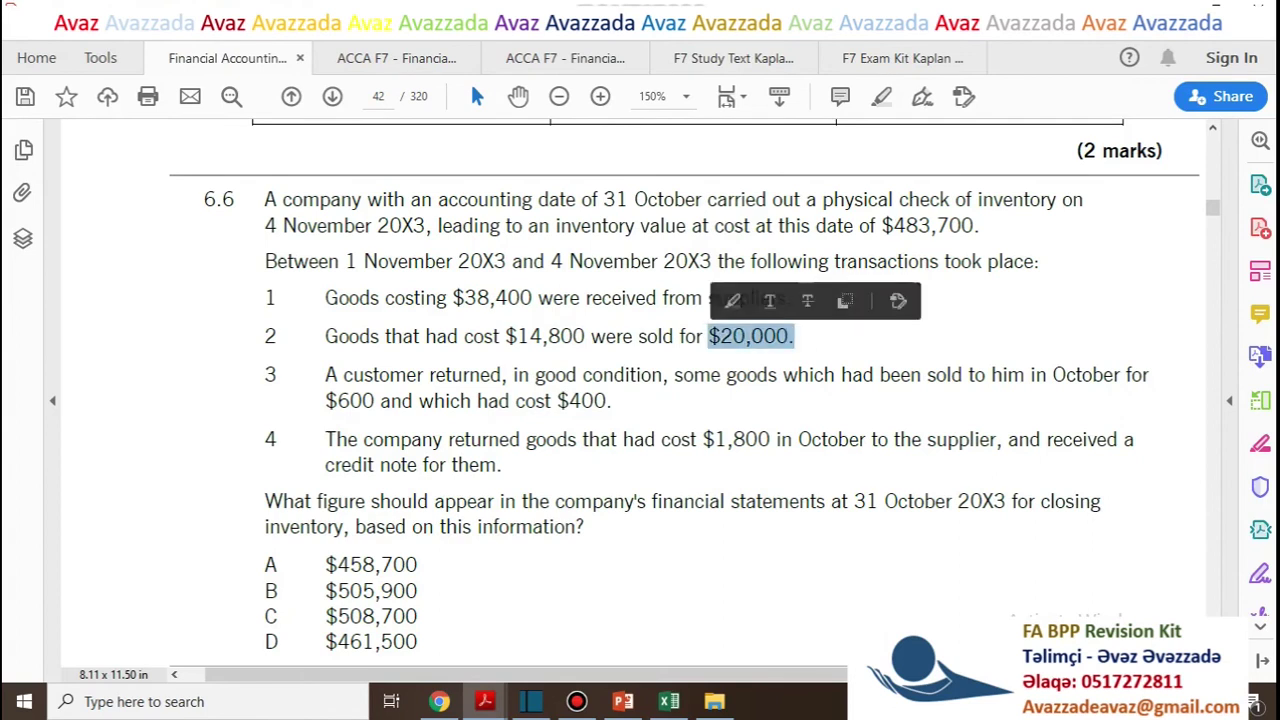
left_click(579, 336)
left_click_drag(585, 336, 517, 336)
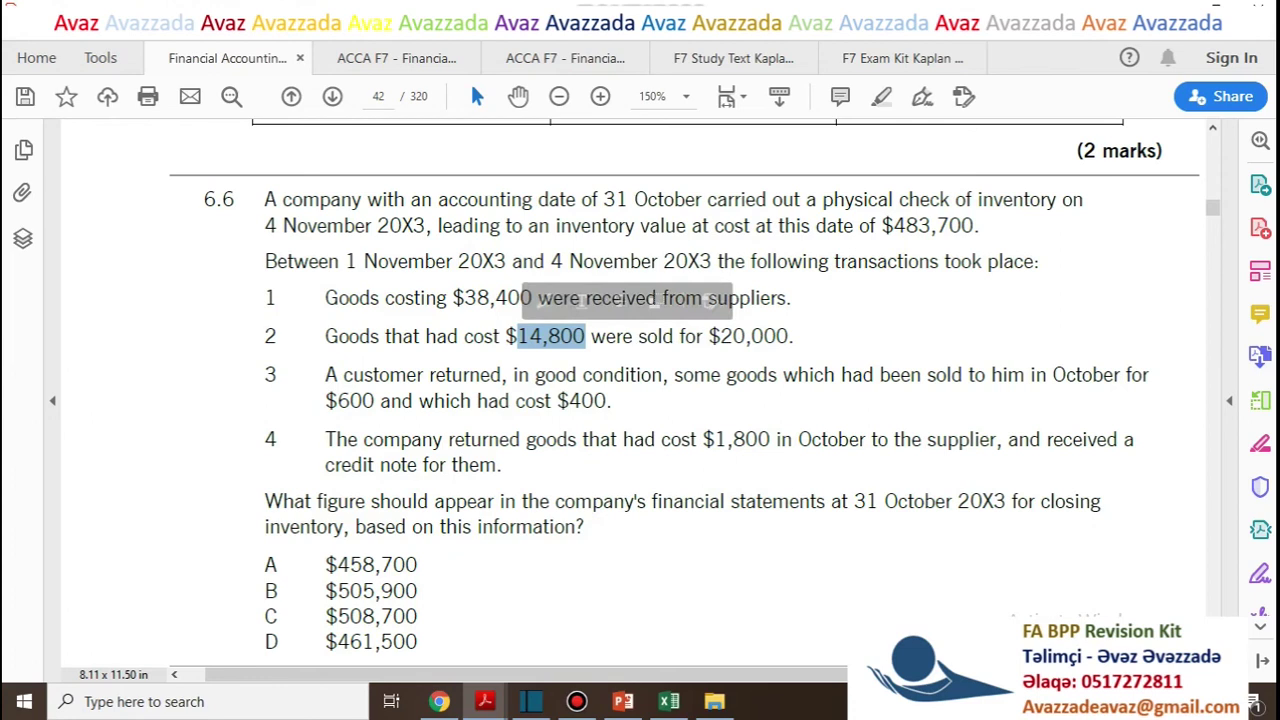
key("alt+Tab")
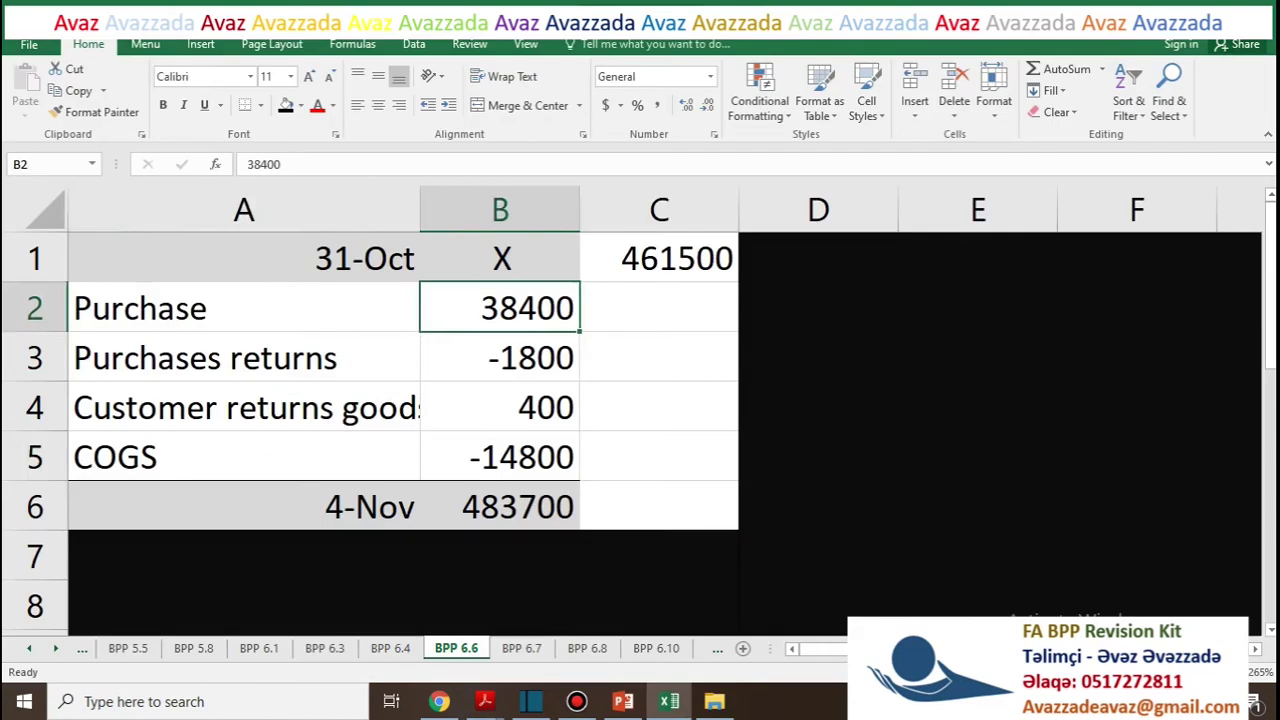
left_click(244, 457)
left_click(500, 457)
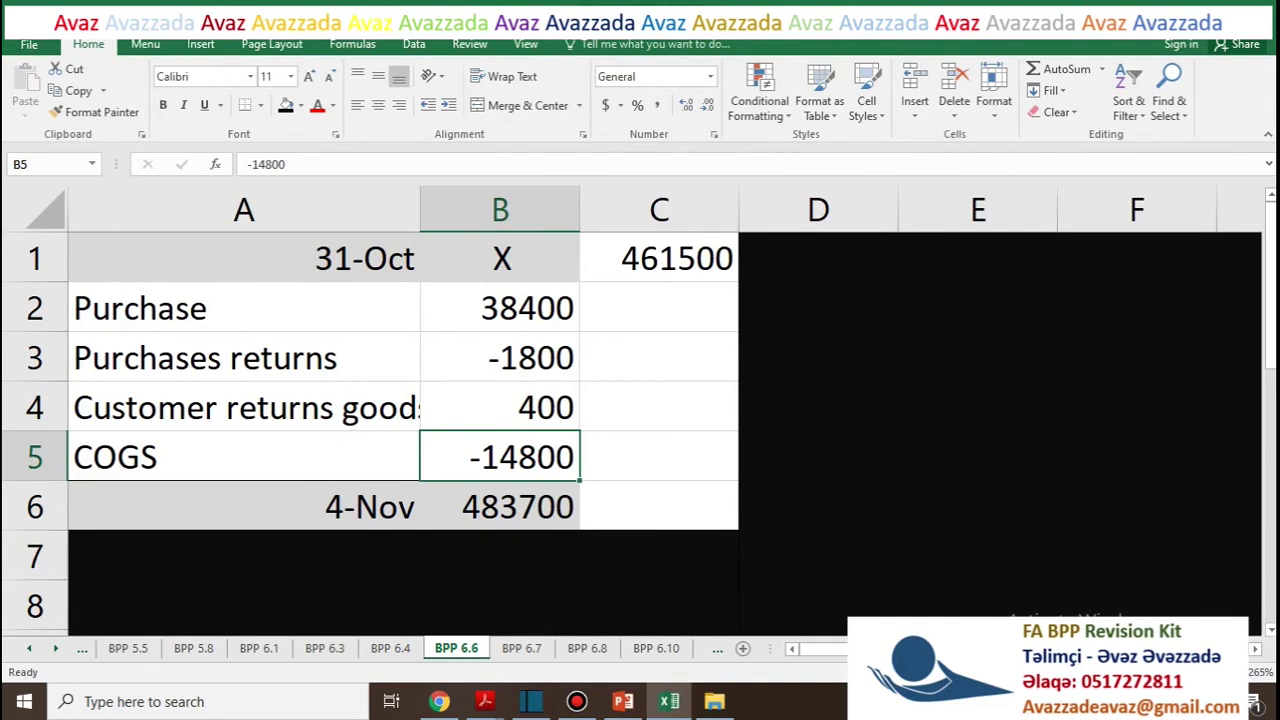
Return to the PDF and examine transaction 3's customer return, marking its selling price and its cost
key("alt+Tab")
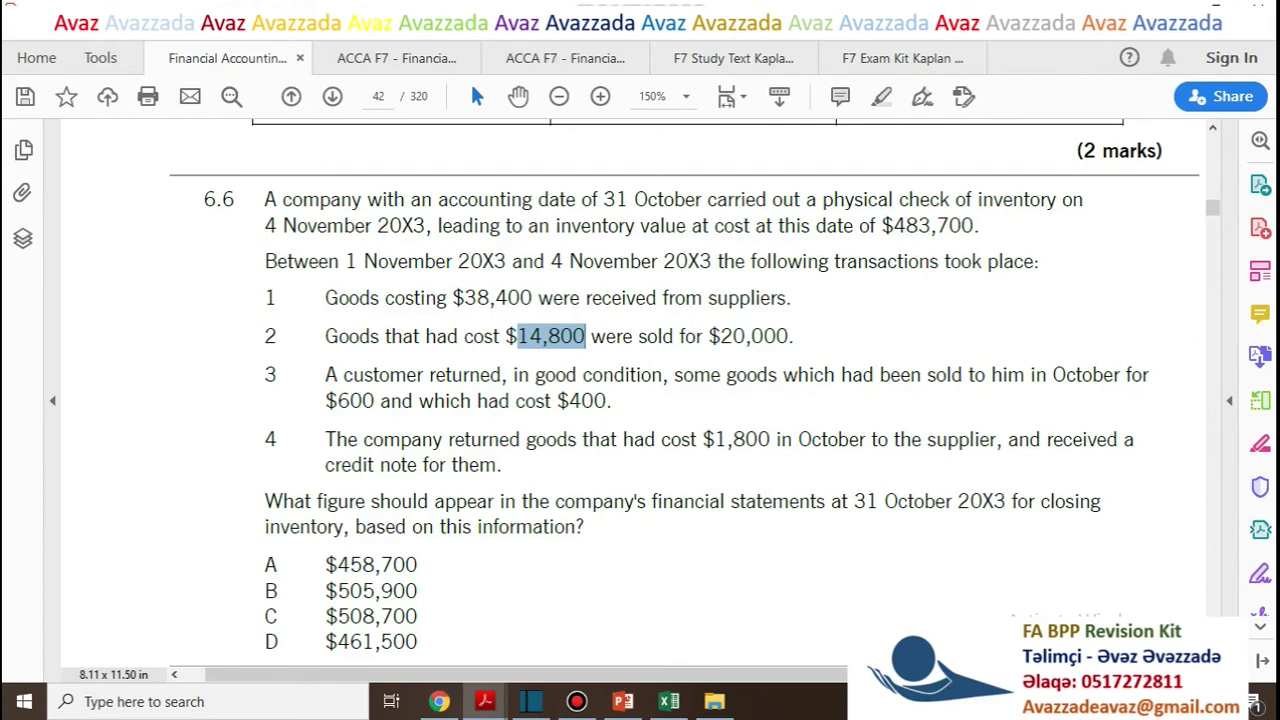
left_click(586, 337)
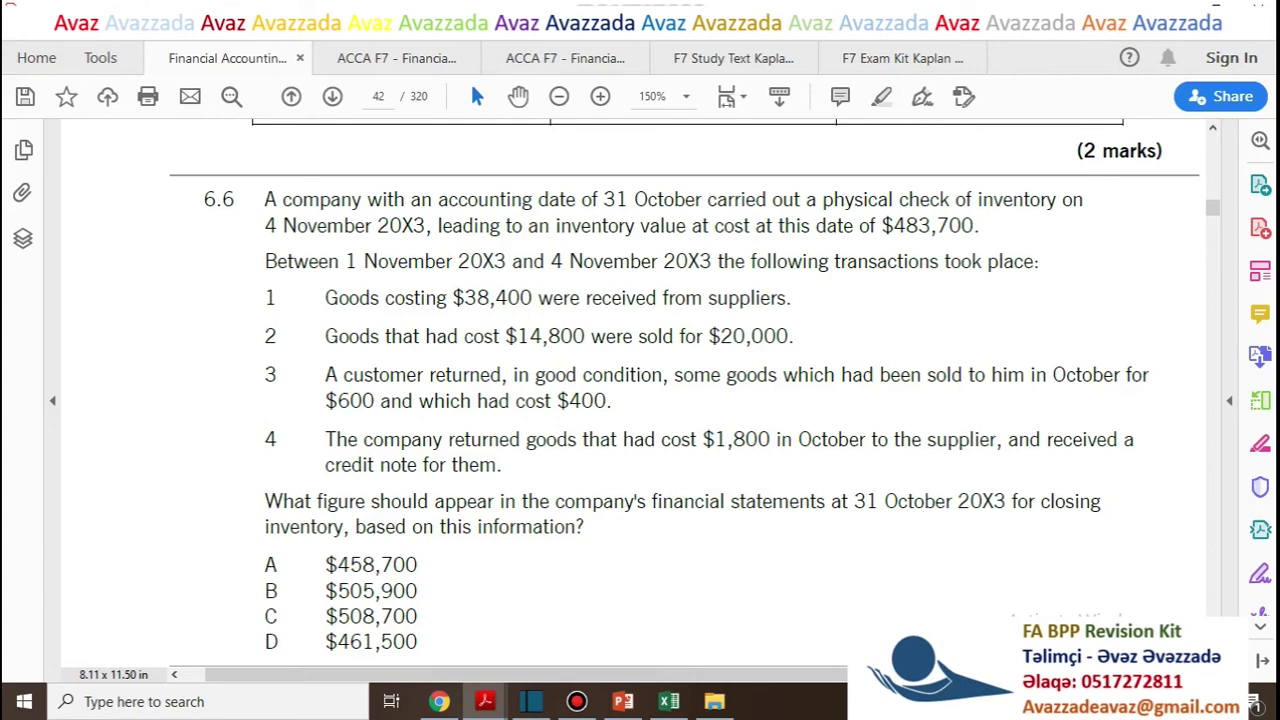
left_click_drag(513, 376, 1150, 376)
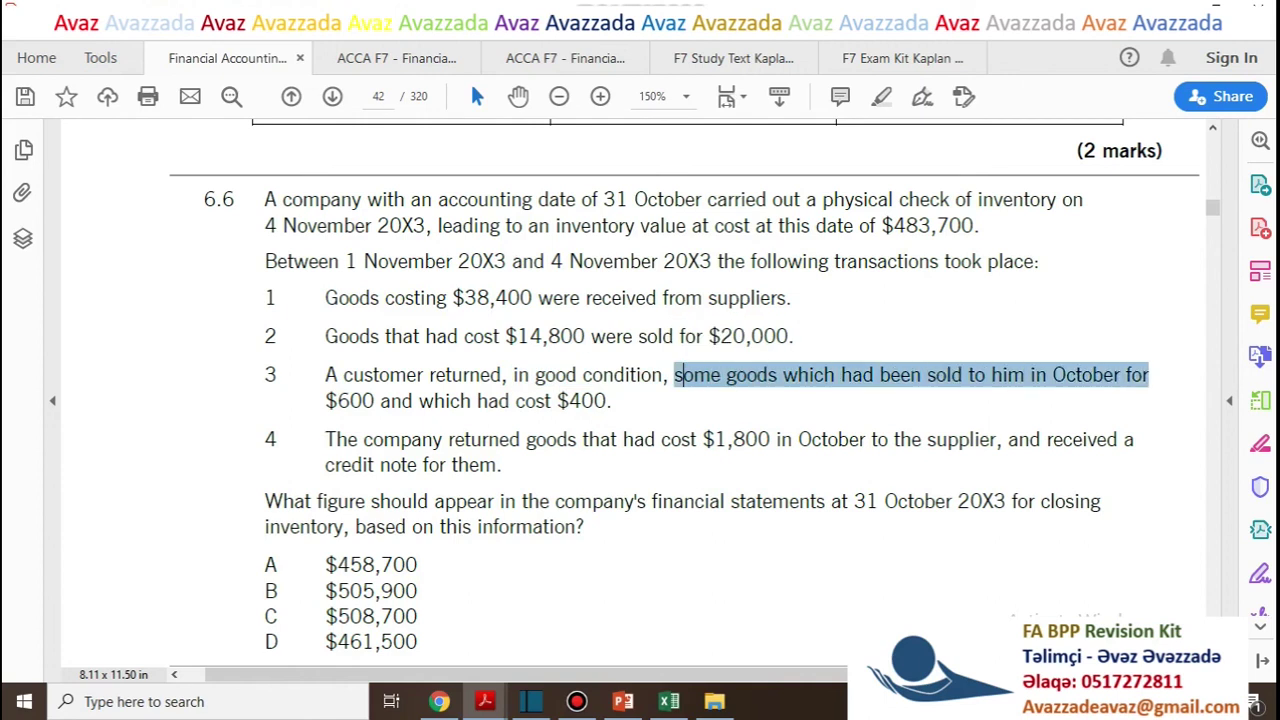
left_click_drag(326, 400, 381, 400)
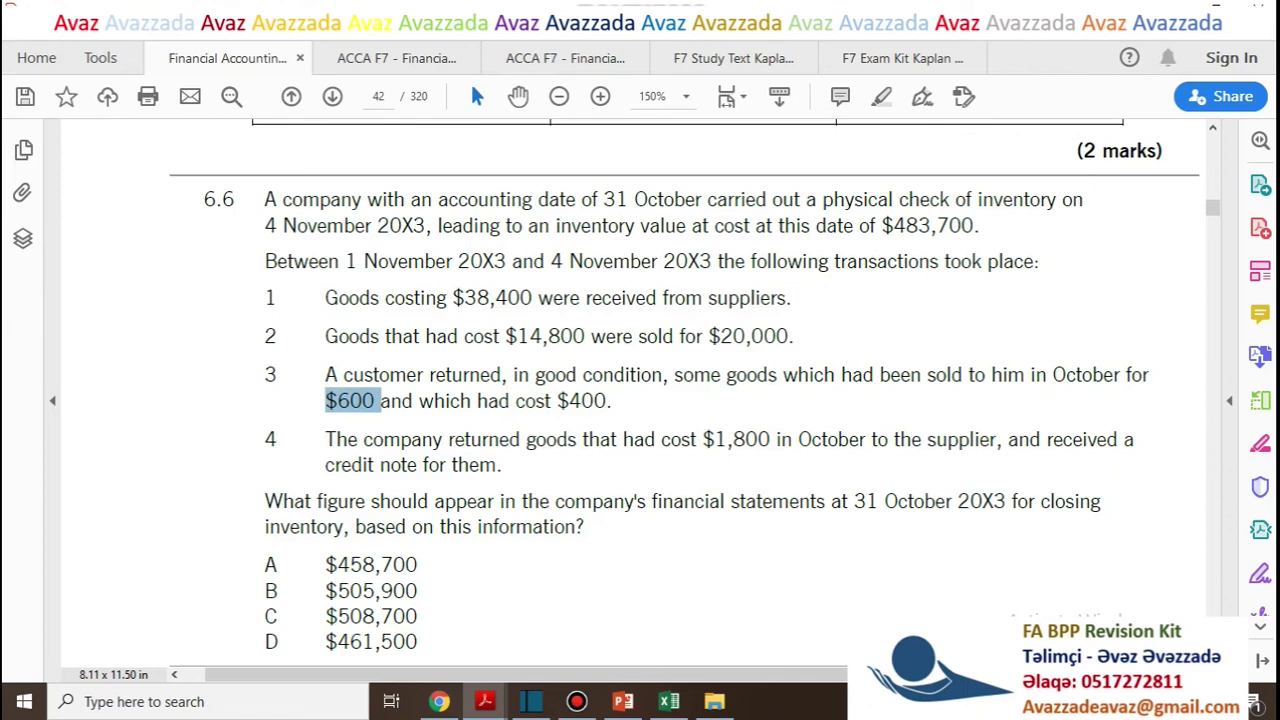
left_click_drag(557, 400, 612, 400)
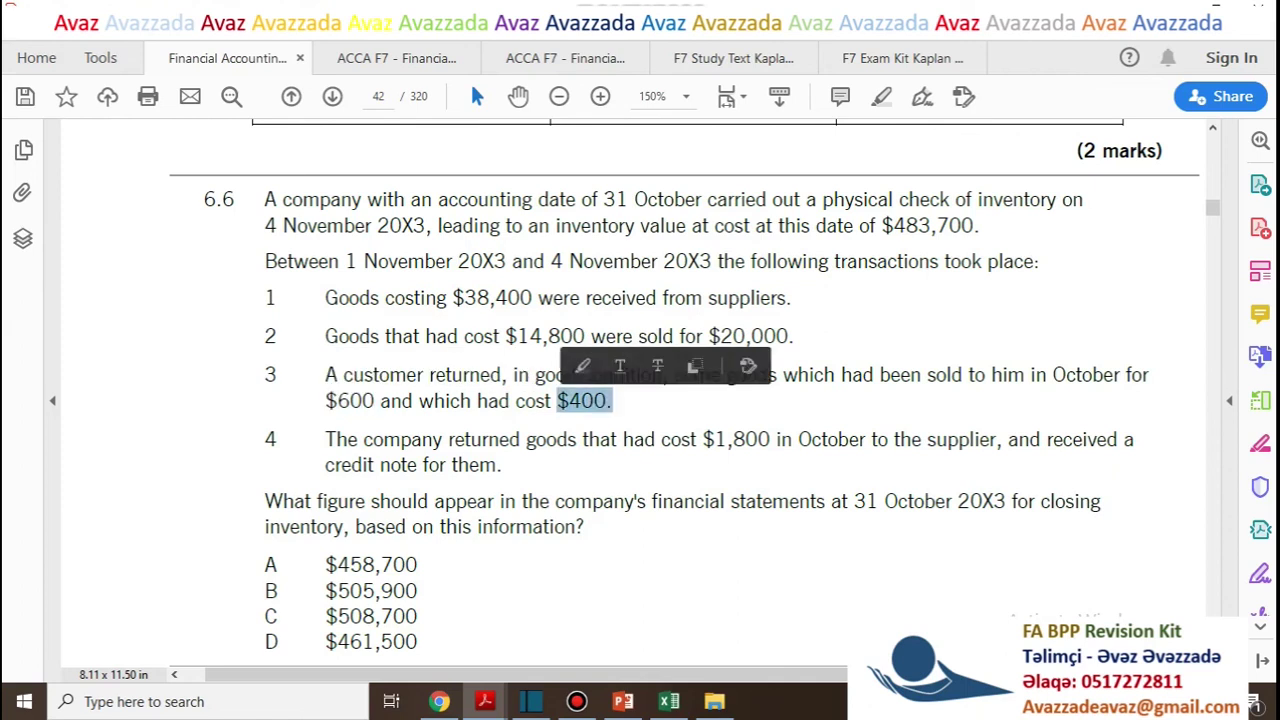
left_click(612, 400)
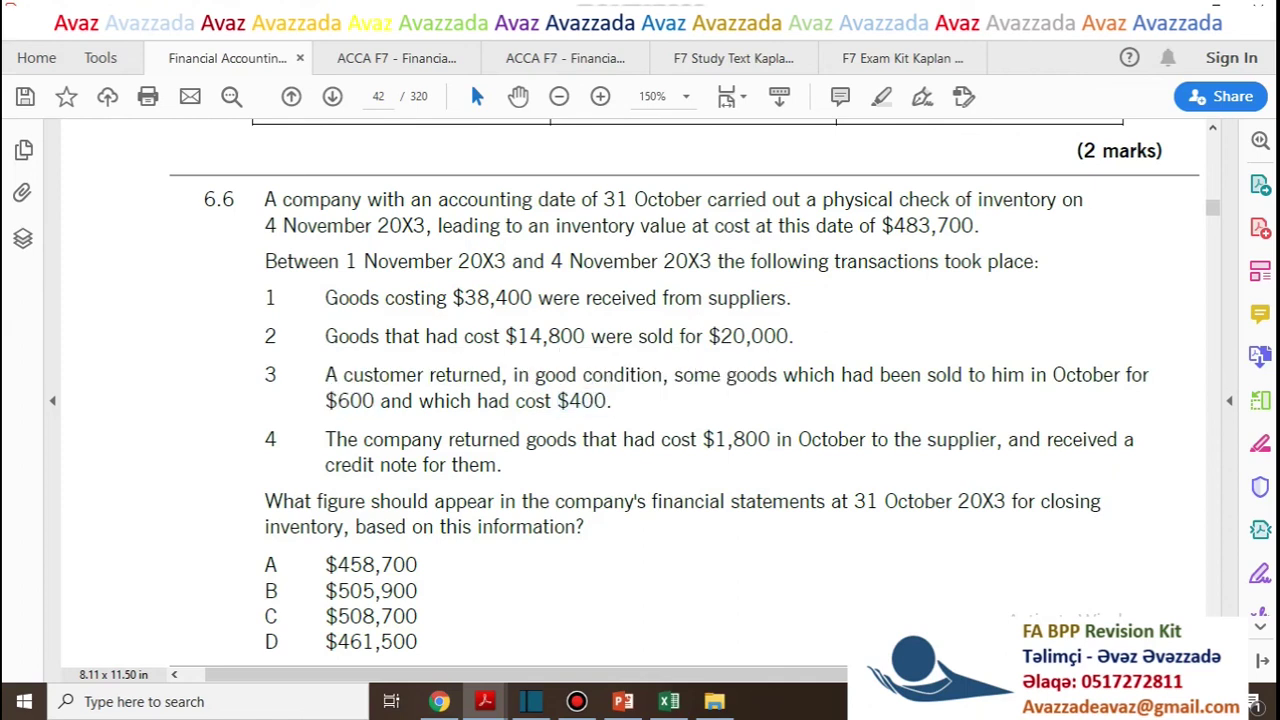
double_click(607, 400)
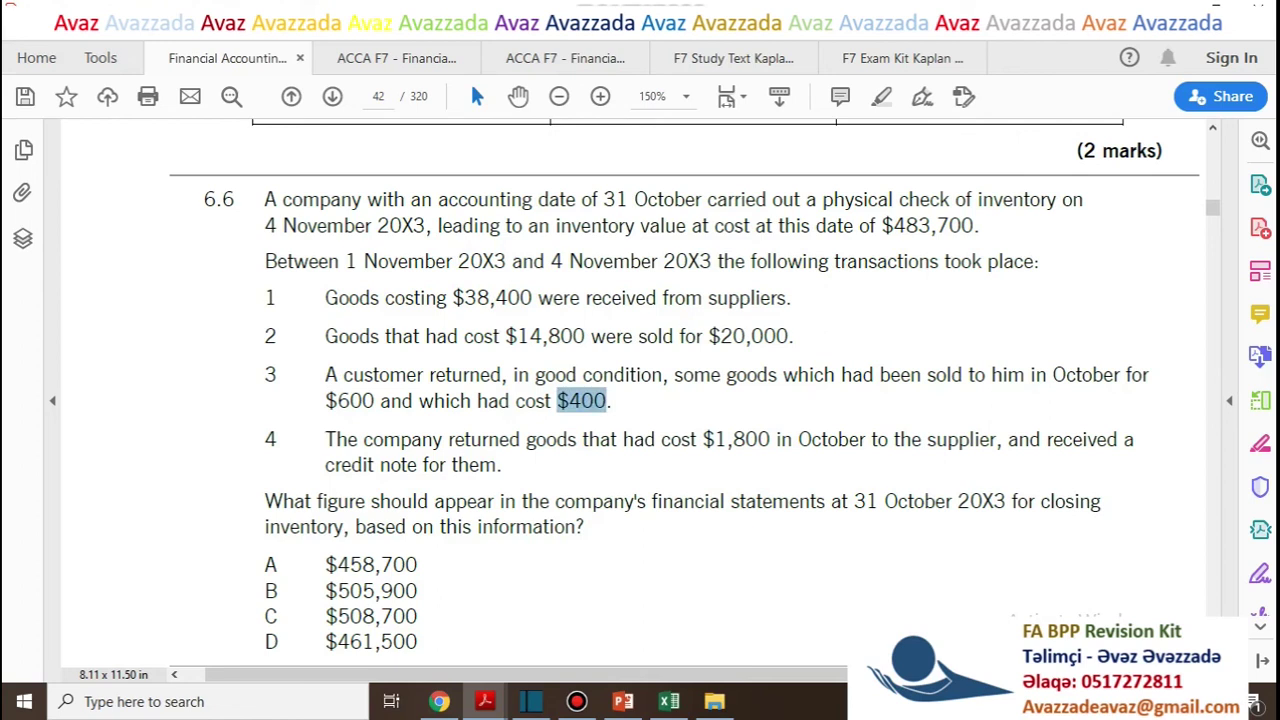
left_click(646, 439)
left_click_drag(608, 400, 581, 400)
double_click(608, 400)
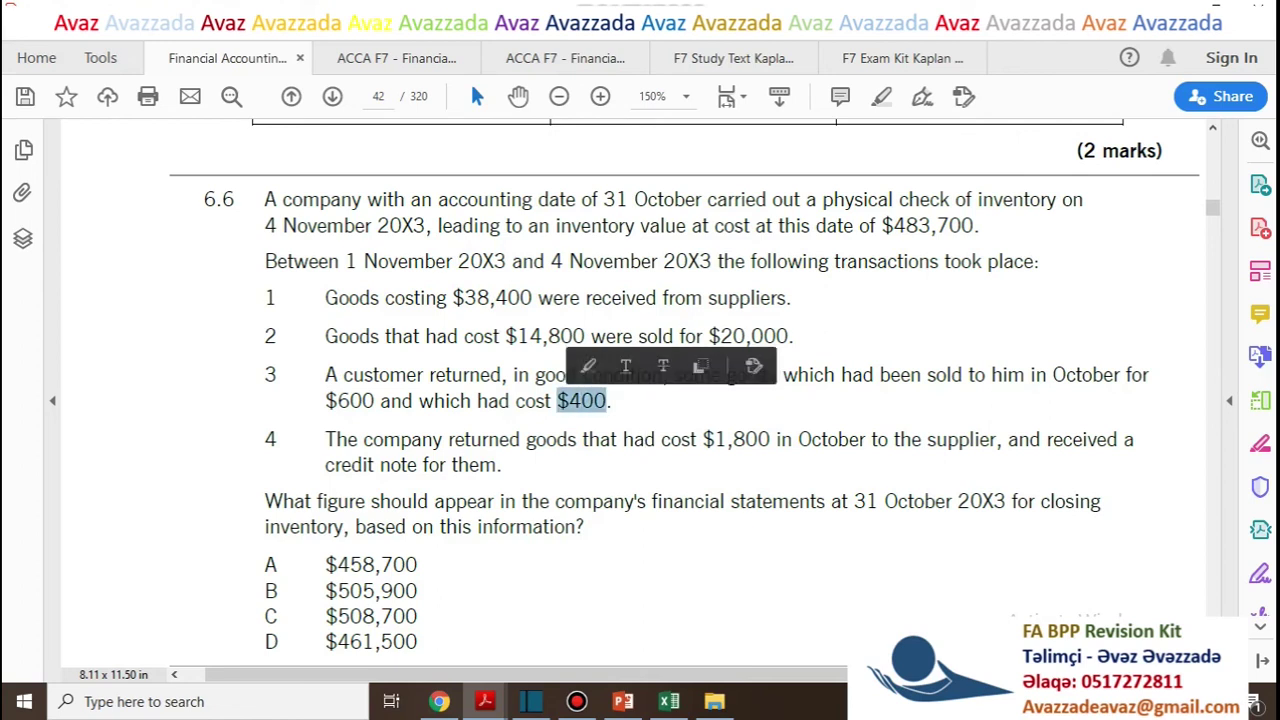
Mark the selling price and cost of transaction 3's customer return, and match the cost to the customer returns row in Excel
left_click_drag(381, 401, 326, 401)
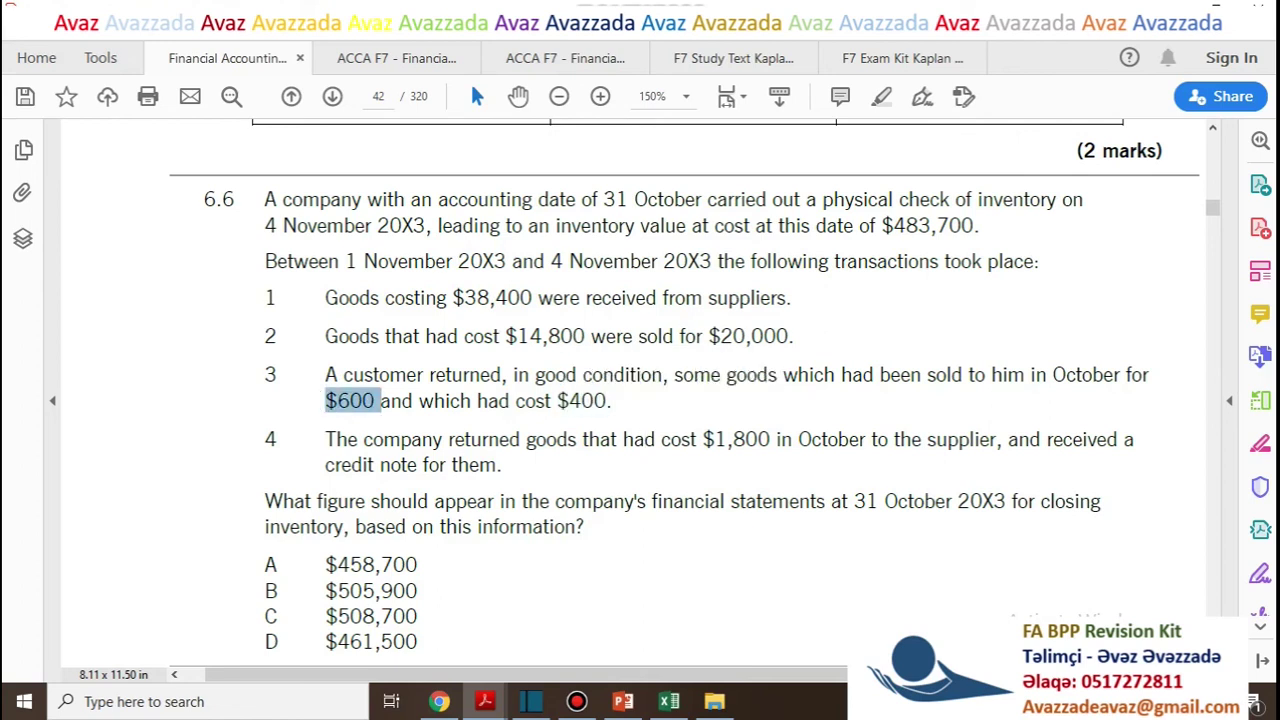
left_click(326, 336)
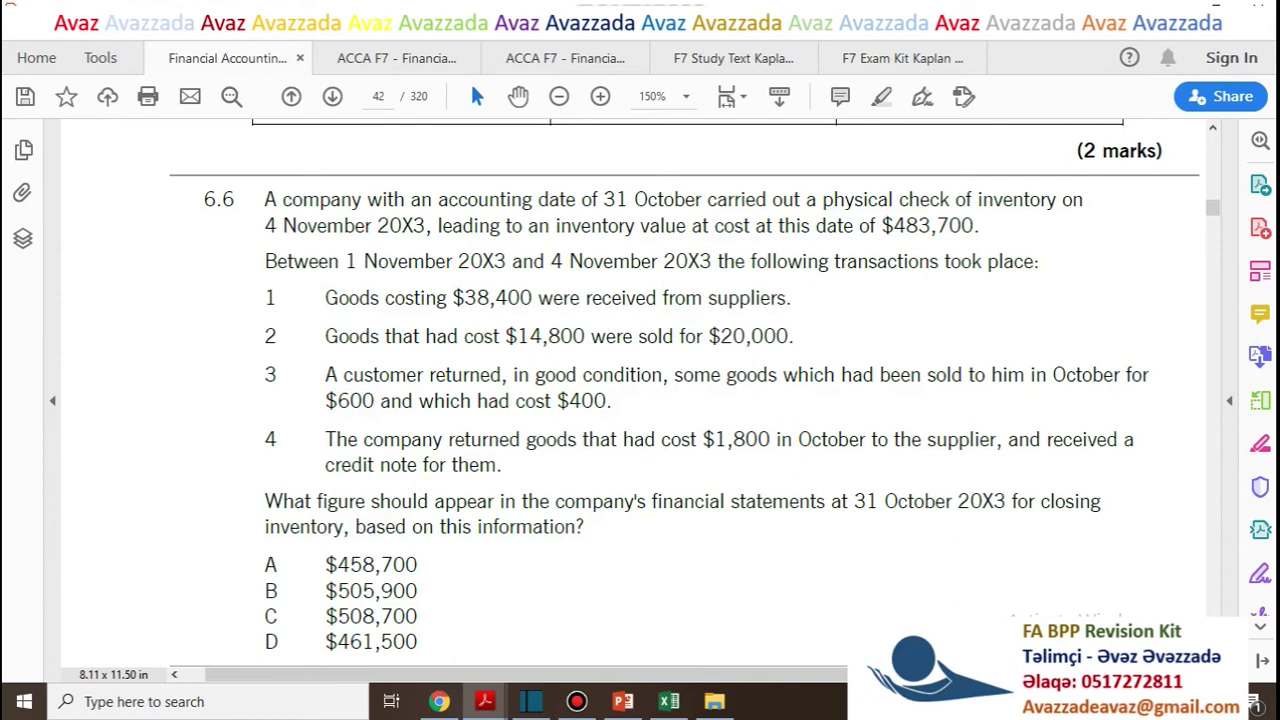
left_click(612, 401)
key("shift+Left")
key("shift+Left")
key("shift+Left")
key("shift+Left")
key("shift+Left")
left_click(612, 401)
key("alt+Tab")
left_click(500, 408)
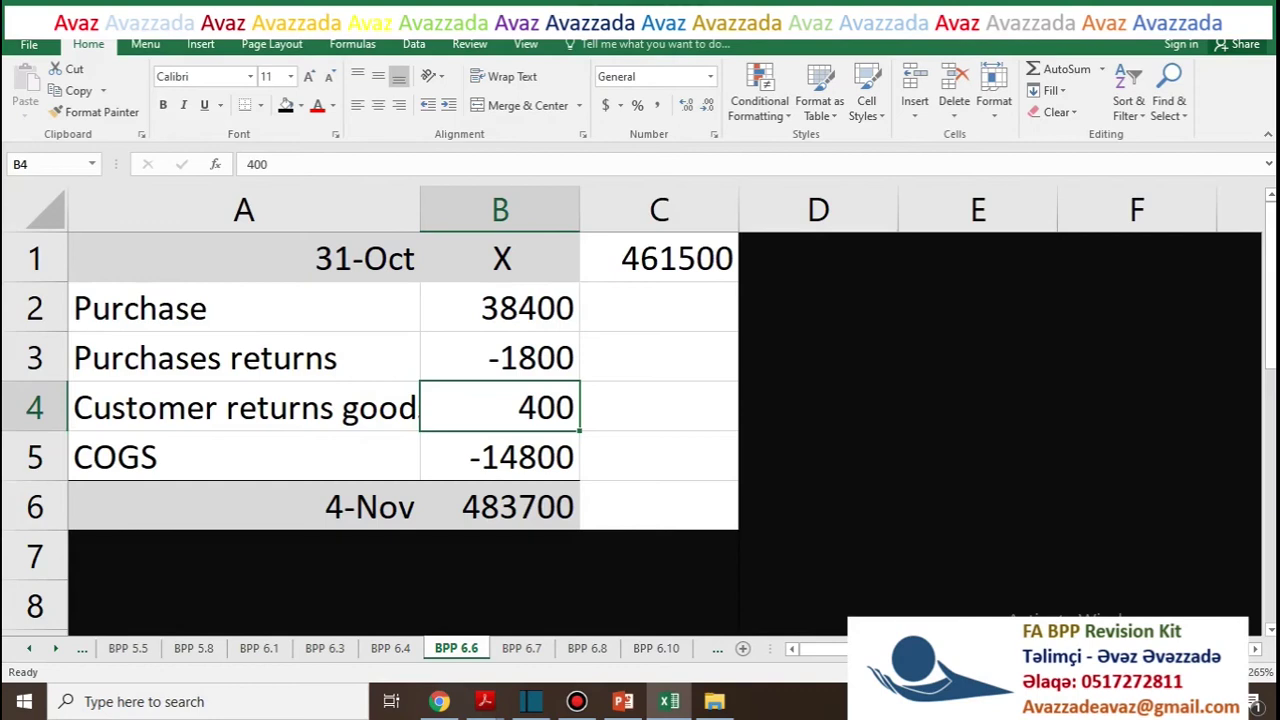
Format the 31-Oct closing inventory result in C1 with a thousands separator and no decimal places
left_click(660, 258)
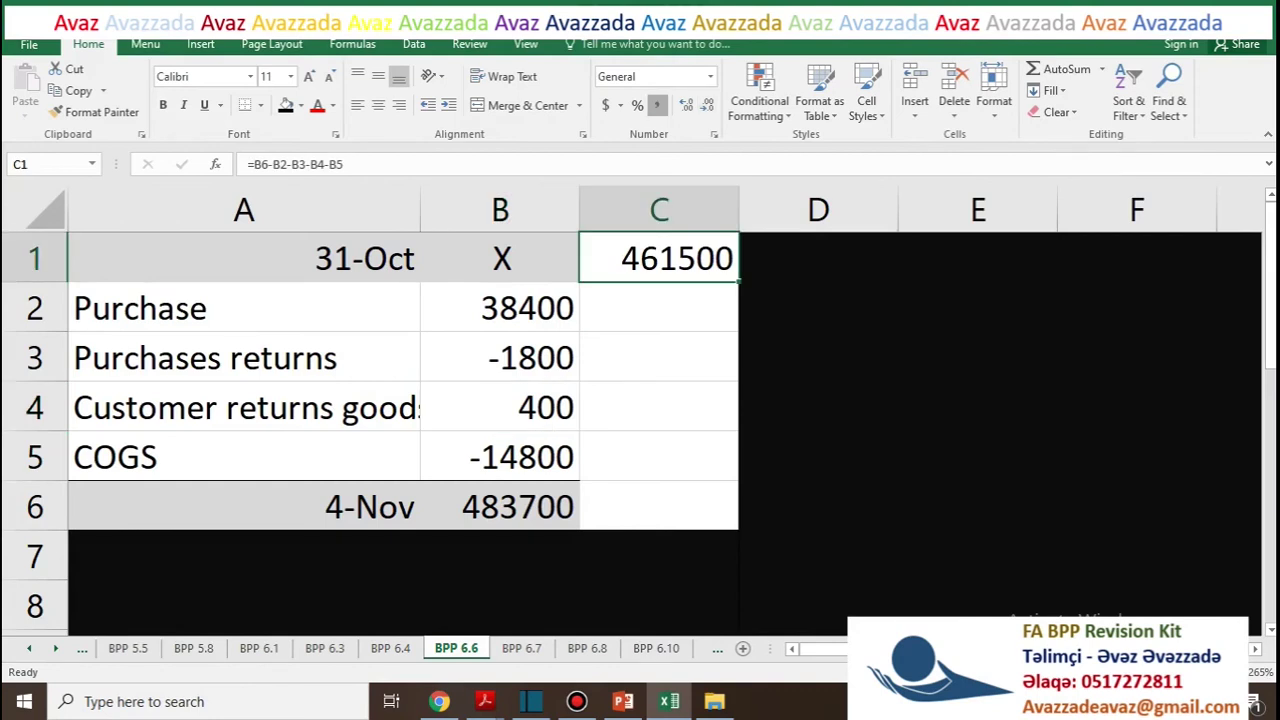
left_click(657, 104)
left_click(708, 104)
left_click(708, 104)
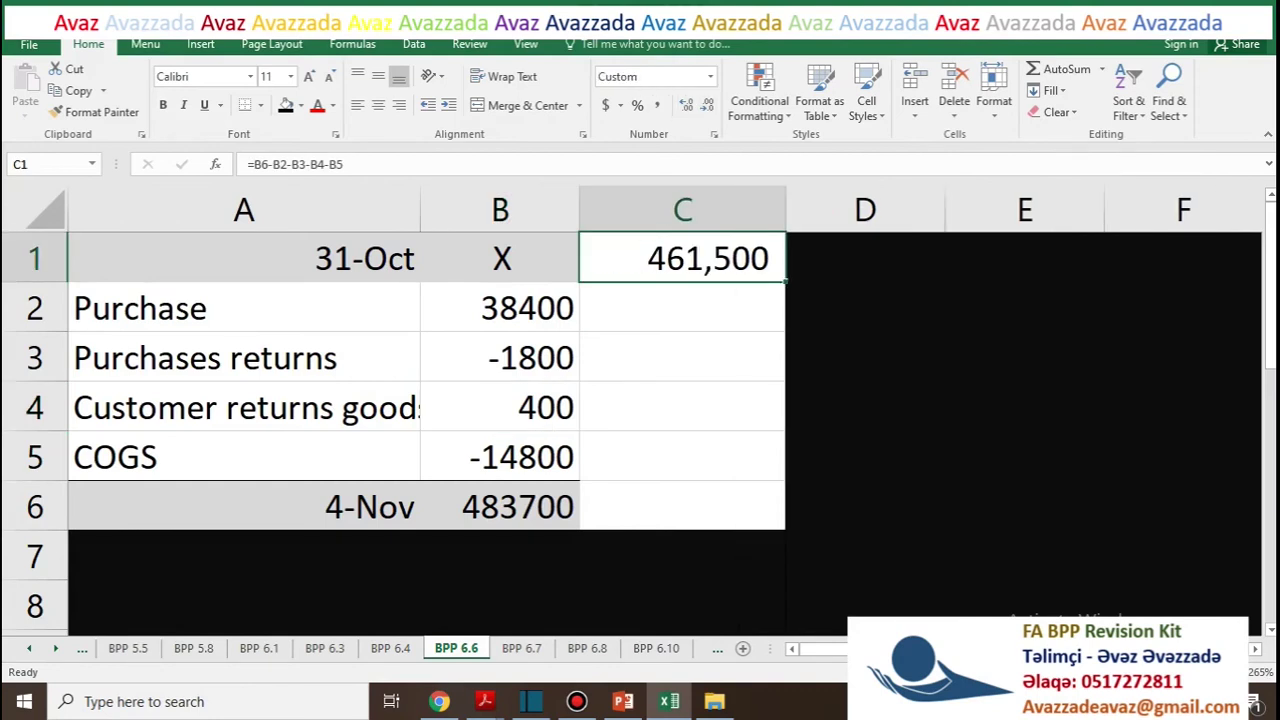
Copy the number format of C1 onto the amounts in B2:B6
left_click(95, 112)
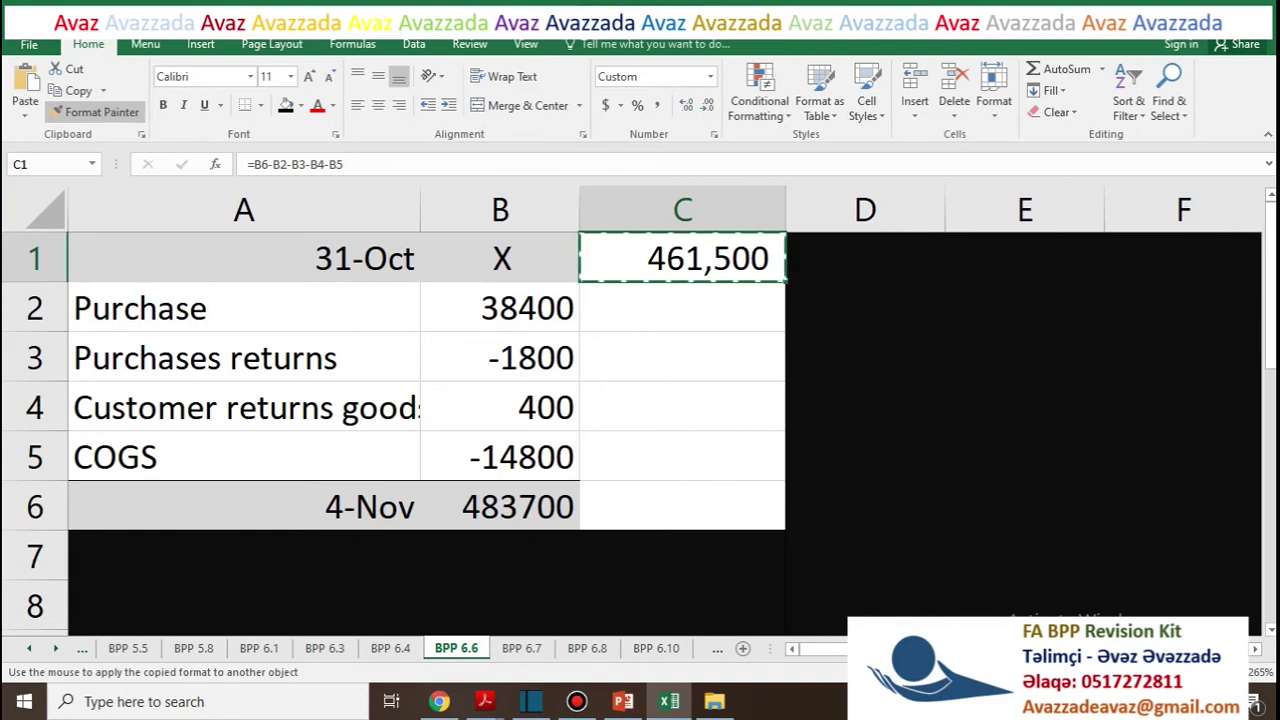
left_click_drag(500, 308, 500, 507)
key("Right")
key("Left")
key("Down")
key("Down")
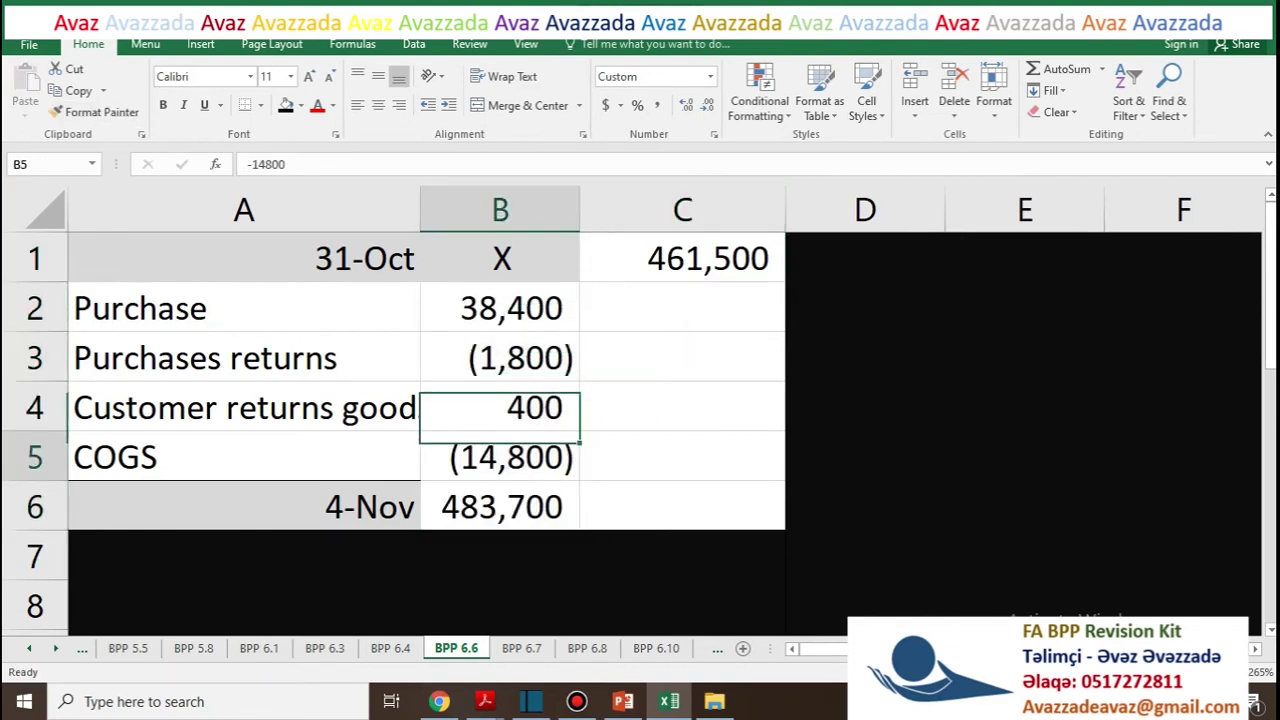
Check question 6.6 in the PDF and change the label in A3 of the Excel sheet to "Purchases return"
key("alt+Tab")
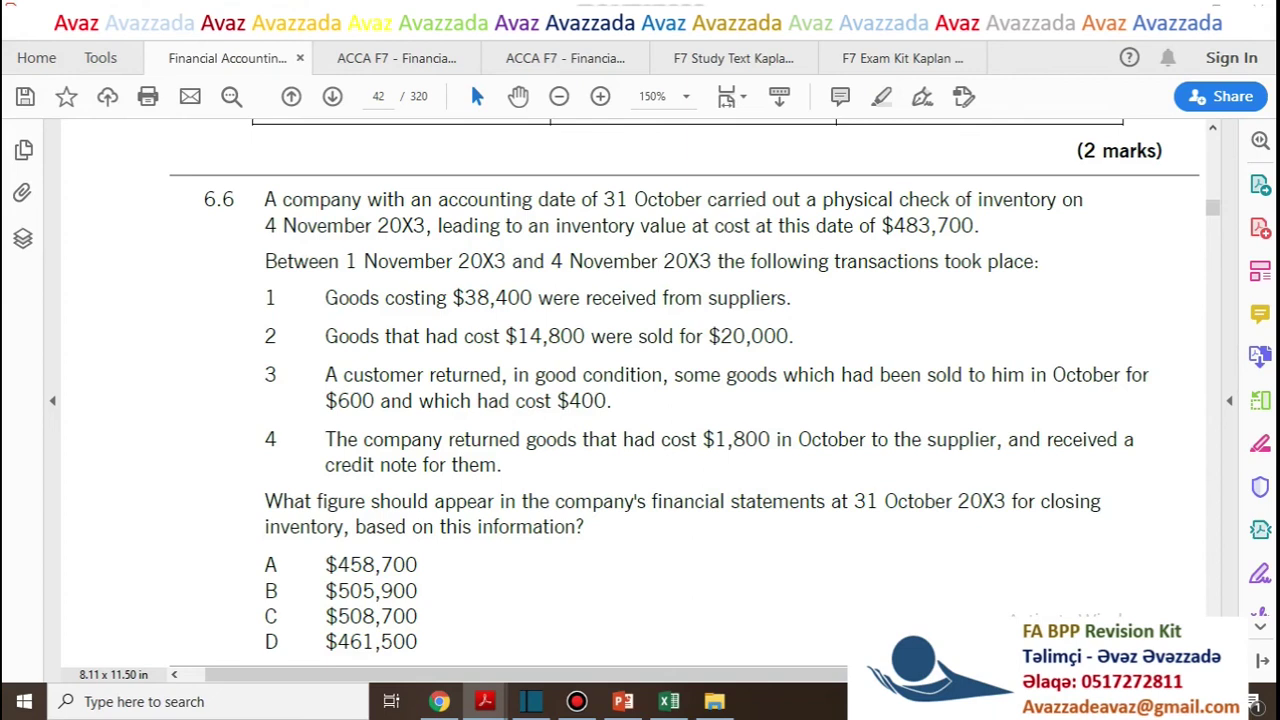
key("alt+Tab")
left_click(244, 358)
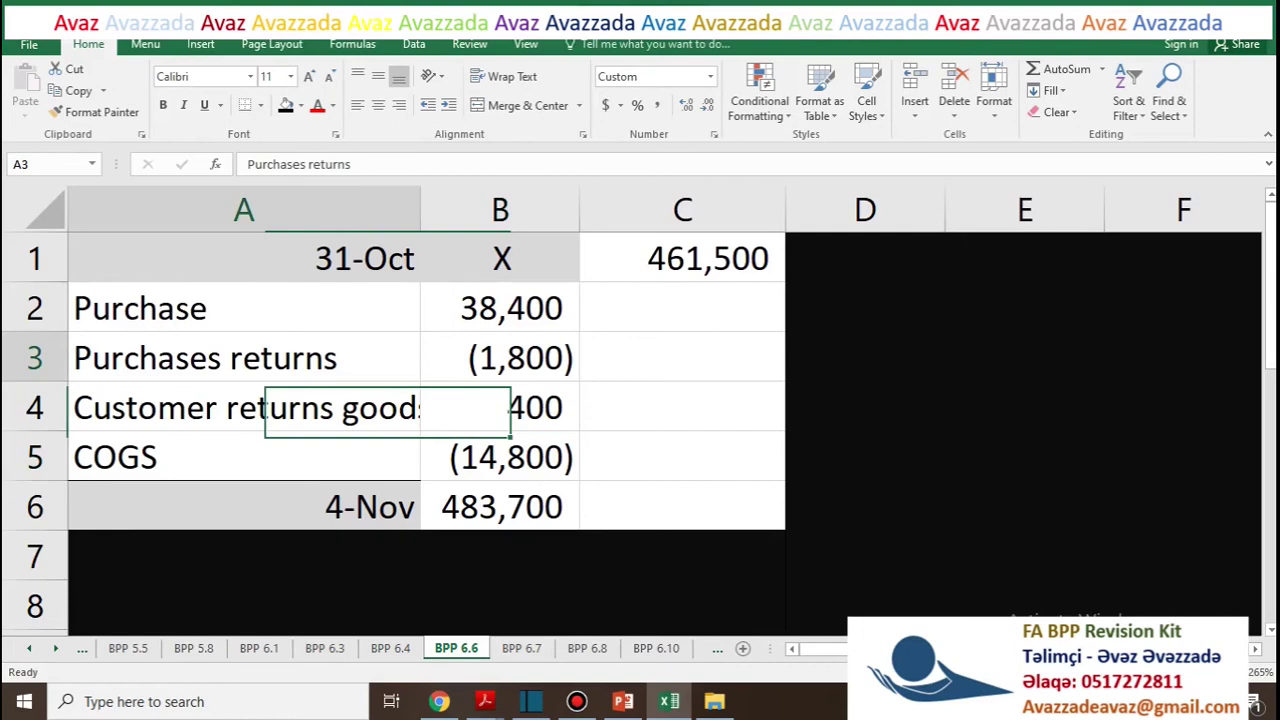
key("F2")
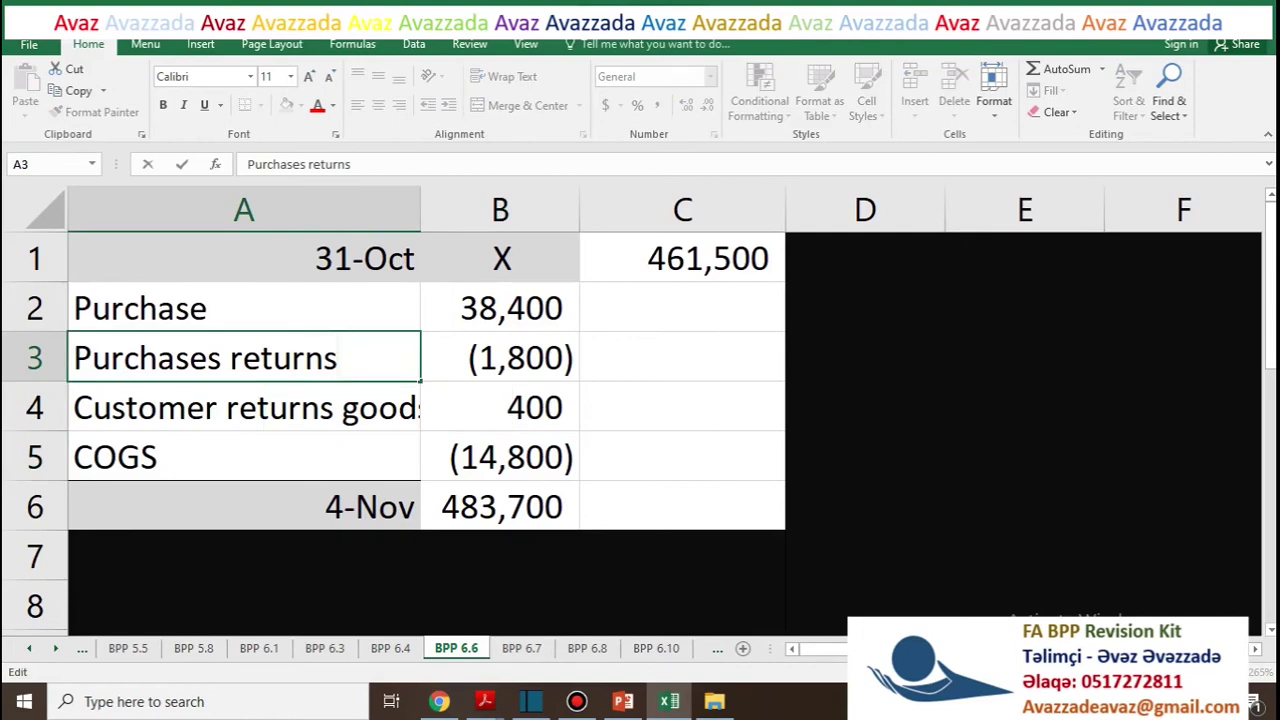
key("BackSpace")
left_click(682, 407)
key("Left")
key("Up")
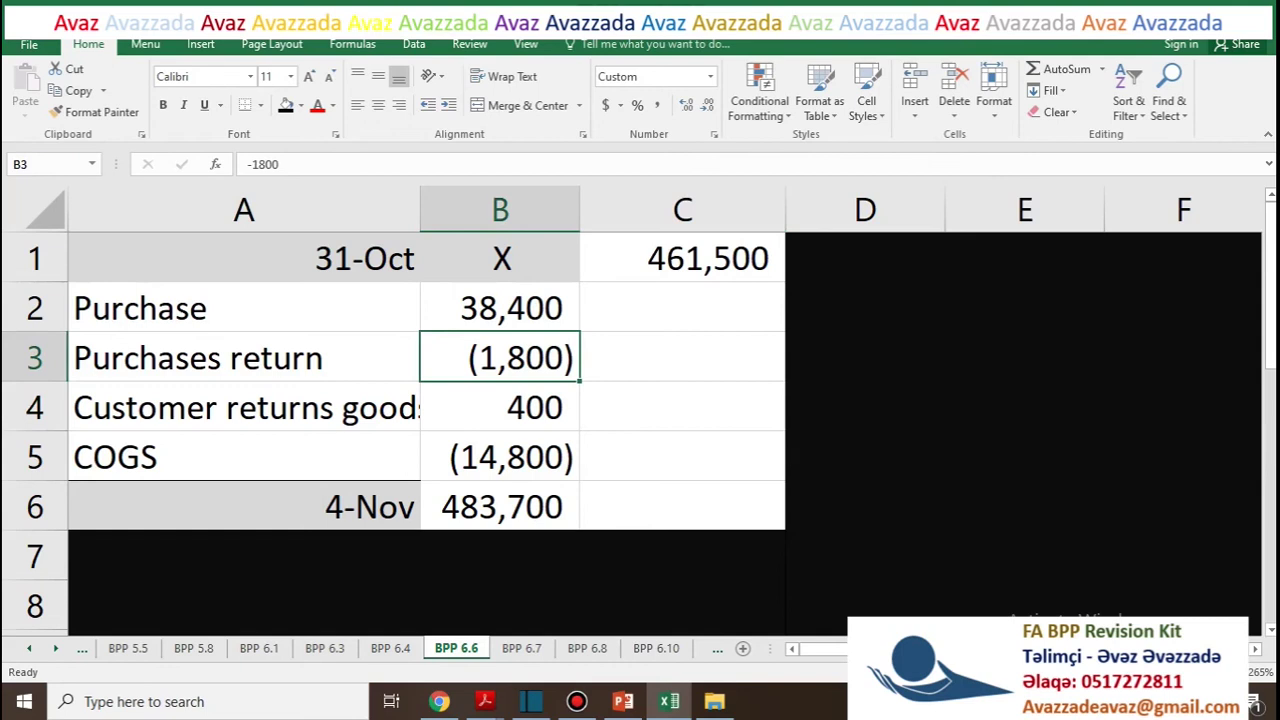
Review the amounts from the 31-Oct X to the 4-Nov inventory and examine the closing inventory formula in C1
key("Up")
key("Up")
key("Down")
key("Down")
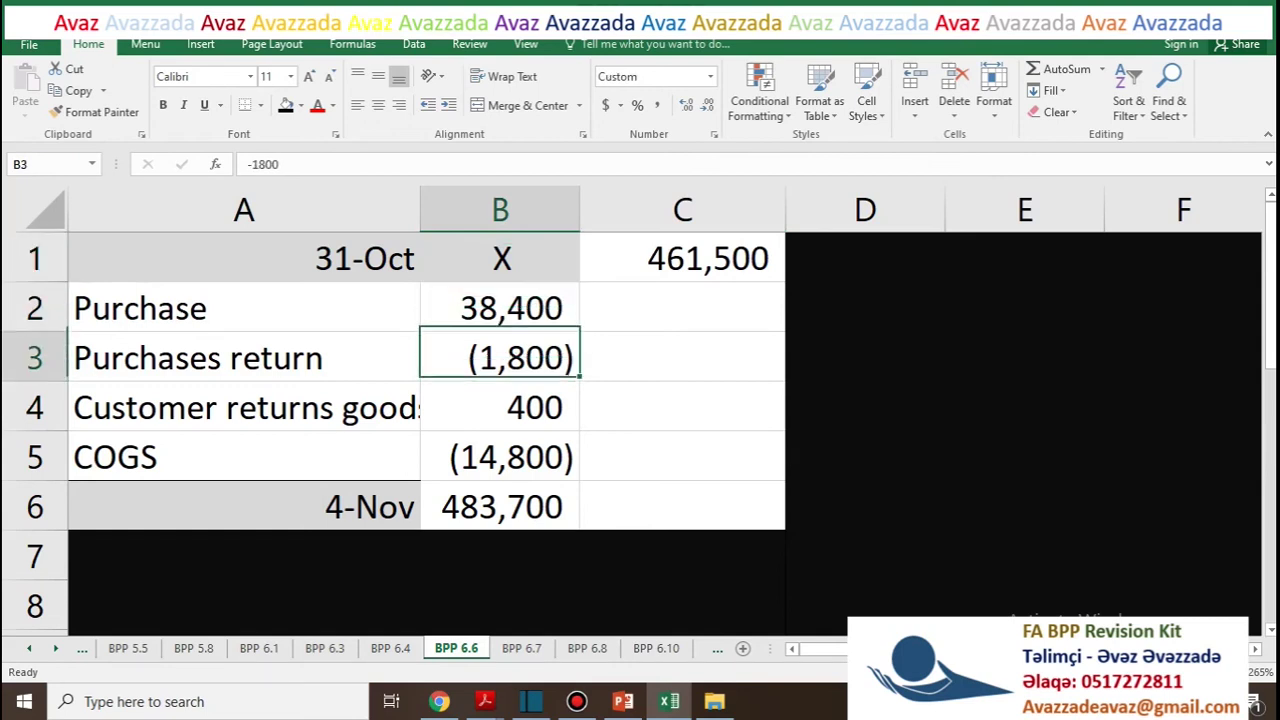
key("Down")
key("Down")
key("Down")
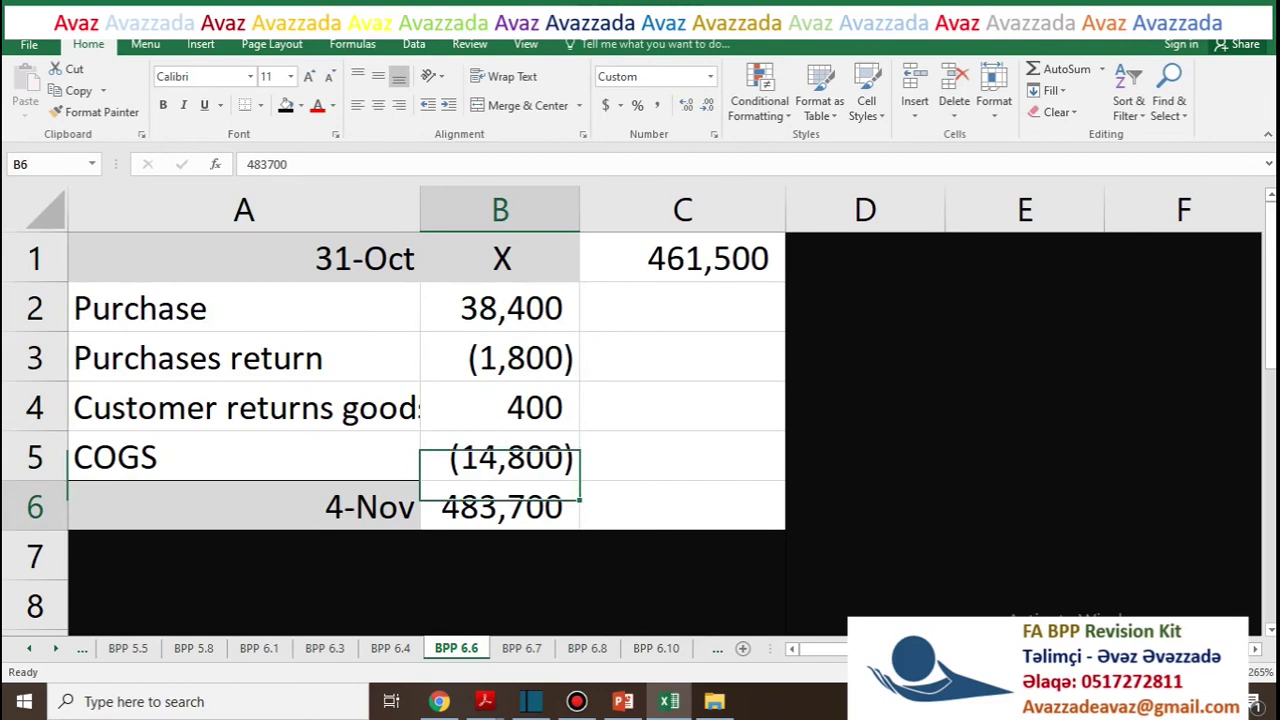
left_click(500, 258)
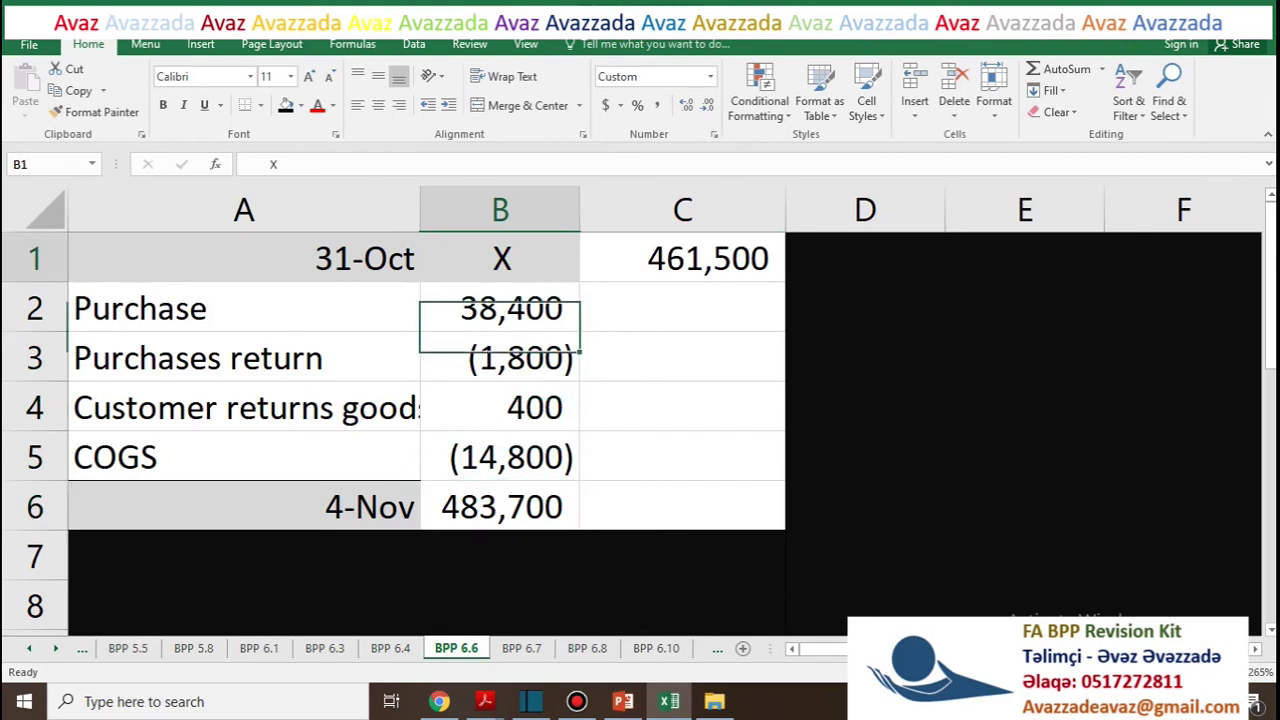
left_click(683, 258)
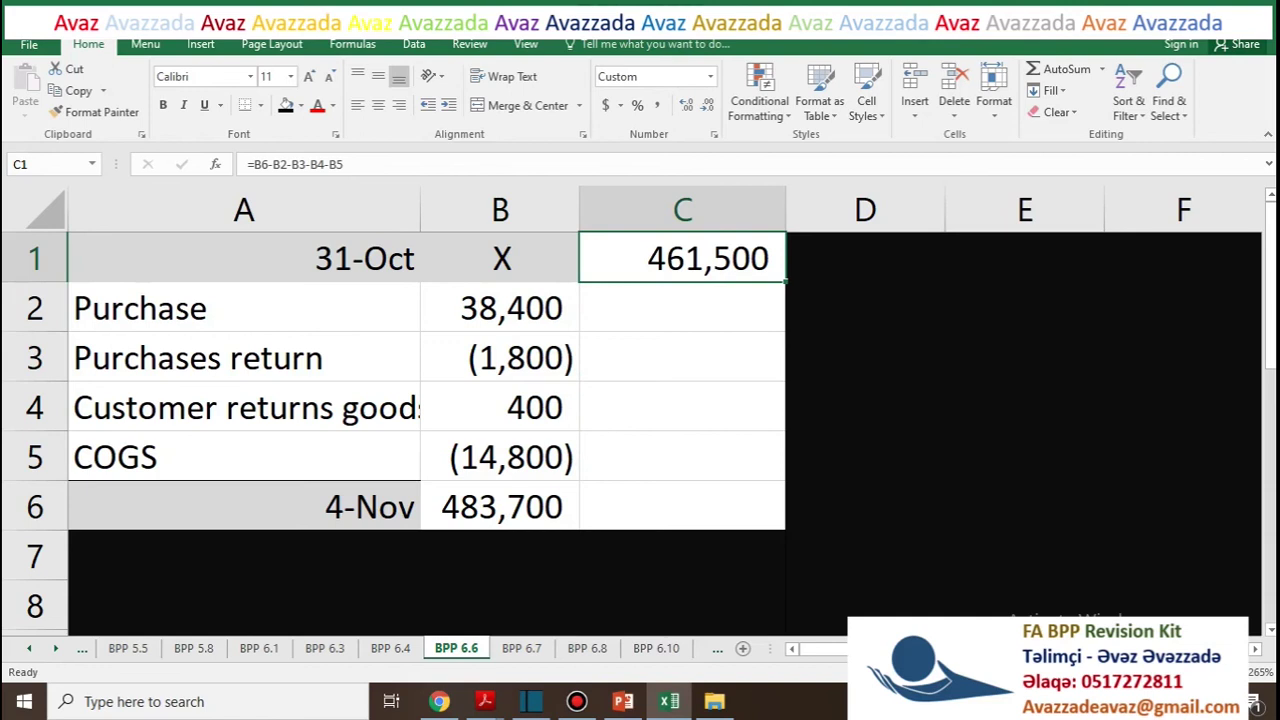
Return to the PDF, match the closing inventory result to option D of question 6.6, and read question 6.7
key("alt+Tab")
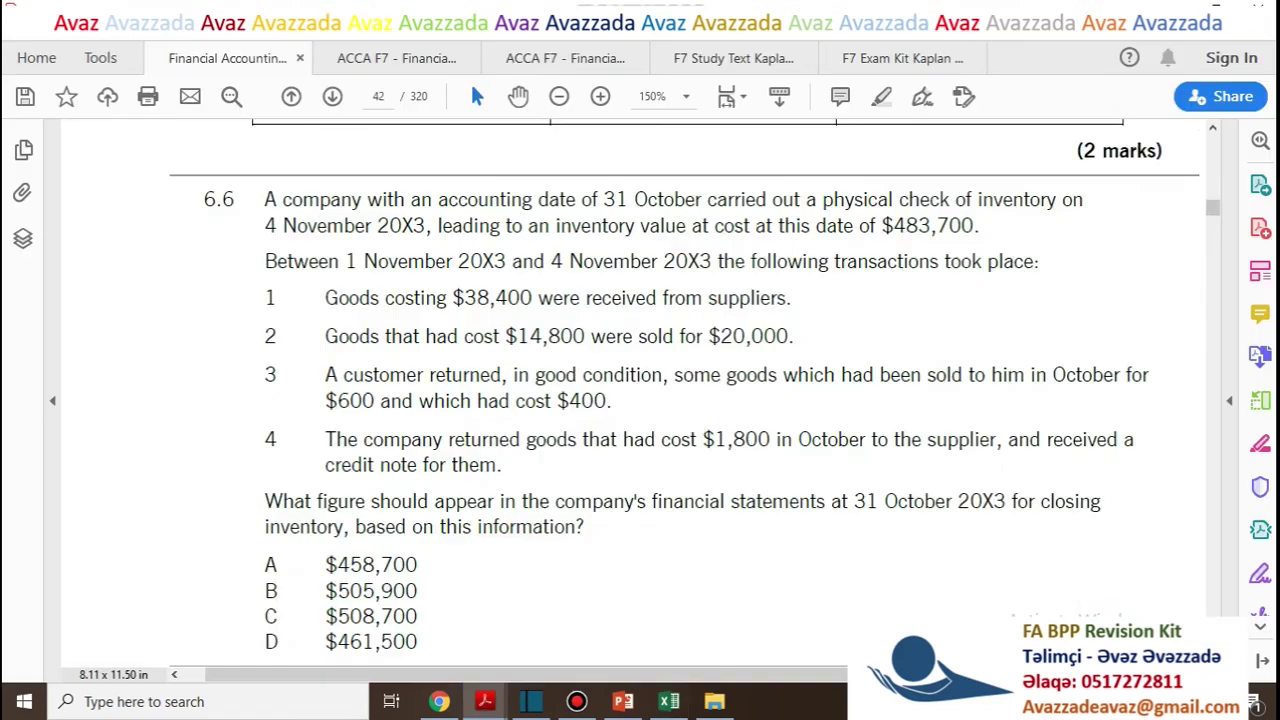
scroll(640, 400, "down", 1)
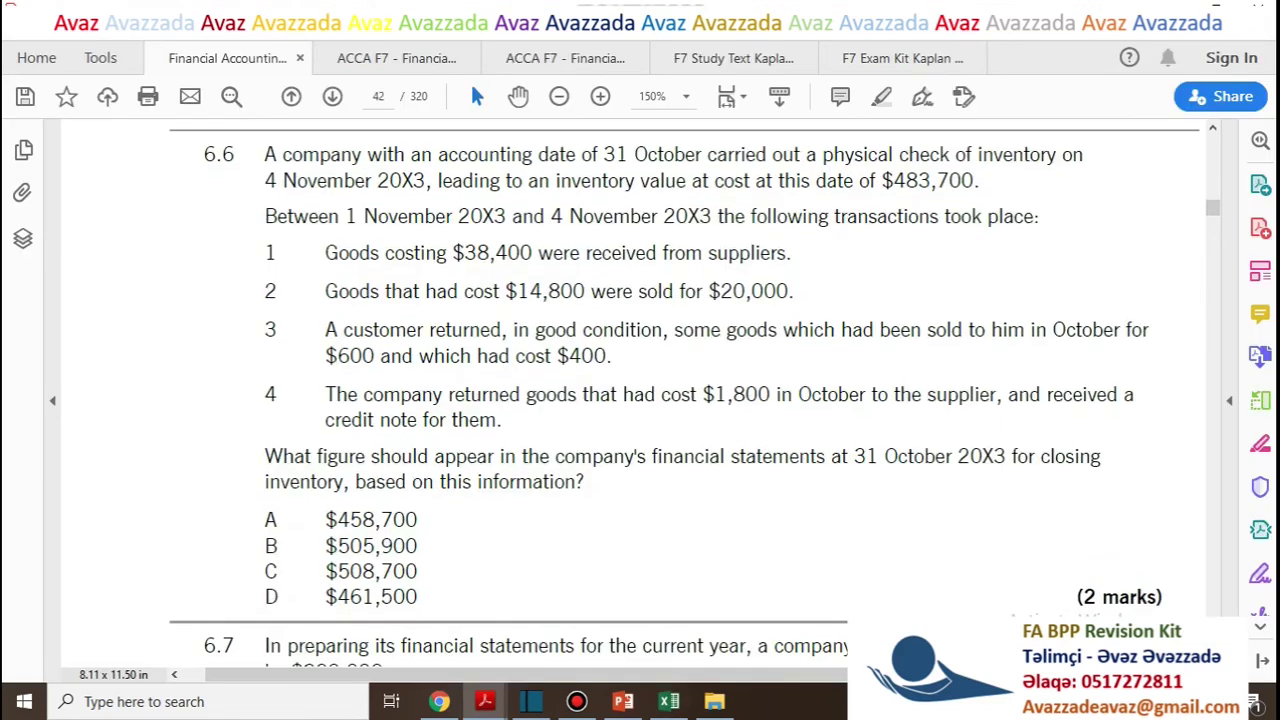
double_click(276, 597)
left_click(291, 561)
scroll(291, 561, "down", 1)
scroll(684, 380, "down", 10)
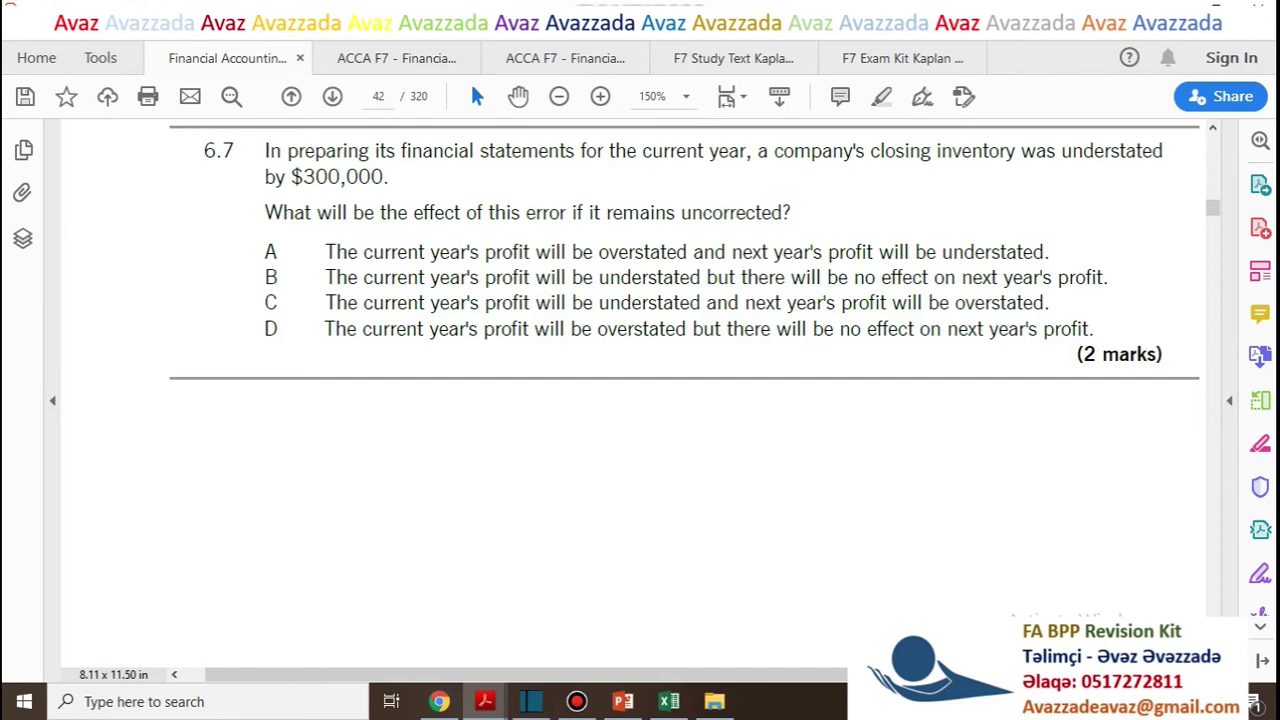
Open the BPP 6.7 sheet in Excel and compare the SPL Year 1 and SPL Year 2 tables
key("alt+Tab")
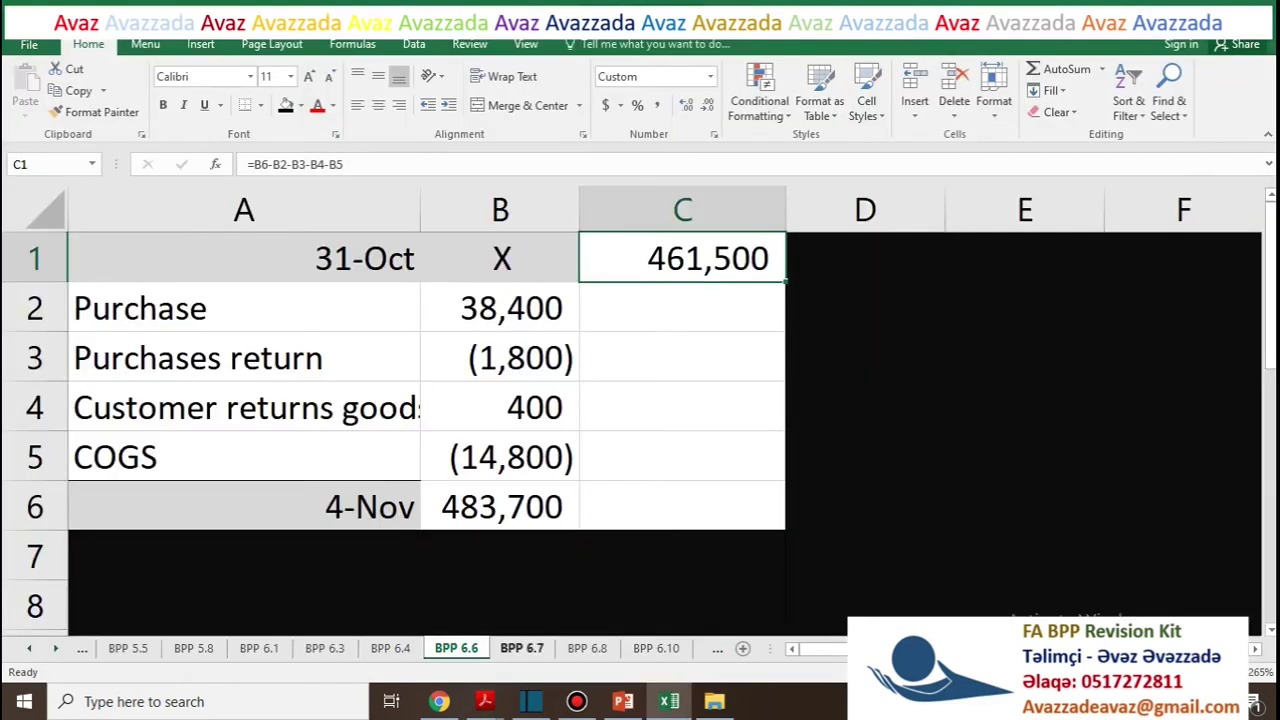
key("ctrl+Page_Down")
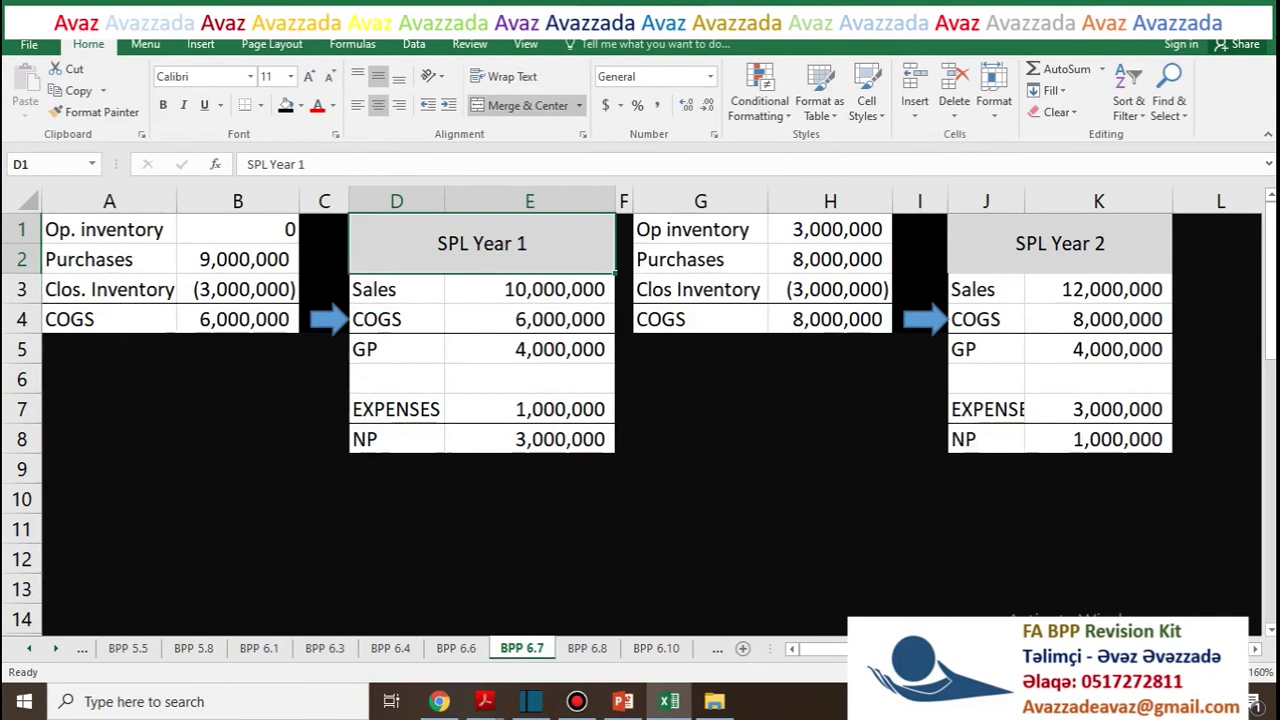
left_click(1060, 243)
left_click(482, 243)
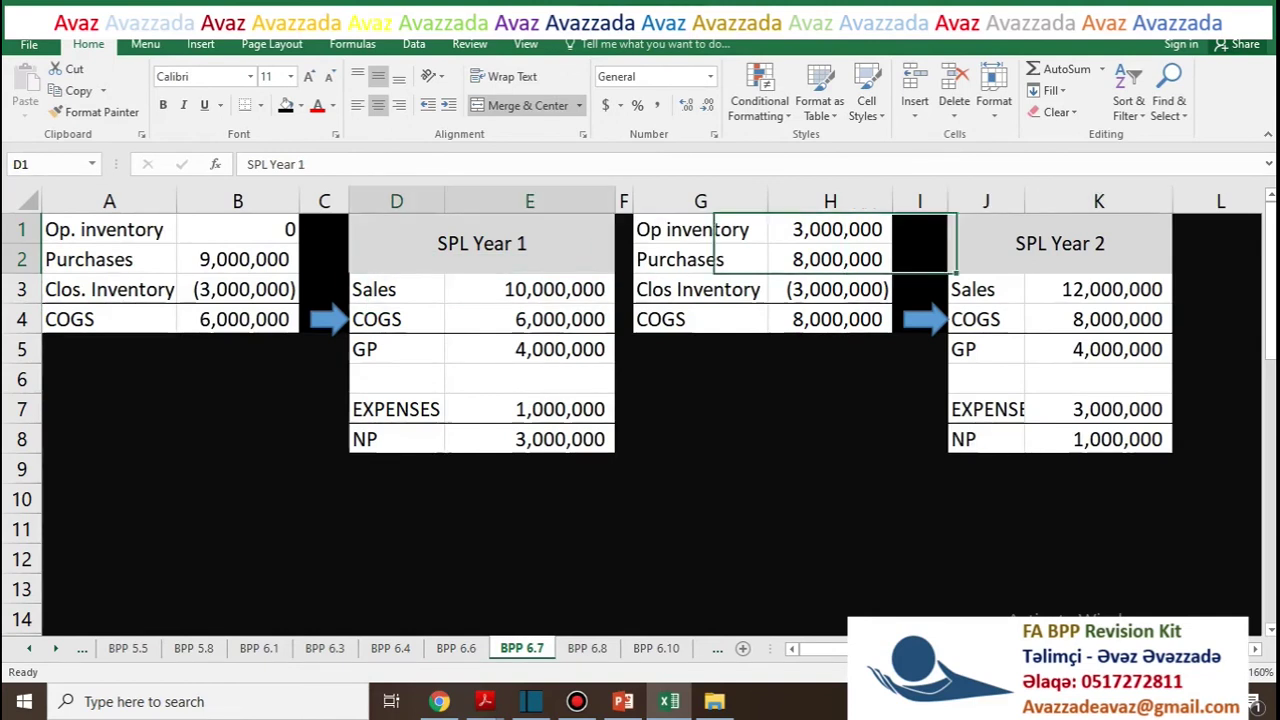
left_click(1060, 243)
left_click(530, 201)
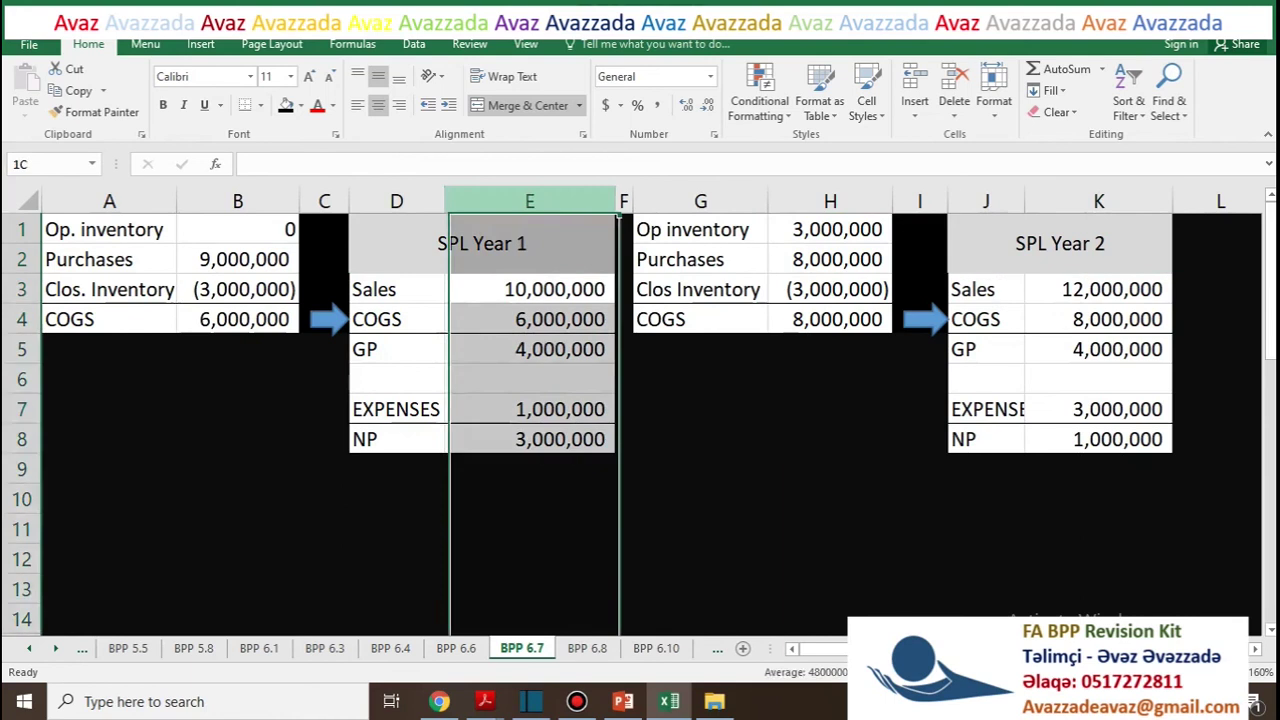
left_click(500, 240)
left_click_drag(397, 201, 528, 201)
left_click_drag(986, 201, 1098, 201)
left_click(1098, 319)
left_click(482, 243)
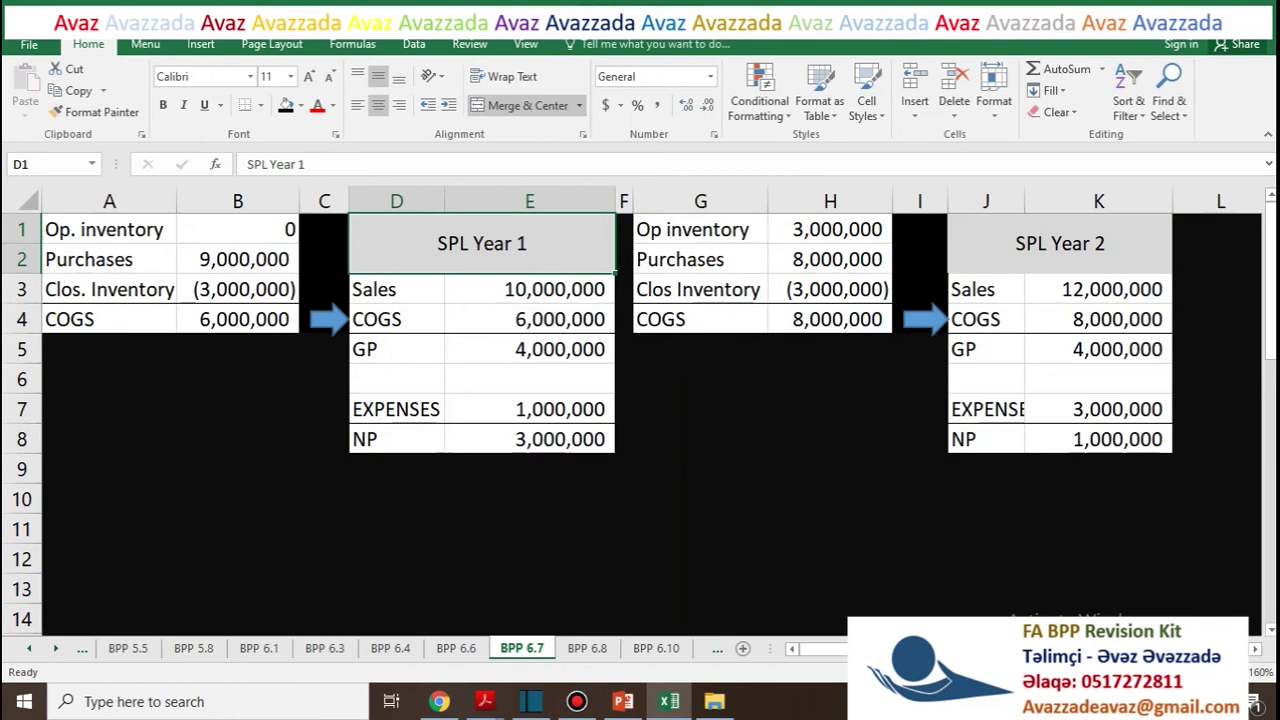
Examine the sales, COGS, GP, expenses and NP lines of SPL Year 1 one after another
left_click(396, 289)
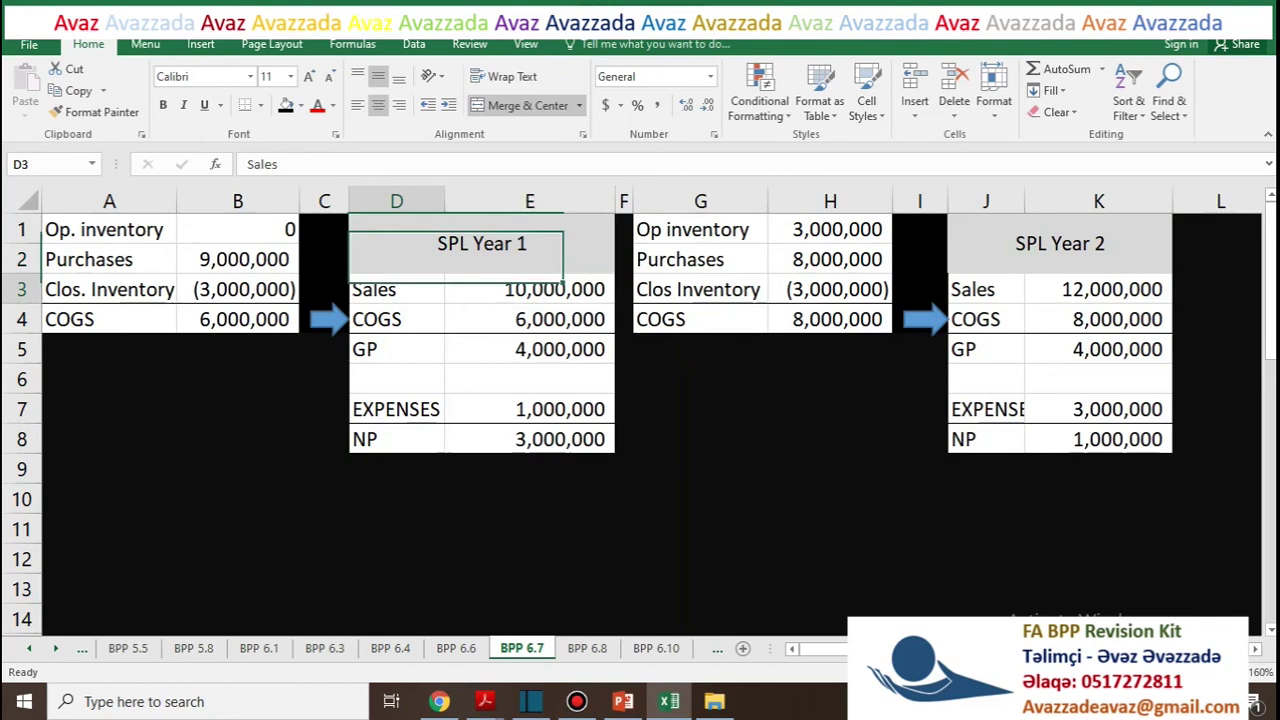
left_click(529, 289)
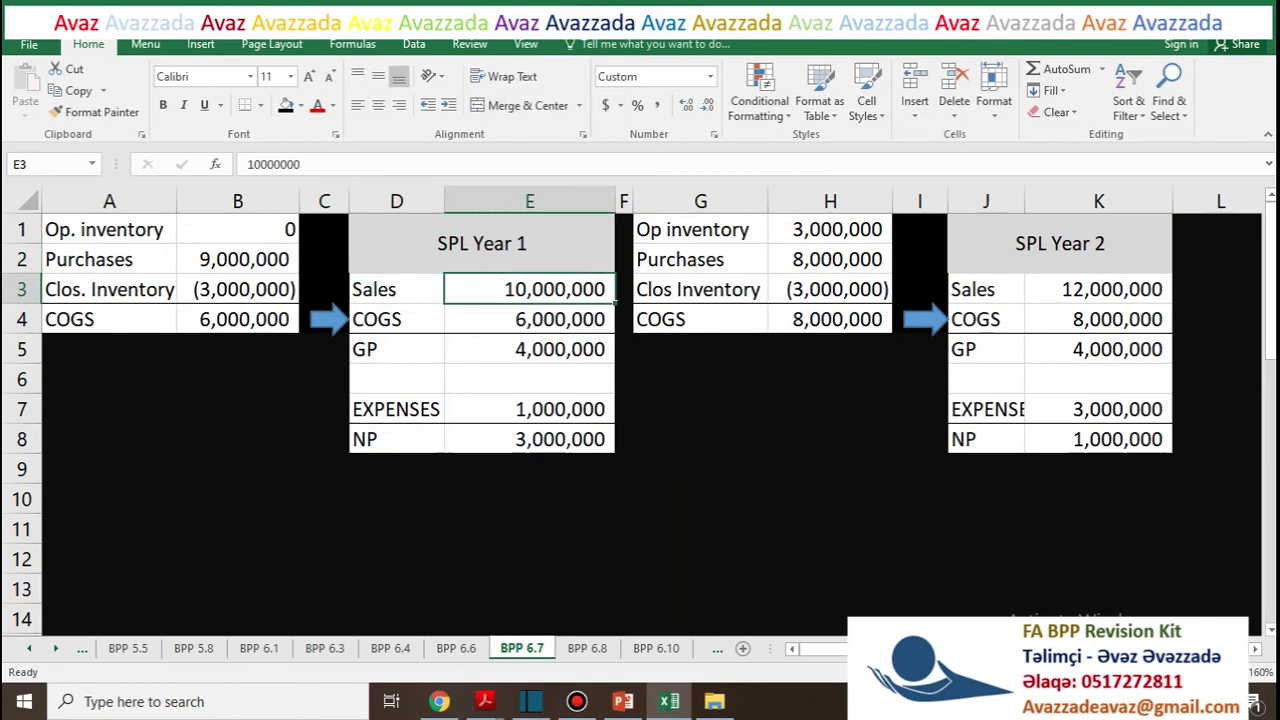
left_click(396, 319)
left_click(529, 319)
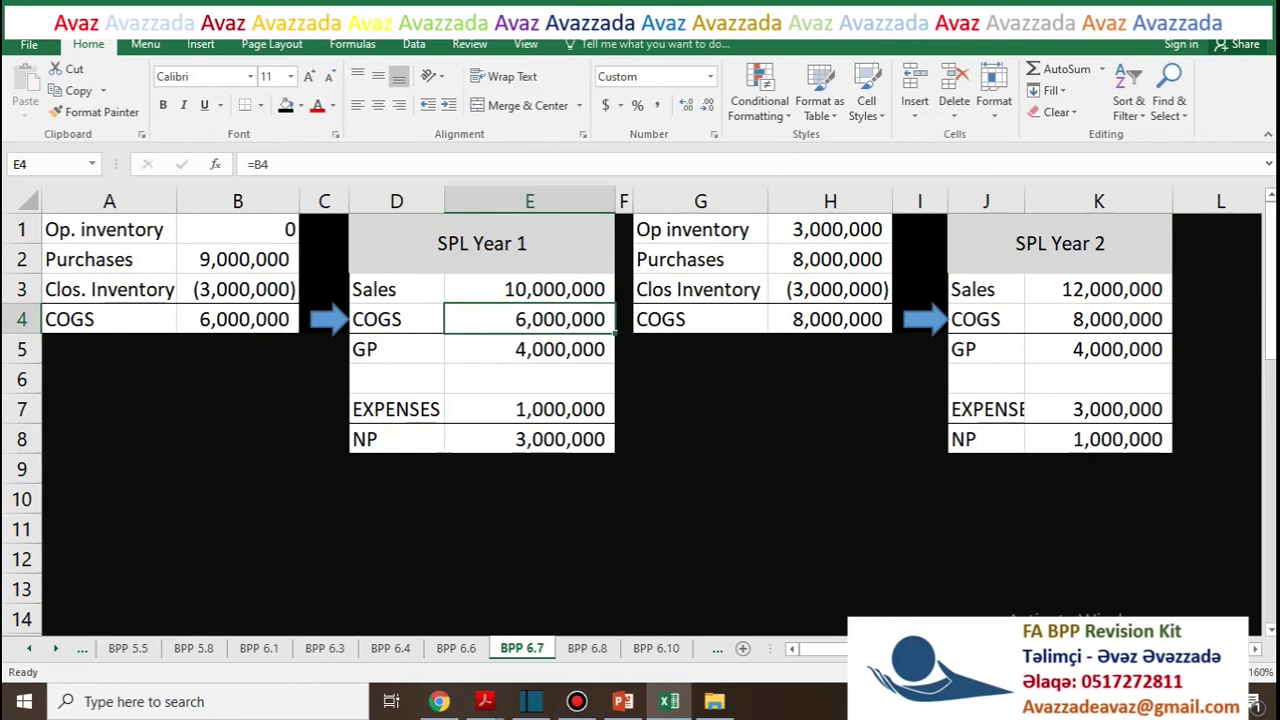
left_click(396, 349)
left_click(529, 349)
left_click(396, 409)
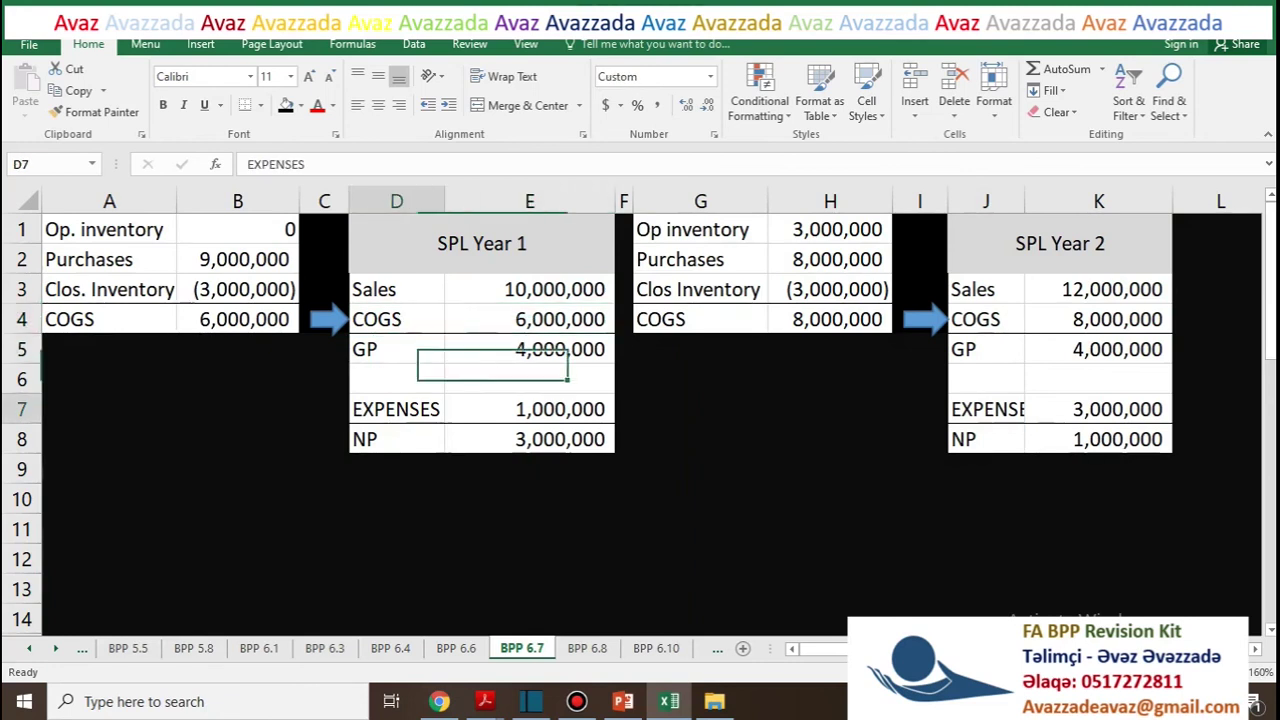
left_click(529, 409)
left_click(396, 439)
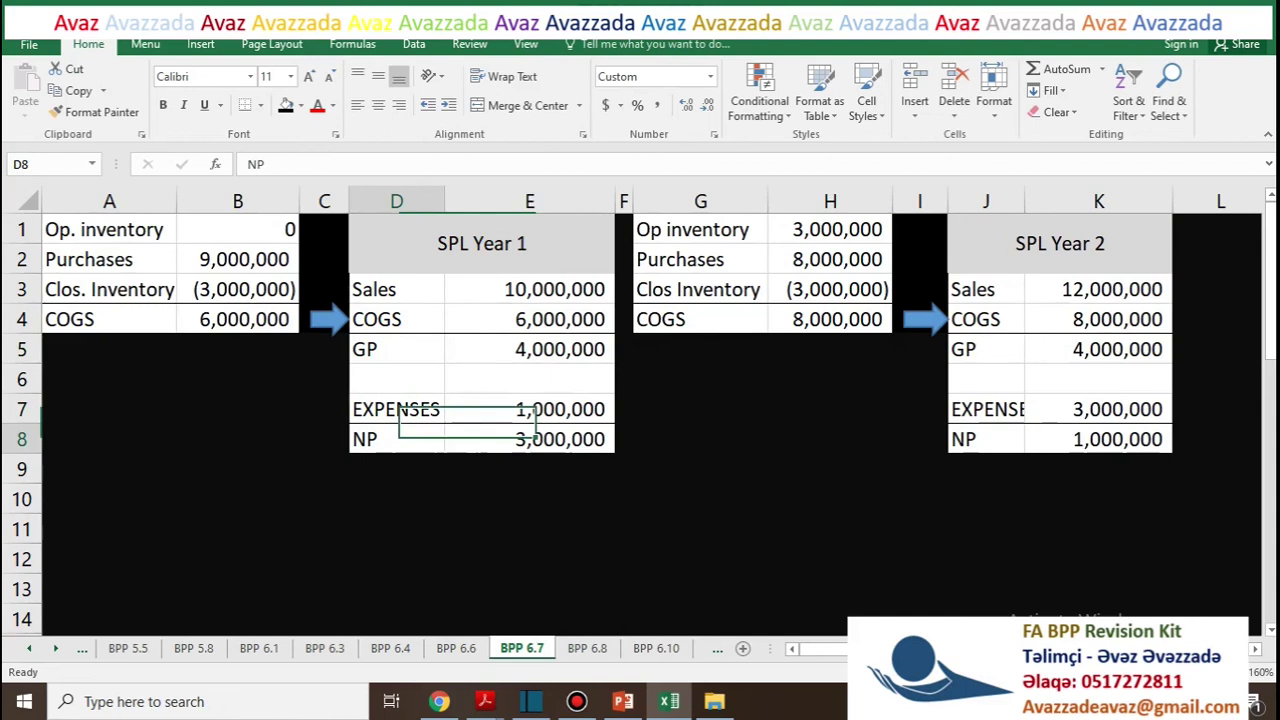
left_click(529, 439)
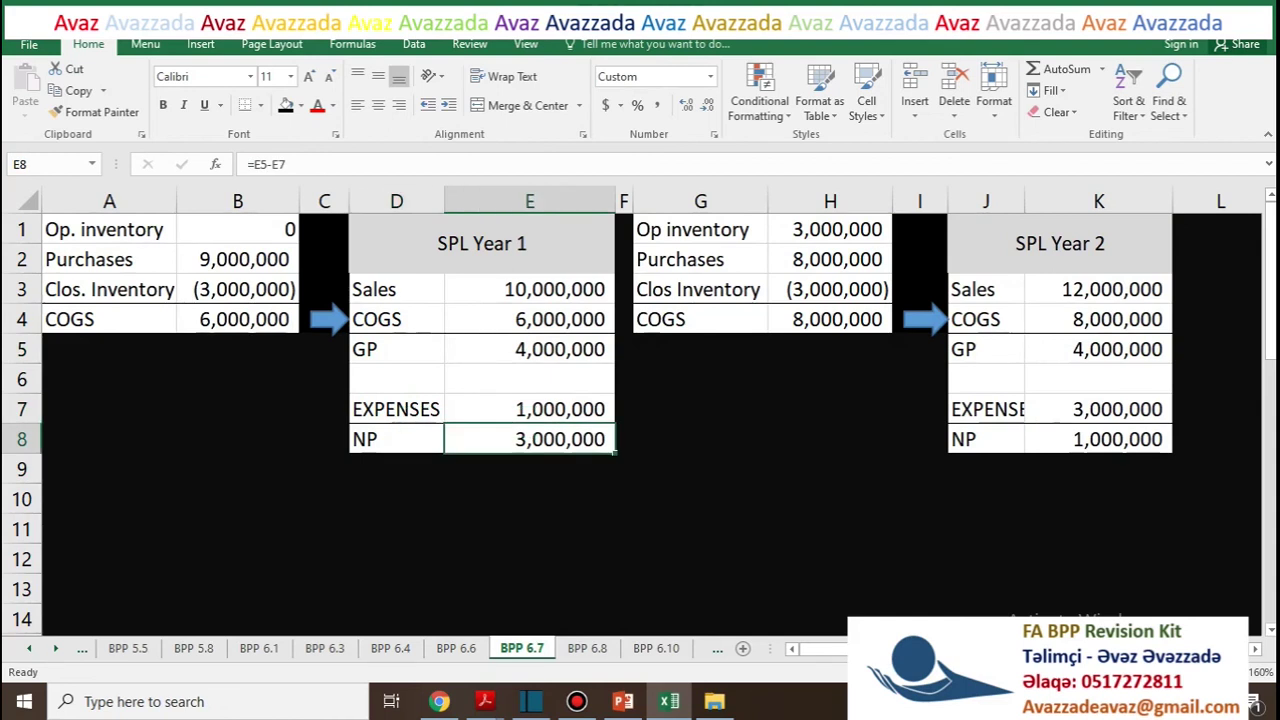
Edit the Year 1 COGS formula in E4 so that it takes the value of B4 as a negative
left_click(529, 319)
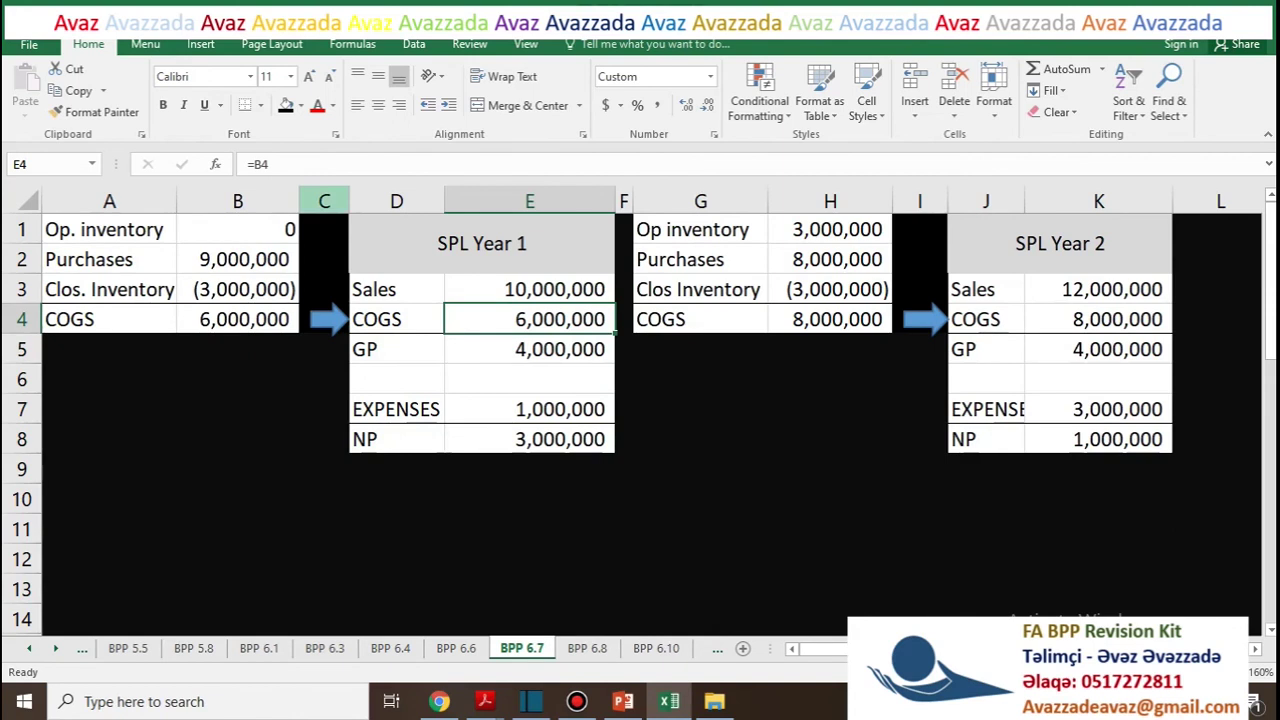
key("F2")
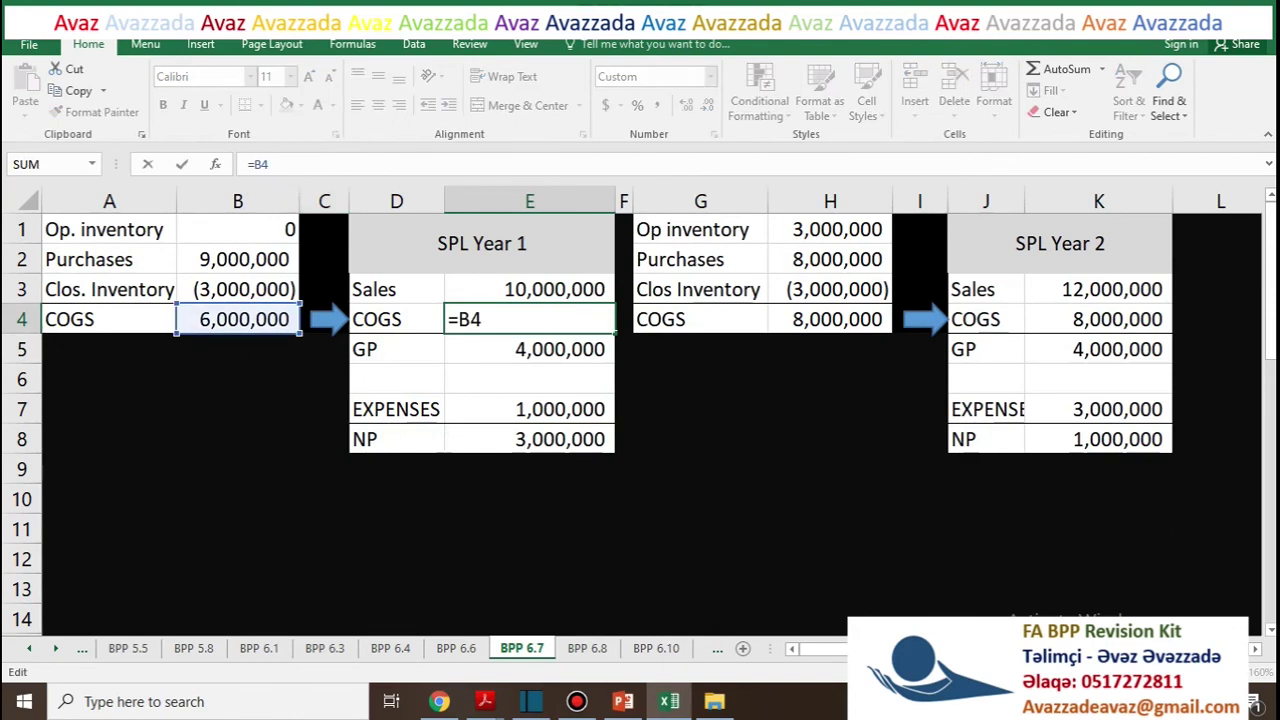
type("-")
key("Return")
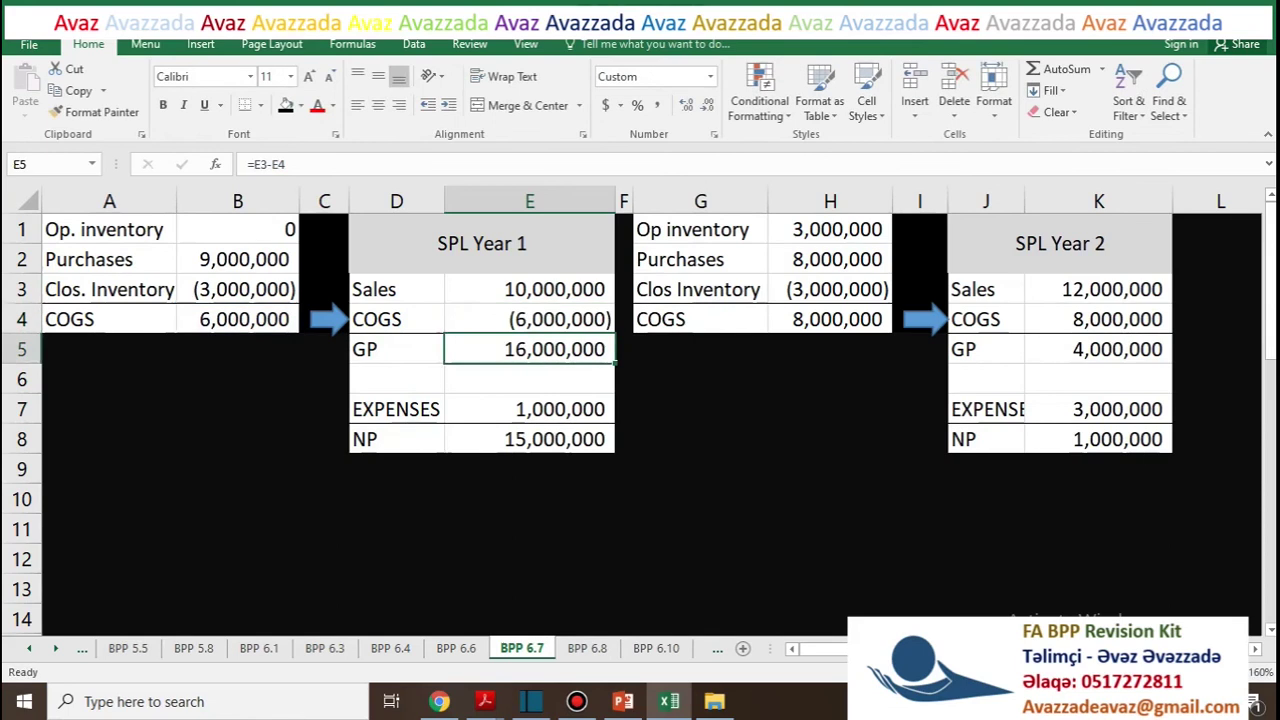
Change the Year 1 GP formula in E5 to =E3+E4 so that it adds the negative COGS to sales
key("Down")
key("Down")
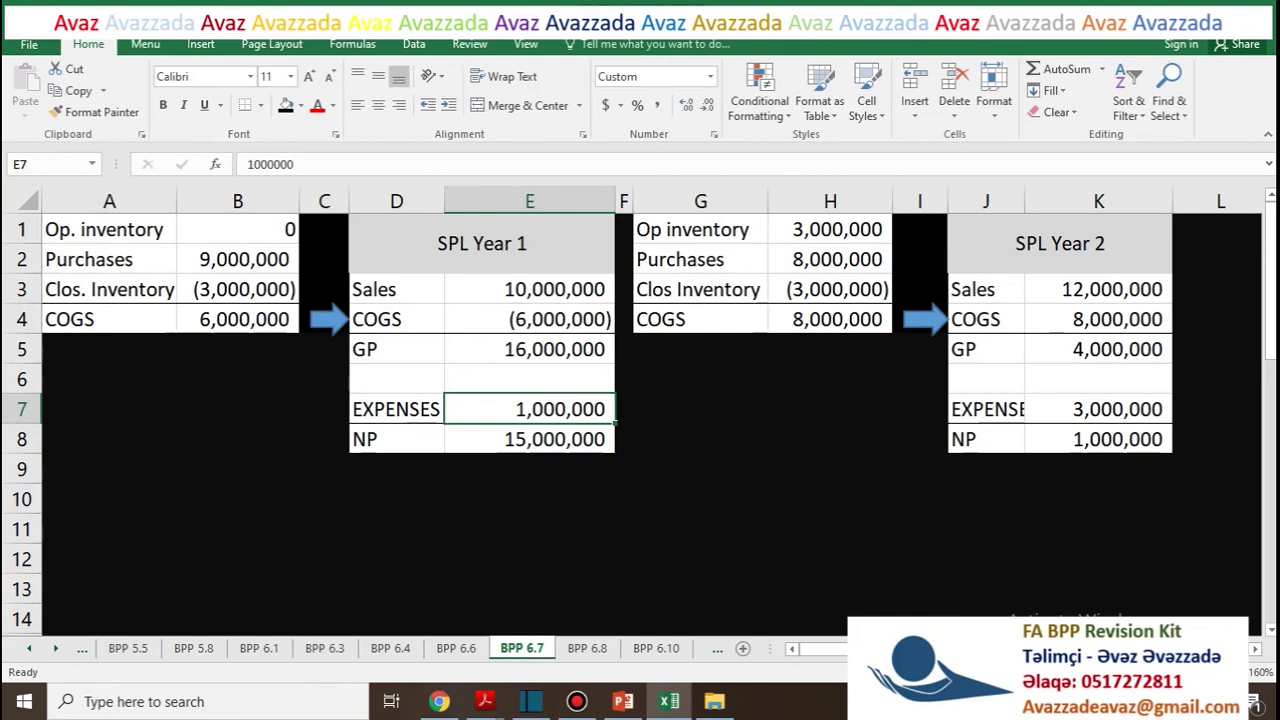
left_click(529, 379)
left_click(529, 289)
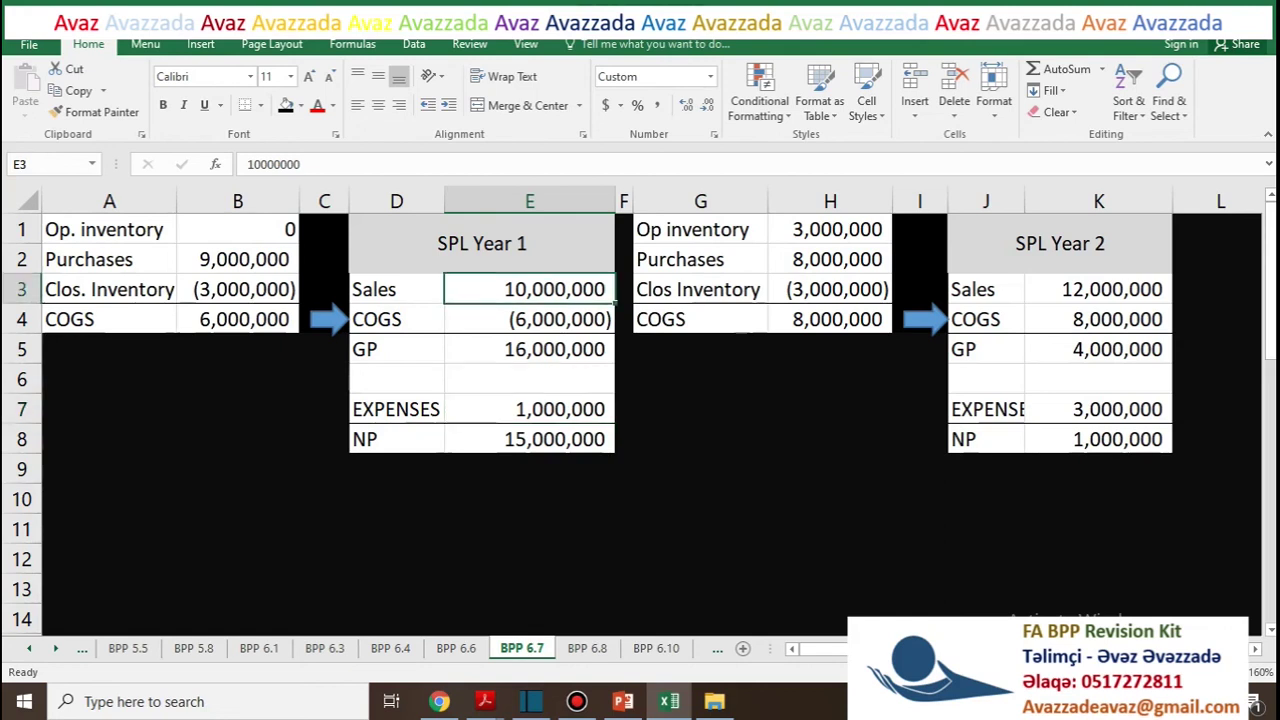
left_click(529, 349)
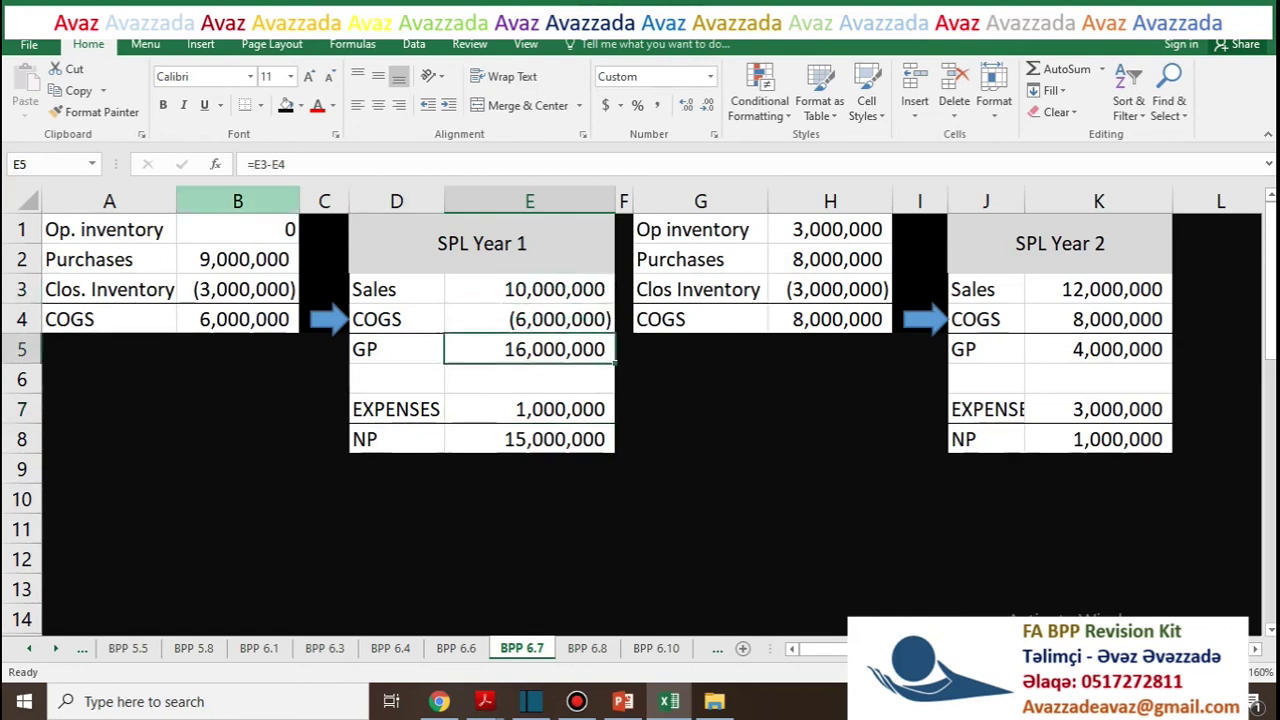
left_click(266, 164)
key("BackSpace")
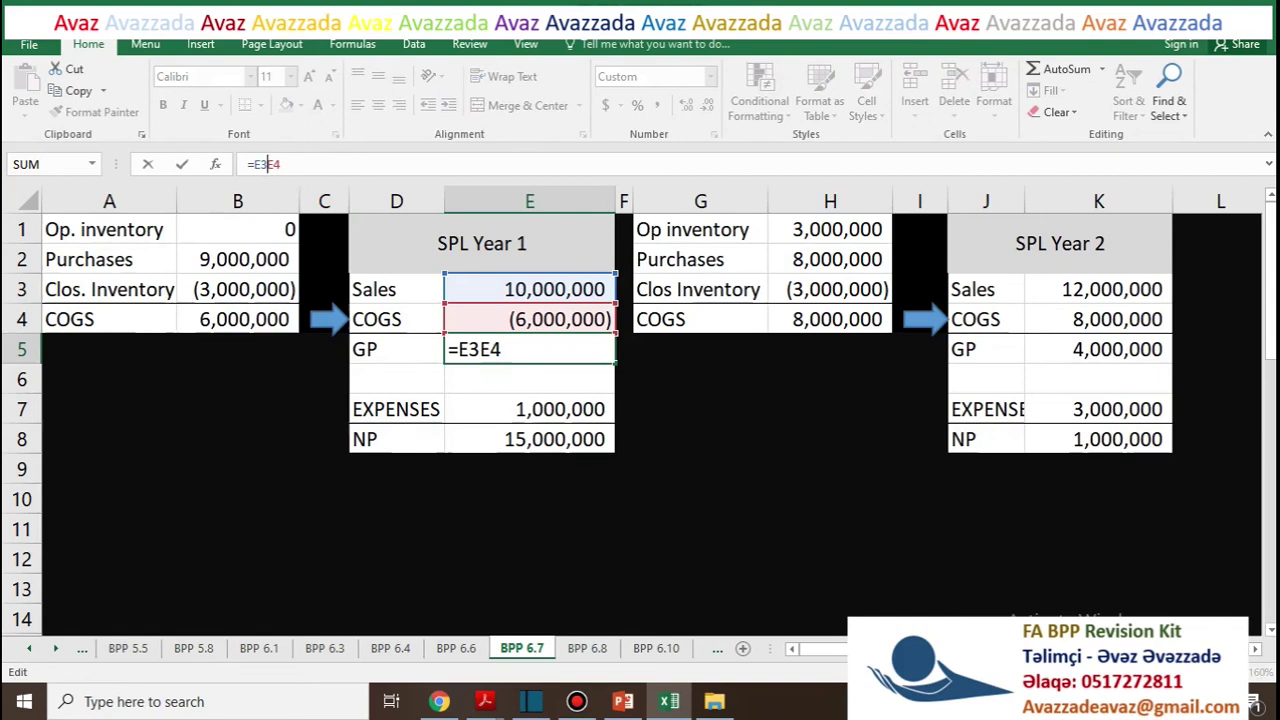
type("+")
key("Return")
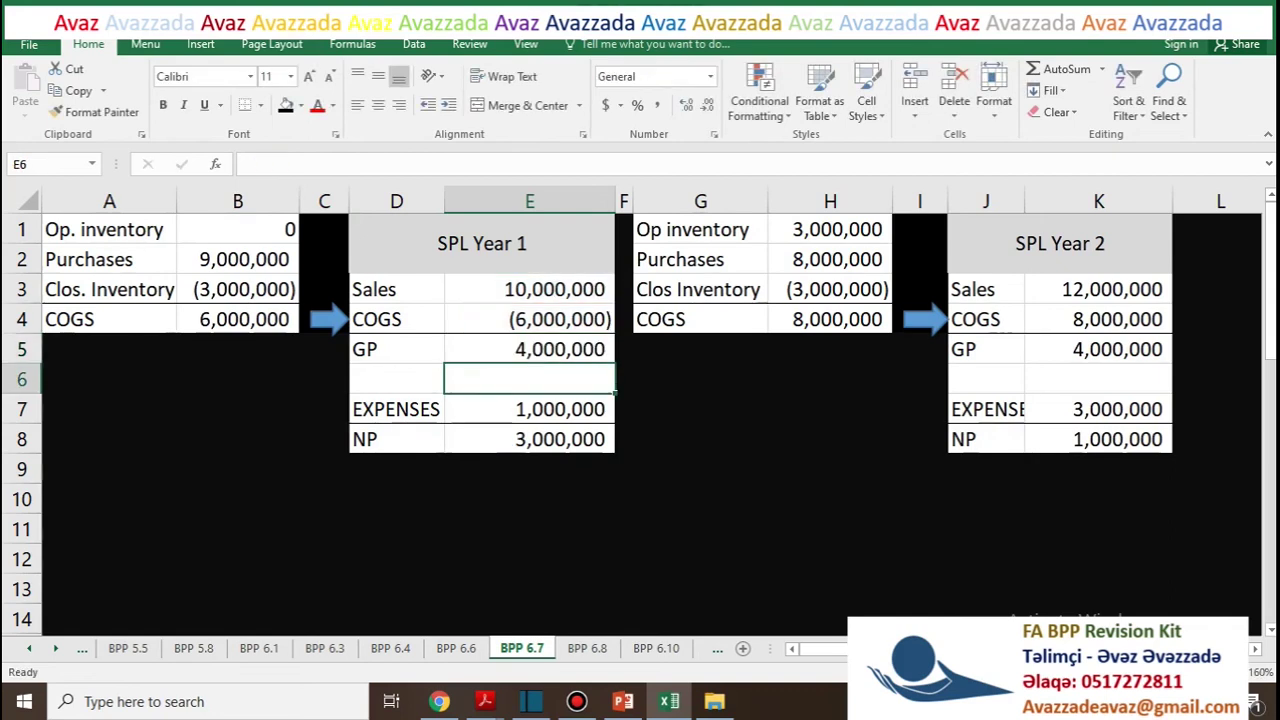
left_click(529, 349)
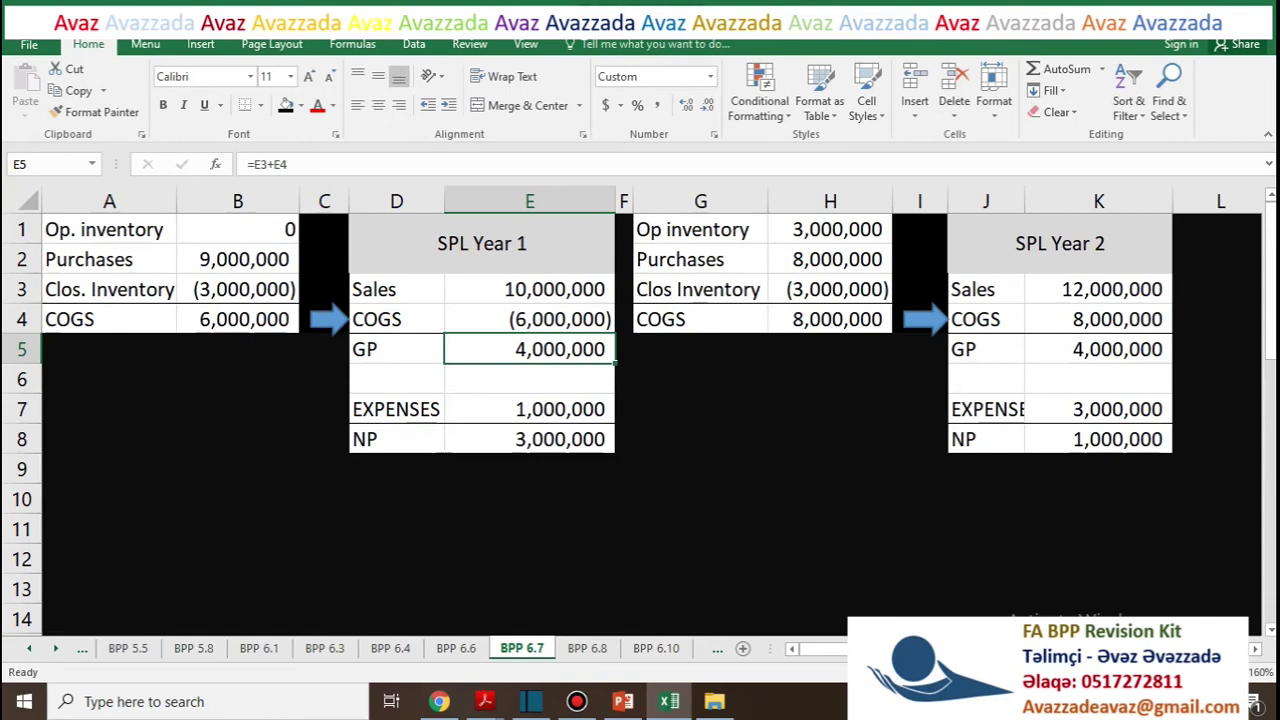
Set the Year 1 expenses in E7 to -1000000
left_click(530, 409)
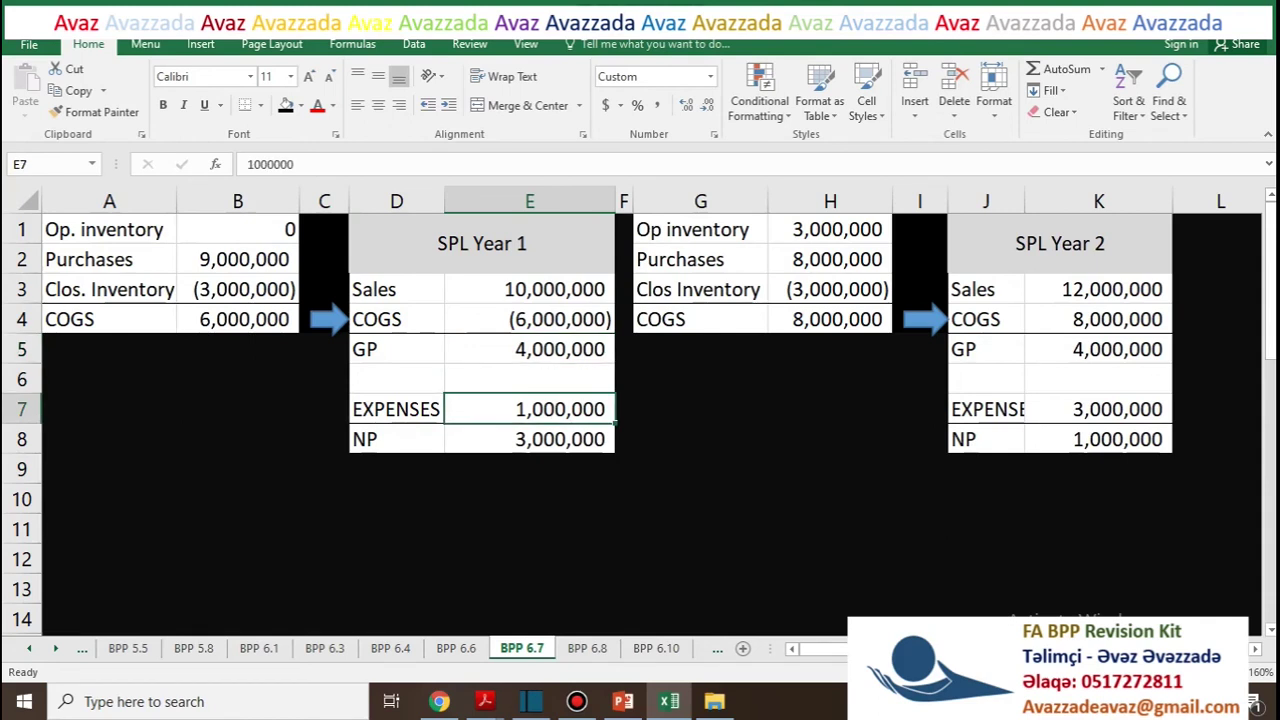
left_click(280, 164)
left_click(248, 164)
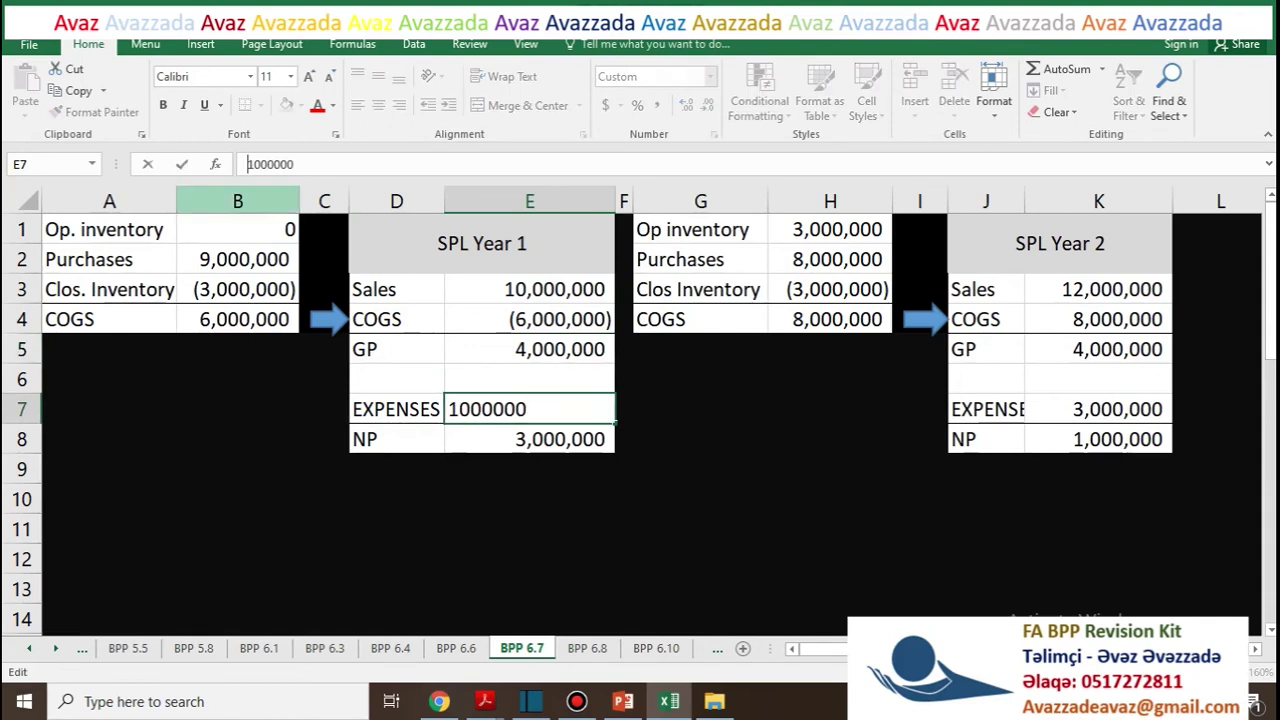
type("-")
key("Return")
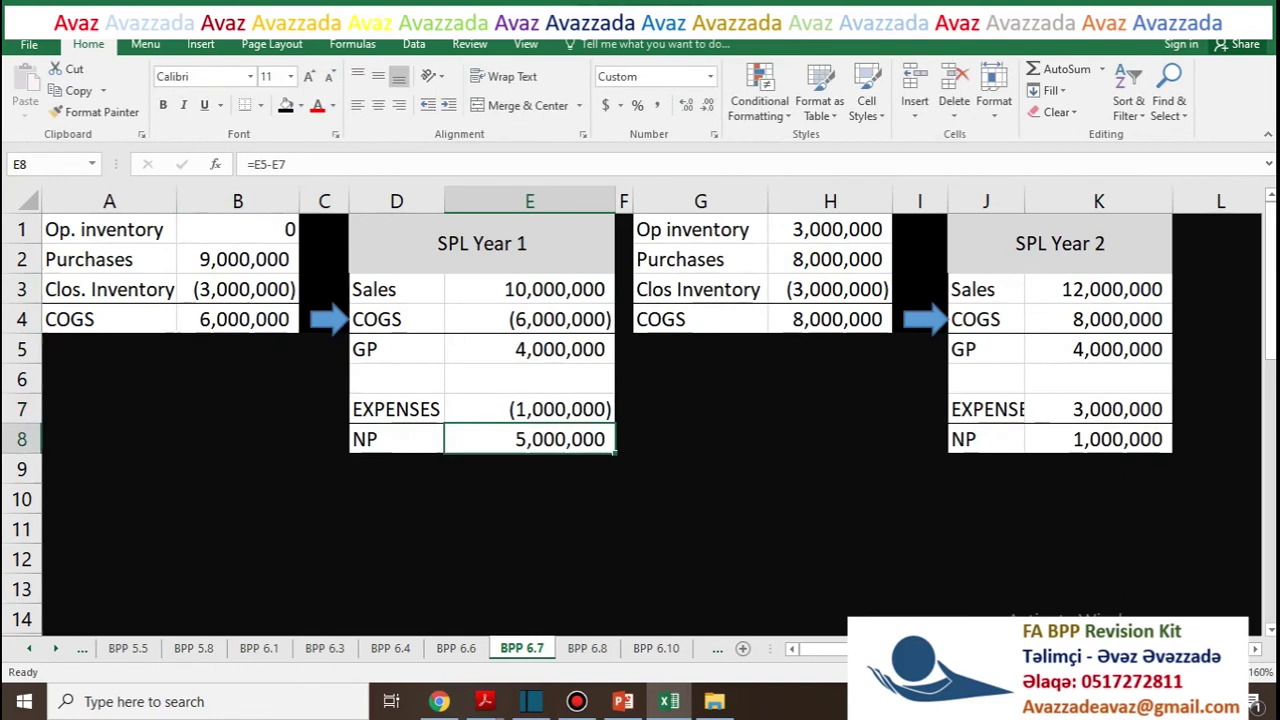
Change the Year 1 NP formula in E8 to =E5+E7
left_click(250, 164)
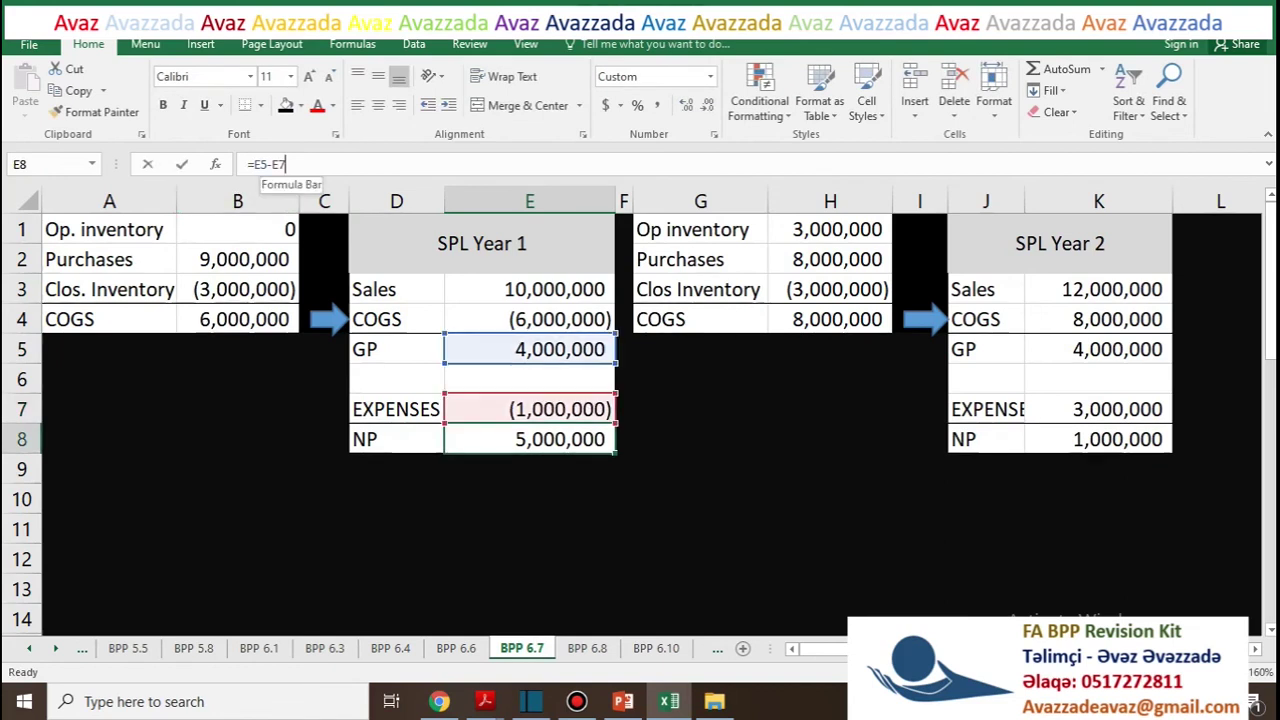
left_click(270, 164)
key("BackSpace")
type("+")
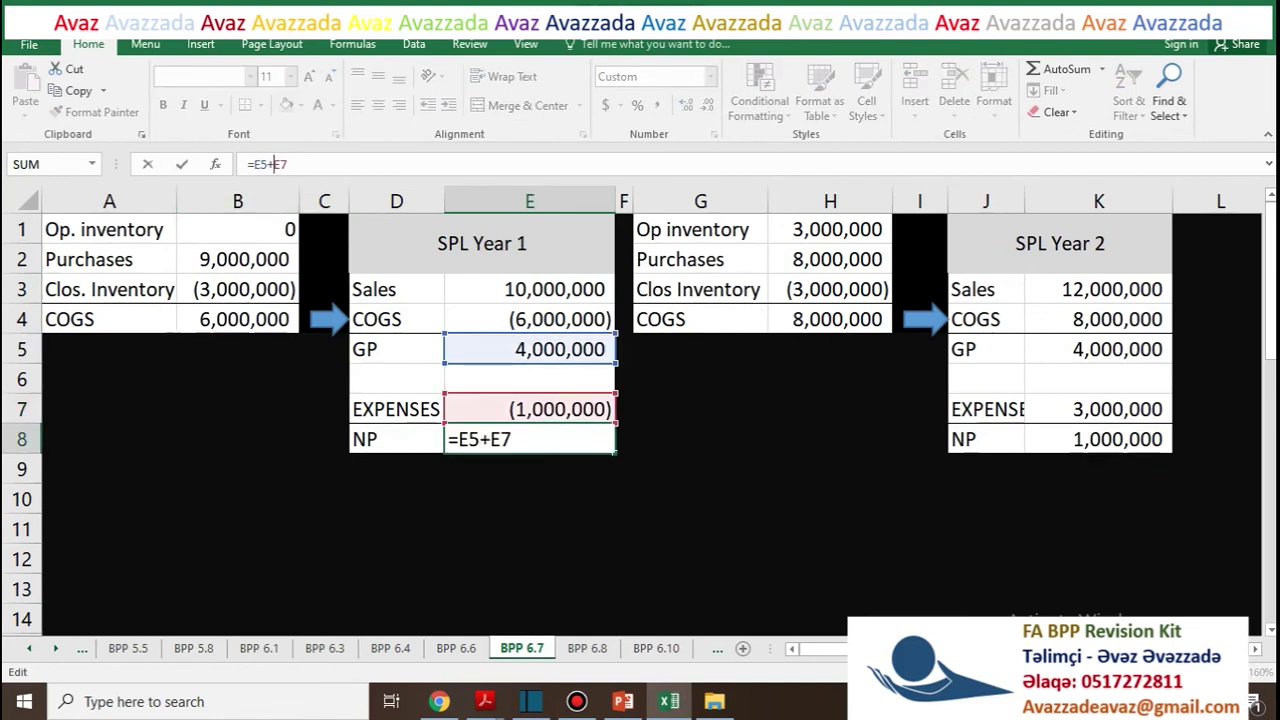
key("Return")
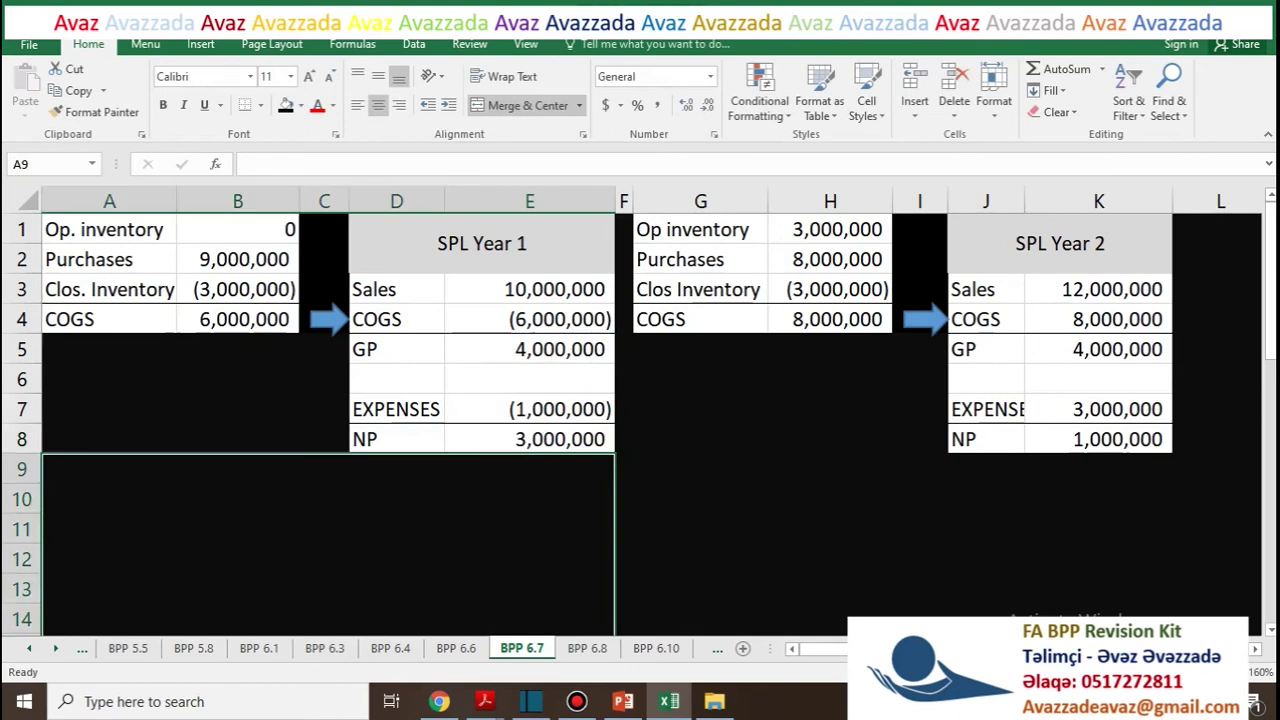
key("Up")
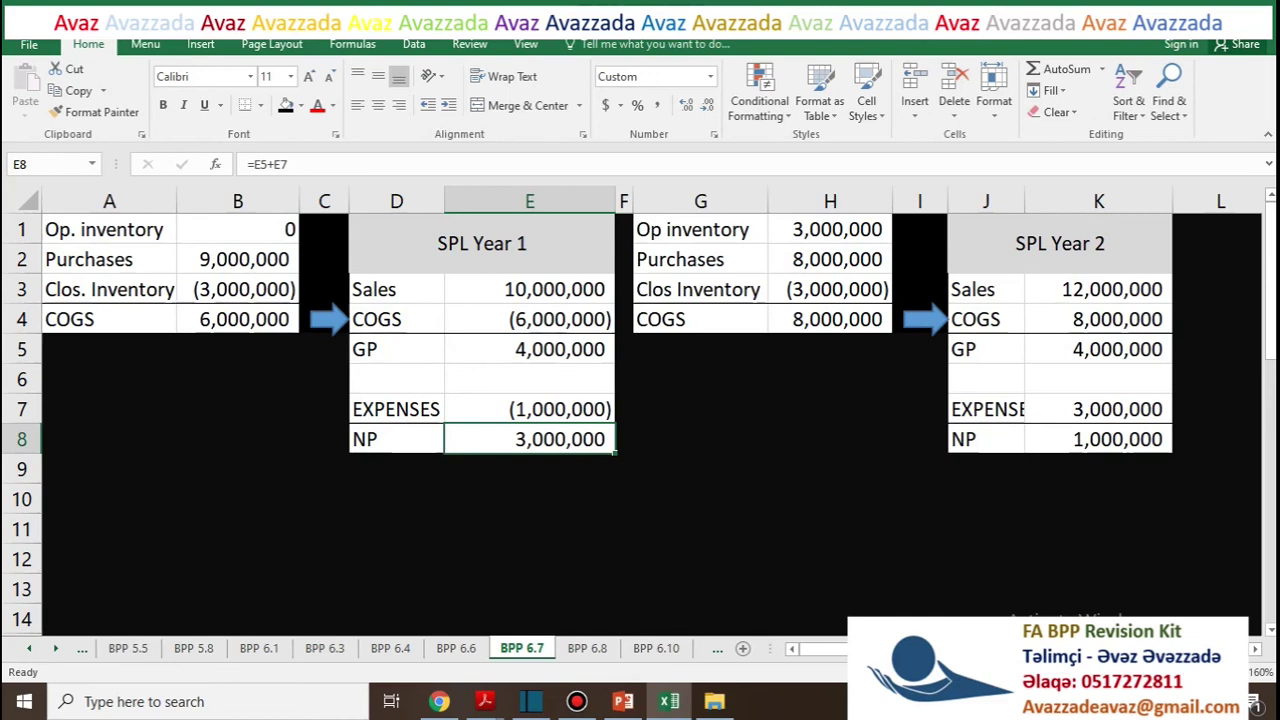
Change the Year 2 COGS formula in K4 to =-H4 so that it takes the COGS working as a negative
left_click(1098, 290)
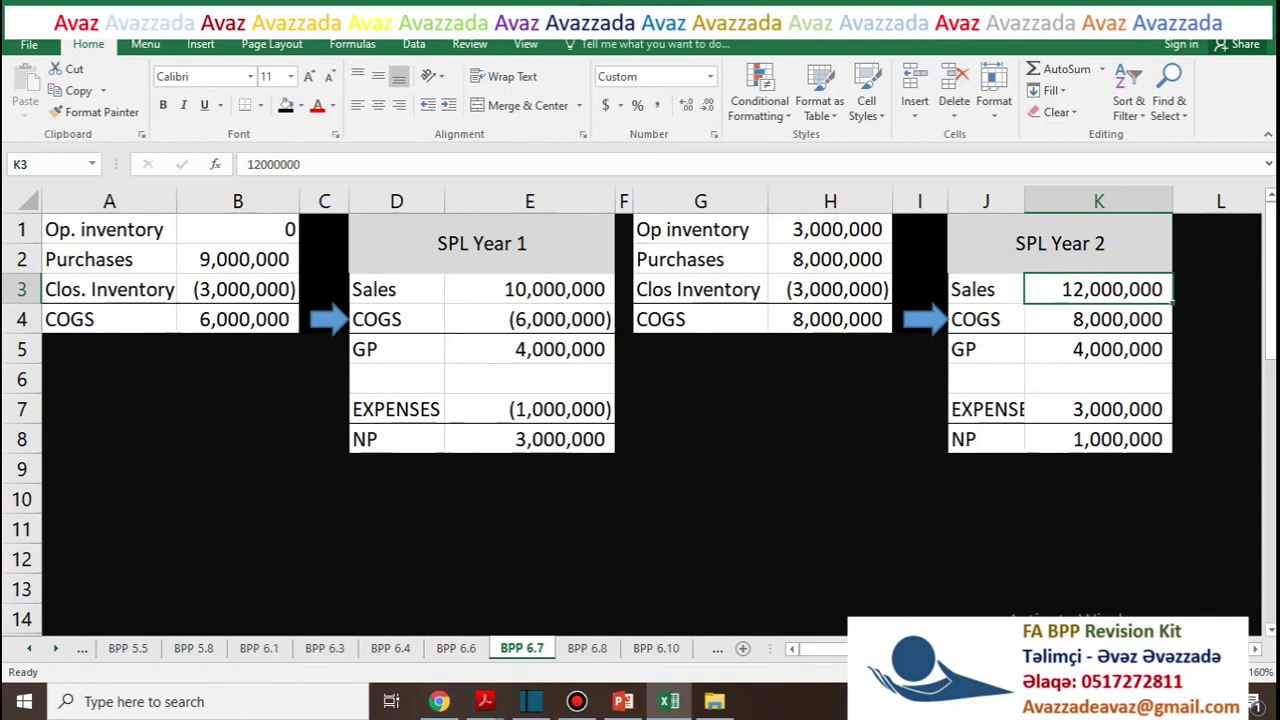
left_click(1098, 319)
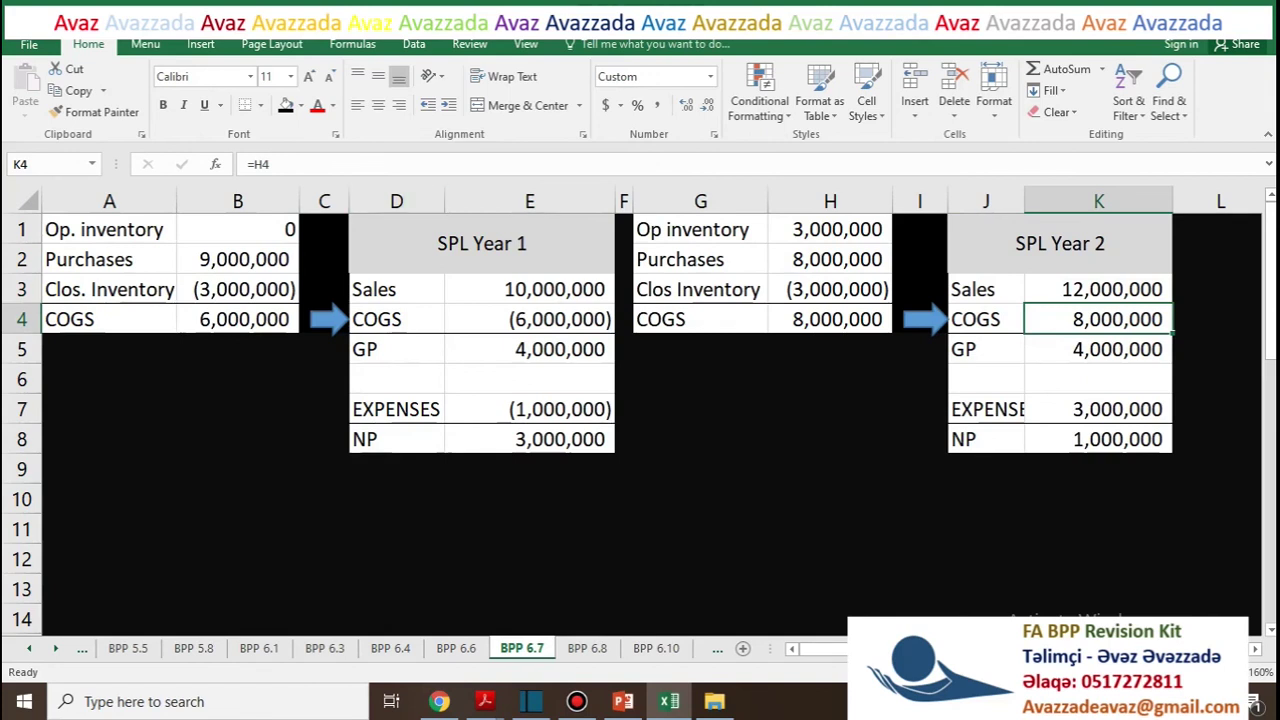
key("F2")
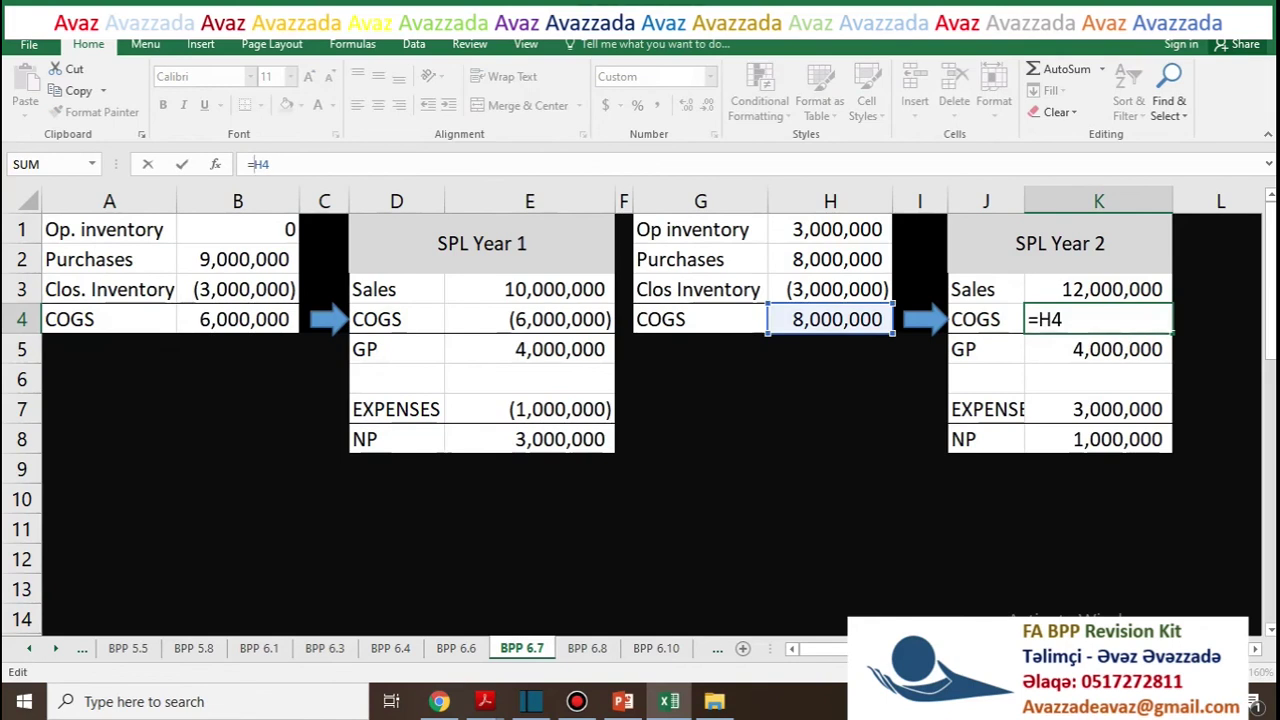
key("Left")
key("Left")
type("-")
key("Return")
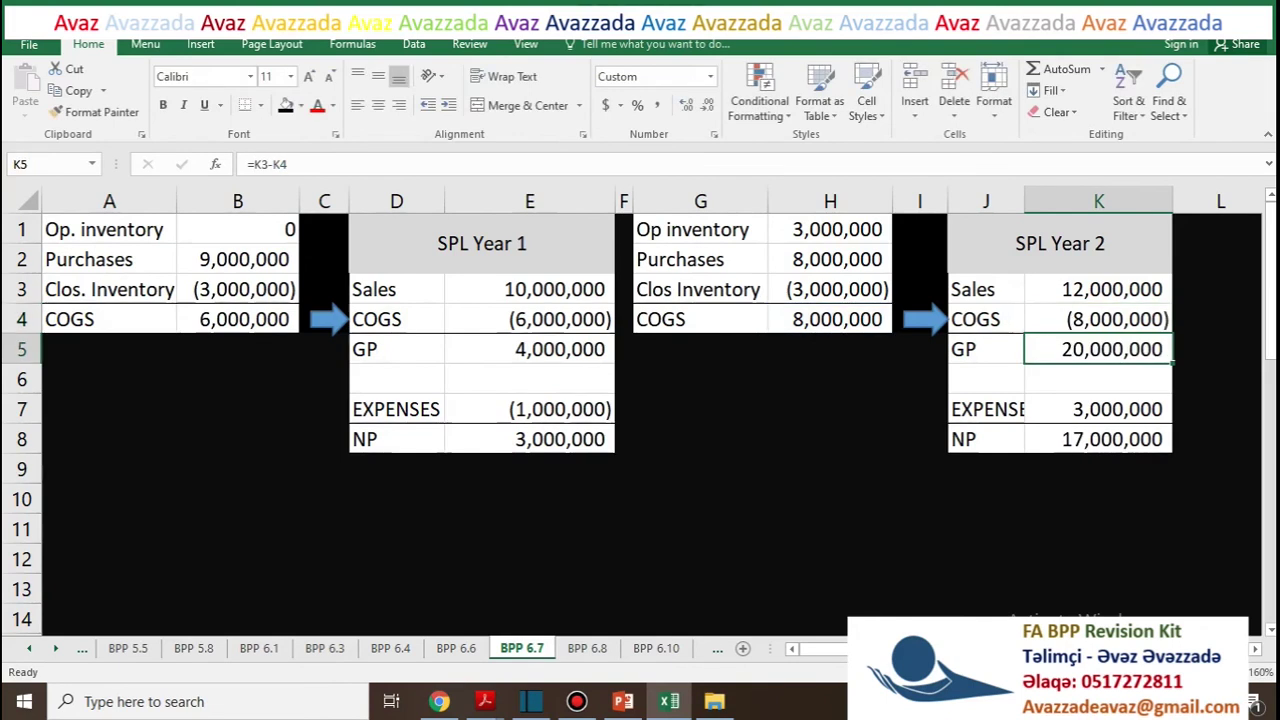
Change the Year 2 GP formula in K5 to =K3+K4
key("F2")
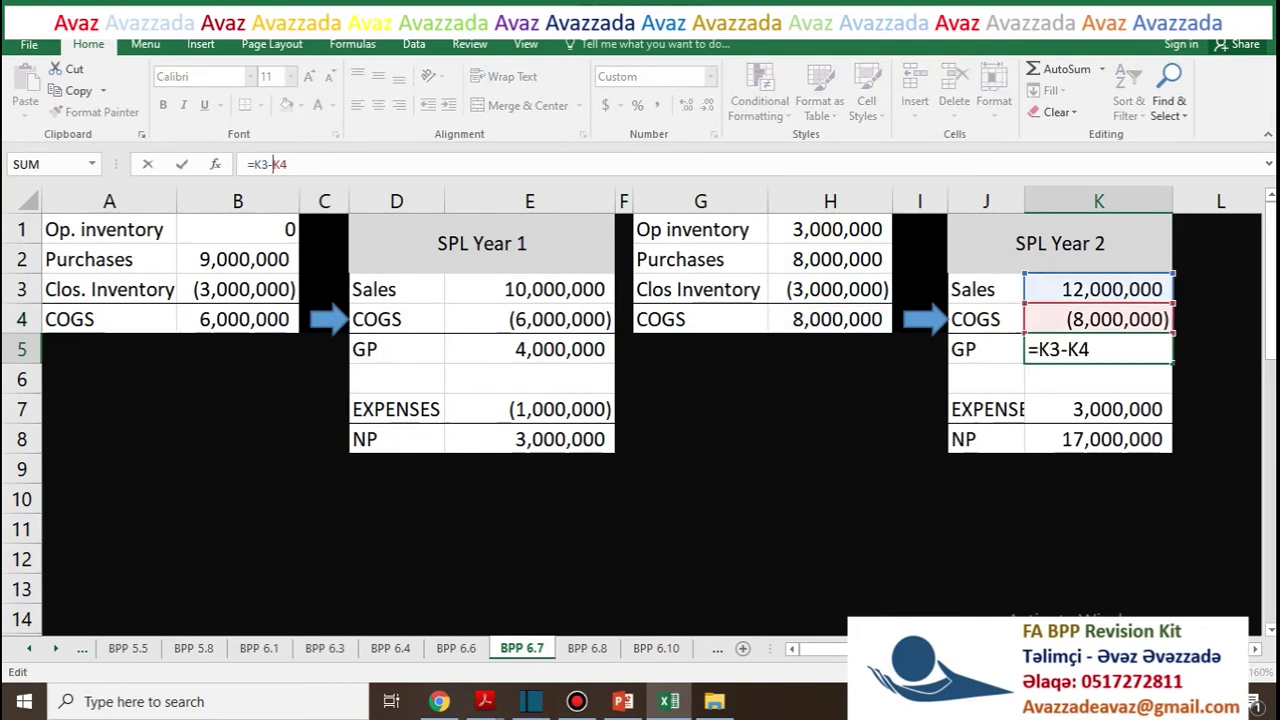
key("Left")
key("Left")
key("BackSpace")
type("+")
key("Return")
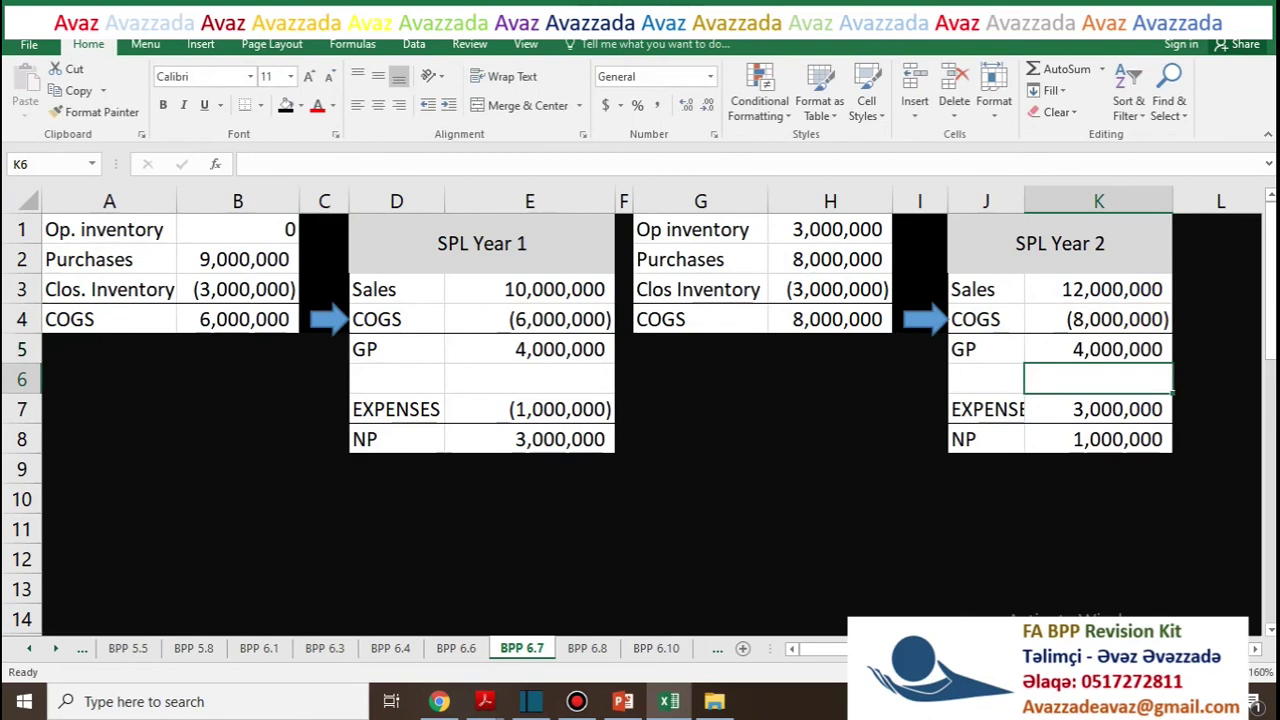
key("Up")
Set the Year 2 expenses in K7 to -3000000
key("Down")
key("Down")
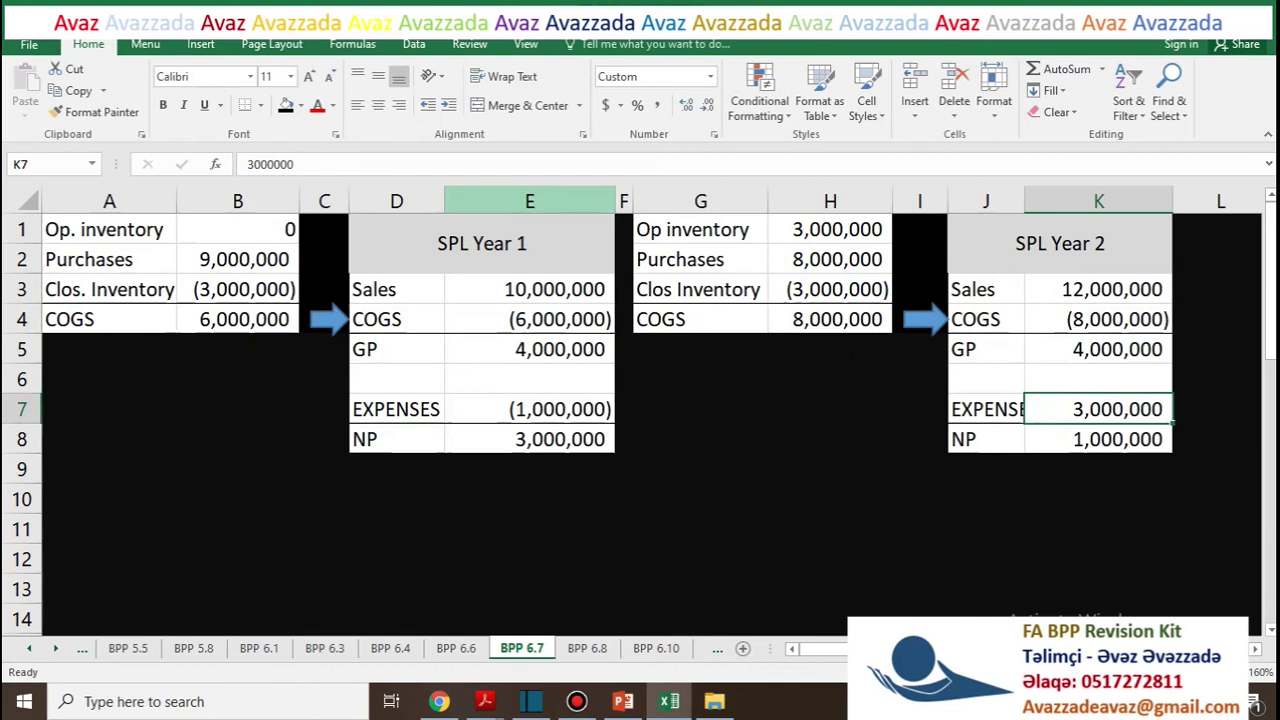
left_click(246, 165)
left_click(247, 164)
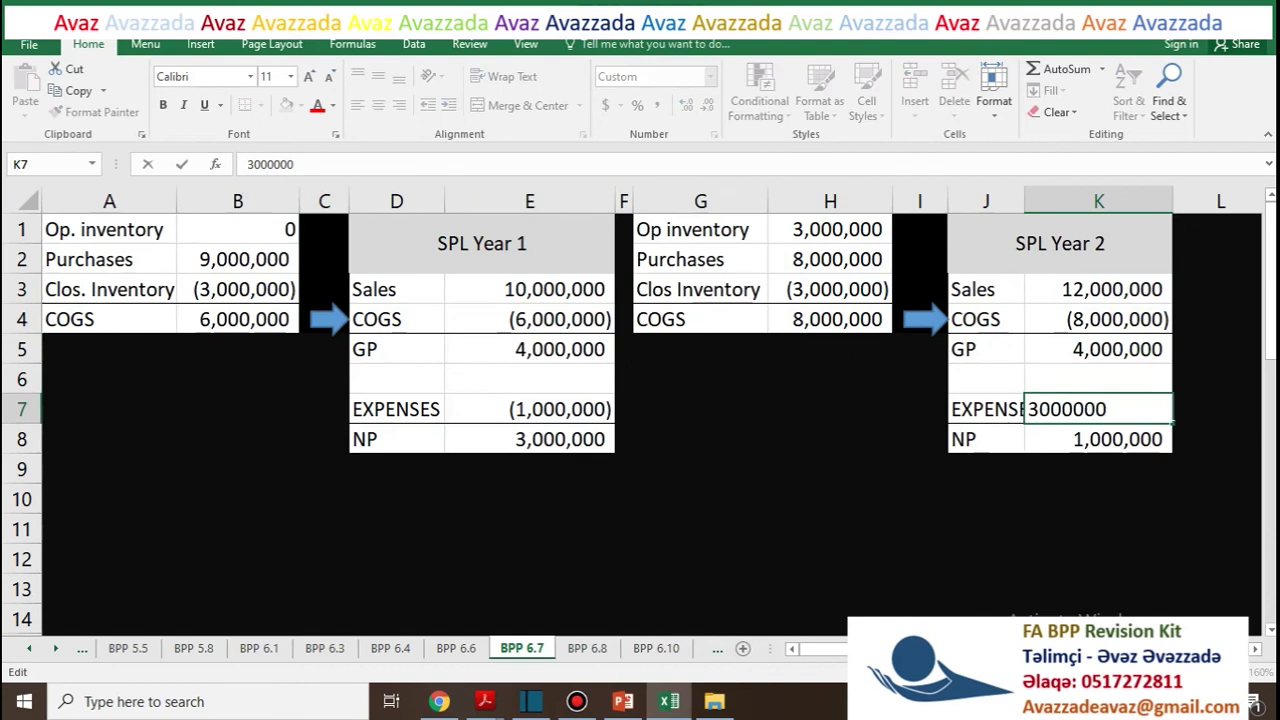
type("-")
key("Return")
Change the Year 2 NP formula in K8 to =K5+K7
left_click(272, 164)
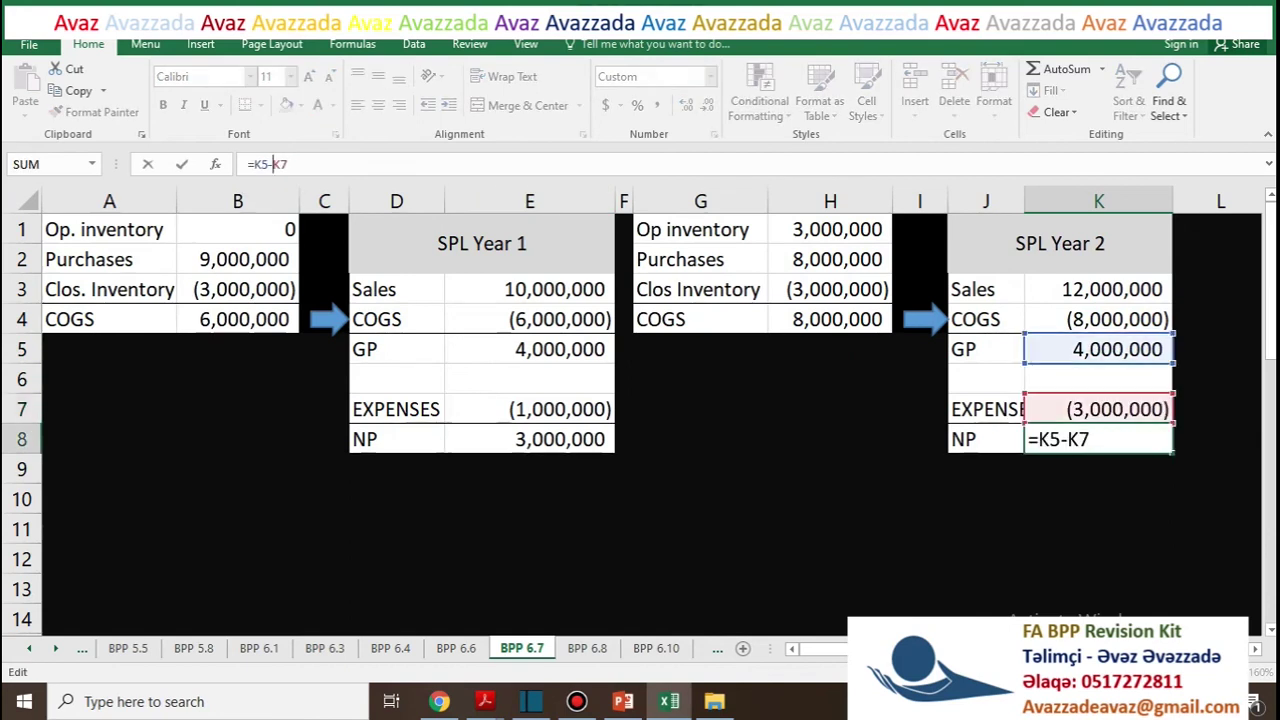
key("BackSpace")
type("+")
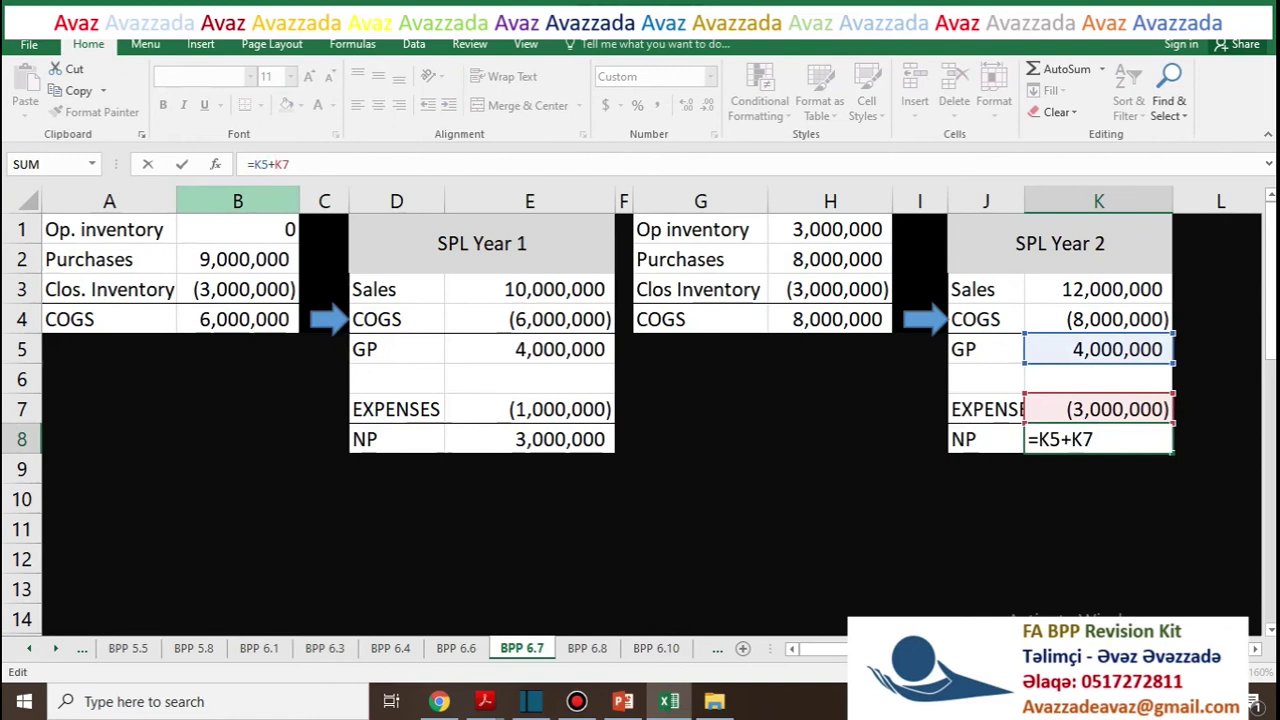
key("Return")
left_click(1098, 439)
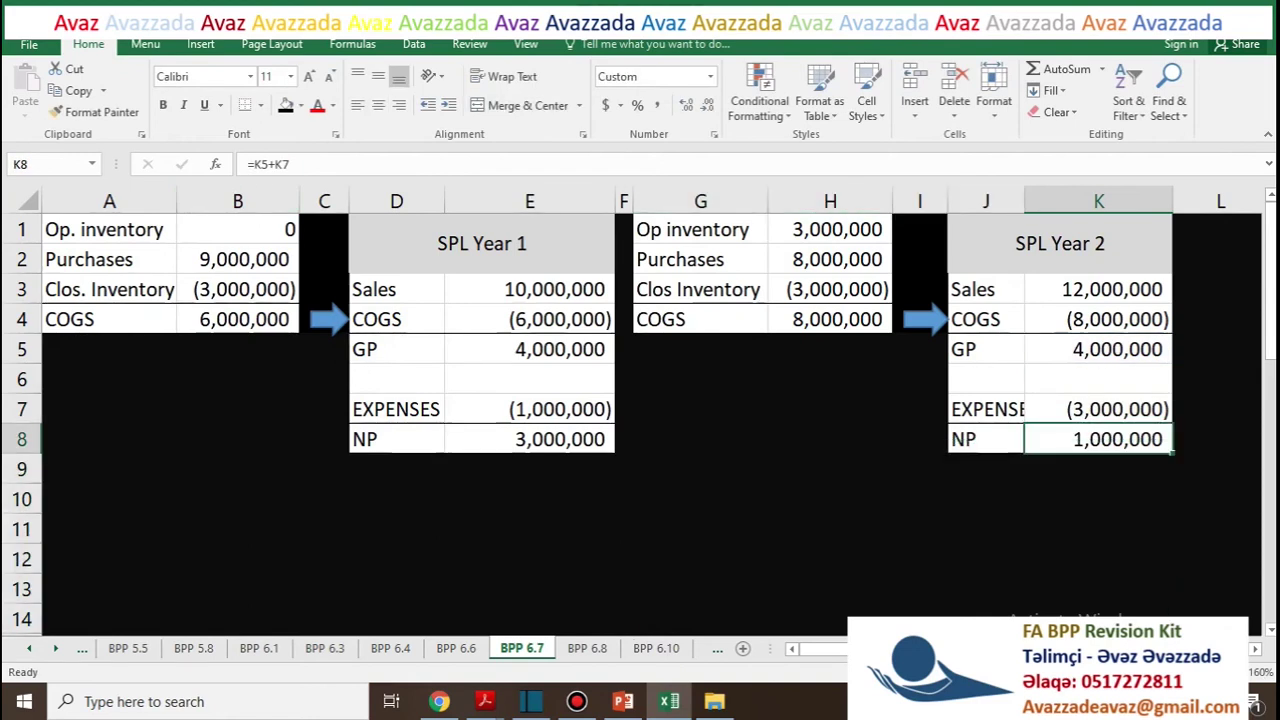
Compare the COGS lines of SPL Year 1 and SPL Year 2
left_click(530, 319)
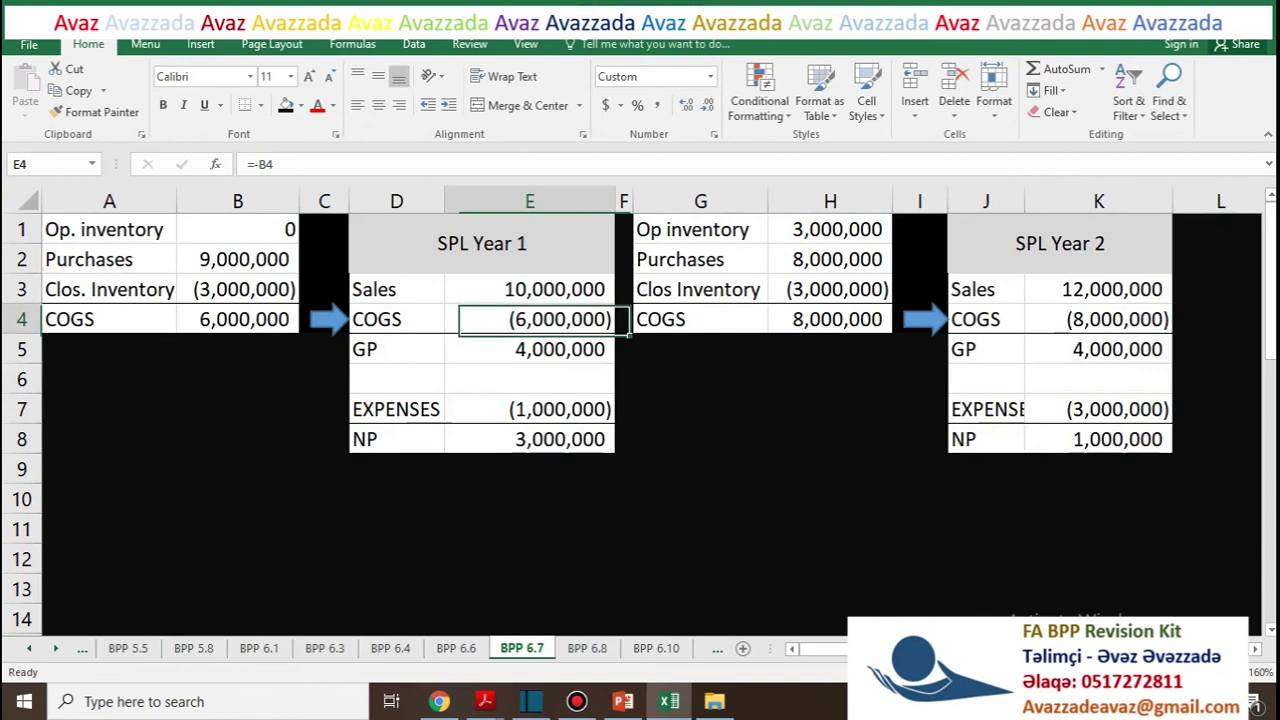
left_click(1098, 319)
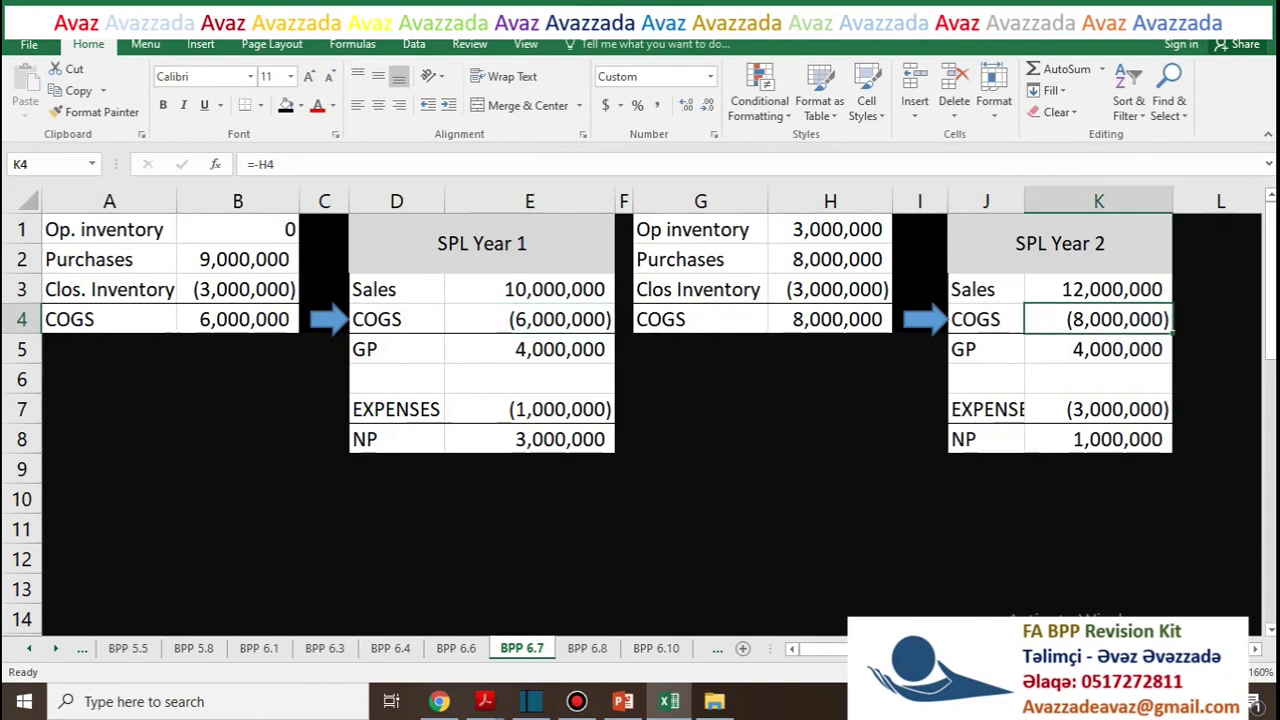
left_click(530, 319)
left_click(1098, 319)
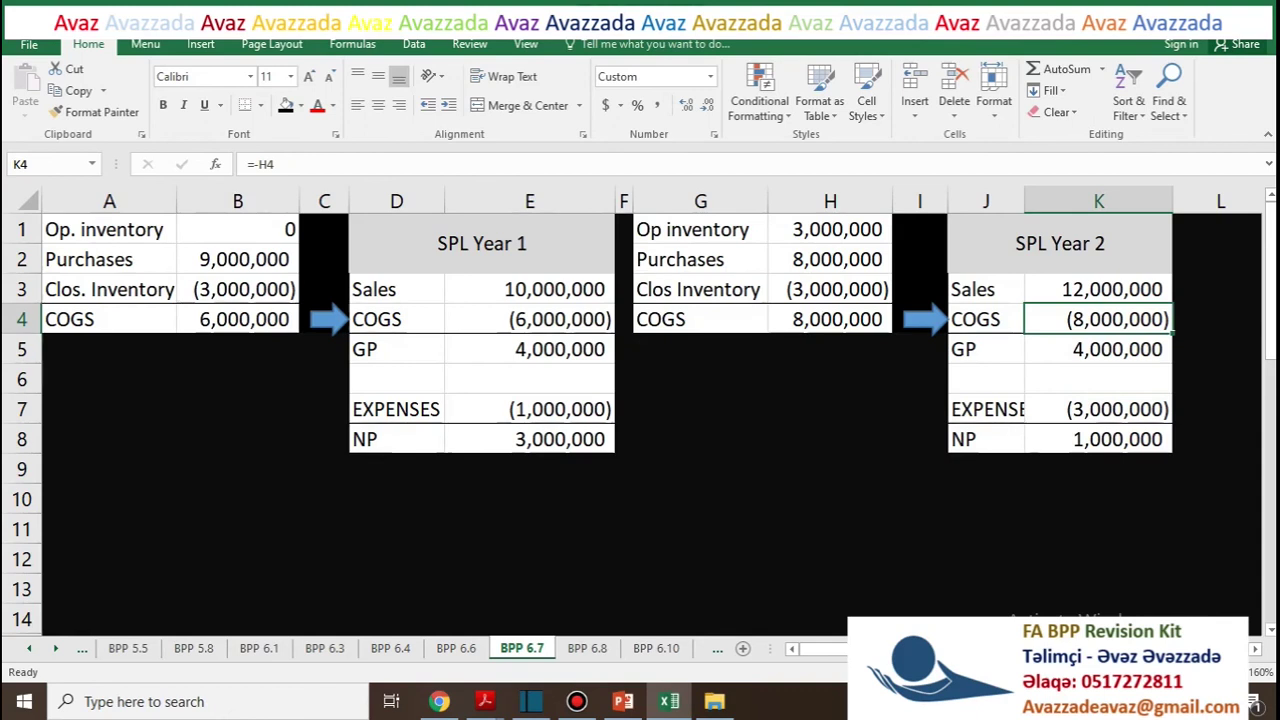
Examine the Year 1 COGS working from opening inventory, purchases and closing inventory through to the COGS line in SPL Year 1
left_click(238, 230)
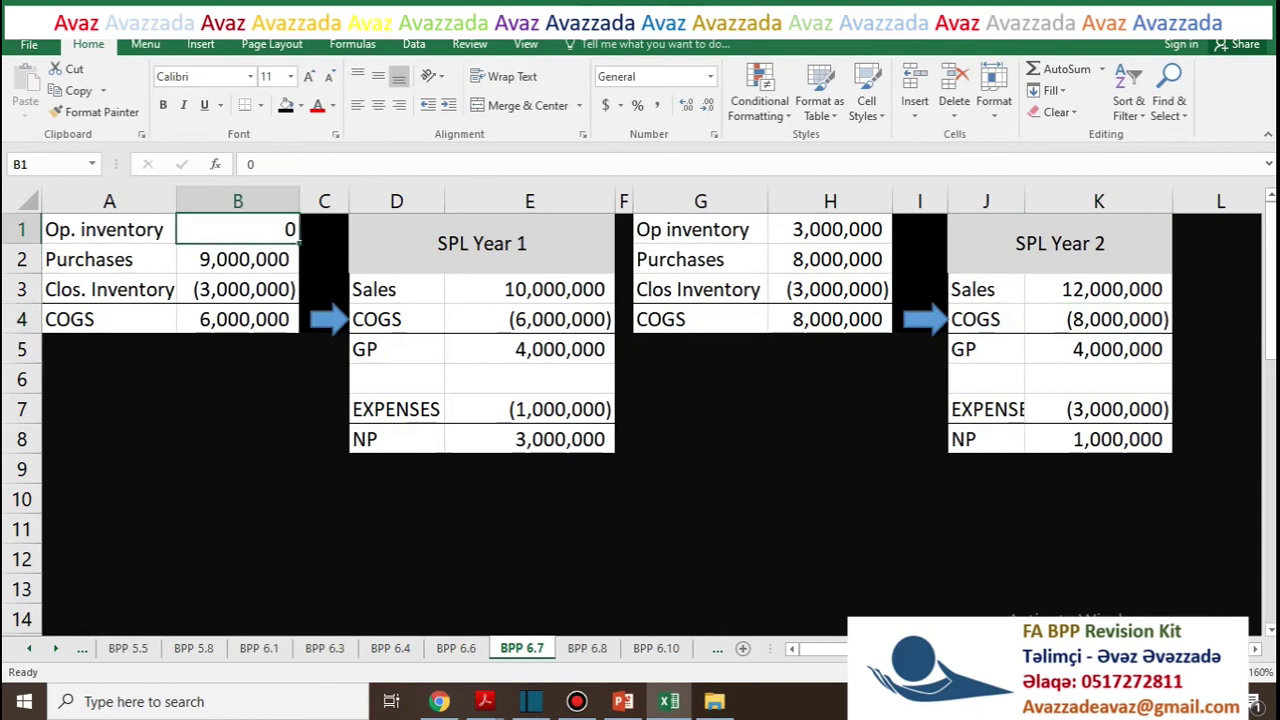
left_click(238, 259)
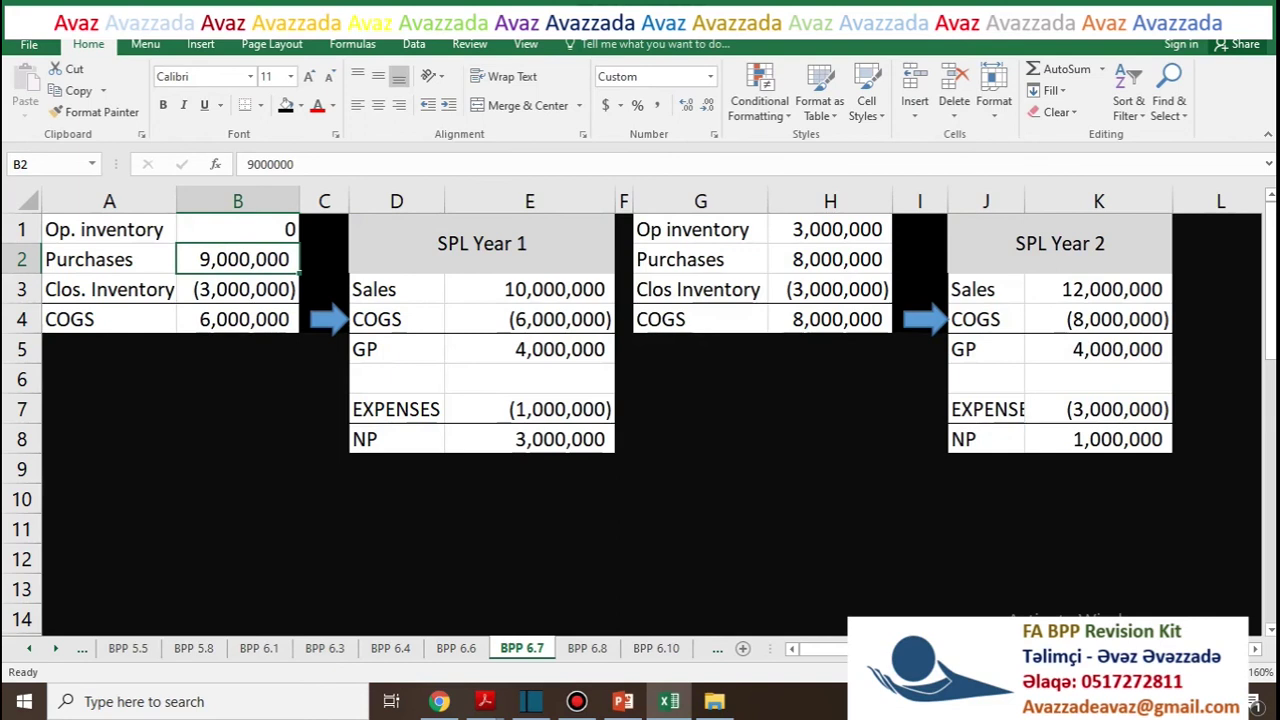
left_click(238, 289)
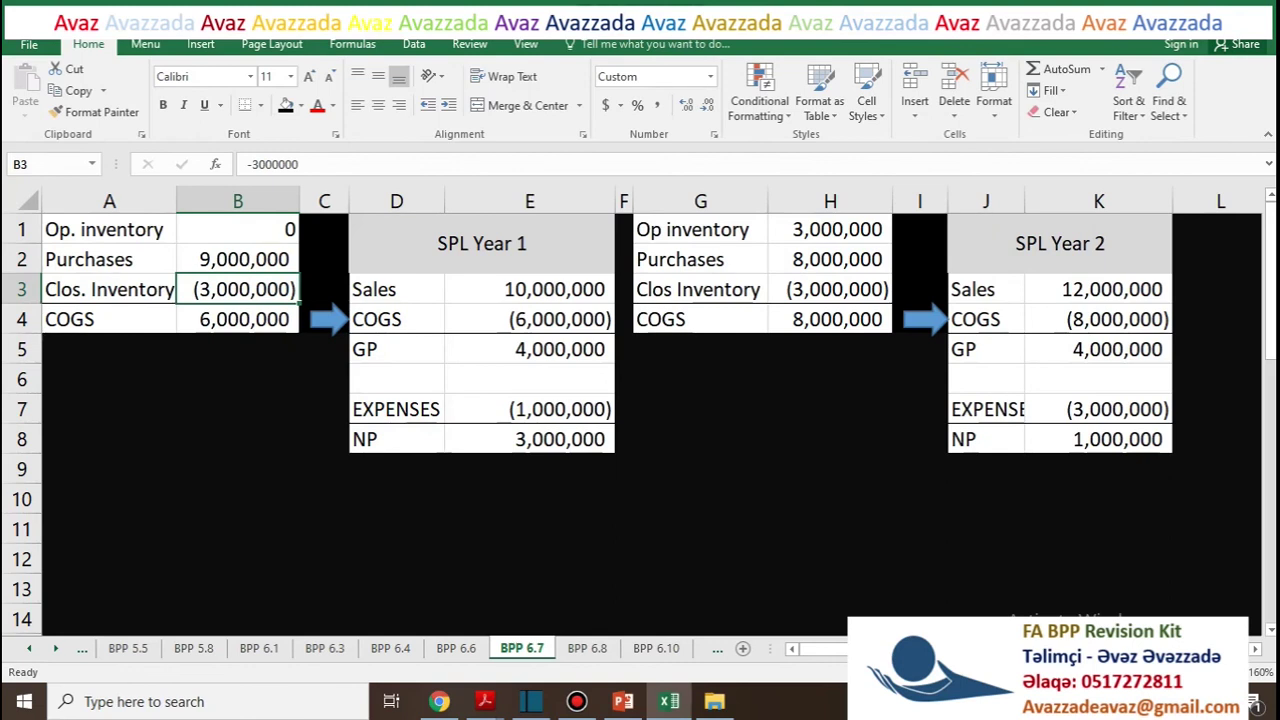
left_click(238, 319)
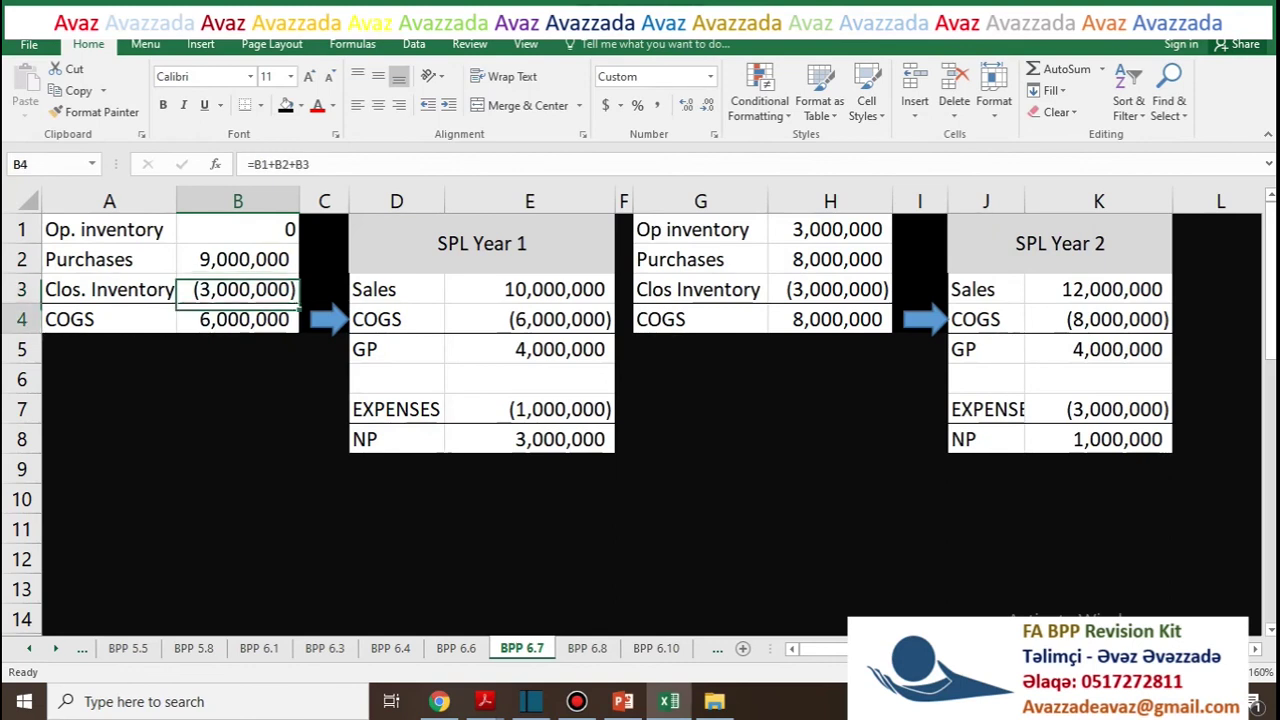
left_click(530, 319)
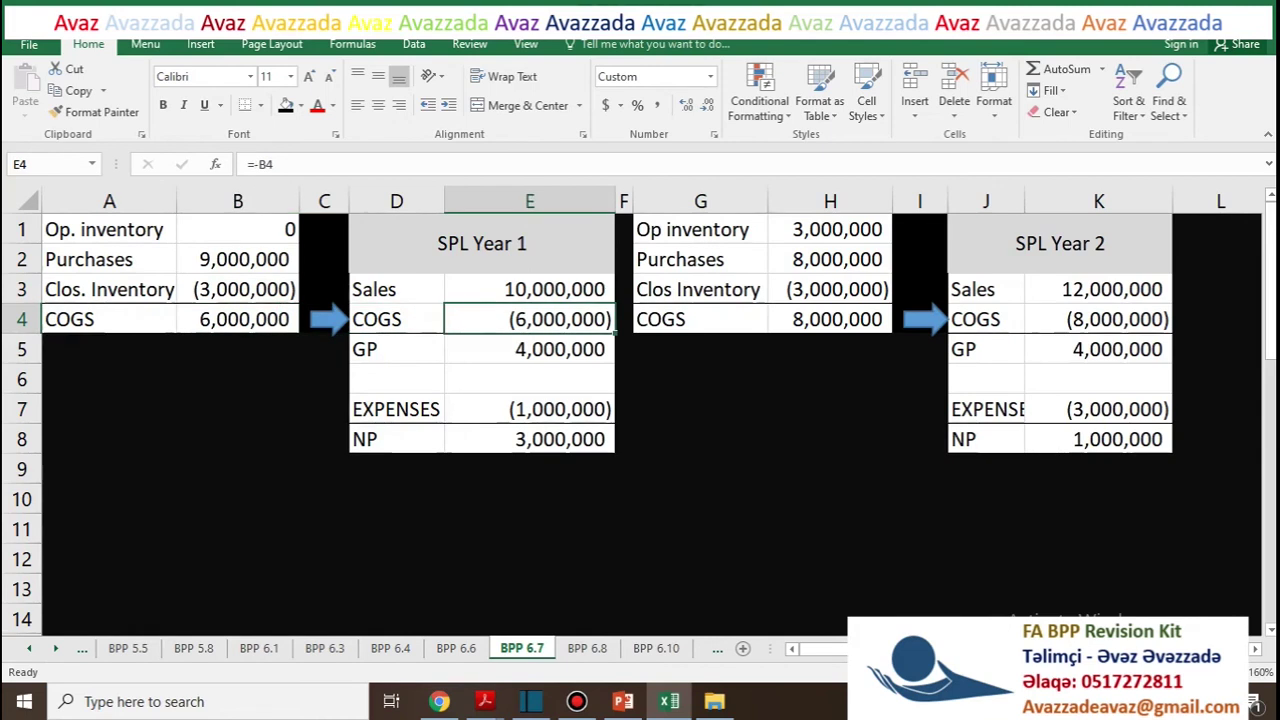
left_click(238, 289)
left_click(238, 319)
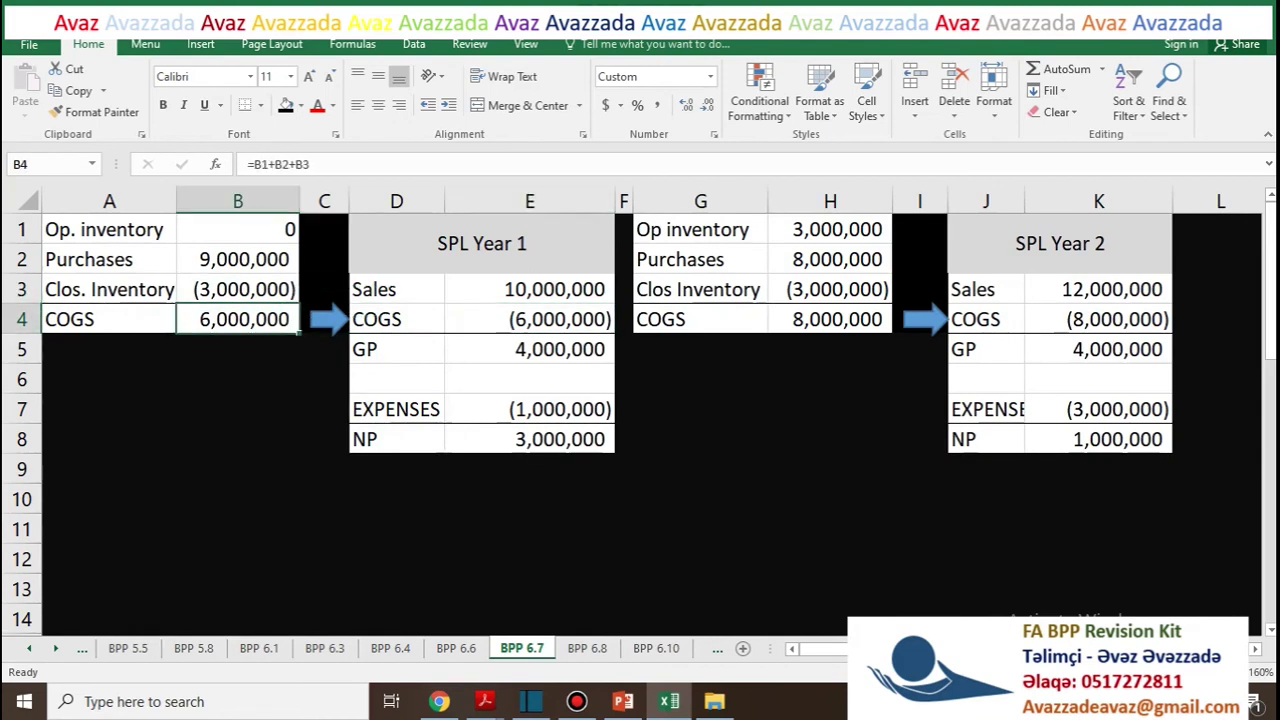
Trace Year 1 closing inventory into Year 2 opening inventory and through the Year 2 COGS working to SPL Year 2
left_click(238, 289)
left_click(830, 230)
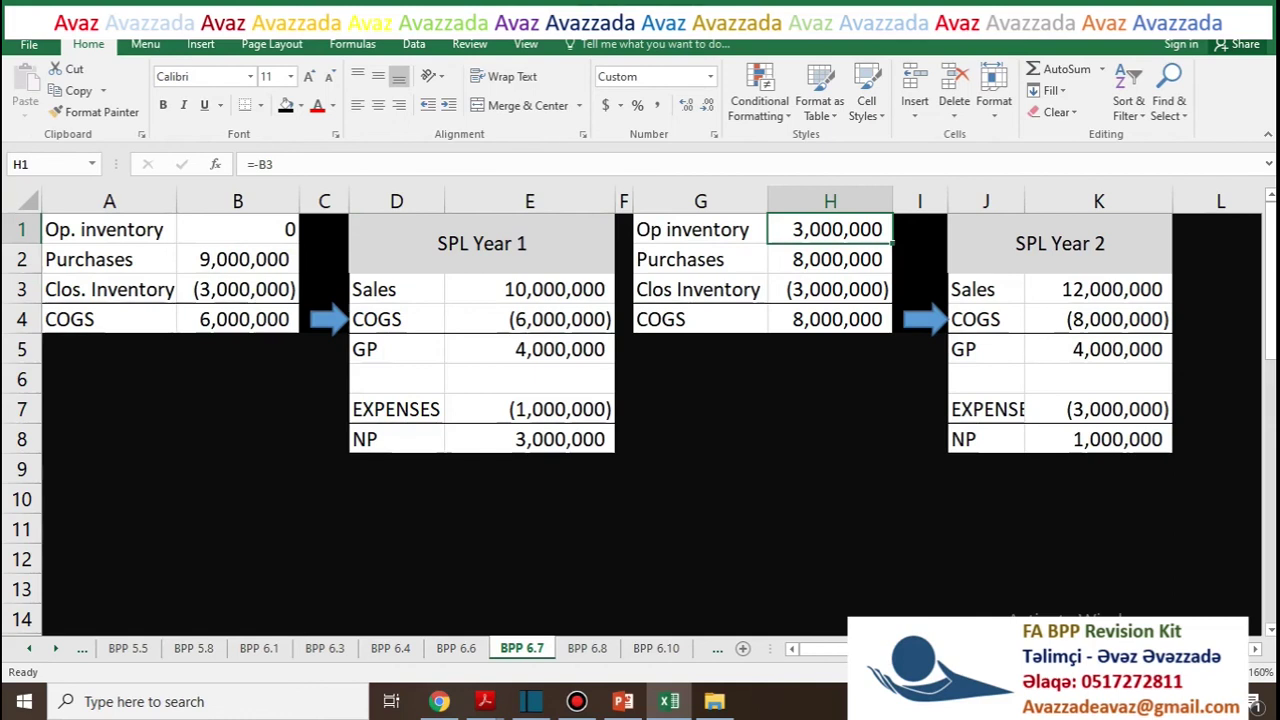
left_click(830, 259)
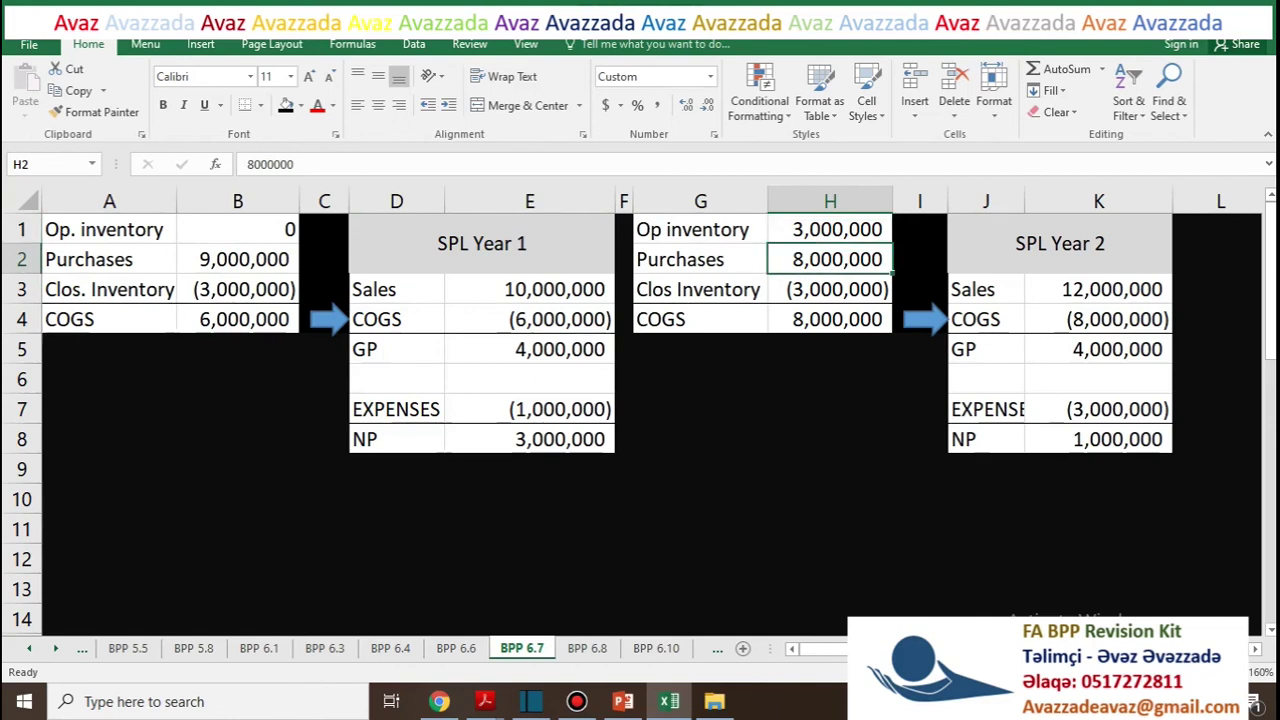
left_click(830, 289)
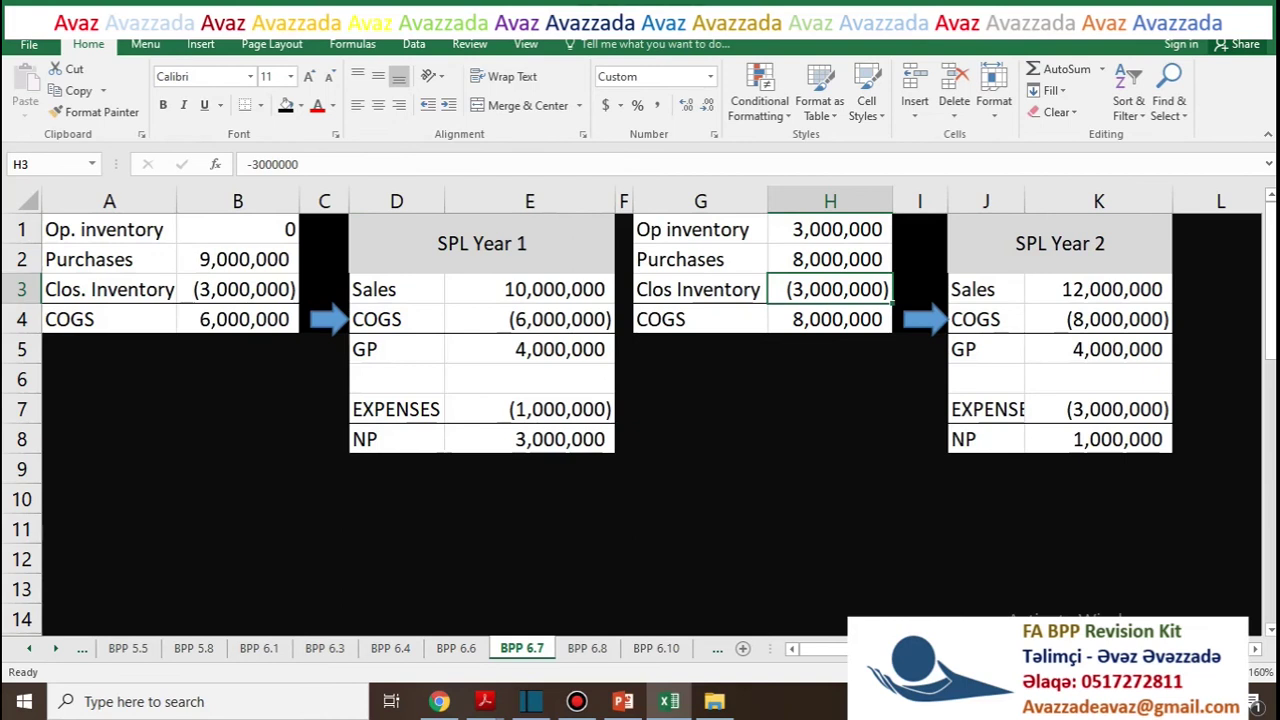
left_click(830, 319)
left_click(1098, 319)
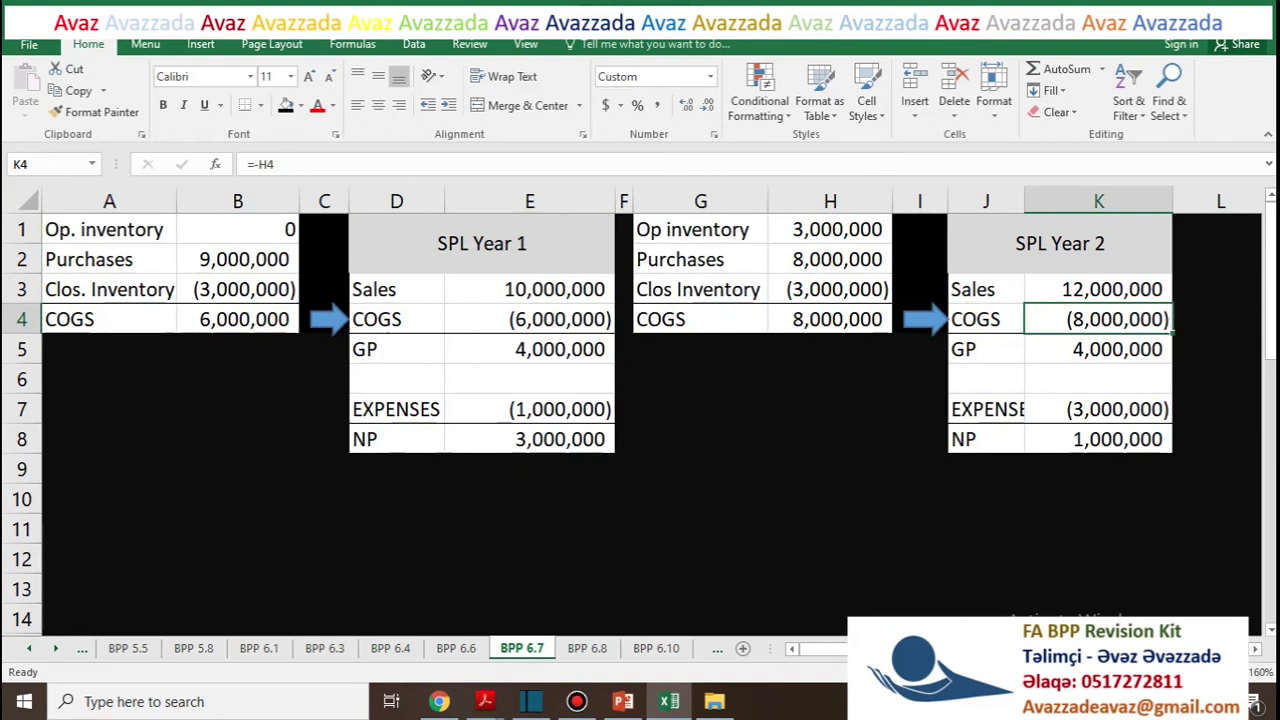
Set the Year 1 closing inventory in B3 to -2700000
left_click(237, 289)
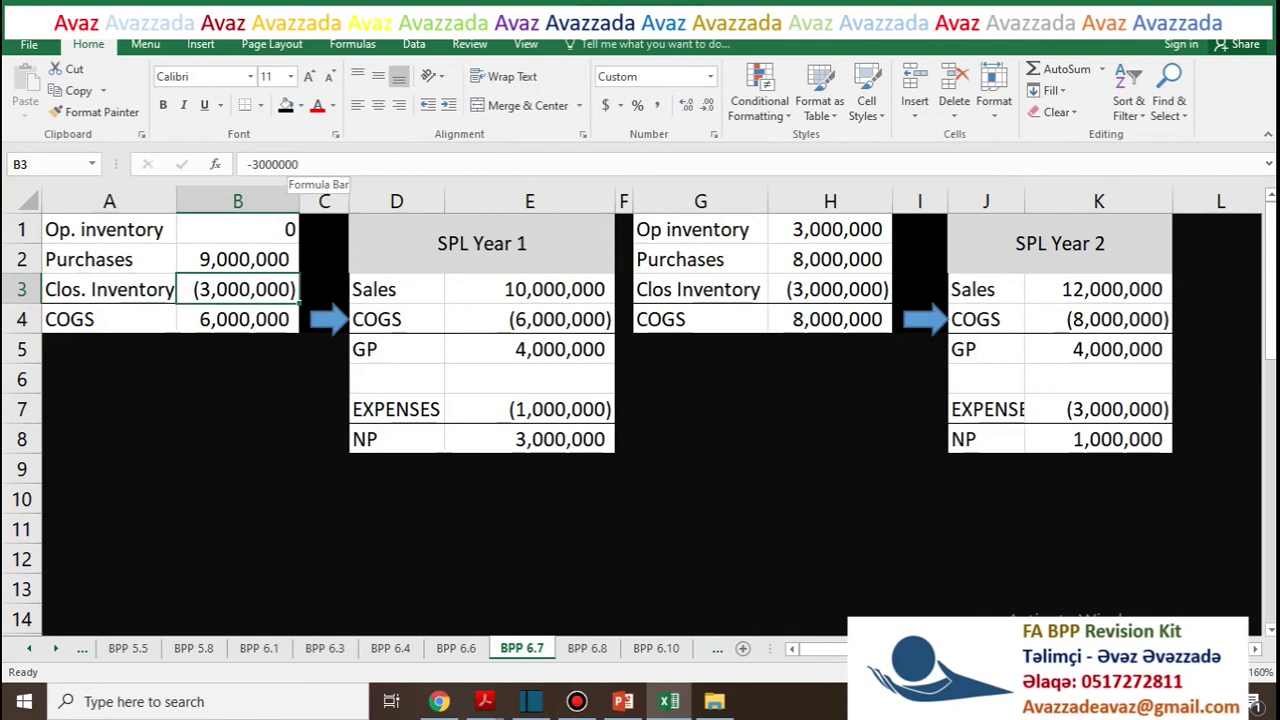
left_click_drag(299, 164, 253, 164)
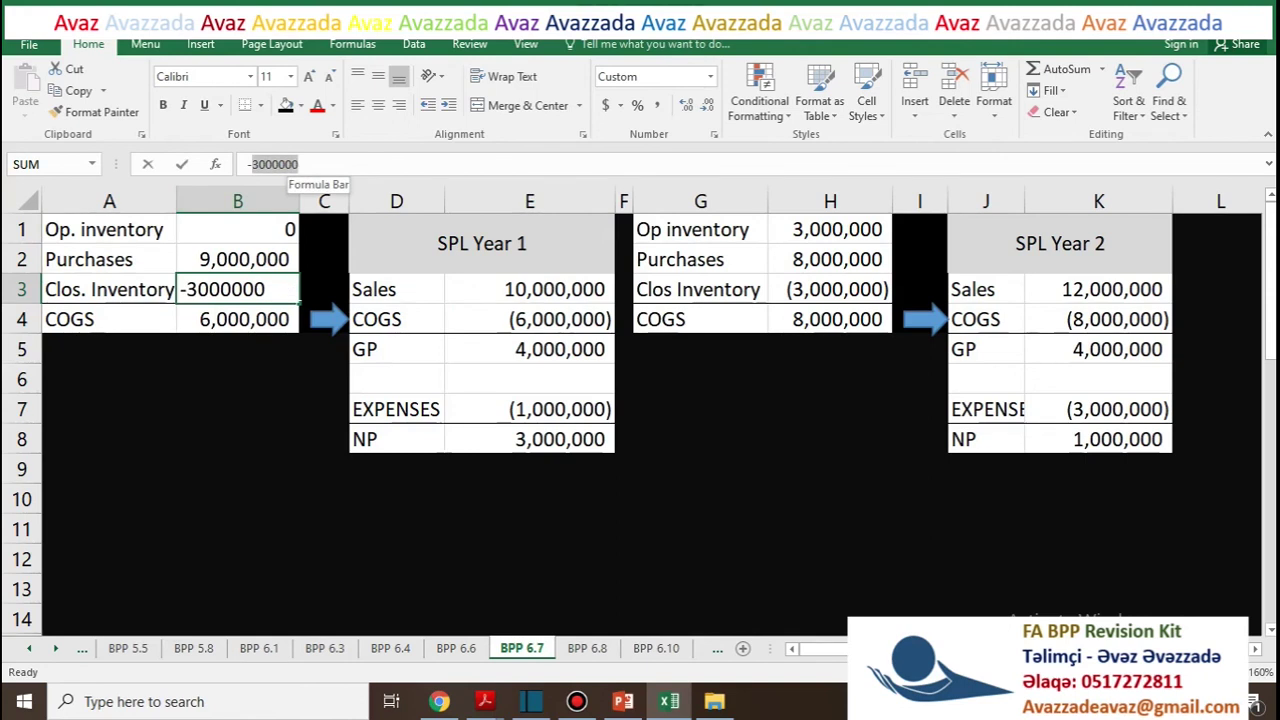
left_click(257, 164)
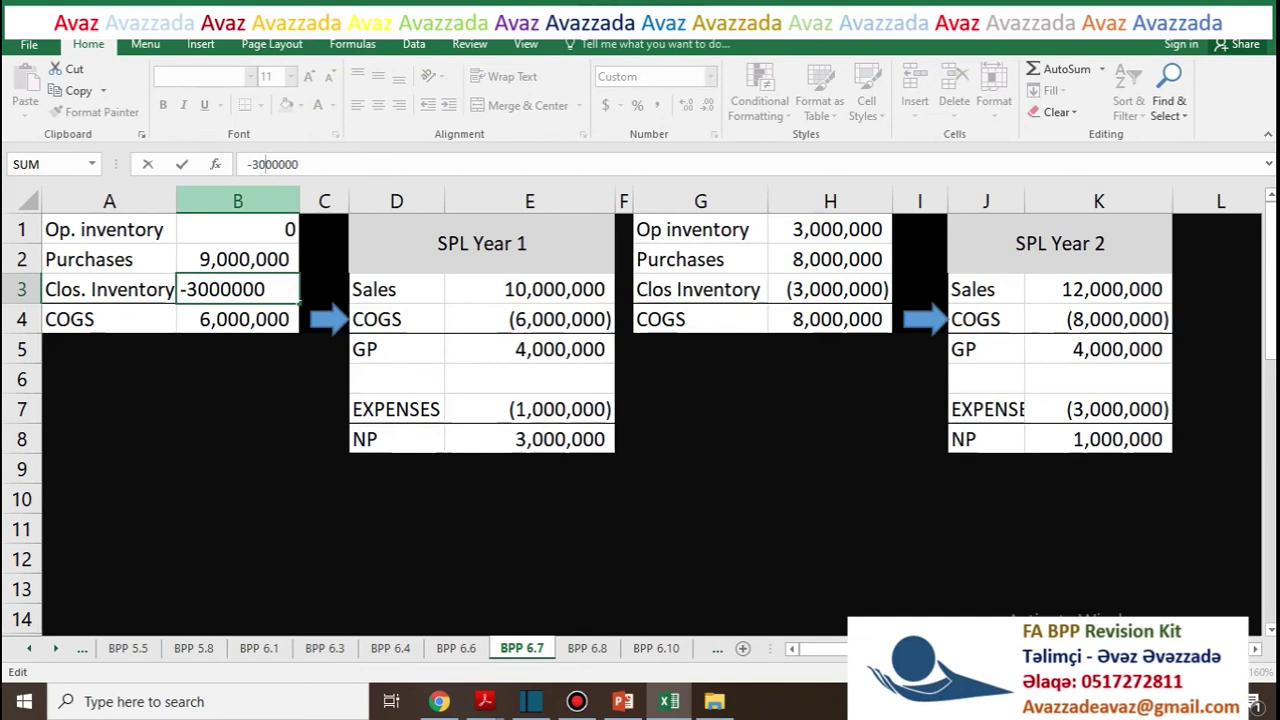
key("Delete")
type("27")
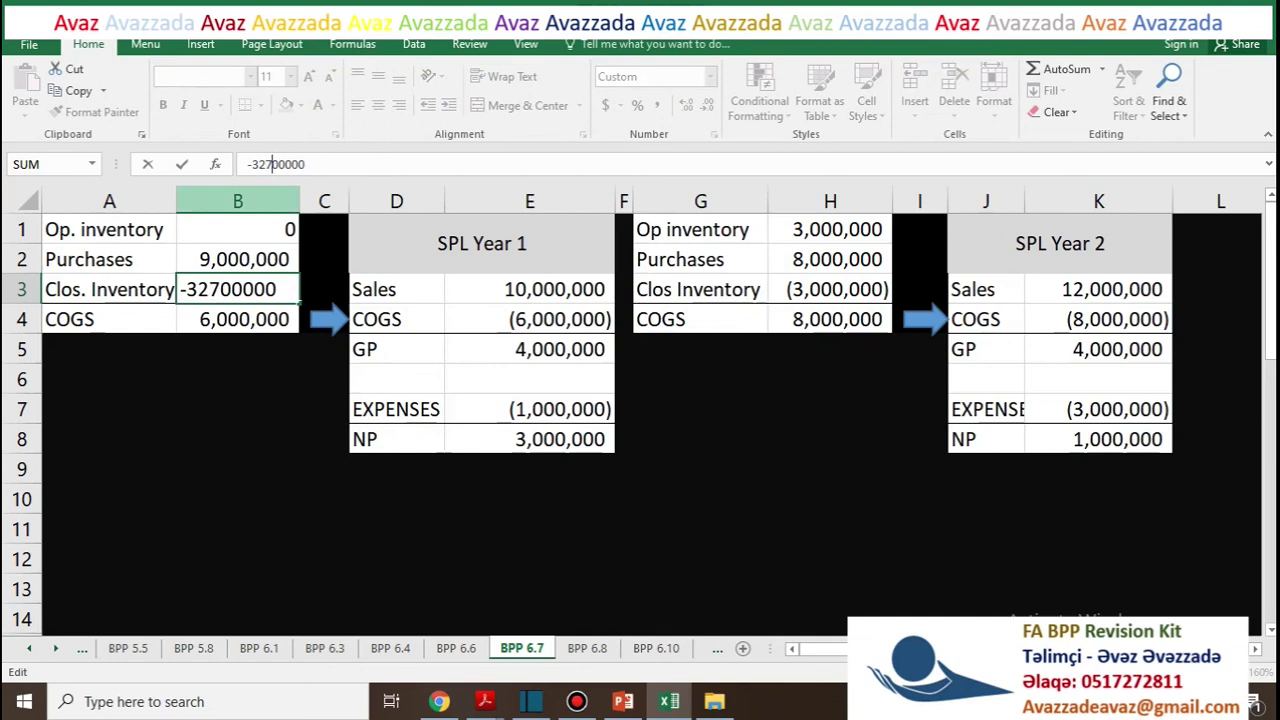
key("BackSpace")
key("BackSpace")
key("BackSpace")
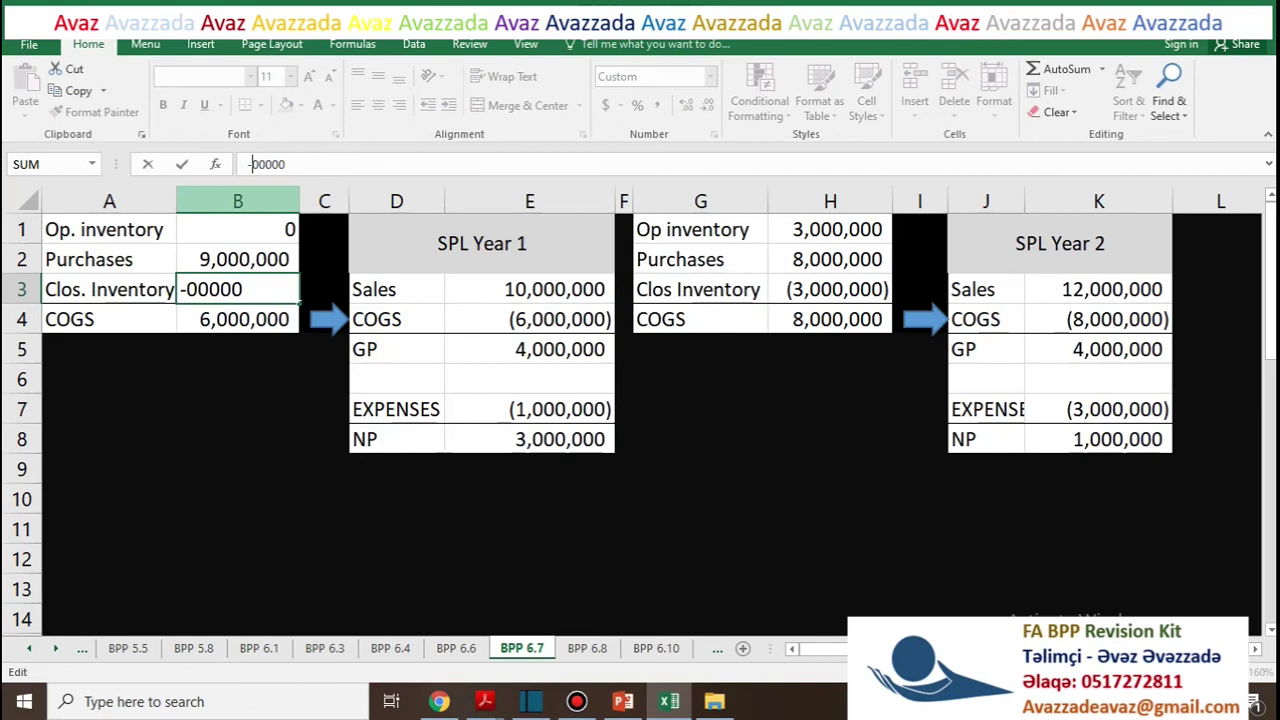
type("27")
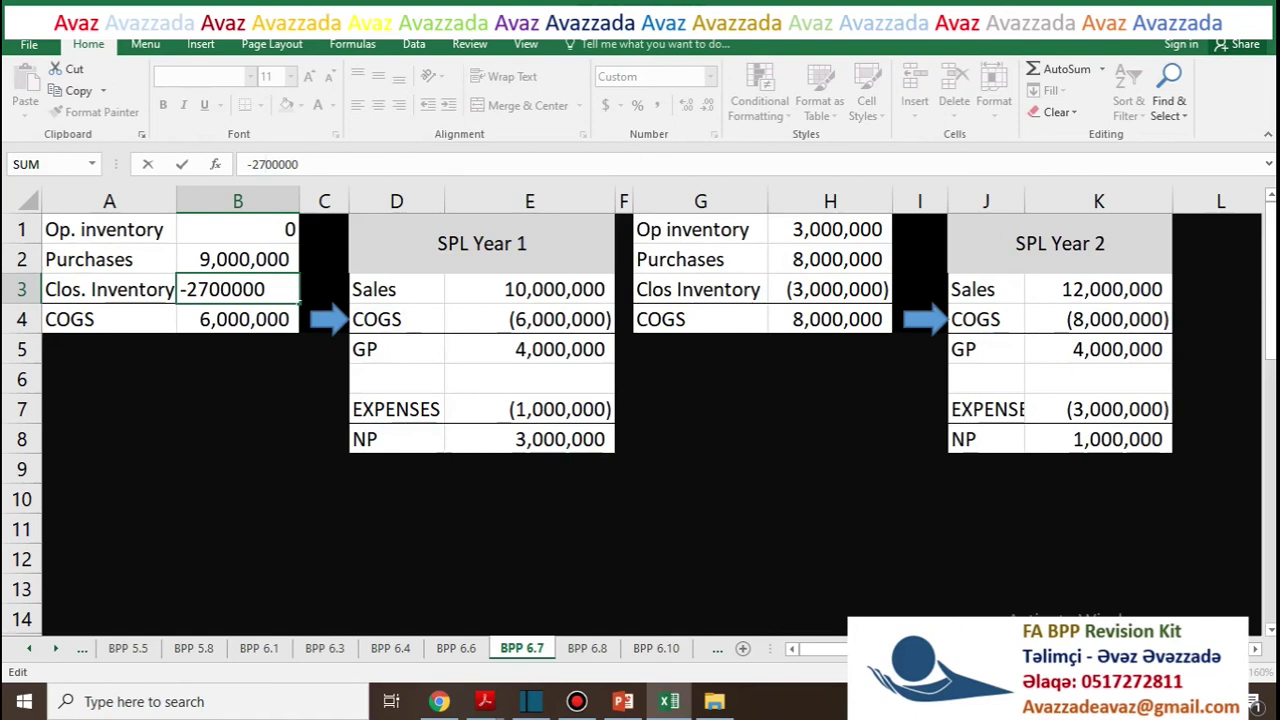
key("Return")
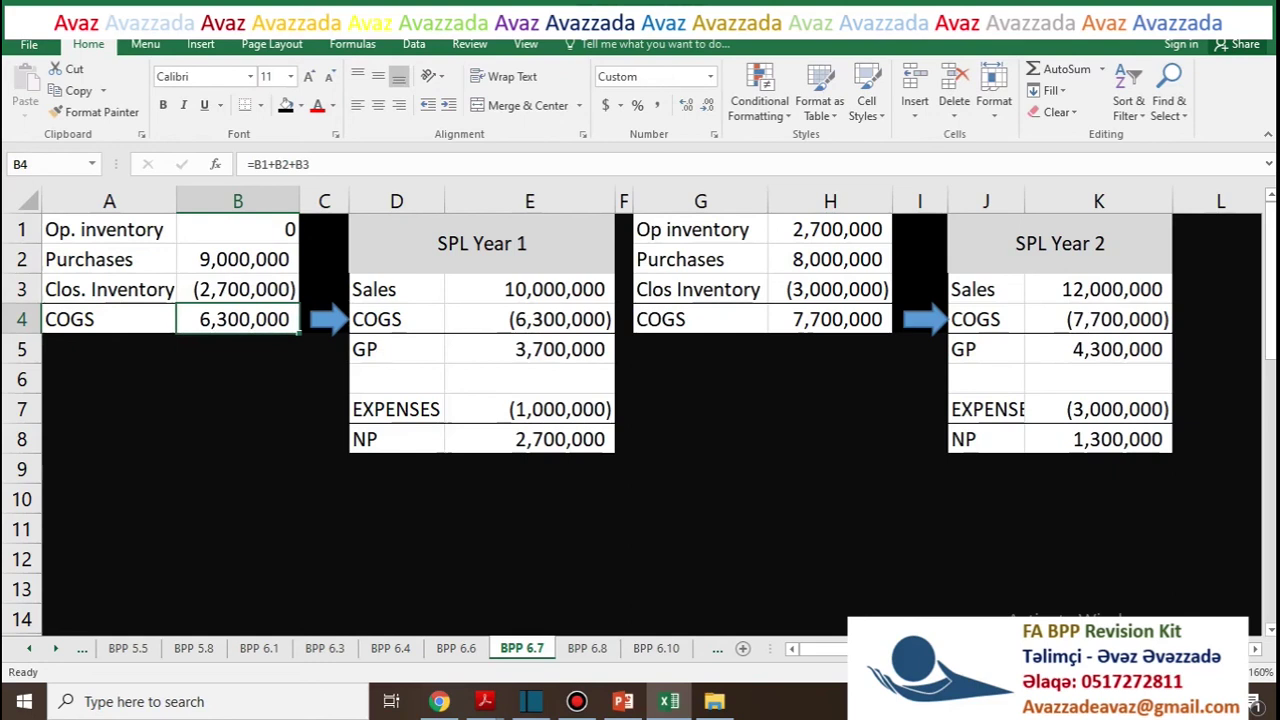
Compare the NP of both years, undoing and reapplying the Year 1 closing inventory change
left_click(530, 439)
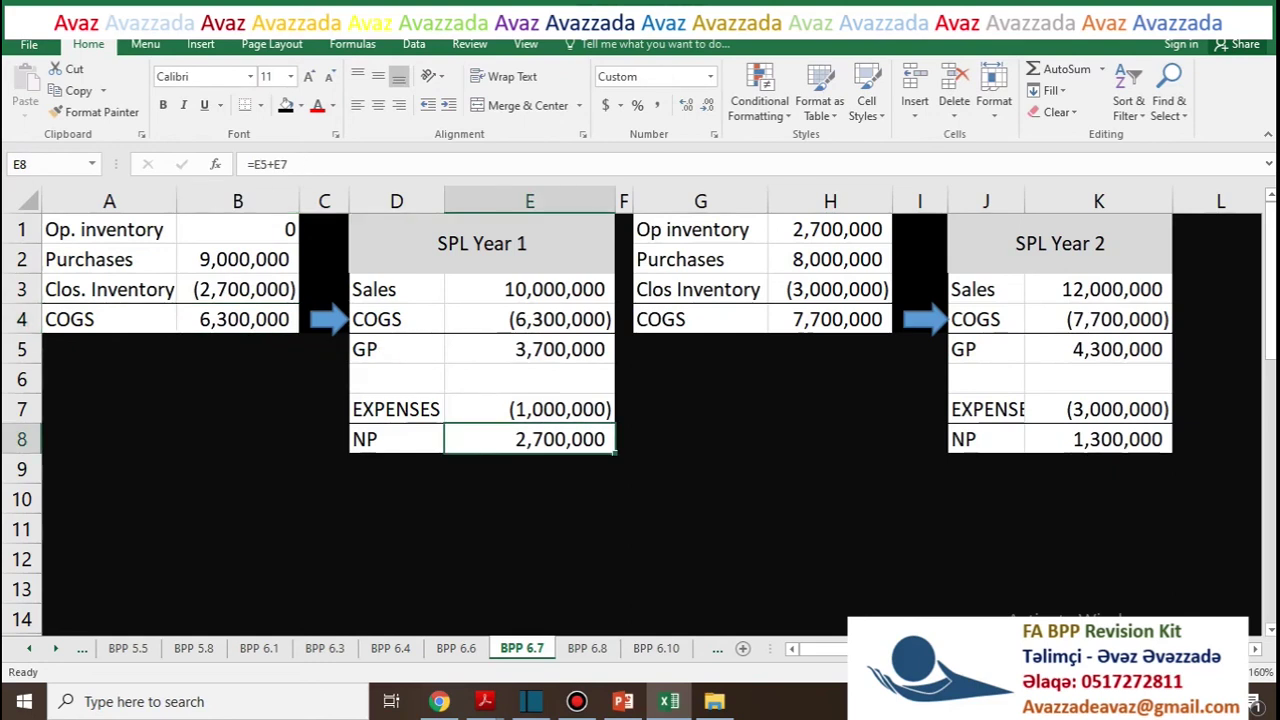
left_click(1098, 439)
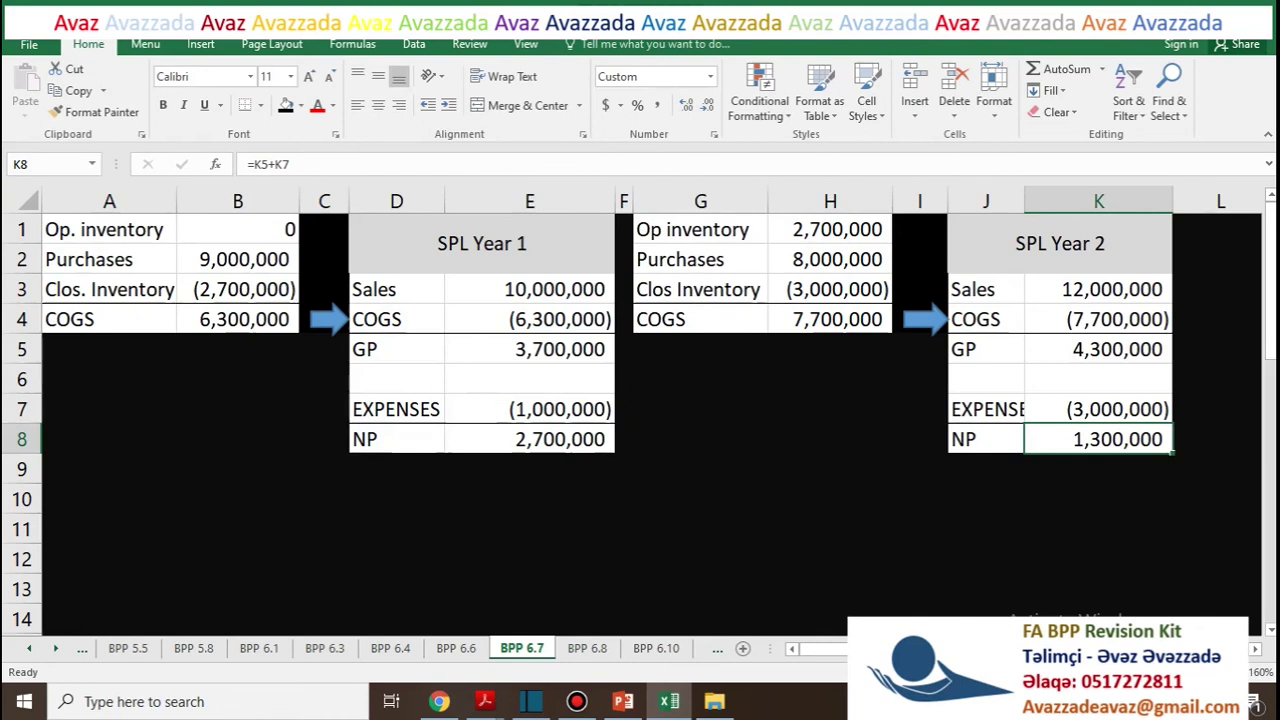
key("ctrl+z")
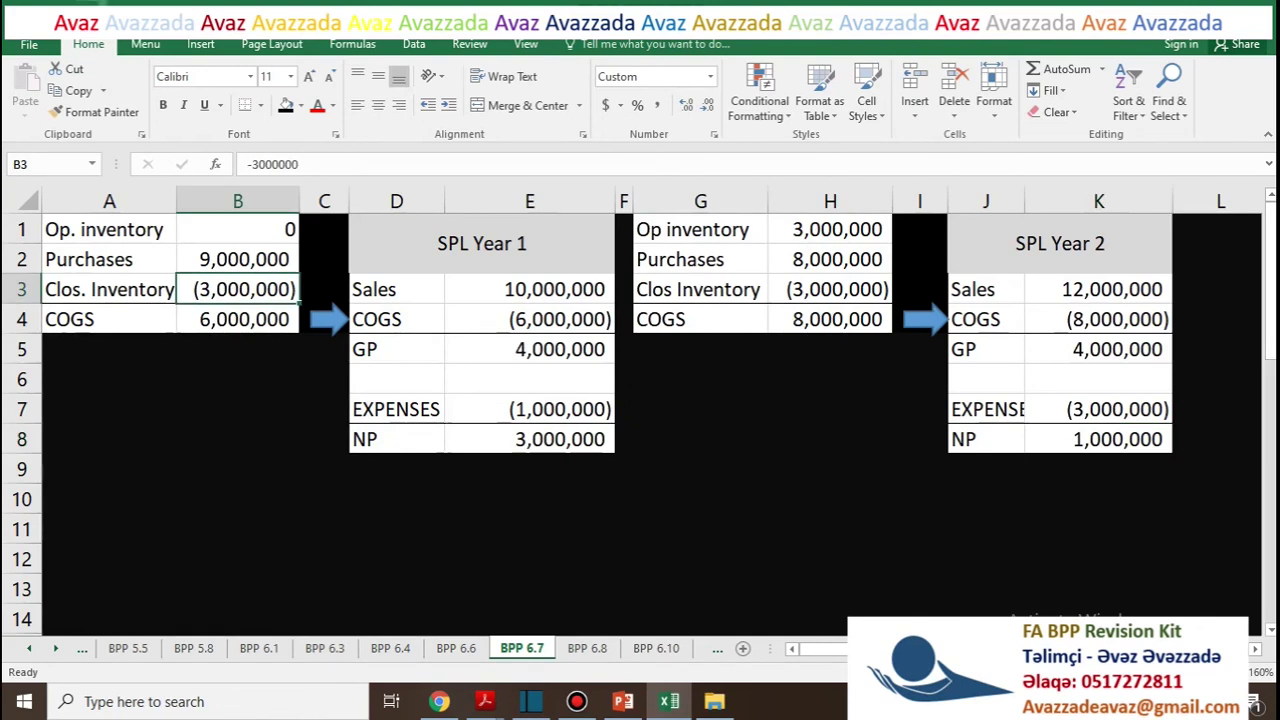
key("ctrl+y")
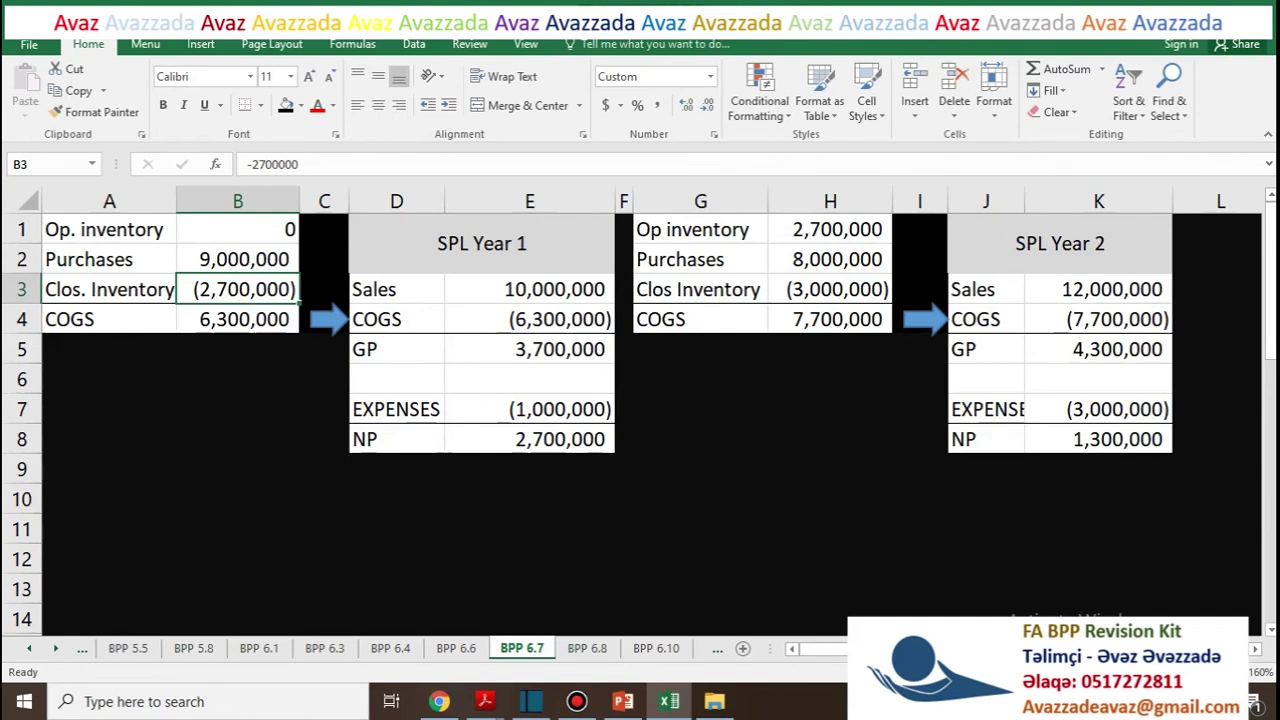
Trace the Year 1 COGS from its working in B4 through SPL Year 1 down to NP
left_click(238, 319)
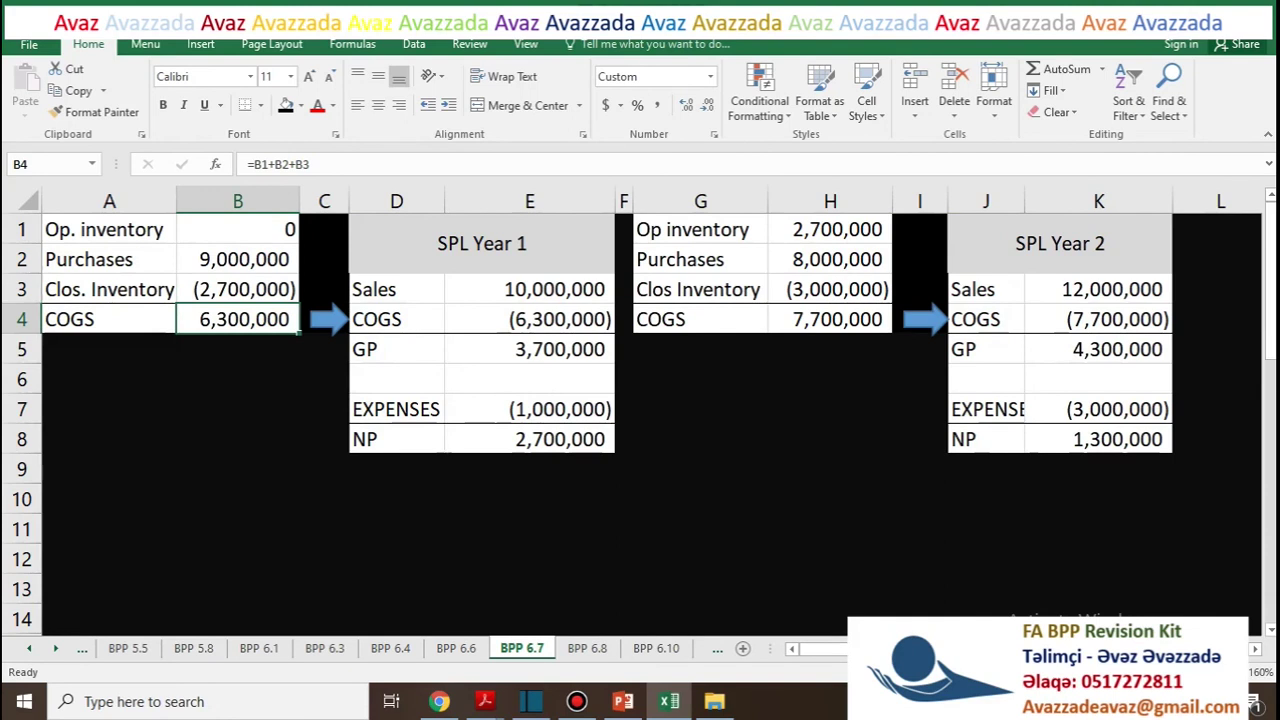
left_click(530, 319)
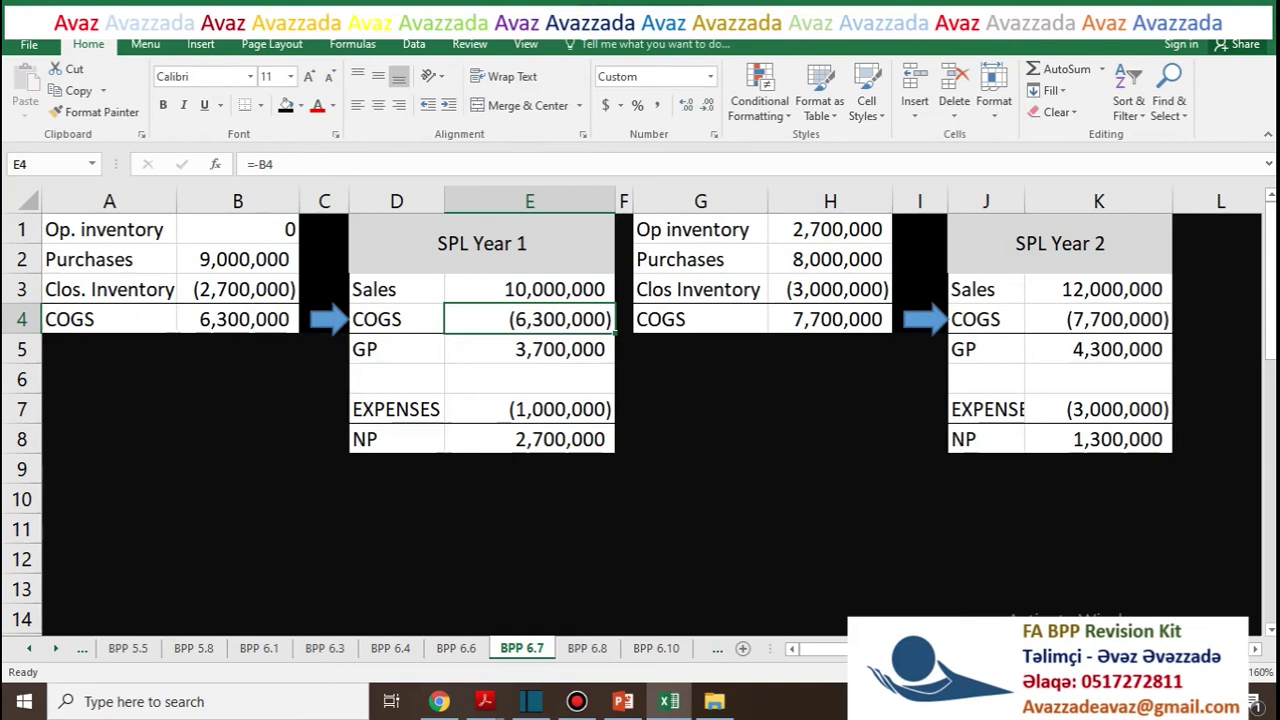
key("Down")
key("Down")
key("Down")
key("Down")
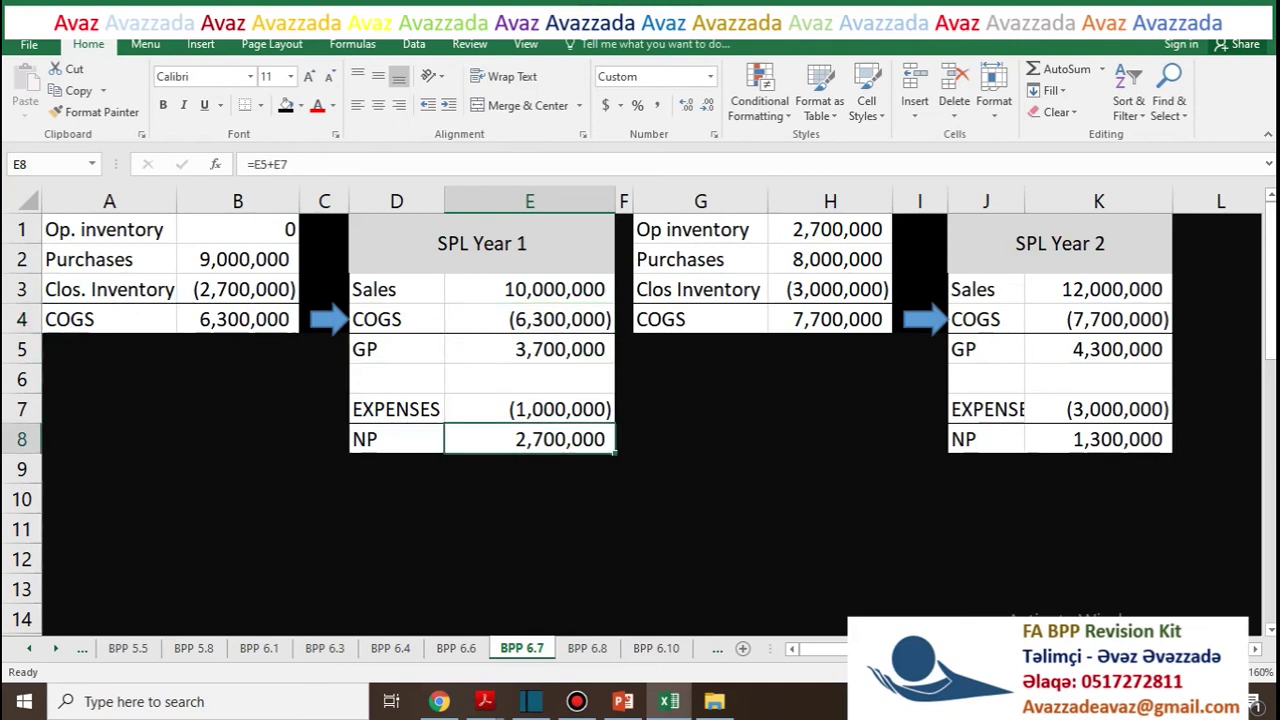
Follow Year 1 closing inventory into Year 2 opening inventory, COGS, GP and NP, and compare both years' NP
left_click(238, 289)
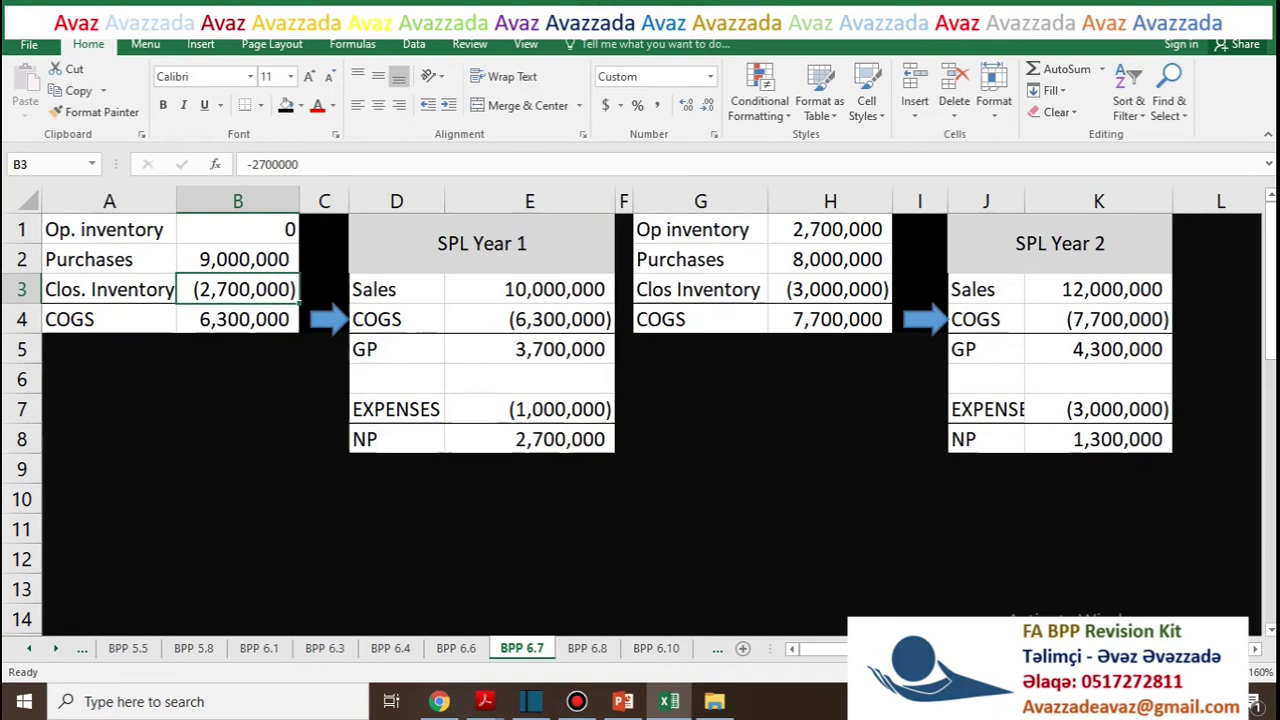
left_click(830, 230)
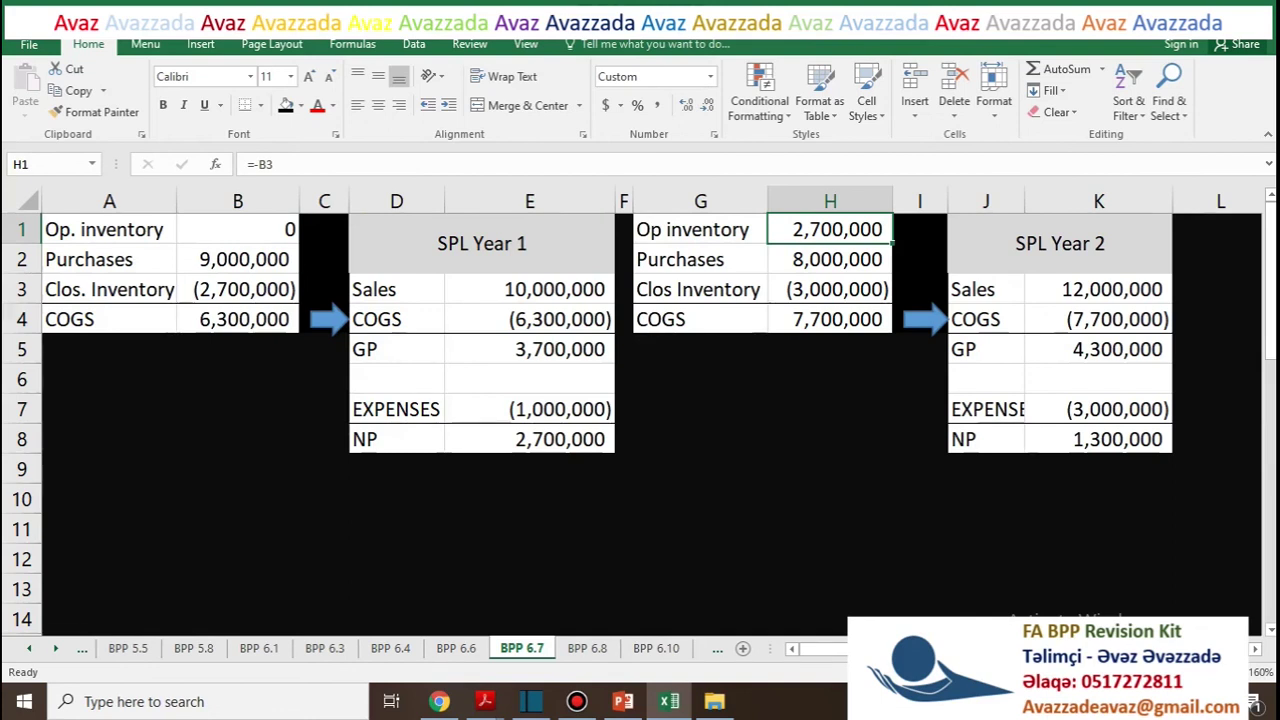
left_click(1098, 319)
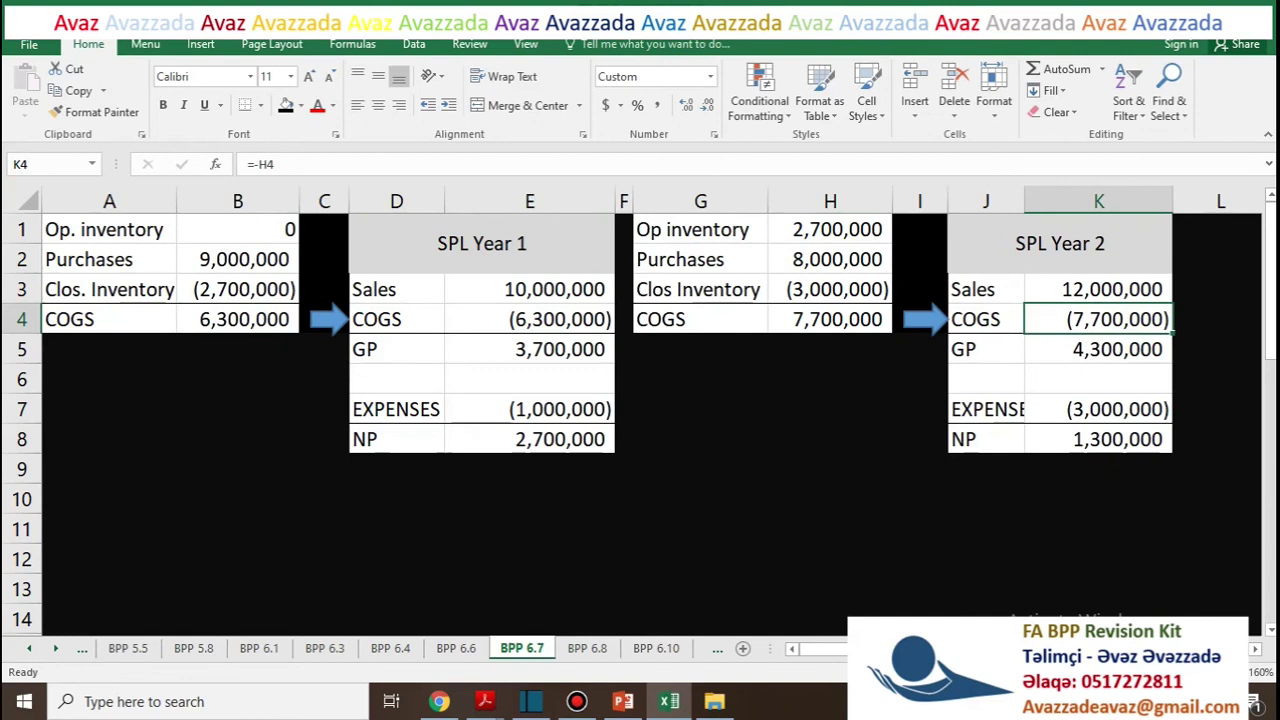
left_click(1098, 349)
left_click(1098, 439)
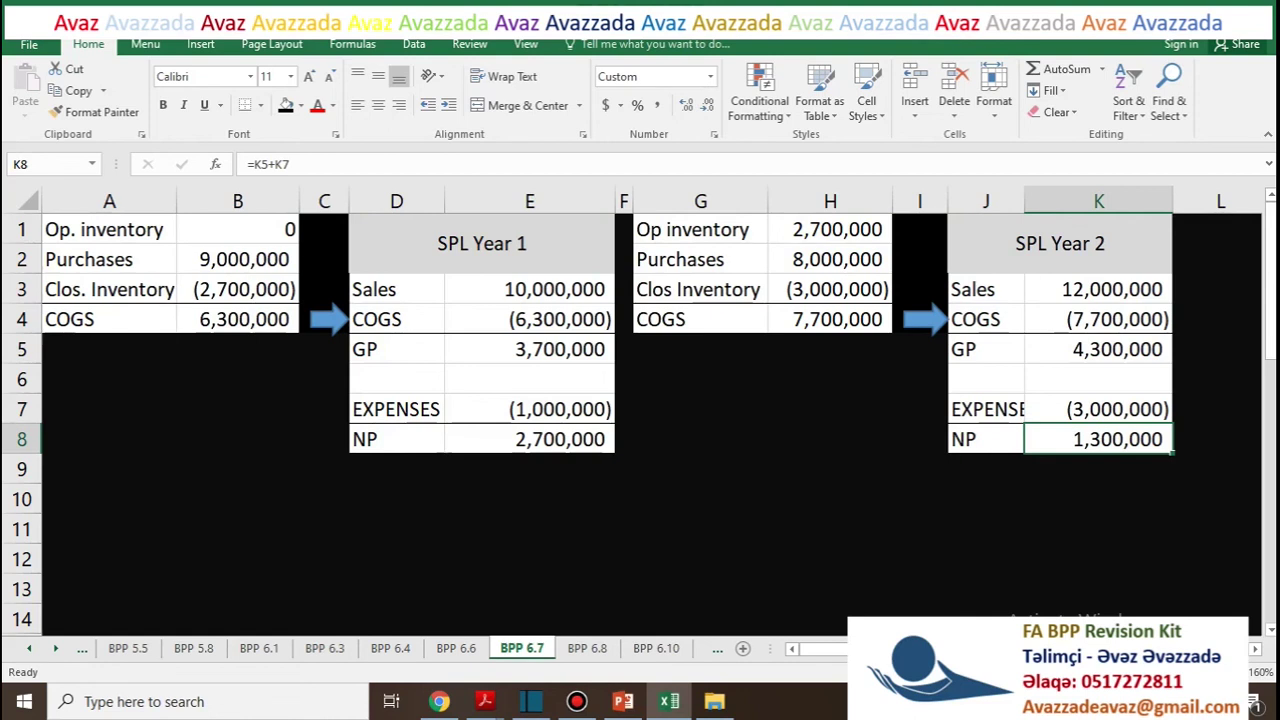
left_click(530, 439)
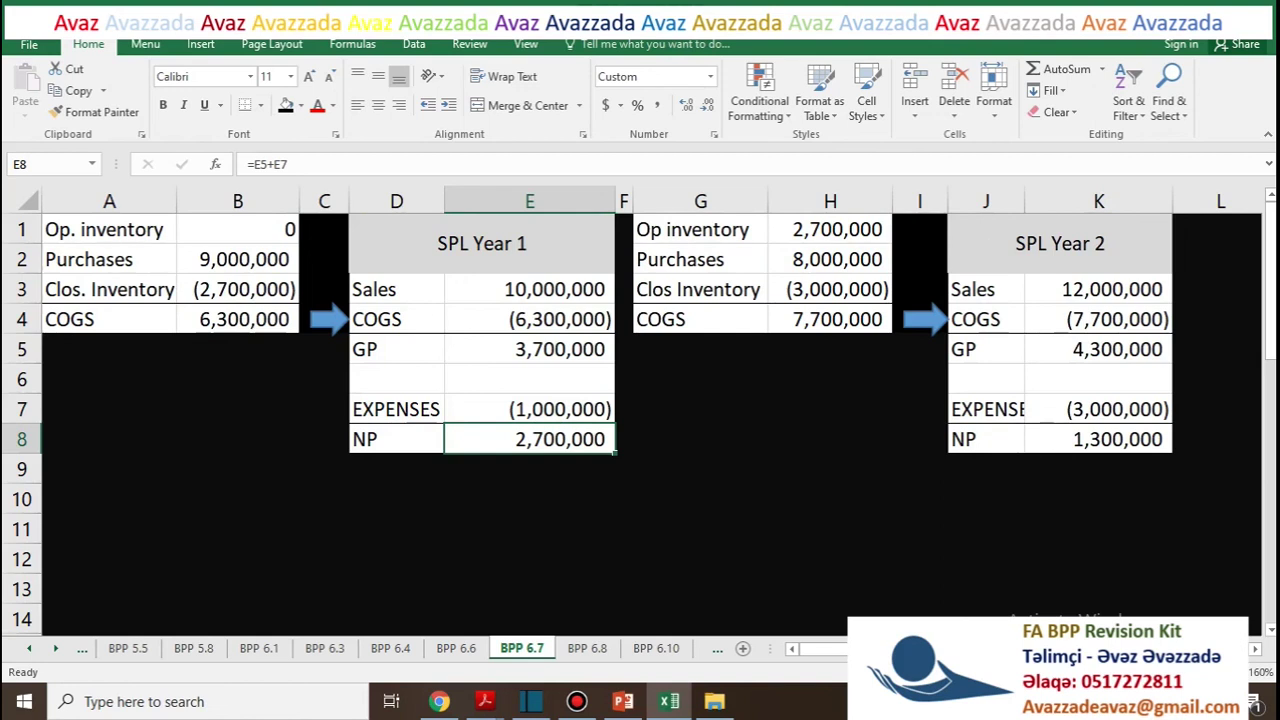
left_click(1098, 439)
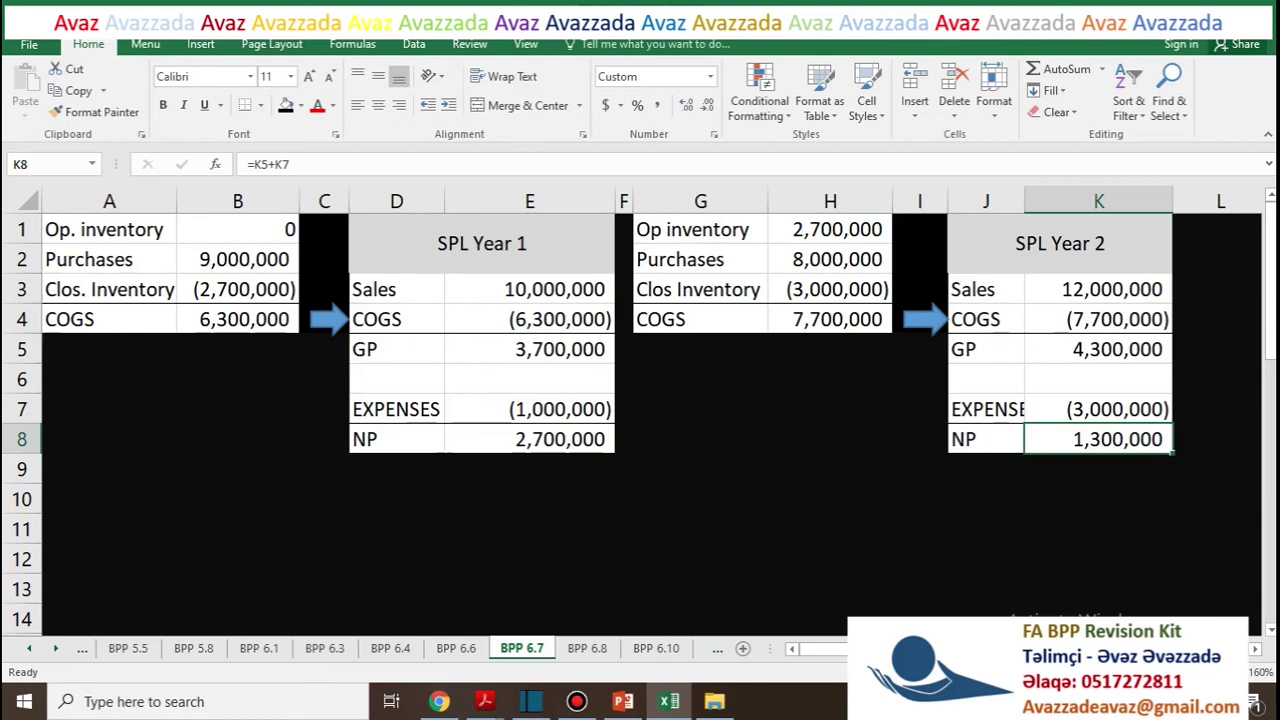
Switch to the PDF in Acrobat and reread question 6.7's closing inventory error and what it asks
key("alt+Tab")
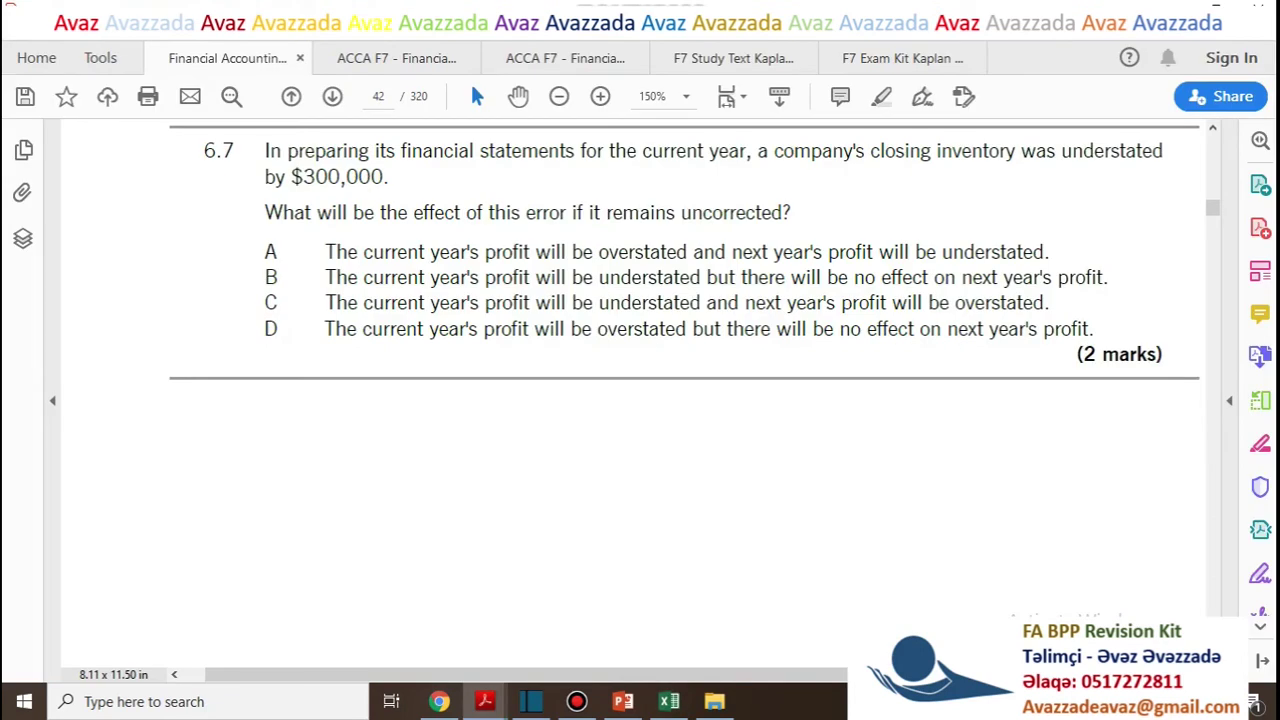
left_click_drag(265, 150, 1163, 150)
left_click(758, 150)
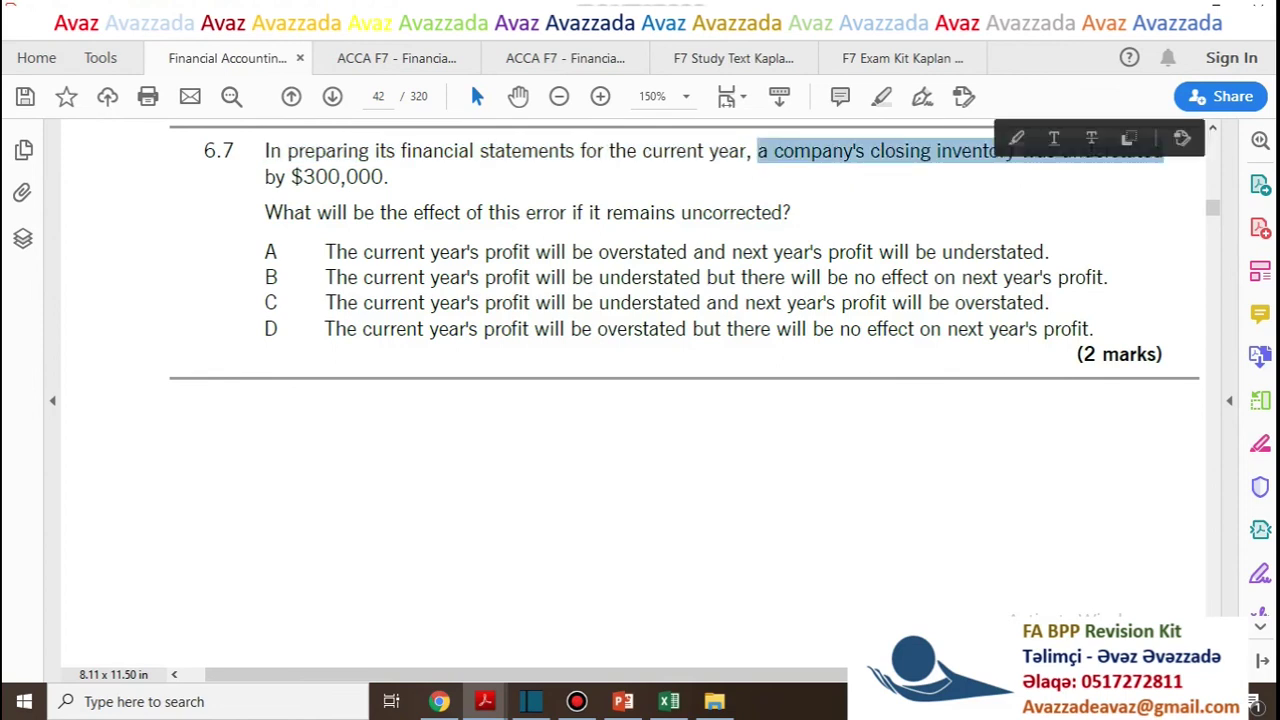
left_click_drag(389, 176, 791, 212)
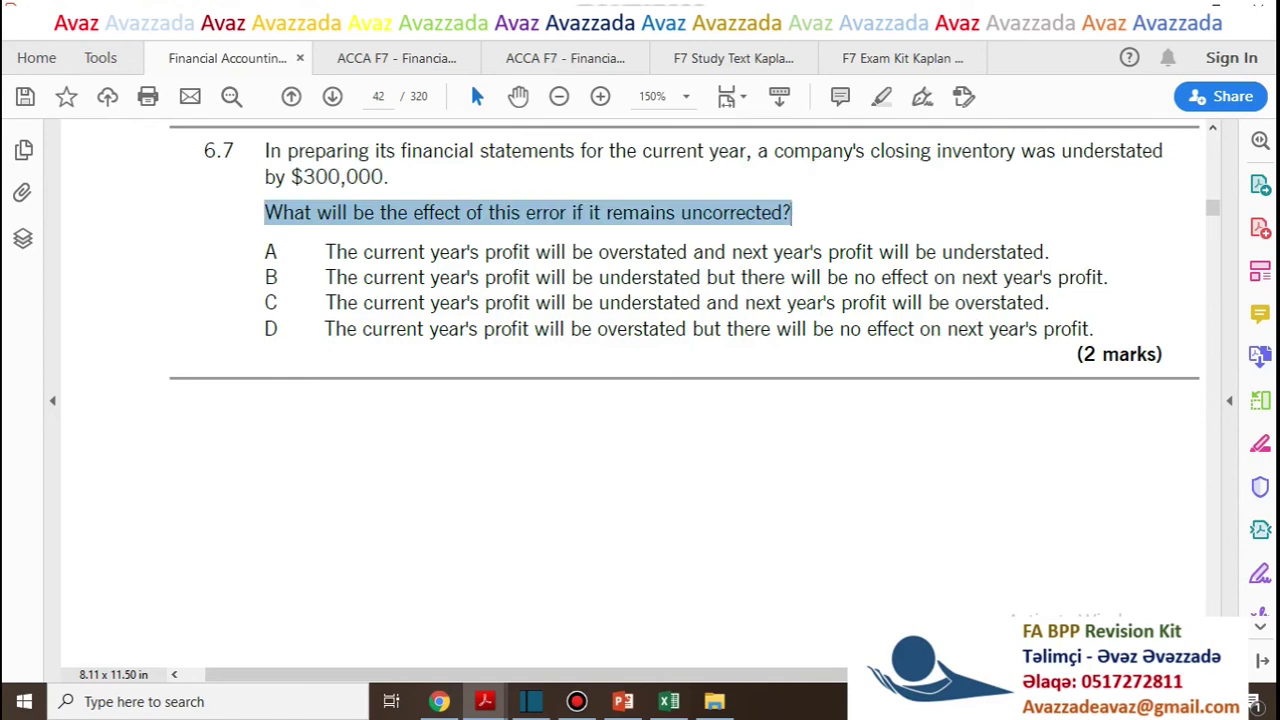
left_click(791, 212)
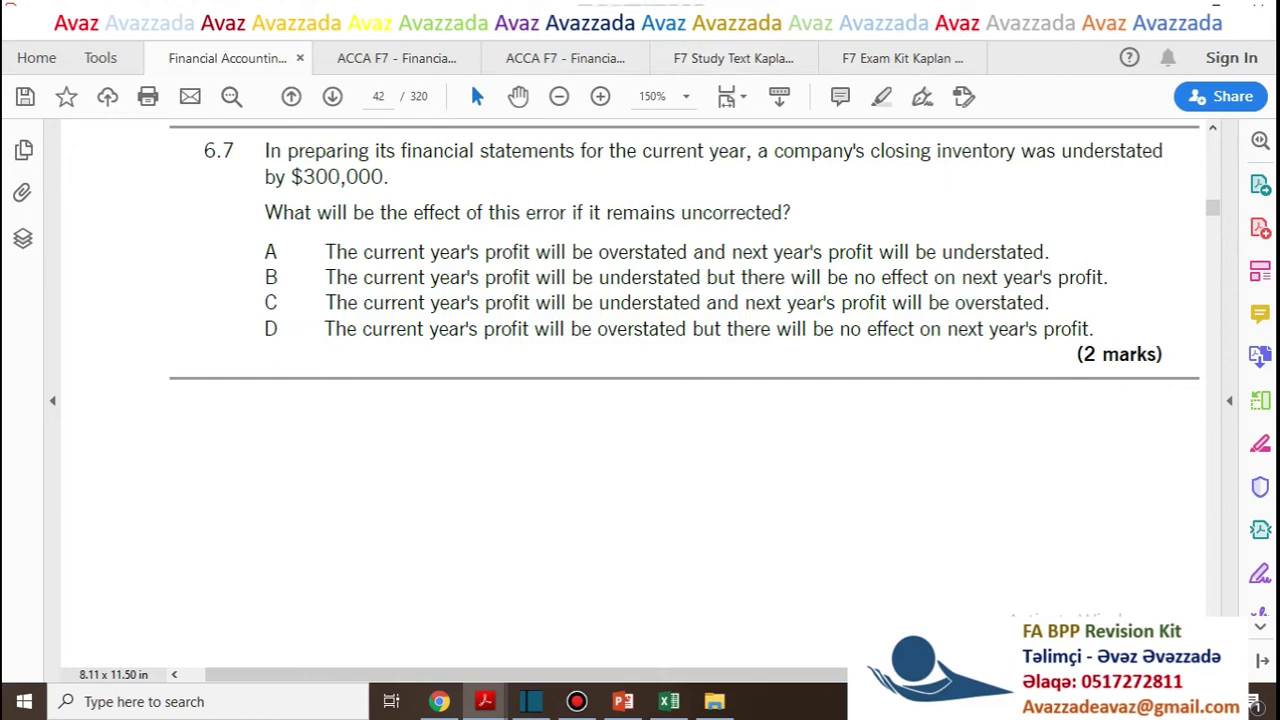
Review answer option C of question 6.7 and highlight its letter as the correct answer
left_click_drag(326, 303, 1049, 302)
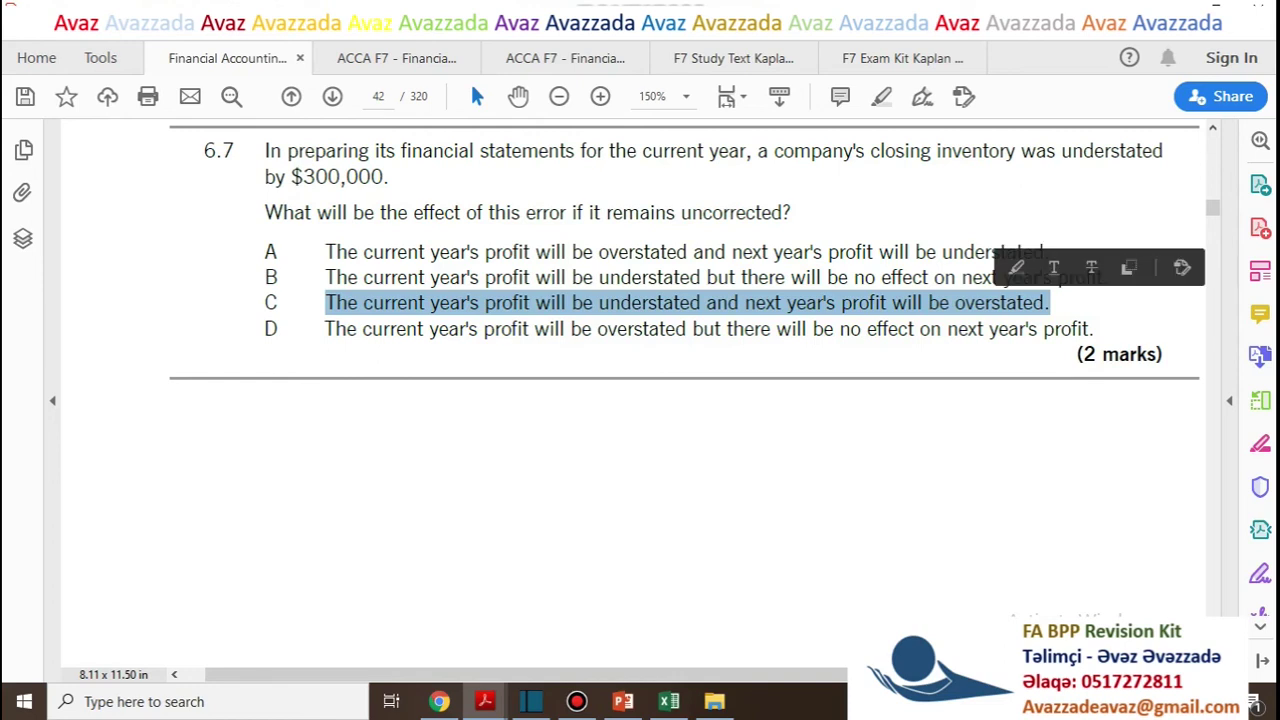
left_click_drag(264, 303, 278, 303)
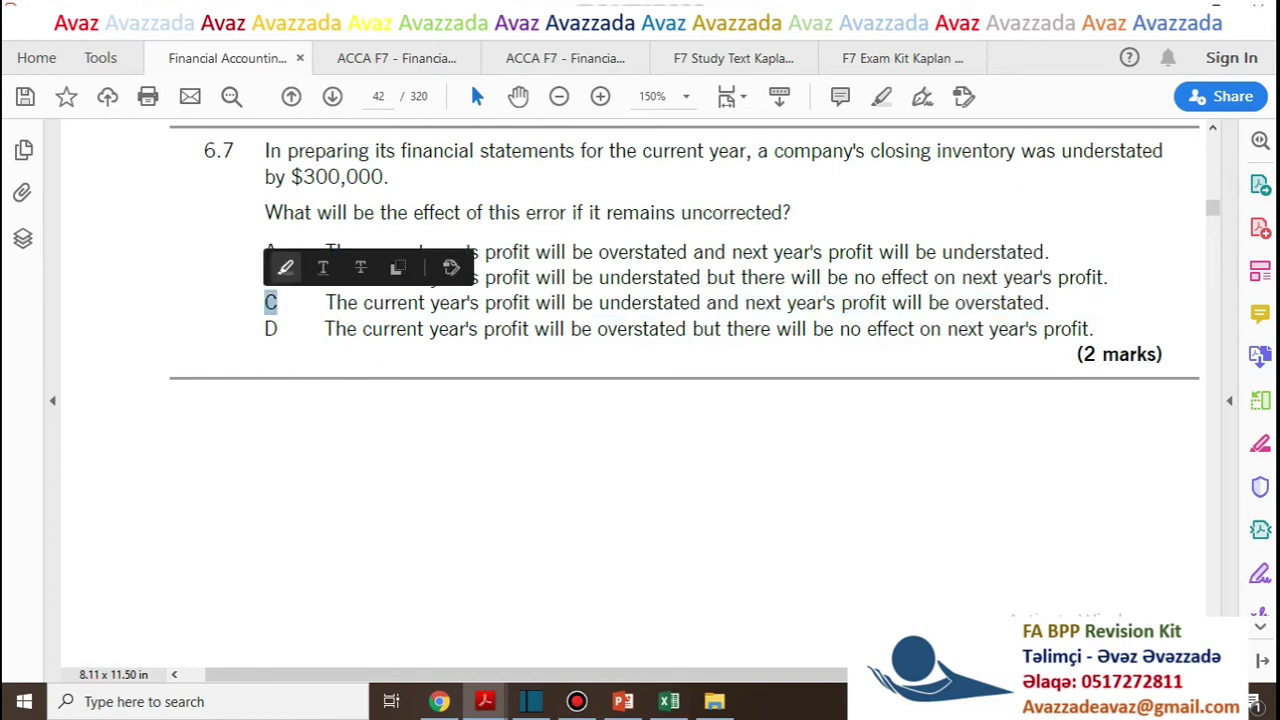
left_click(286, 267)
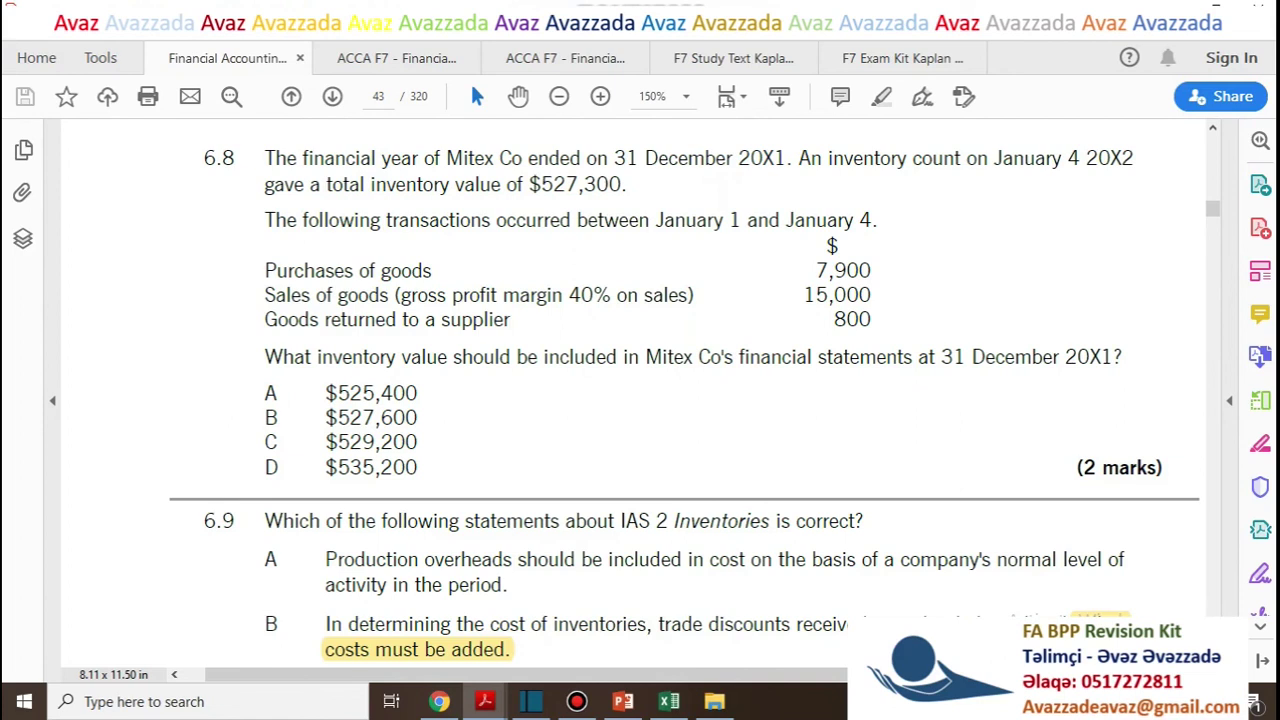
Check the year-end date in question 6.8 and enter 31 dec in cell A1 of Excel's BPP 6.8 sheet
left_click_drag(614, 158, 787, 158)
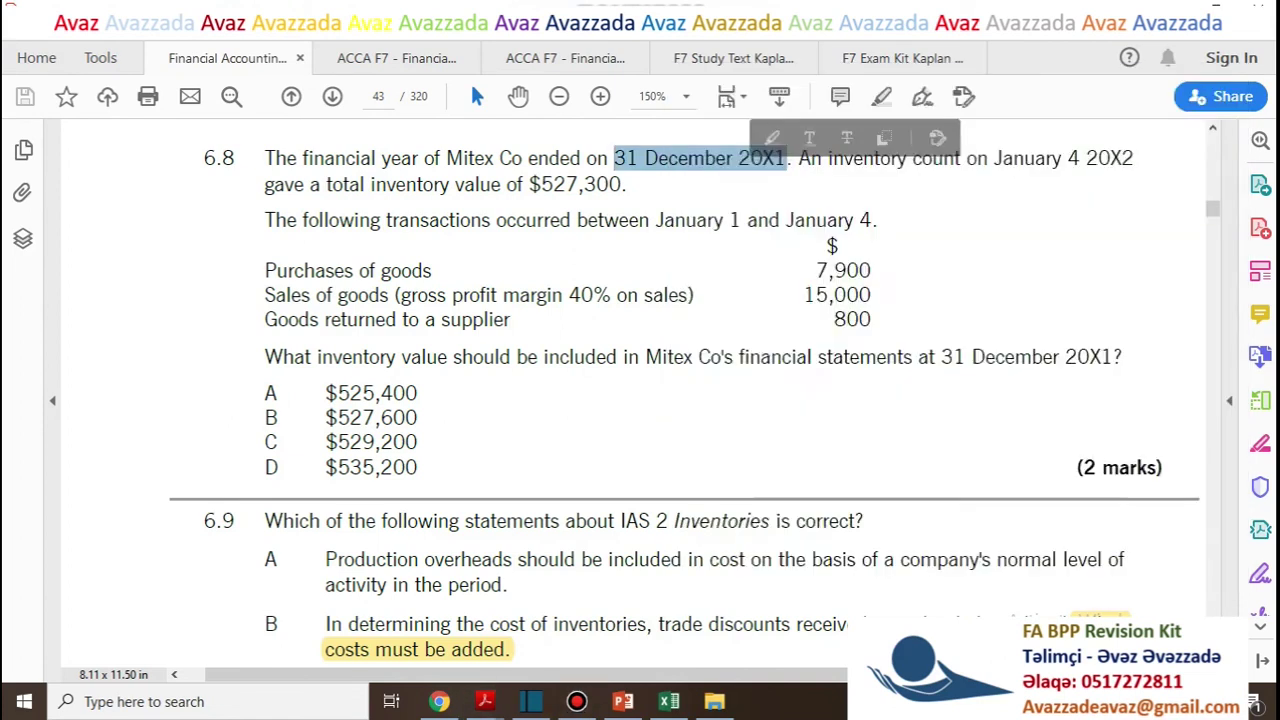
key("alt+Tab")
key("alt+Tab")
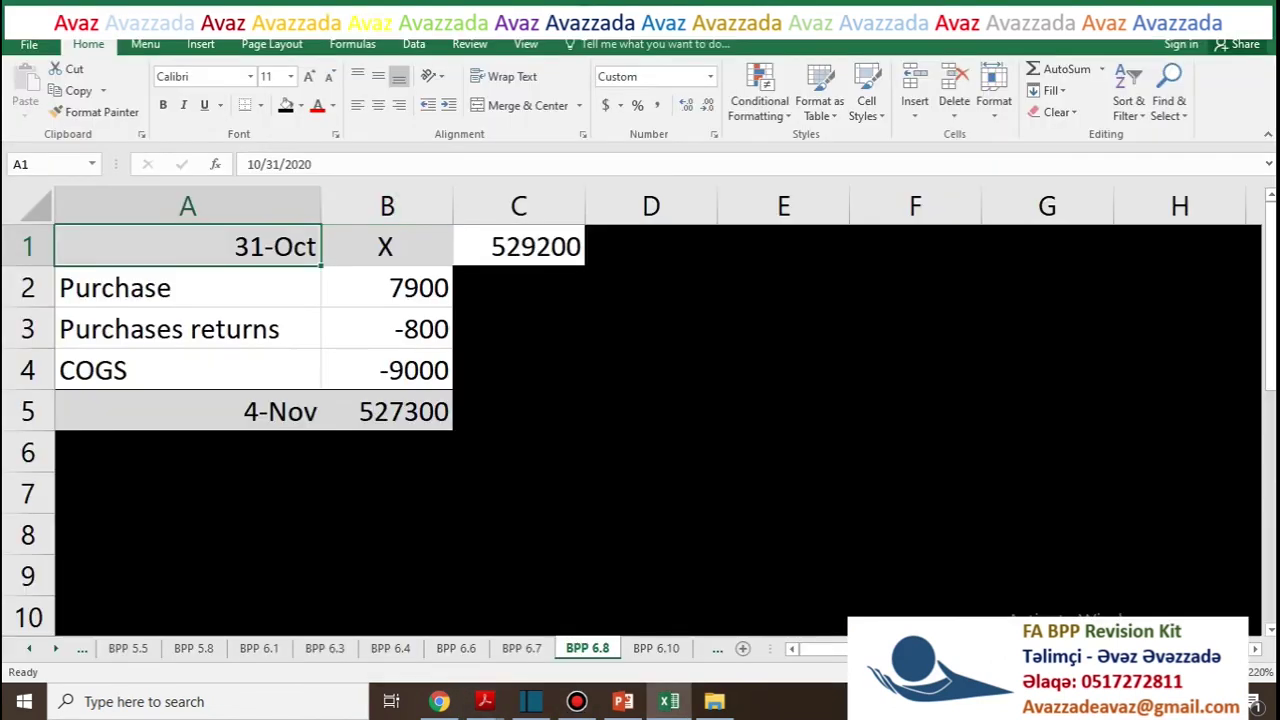
key("alt+Tab")
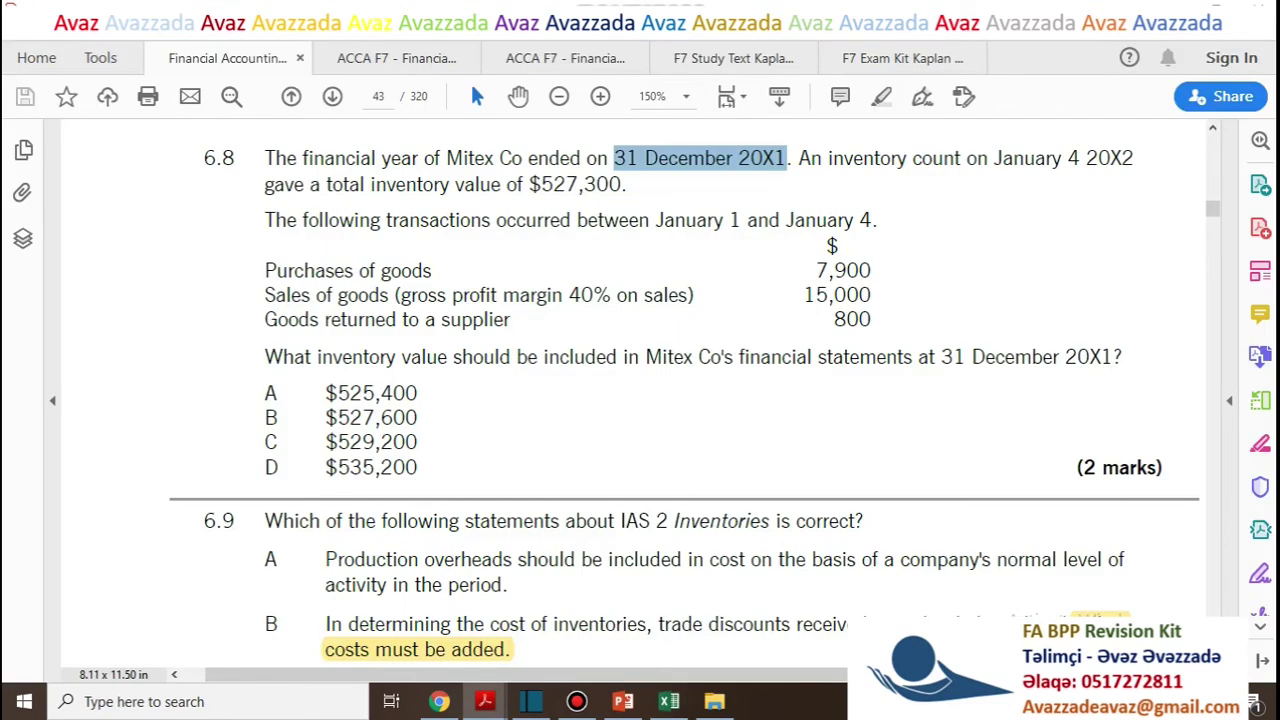
key("alt+Tab")
key("F2")
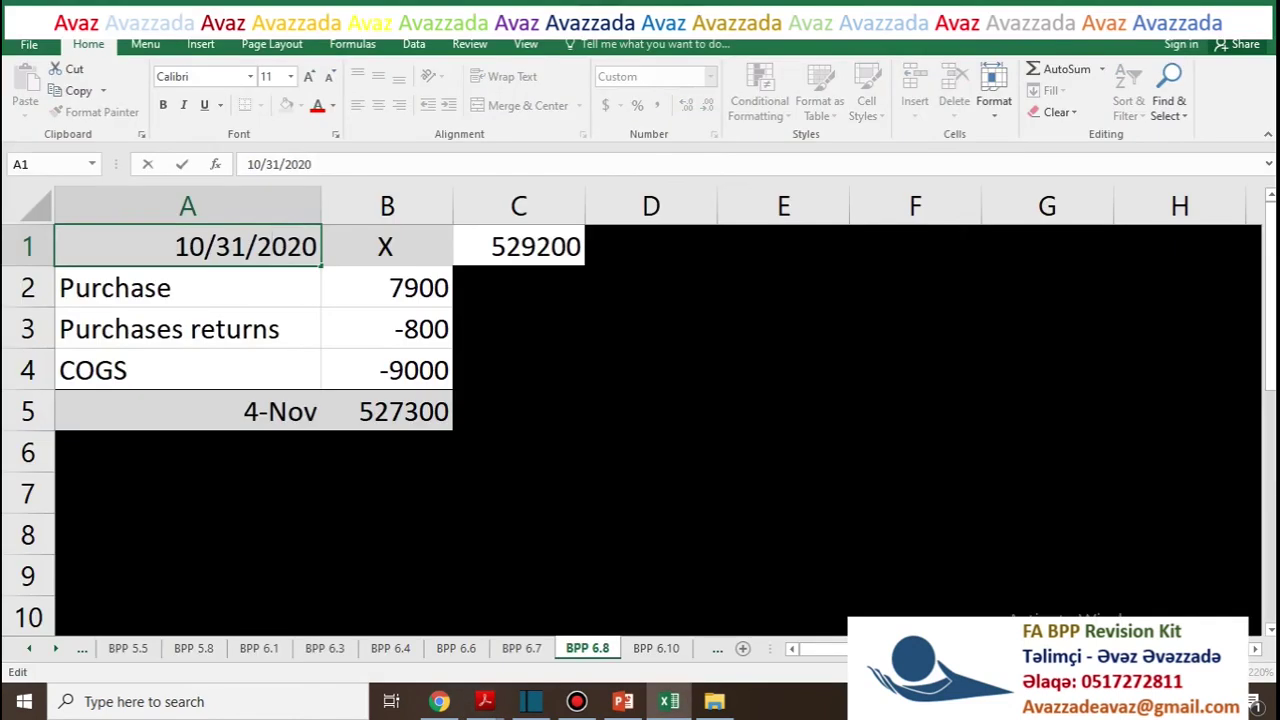
key("shift+Home")
type("31 d")
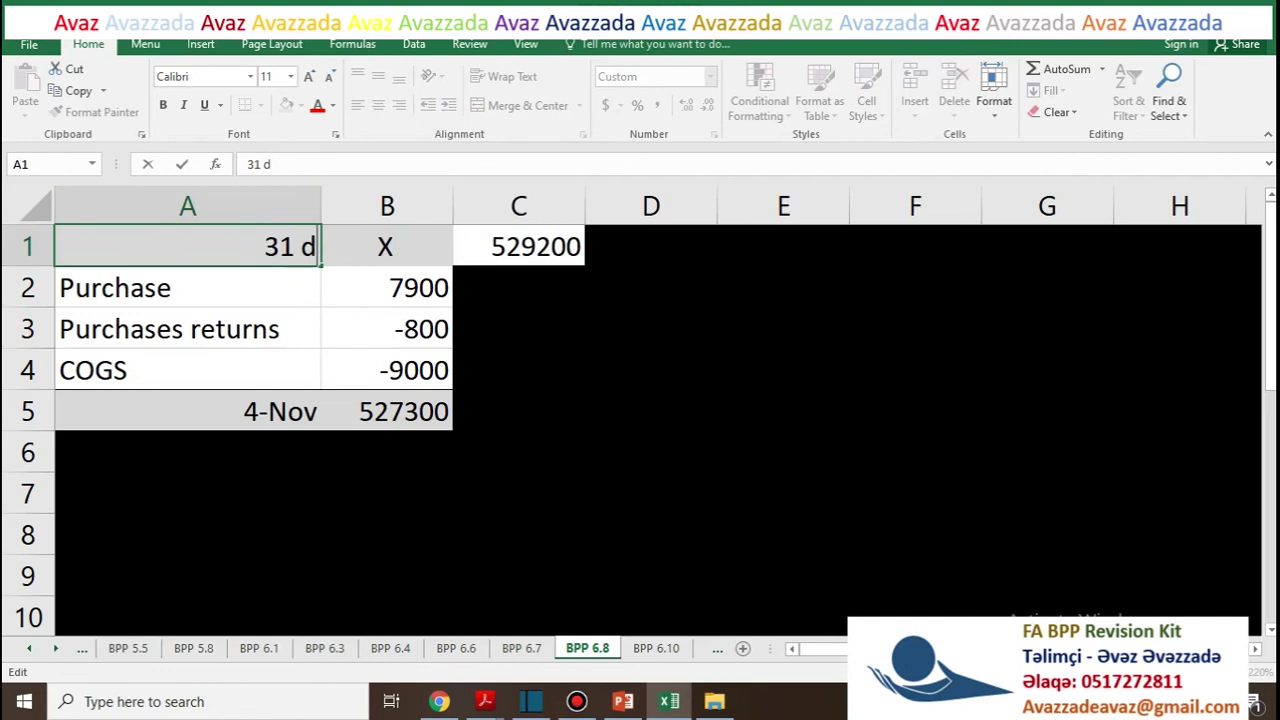
type("ec")
key("Return")
Check the inventory count date in the PDF question and enter 4 jan in cell A5 of the Excel sheet
key("alt+Tab")
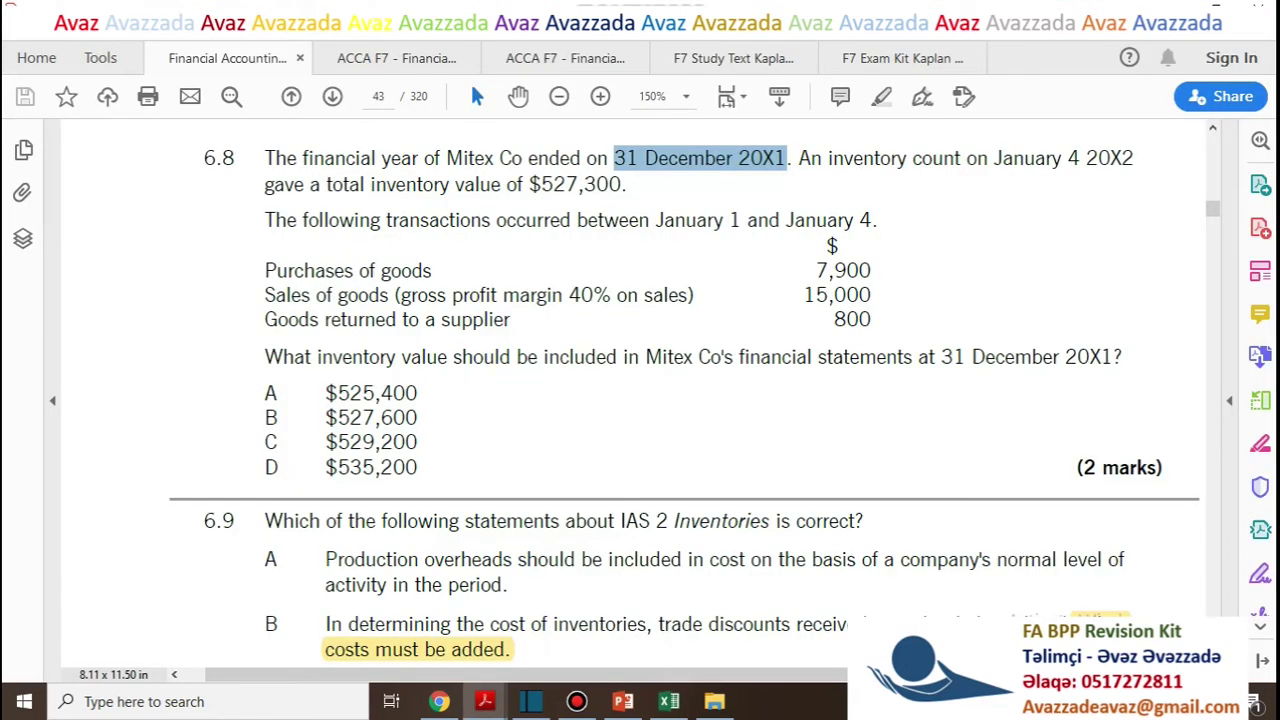
key("Escape")
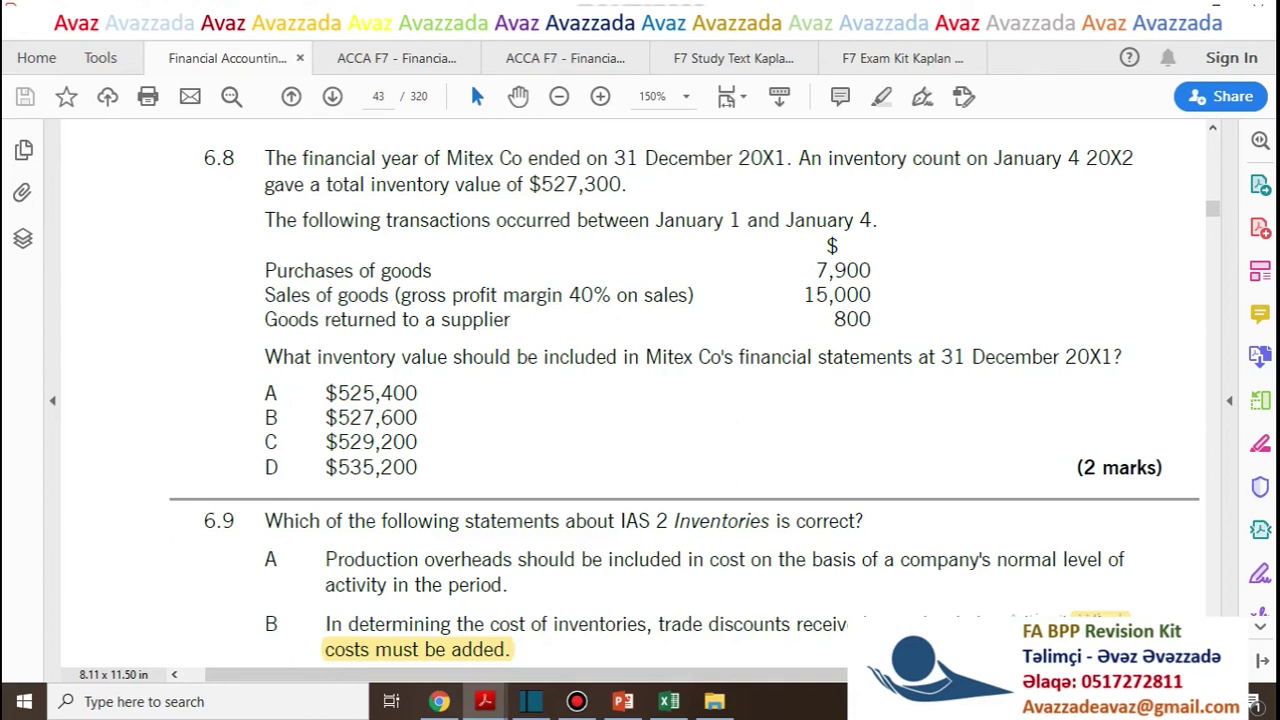
key("alt+Tab")
key("alt+Tab")
key("alt+Tab")
left_click(188, 411)
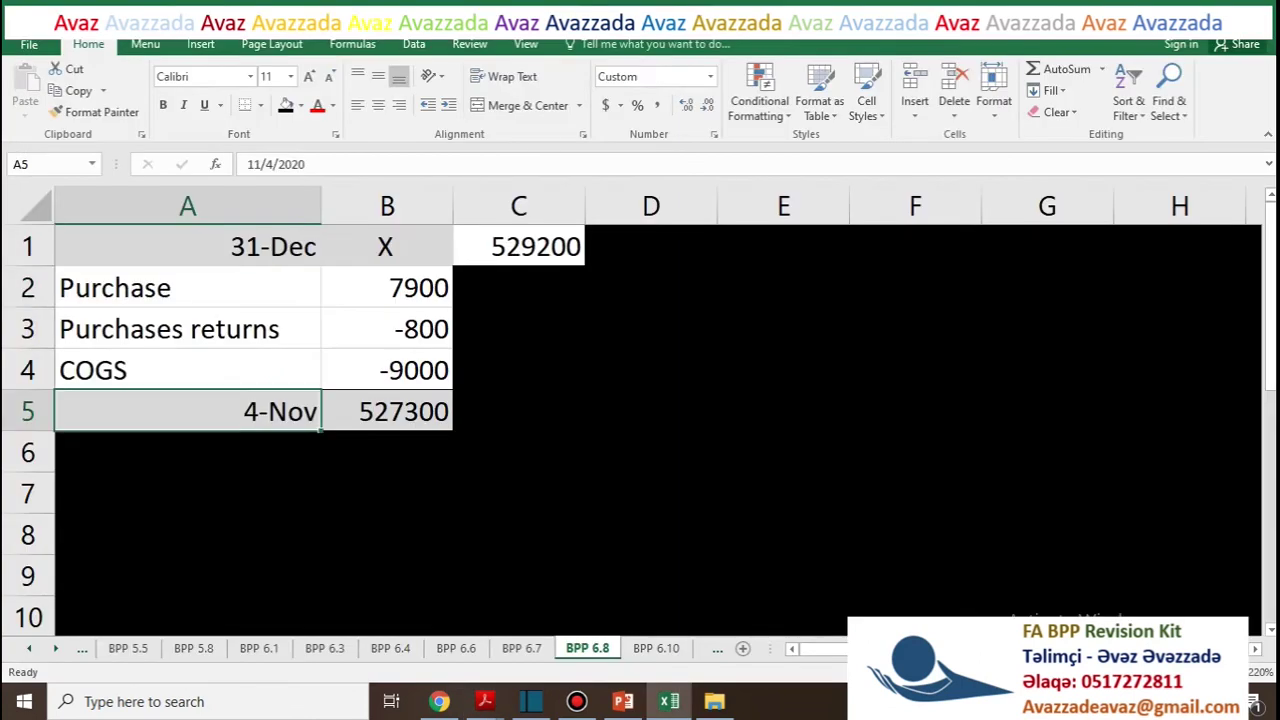
type("d")
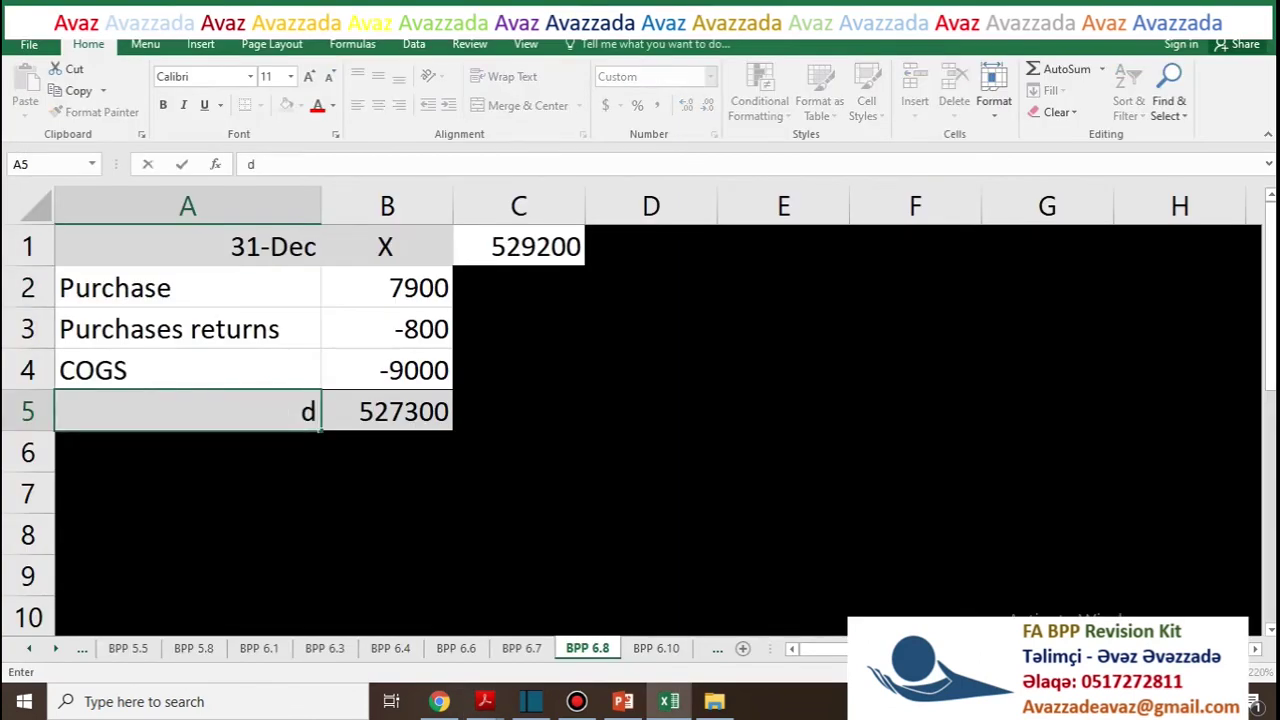
key("BackSpace")
type("4 jan")
key("Return")
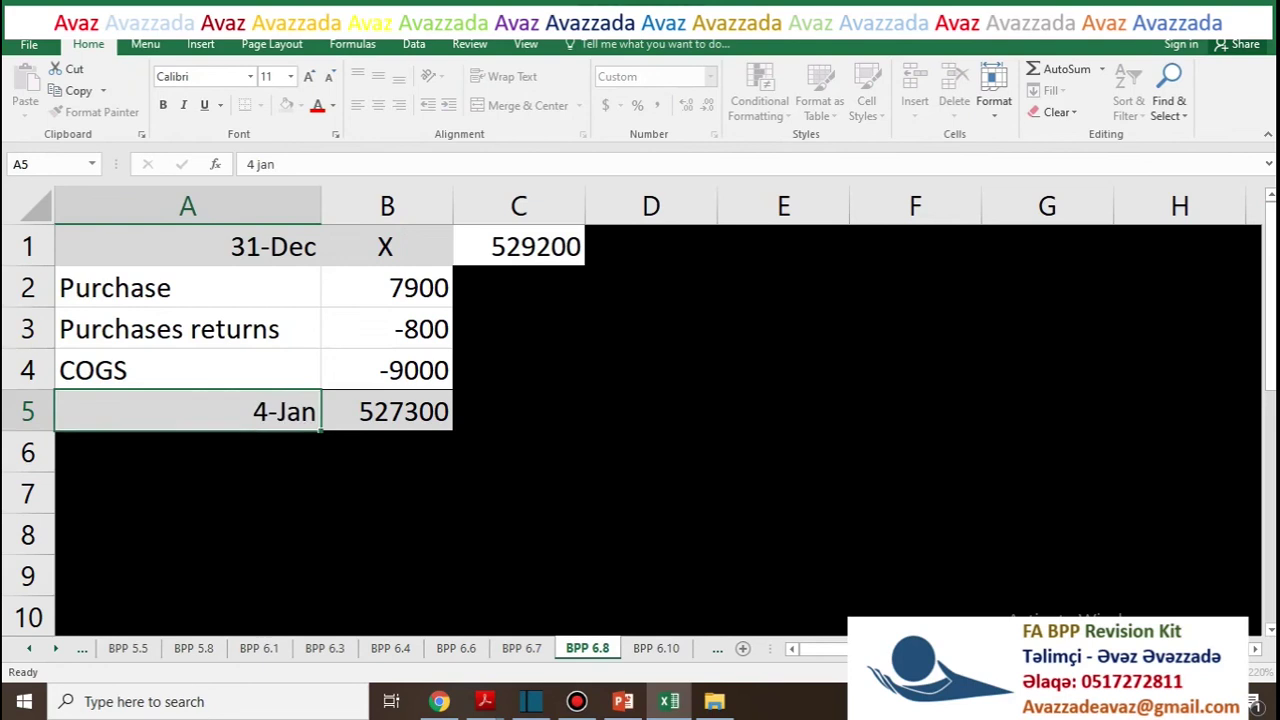
Format the 4-Jan inventory value in B5 with thousands separators and no decimals, and copy that format to B2:B4
left_click(387, 411)
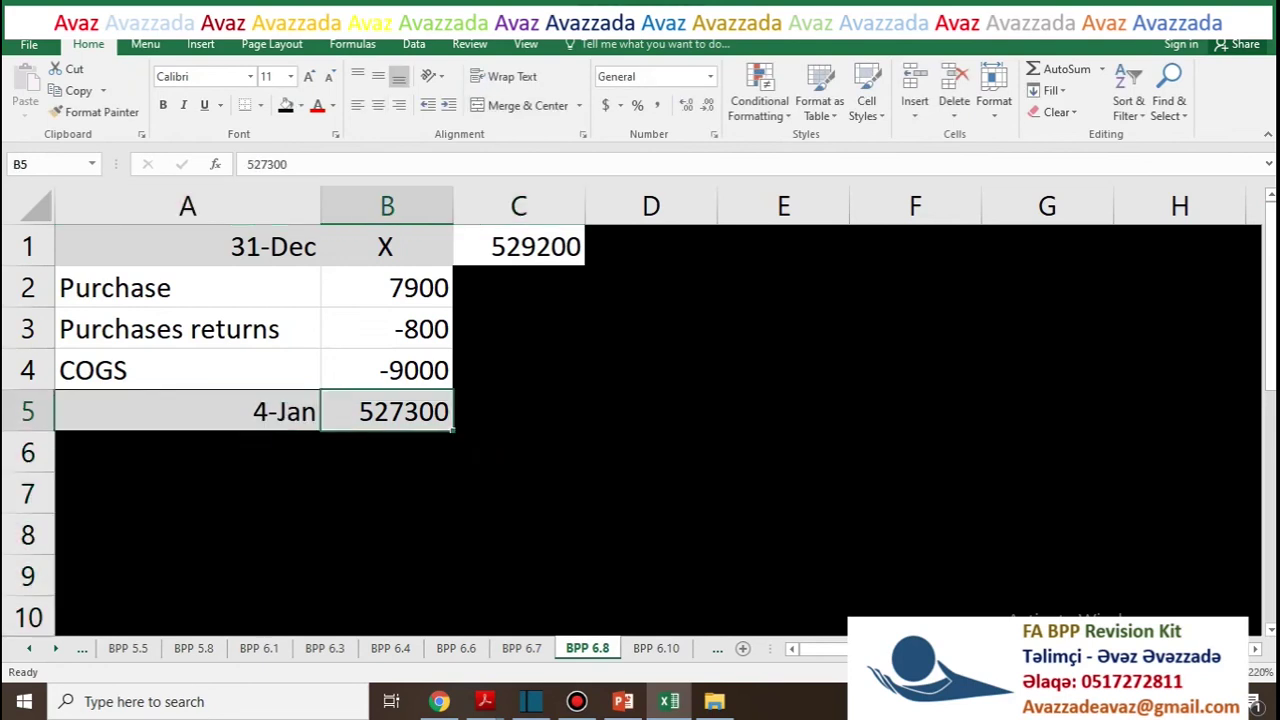
left_click(387, 246)
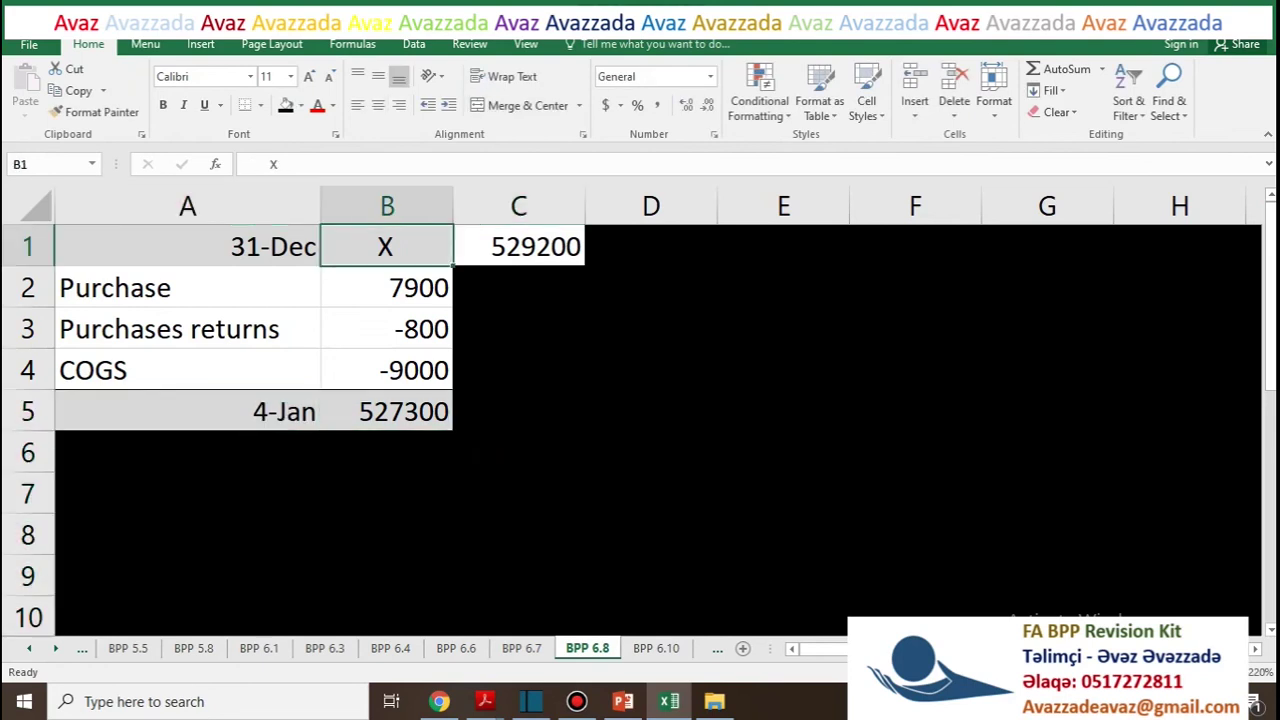
left_click(387, 411)
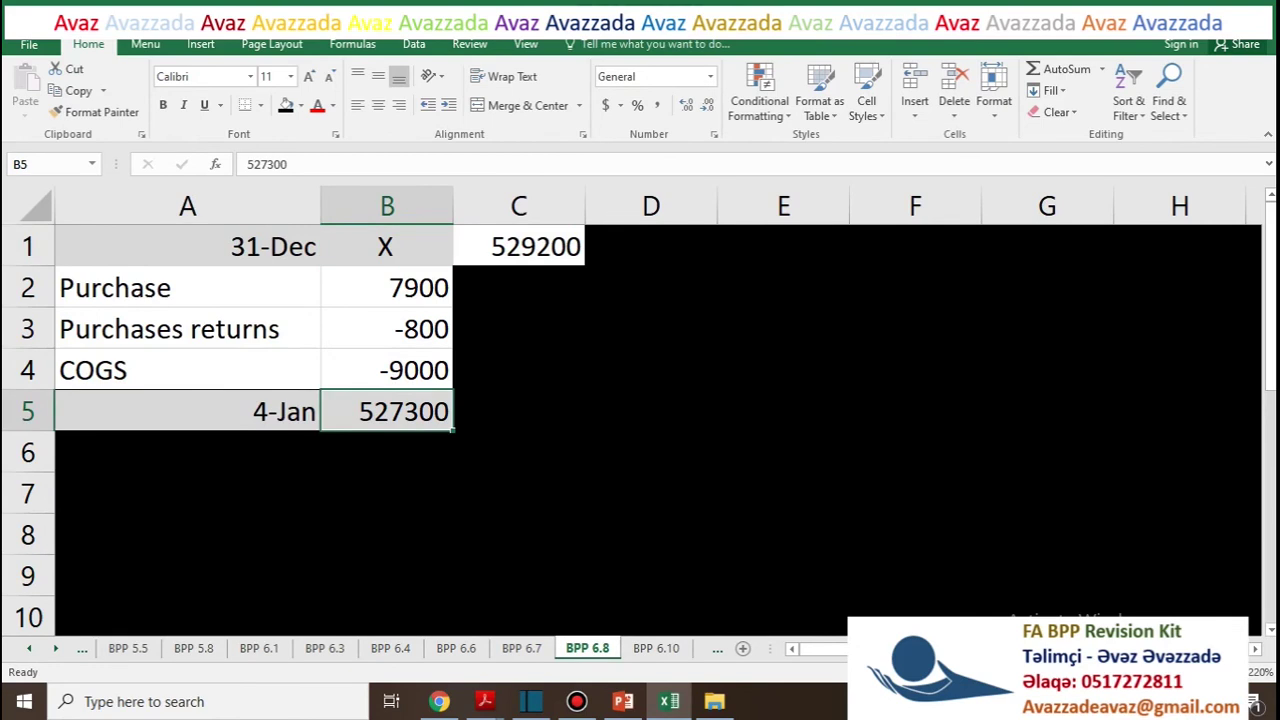
left_click(657, 105)
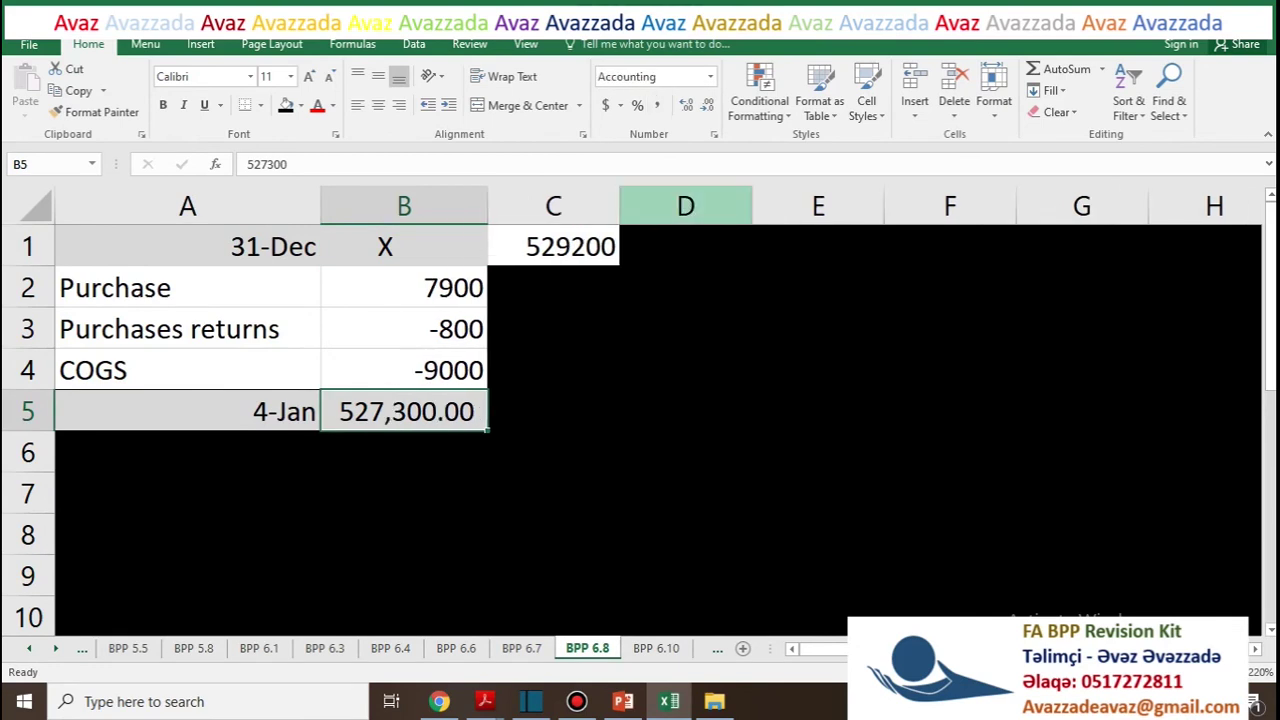
left_click(706, 105)
left_click(706, 105)
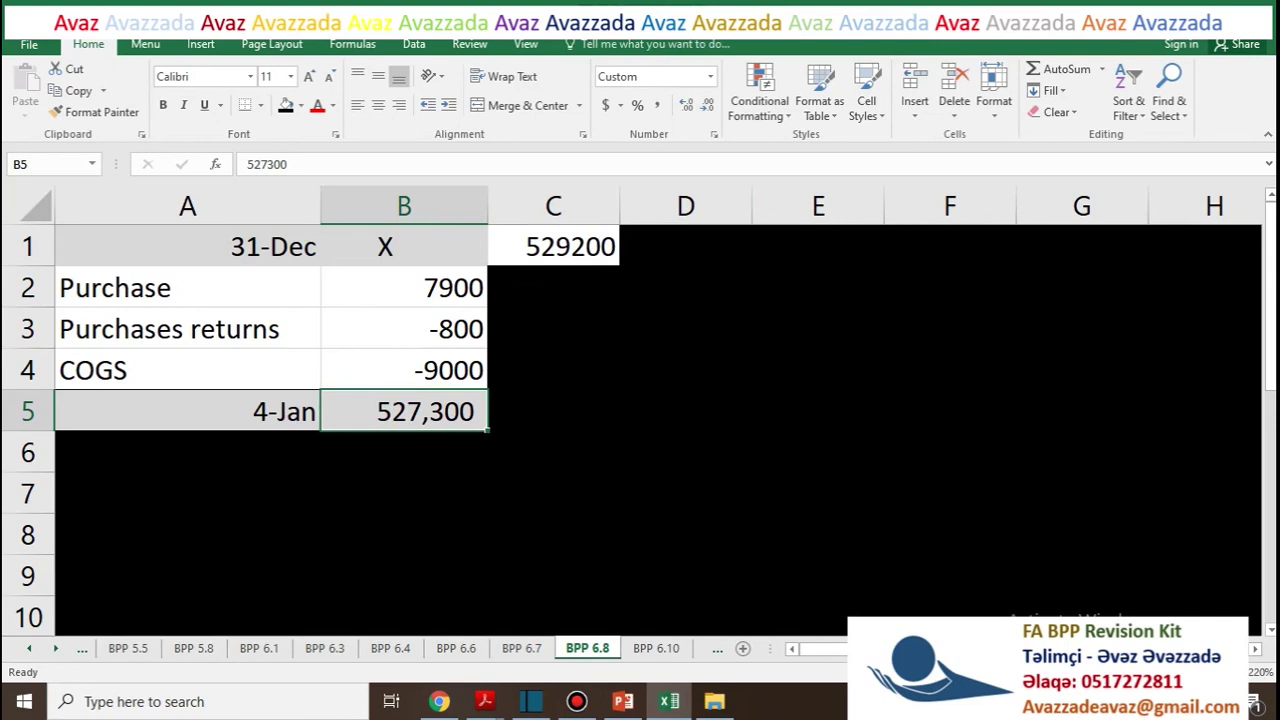
left_click(95, 112)
left_click_drag(404, 288, 404, 370)
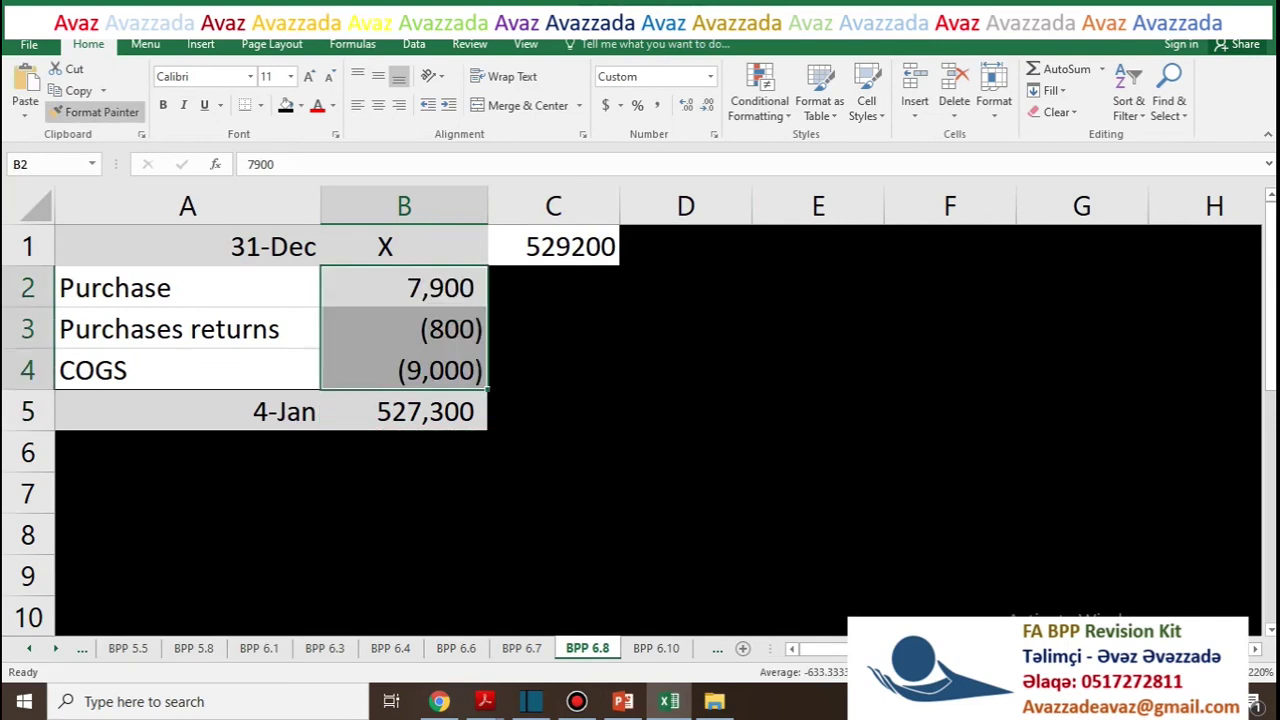
Copy the format of B2:B4 to C1:C3 and restore the black fill in the empty cells C2:C3
left_click(95, 112)
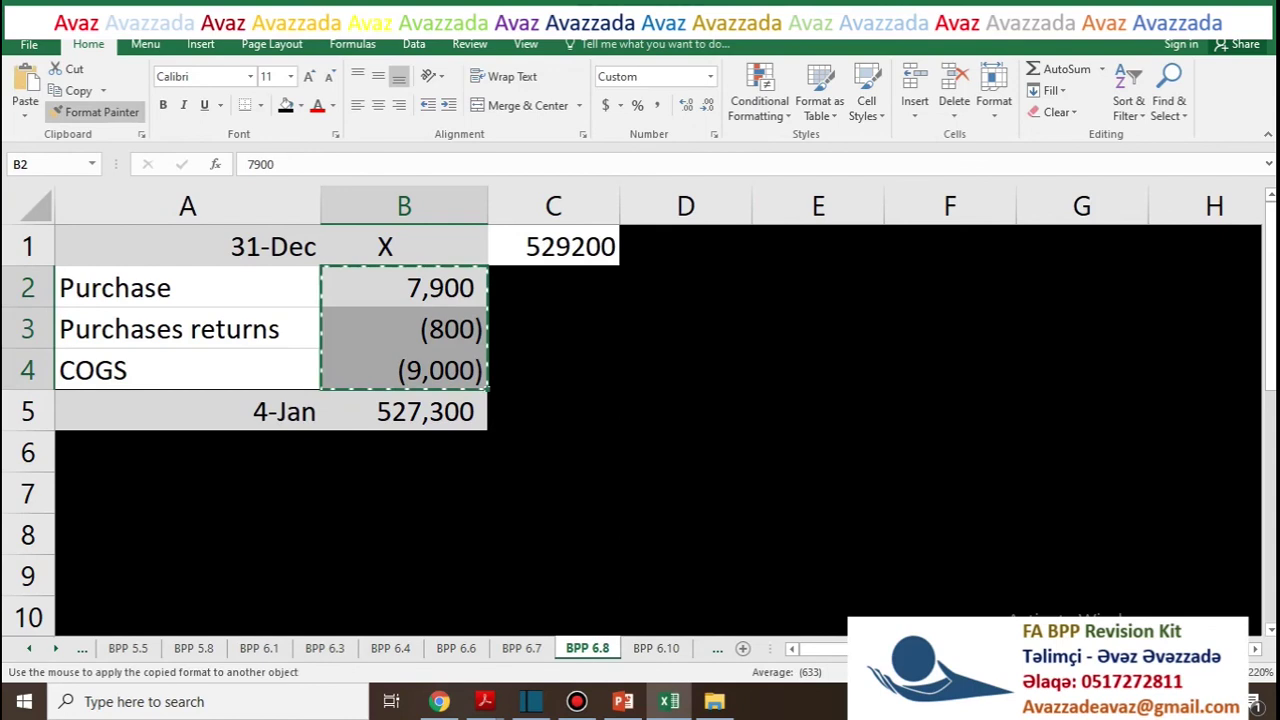
left_click_drag(553, 247, 553, 329)
left_click(553, 288)
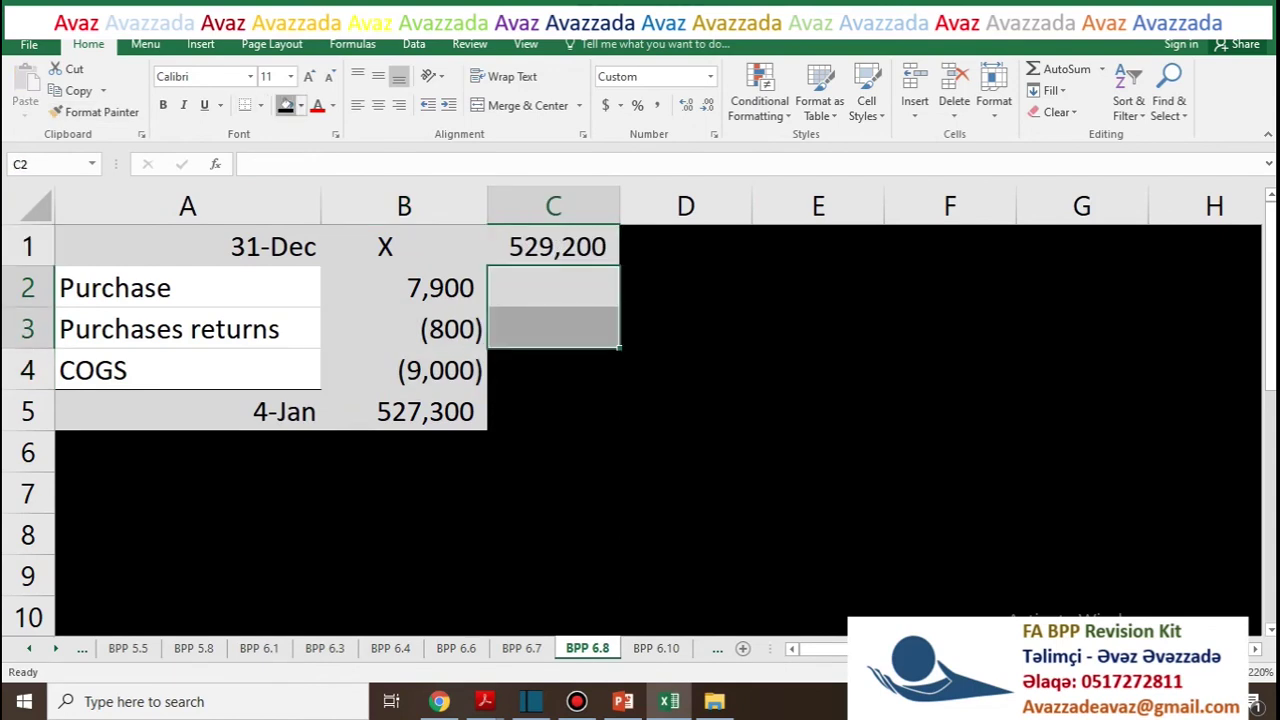
left_click(286, 105)
left_click(690, 330)
left_click(553, 329)
Apply all borders to the 31-Dec inventory cells B1:C1
left_click(404, 247)
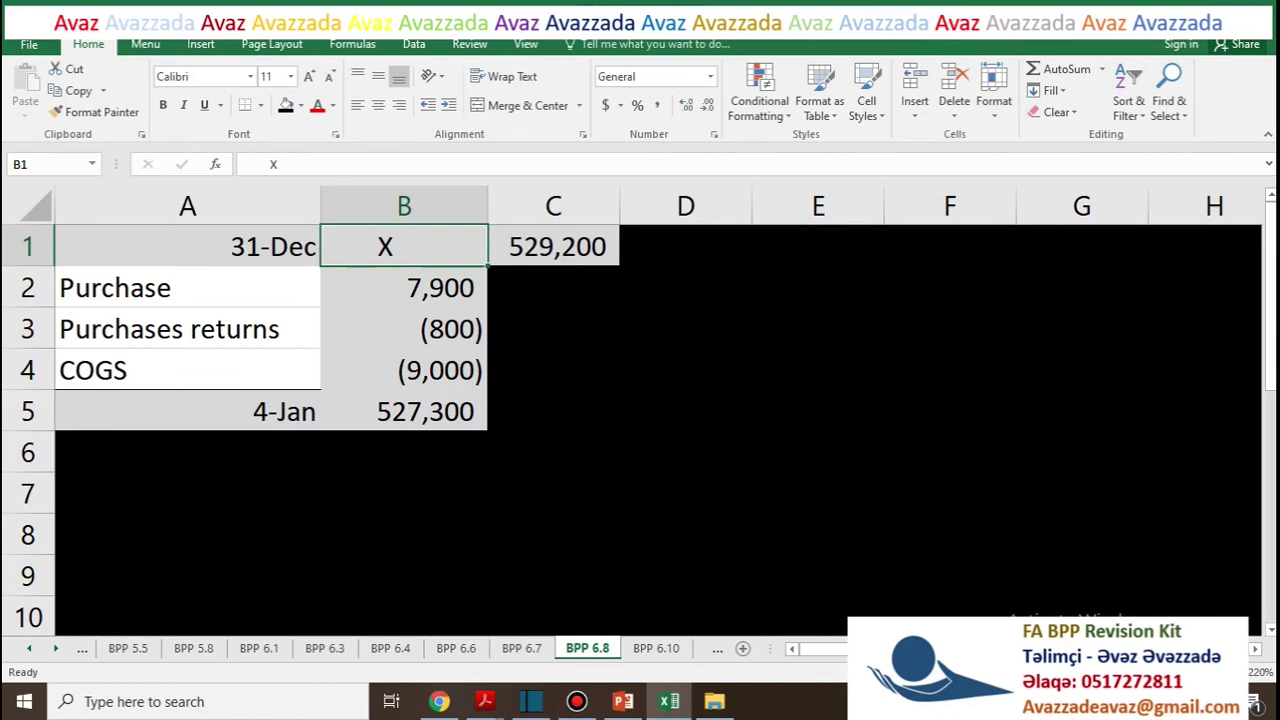
left_click_drag(404, 247, 404, 411)
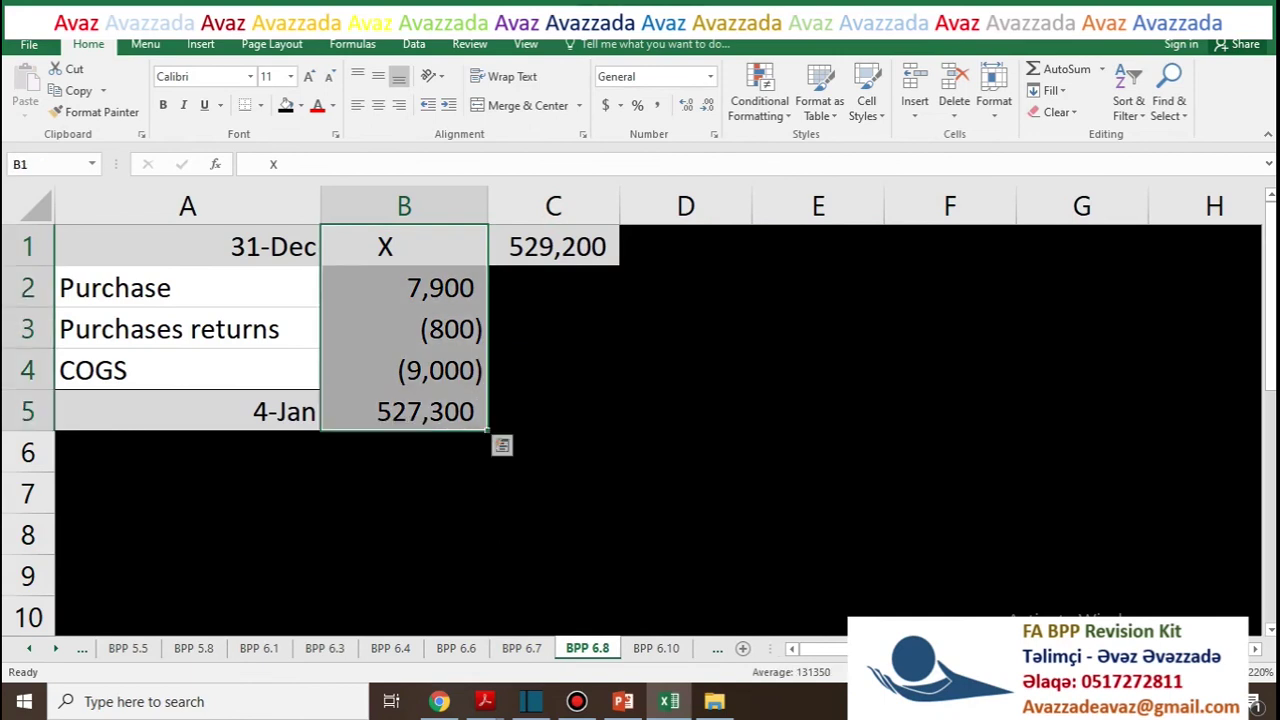
left_click(404, 288)
left_click_drag(404, 247, 553, 247)
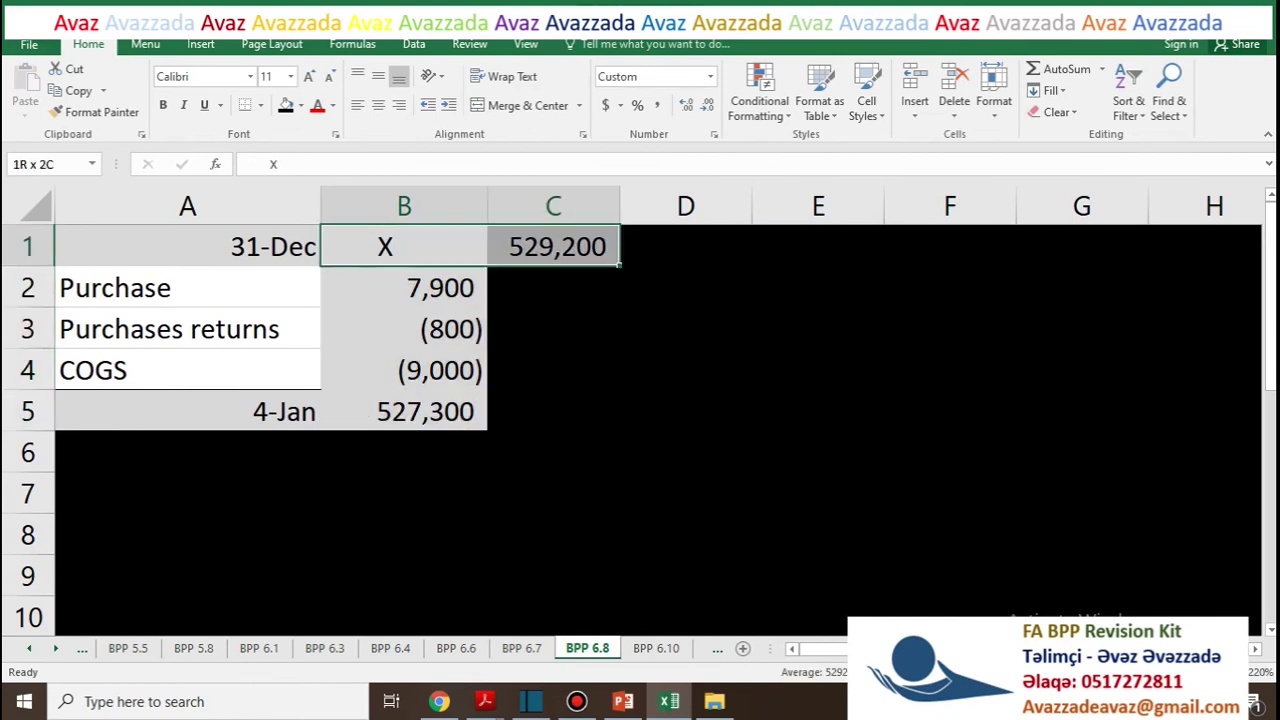
left_click(260, 105)
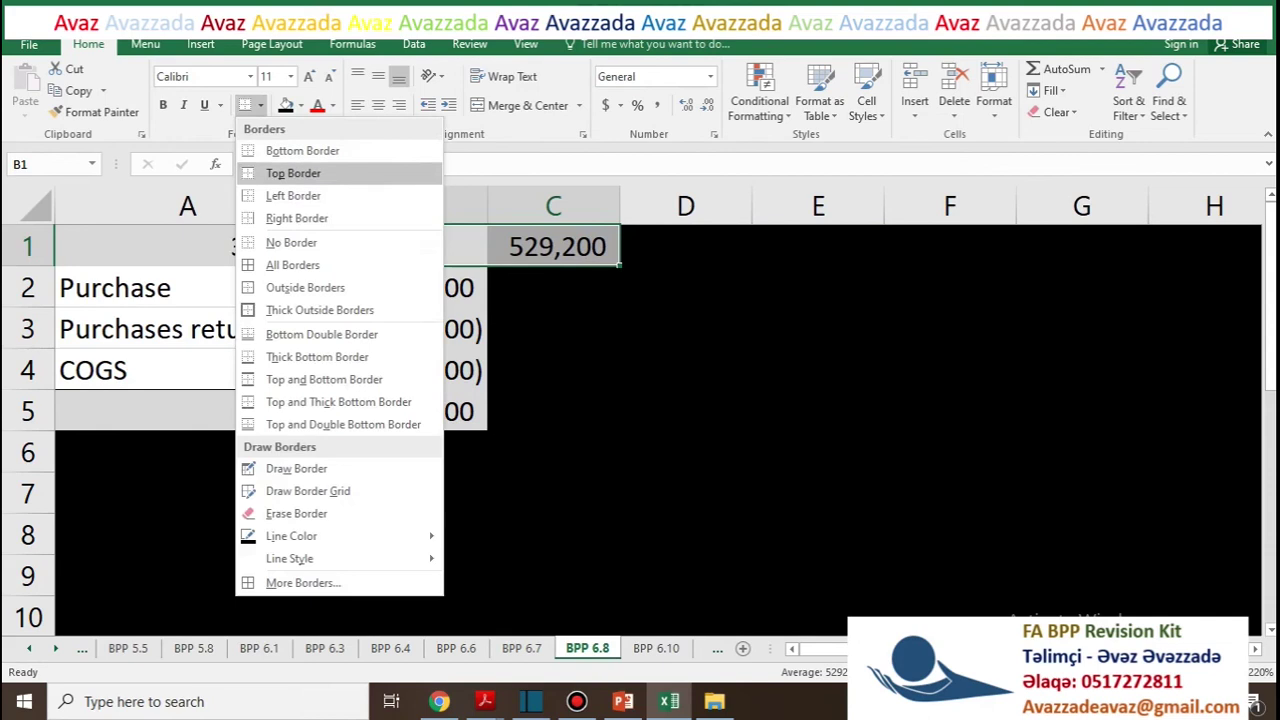
left_click(293, 265)
Compare the purchases figure in B2 with the purchases of goods listed in question 6.8 in Acrobat
left_click(404, 370)
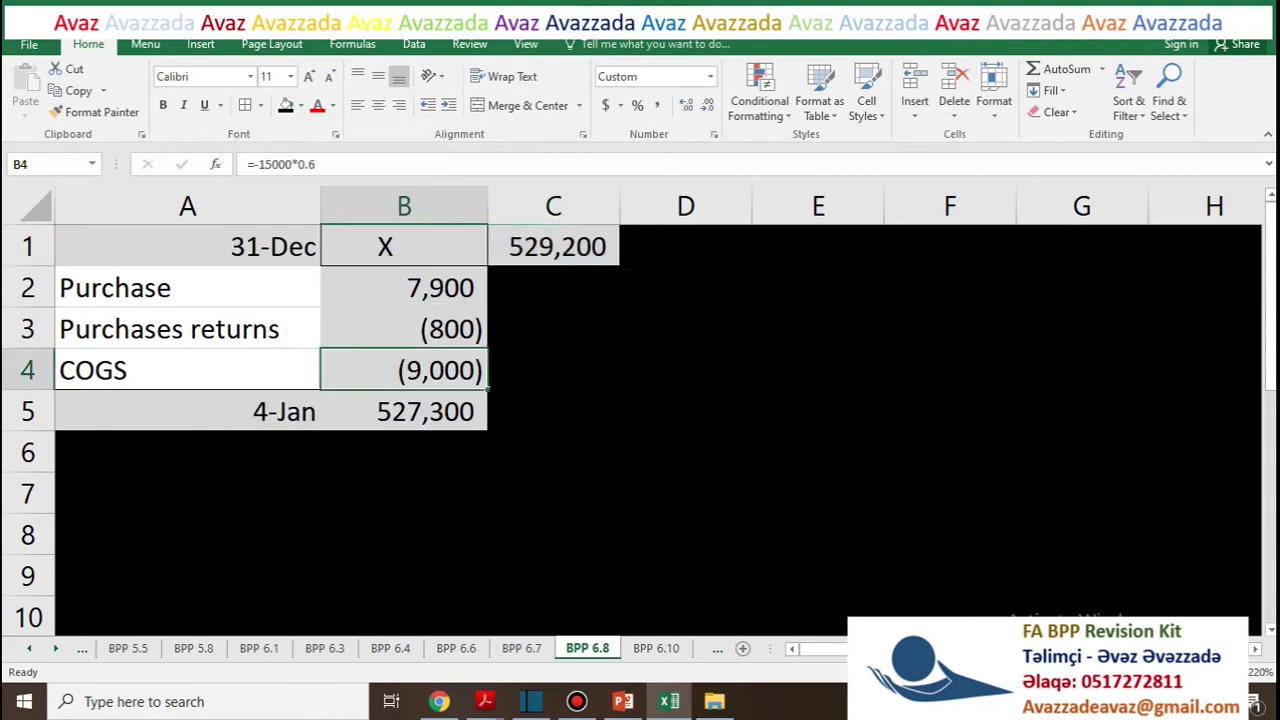
left_click(553, 247)
left_click(404, 288)
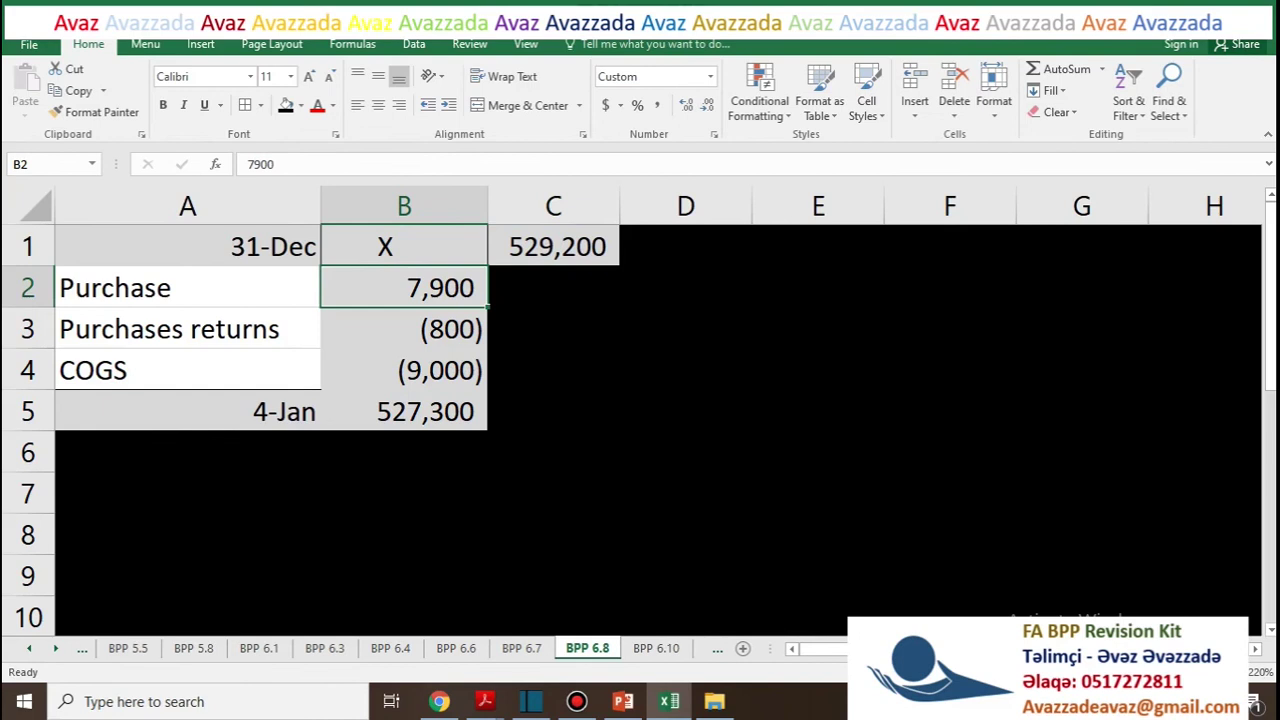
key("alt+Tab")
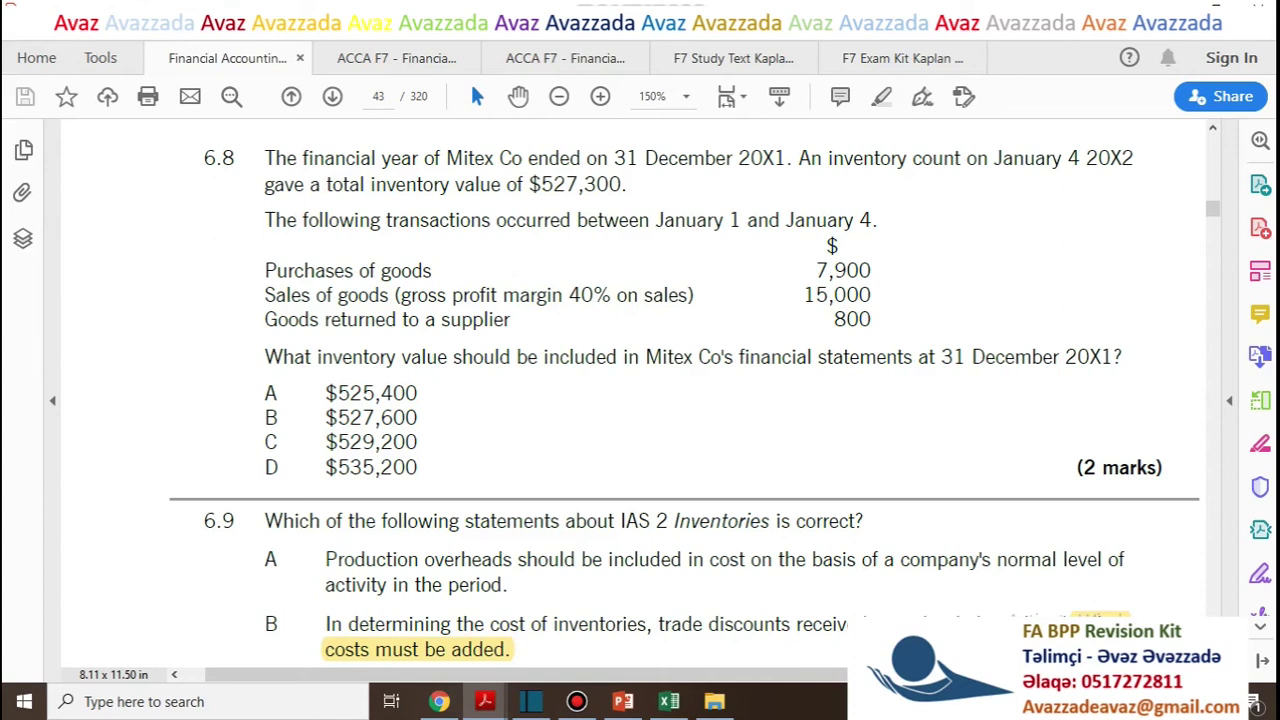
key("alt+Tab")
key("Down")
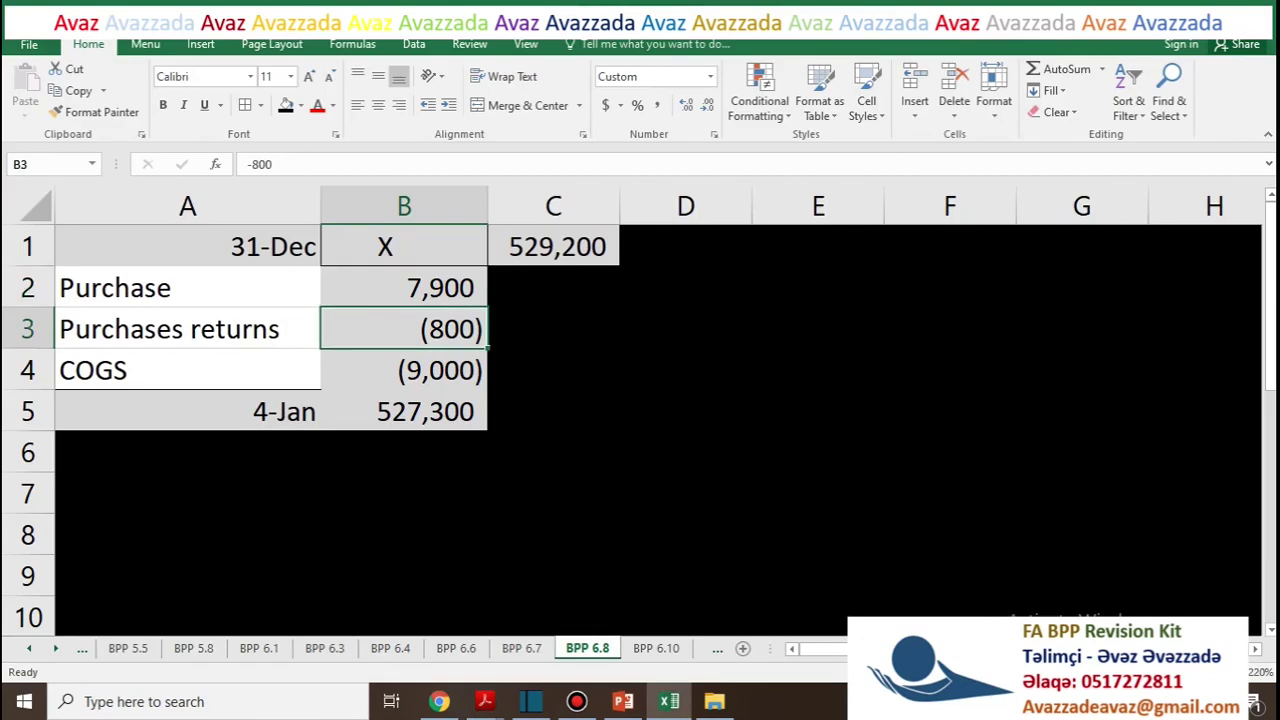
key("Up")
key("alt+Tab")
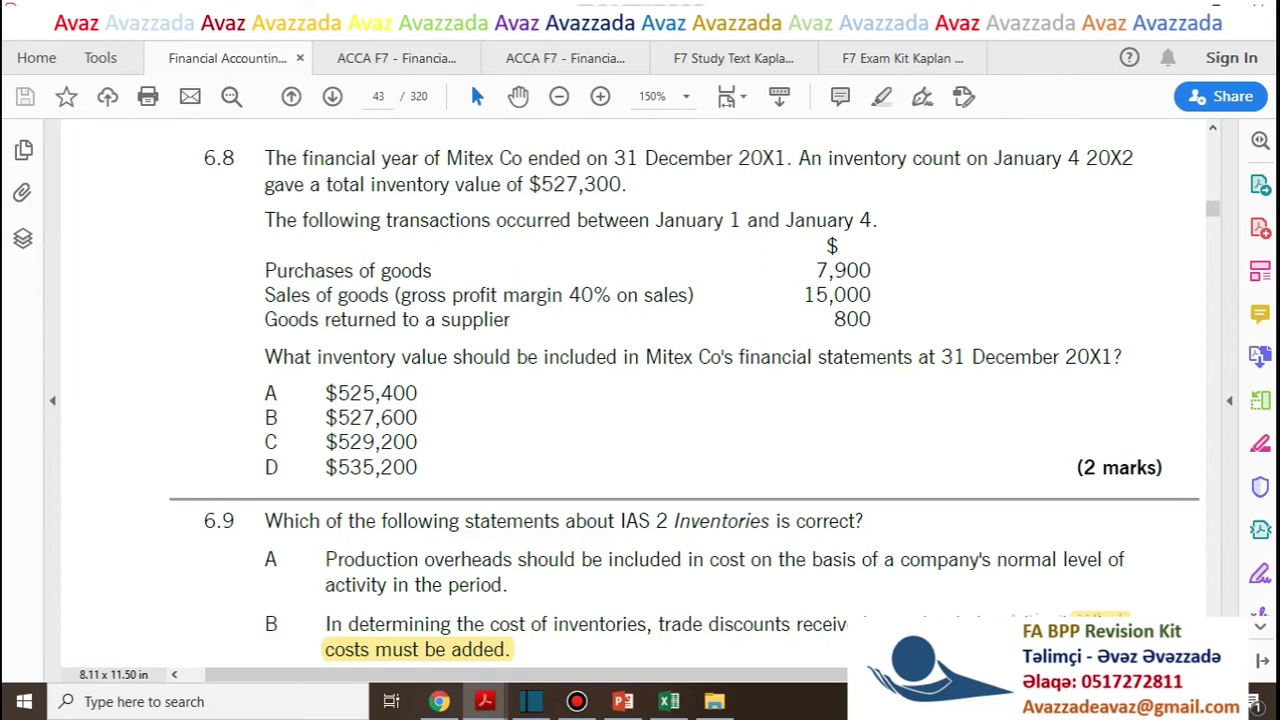
double_click(843, 271)
key("alt+Tab")
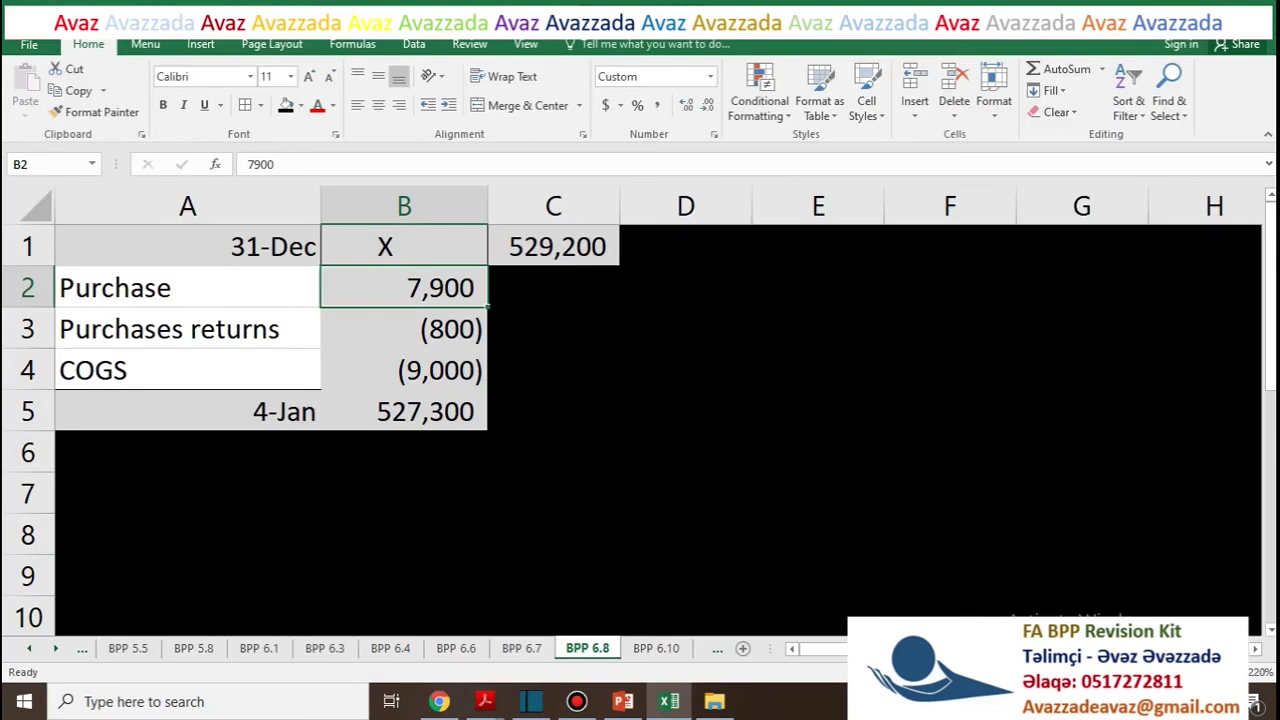
Review the sales of goods and 40% gross profit margin in the PDF, and inspect the COGS formula in Excel's B4
key("alt+Tab")
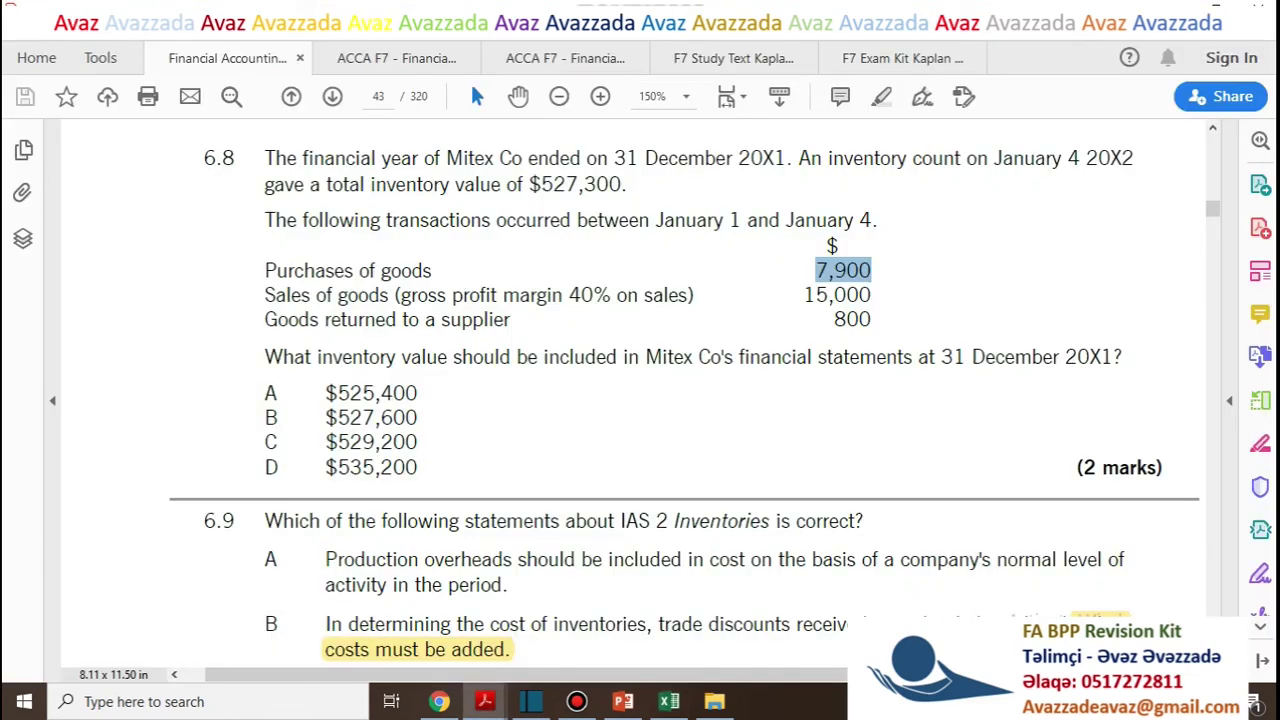
double_click(837, 295)
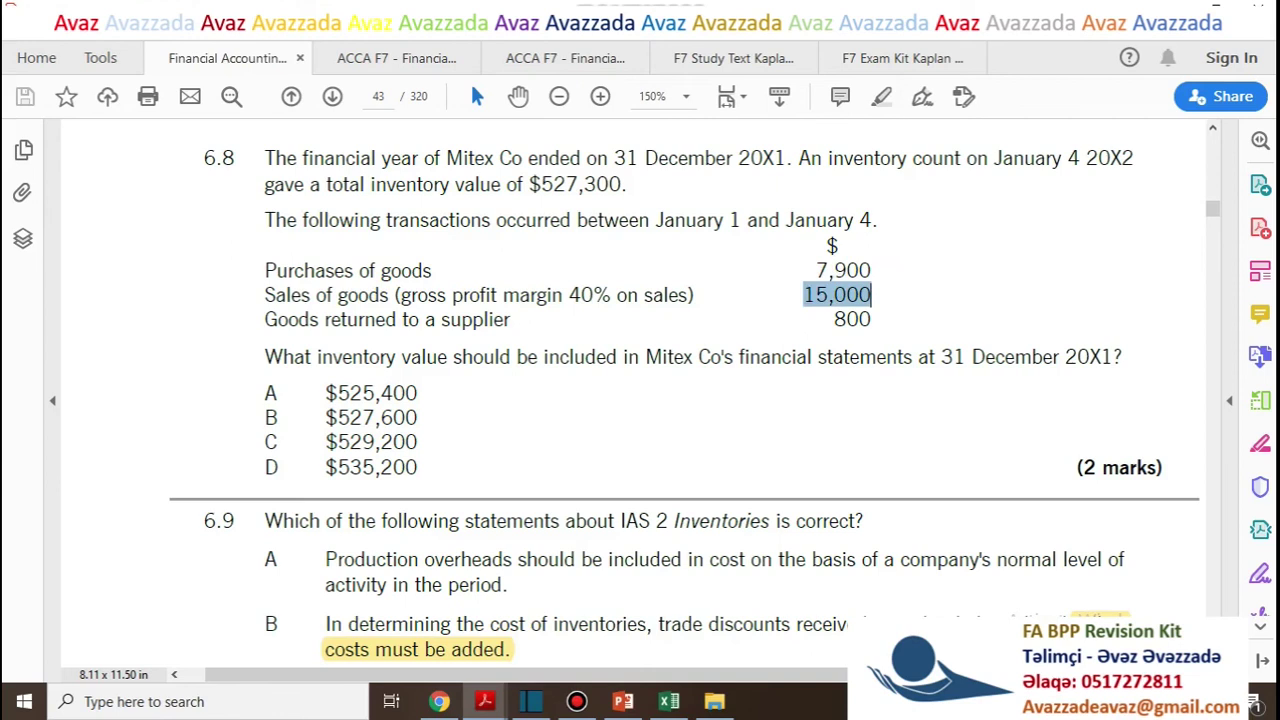
left_click_drag(401, 295, 688, 295)
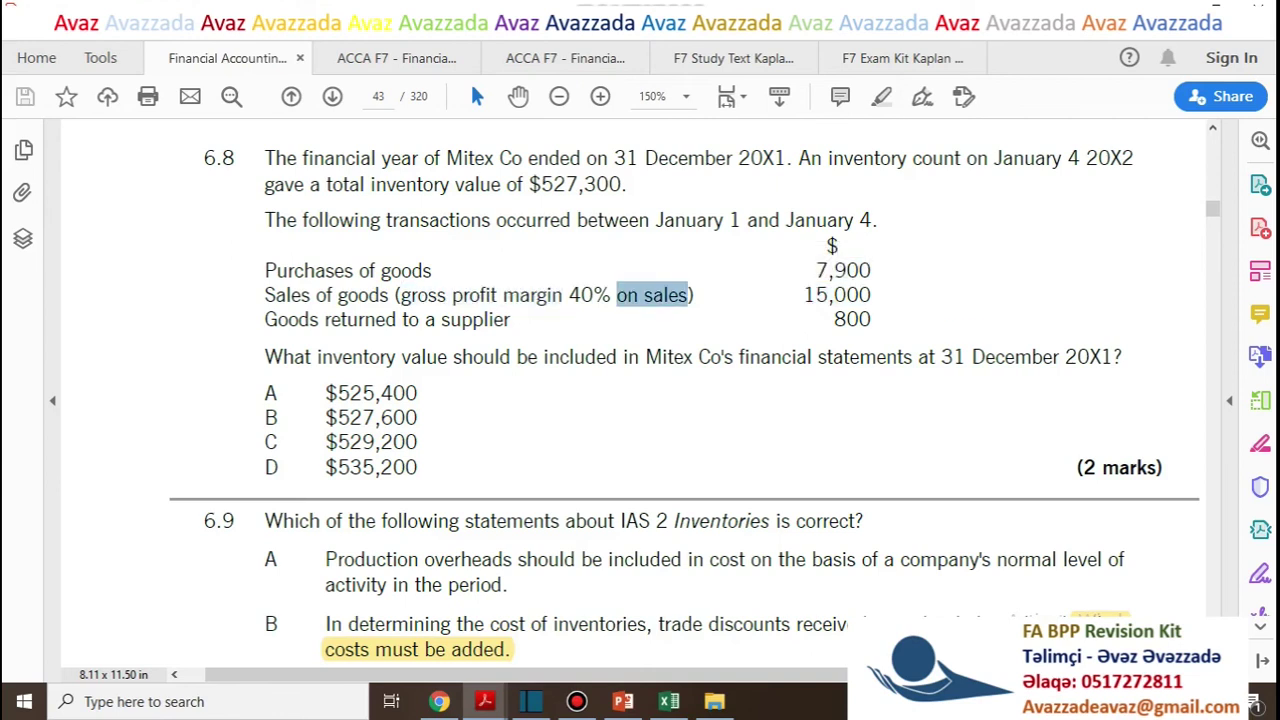
left_click_drag(611, 295, 568, 295)
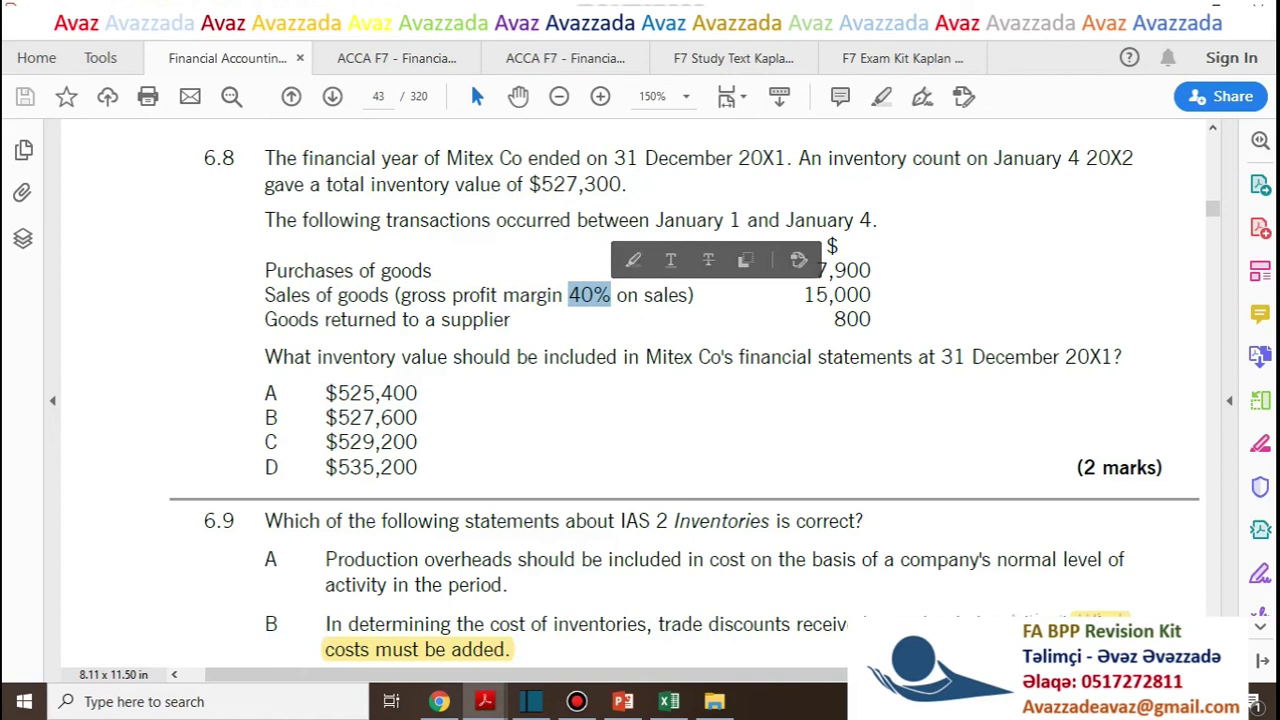
left_click_drag(805, 295, 871, 295)
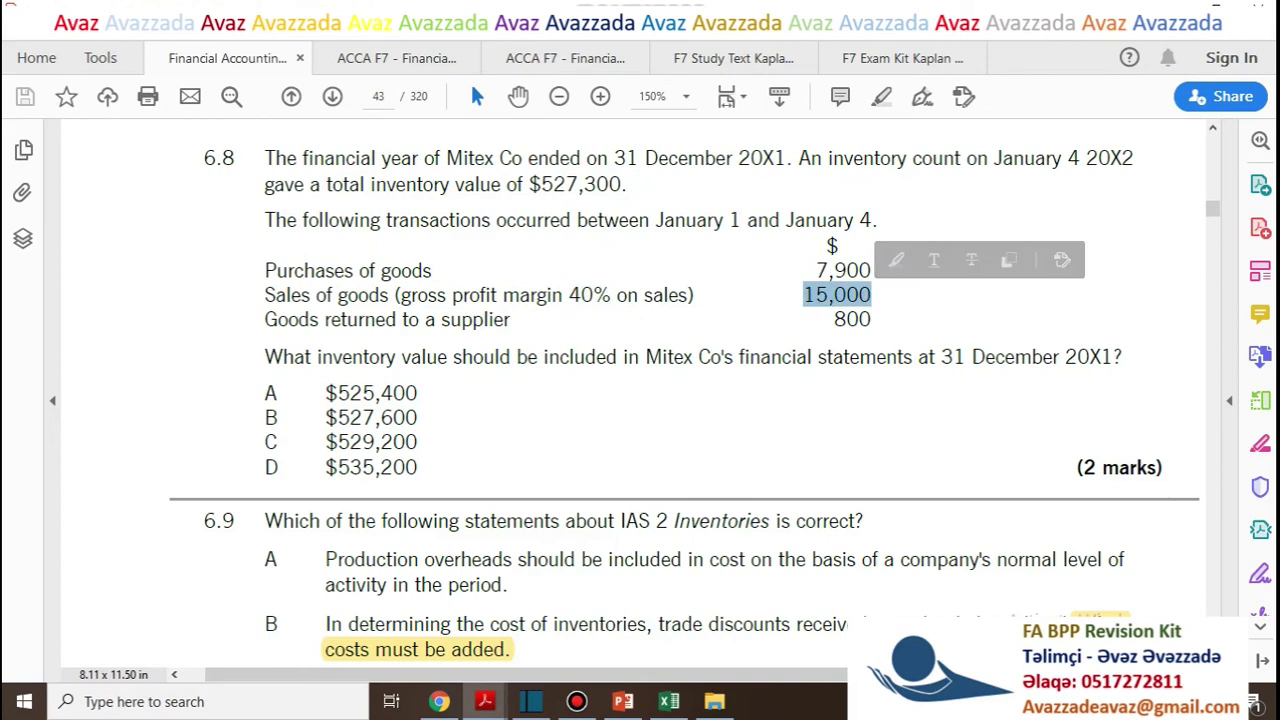
left_click(740, 297)
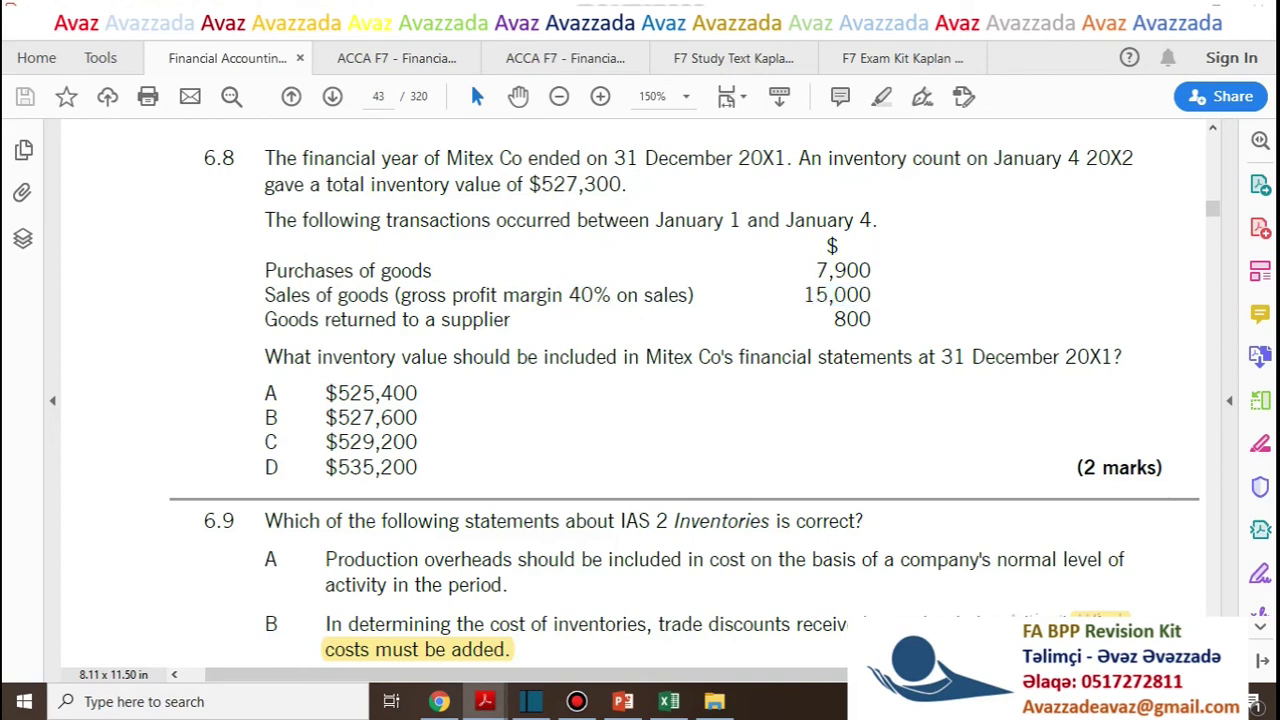
key("alt+Tab")
left_click(404, 370)
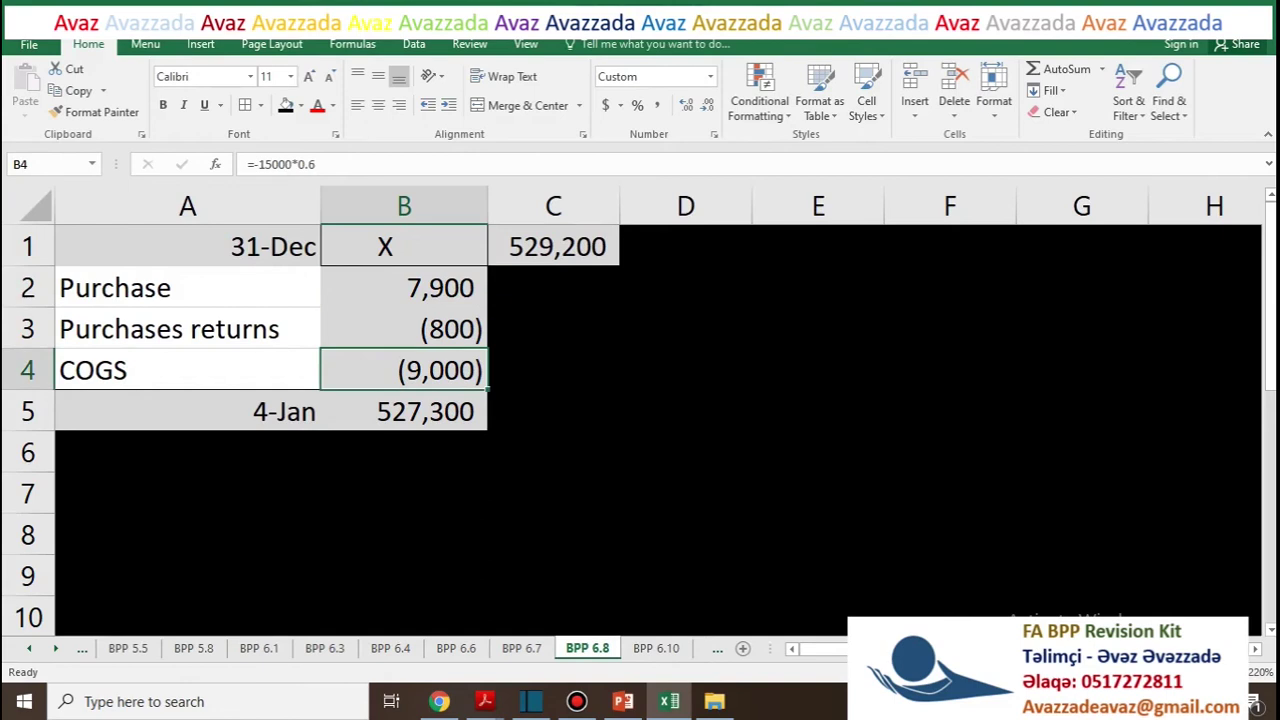
Inspect the COGS formula in B4, and compare the purchases returns in B3 with question 6.8's goods returned to a supplier in Acrobat
key("F2")
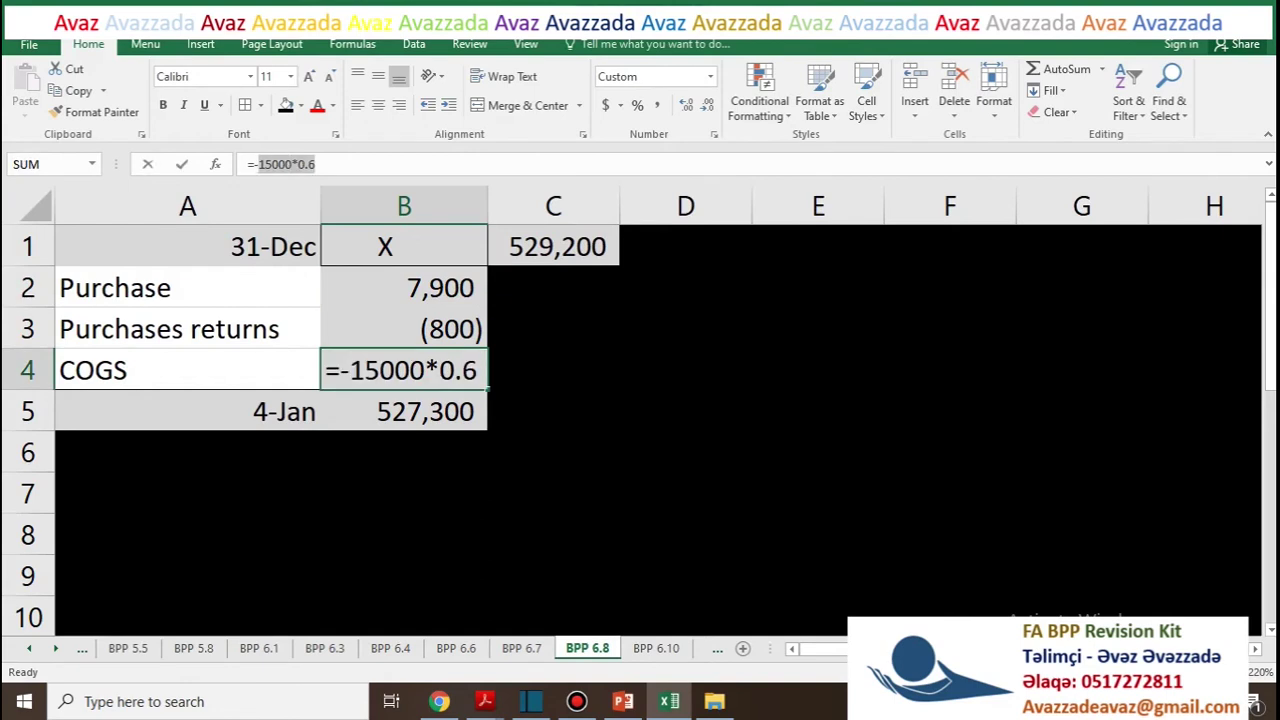
left_click(316, 164)
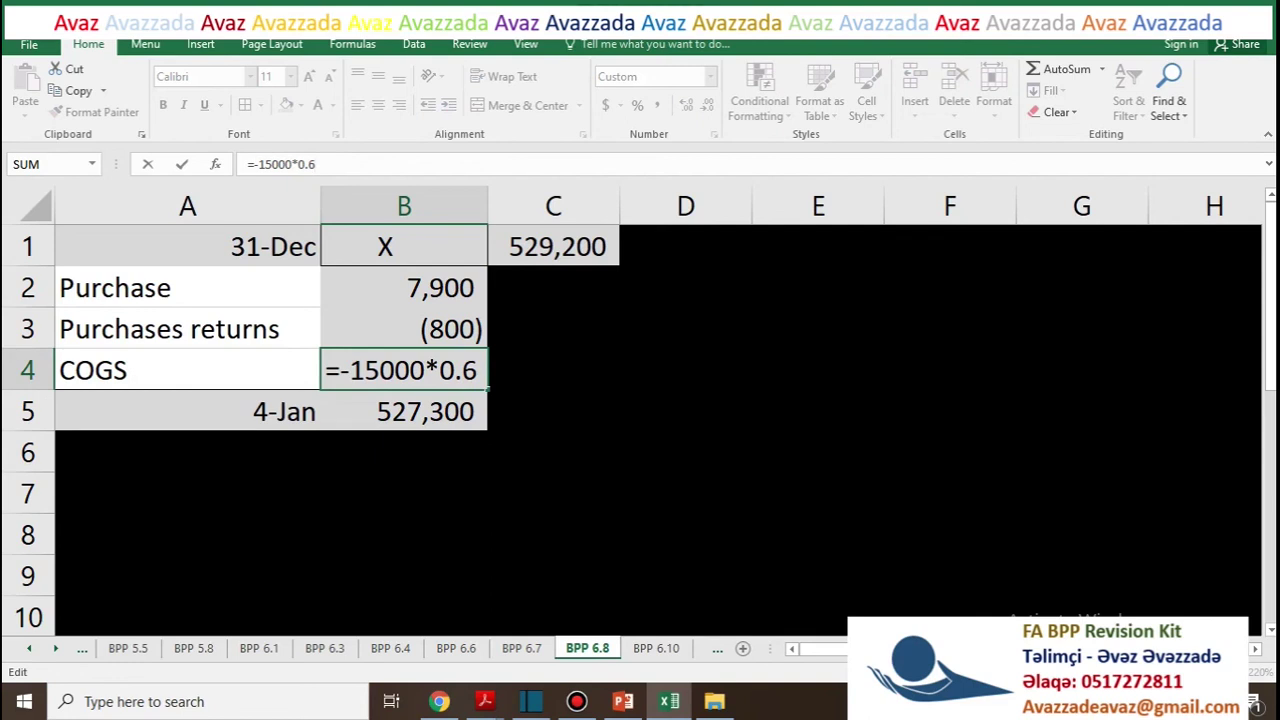
key("ctrl+Return")
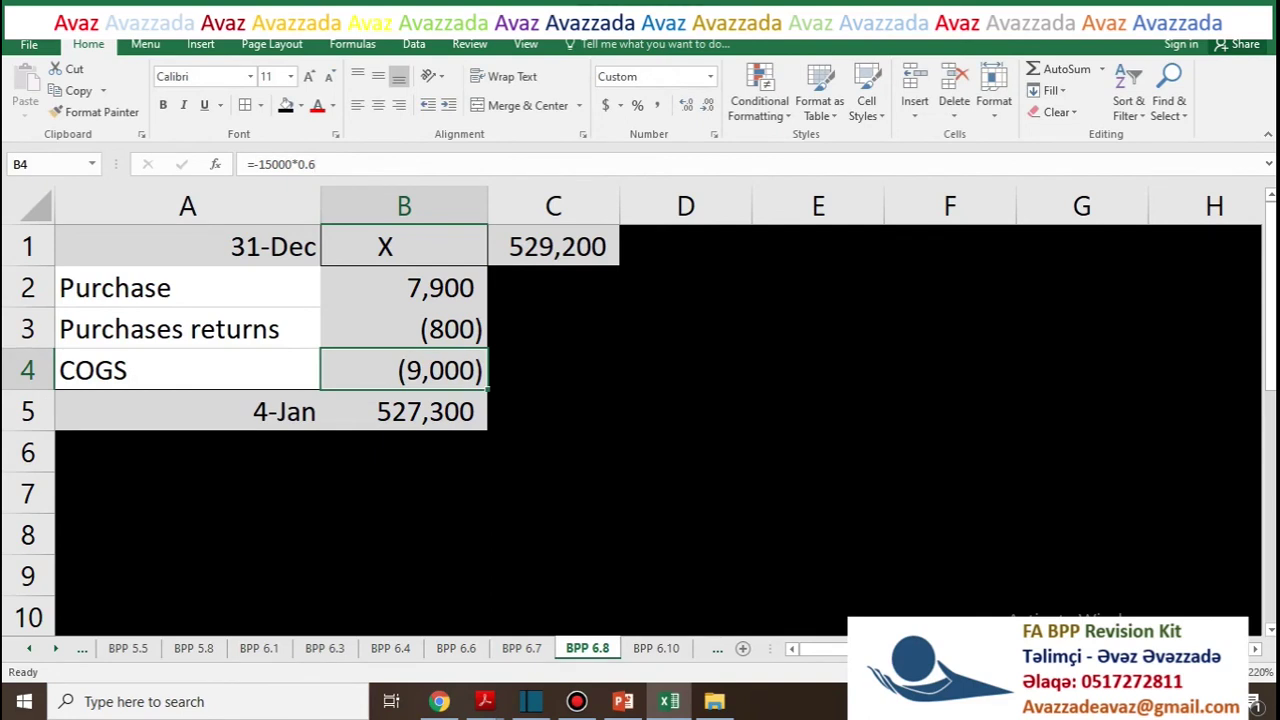
key("alt+Tab")
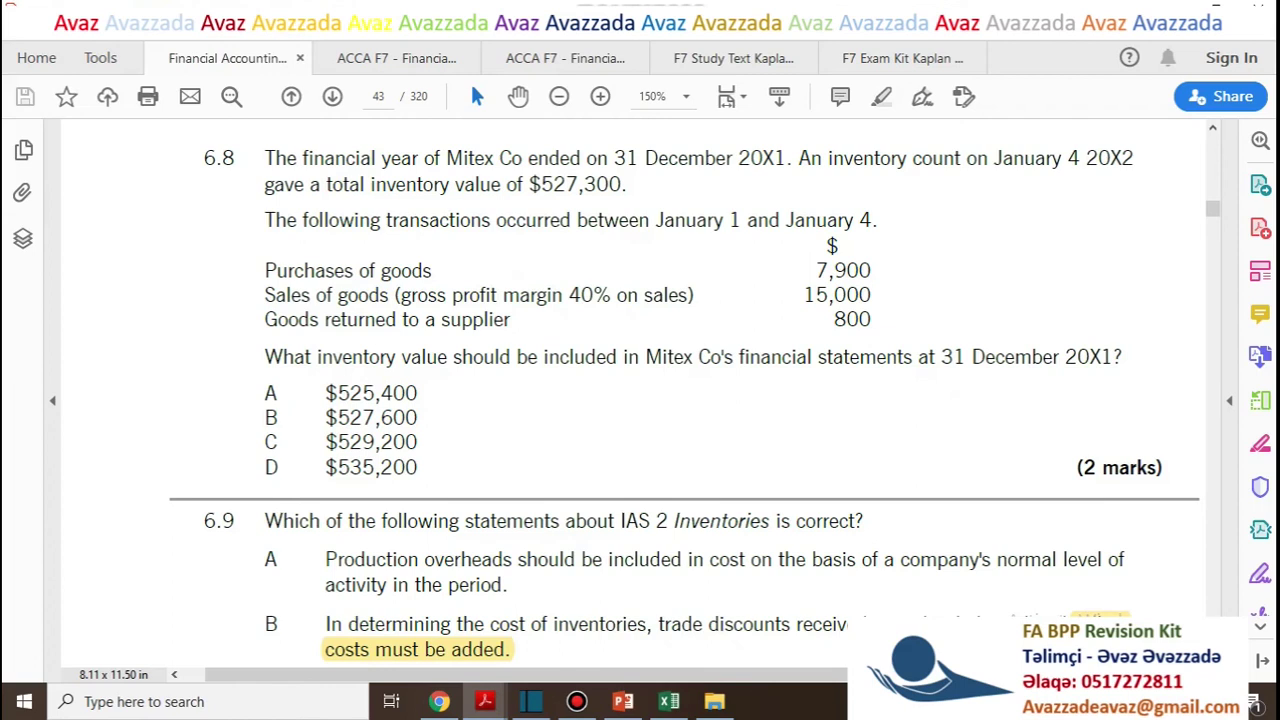
left_click_drag(834, 319, 871, 319)
left_click(871, 319)
key("alt+Tab")
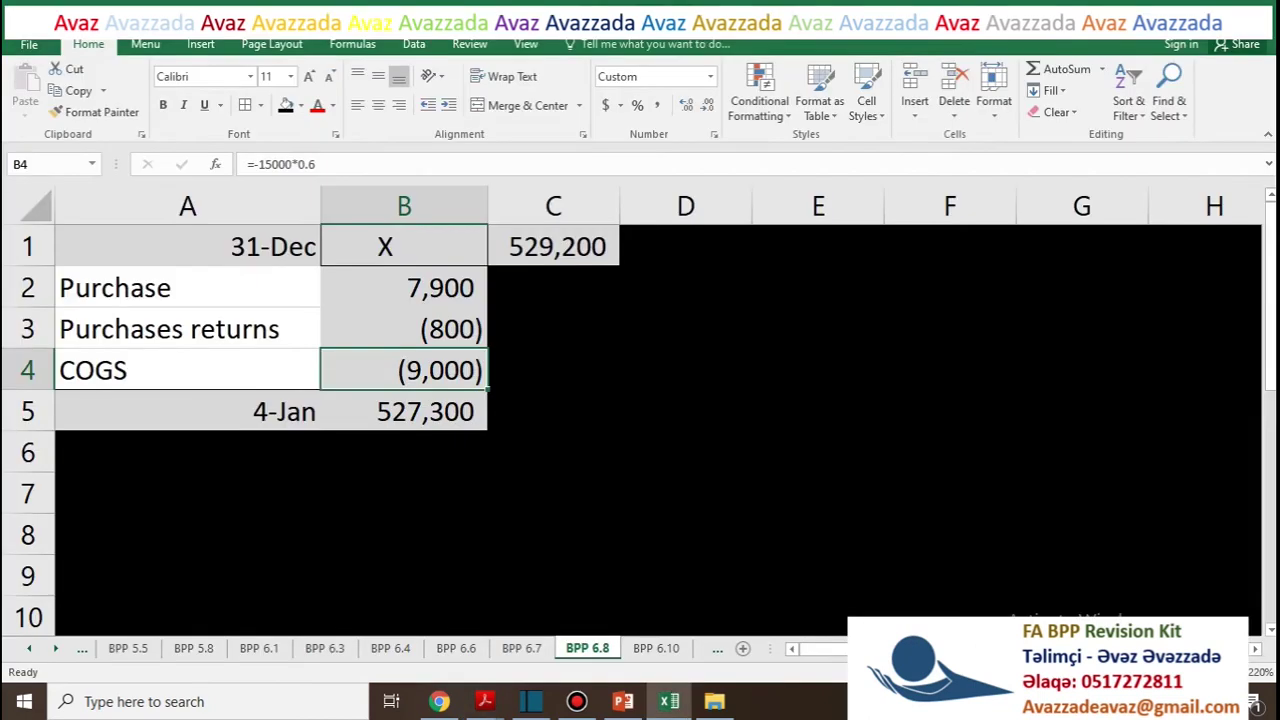
left_click(404, 329)
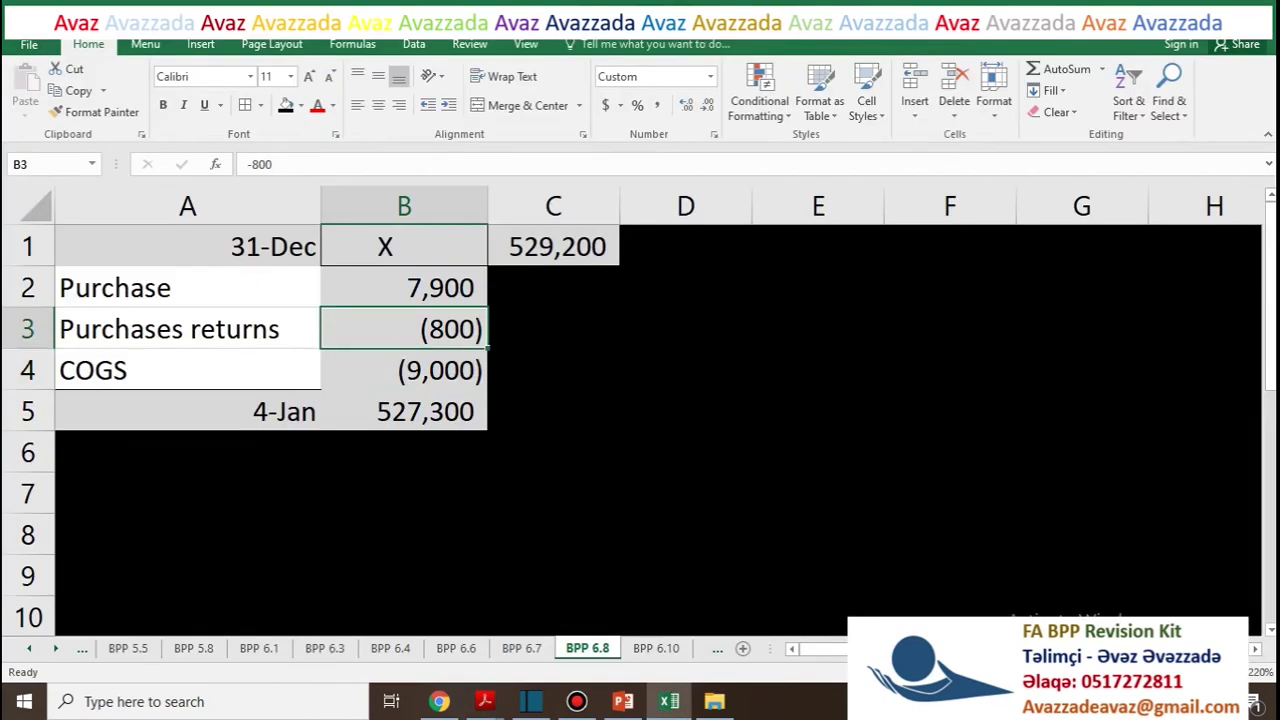
Review the 4-Jan and 31-Dec inventory cells including C1's formula, and highlight answer C for question 6.8 in the Acrobat PDF
left_click(404, 411)
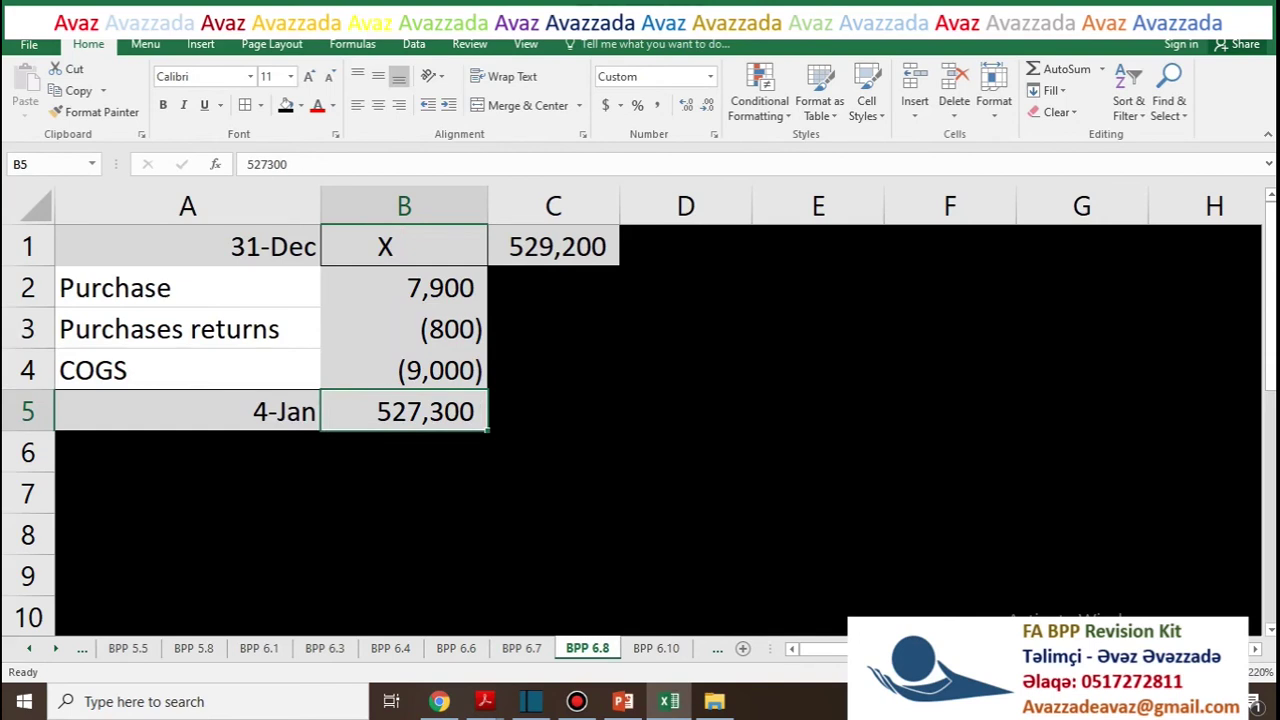
left_click(404, 247)
left_click(553, 247)
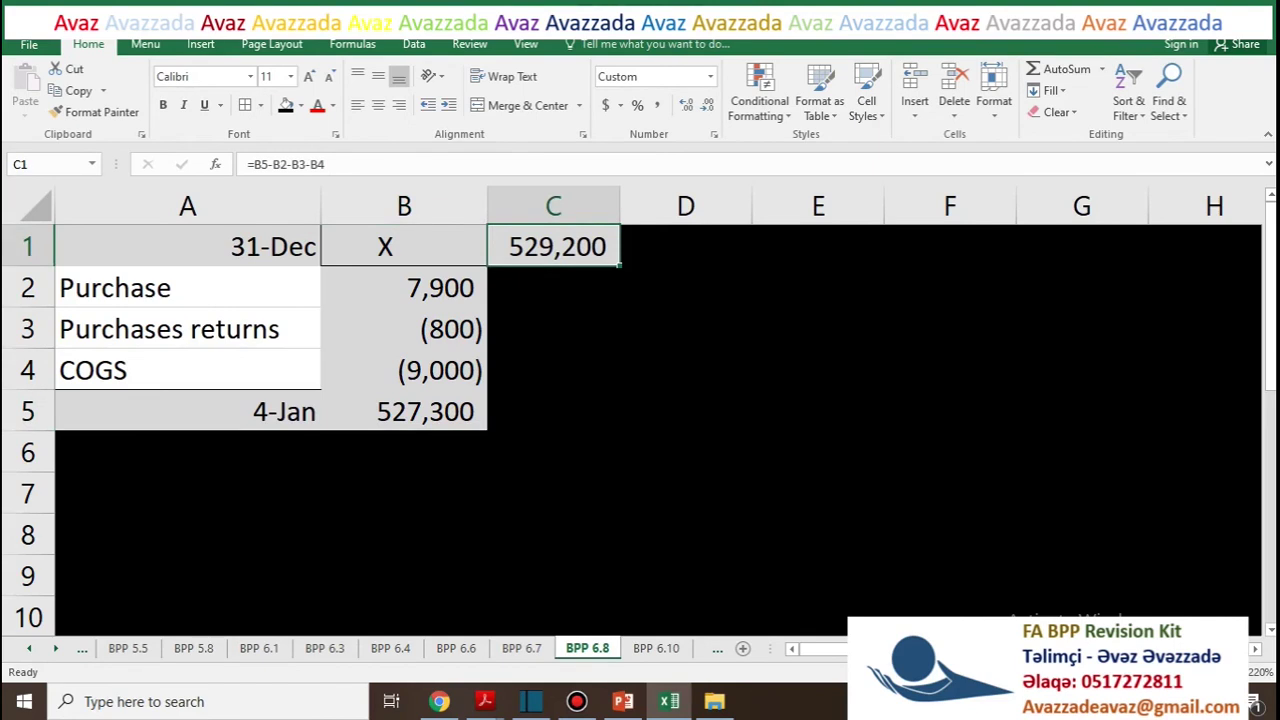
key("alt+Tab")
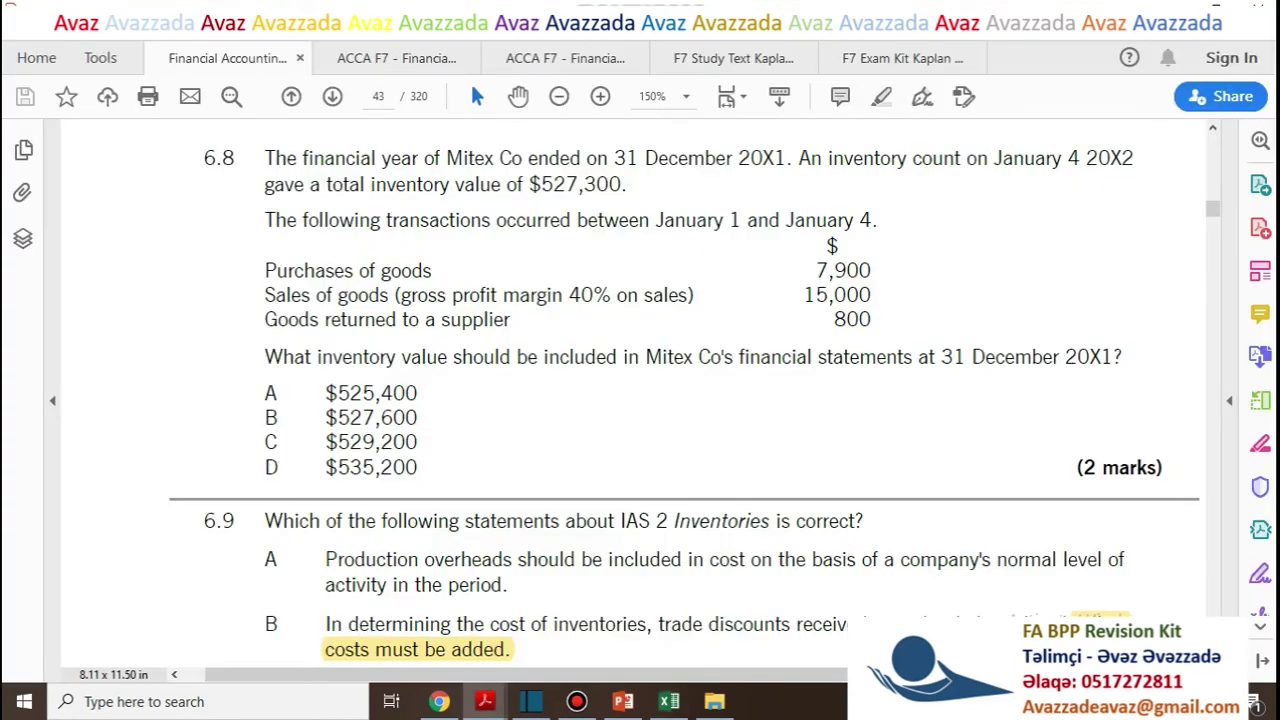
mouse_move(281, 442)
left_mouse_down()
mouse_move(272, 467)
mouse_move(278, 443)
left_mouse_up()
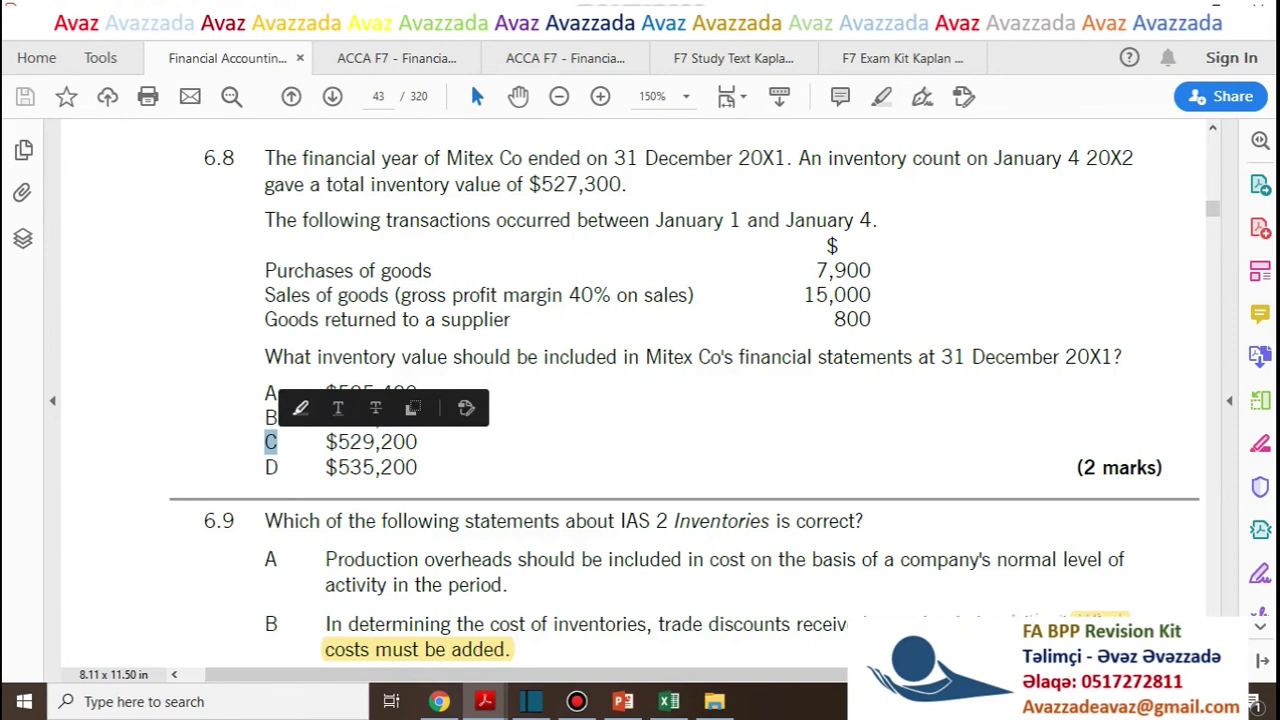
left_click(300, 407)
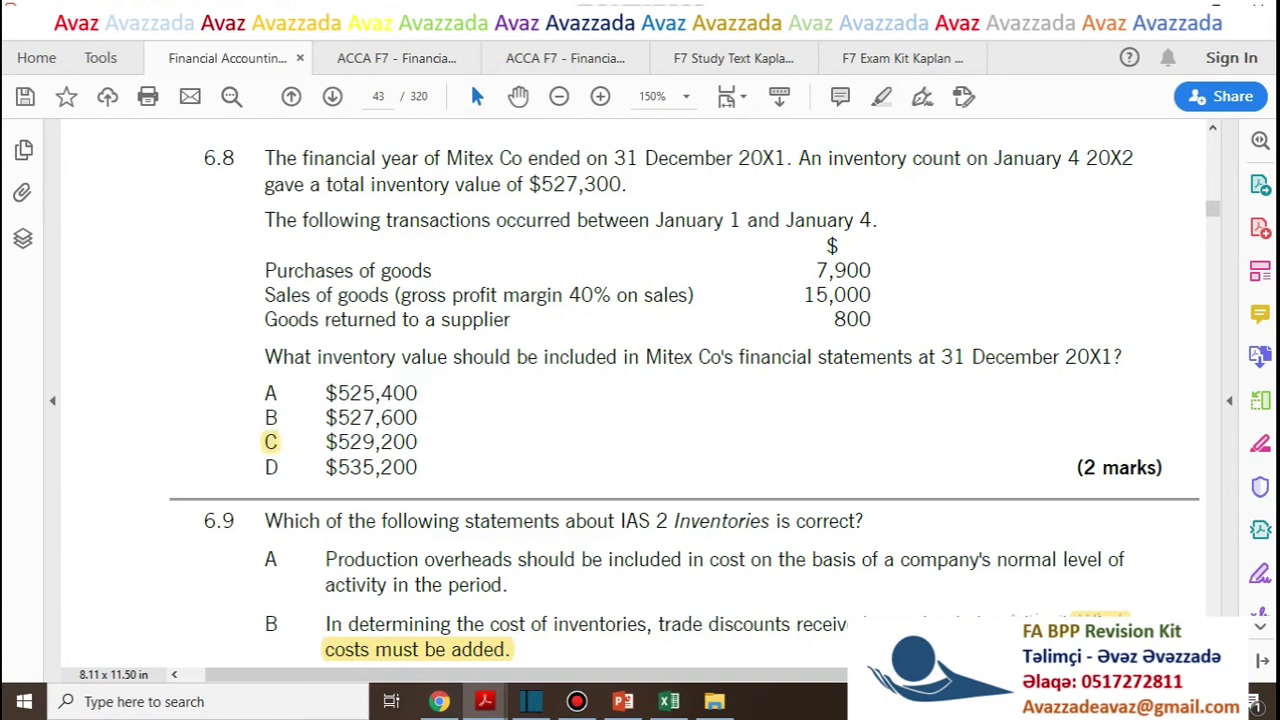
Read question 6.9's statements, examining the LIFO and weighted average cost wording in statement C
scroll(684, 376, "down", 3)
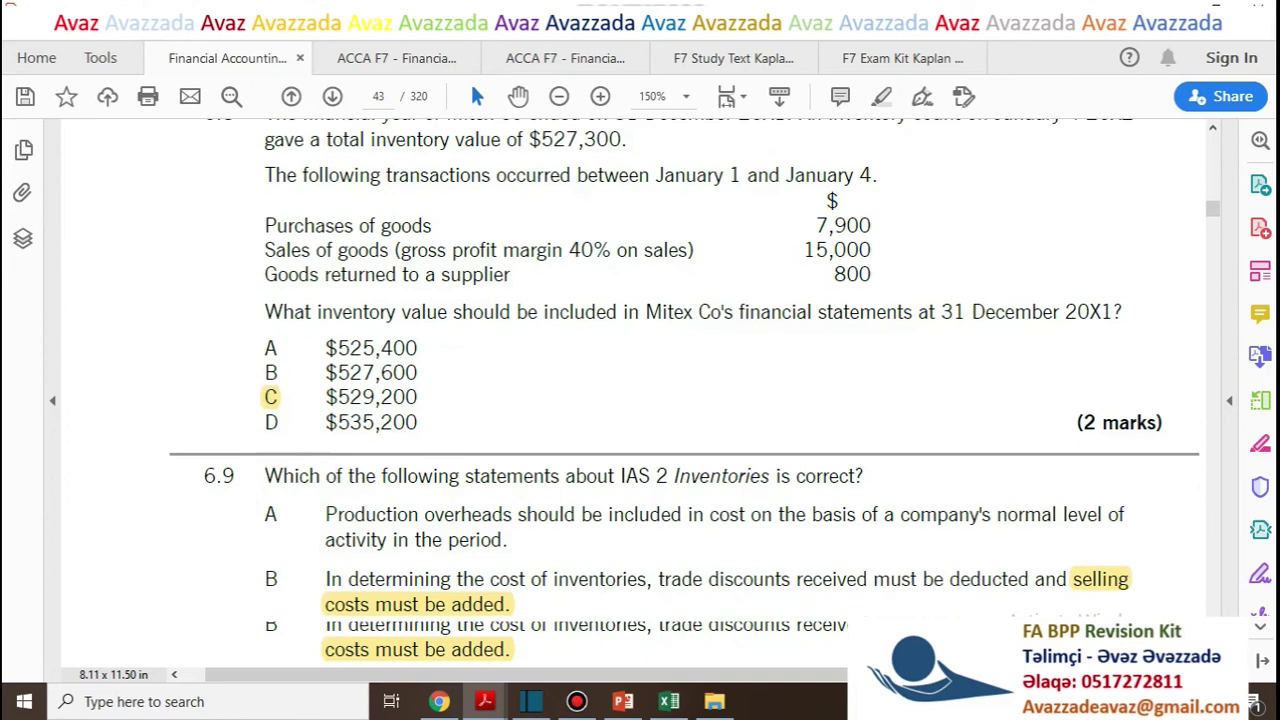
scroll(684, 376, "down", 1)
scroll(684, 376, "down", 1)
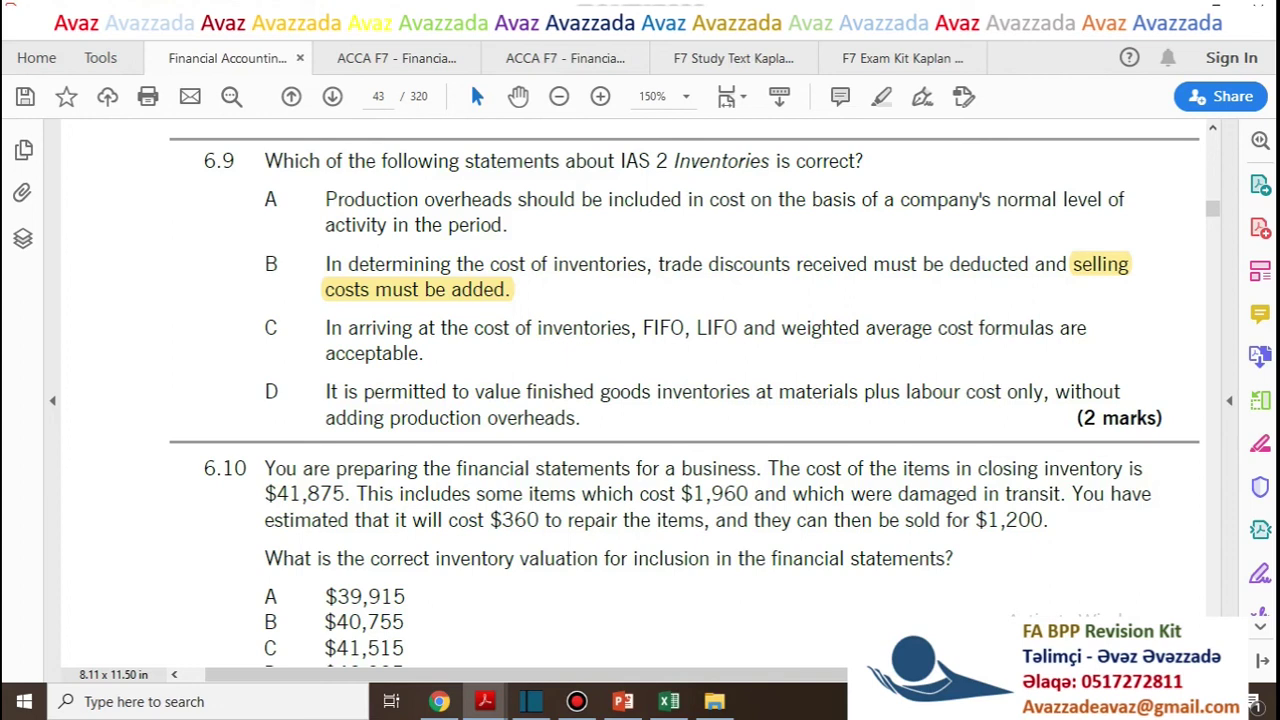
left_click_drag(696, 328, 737, 328)
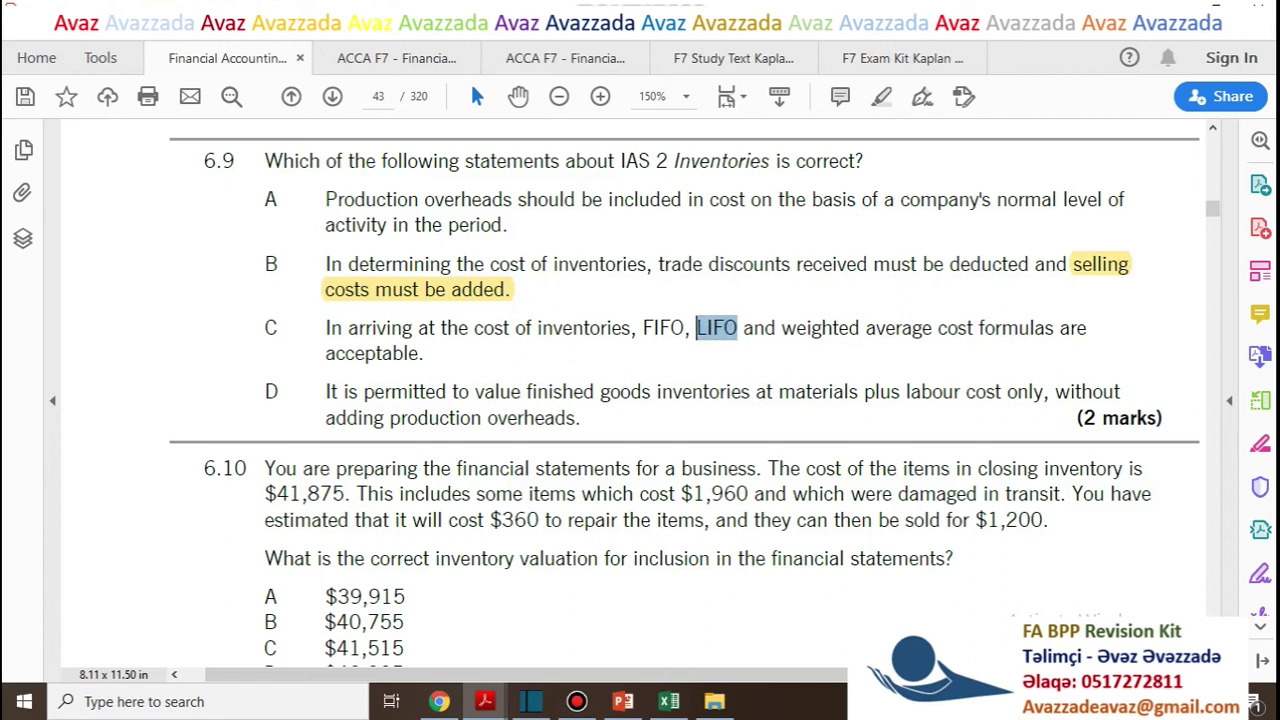
left_click(738, 328)
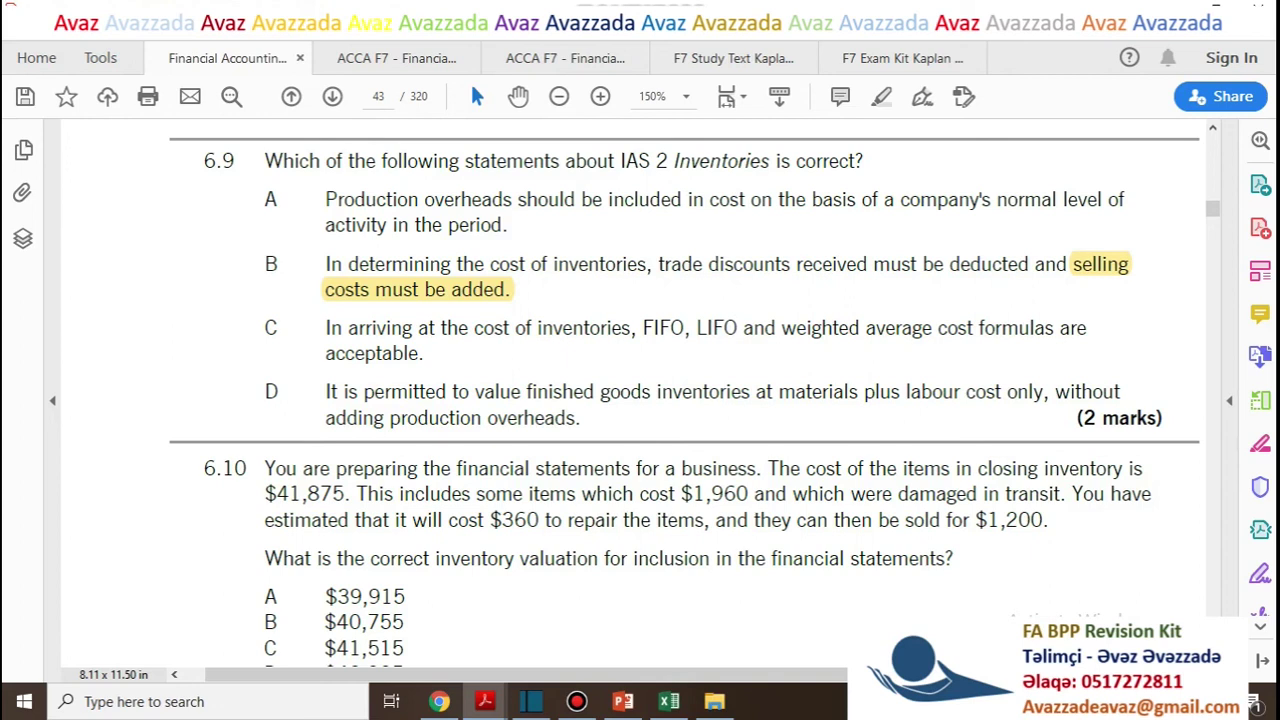
left_click_drag(781, 328, 1001, 328)
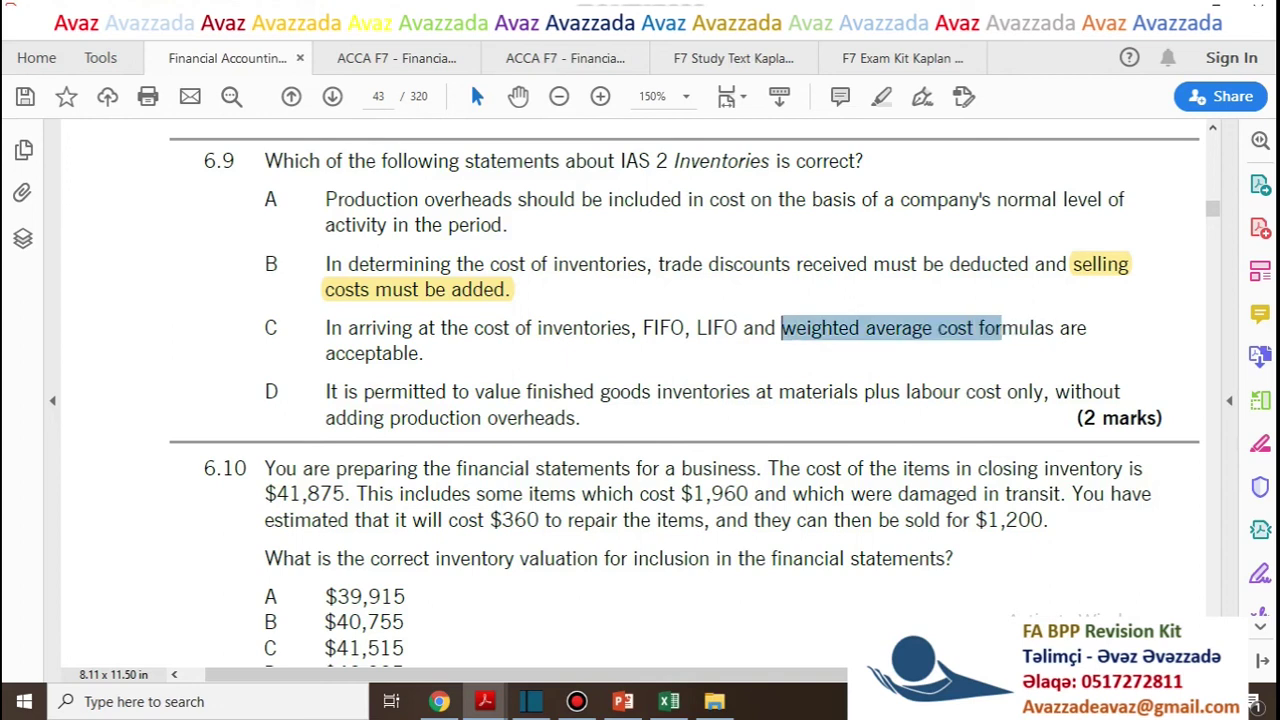
left_click(1002, 328)
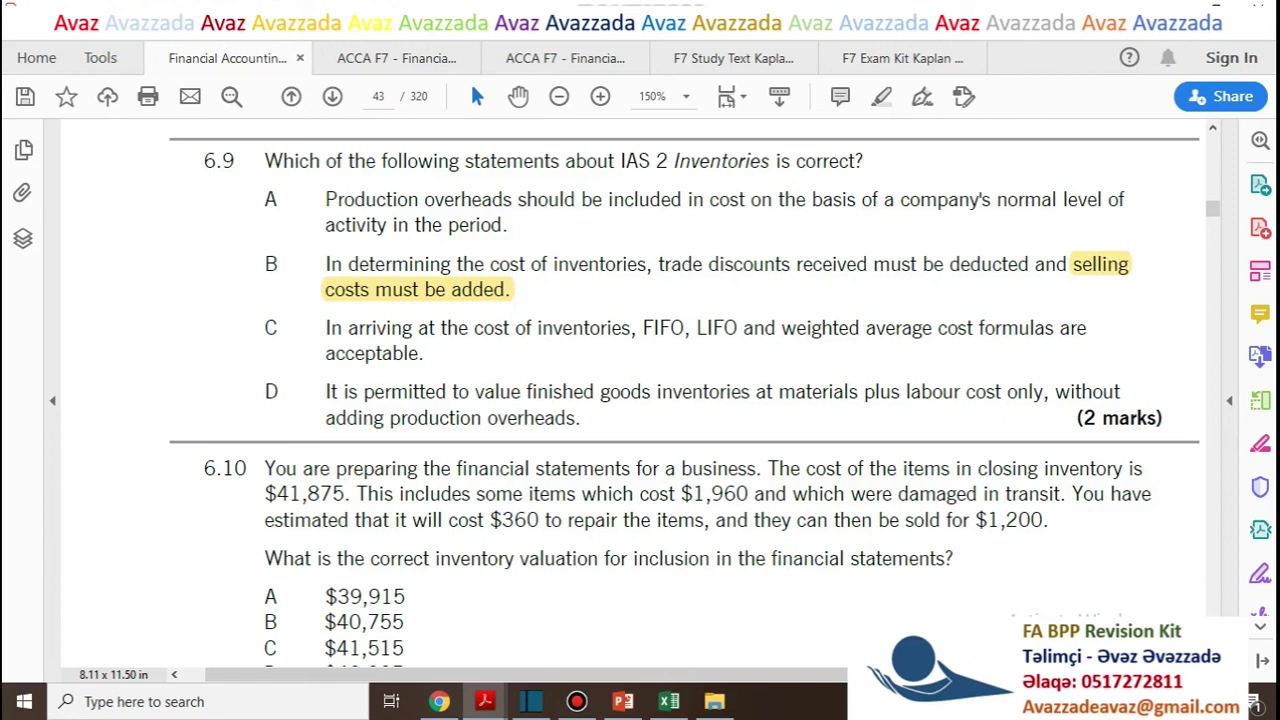
Highlight option letter A as the answer to question 6.9
left_click(278, 392)
double_click(274, 199)
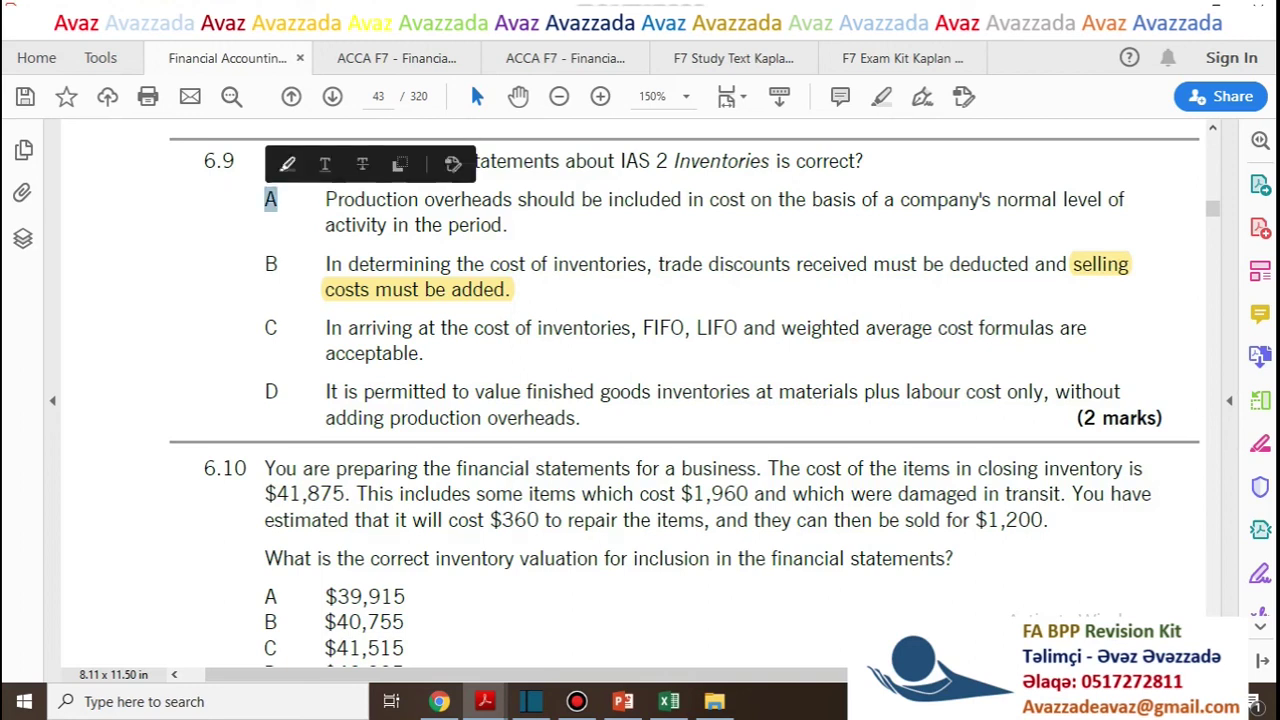
left_click(288, 164)
Read question 6.10 and compare its cost, selling price and repair cost with B1:B3 on the BPP 6.10 sheet in Excel
scroll(640, 400, "down", 1)
scroll(684, 400, "down", 5)
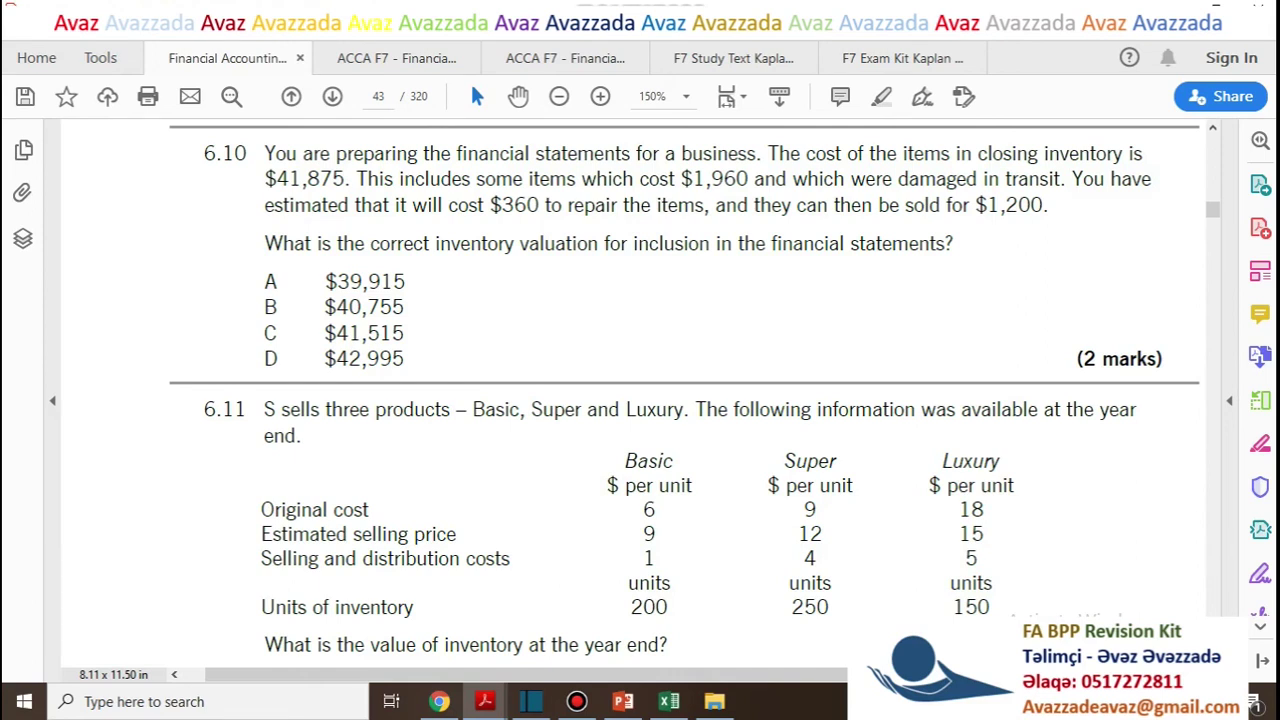
key("alt+Tab")
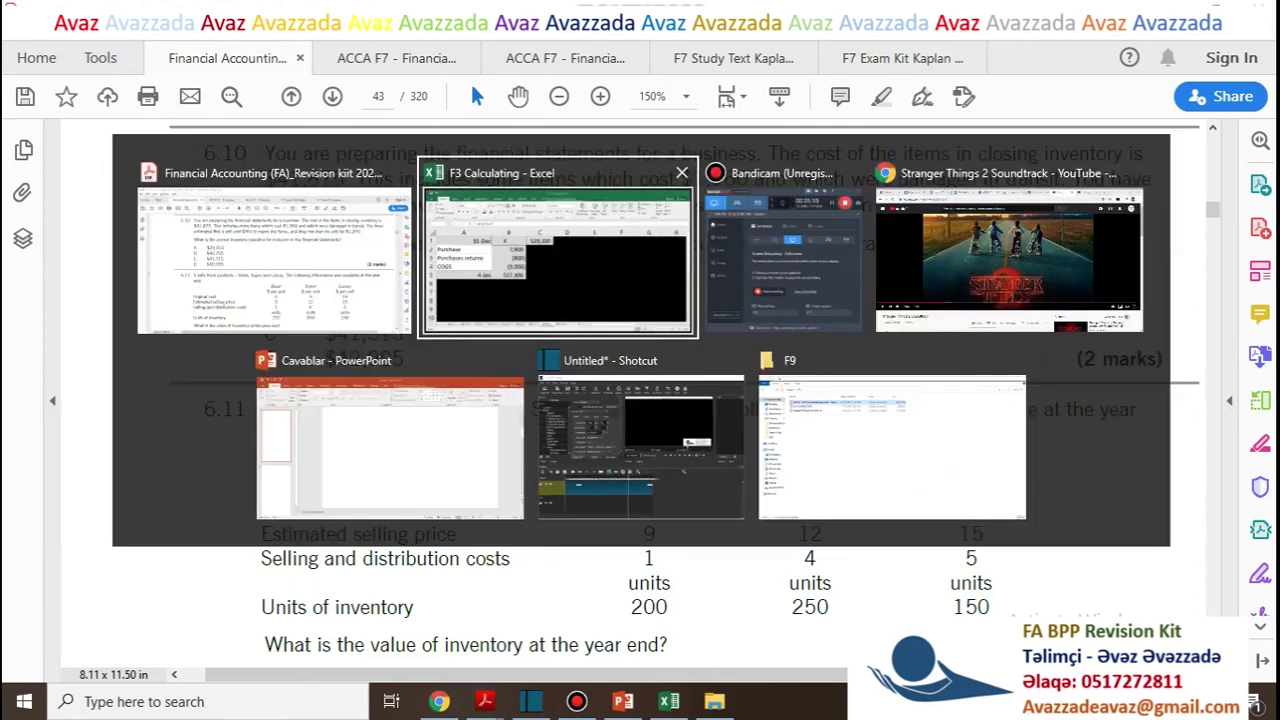
key("ctrl+Page_Down")
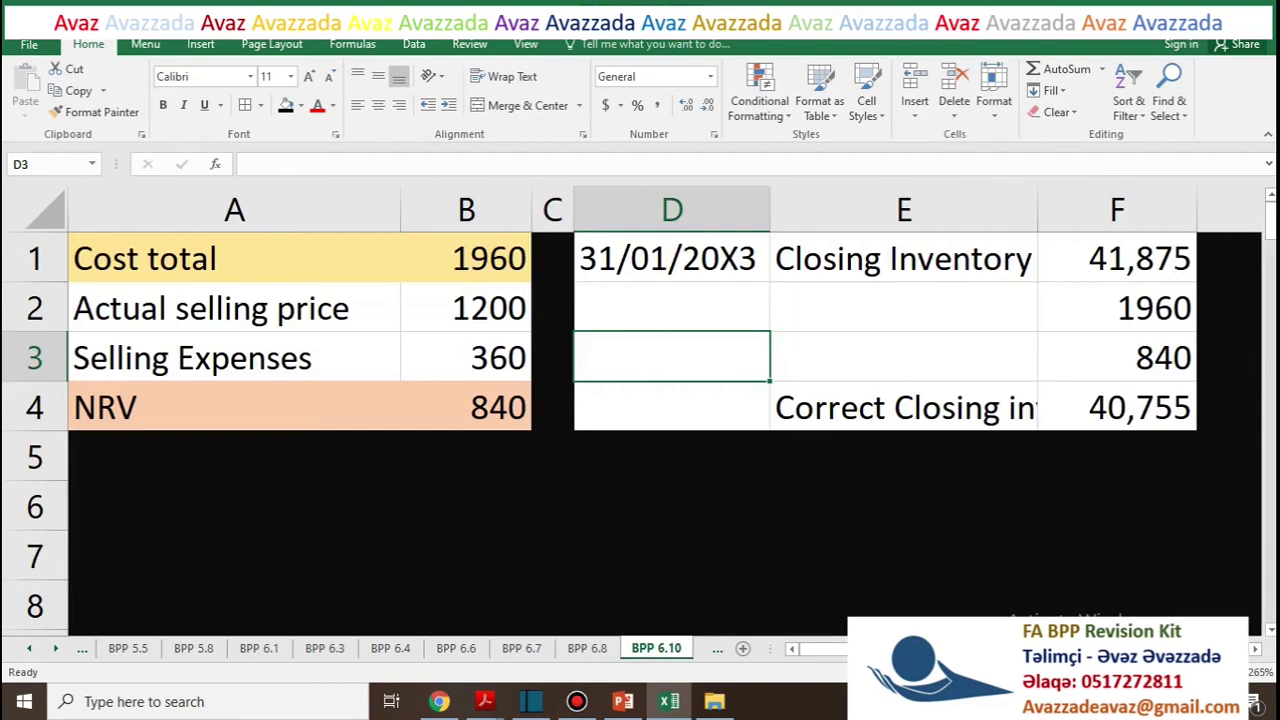
key("ctrl+Home")
key("Right")
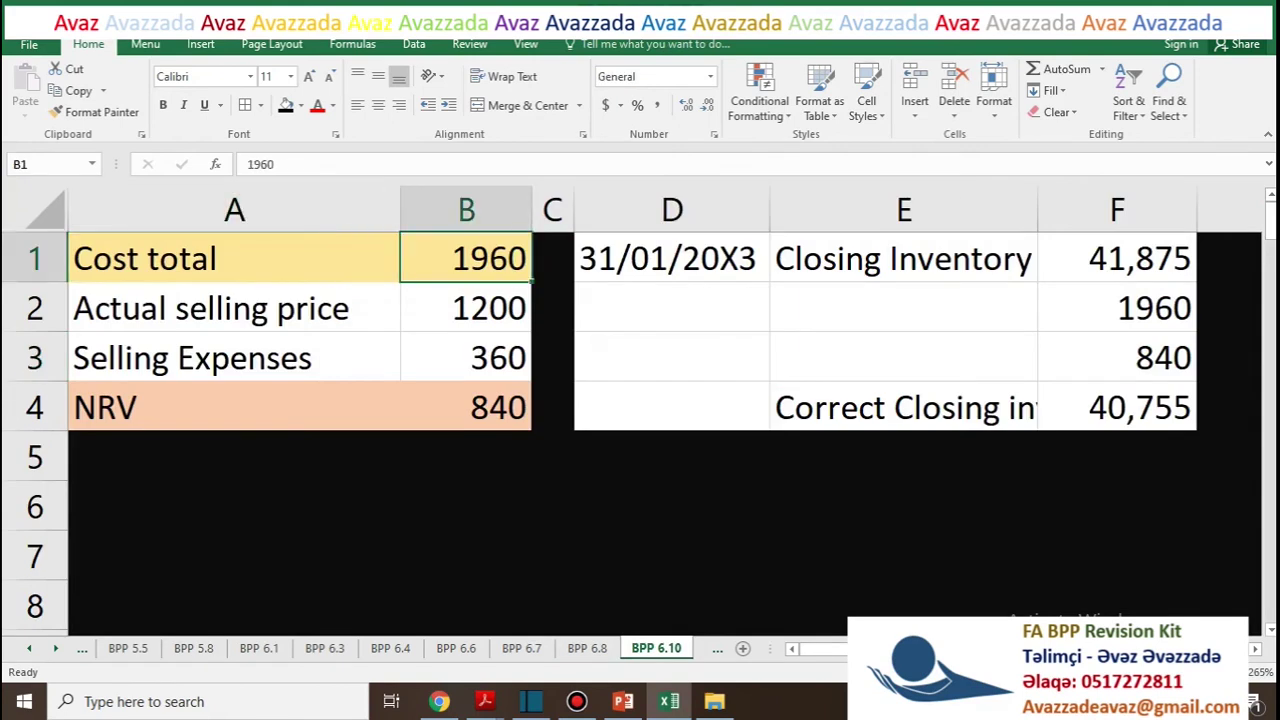
key("alt+Tab")
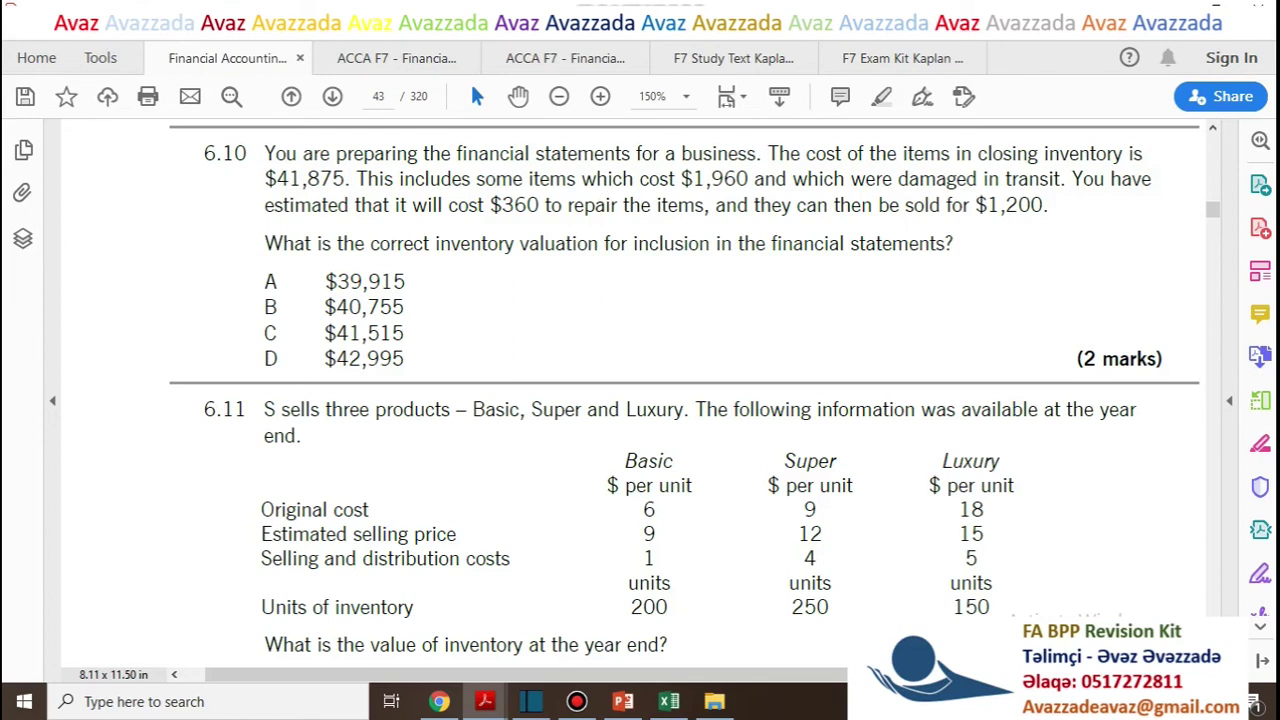
key("alt+Tab")
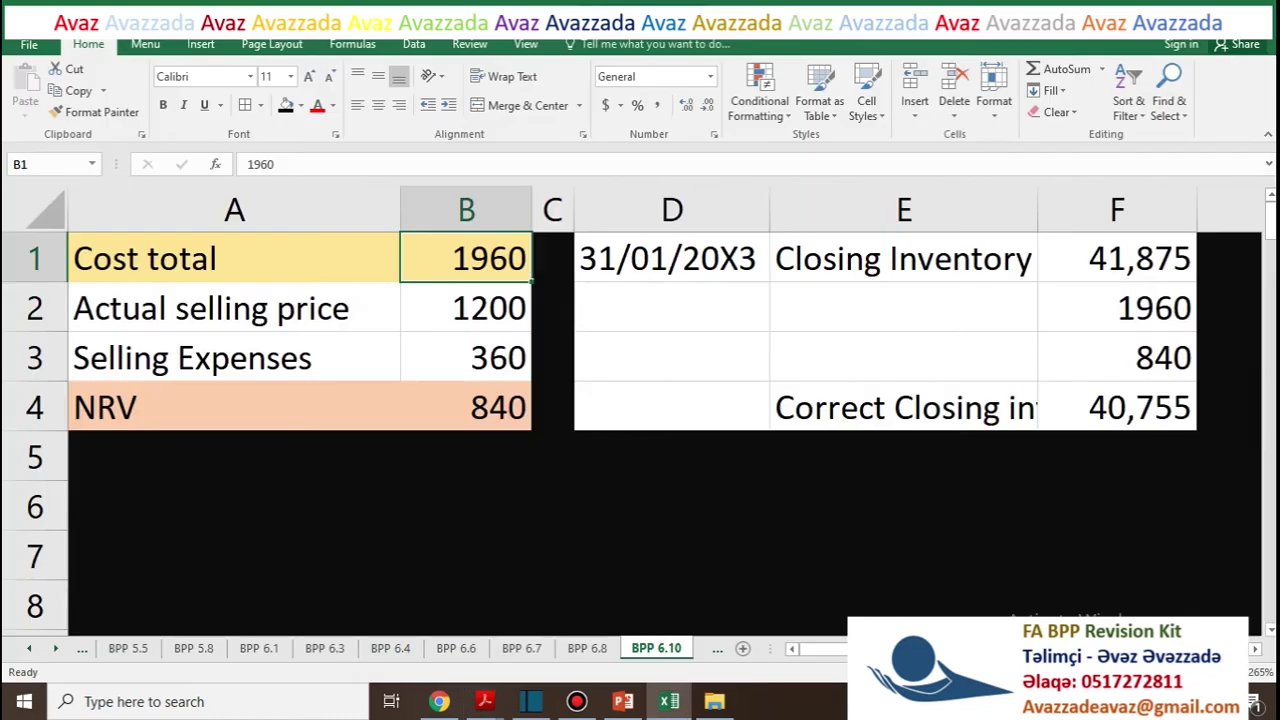
key("Down")
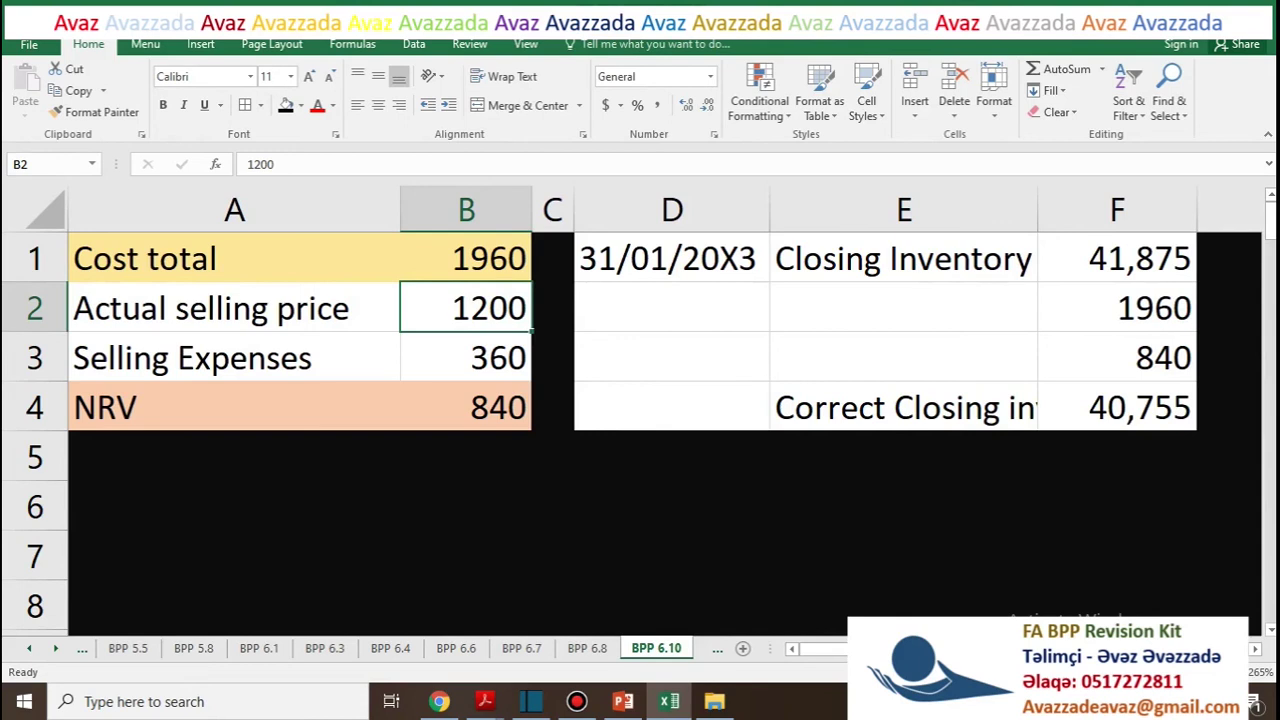
key("alt+Tab")
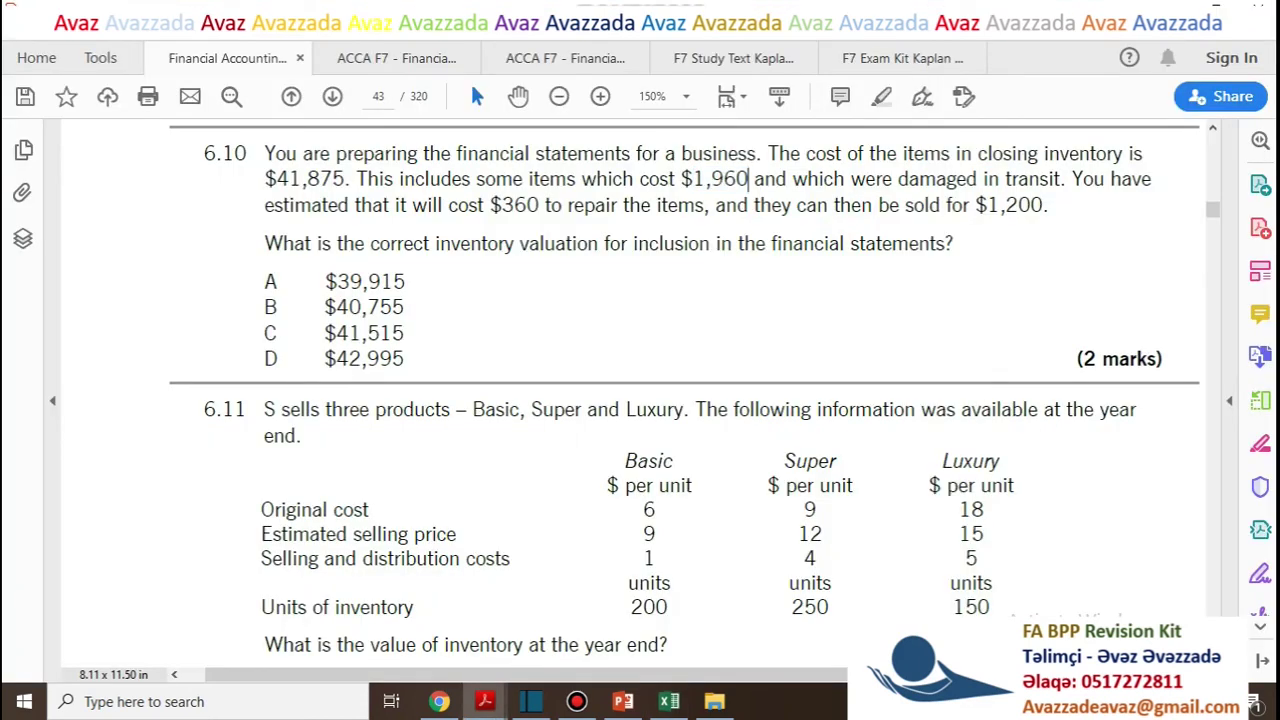
key("alt+Tab")
key("Down")
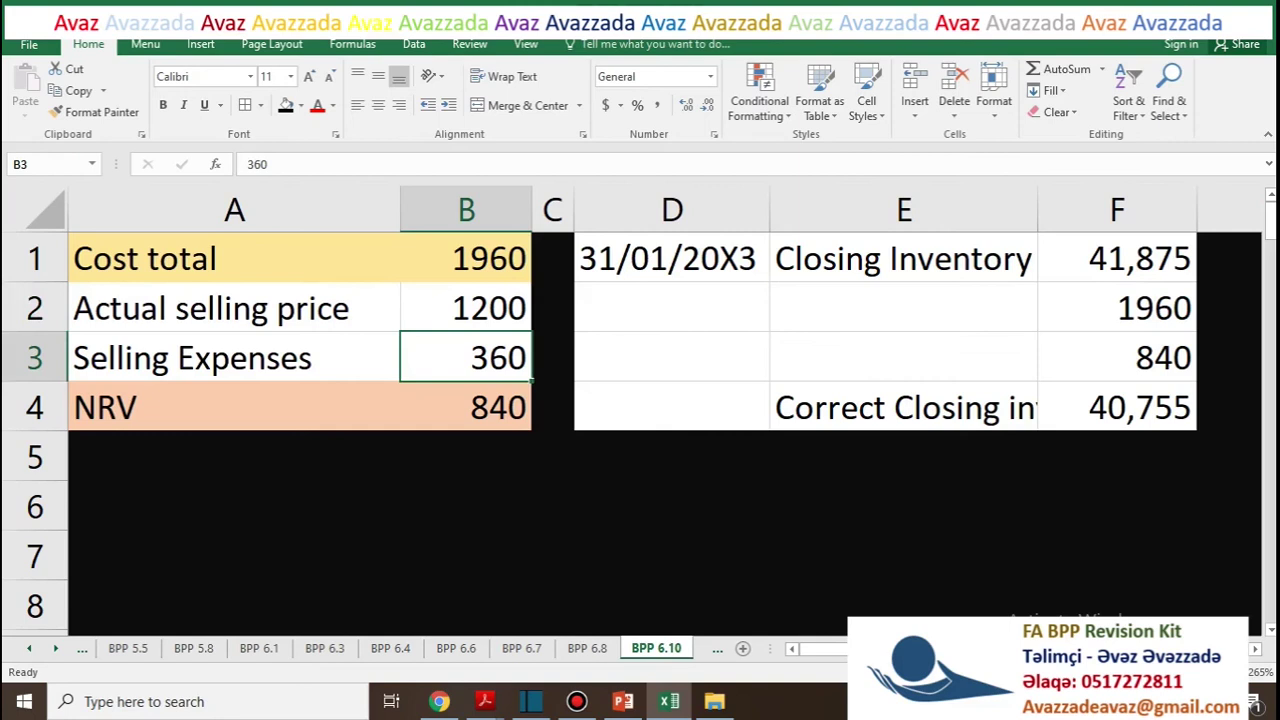
Examine the NRV calculation in B4 against the selling price, selling expenses and total cost in B1:B3
key("Down")
key("Left")
key("Right")
key("Up")
key("Up")
key("Down")
key("Down")
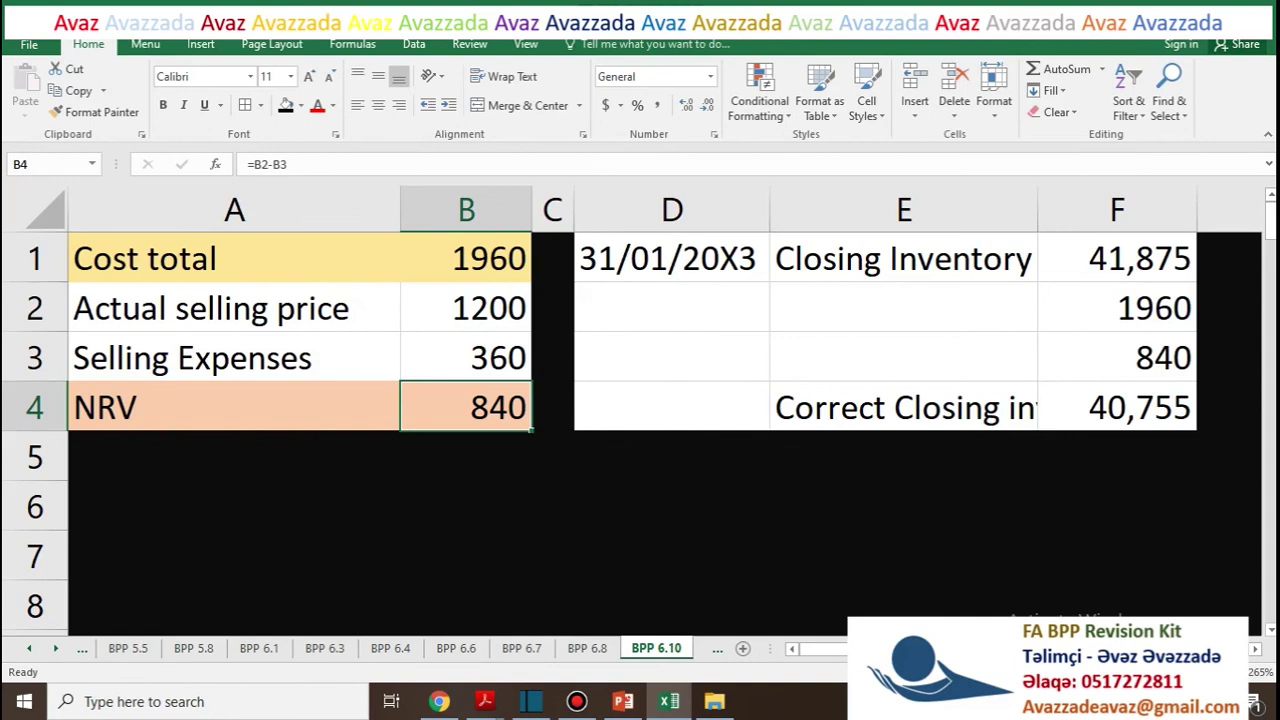
key("Up")
key("Up")
key("Up")
key("Down")
key("Down")
key("Down")
key("Up")
key("Up")
key("Up")
key("Down")
key("Down")
key("Down")
key("Up")
key("Up")
Trace the closing inventory correction through F1:F4, relating it to the total cost in B1 and the NRV in B4
left_click(1117, 259)
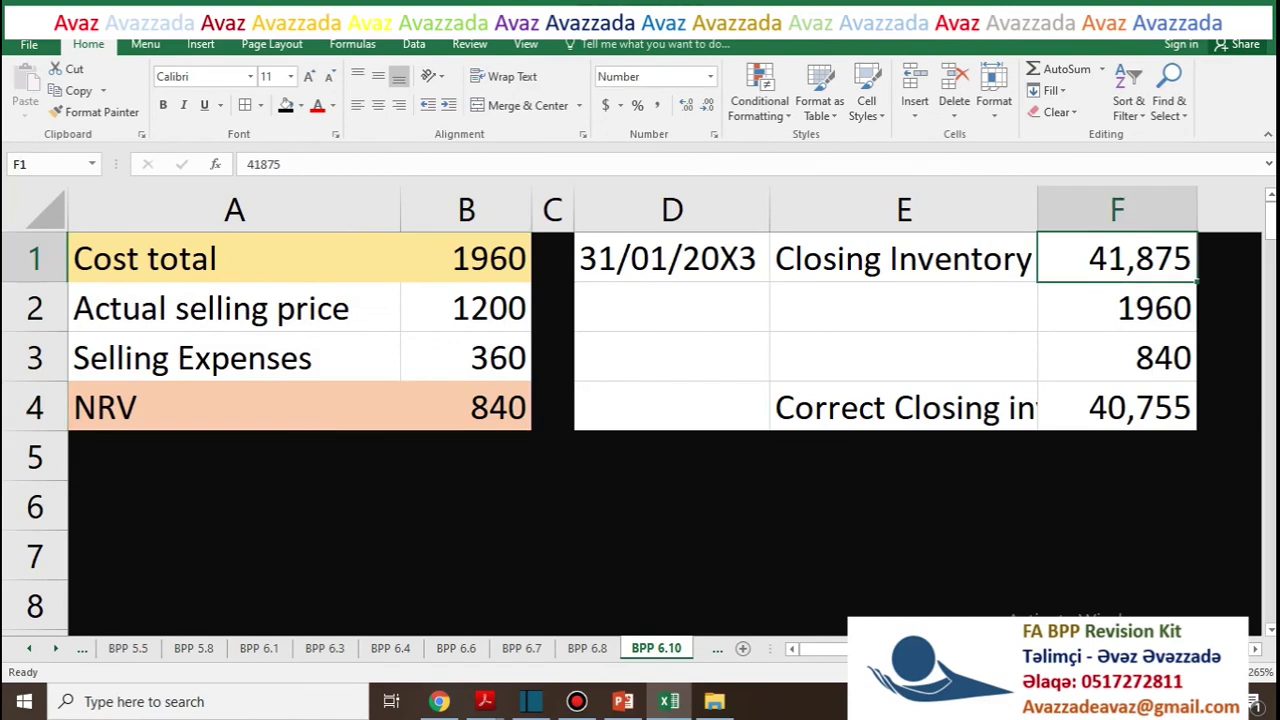
left_click(466, 259)
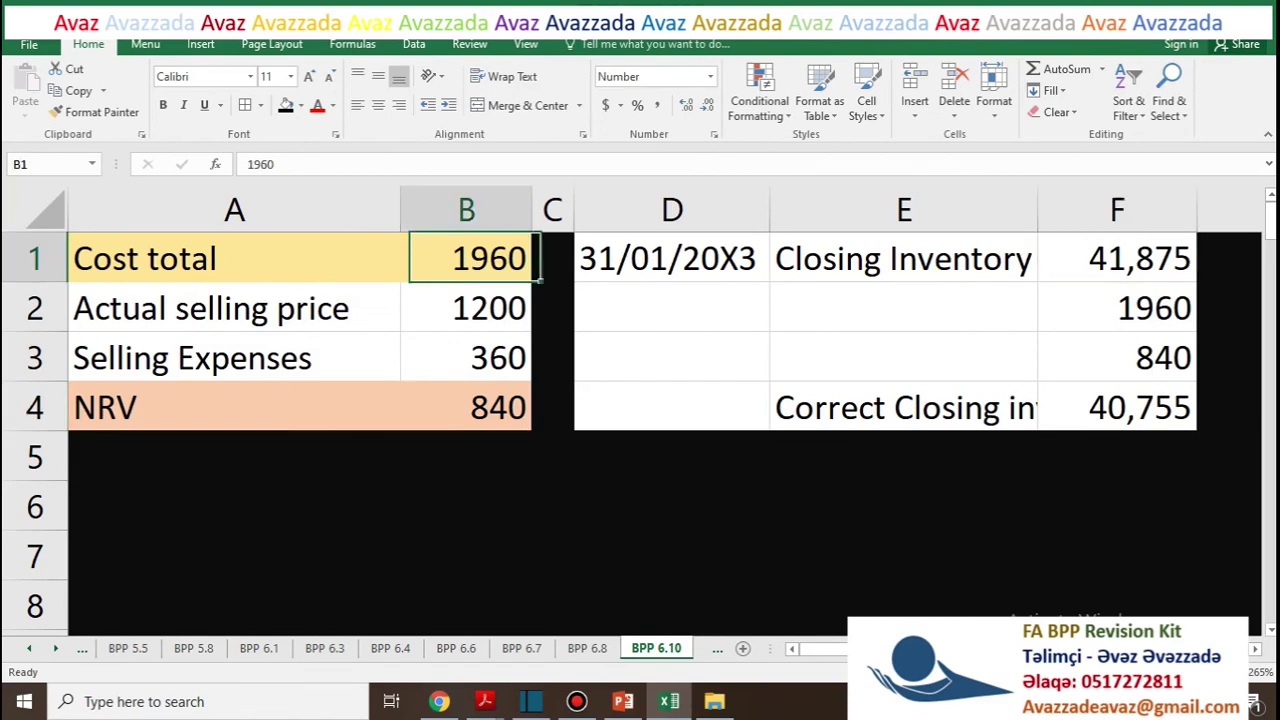
left_click(1117, 259)
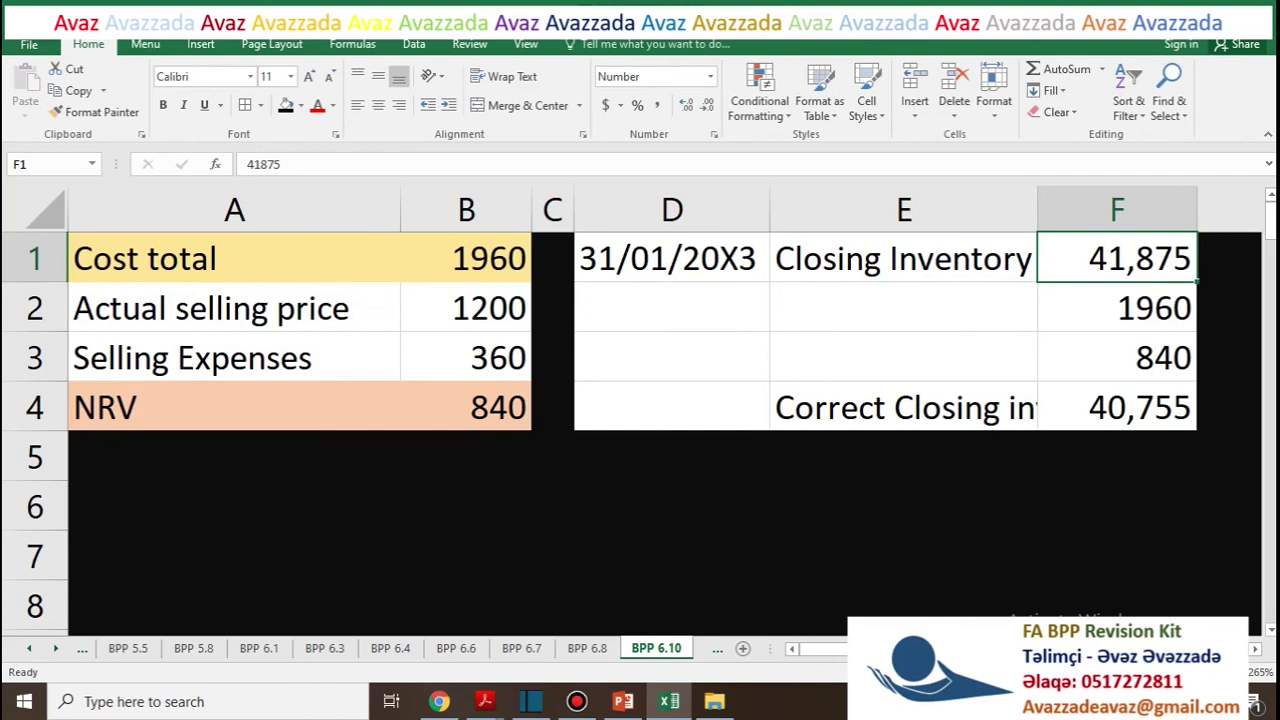
left_click(466, 259)
left_click(466, 408)
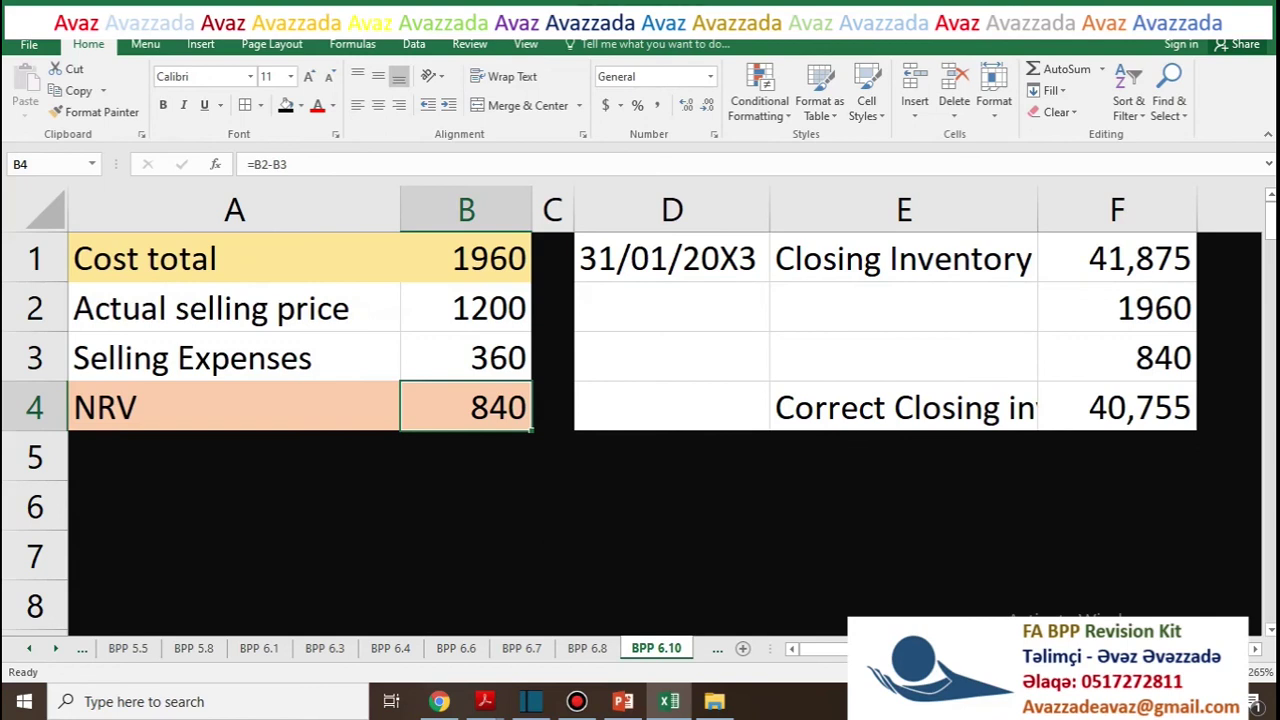
left_click(1117, 259)
left_click(1117, 308)
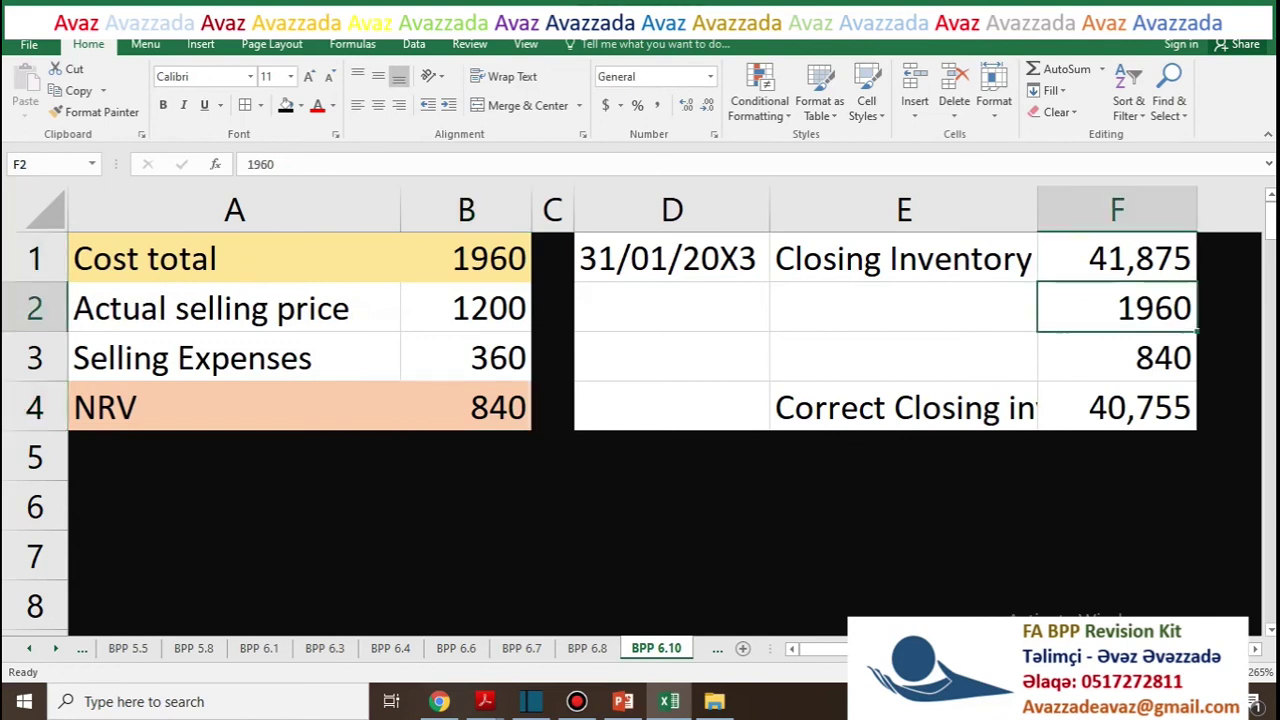
left_click(1117, 358)
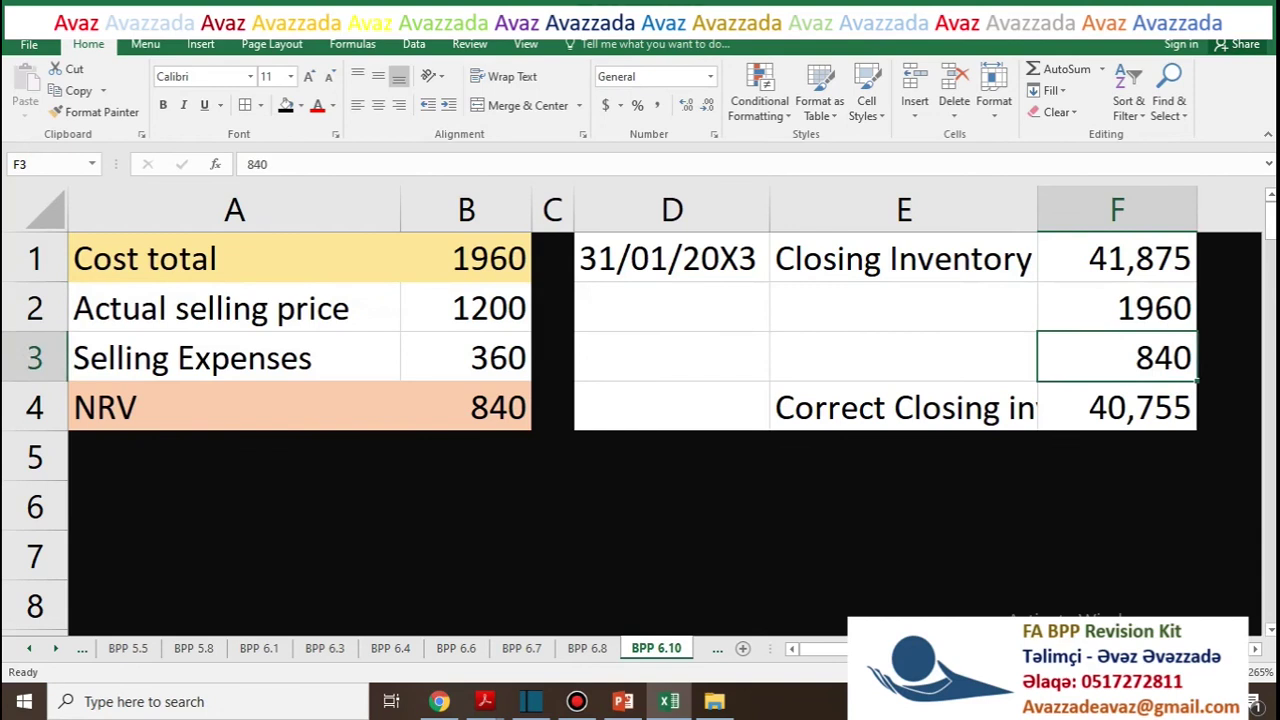
left_click(1117, 408)
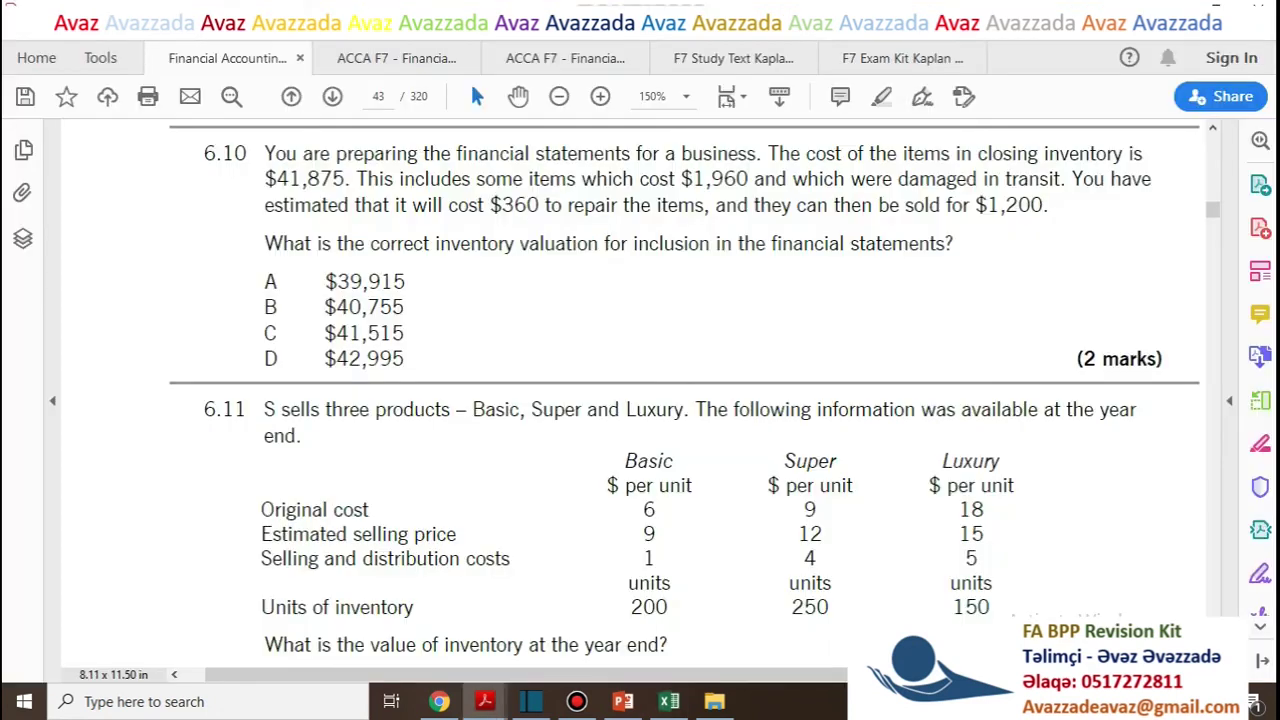
Highlight option letter B as the answer to question 6.10
double_click(271, 307)
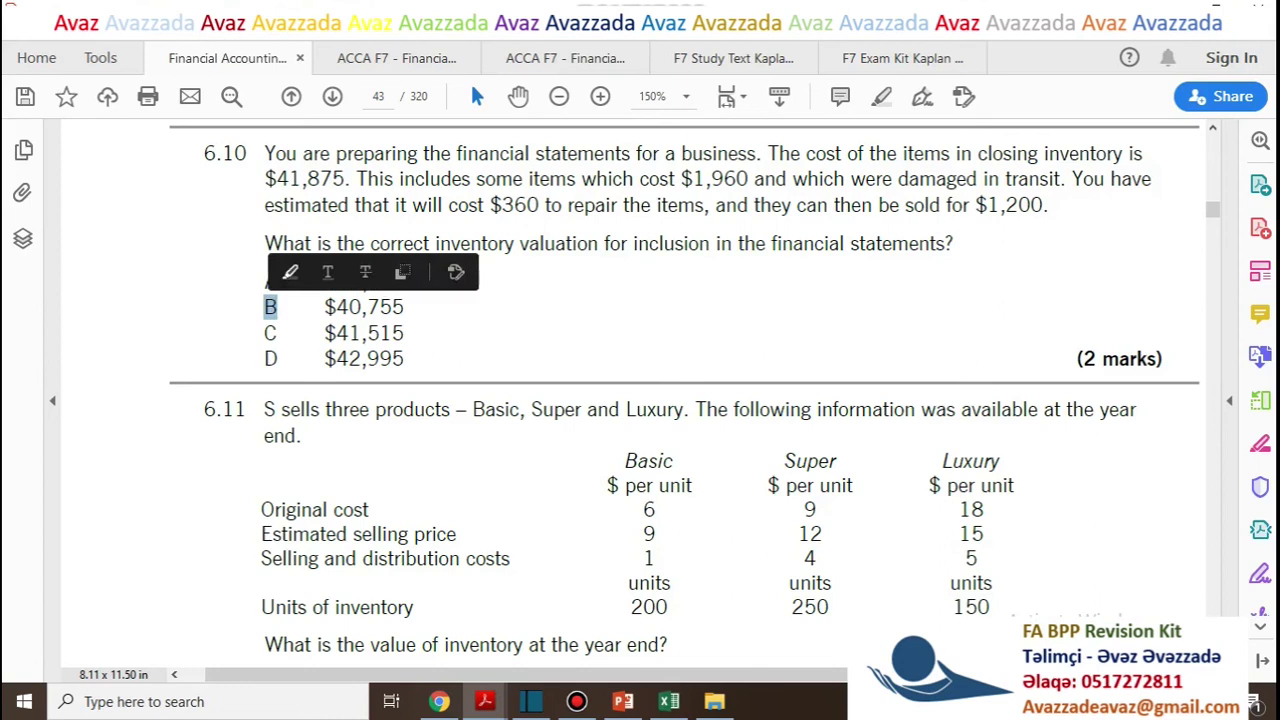
left_click(291, 272)
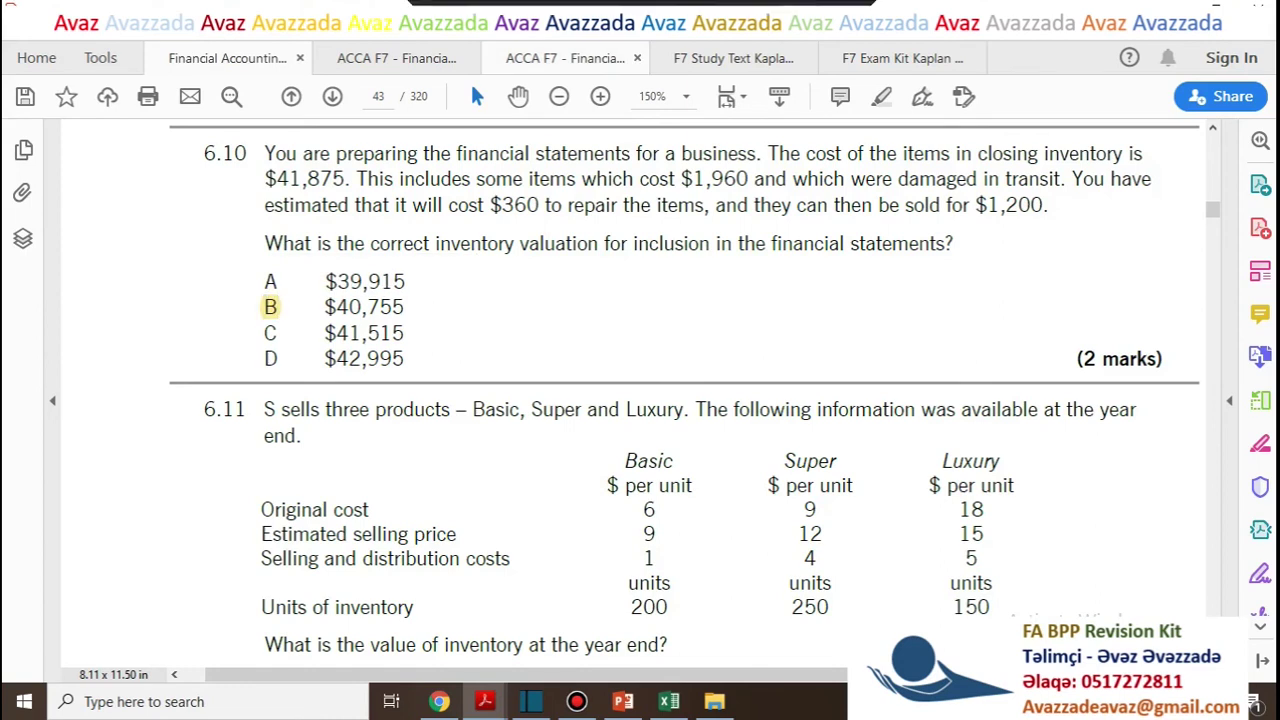
Examine the estimated selling price and the selling and distribution costs of Basic, Super and Luxury in question 6.11
scroll(640, 400, "down", 2)
scroll(640, 400, "down", 3)
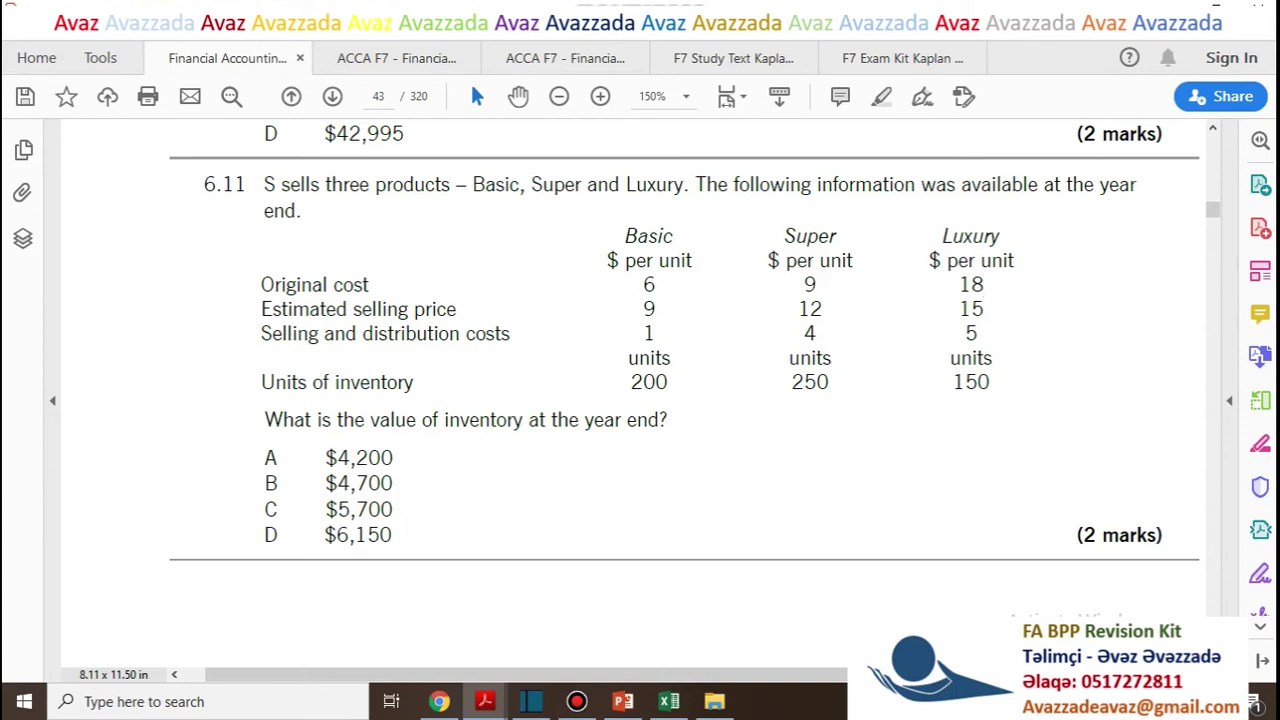
left_click(415, 309)
left_click(656, 309)
left_click(823, 309)
left_click(984, 309)
left_click(664, 237)
left_click(656, 309)
left_click(510, 333)
left_click(978, 333)
left_click(399, 309)
Read the original cost per unit and the units of inventory for all three products in question 6.11
left_click(670, 261)
left_click(363, 285)
left_click(670, 261)
left_click(842, 261)
left_click(655, 285)
left_click(816, 285)
left_click(984, 285)
left_click(669, 383)
left_click(829, 383)
left_click(990, 383)
Switch to Excel, open the BPP 6.11 sheet and review the costs, prices and units in rows 3 to 6
key("alt+Tab")
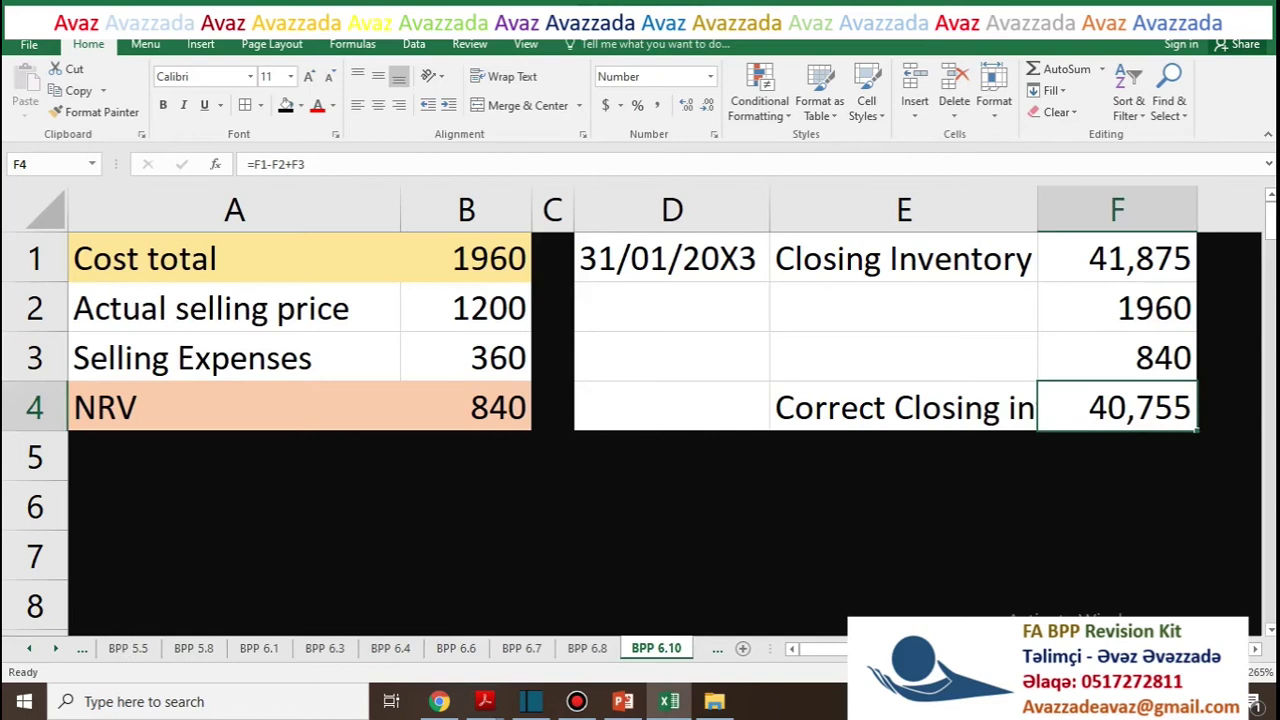
key("ctrl+Page_Down")
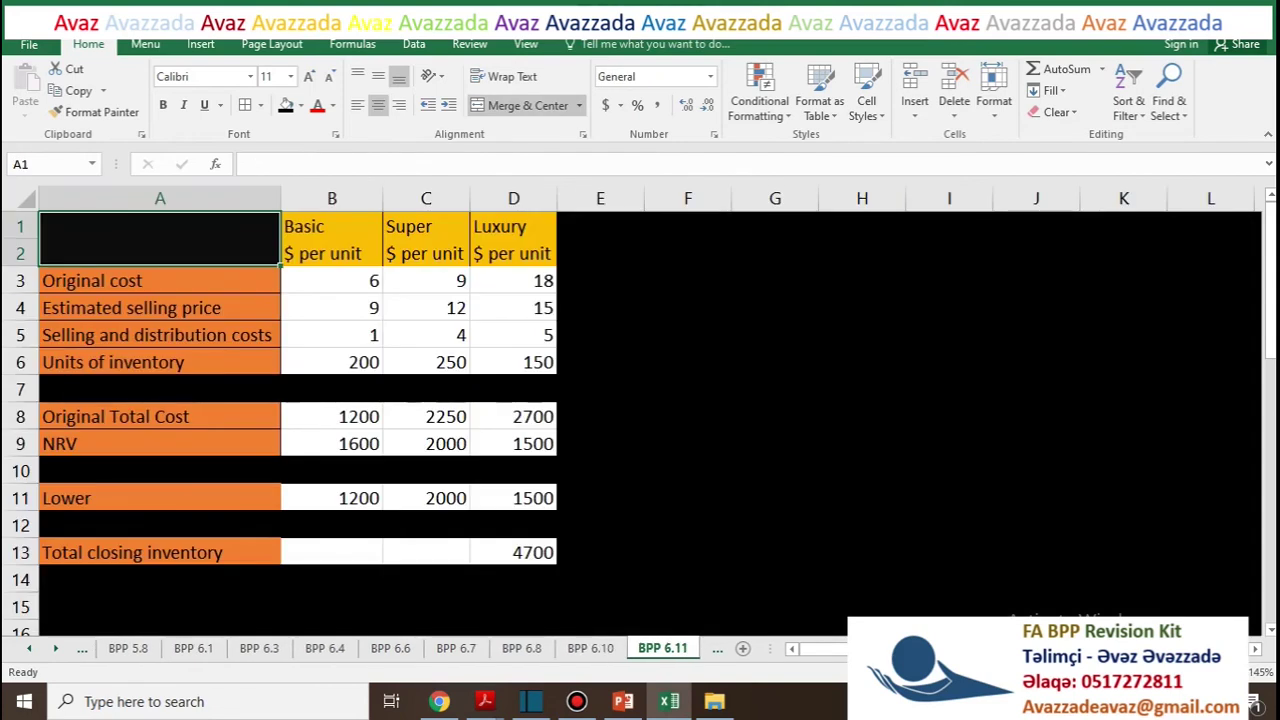
key("Tab")
key("Tab")
key("Tab")
key("Return")
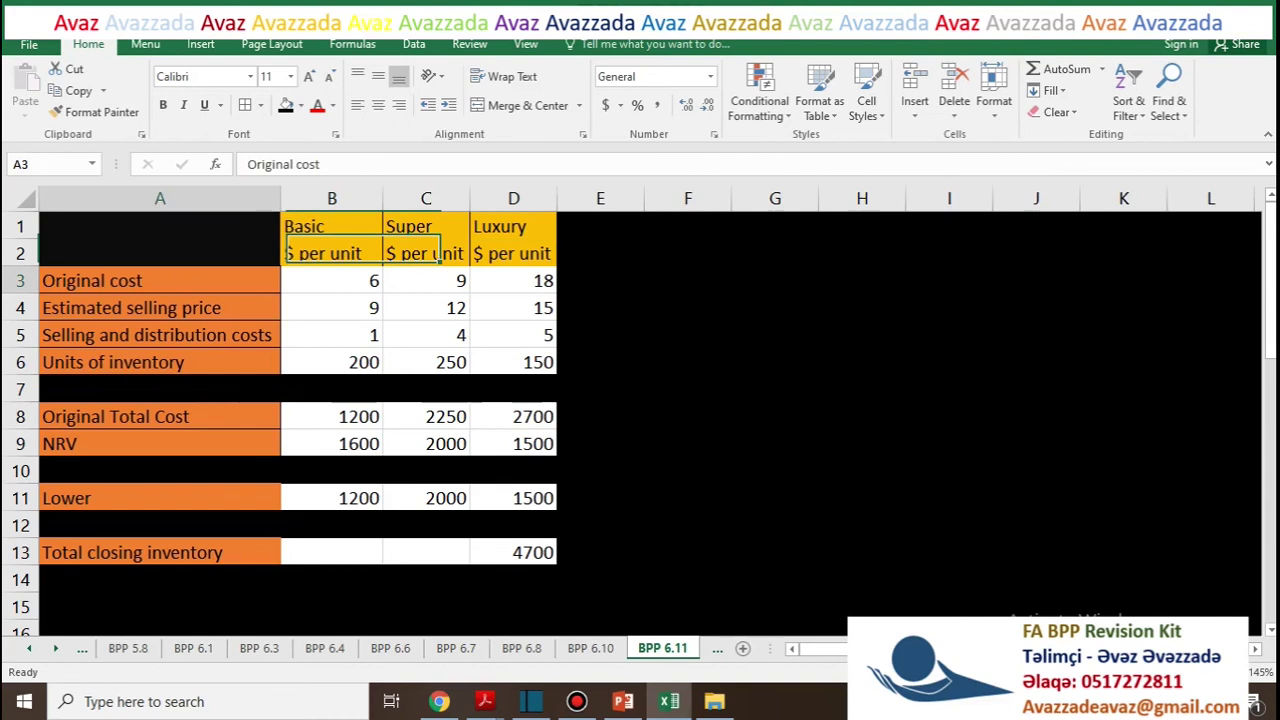
key("Right")
key("Down")
key("Right")
key("Right")
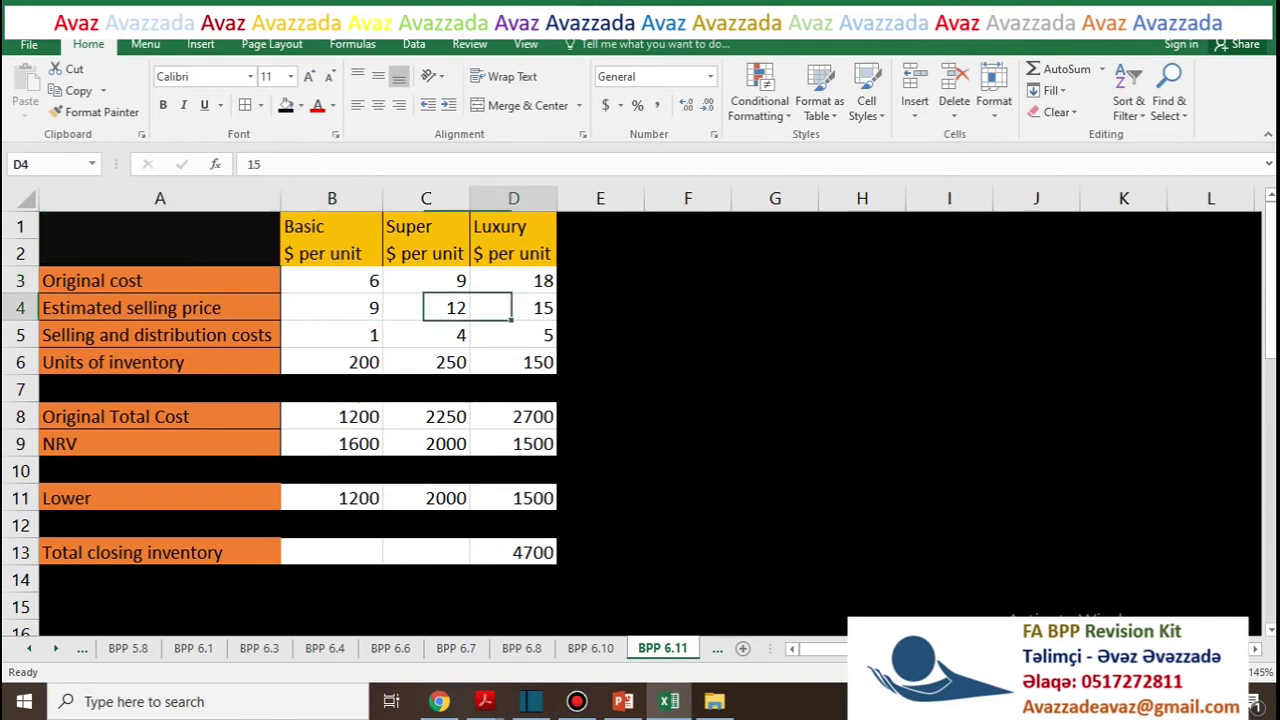
key("Return")
key("Tab")
key("Tab")
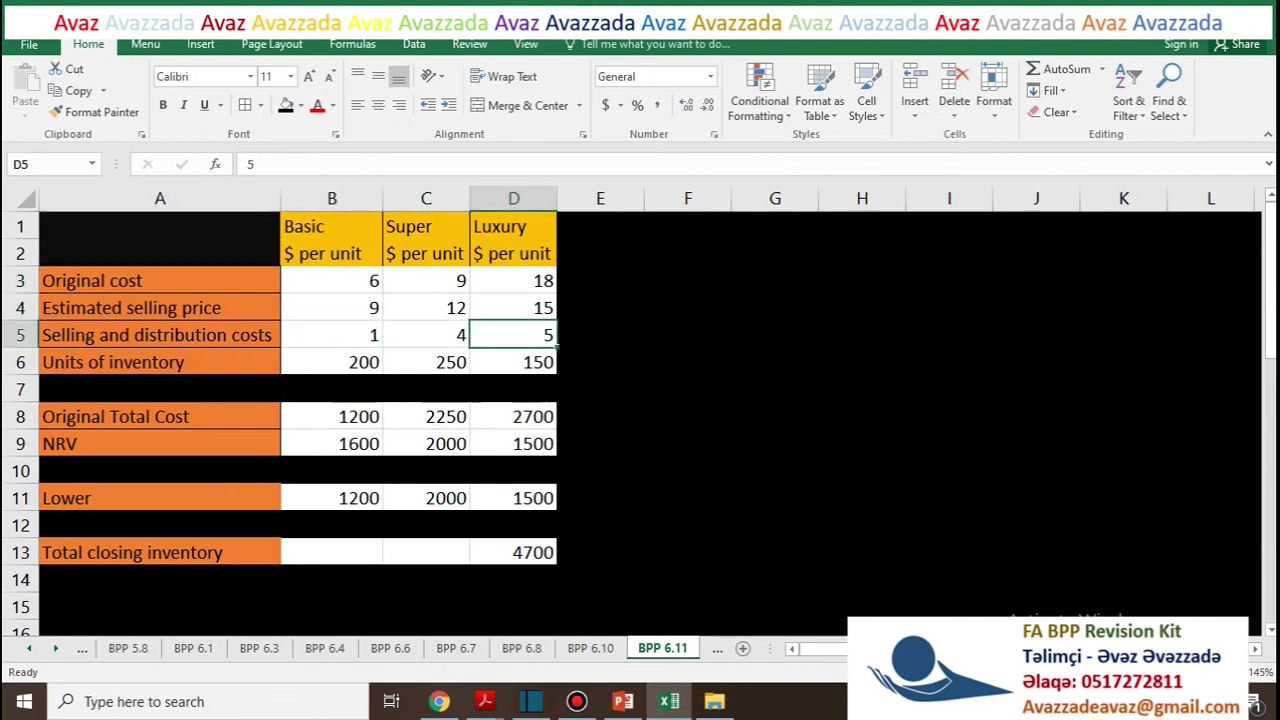
key("Return")
key("Tab")
key("Tab")
key("Tab")
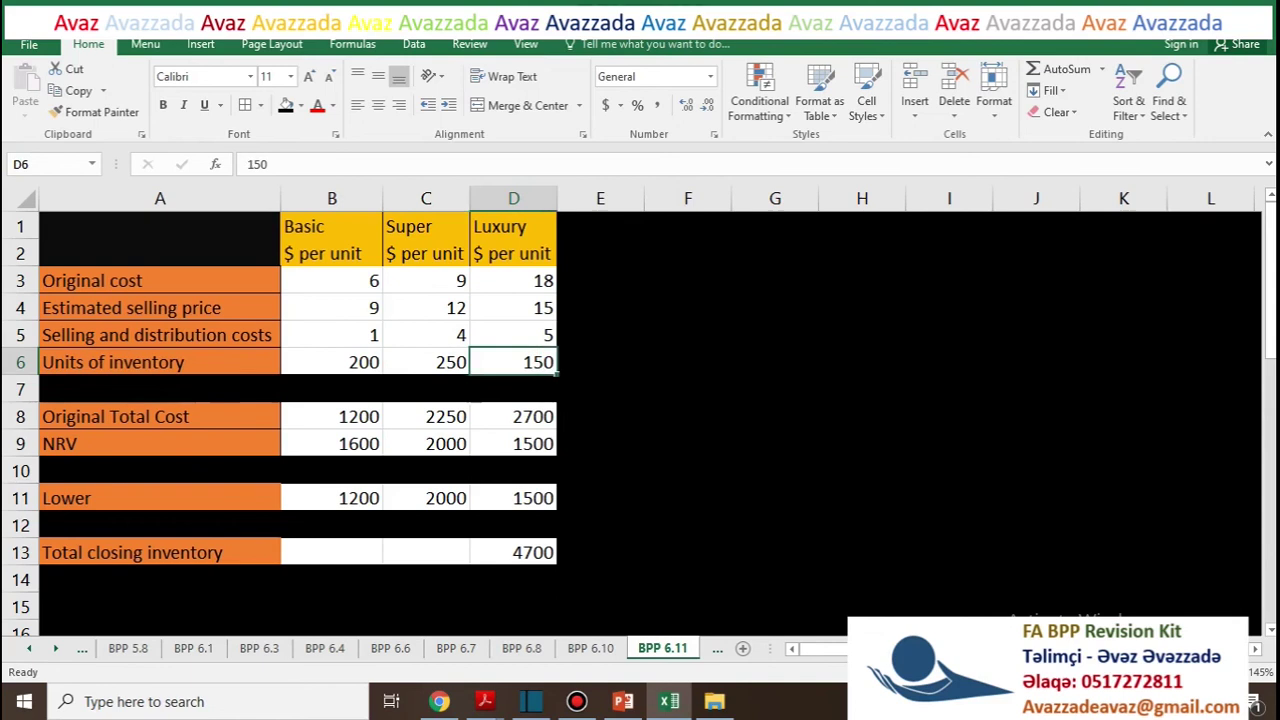
Trace the original total costs in B8:D8 back to each product's original cost in row 3 and units in row 6
key("Return")
key("Return")
key("Tab")
key("shift+Tab")
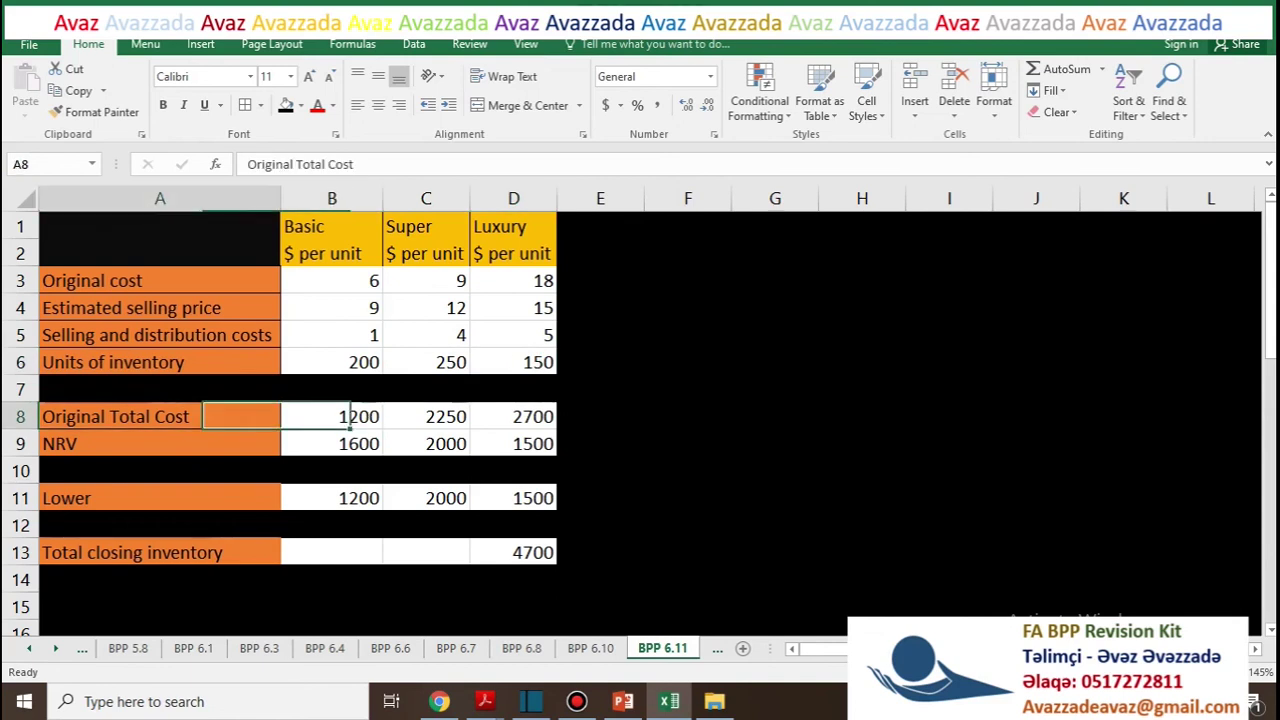
key("Tab")
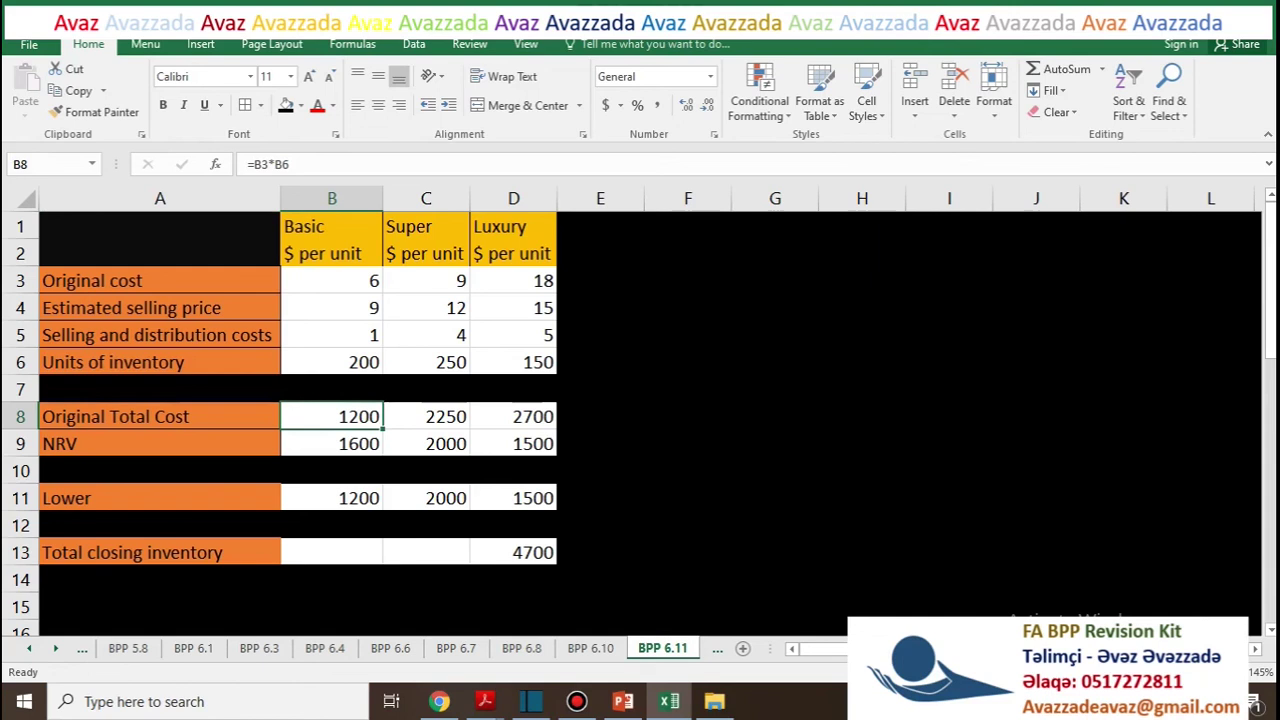
left_click(331, 281)
left_click(331, 362)
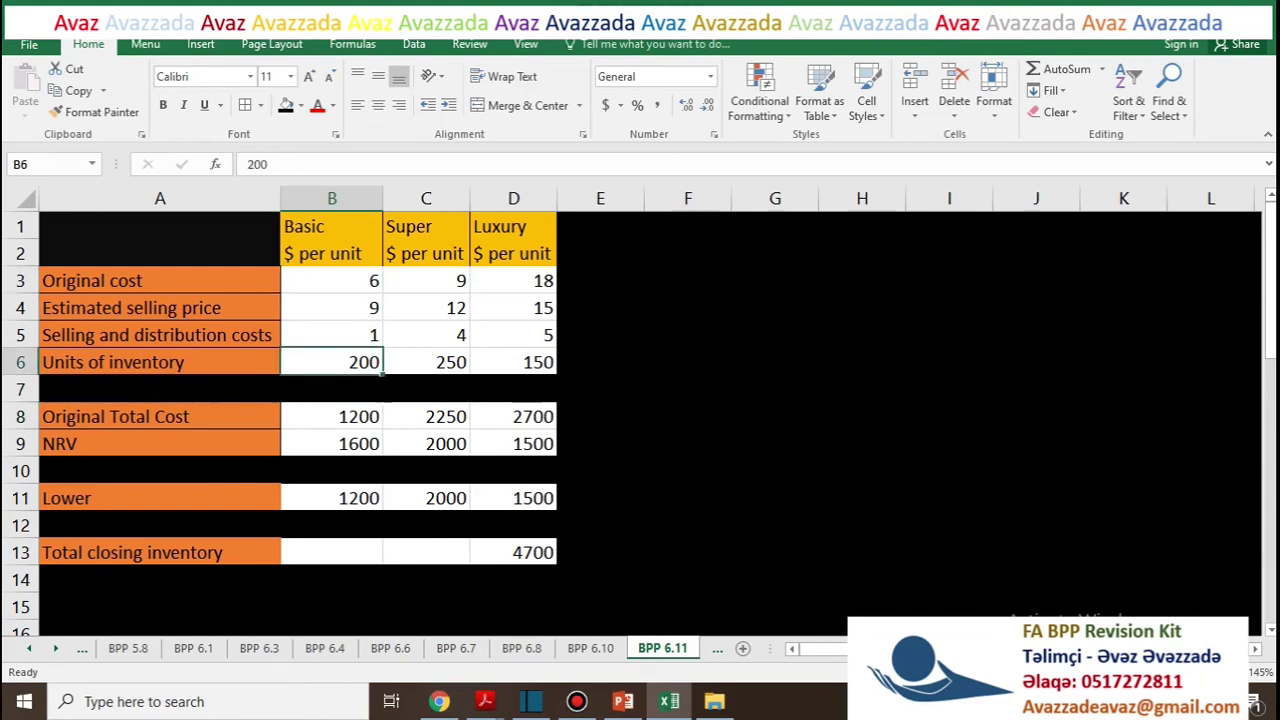
left_click(332, 416)
left_click(332, 389)
left_click(426, 281)
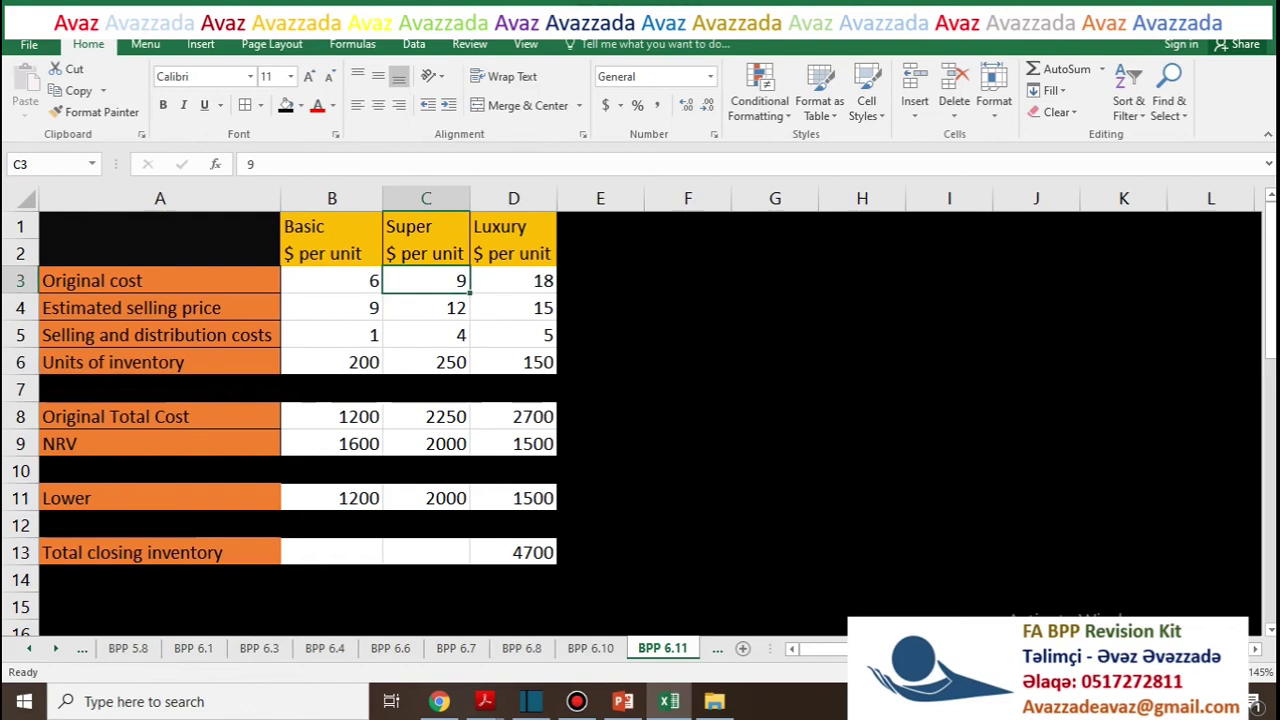
left_click(426, 362)
left_click(426, 416)
left_click(513, 281)
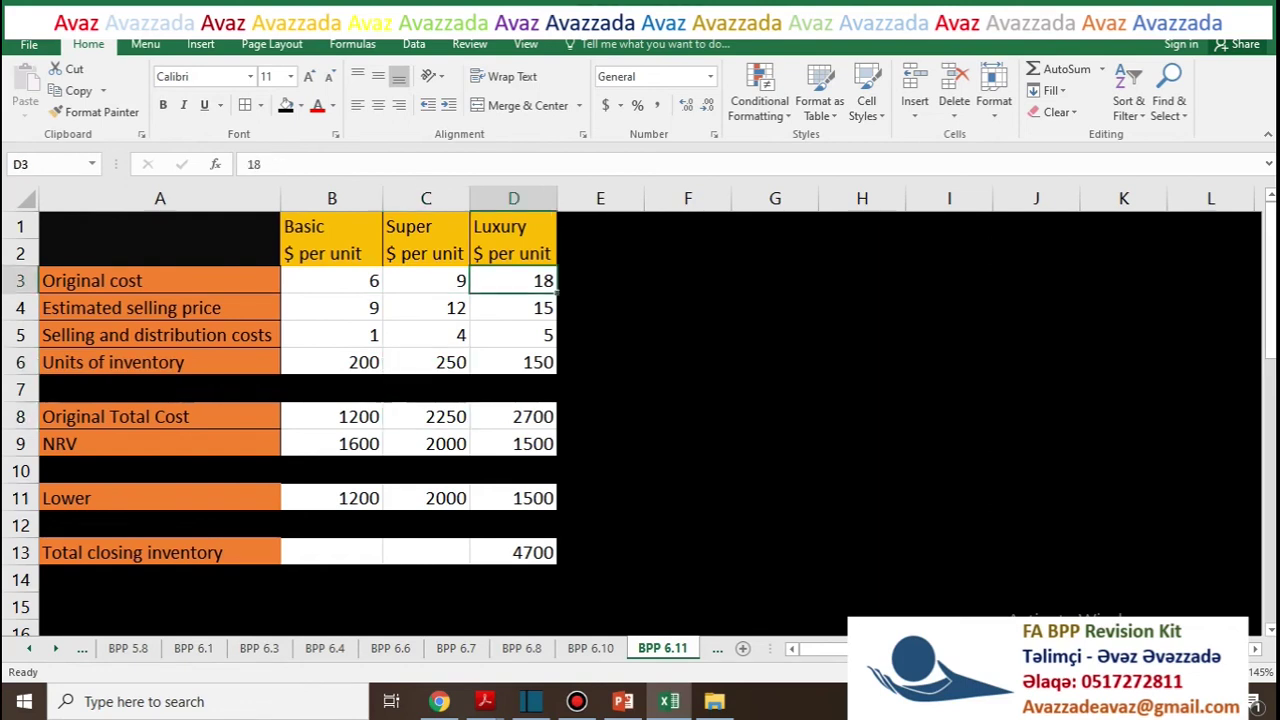
left_click(513, 362)
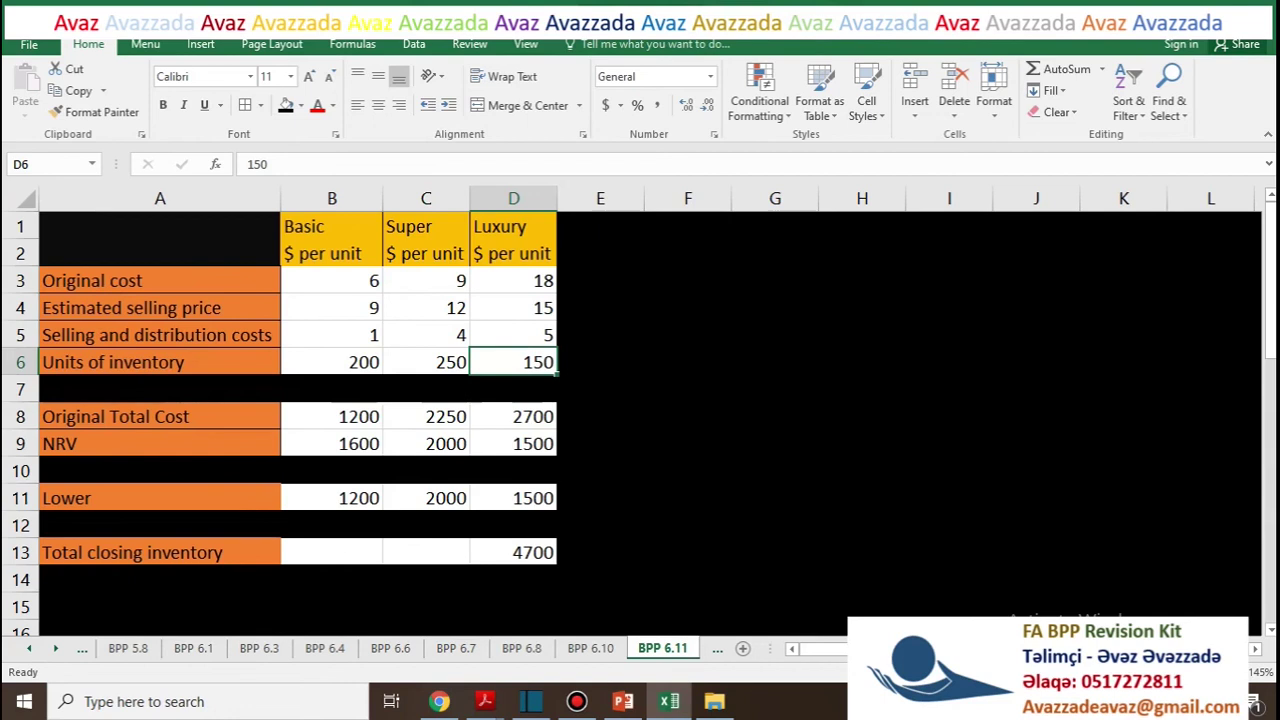
Examine the NRV calculations in B9:D9 against the selling prices, selling and distribution costs and units above
left_click(160, 444)
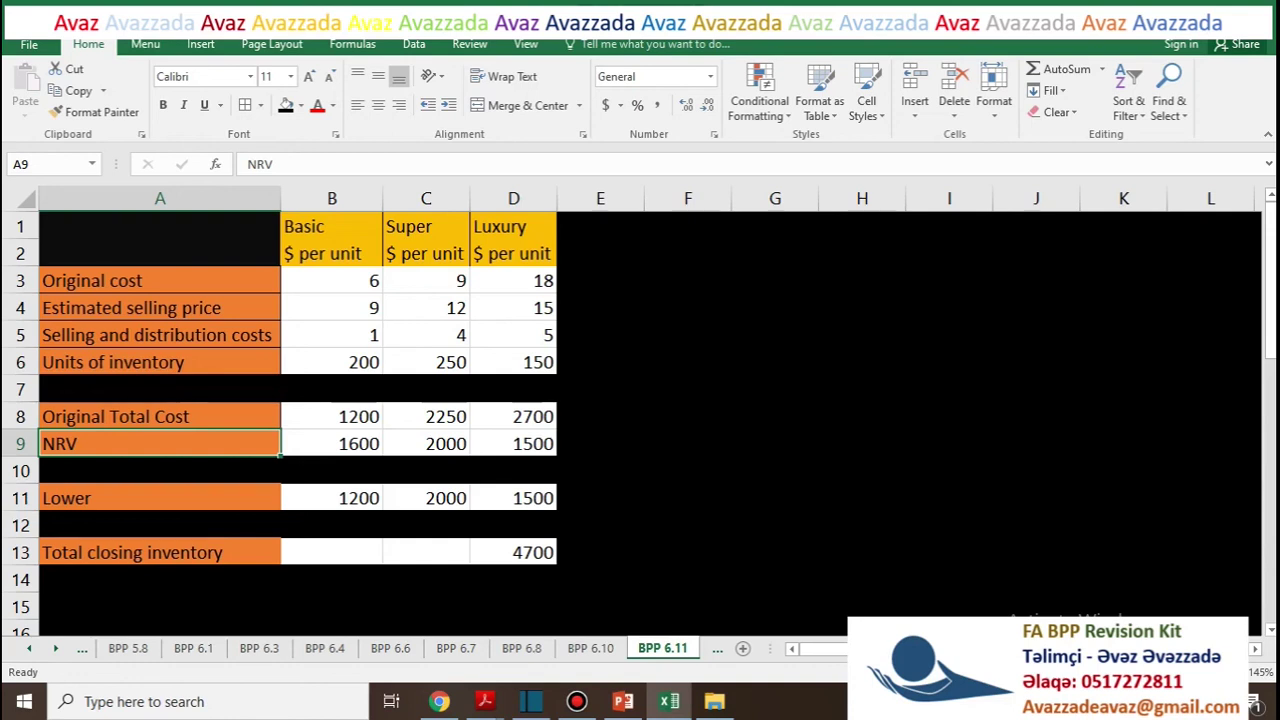
left_click(332, 308)
left_click(332, 335)
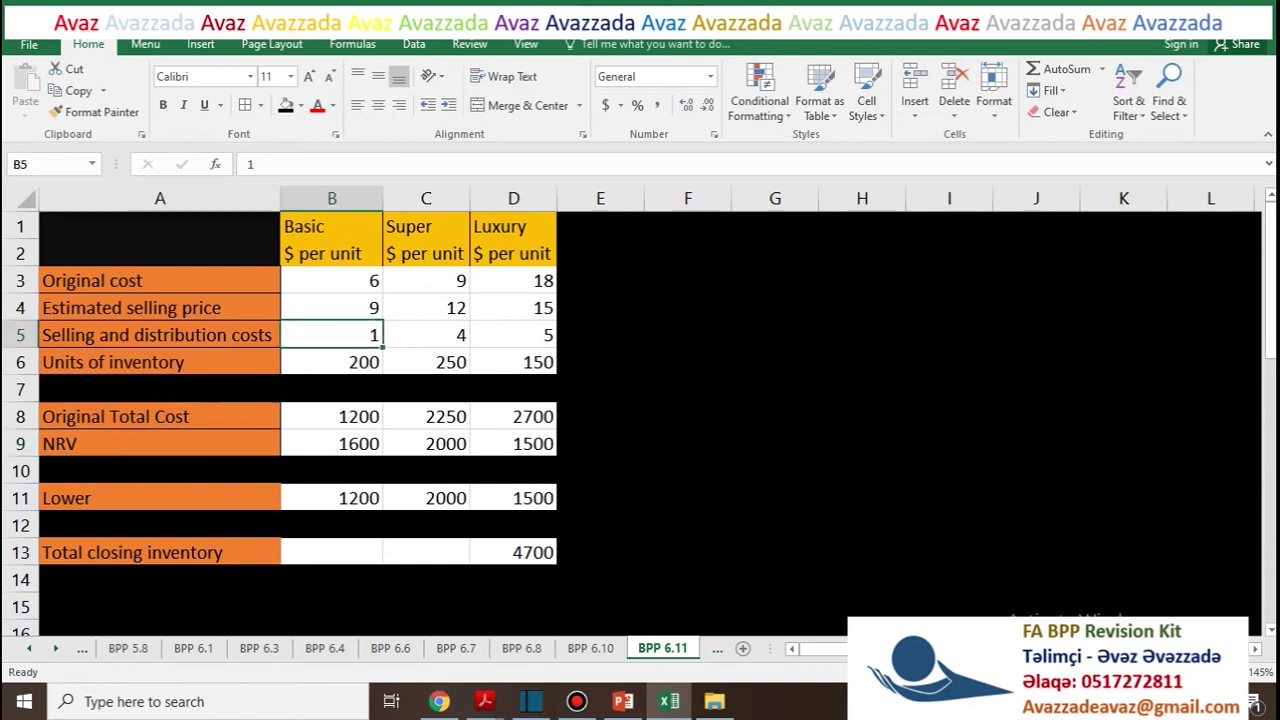
left_click(332, 308)
left_click(332, 335)
left_click(332, 362)
left_click(332, 444)
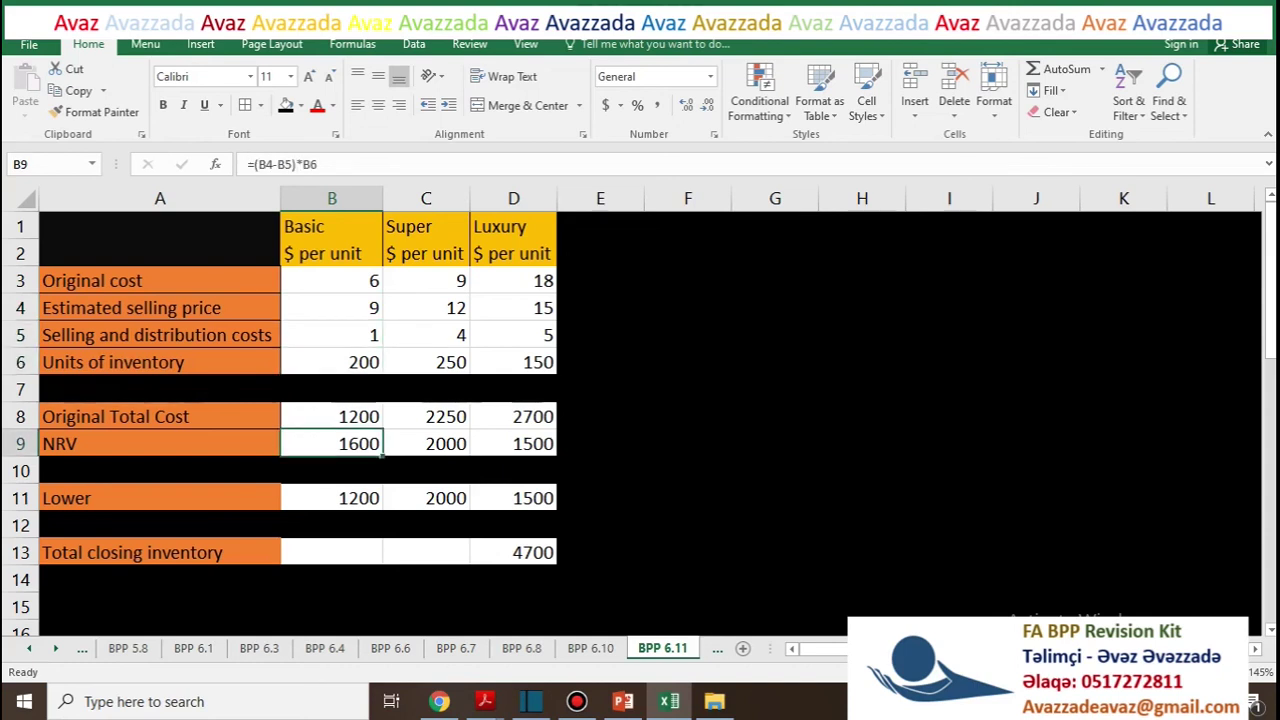
left_click(426, 308)
left_click(426, 335)
left_click(426, 444)
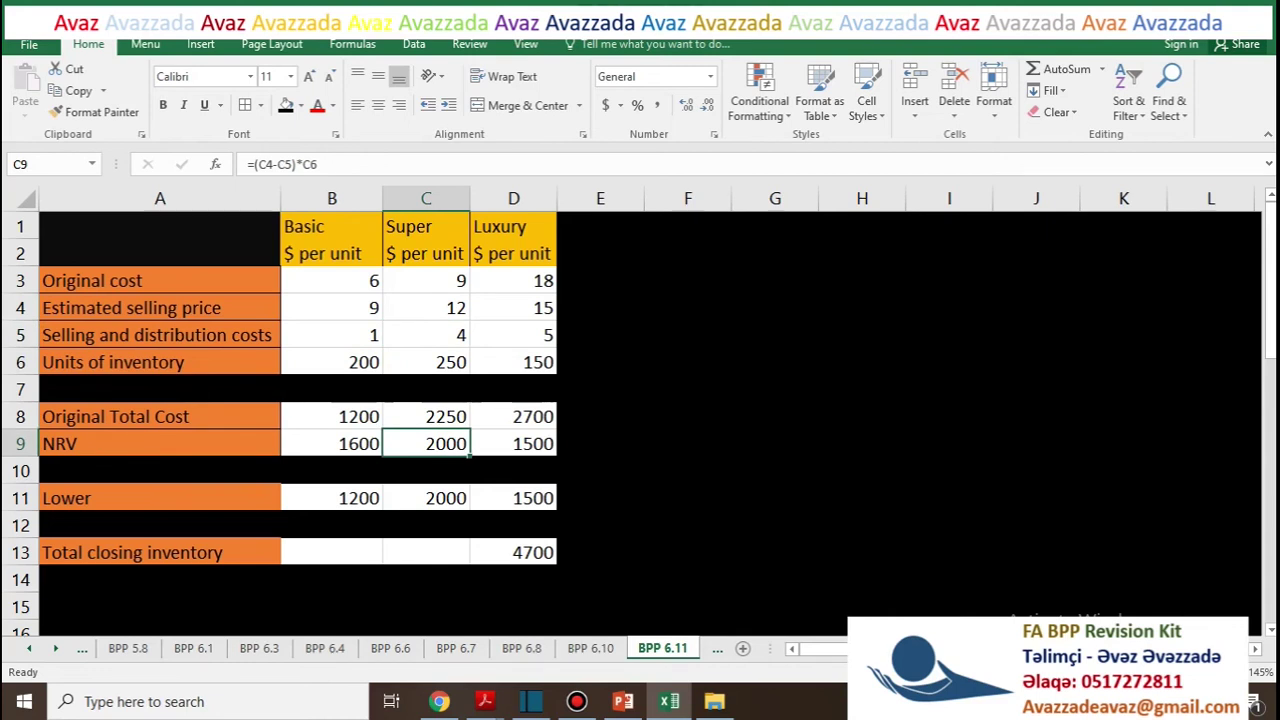
left_click(514, 444)
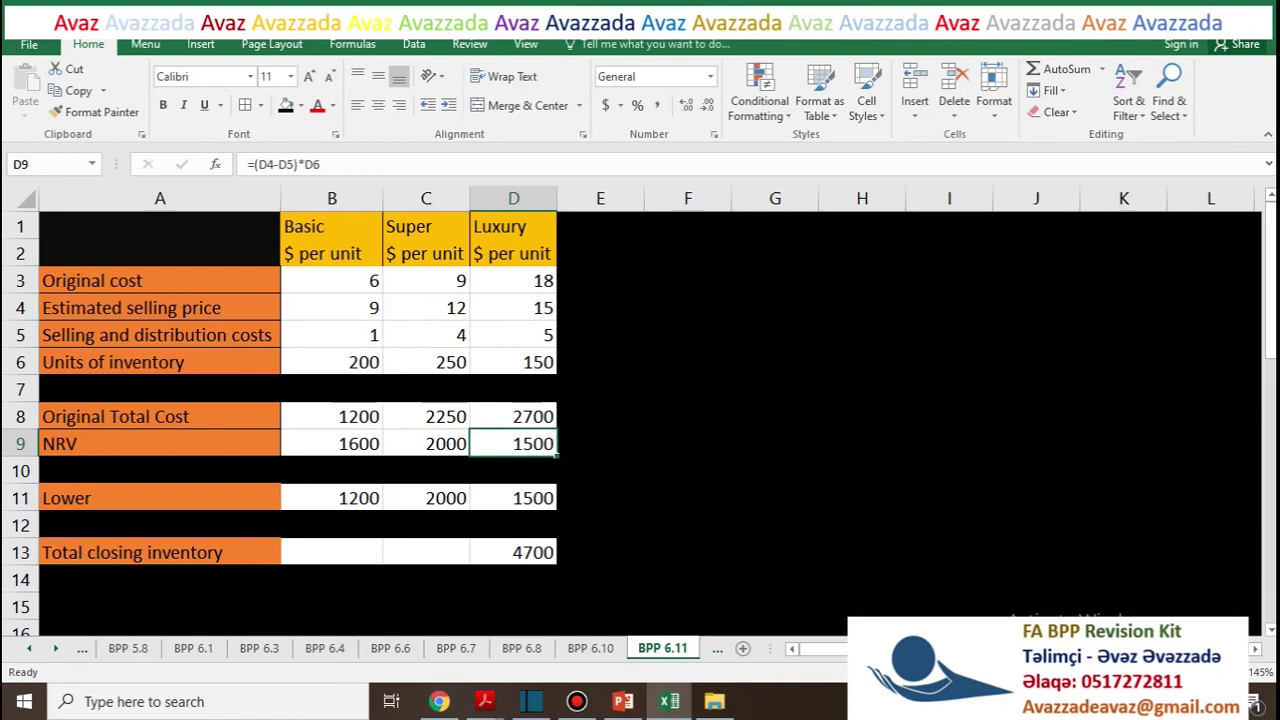
Compare original total cost with NRV for the Lower figures in B11:D11, and check the total closing inventory formula in D13
left_click(160, 417)
left_click(160, 444)
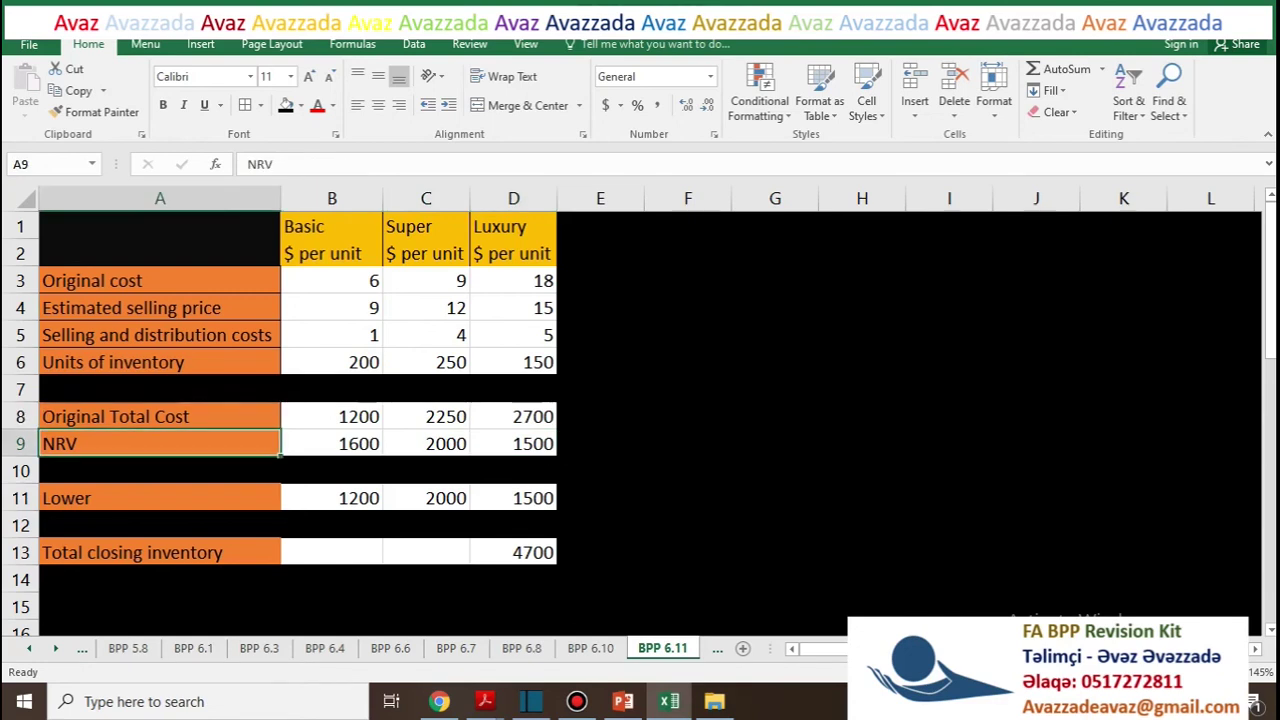
left_click(160, 498)
left_click(332, 498)
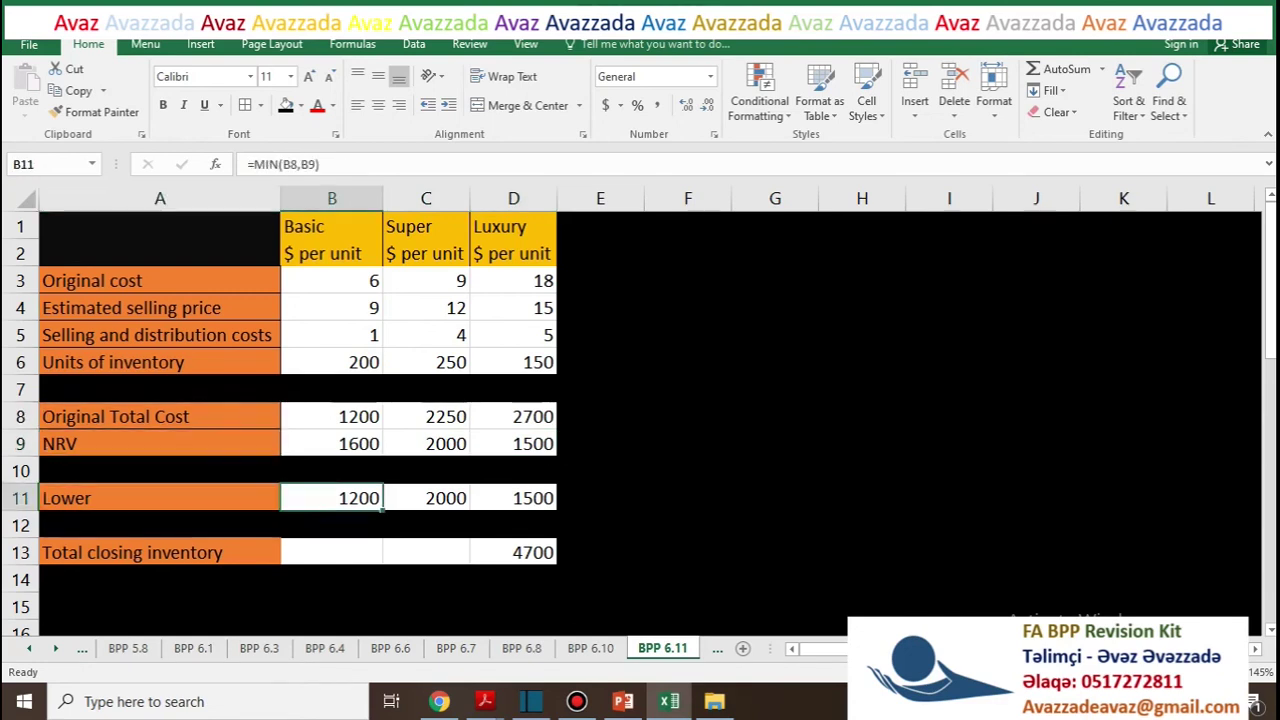
left_click(332, 417)
left_click(332, 498)
left_click(426, 444)
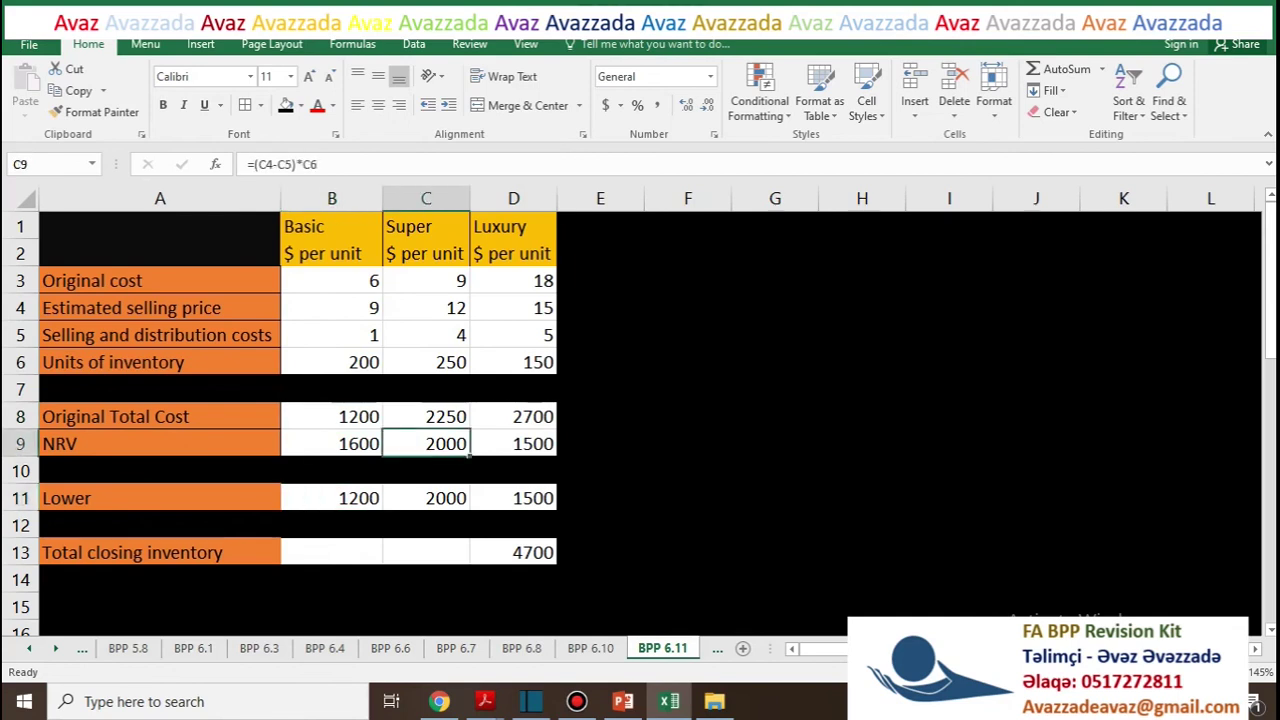
left_click(426, 498)
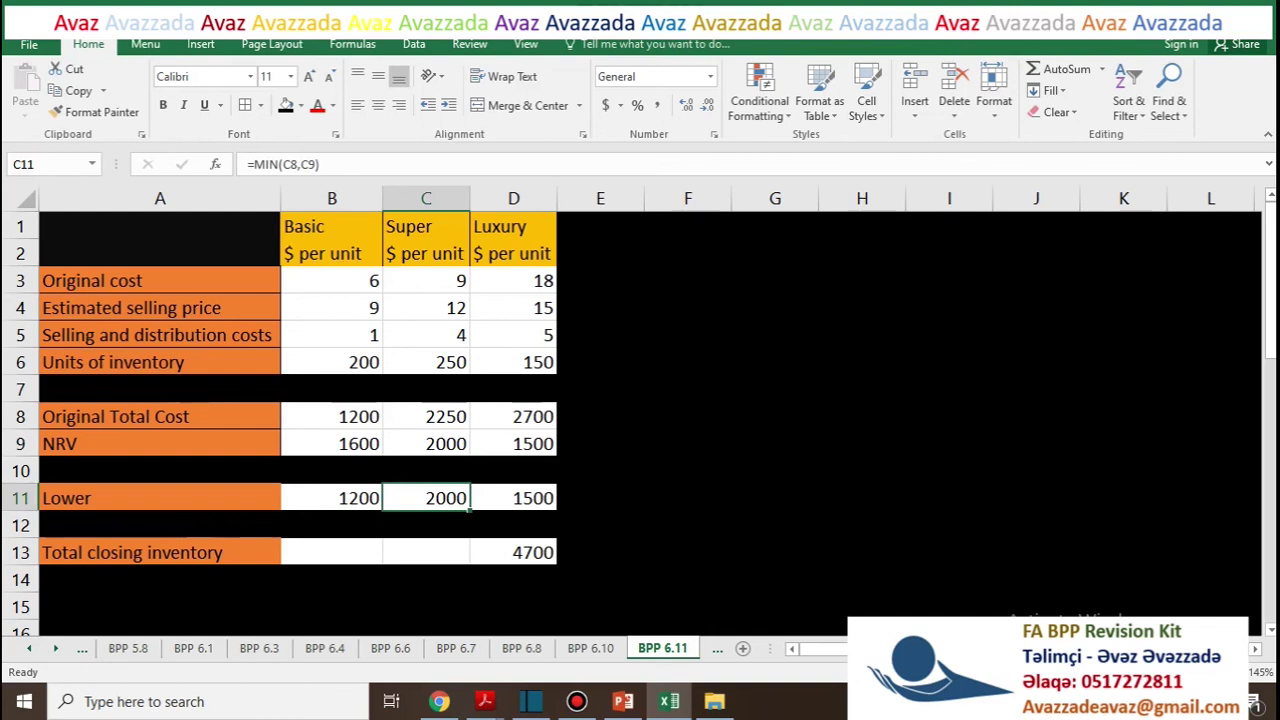
left_click(514, 498)
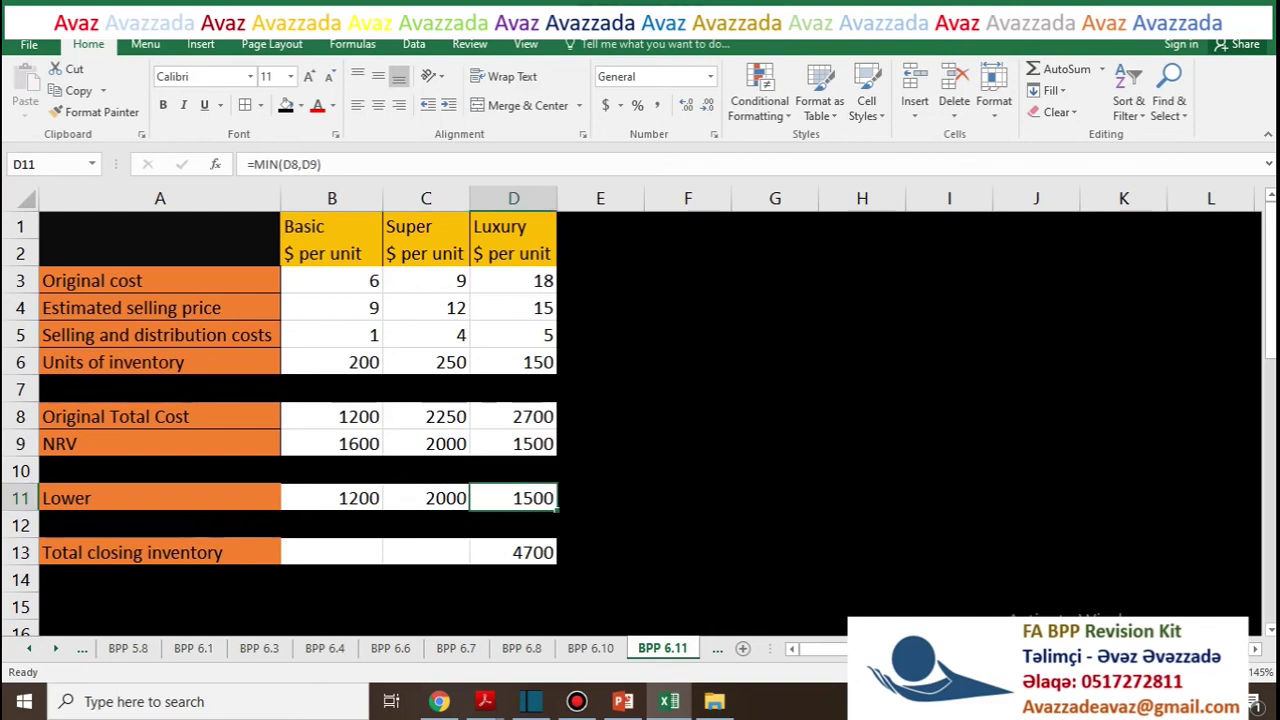
left_click(160, 552)
left_click(514, 552)
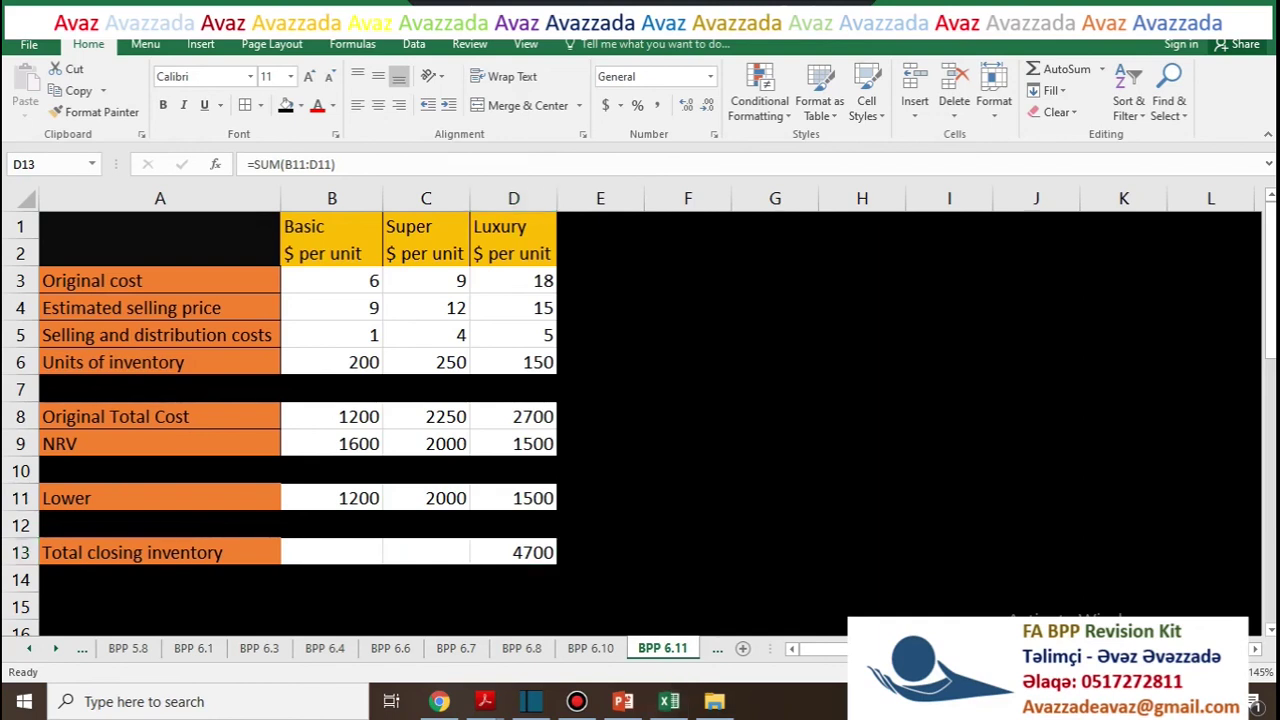
Switch back to the PDF and highlight option letter B as the answer to question 6.11
key("alt+Tab")
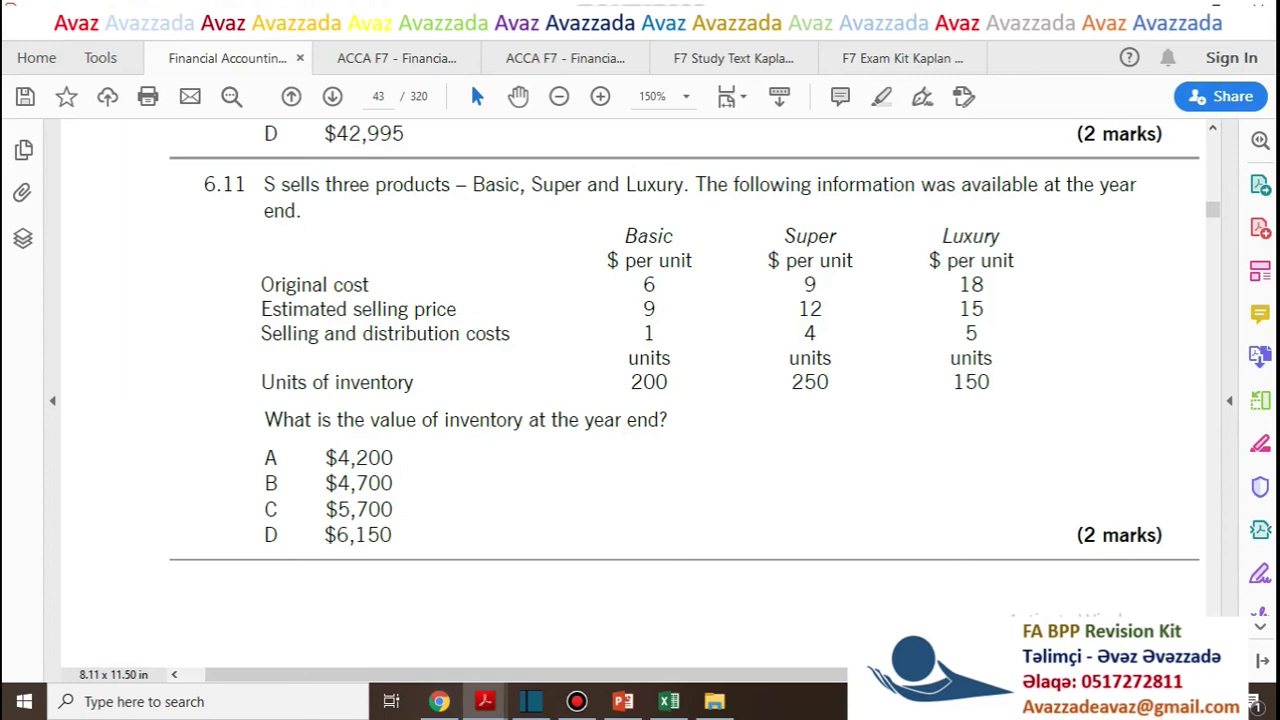
double_click(271, 484)
left_click(288, 447)
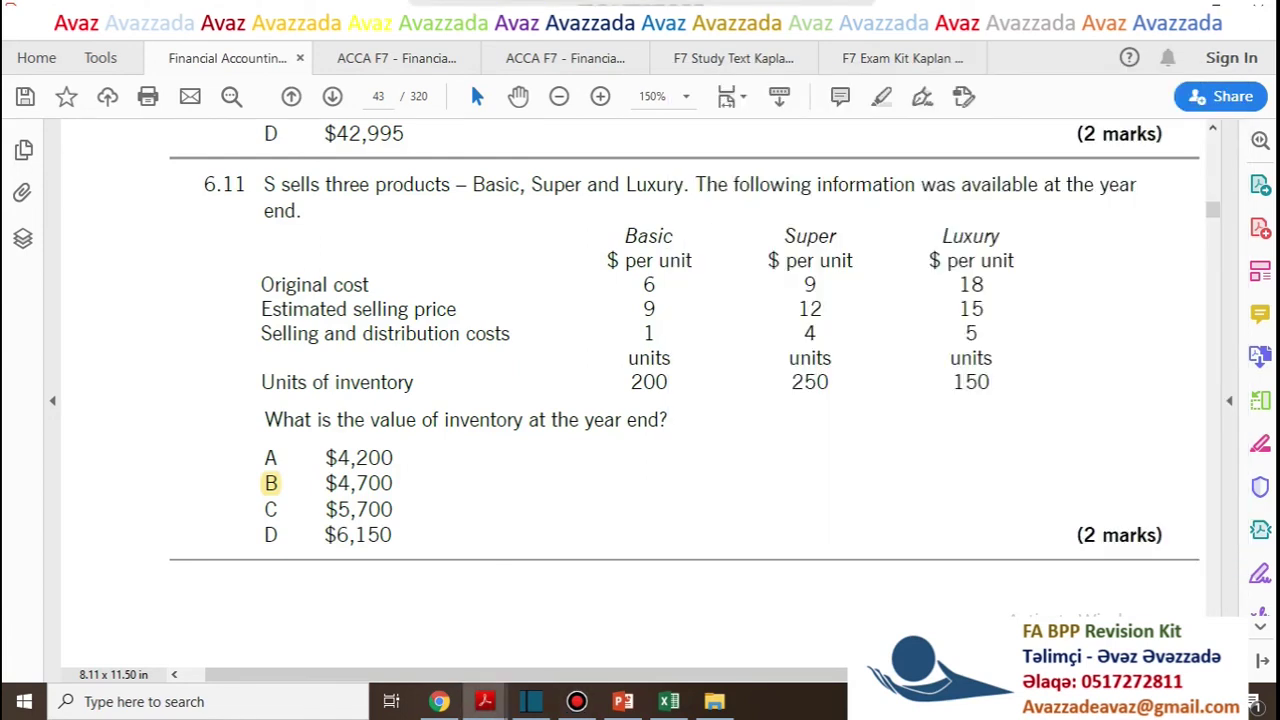
Read question 6.12 on the February inventory record card, noting that it requires the FIFO method
scroll(640, 400, "down", 7)
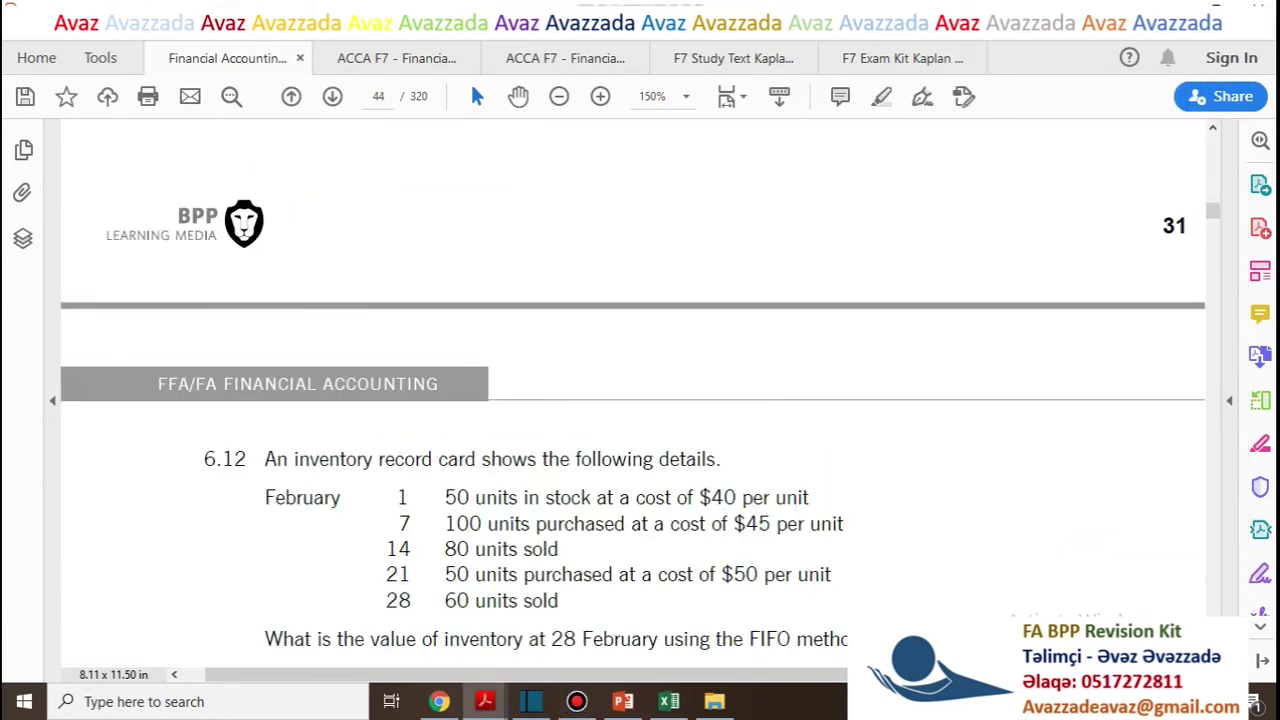
scroll(640, 400, "down", 3)
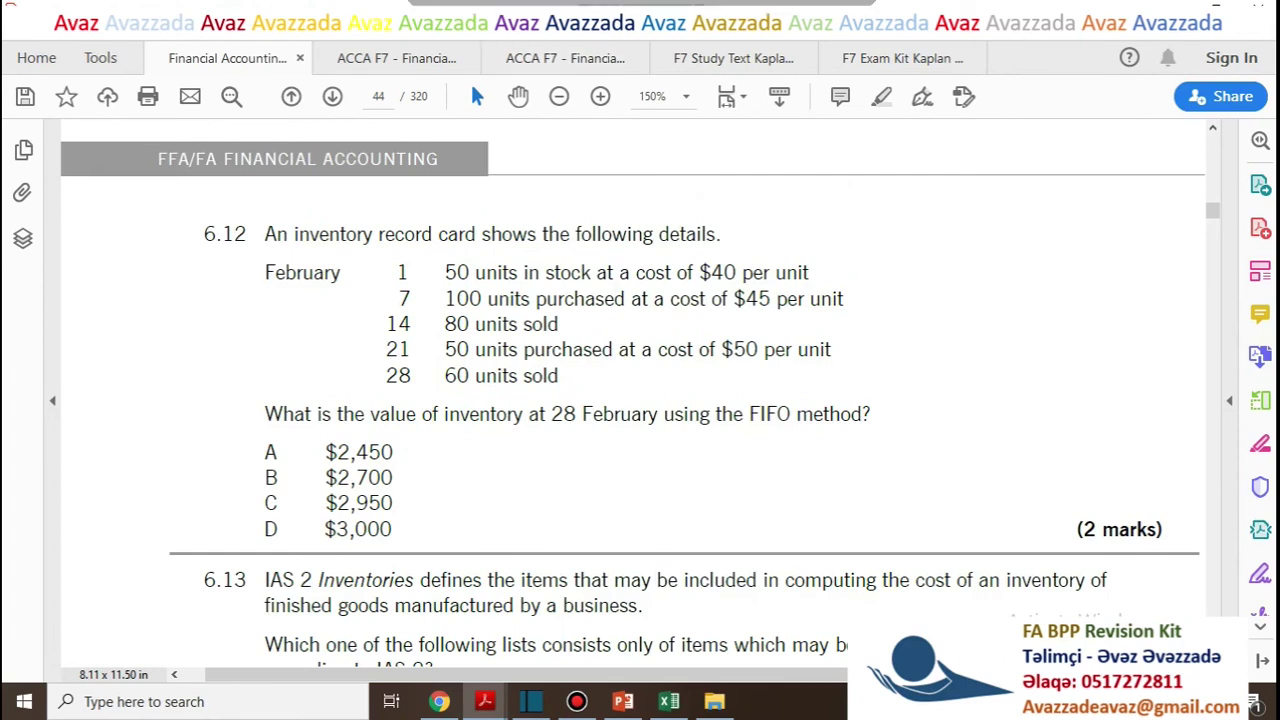
left_click_drag(750, 414, 791, 414)
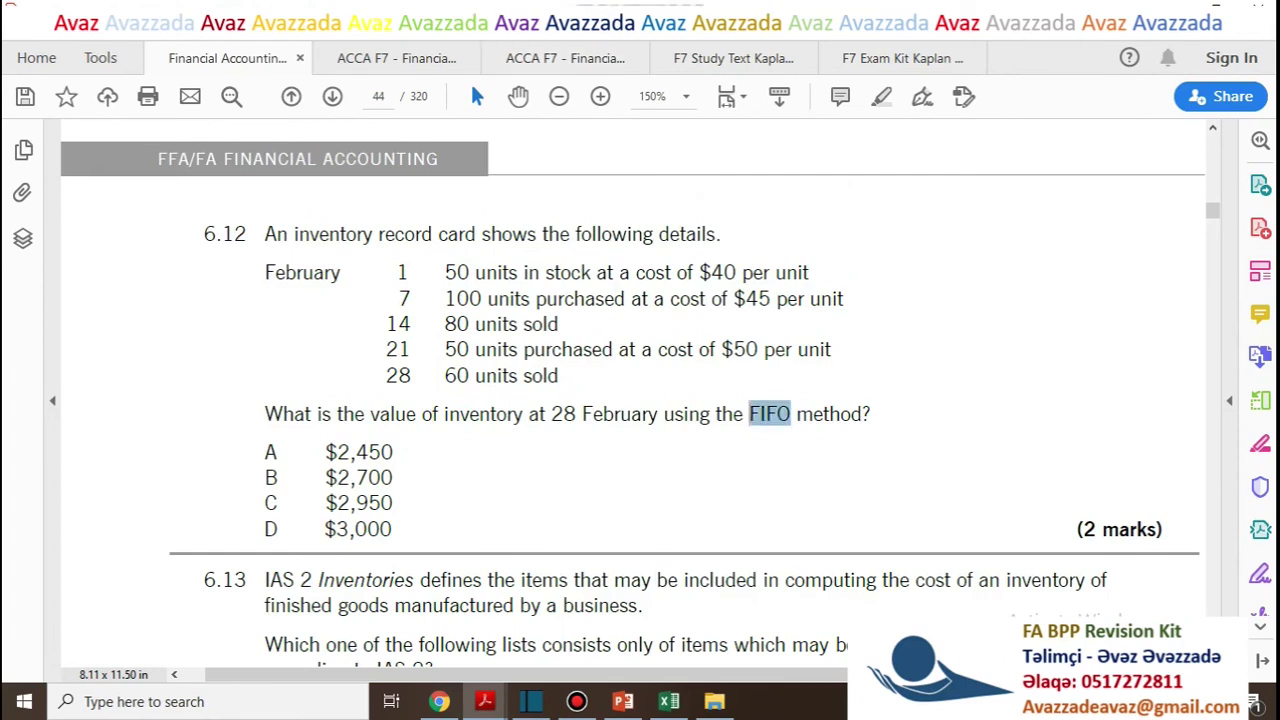
left_click(790, 414)
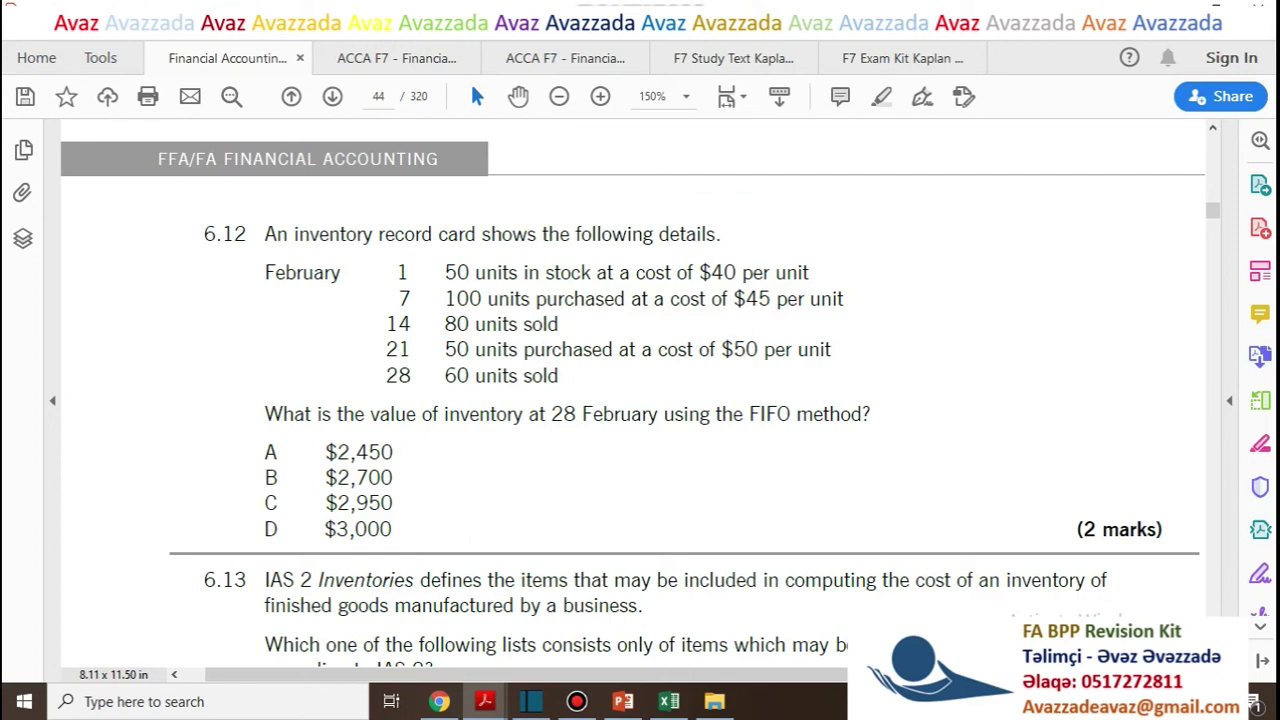
scroll(633, 370, "down", 1)
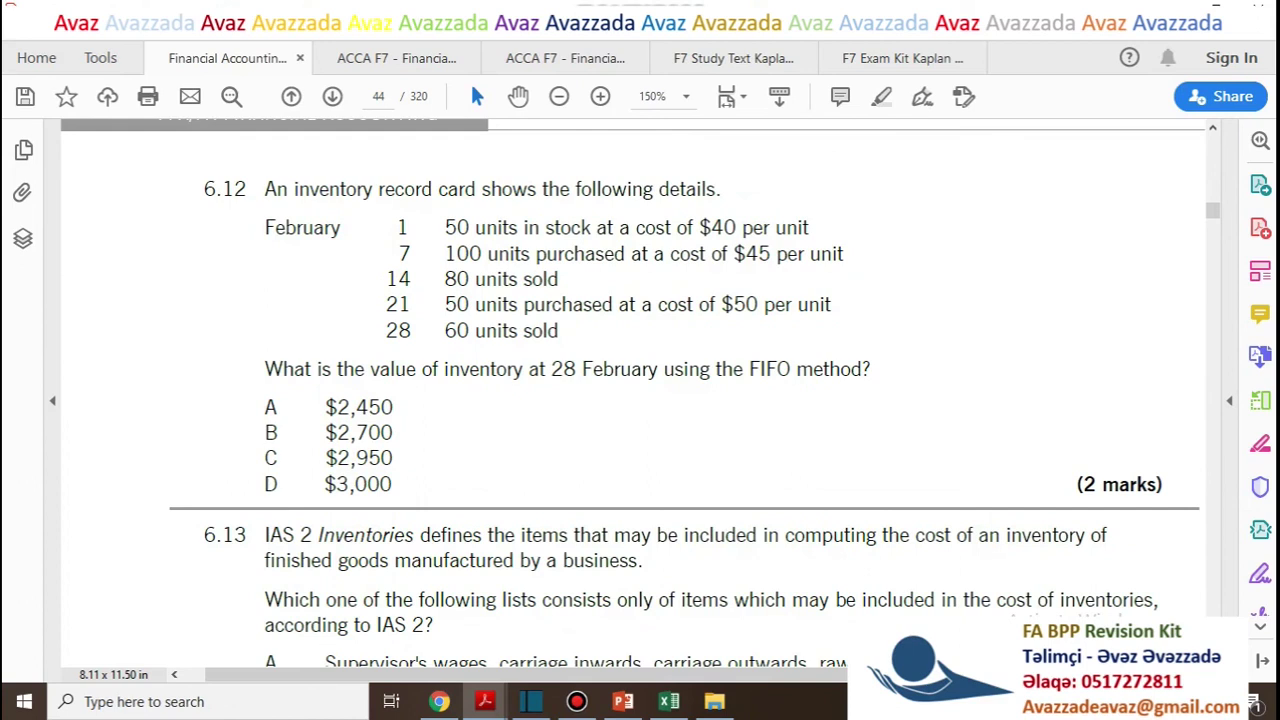
Switch to the F3 Calculating workbook in Excel and open the BPP 6.12 sheet
key("alt+Tab")
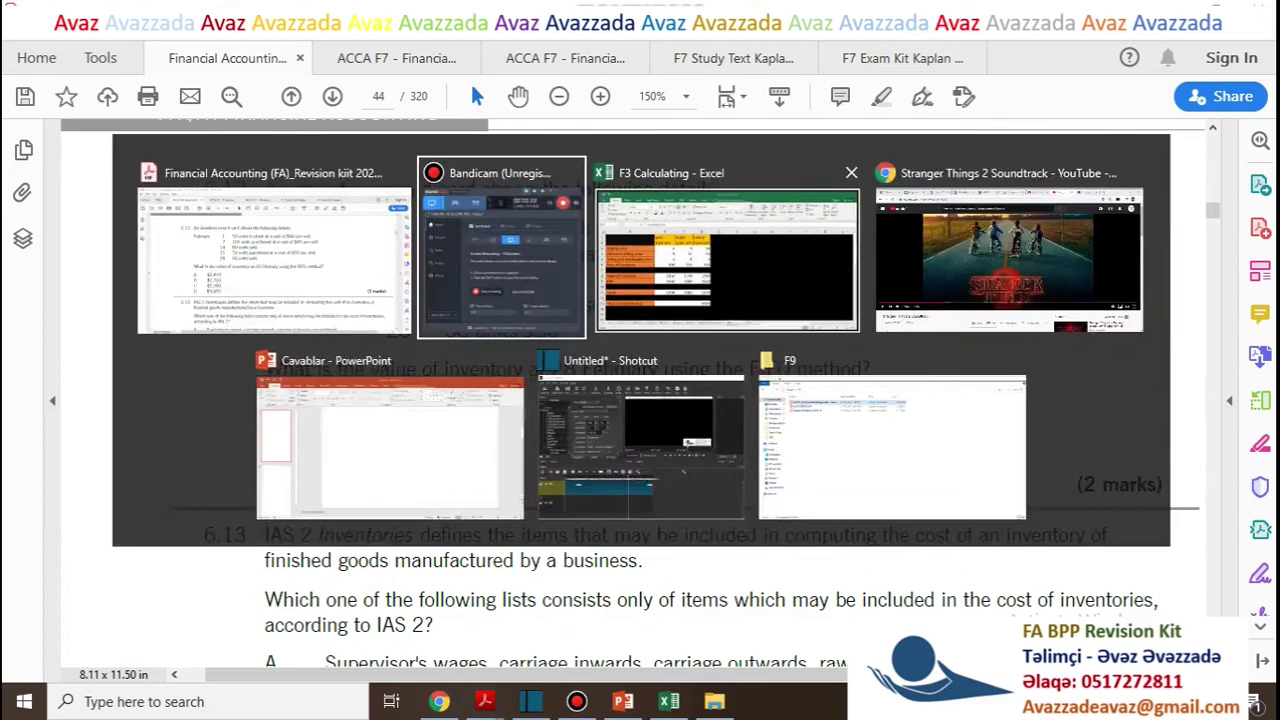
key("Tab")
key("ctrl+Page_Down")
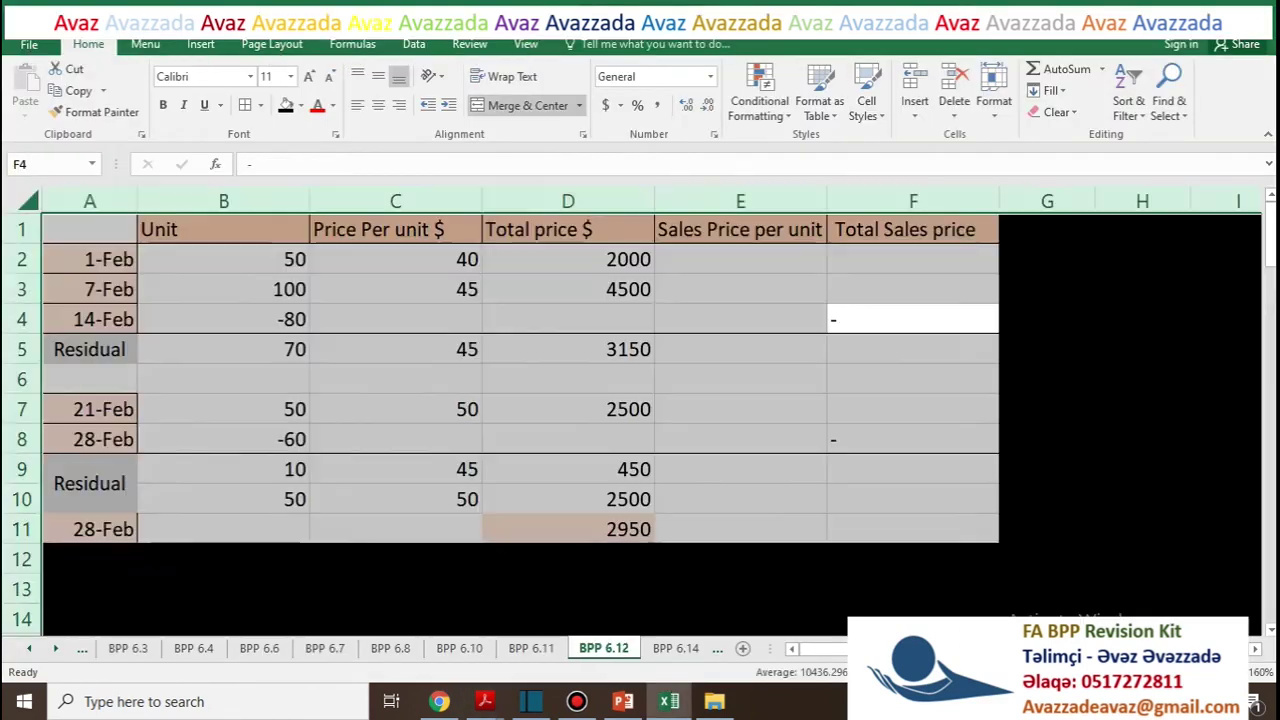
Check the 1 February unit cost in PDF question 6.12 against C2, and examine the total price formula in D2
left_click(396, 379)
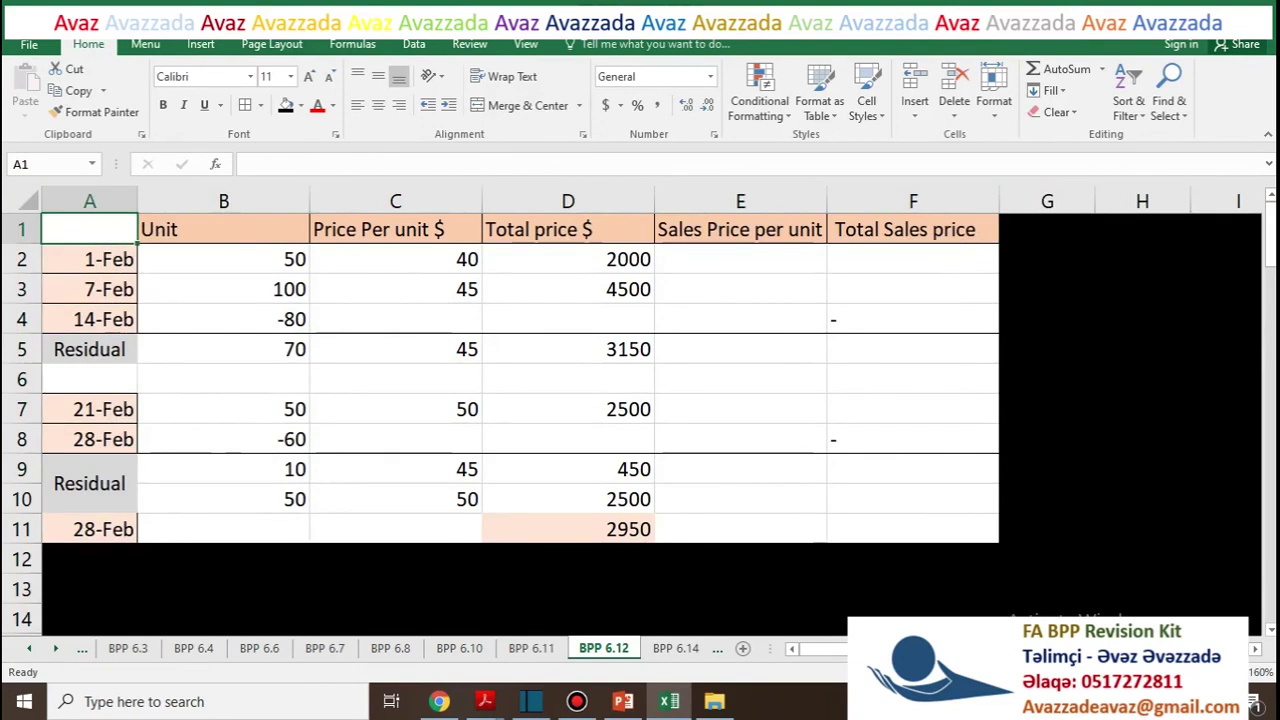
key("alt")
key("alt+Tab")
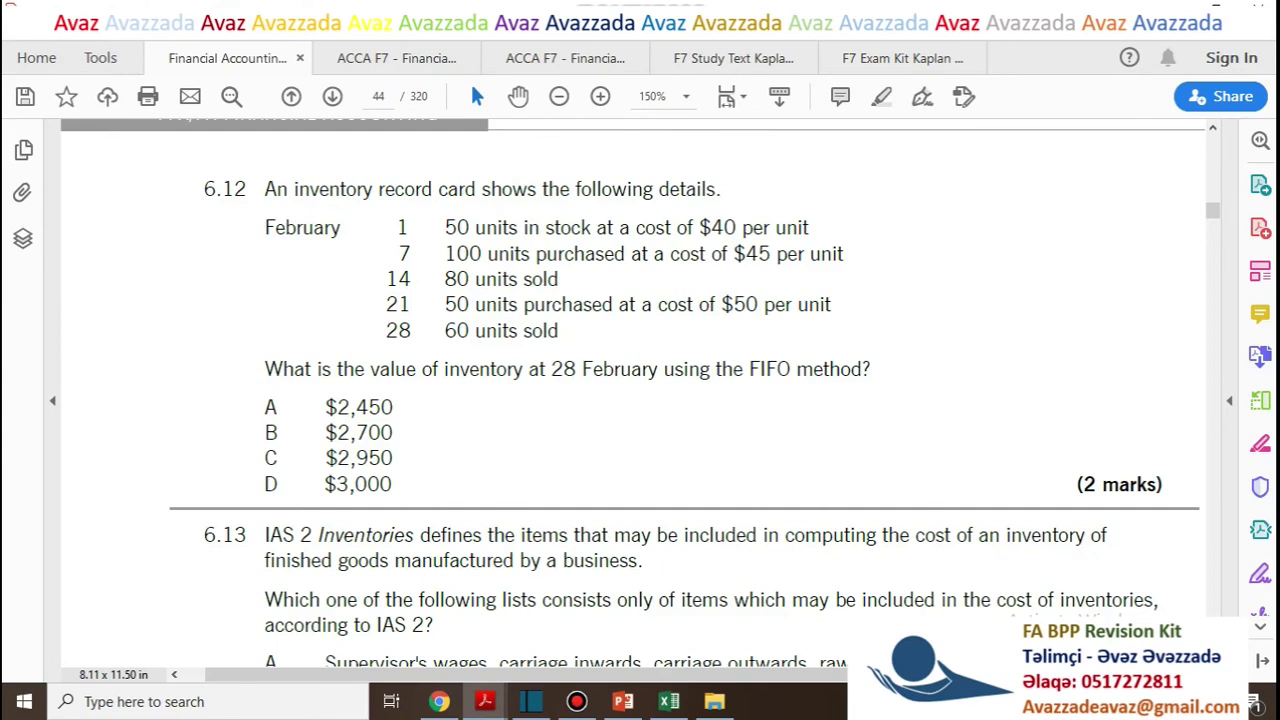
left_click_drag(699, 227, 737, 227)
key("alt+Tab")
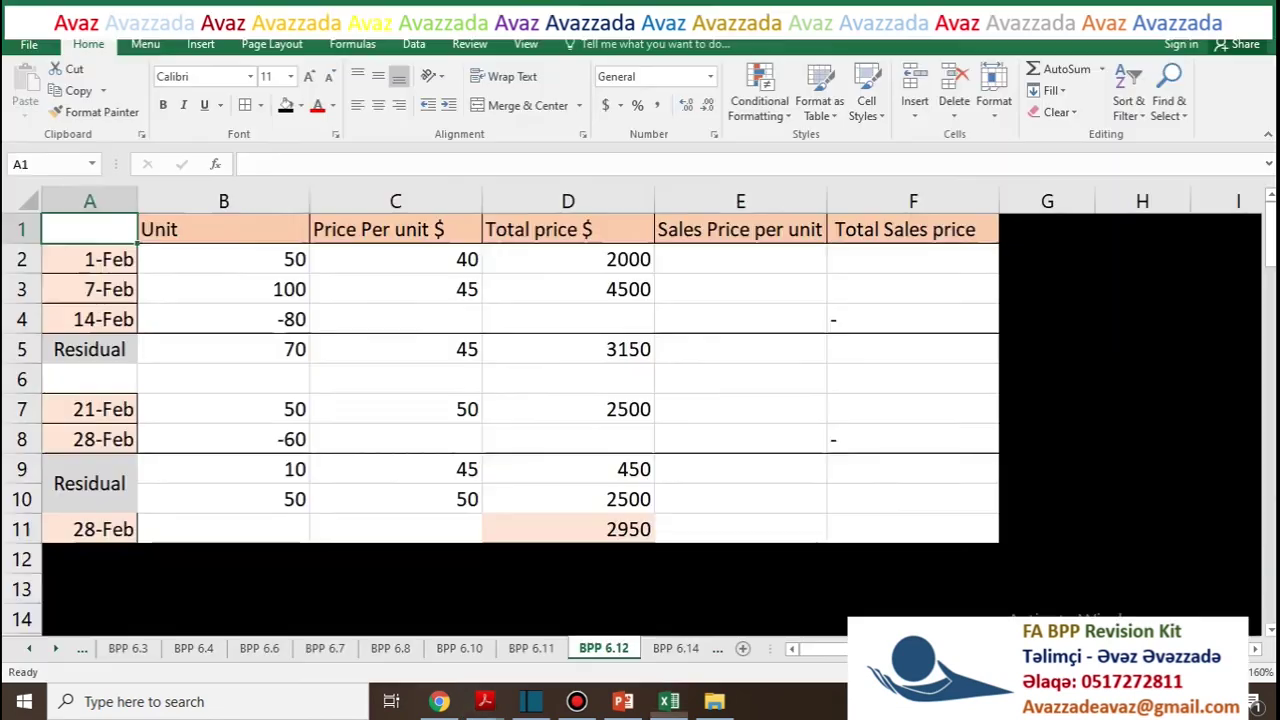
left_click(395, 259)
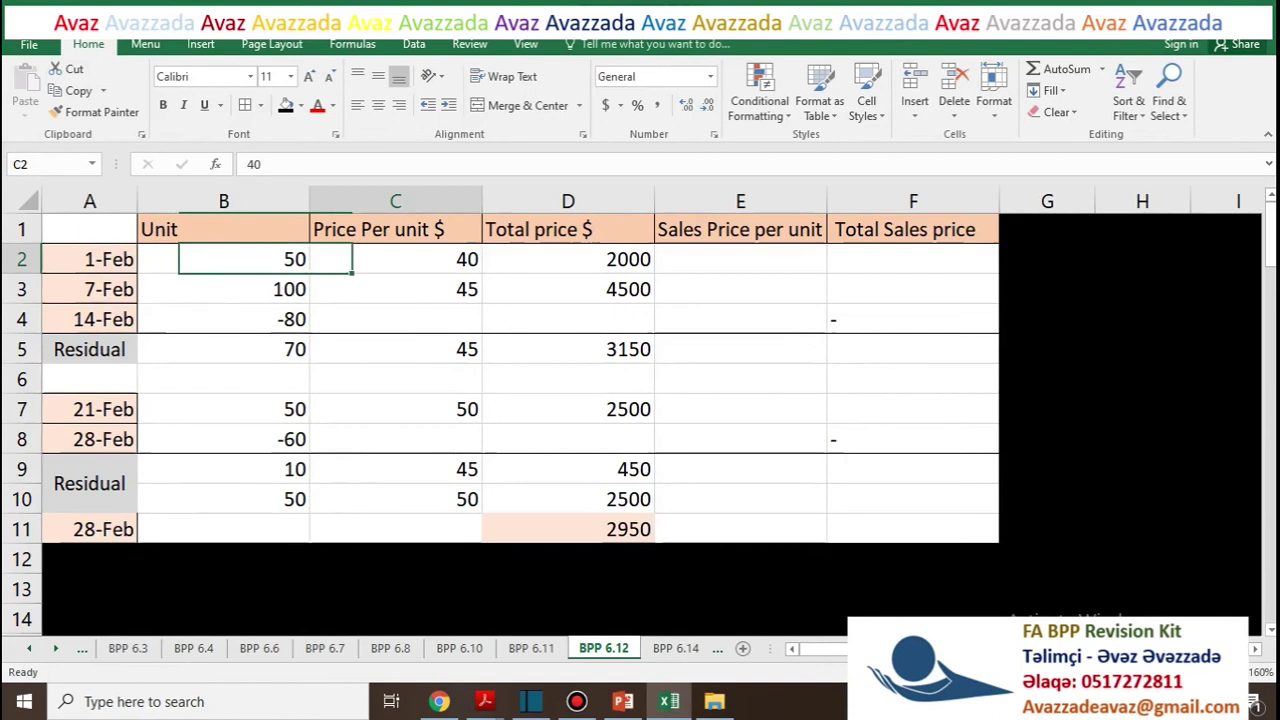
left_click(568, 259)
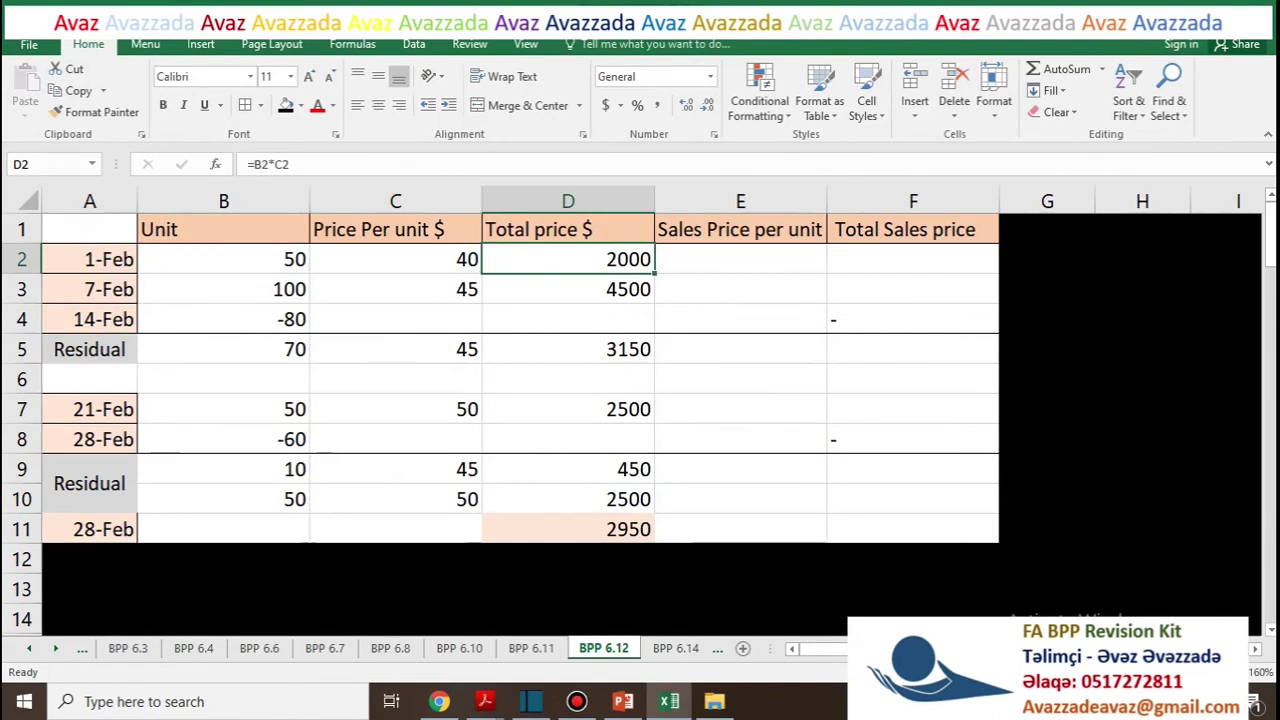
Compare the 7 February purchase quantity and unit cost in the PDF with Excel row 3, and examine the total in D3
key("alt+Tab")
left_click(405, 254)
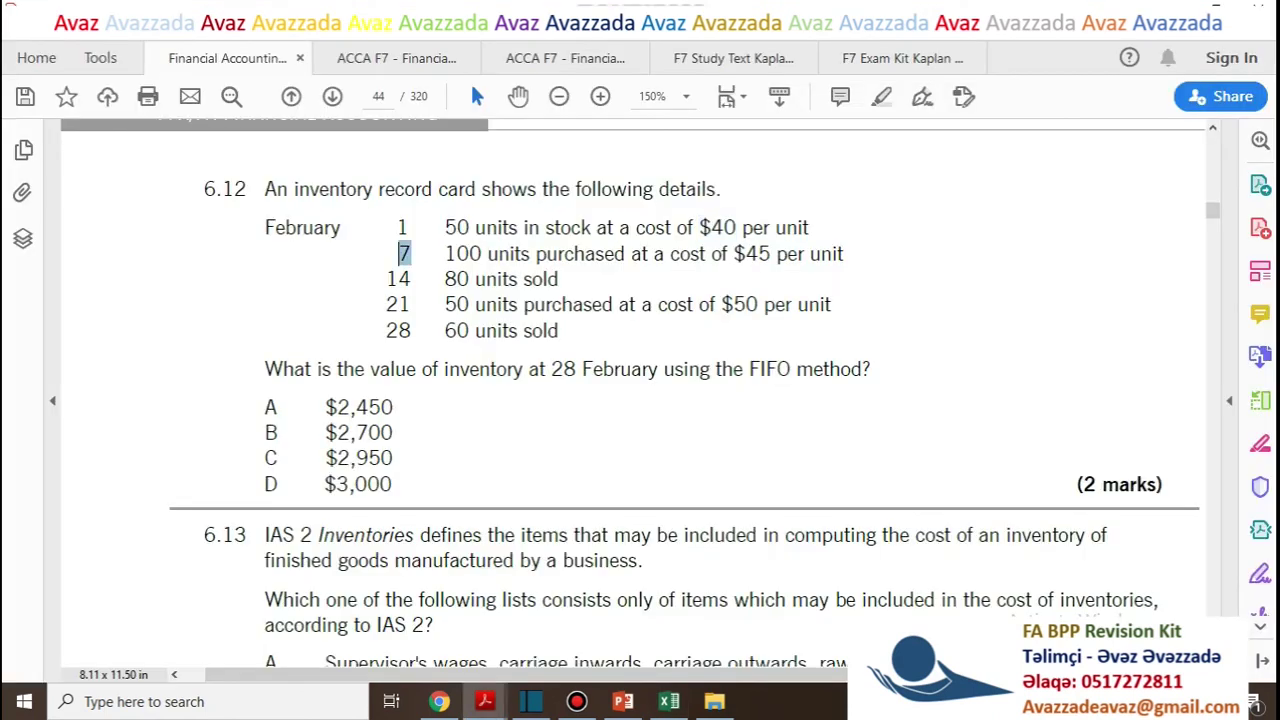
left_click_drag(445, 253, 481, 253)
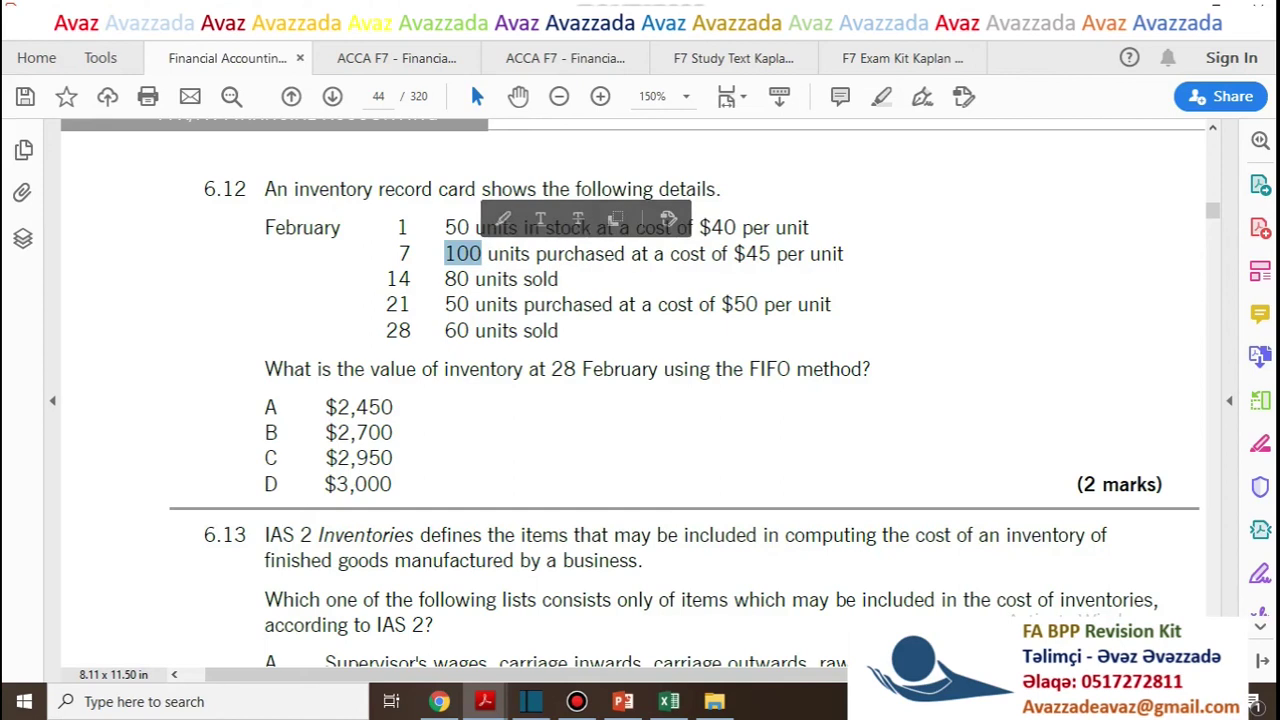
left_click_drag(734, 254, 771, 254)
key("alt+Tab")
left_click(396, 289)
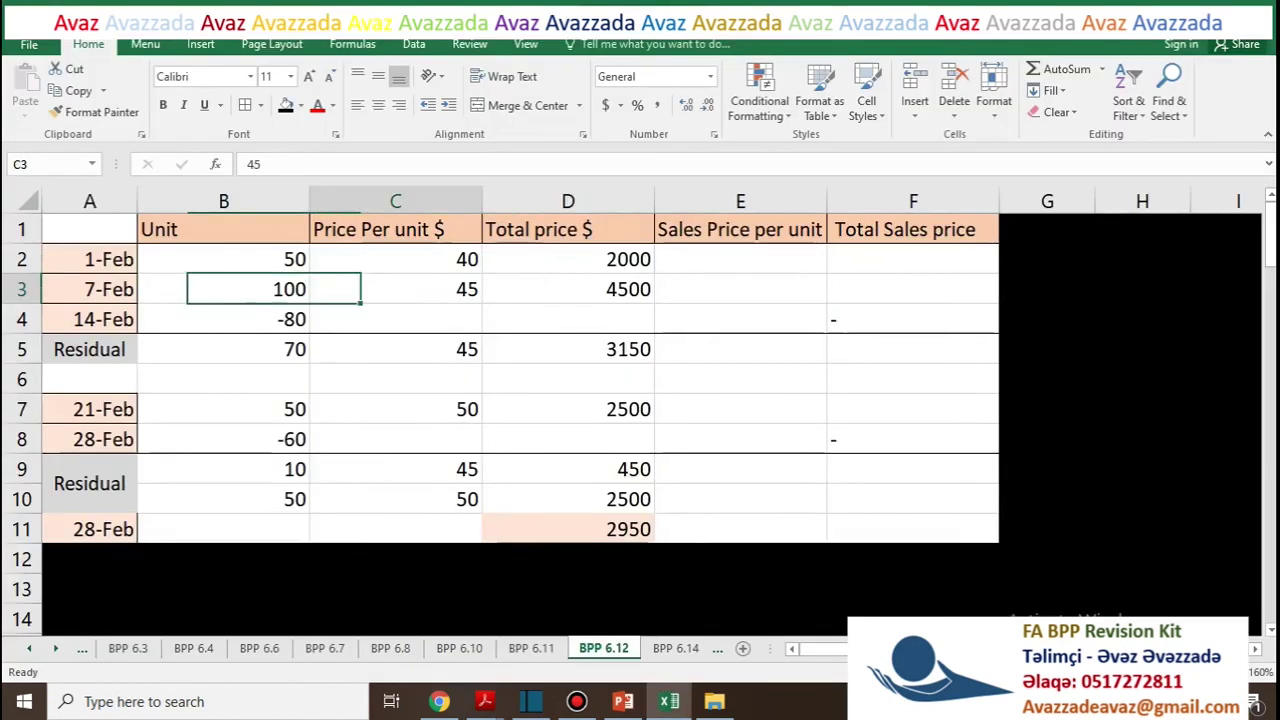
left_click(568, 289)
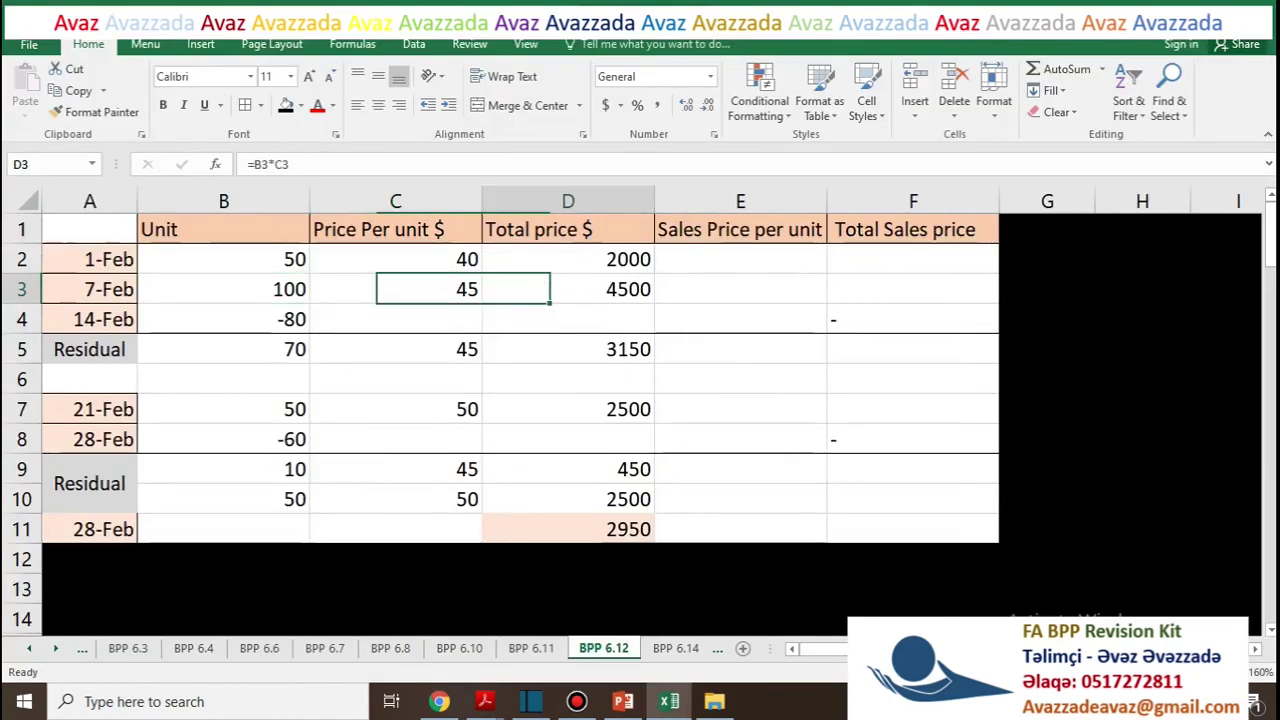
left_click(567, 289)
Review the 14 February sale in the PDF and cell B4, comparing it with the units in B2:B3 and the residual in B5
key("alt+Tab")
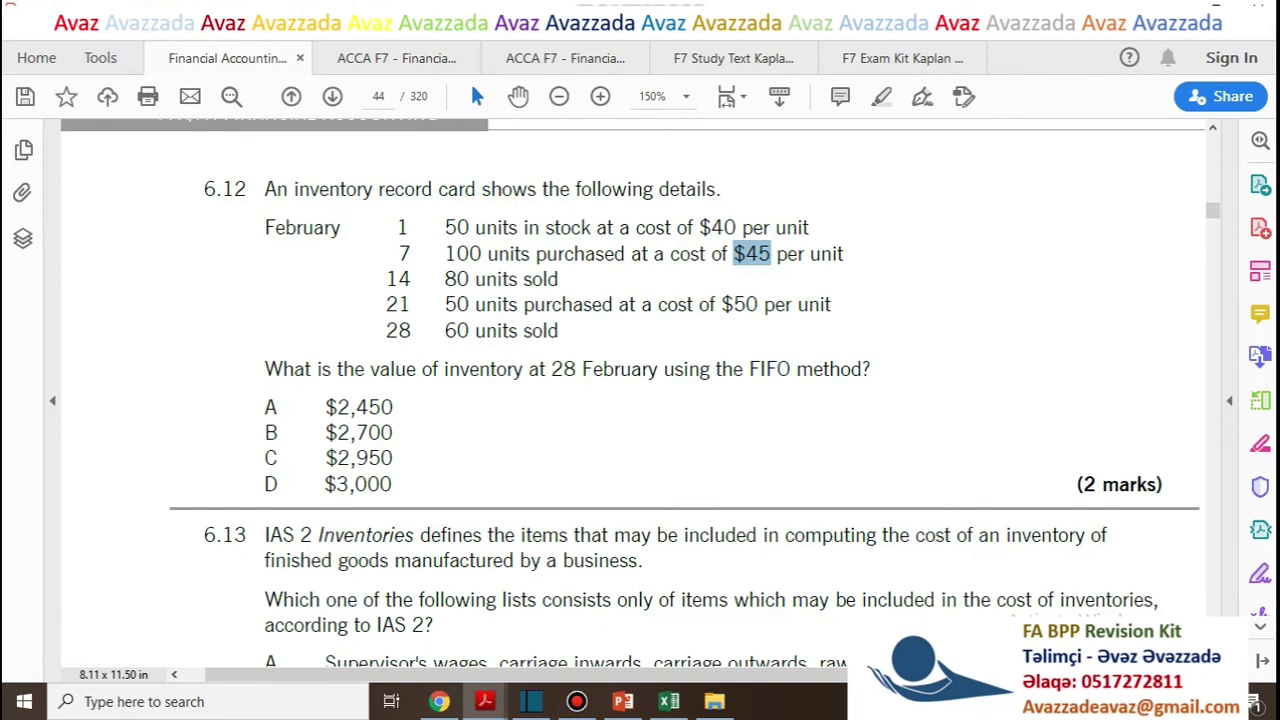
key("alt+Tab")
left_click(224, 319)
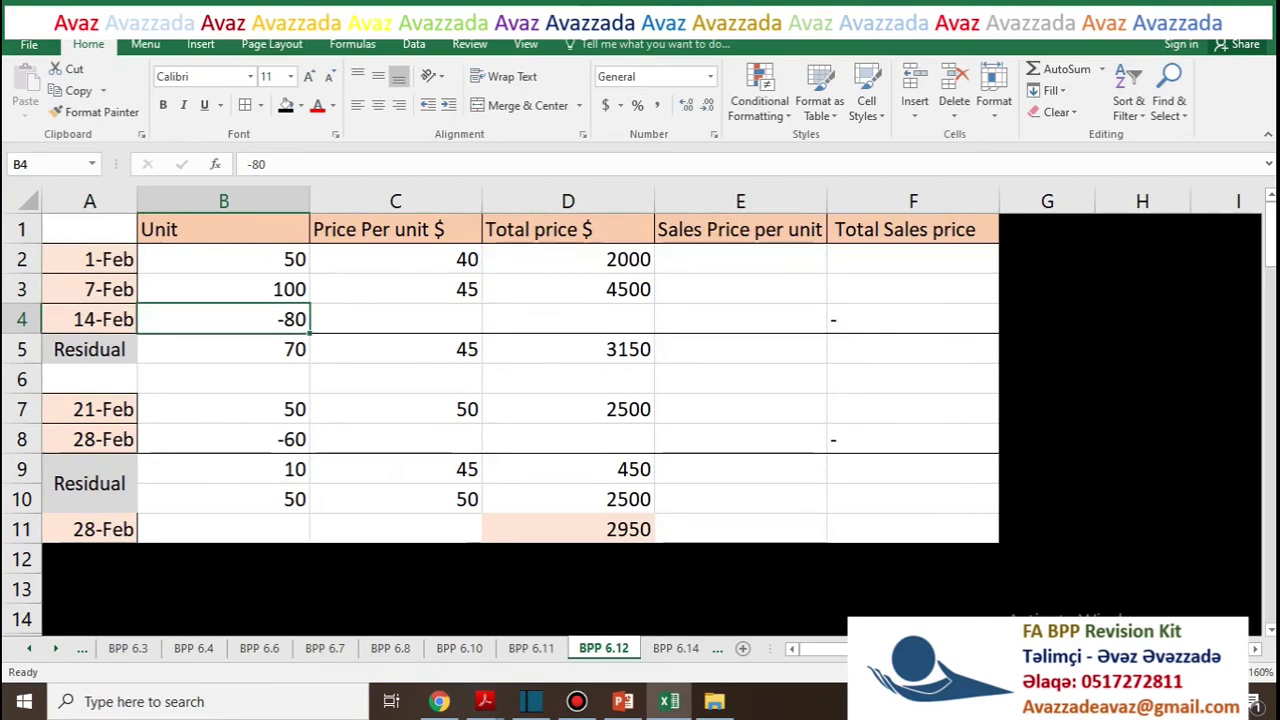
left_click_drag(224, 259, 224, 289)
left_click(224, 259)
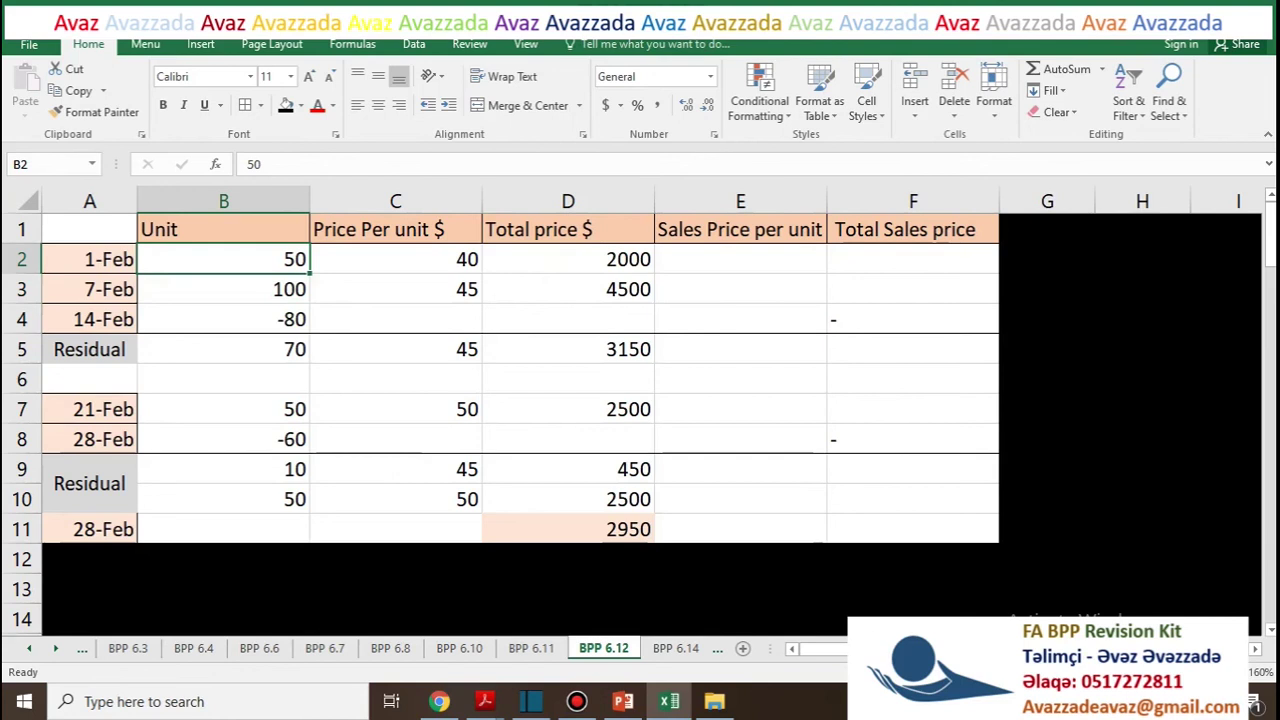
left_click(224, 289)
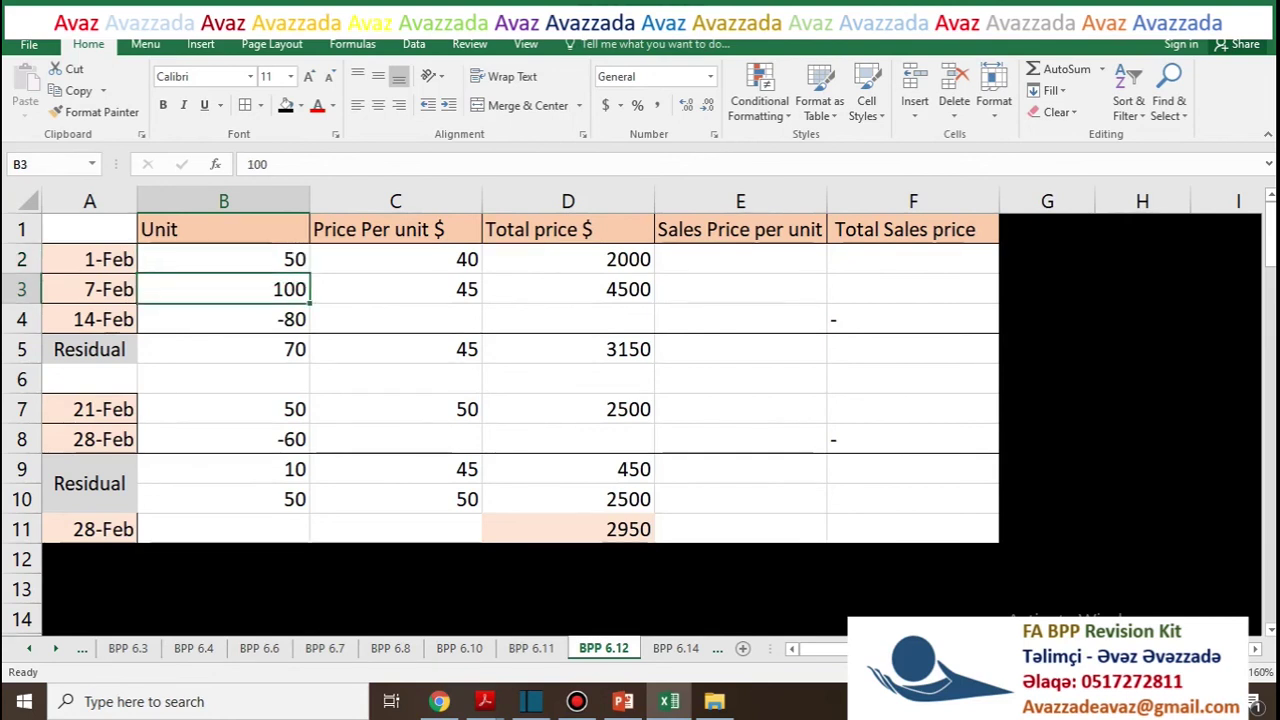
left_click(224, 349)
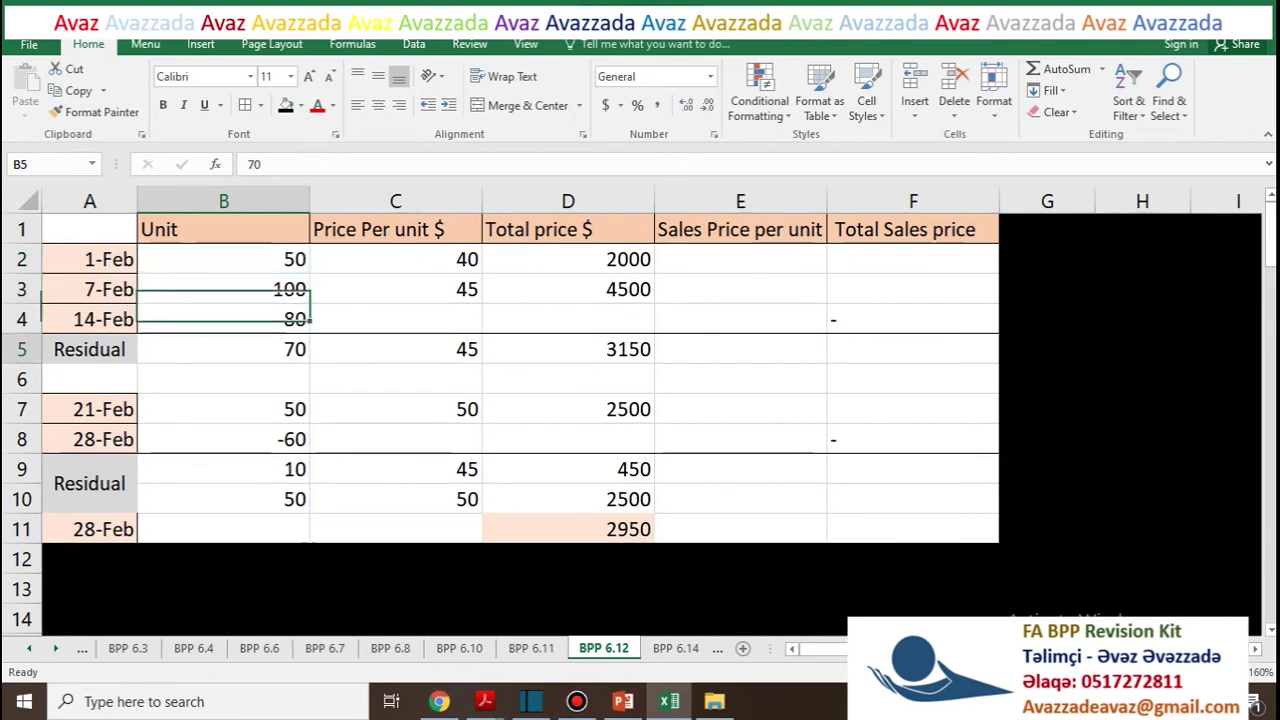
Trace the 14 February residual's unit price from C3 to C5, and examine the residual value formula in D5
left_click(396, 289)
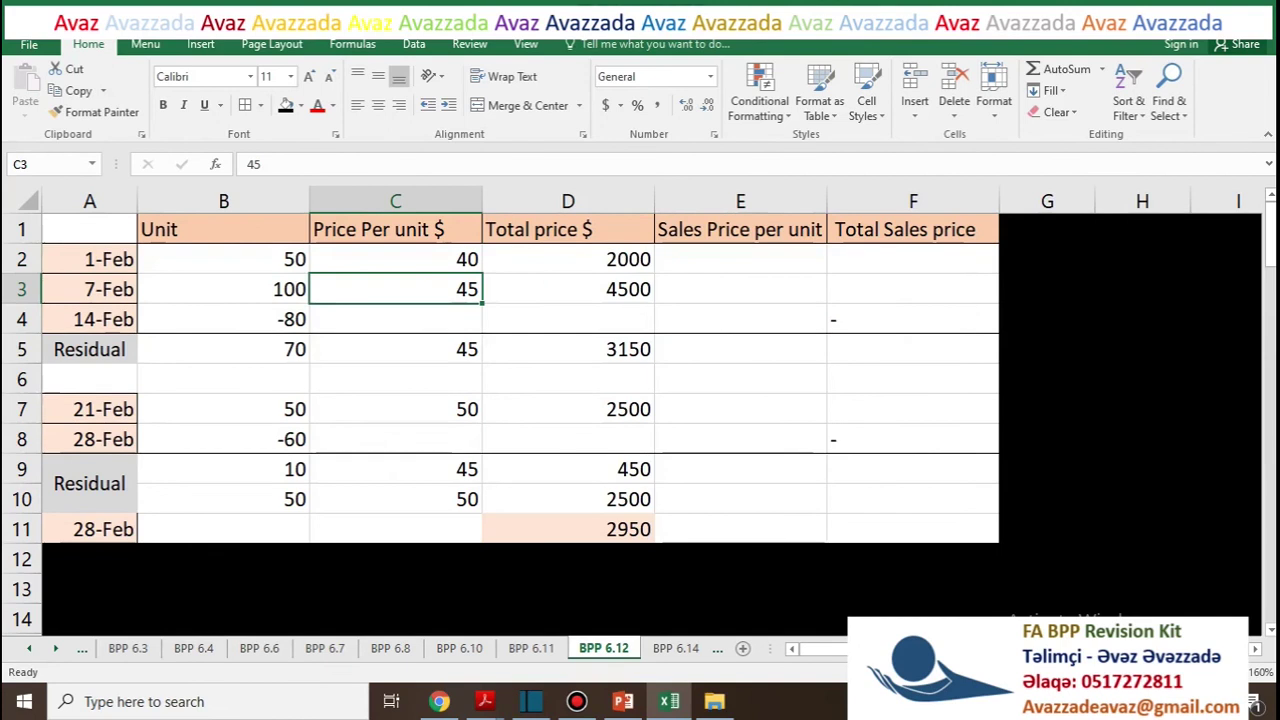
left_click(396, 349)
left_click(224, 349)
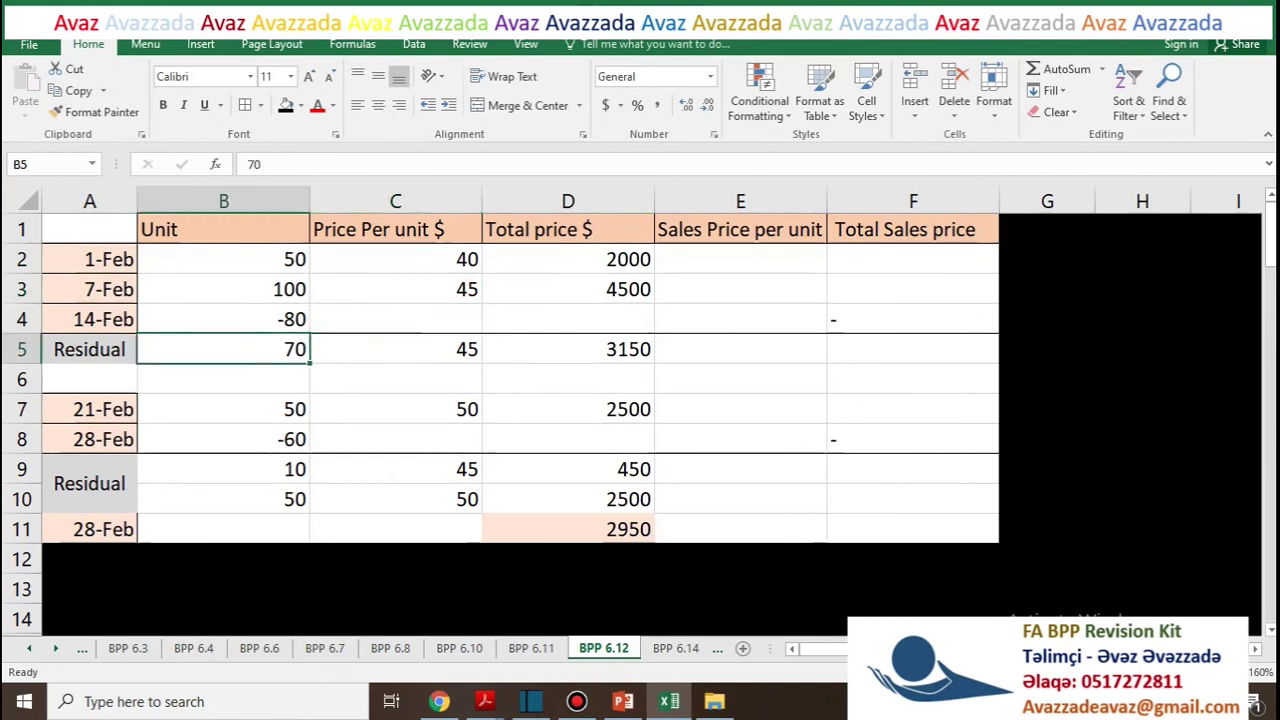
left_click(568, 349)
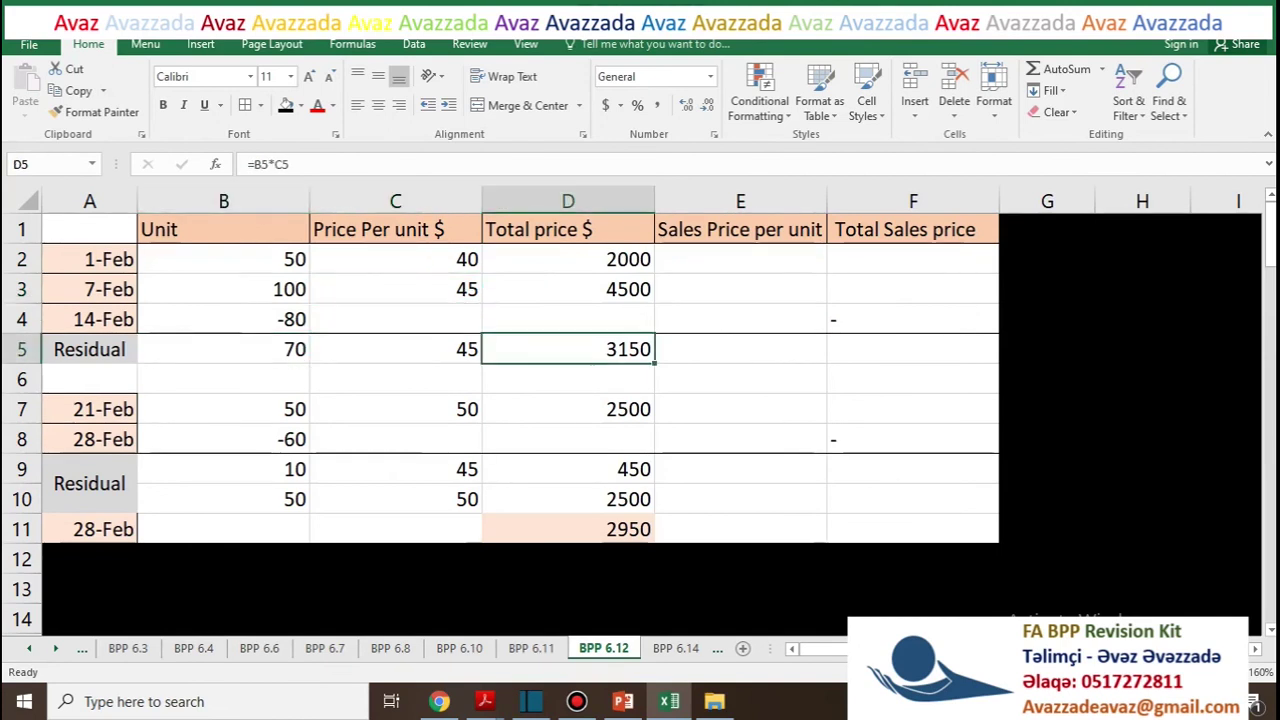
Compare the 21 February purchase quantity and unit cost in the PDF with B7:C7 in Excel, and examine the total in D7
key("alt+Tab")
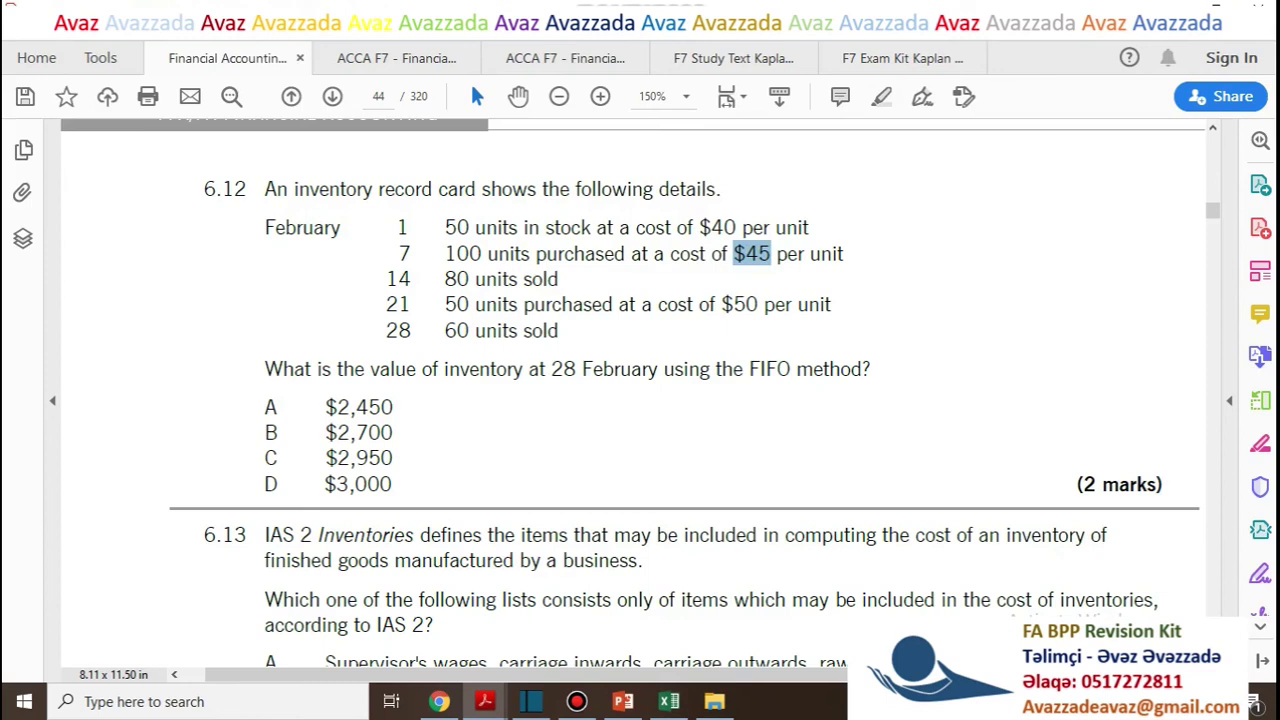
left_click(558, 280)
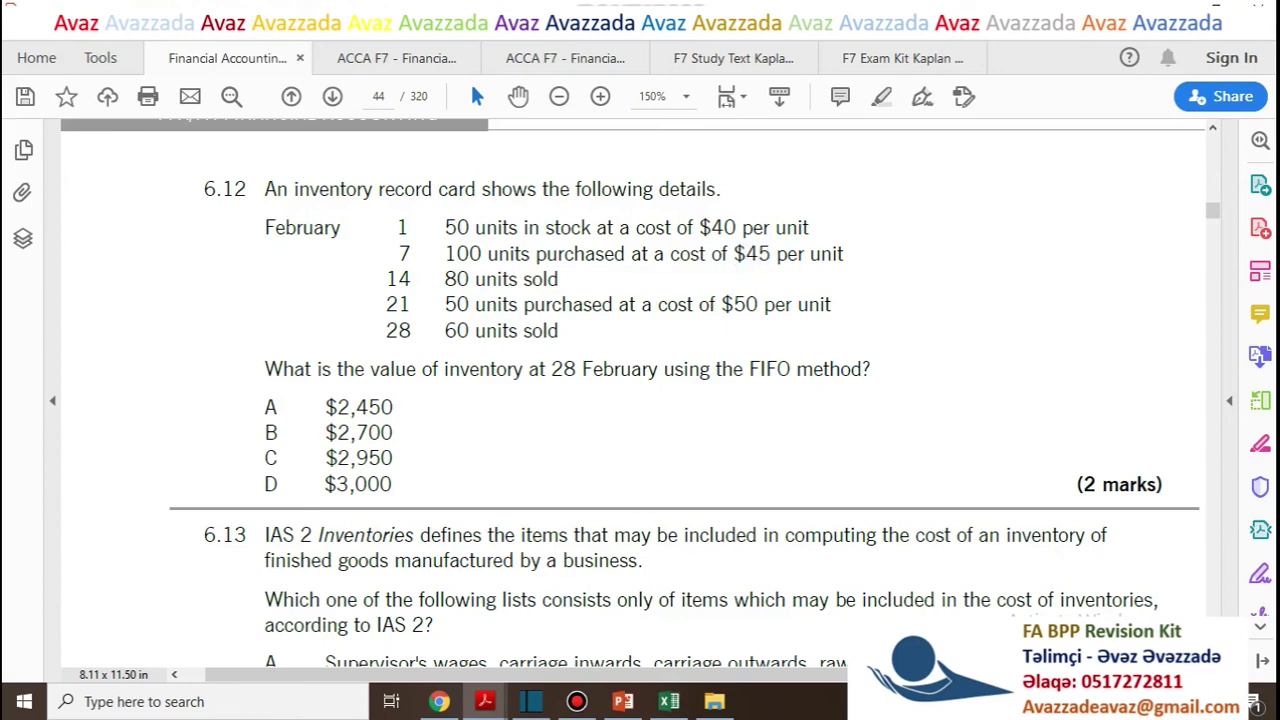
left_click_drag(446, 305, 475, 305)
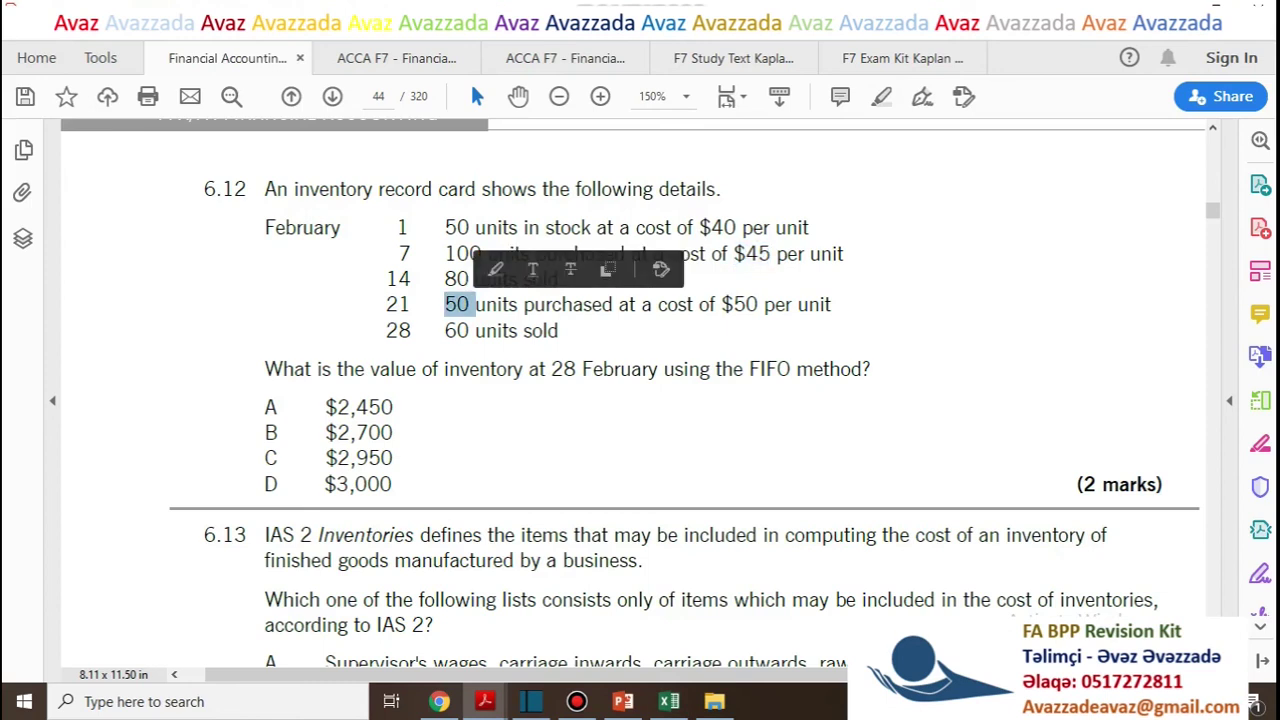
double_click(741, 305)
key("alt+Tab")
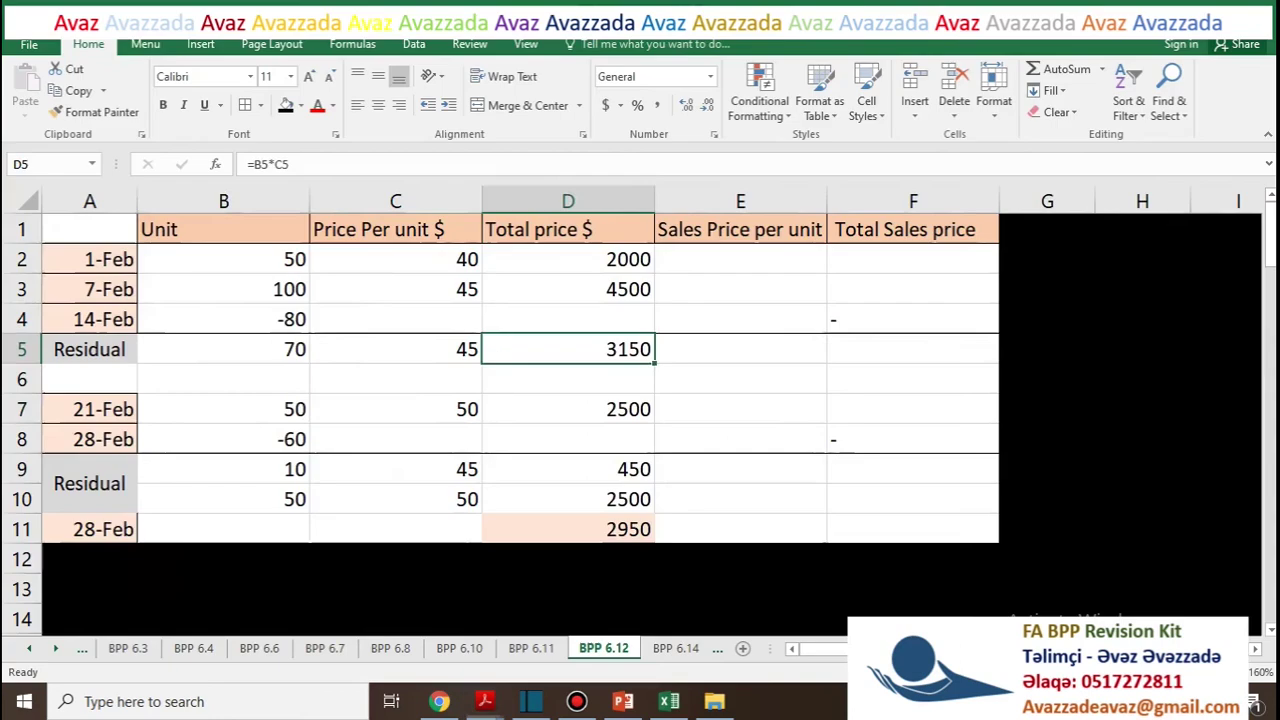
left_click(224, 409)
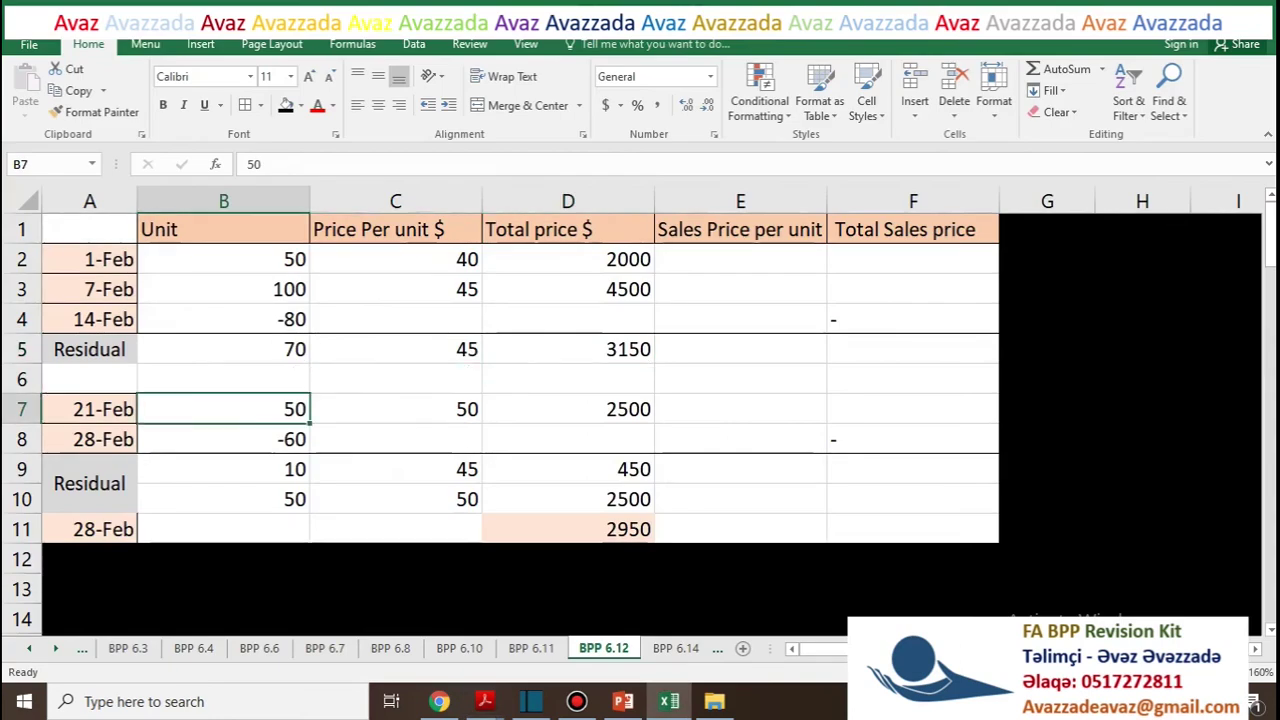
left_click(395, 409)
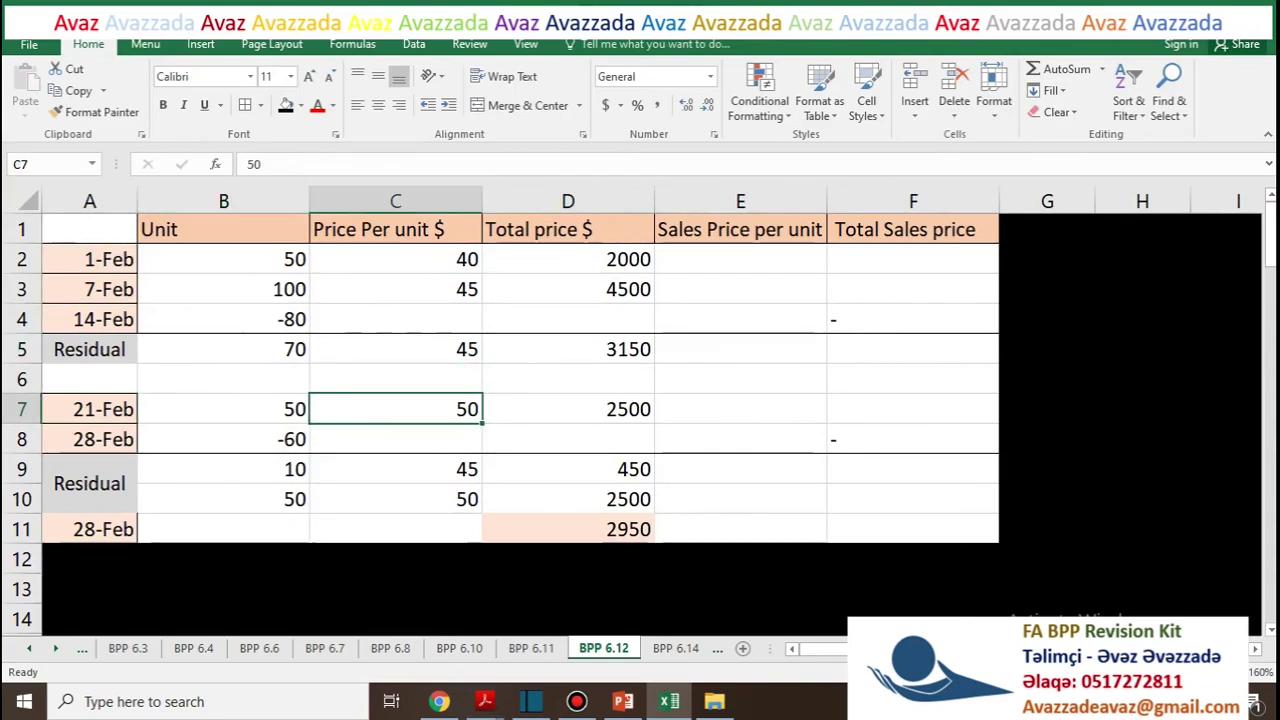
left_click(568, 409)
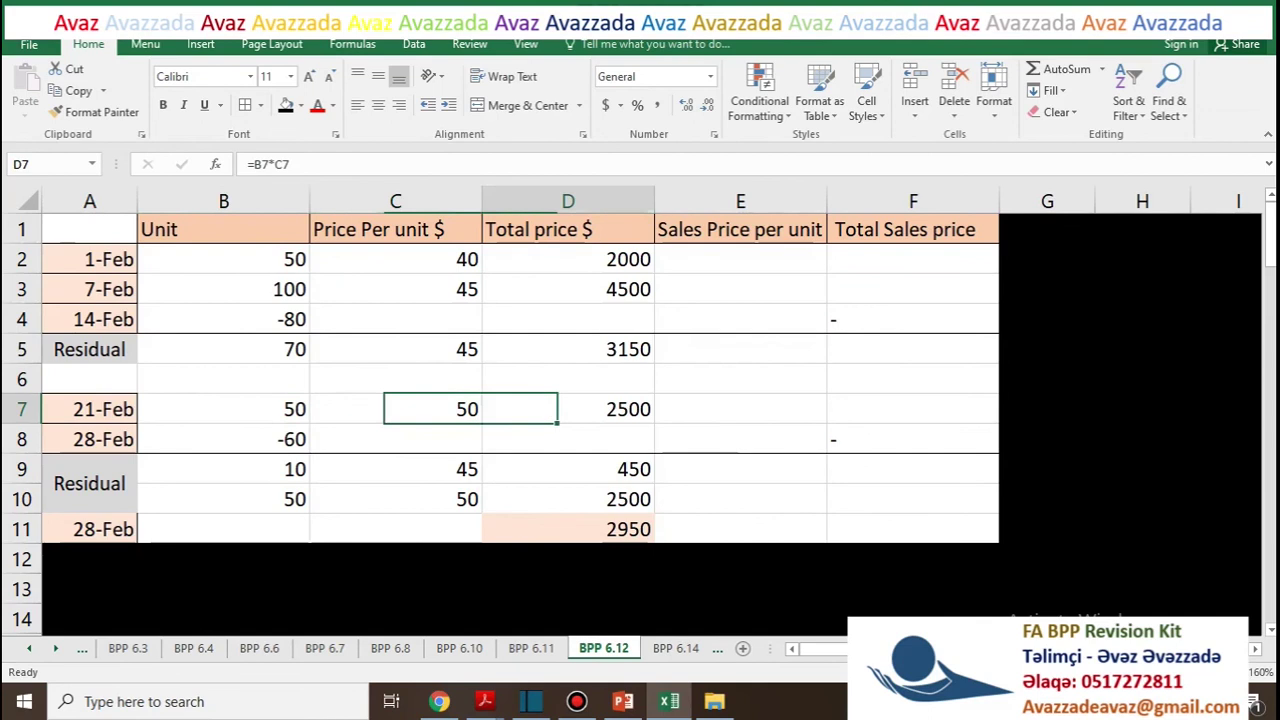
Review the units and prices in rows 5 and 7, and select D5:D7 to examine the inventory value before the 28 February sale
left_click(395, 409)
left_click(223, 409)
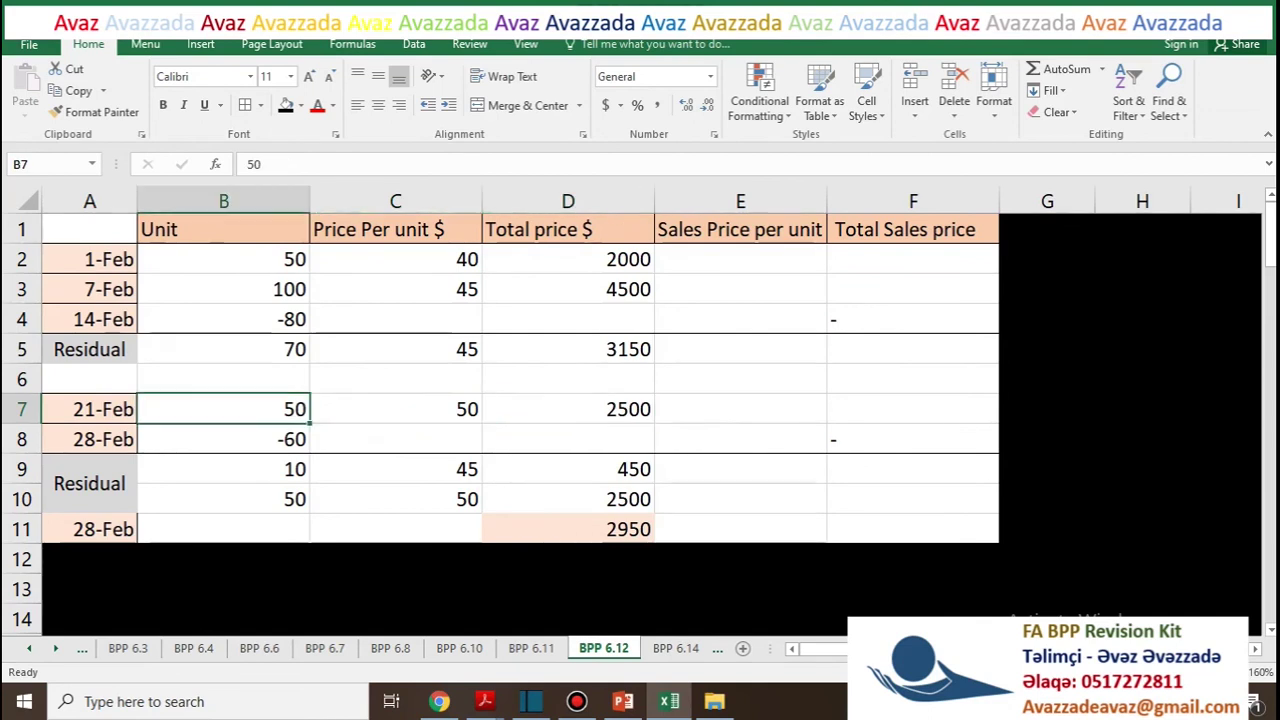
left_click(223, 349)
left_click(395, 349)
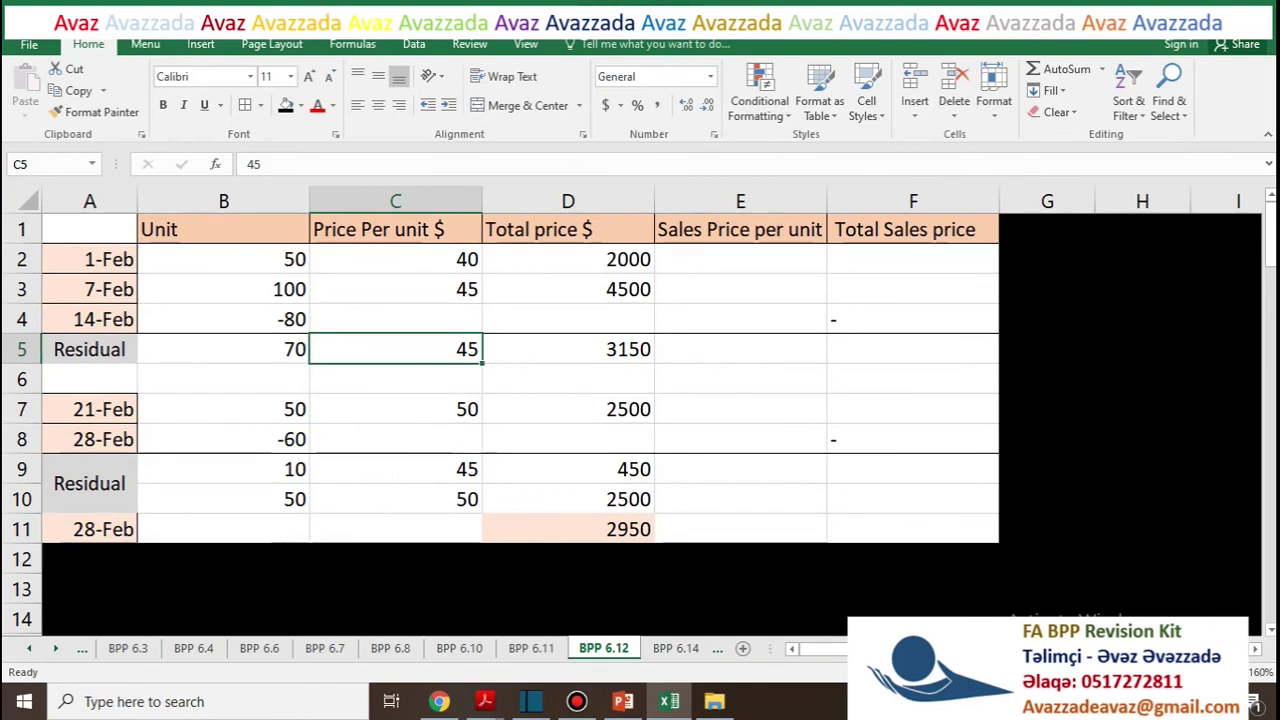
left_click(568, 349)
left_click_drag(568, 349, 567, 409)
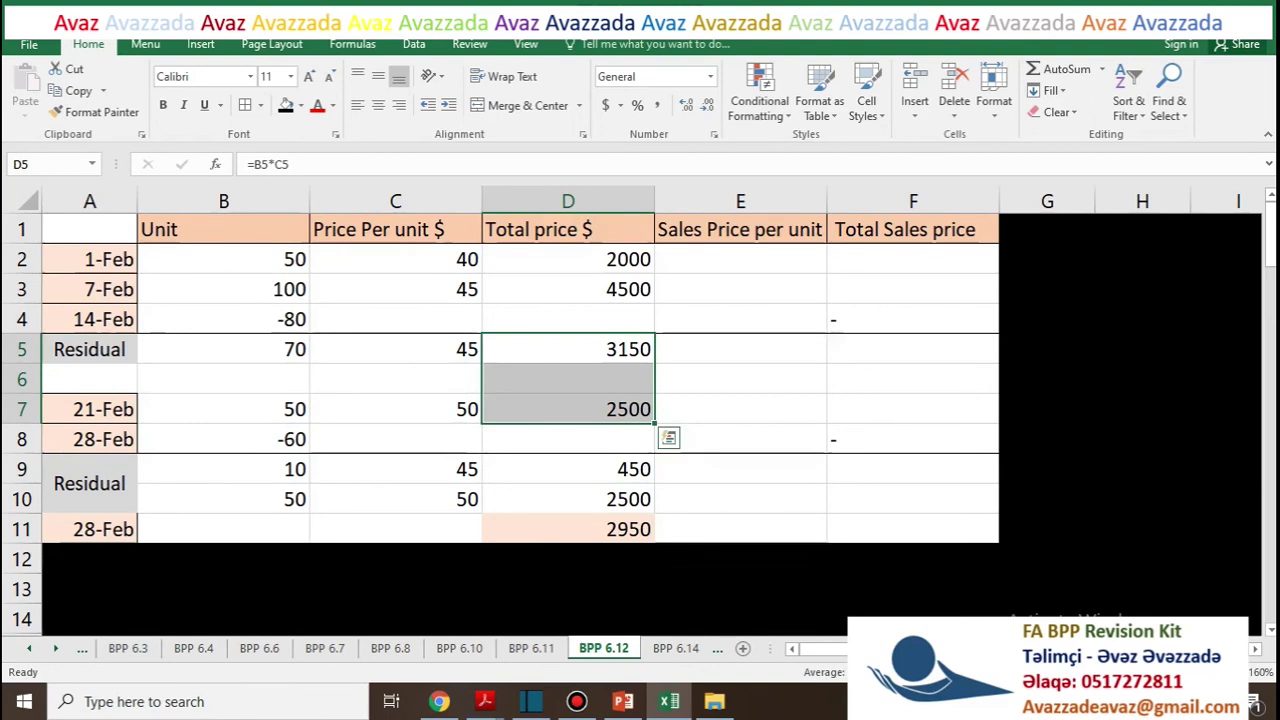
Check the 28 February units sold in the PDF against B8, and compare them with the available units in B5 and B7
left_click(223, 439)
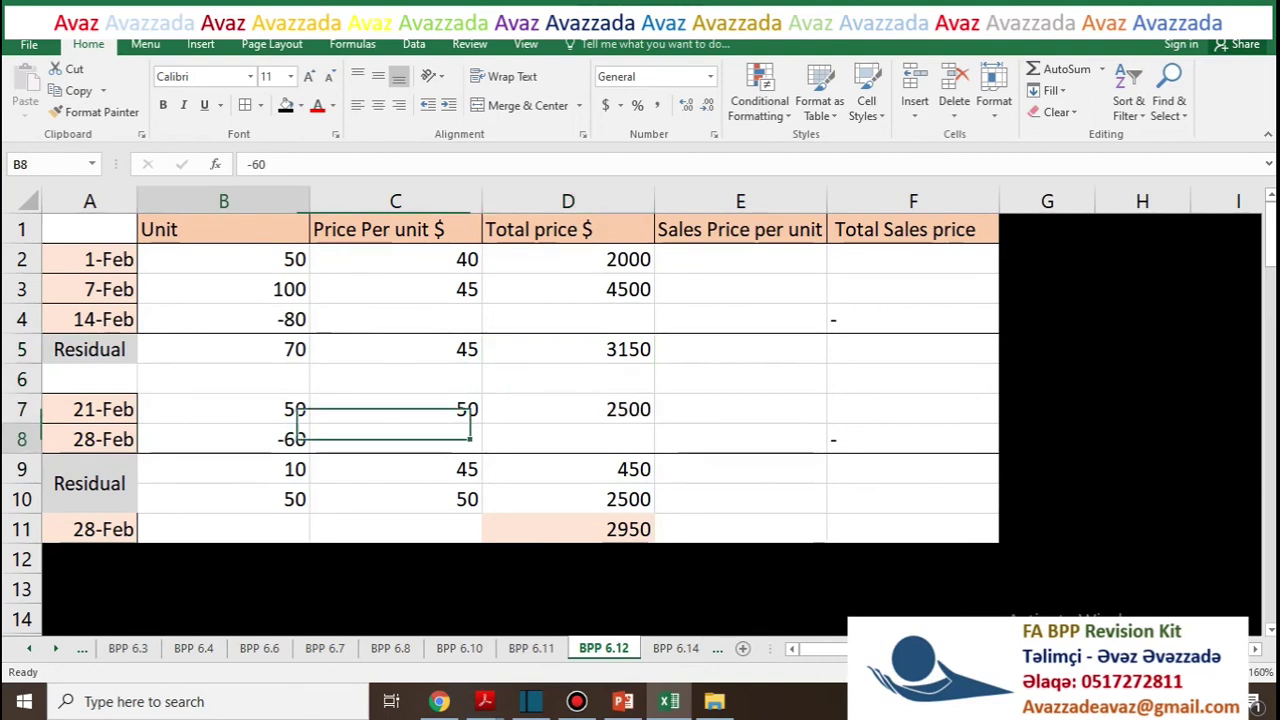
key("alt+Tab")
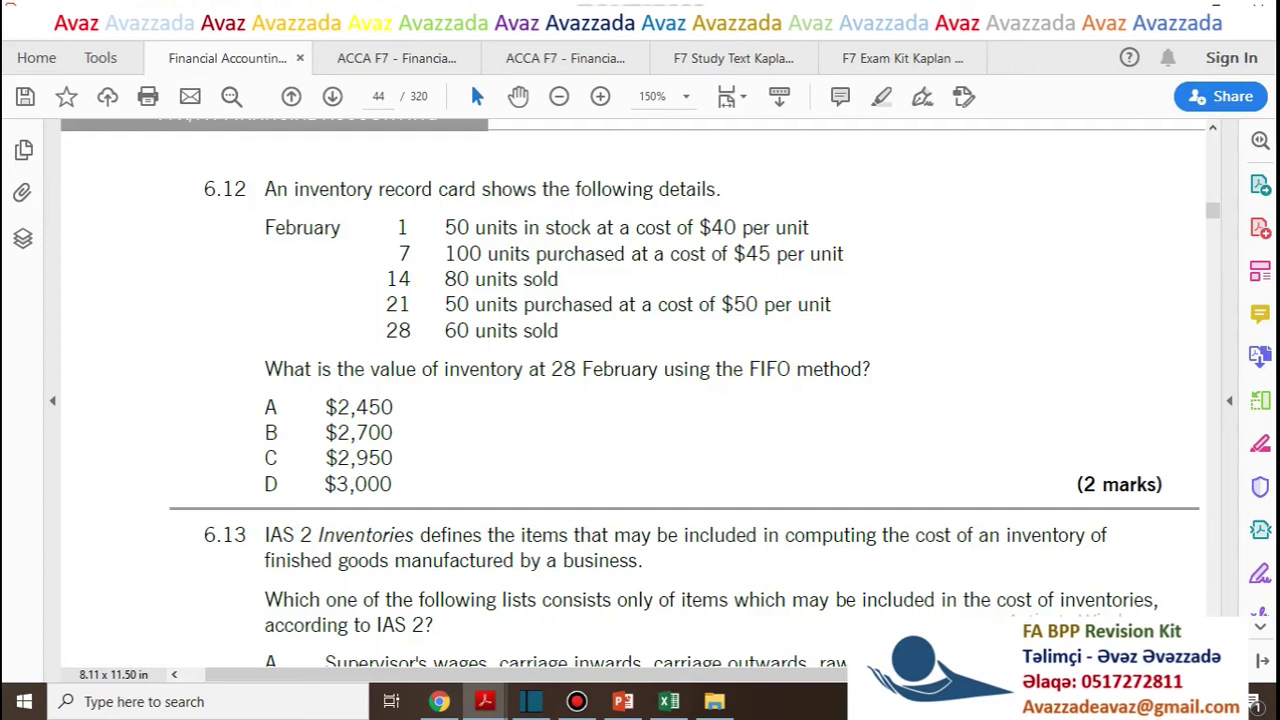
double_click(457, 331)
key("alt+Tab")
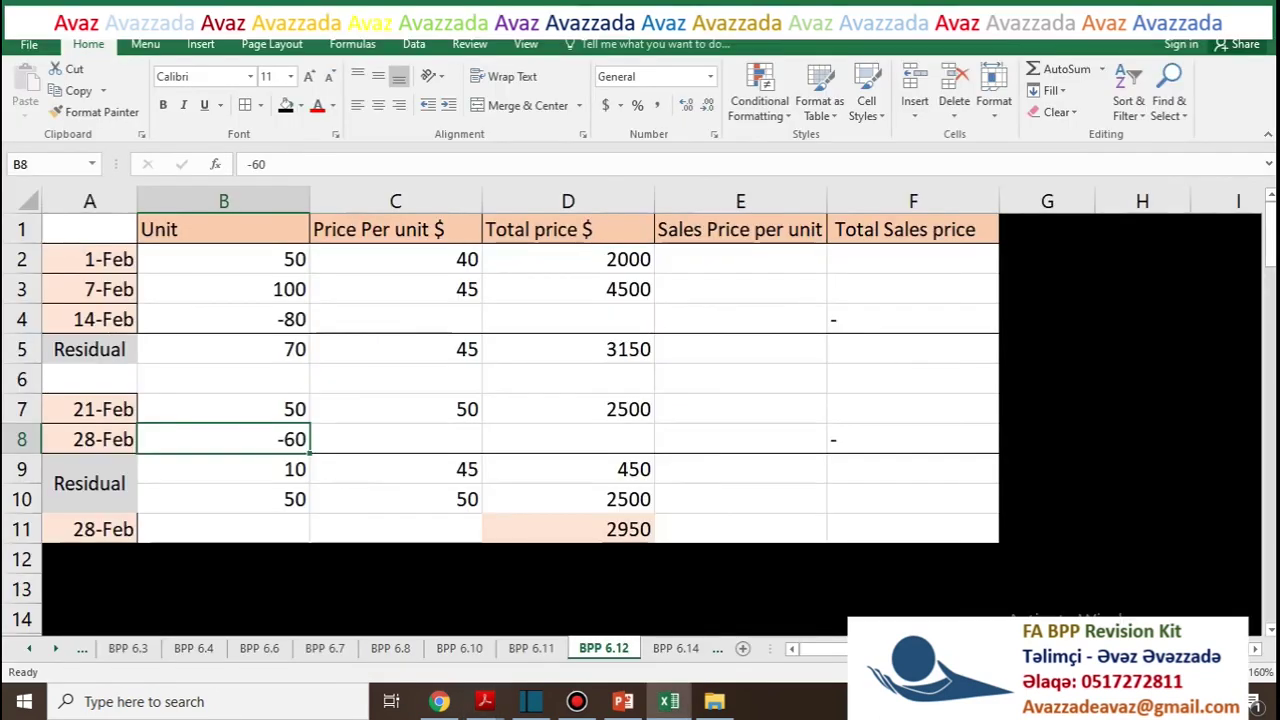
left_click(223, 409)
left_click(223, 349)
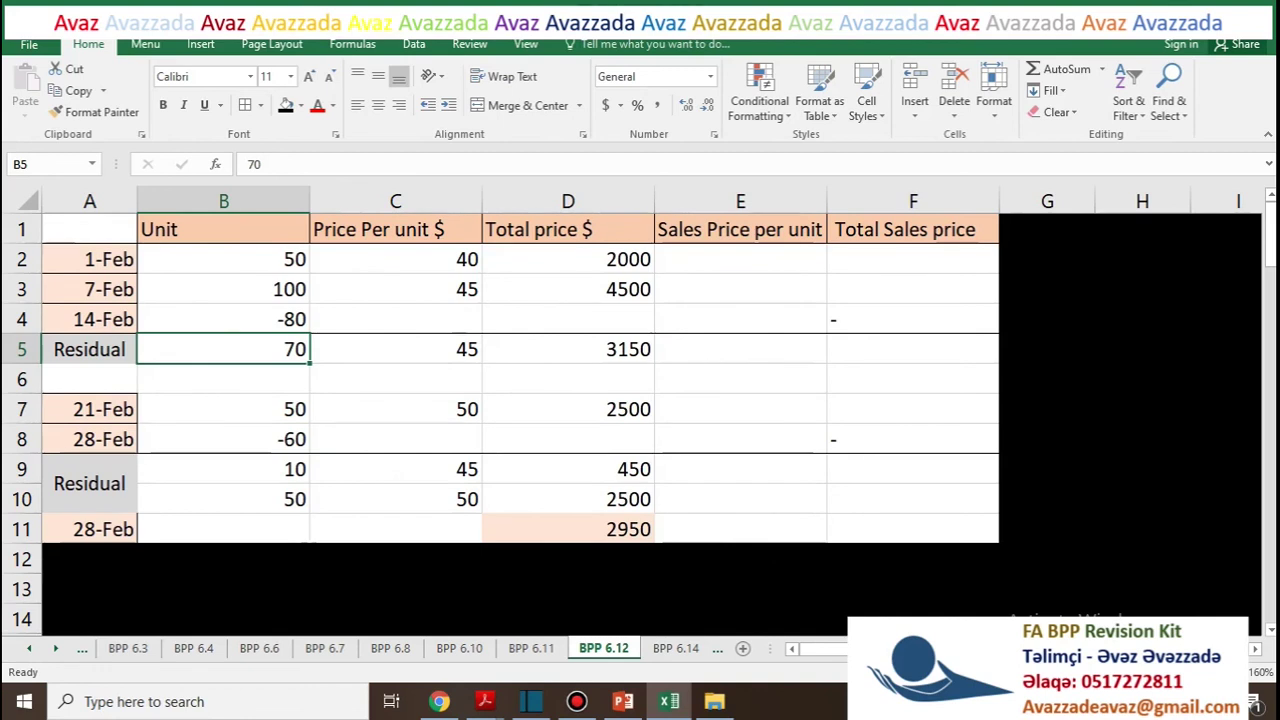
left_click(223, 409)
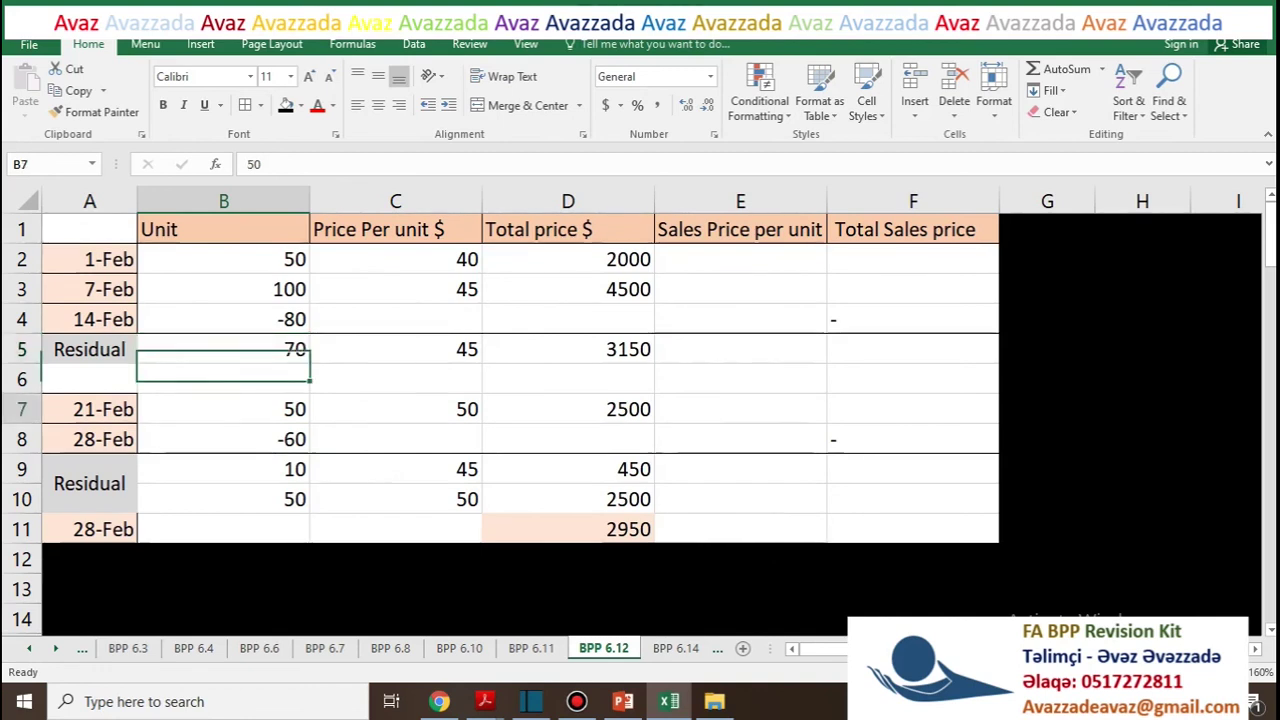
Examine how the units and unit prices from the 5th-row residual and the 21-Feb purchase carry into the final residual rows
left_click(223, 349)
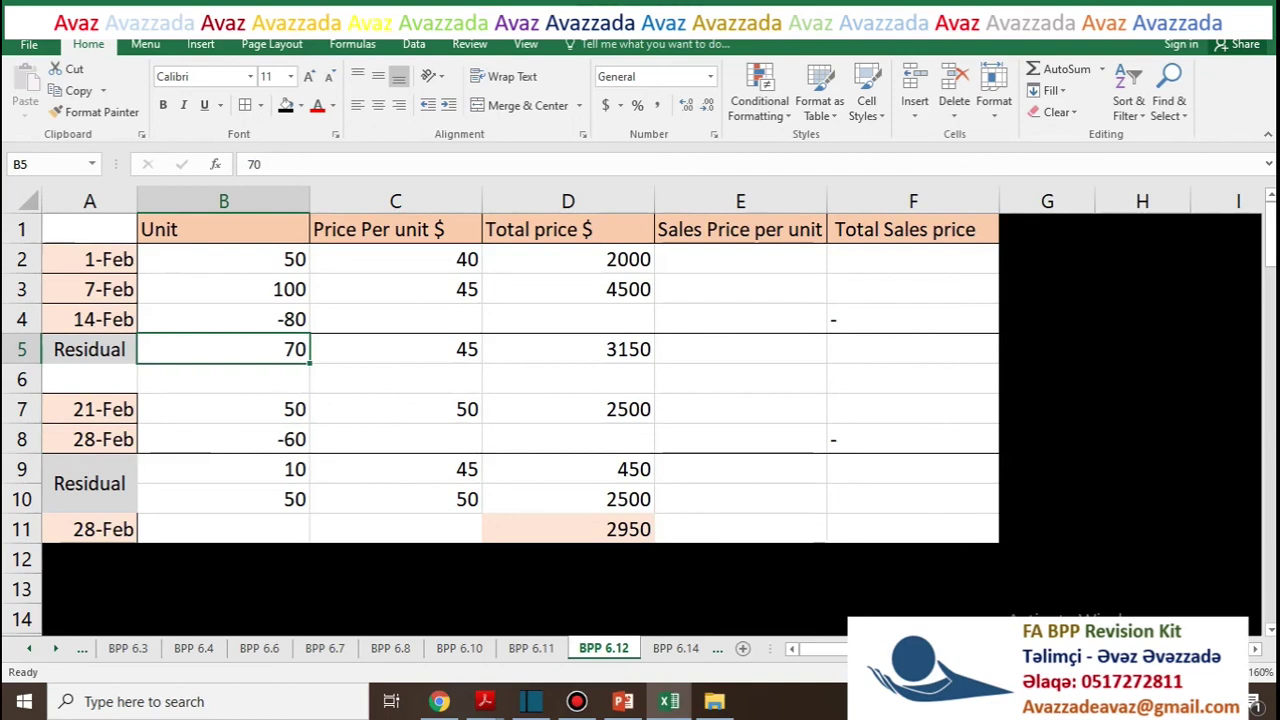
left_click(223, 469)
left_click(395, 349)
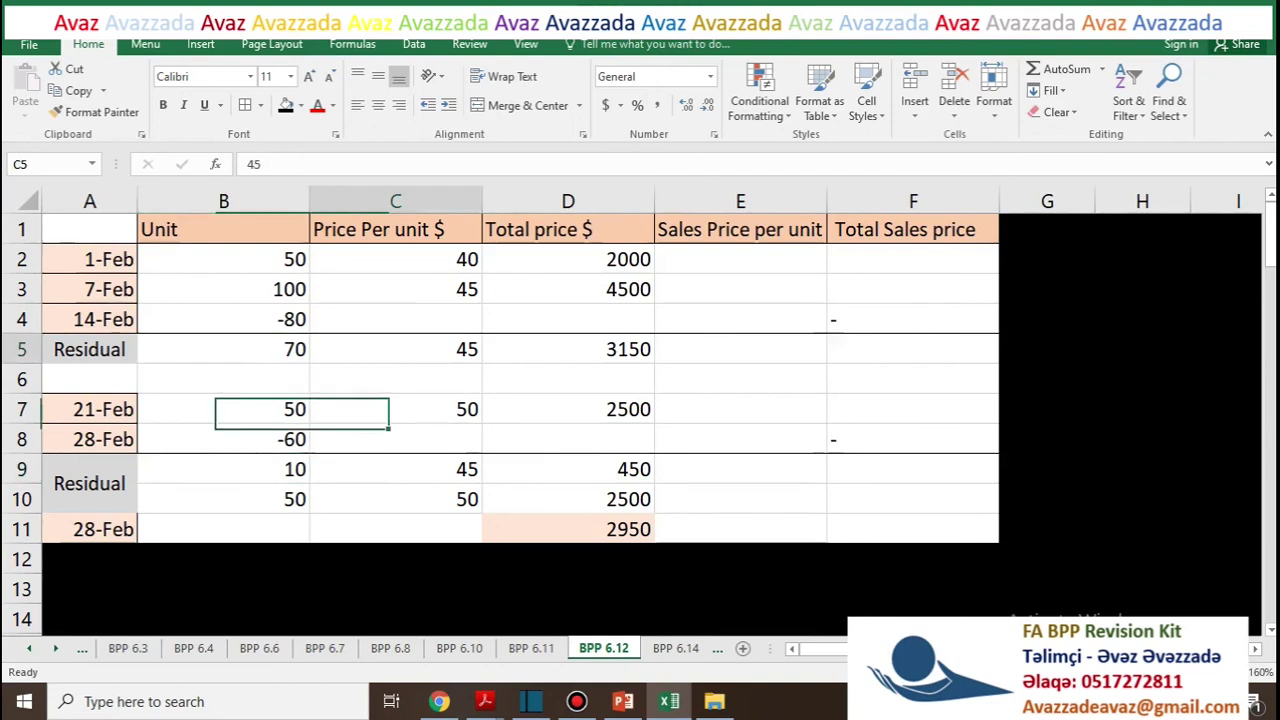
left_click(395, 439)
left_click(395, 469)
left_click(223, 409)
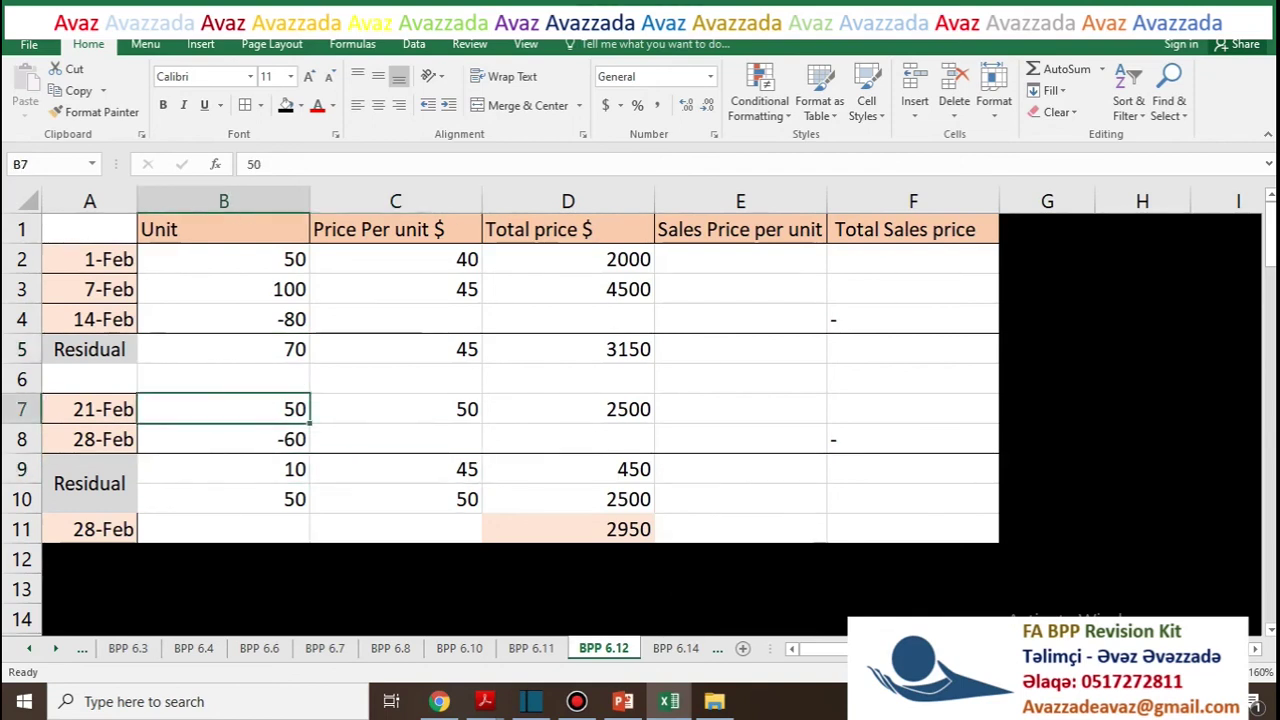
left_click(223, 499)
left_click(395, 499)
left_click(395, 409)
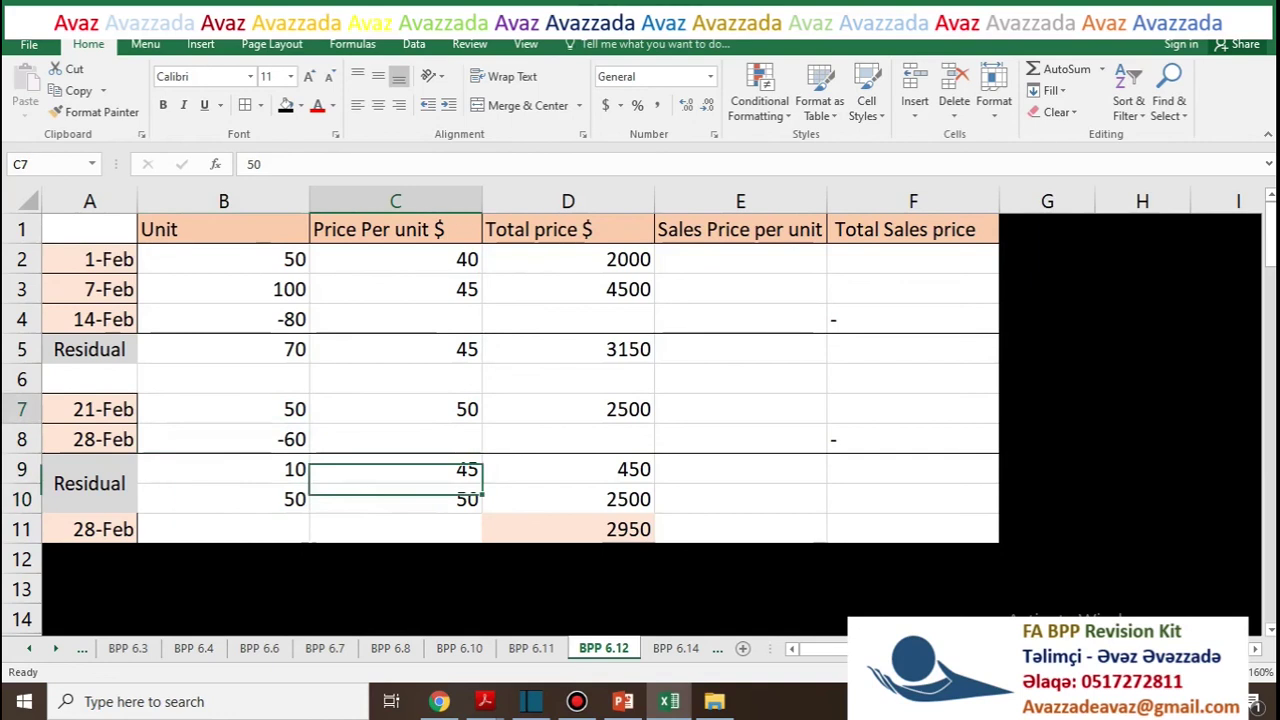
left_click(395, 409)
left_click(395, 499)
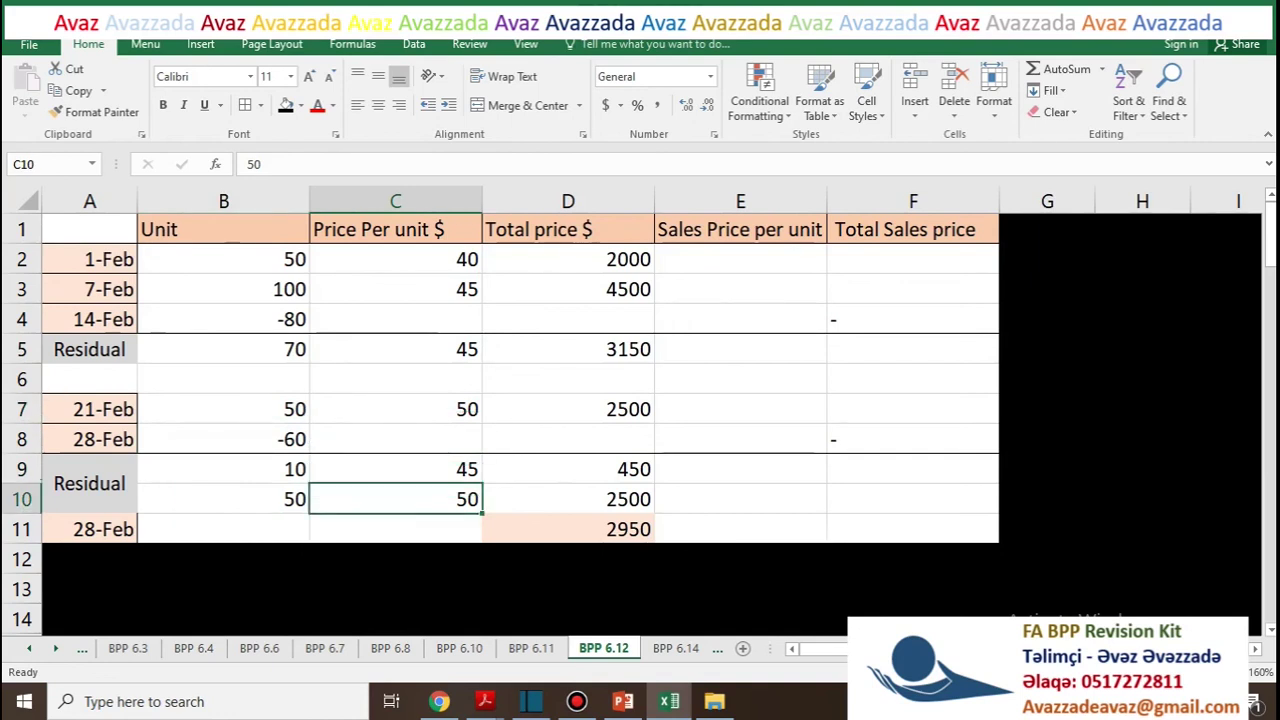
Check the units, unit prices and total price formulas of the final residual rows and the closing 28-Feb total
left_click(223, 469)
left_click(395, 469)
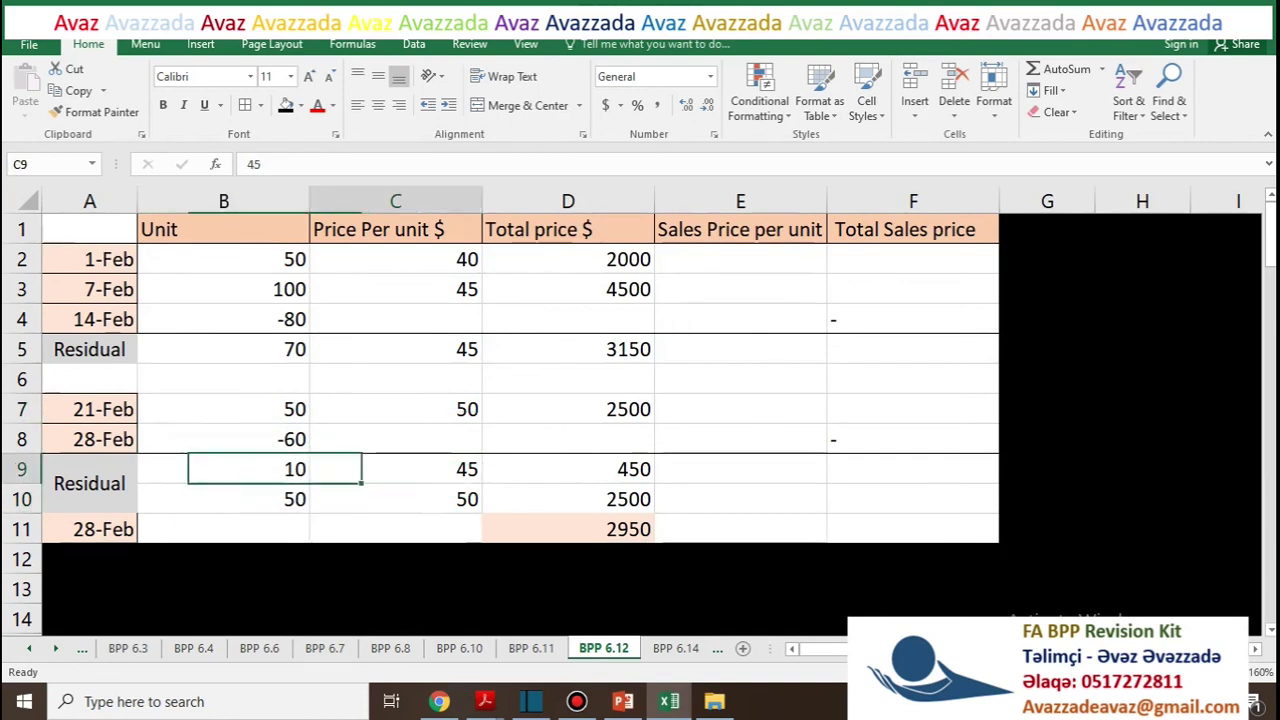
left_click(568, 469)
left_click(223, 499)
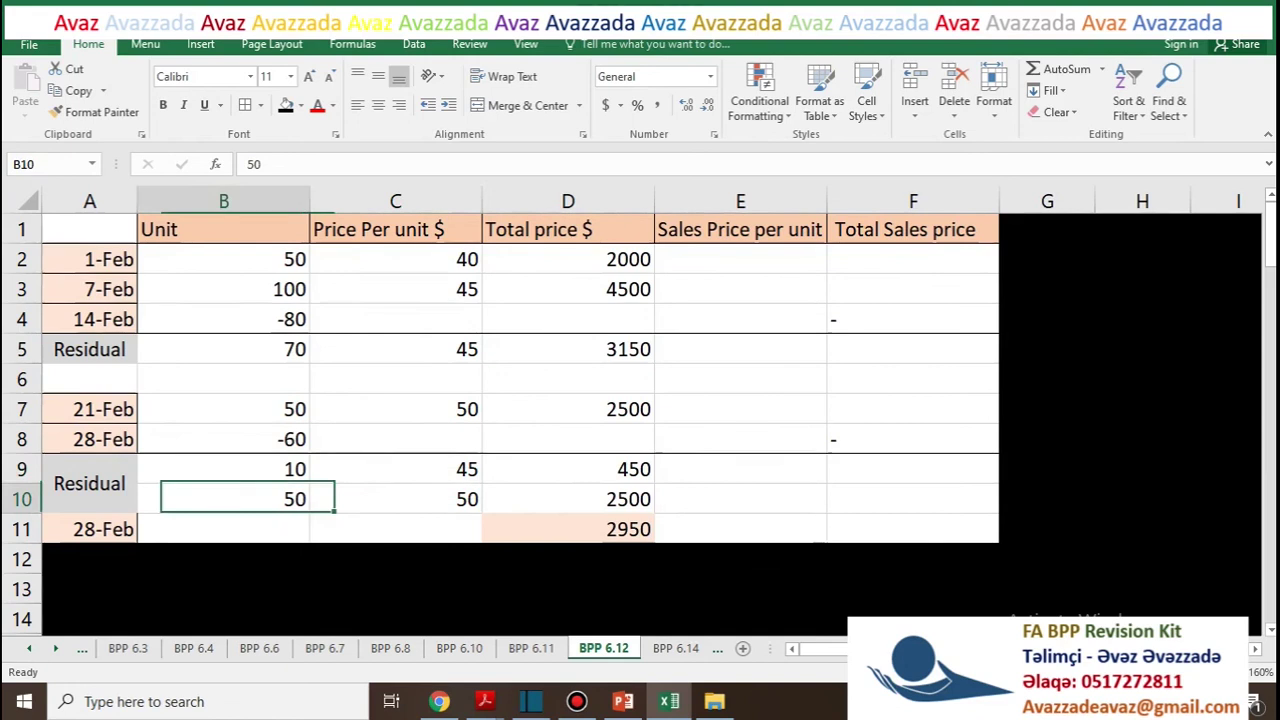
left_click(395, 499)
left_click(568, 499)
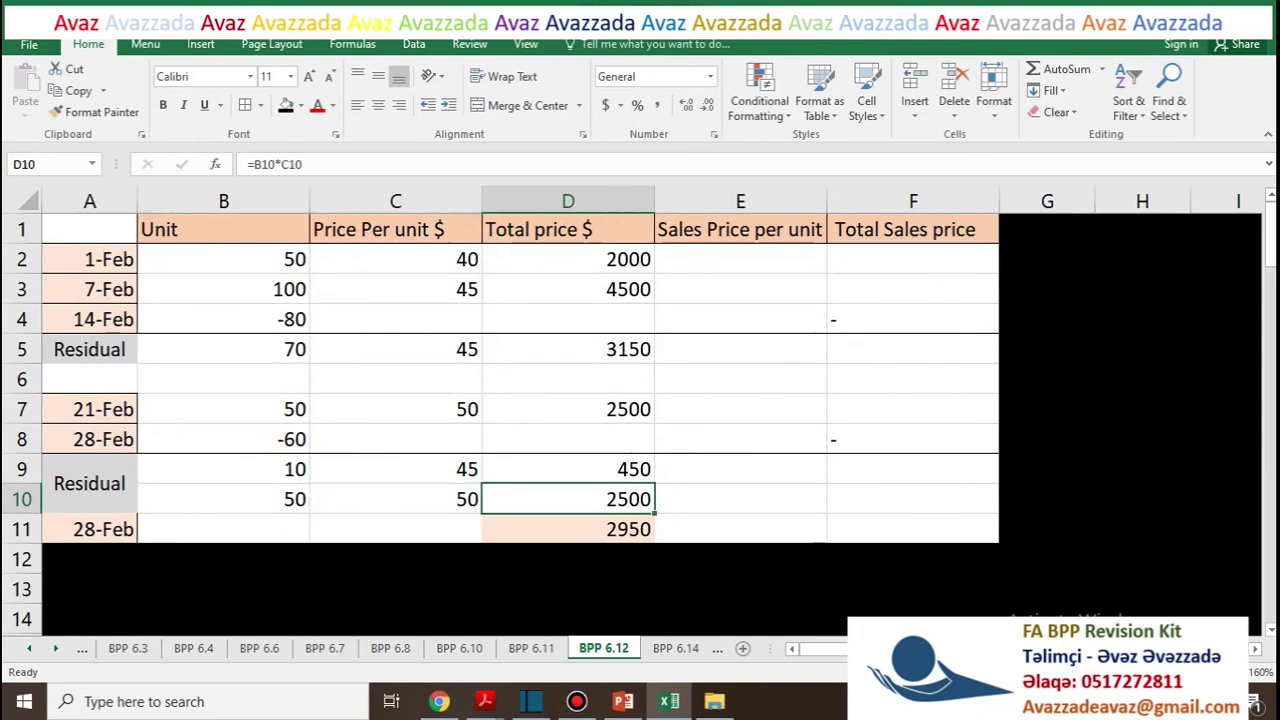
scroll(89, 349, "down", 2)
left_click(89, 349)
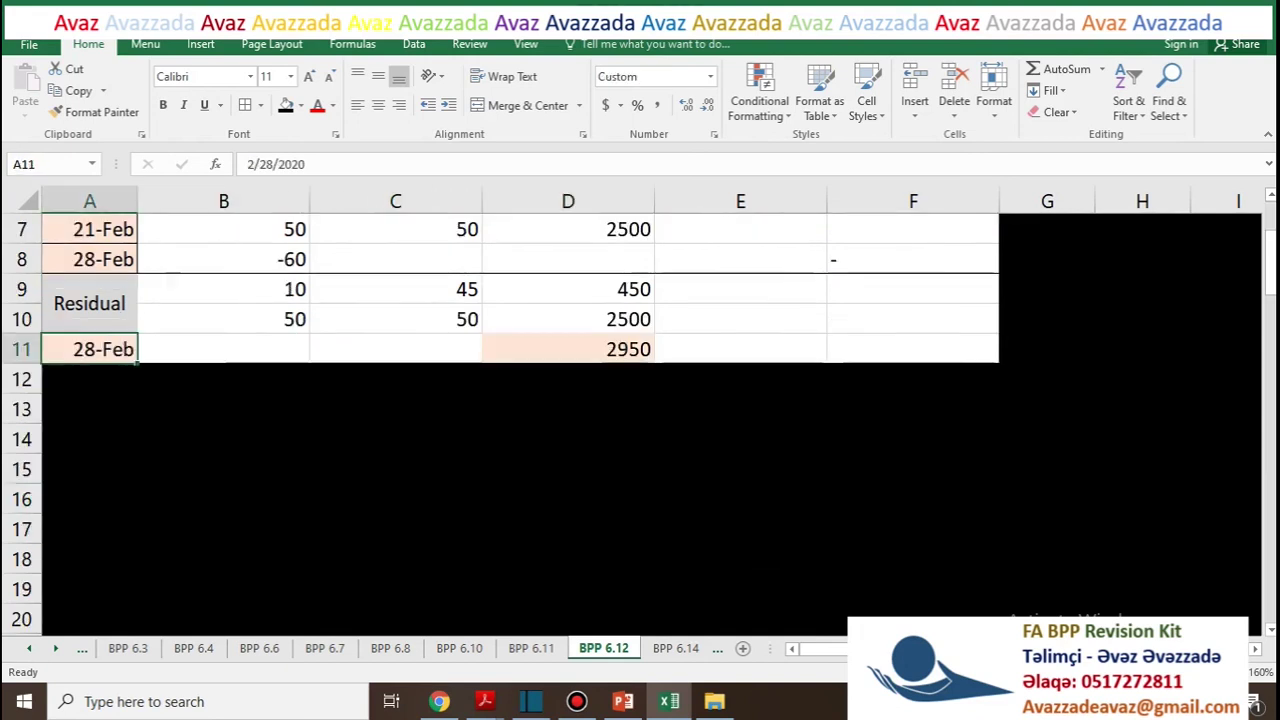
scroll(568, 409, "up", 2)
left_click(568, 529)
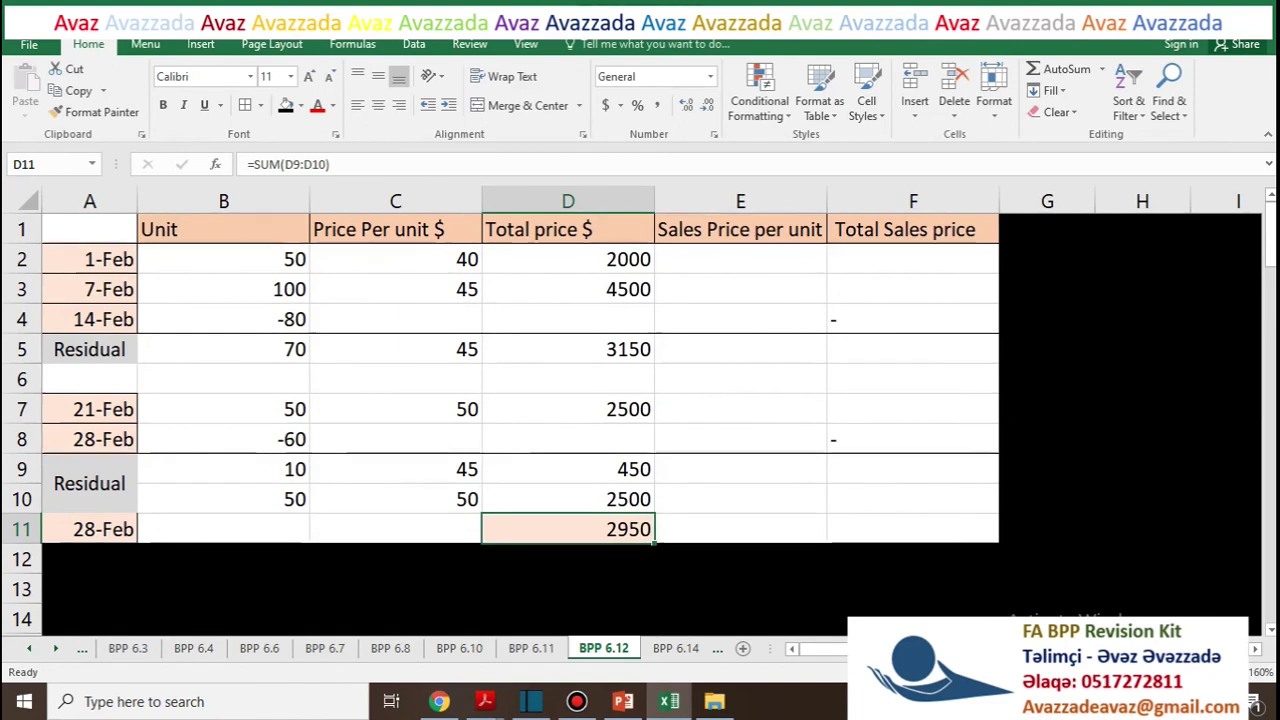
Switch to the PDF question book in Acrobat and highlight answer letter C of question 6.12
key("alt+Tab")
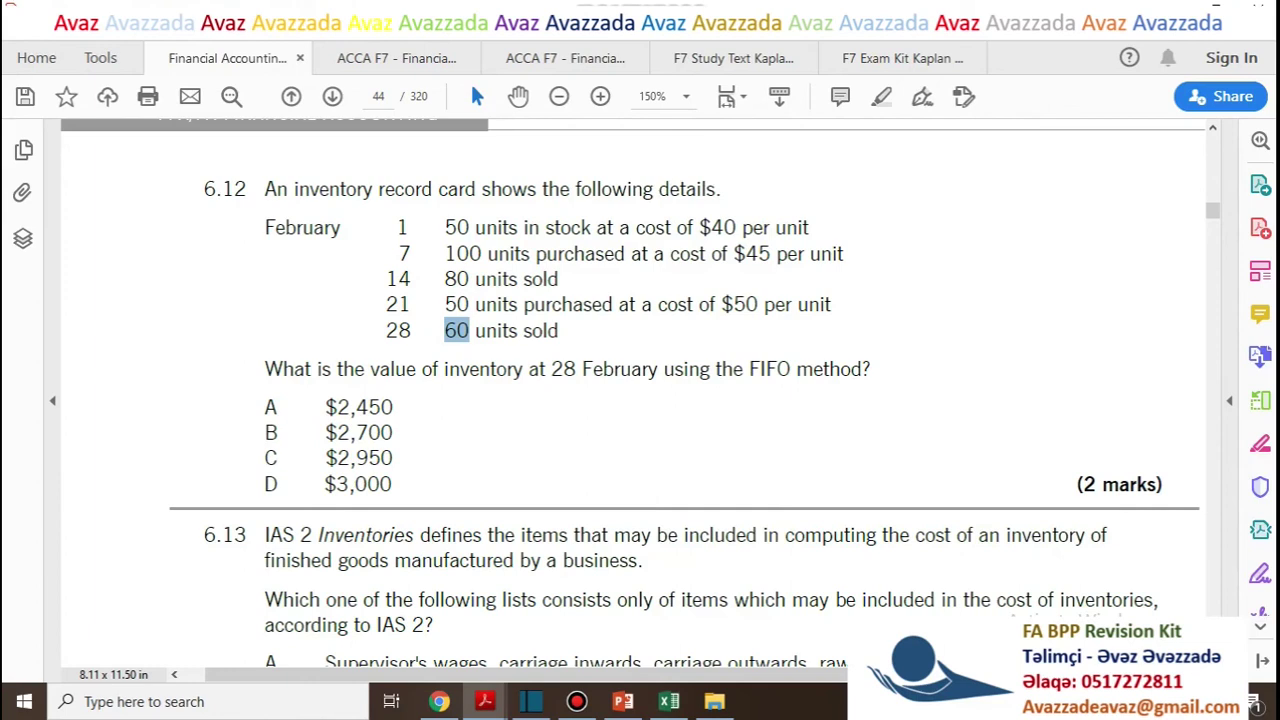
left_click(457, 331)
double_click(274, 458)
left_click(289, 424)
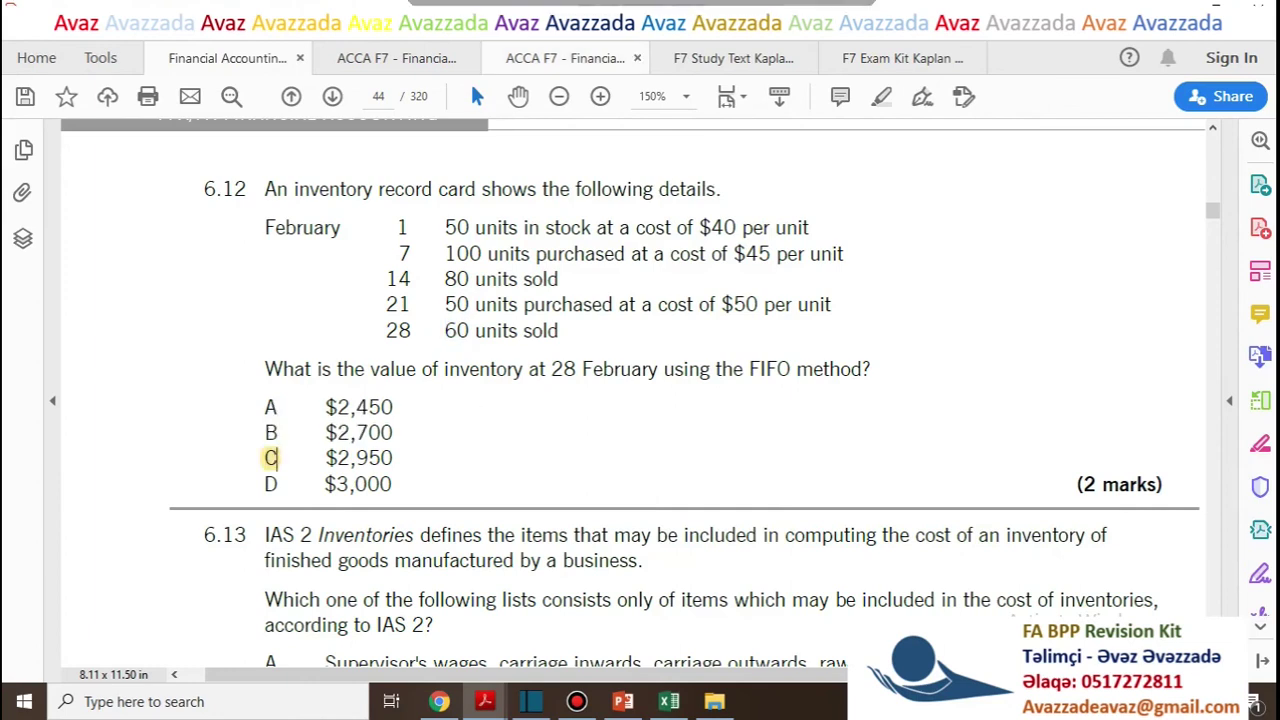
Read the introductory statement of question 6.13 on IAS 2 Inventories and goods manufactured by a business
scroll(278, 458, "down", 4)
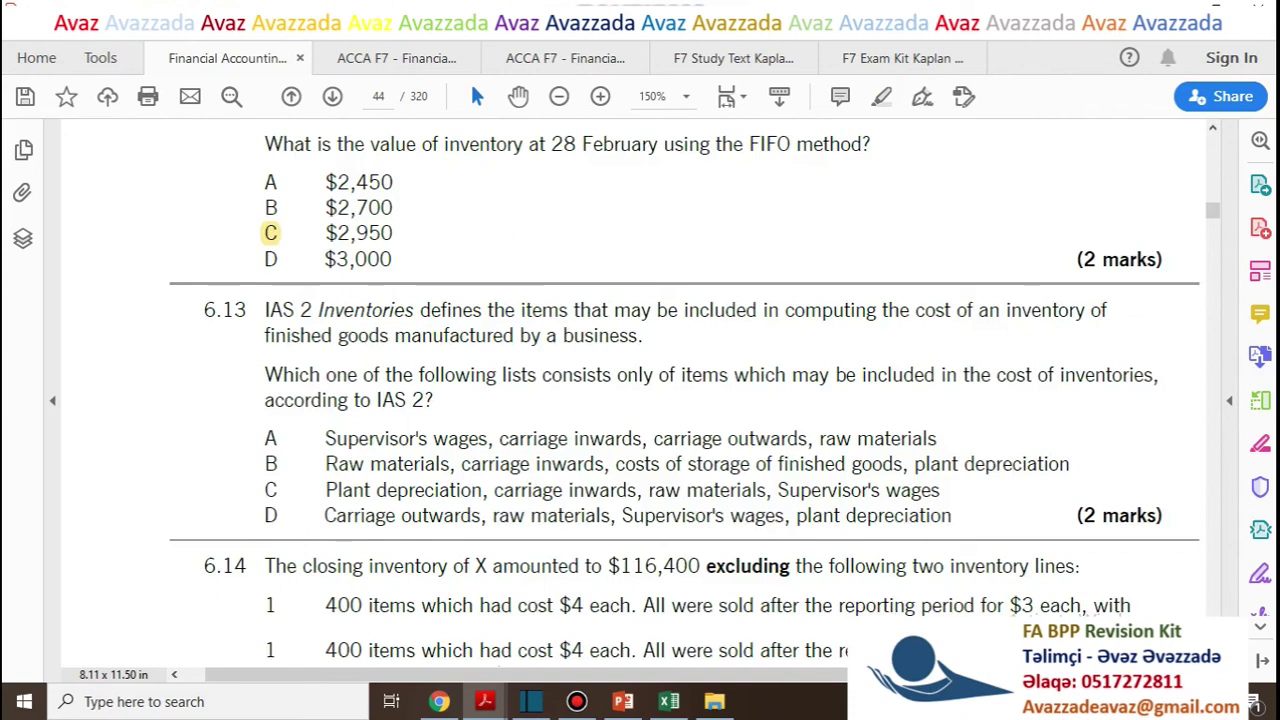
scroll(278, 458, "down", 1)
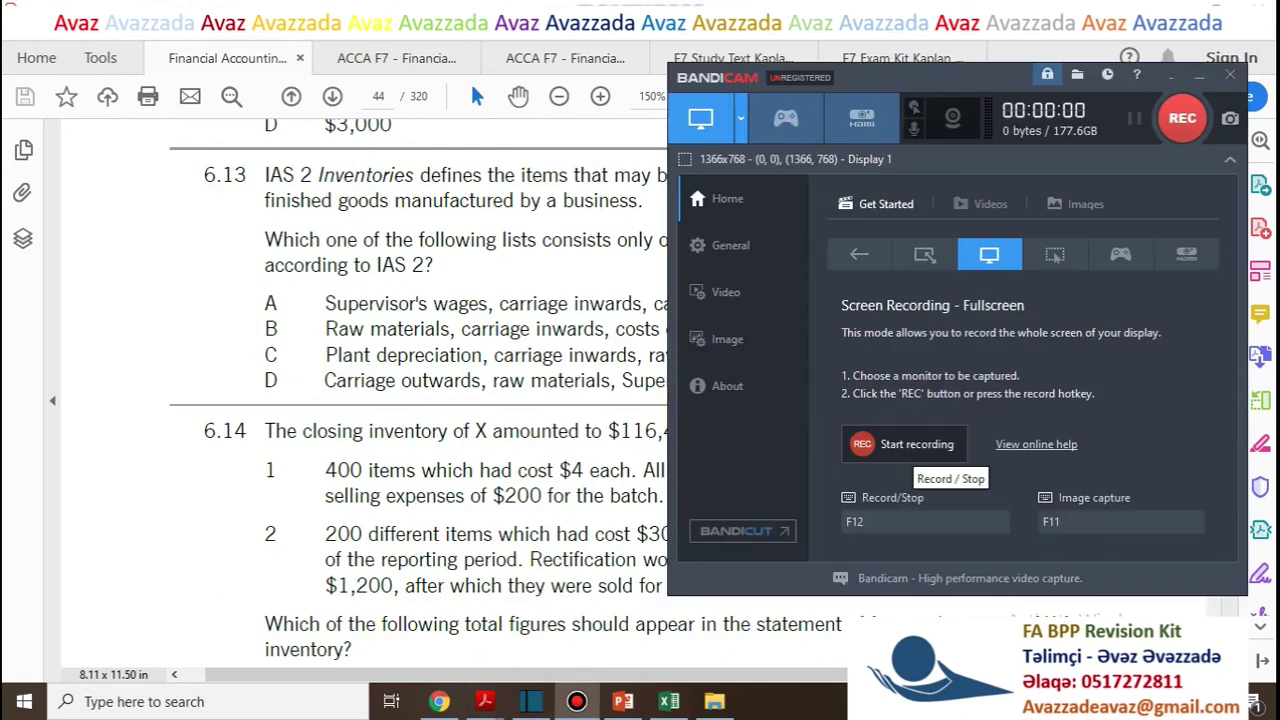
key("F12")
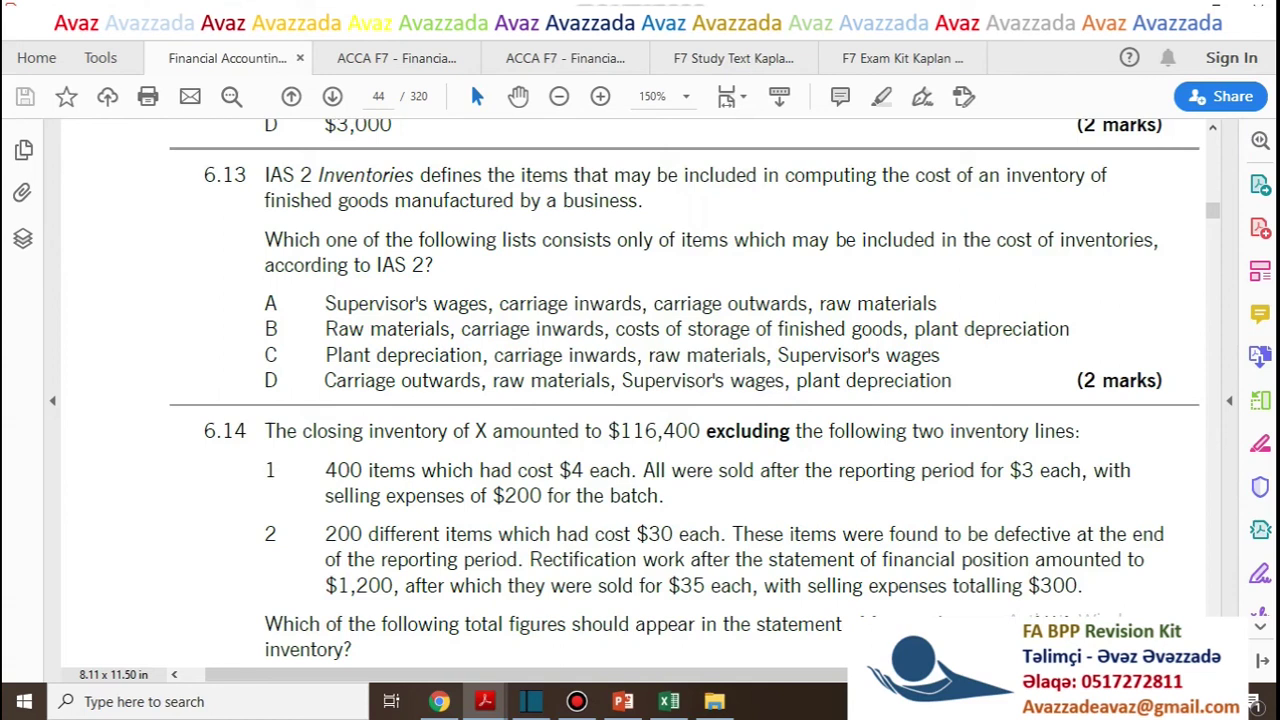
left_click_drag(643, 200, 265, 175)
left_click(265, 175)
left_click_drag(411, 200, 638, 200)
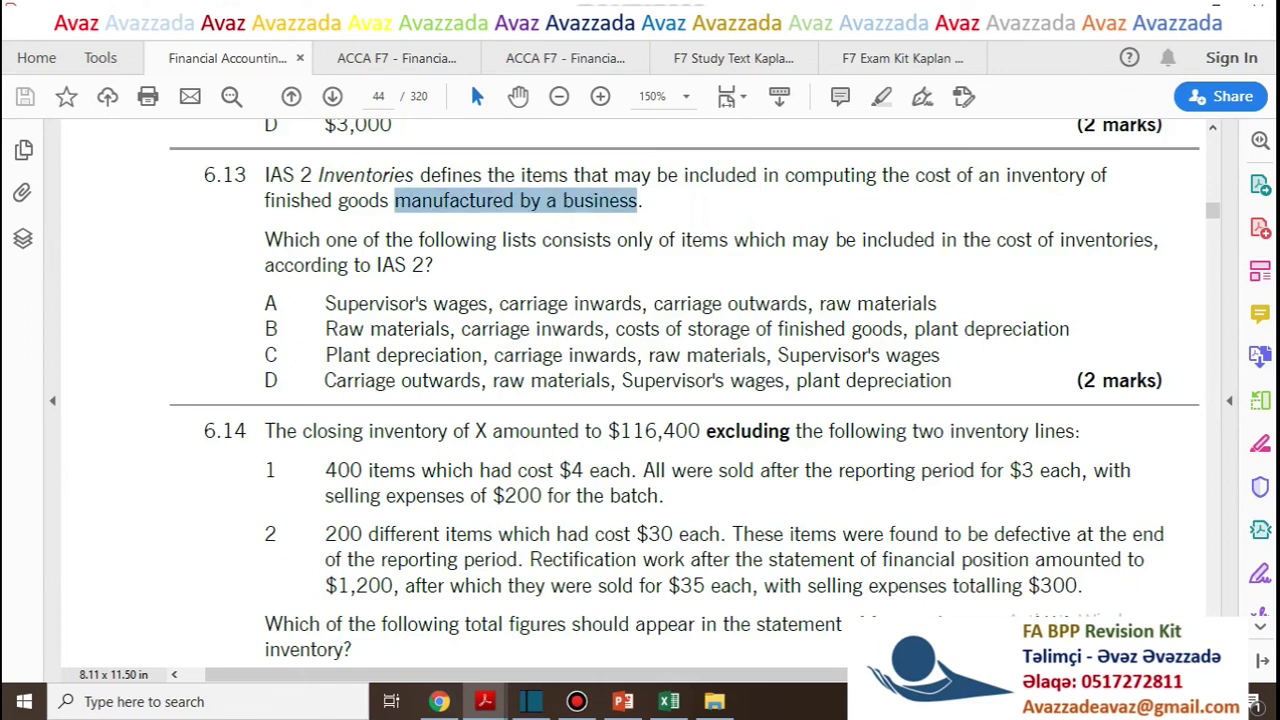
left_click(640, 200)
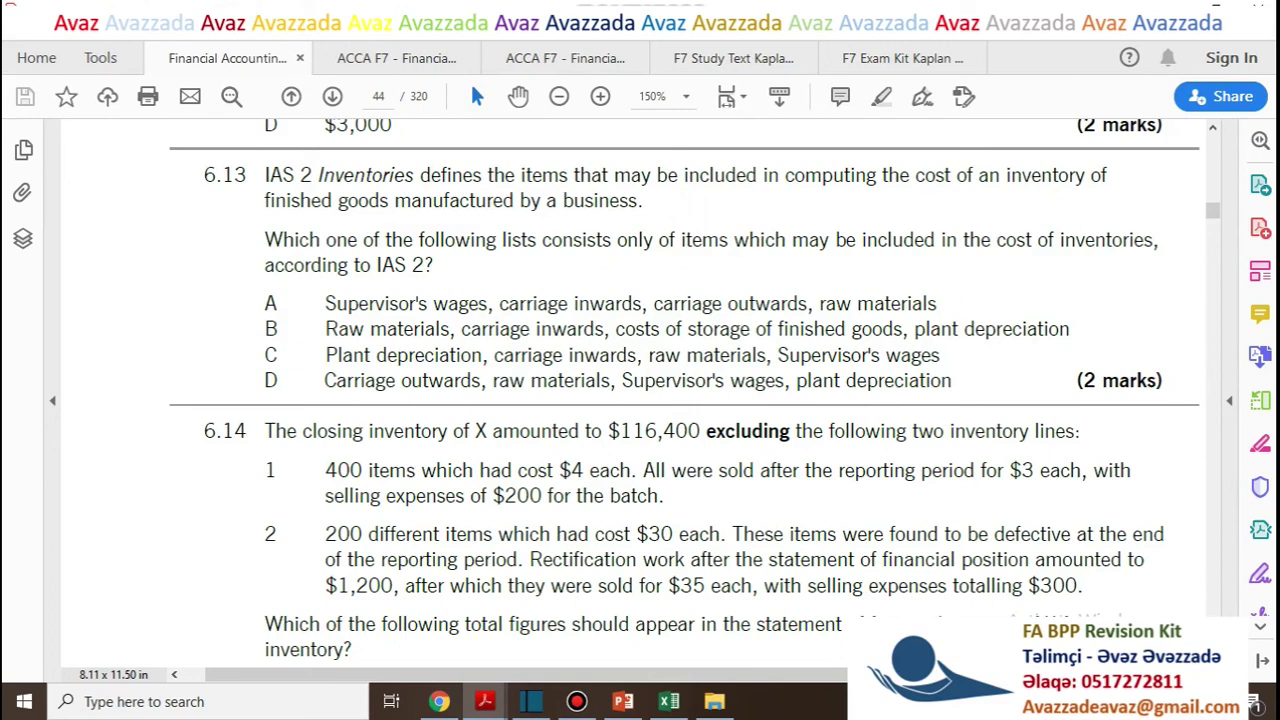
left_click_drag(266, 175, 414, 175)
left_click(414, 175)
Read question 6.13's requirement about which list consists only of items that may be included in inventory cost
left_click_drag(265, 240, 434, 265)
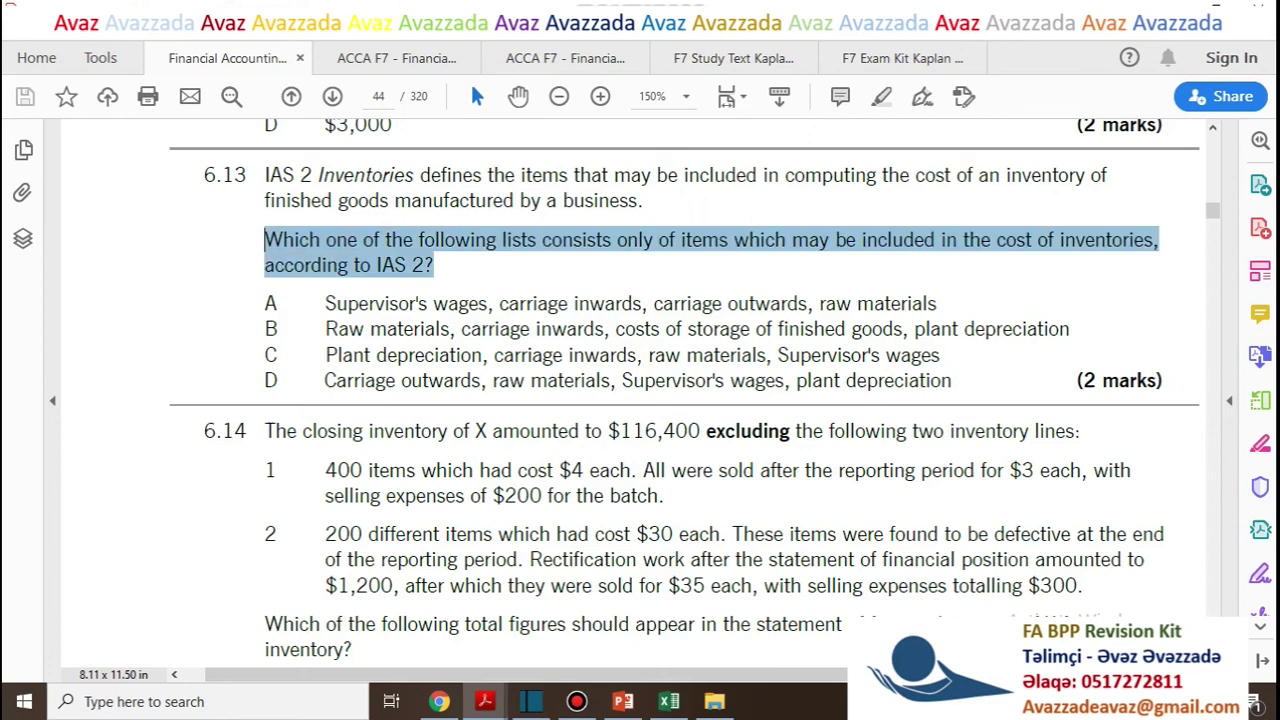
left_click(434, 265)
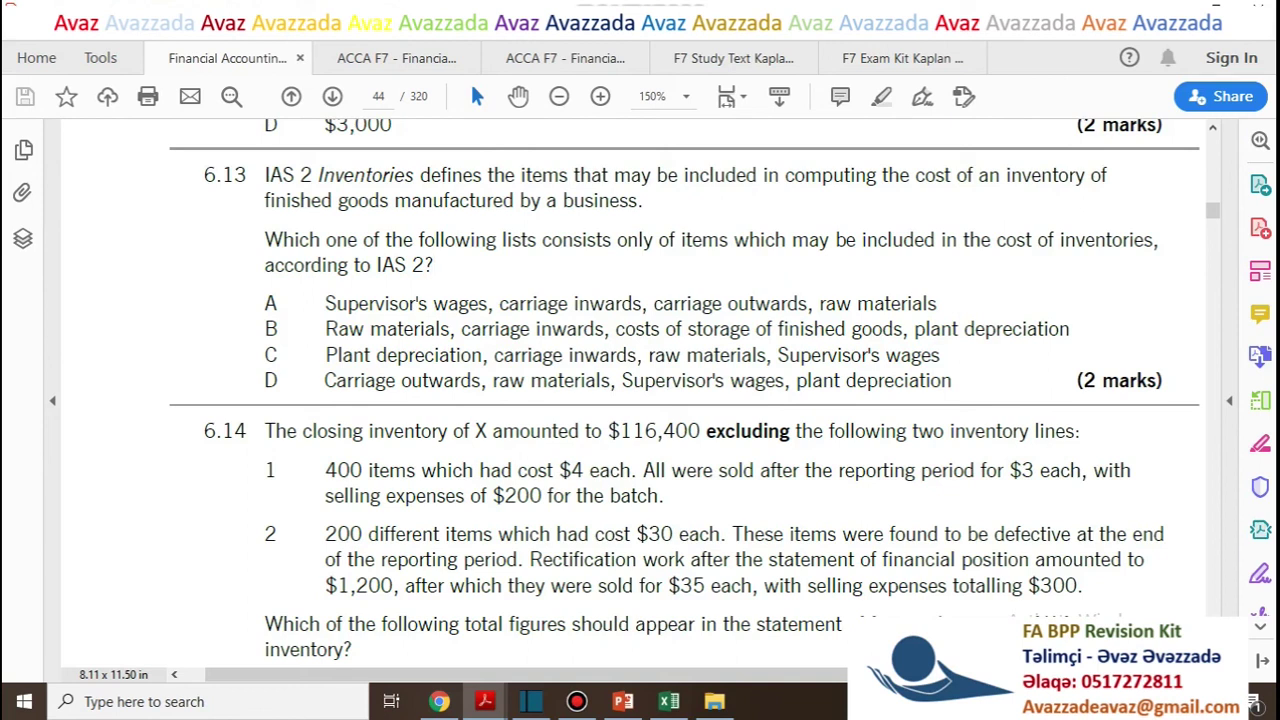
double_click(546, 240)
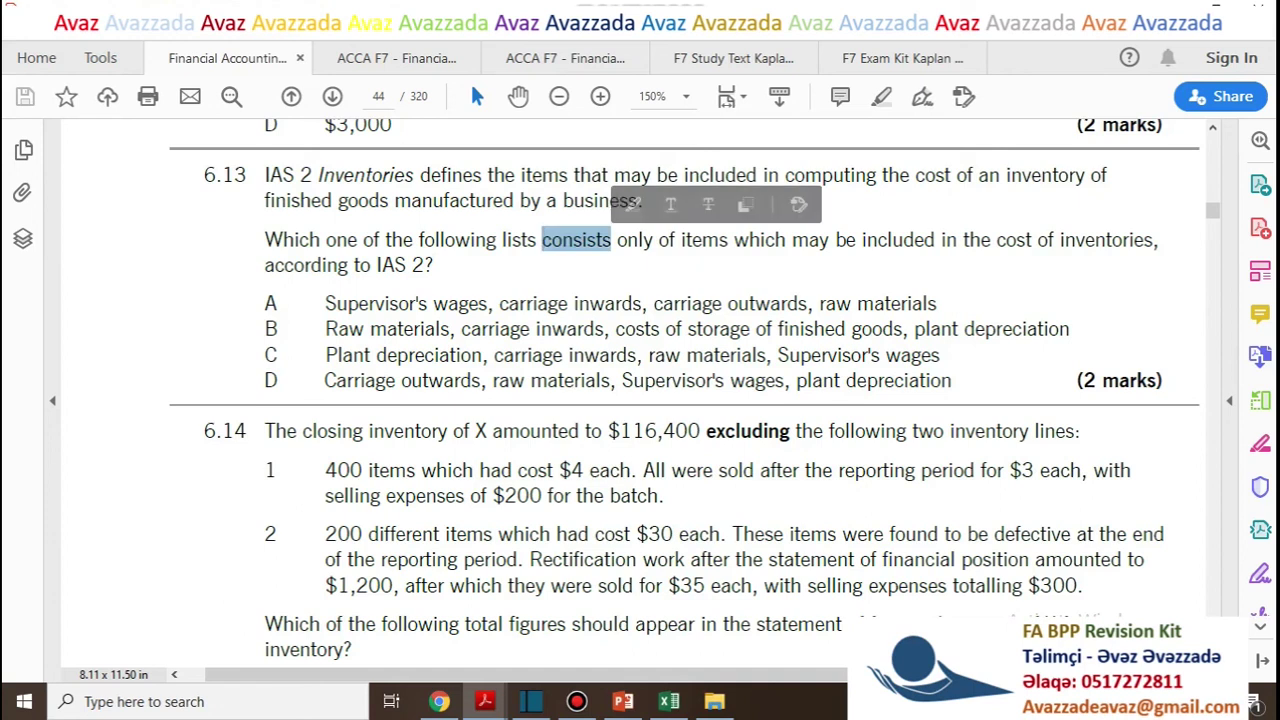
left_click(560, 242)
left_click_drag(617, 240, 734, 240)
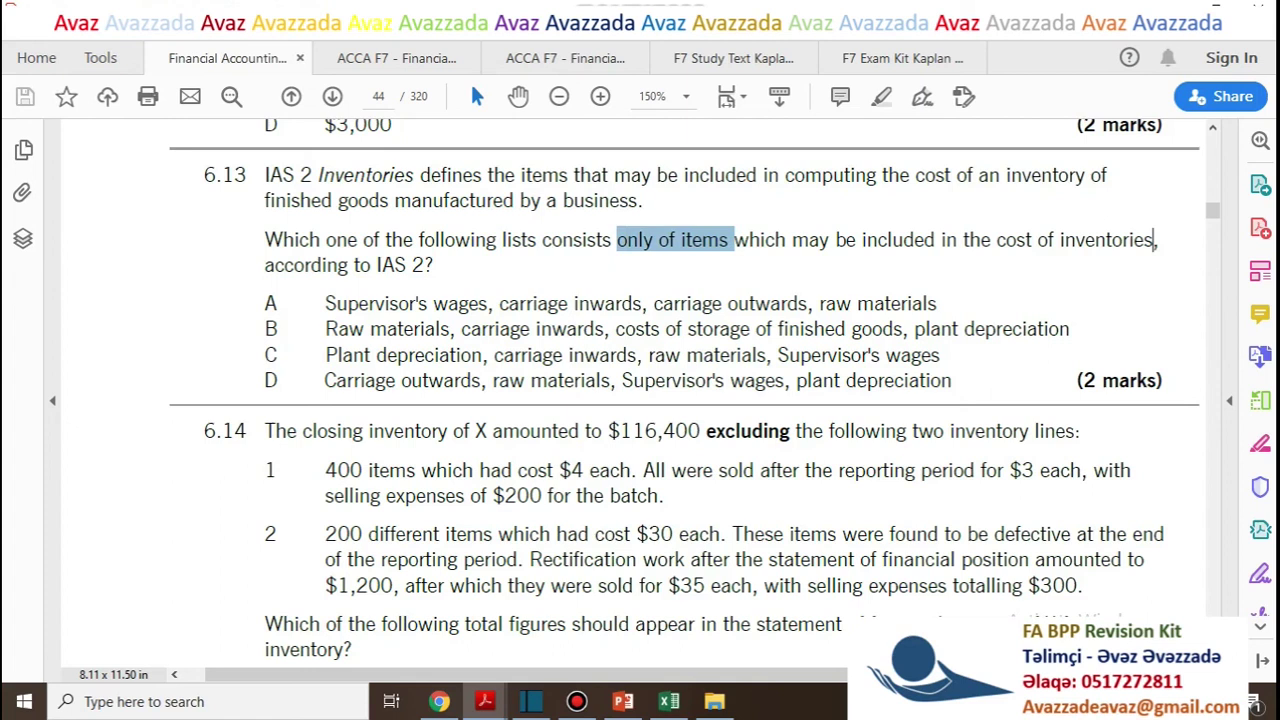
left_click_drag(1157, 240, 835, 240)
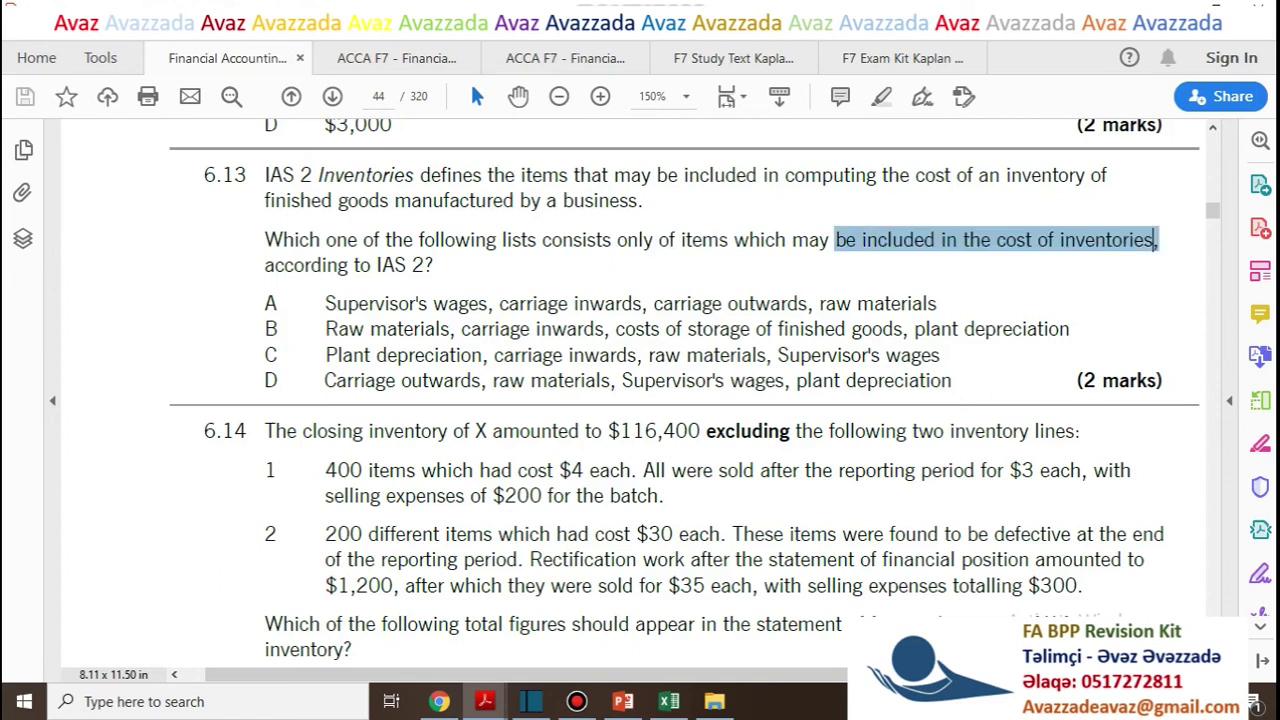
left_click_drag(433, 265, 266, 265)
left_click(272, 268)
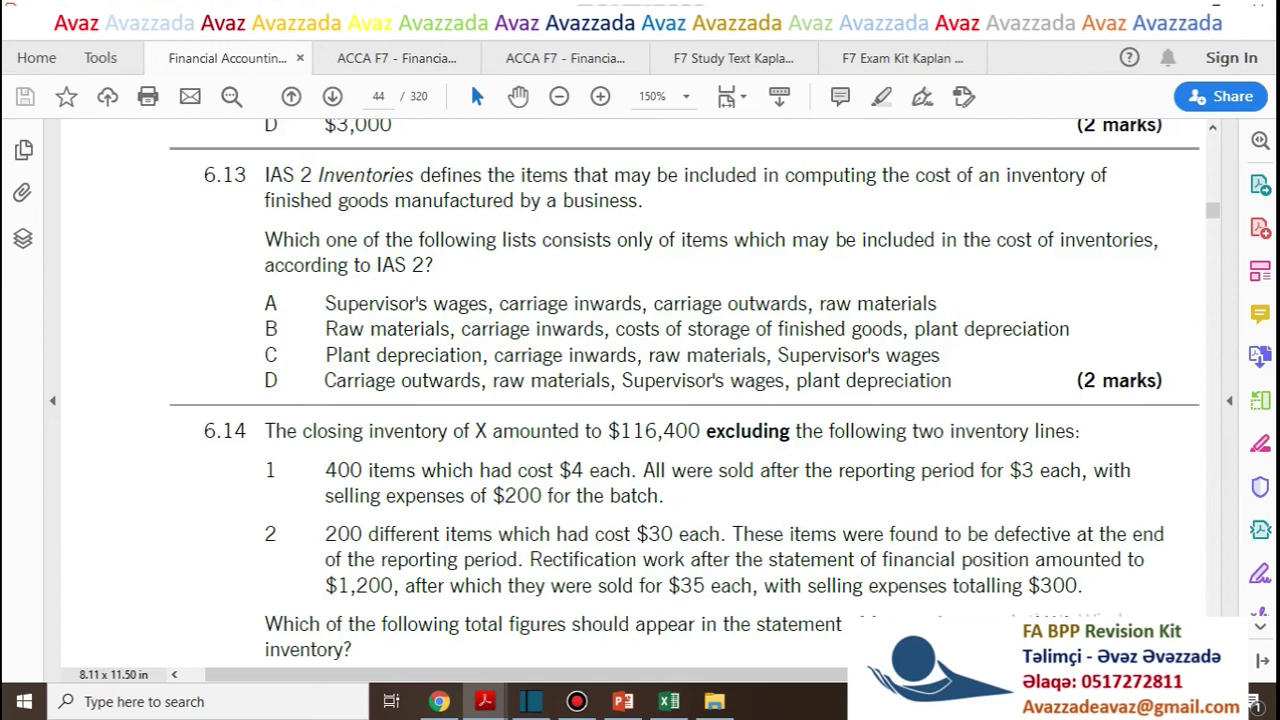
Highlight "carriage outwards" in option A and "costs of storage of finished goods" in option B of question 6.13
left_click_drag(325, 303, 494, 303)
left_click(496, 304)
left_click_drag(648, 303, 499, 303)
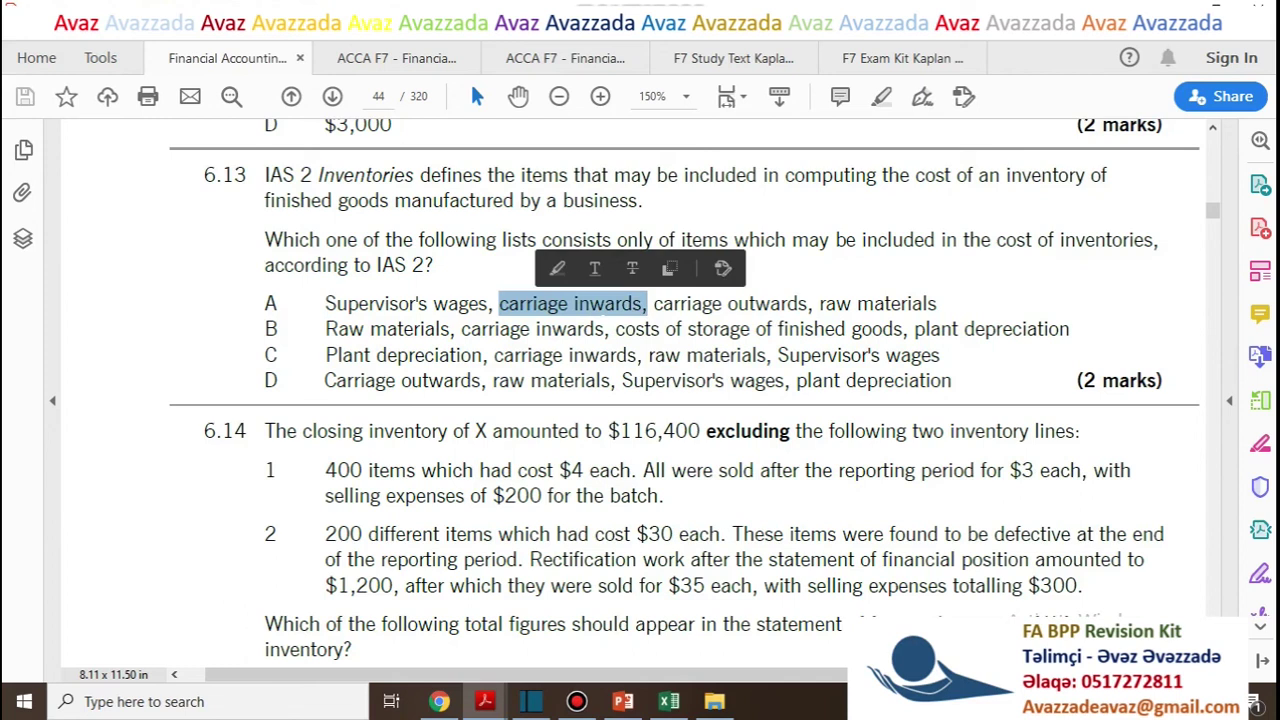
left_click_drag(653, 303, 808, 303)
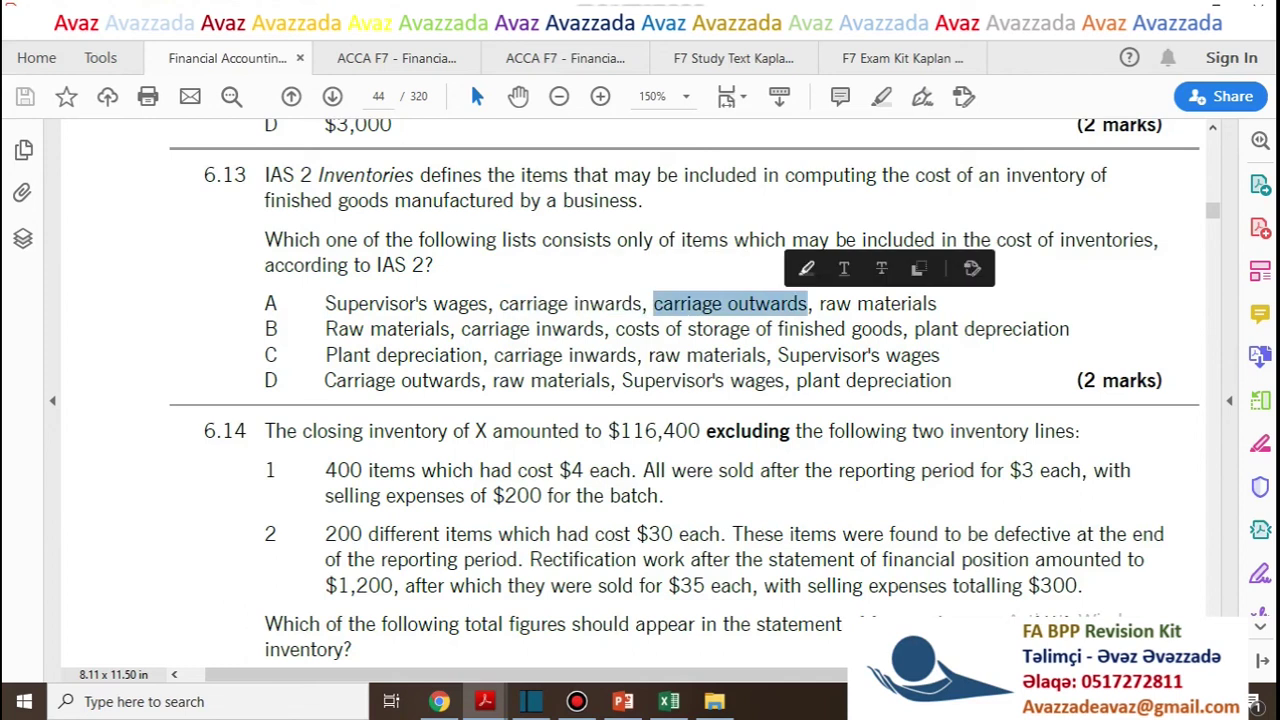
left_click(806, 268)
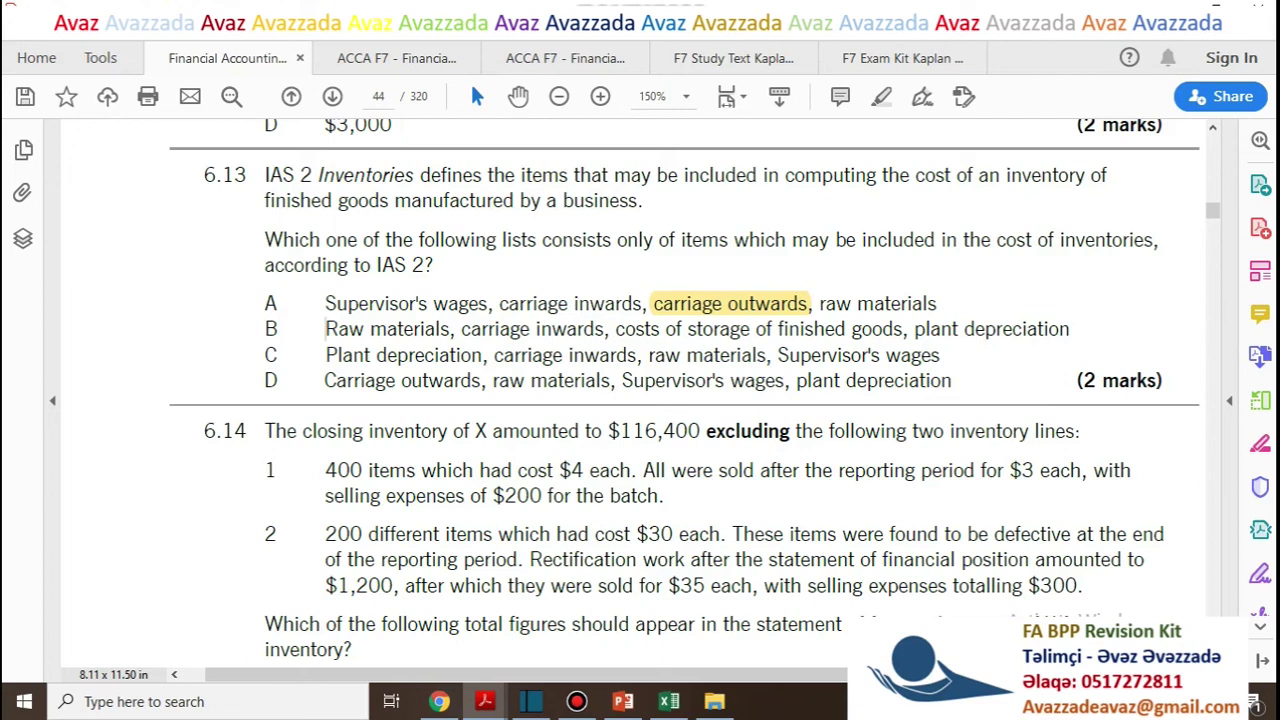
left_click_drag(325, 329, 903, 329)
left_click(909, 293)
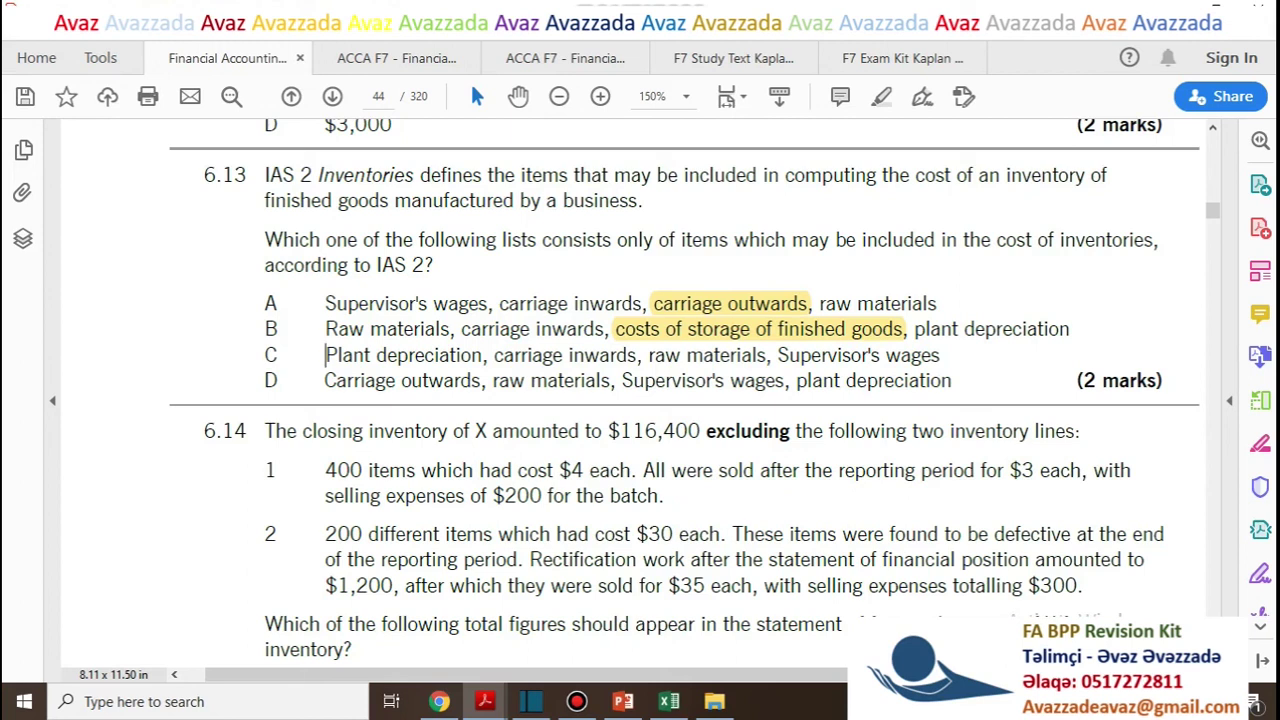
Review the cost items in option C of question 6.13 and highlight "Carriage outwards," in option D
left_click_drag(325, 355, 482, 355)
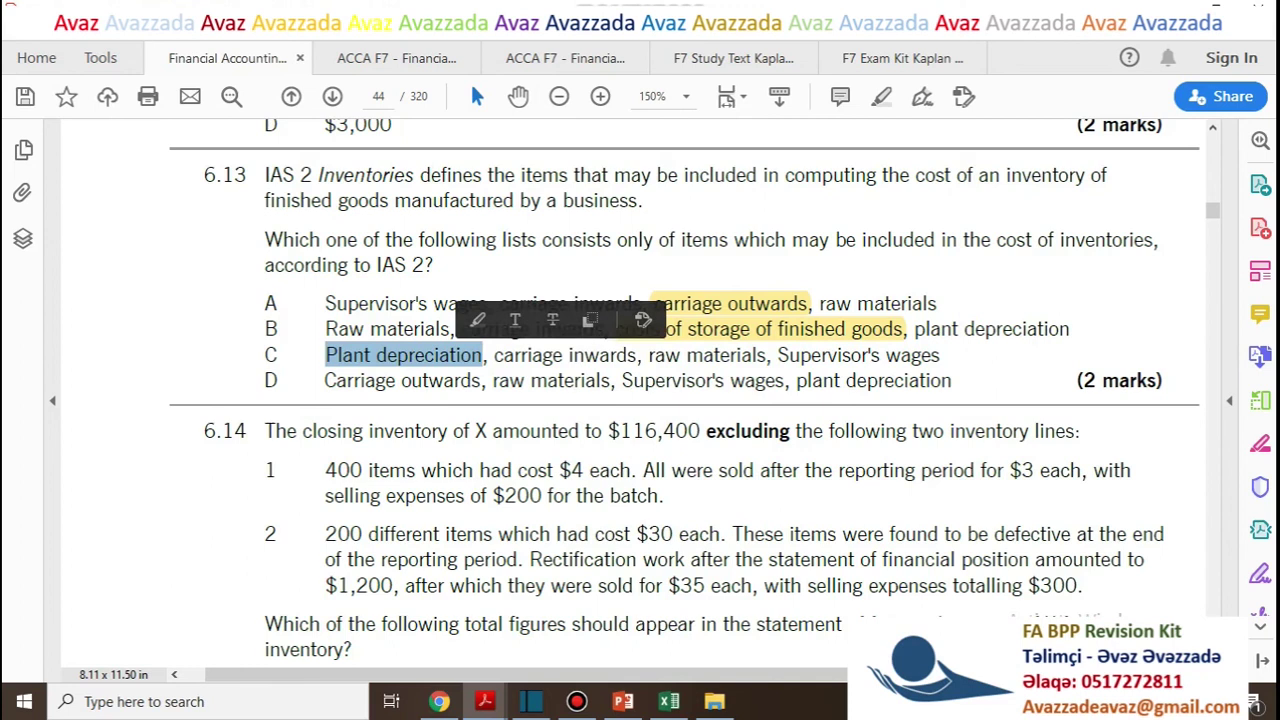
left_click(484, 355)
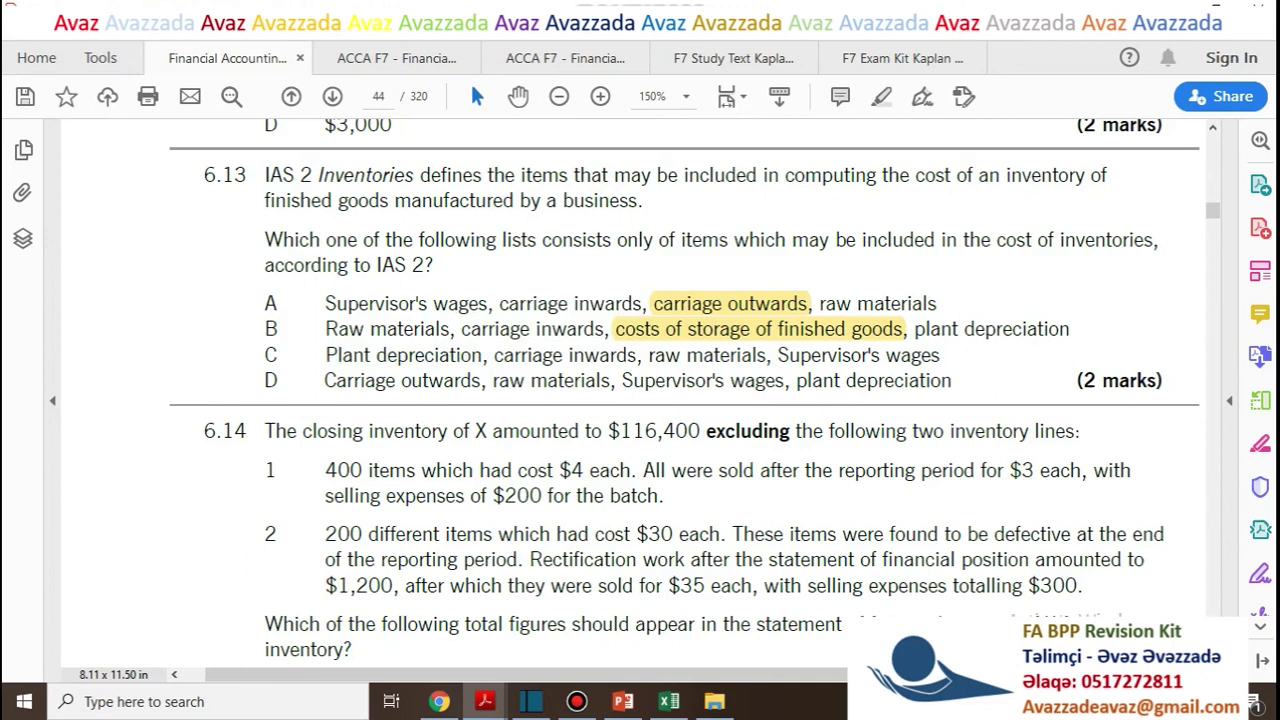
left_click_drag(494, 355, 939, 355)
left_click(939, 355)
double_click(271, 355)
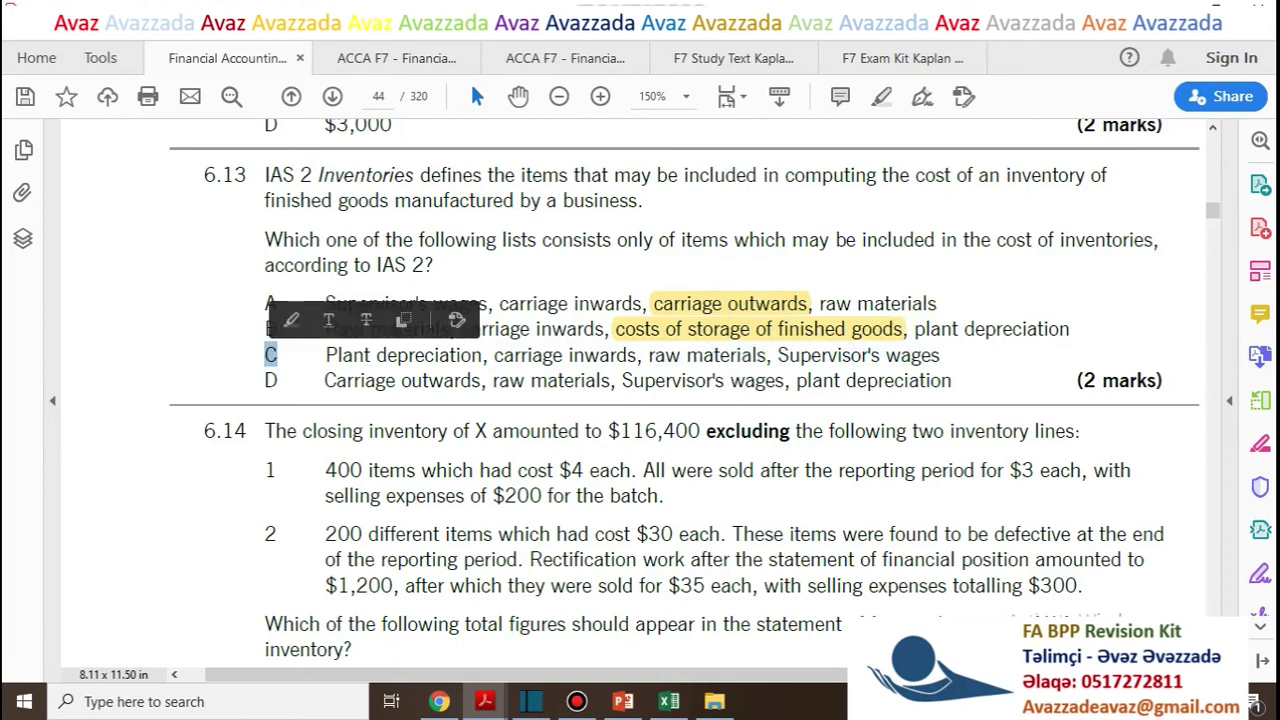
left_click(271, 355)
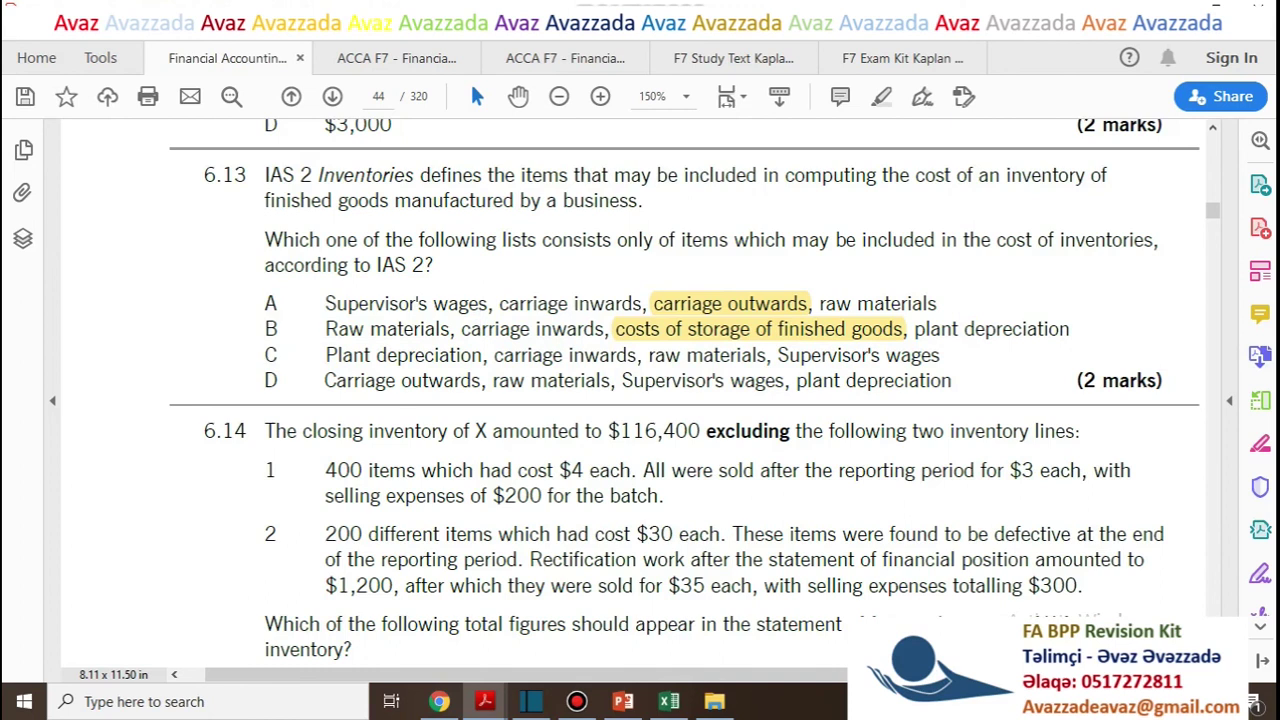
left_click_drag(324, 380, 487, 380)
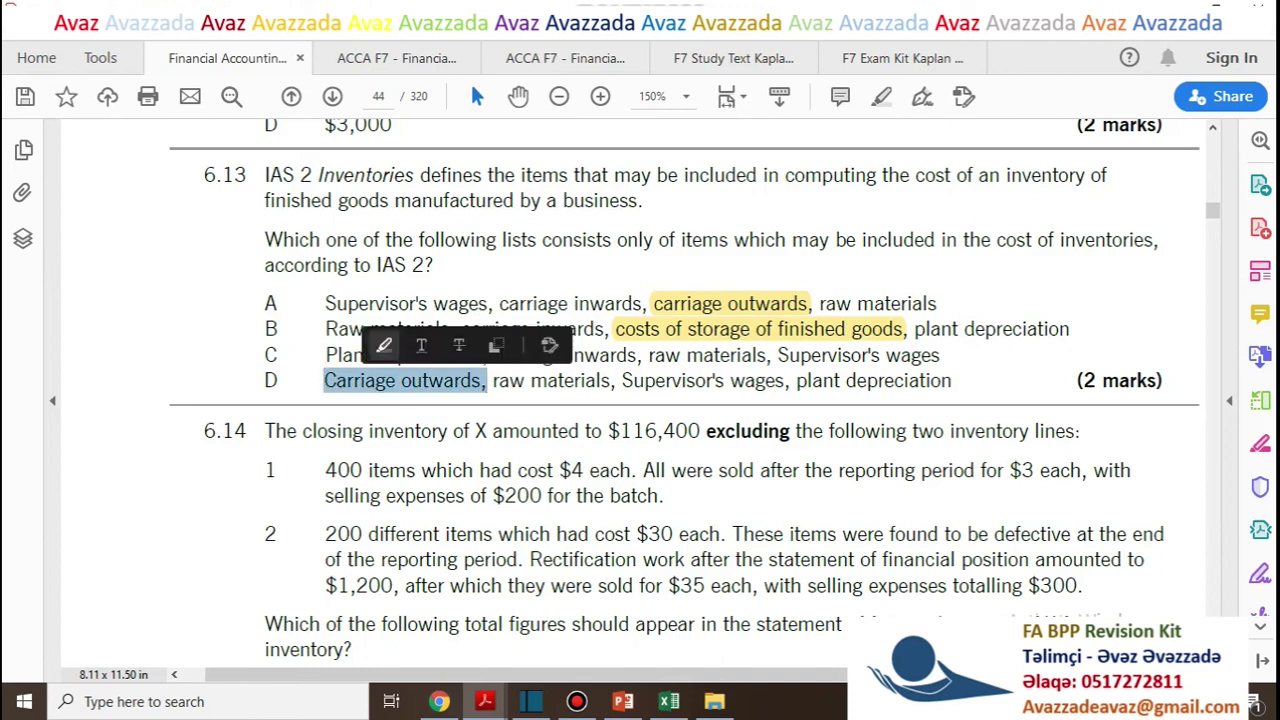
left_click(380, 266)
Highlight the option letter C of question 6.13 and change that highlight's colour to green
double_click(271, 355)
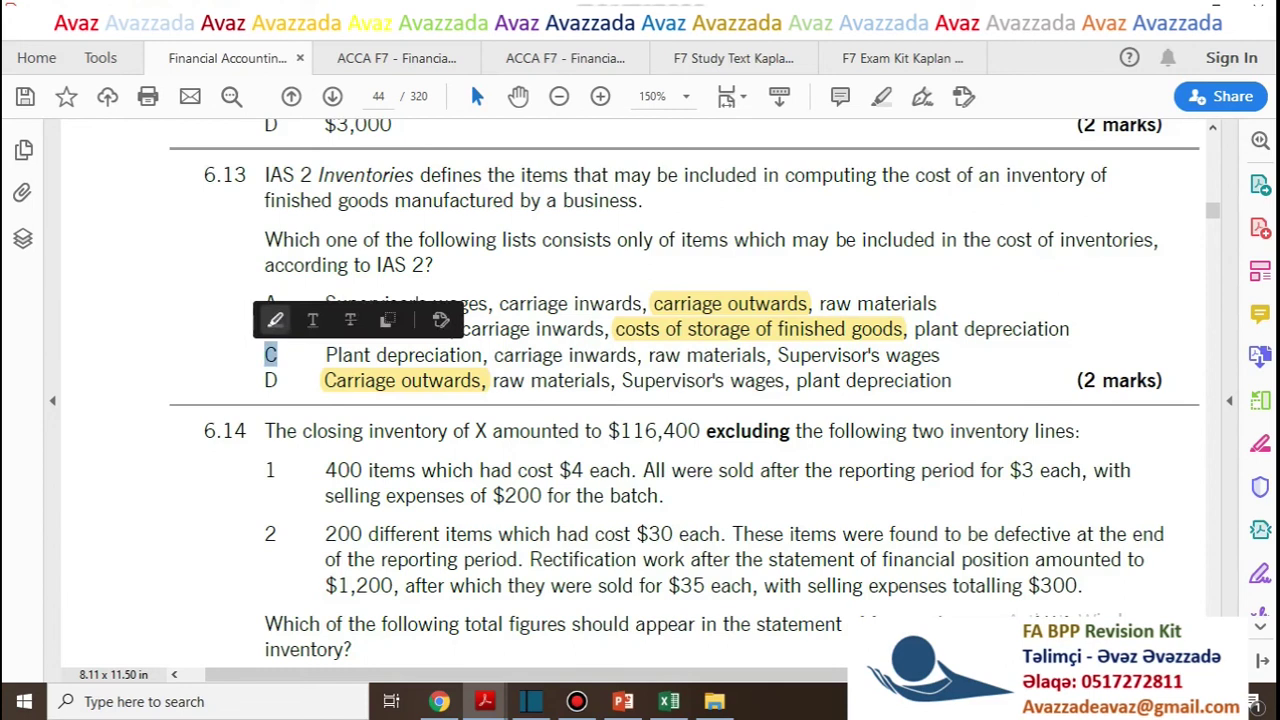
left_click(275, 318)
right_click(278, 350)
left_click(337, 646)
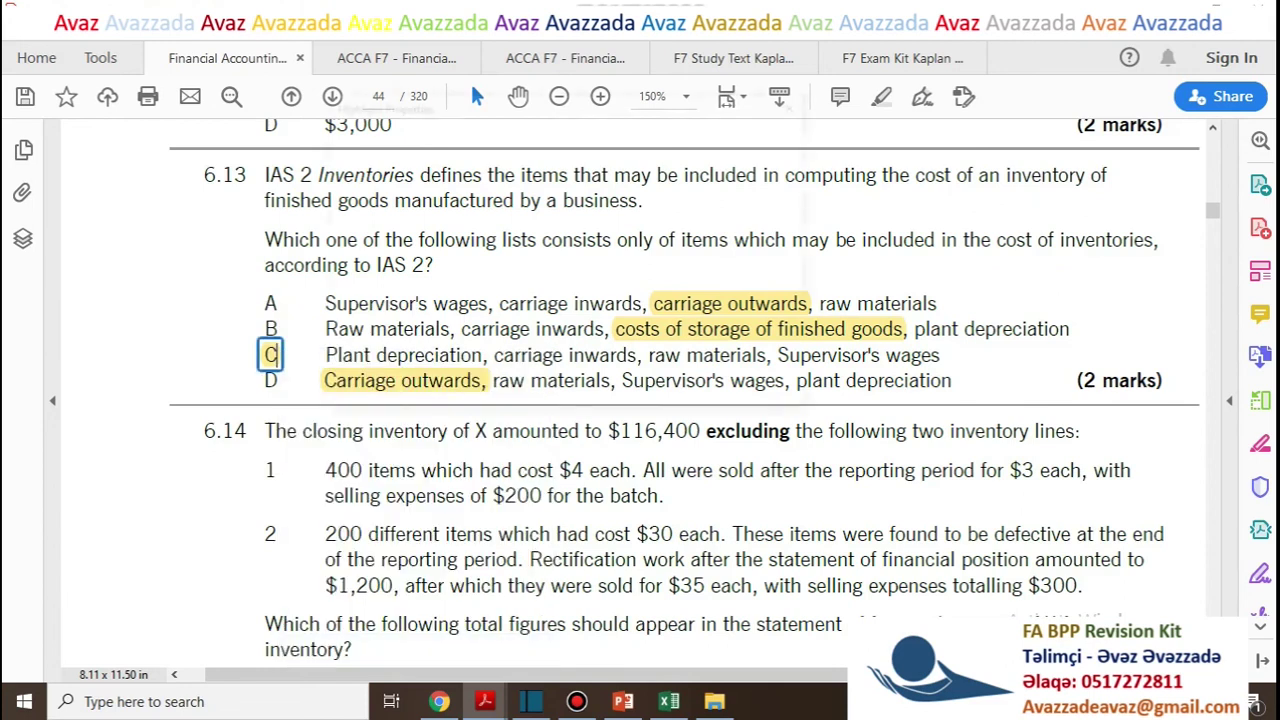
left_click(429, 184)
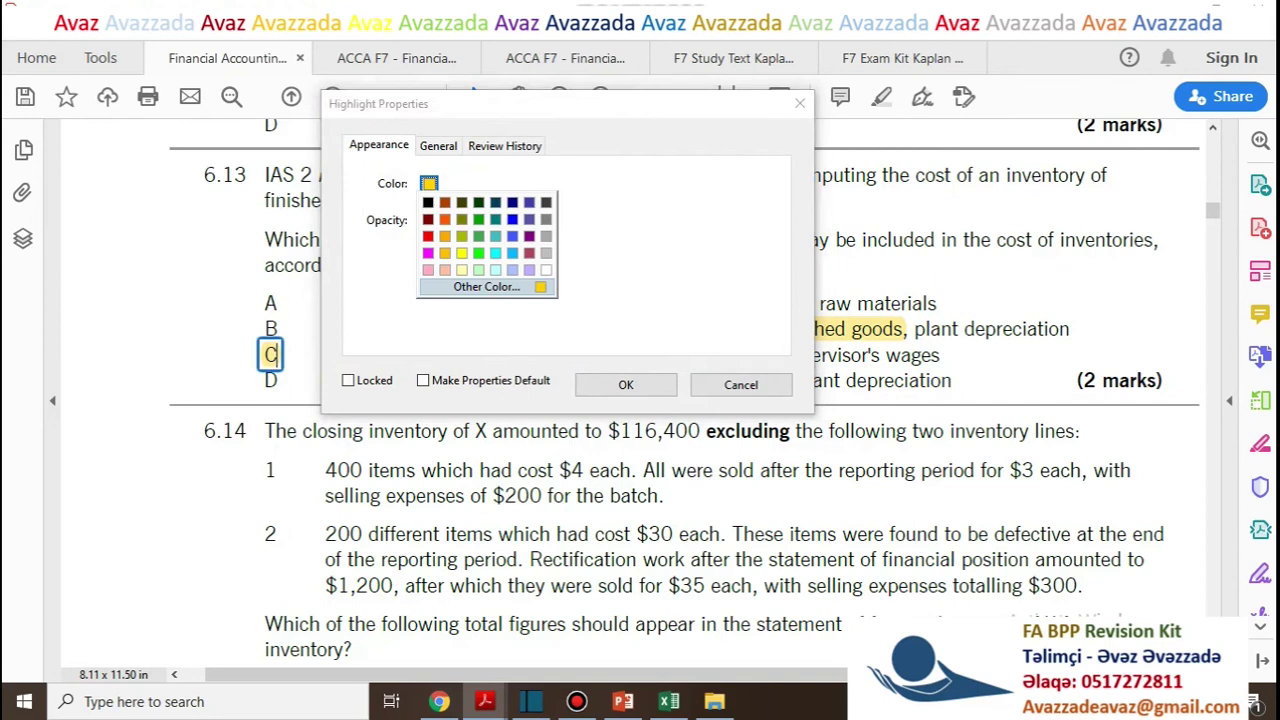
left_click(478, 236)
left_click_drag(458, 248, 498, 248)
left_click(626, 384)
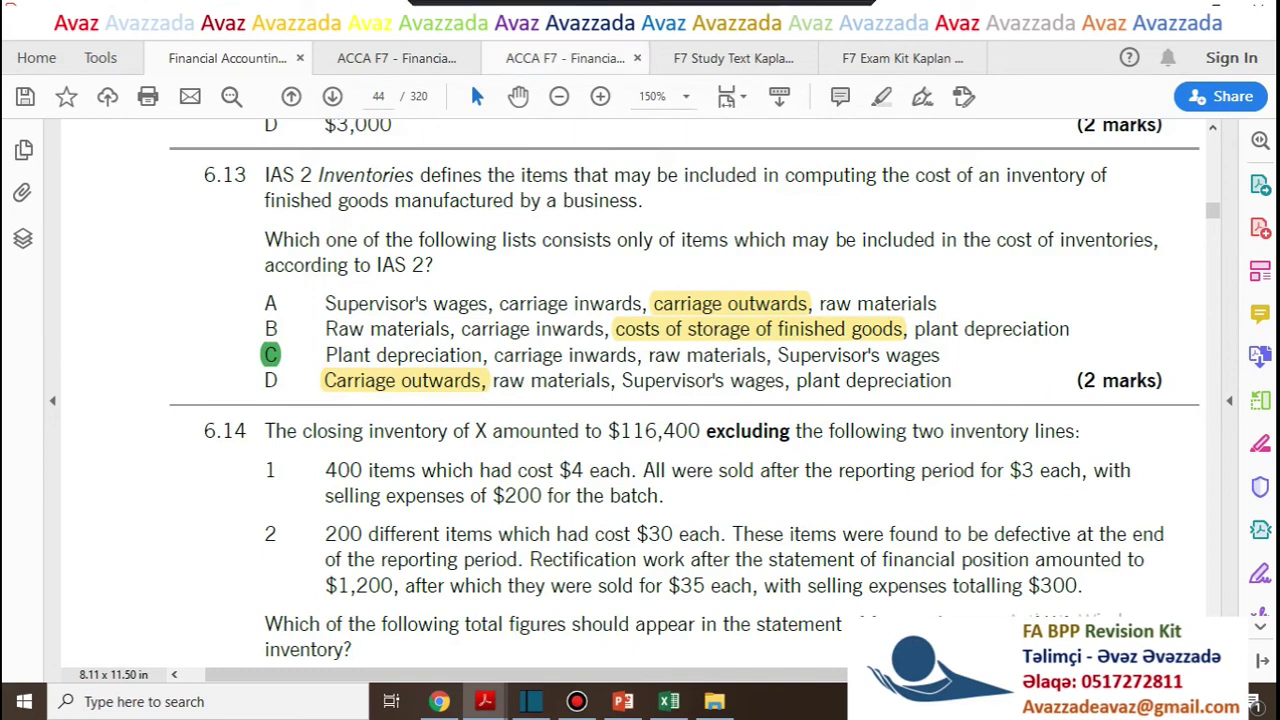
Highlight the word "excluding" in the opening sentence of question 6.14
scroll(684, 393, "down", 5)
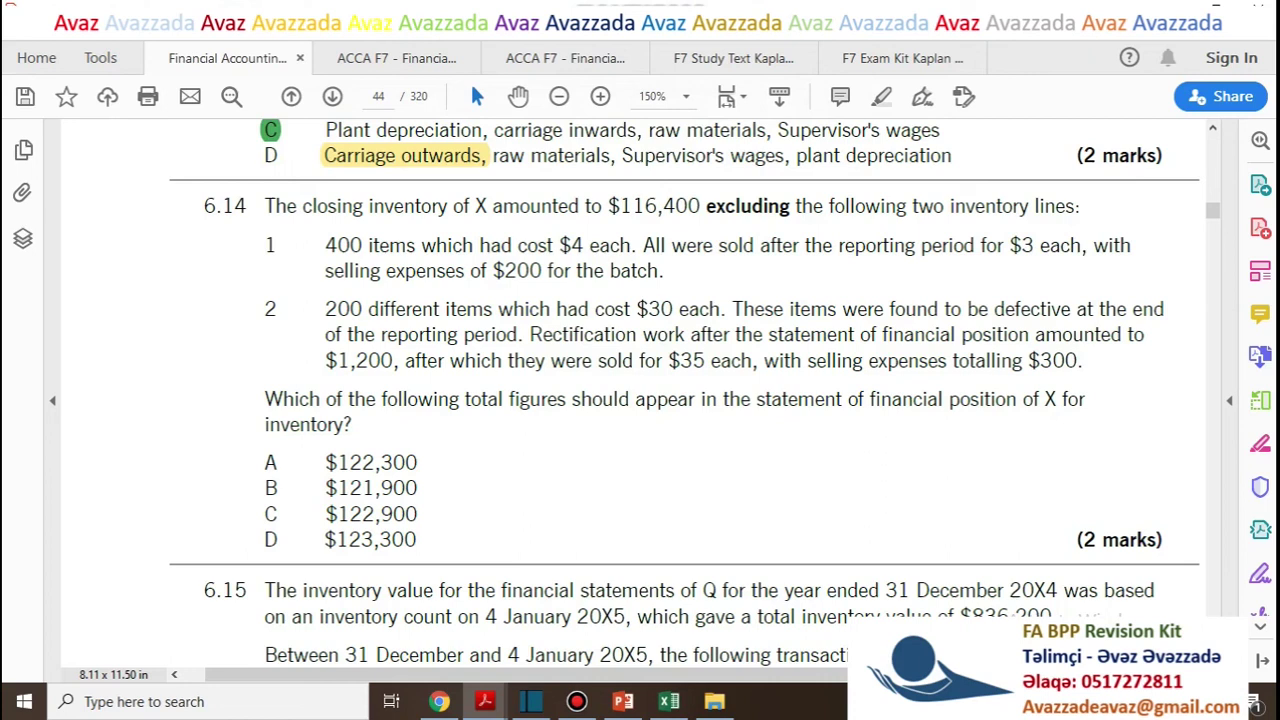
left_click(707, 207)
left_click_drag(707, 206, 790, 206)
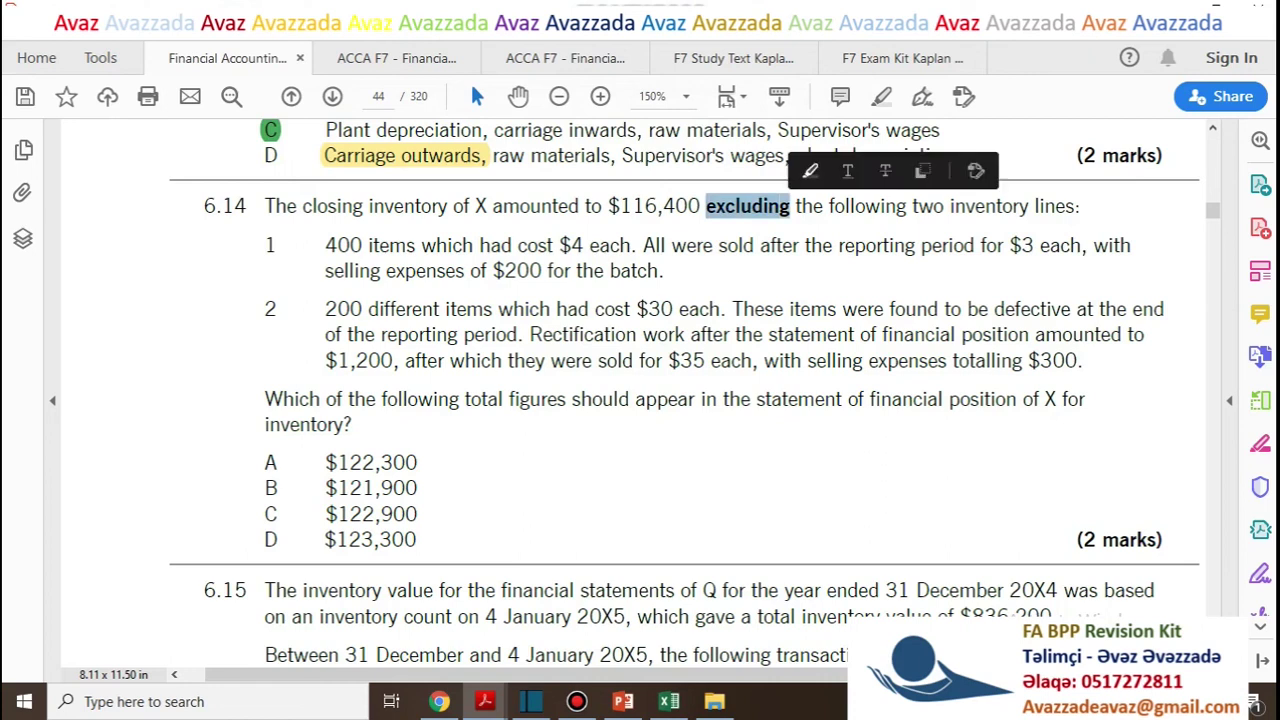
left_click(811, 171)
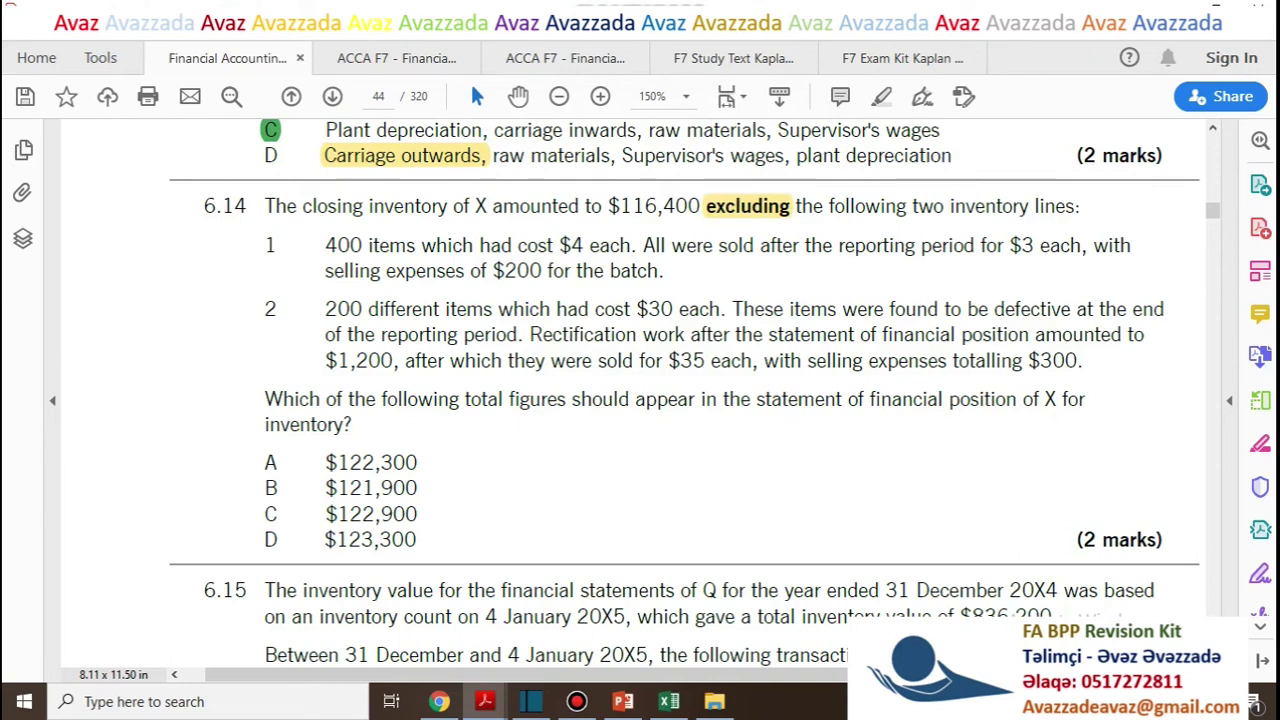
Read question 6.14's two excluded inventory lines and its closing inventory figure
left_click(265, 246)
left_click_drag(266, 245, 1083, 360)
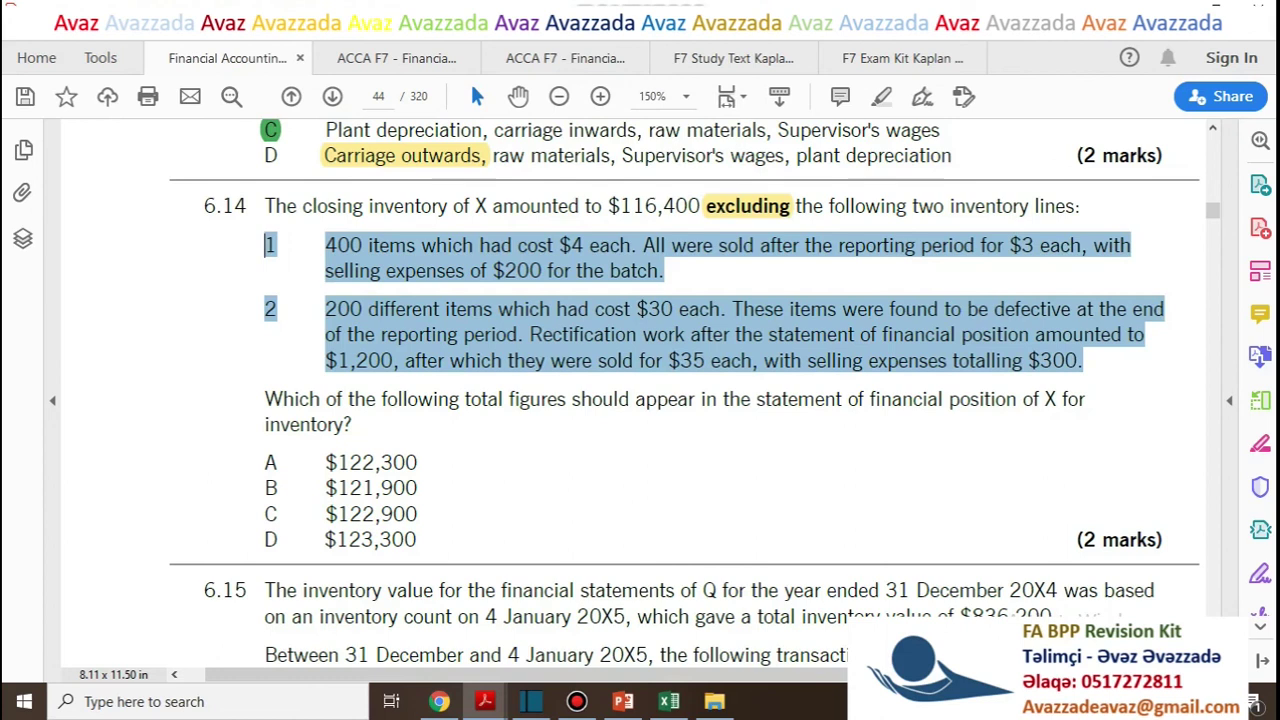
left_click_drag(608, 206, 700, 206)
left_click(700, 206)
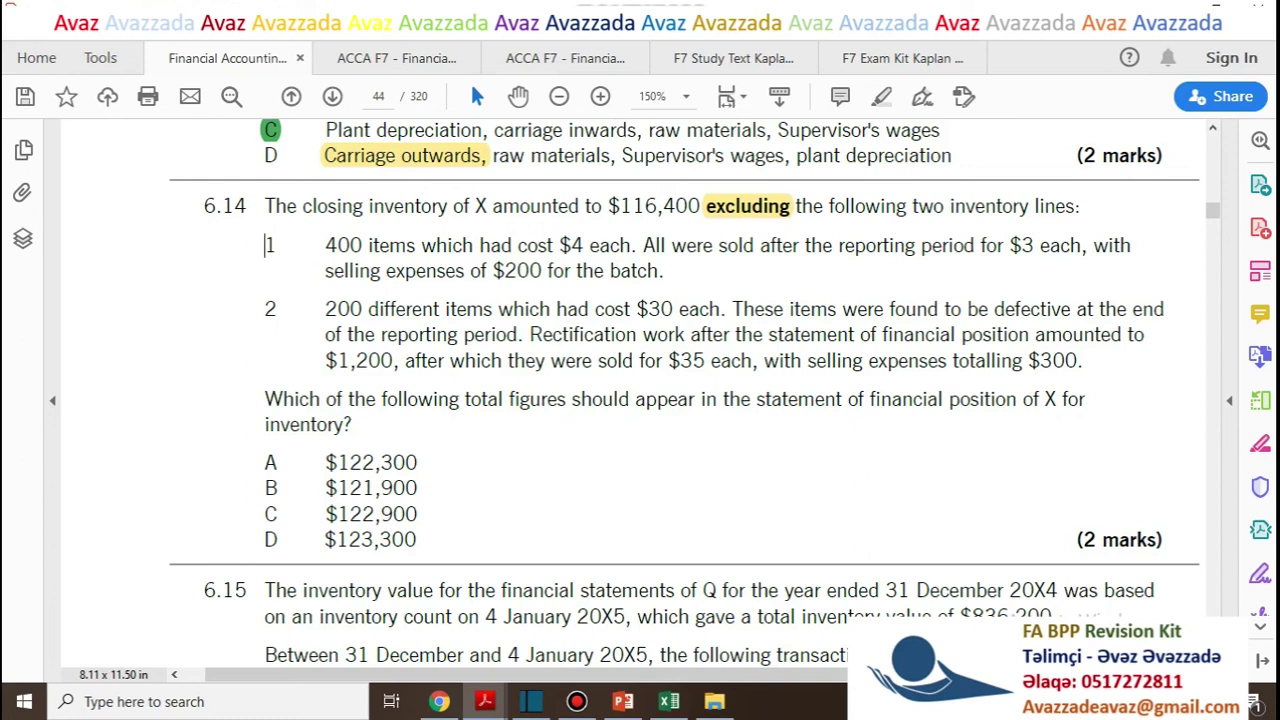
left_click_drag(266, 245, 664, 270)
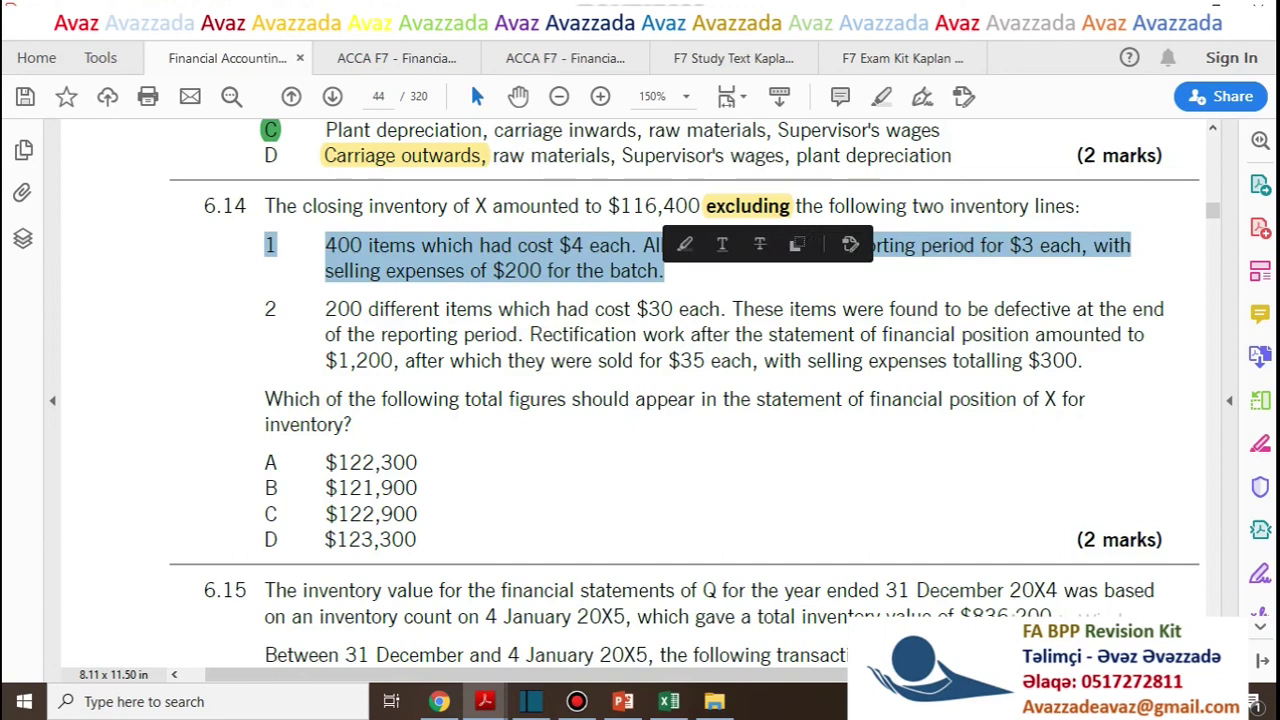
left_click(664, 300)
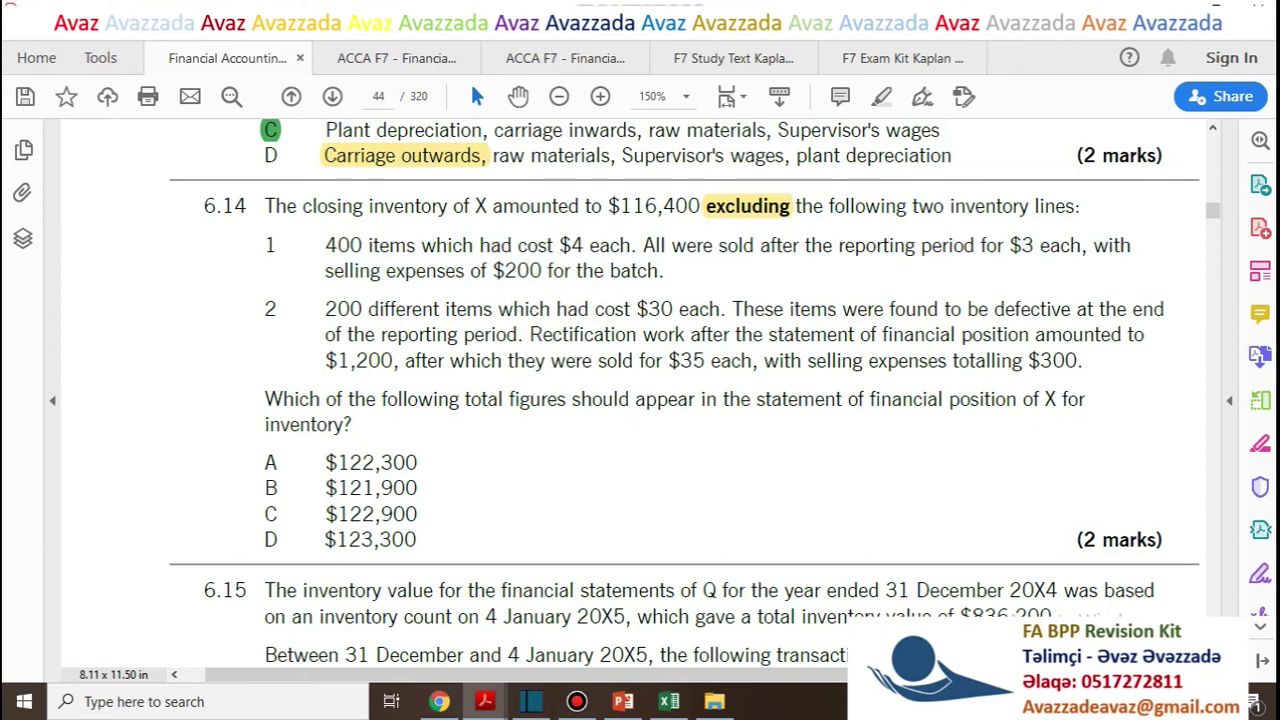
double_click(608, 206)
left_click_drag(688, 206, 702, 206)
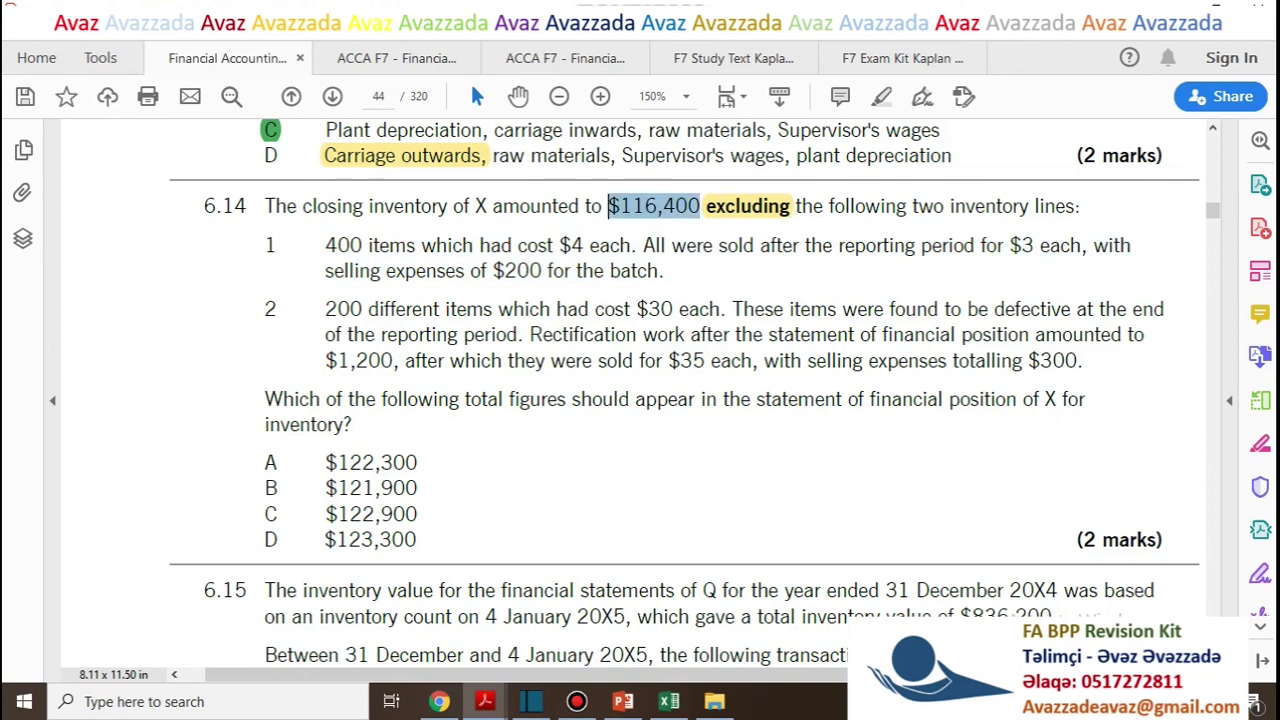
left_click(508, 436)
Switch to the F3 Calculating workbook in Excel, open the BPP 6.14 sheet and match its columns to question 6.14's two inventory lines
key("alt+Tab")
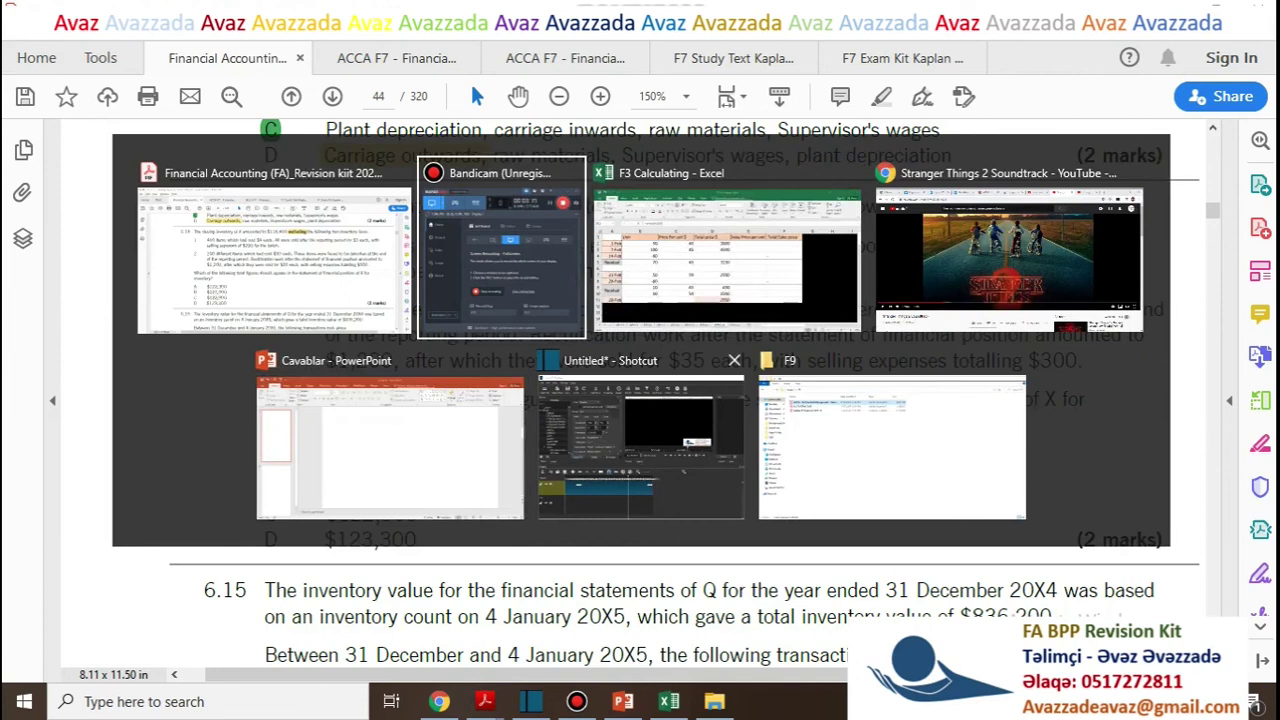
key("alt+Tab")
key("ctrl+Page_Down")
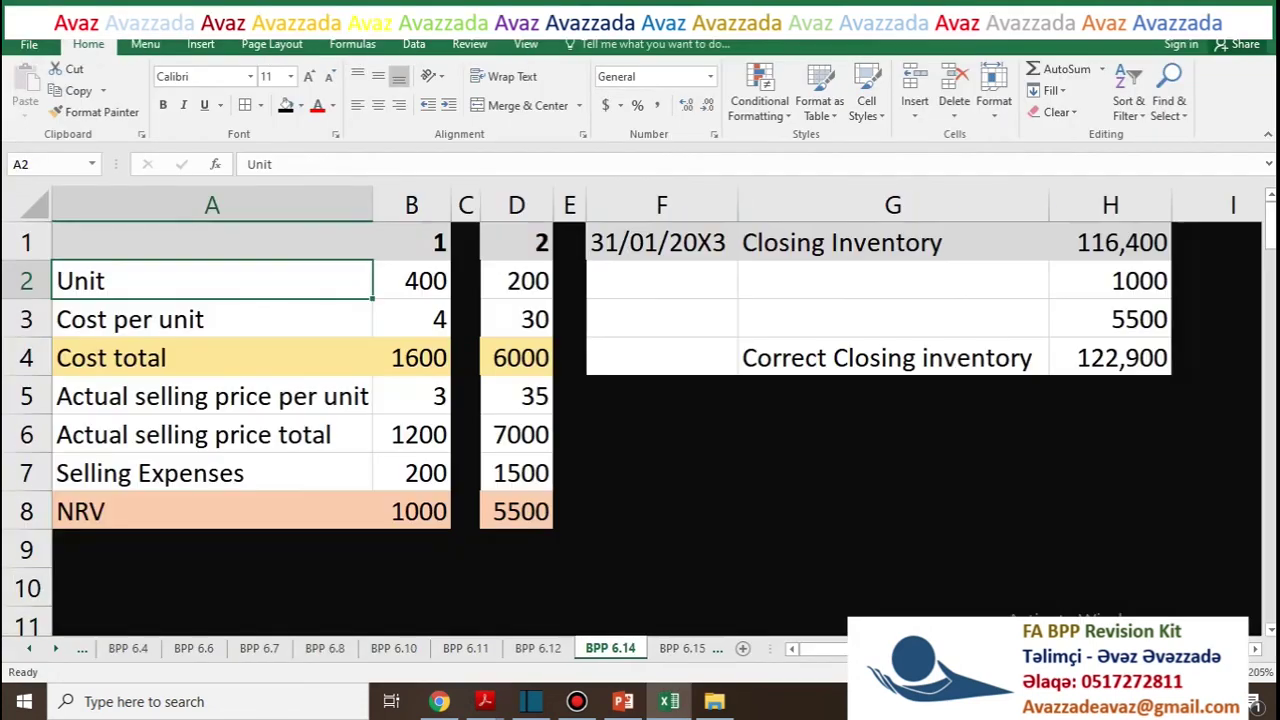
left_click(516, 242)
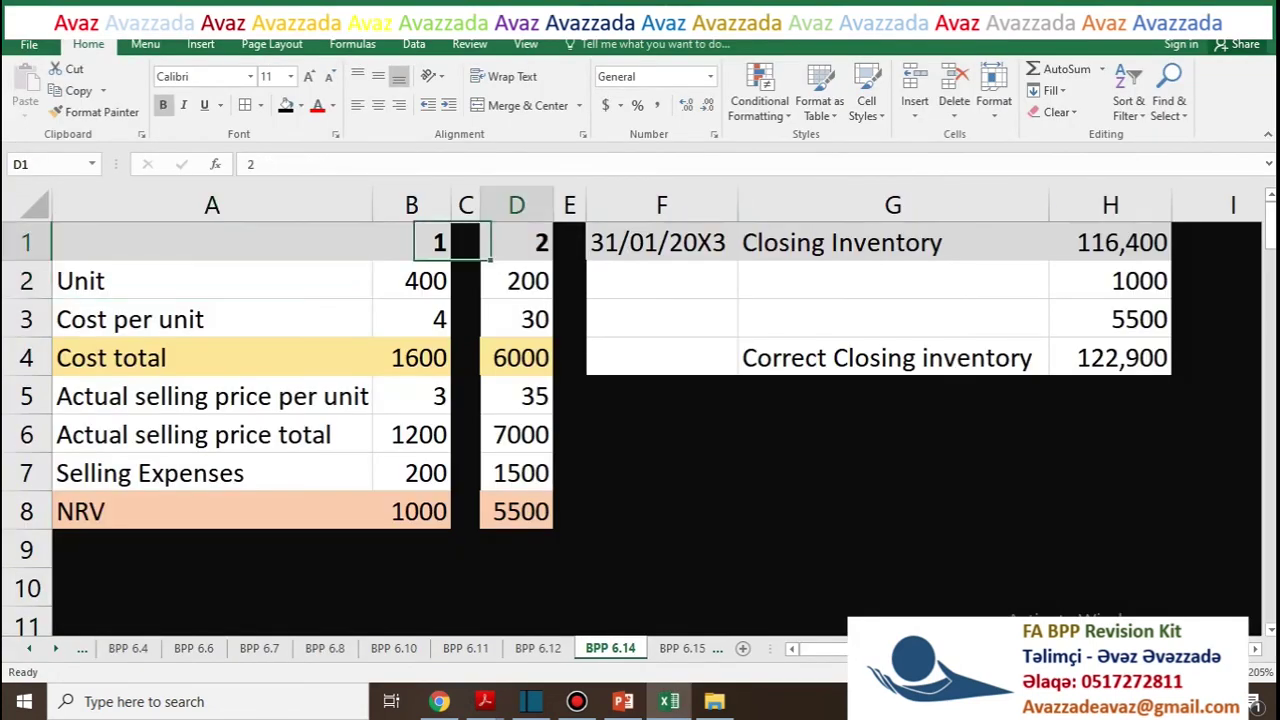
key("alt+Tab")
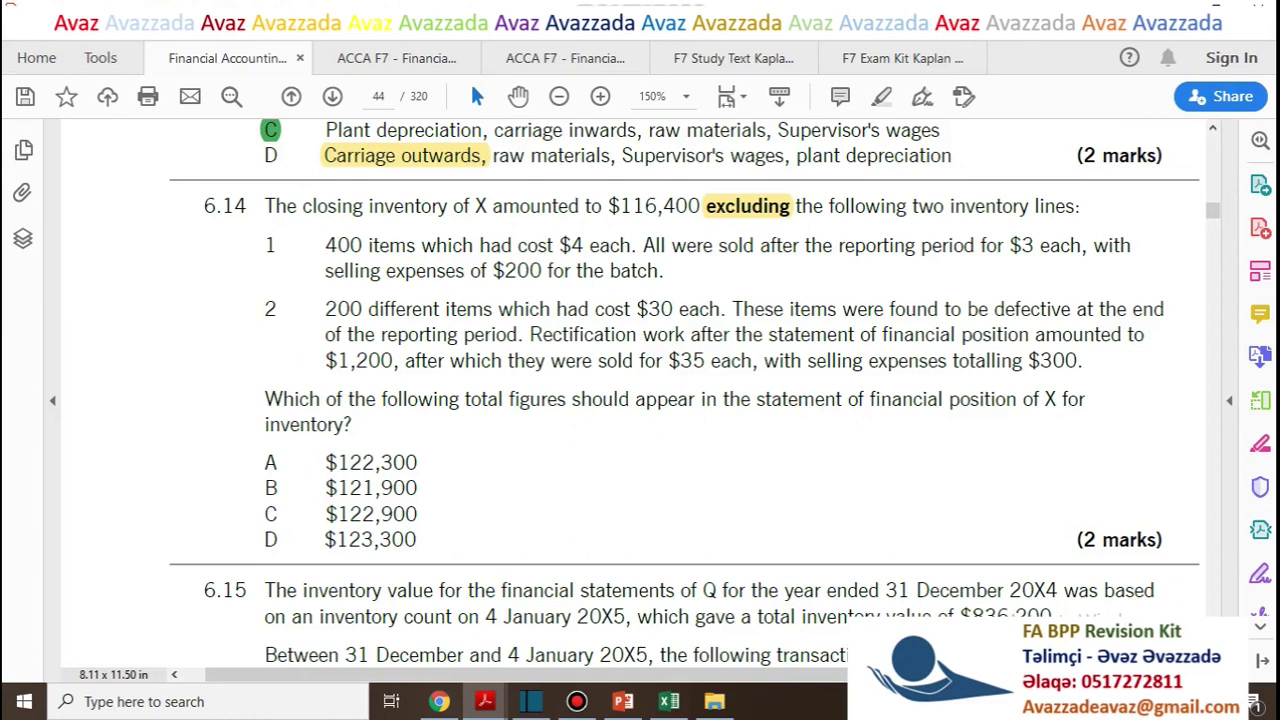
key("alt+Tab")
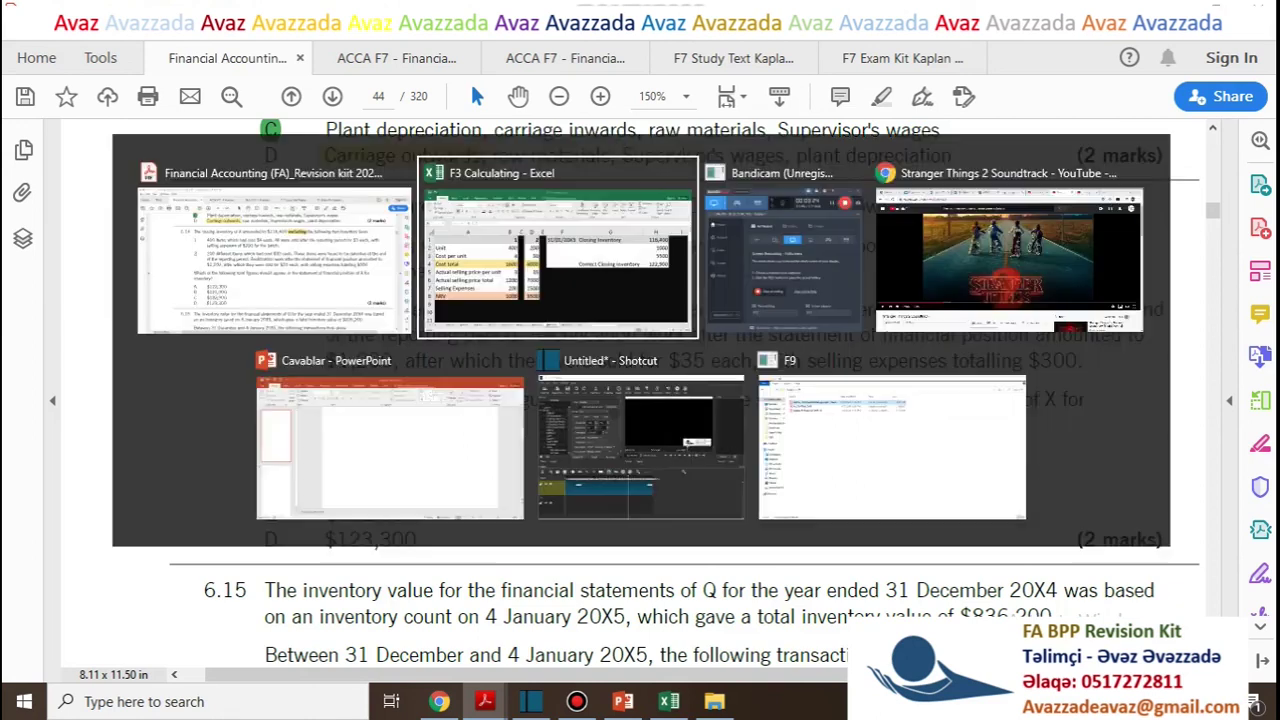
left_click(516, 242)
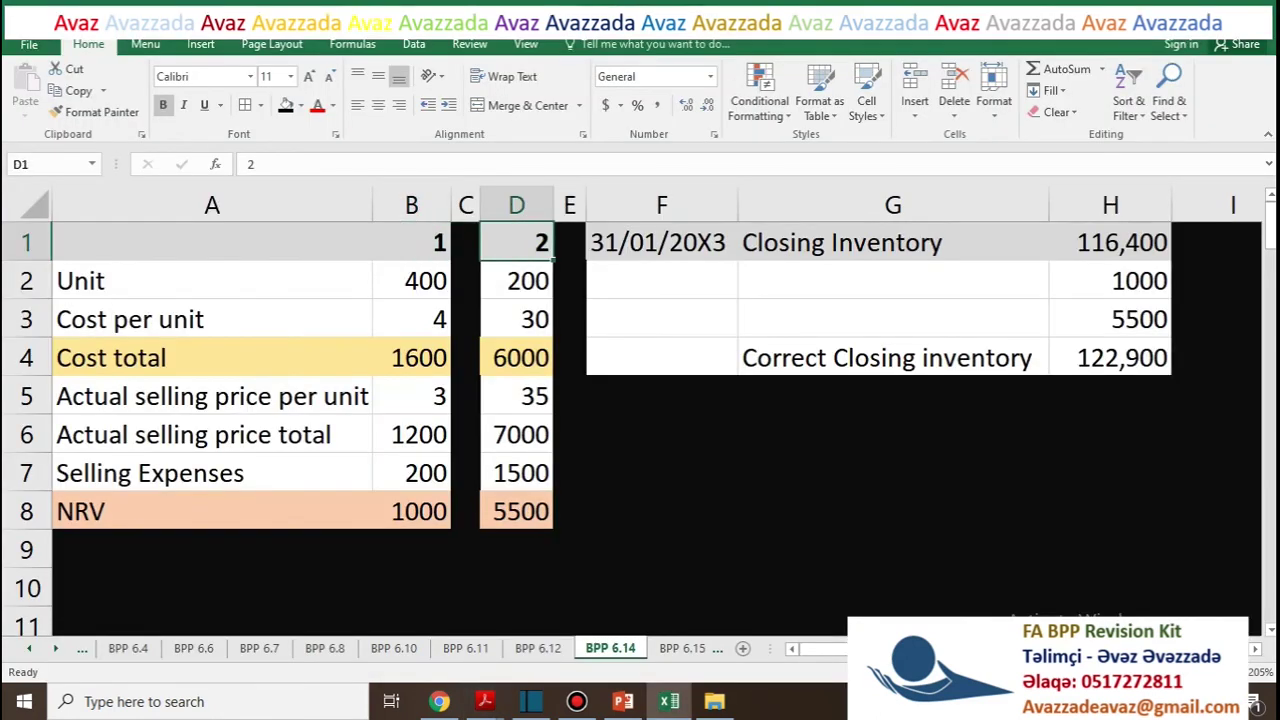
Compare line 1's quantity and unit cost in the PDF question with the Excel sheet, and examine the total cost formula
key("alt+Tab")
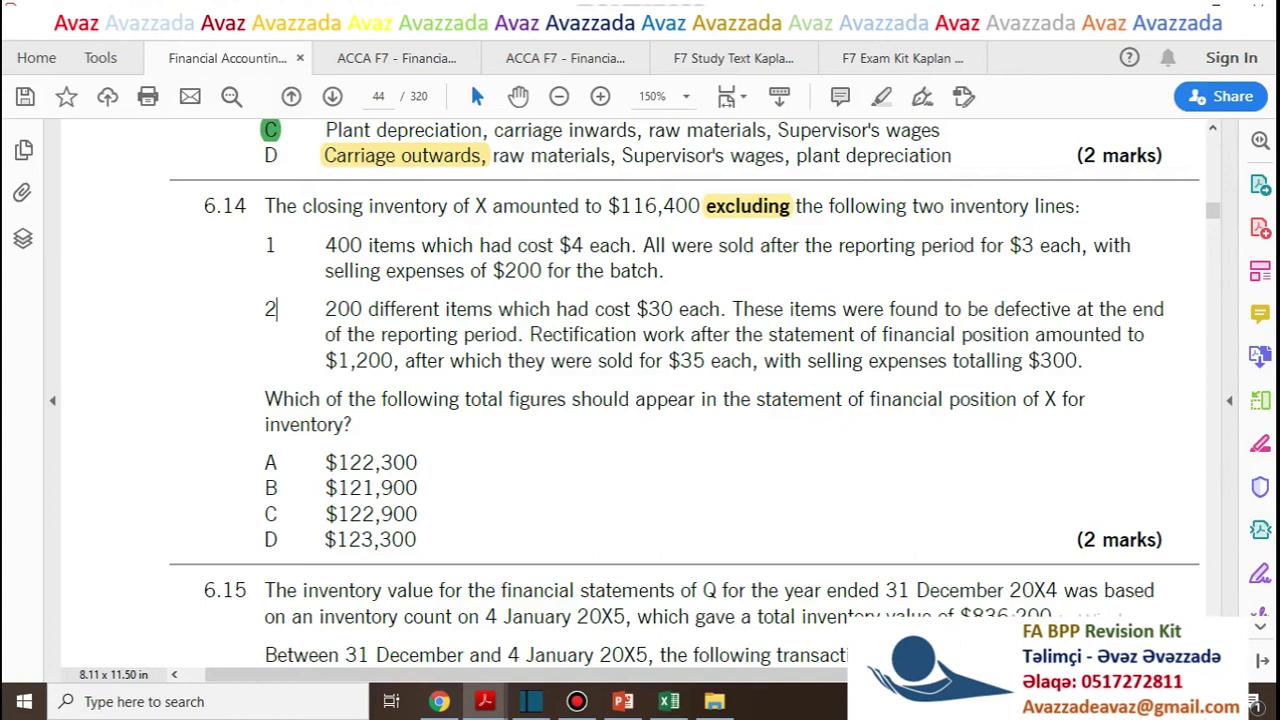
key("ctrl+shift+Right")
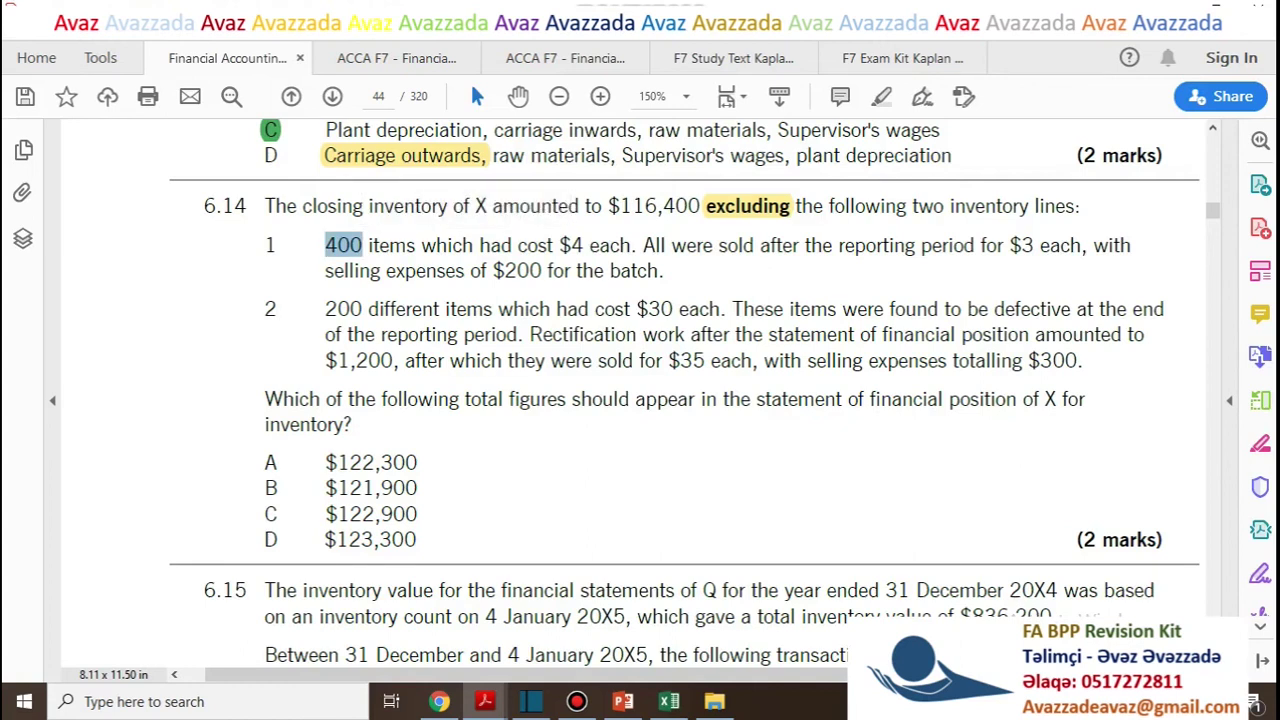
double_click(573, 246)
key("alt+Tab")
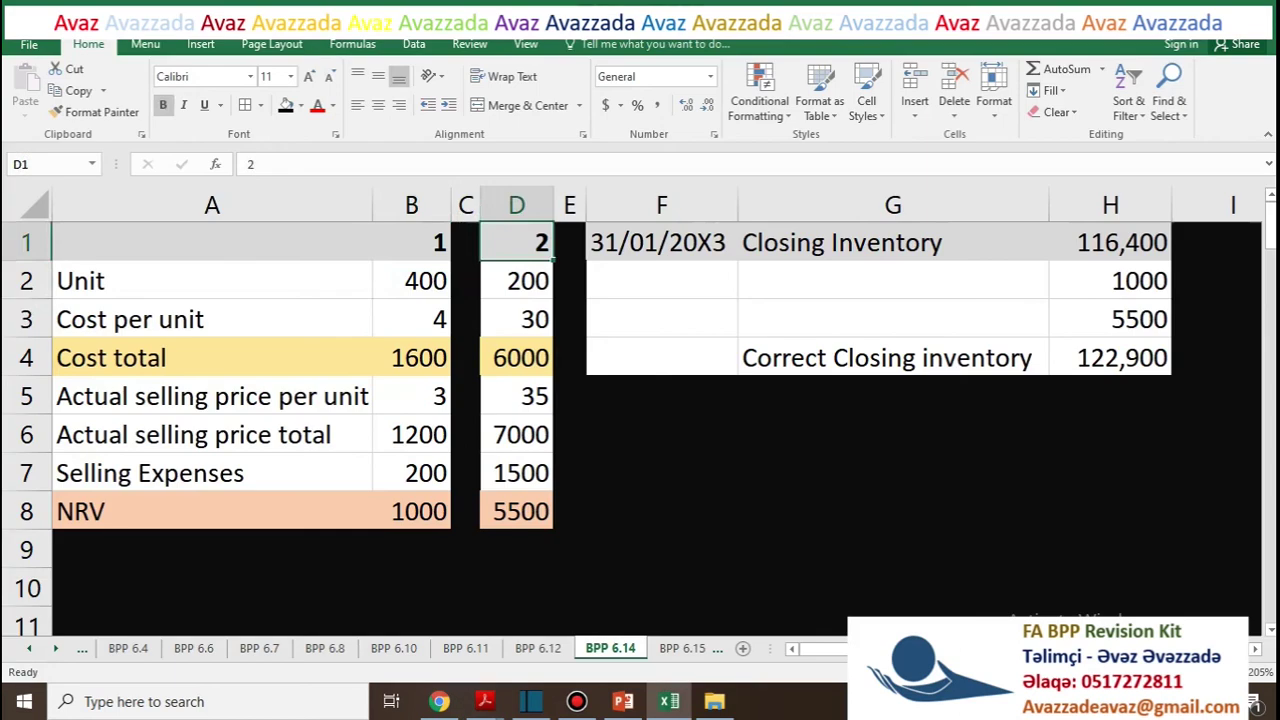
left_click(411, 281)
left_click(411, 319)
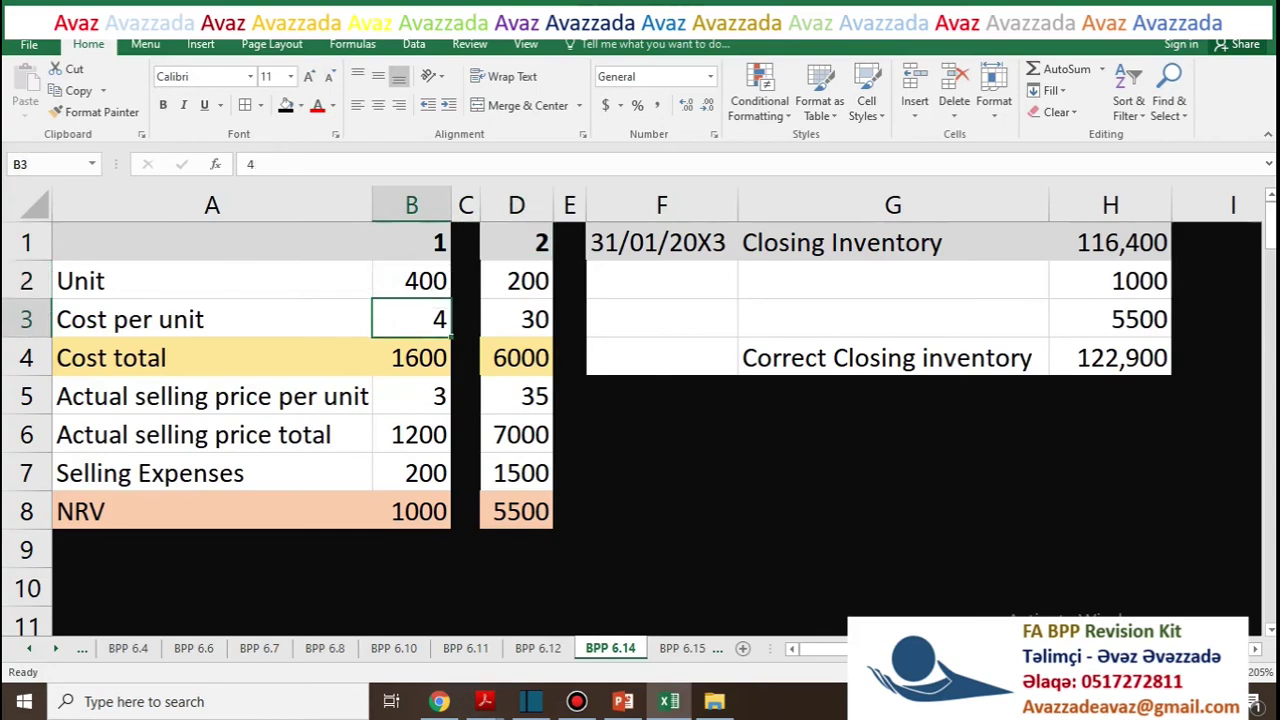
left_click(411, 358)
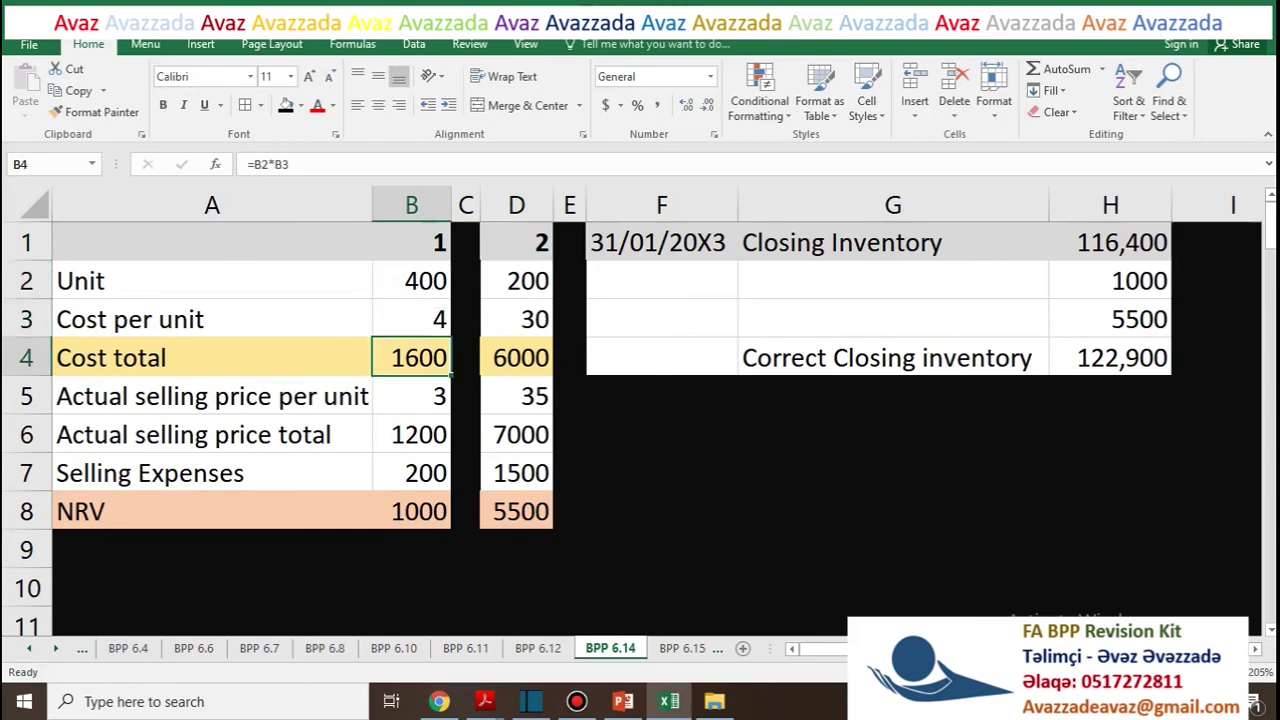
Check line 1's actual selling price per unit against question 6.14 and examine its total selling price formula in Excel
key("alt+Tab")
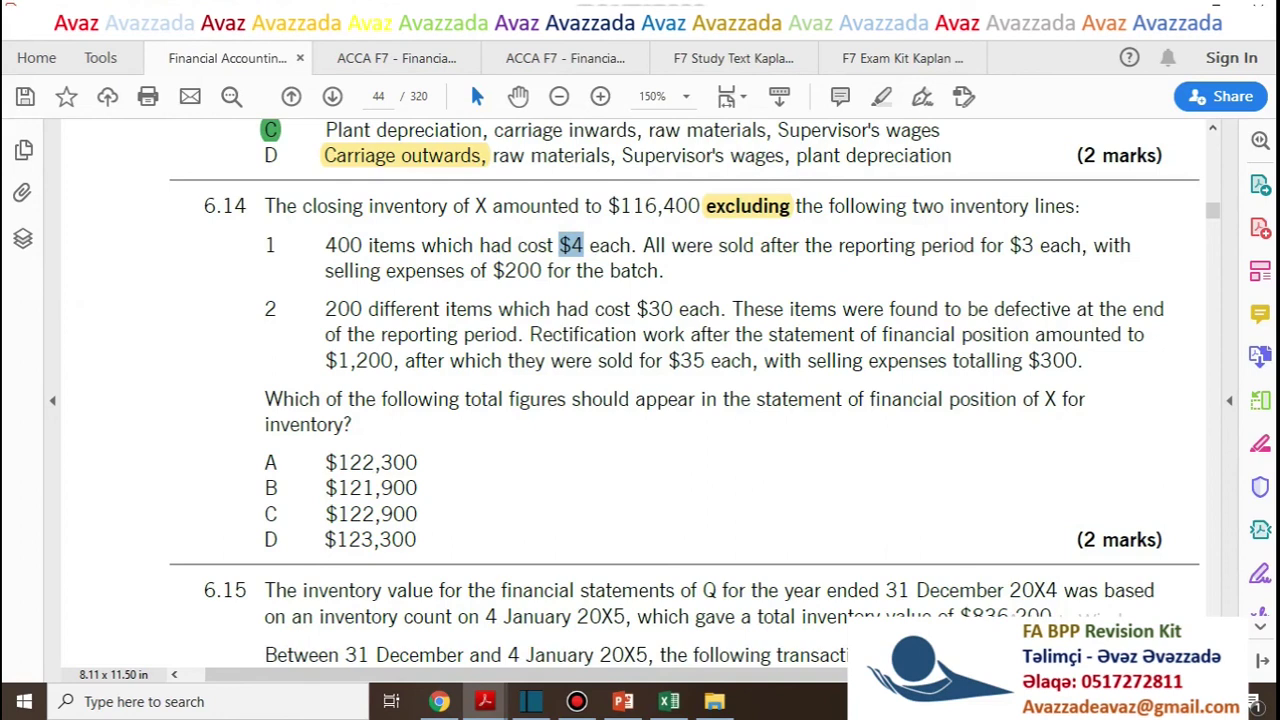
key("alt+Tab")
key("Down")
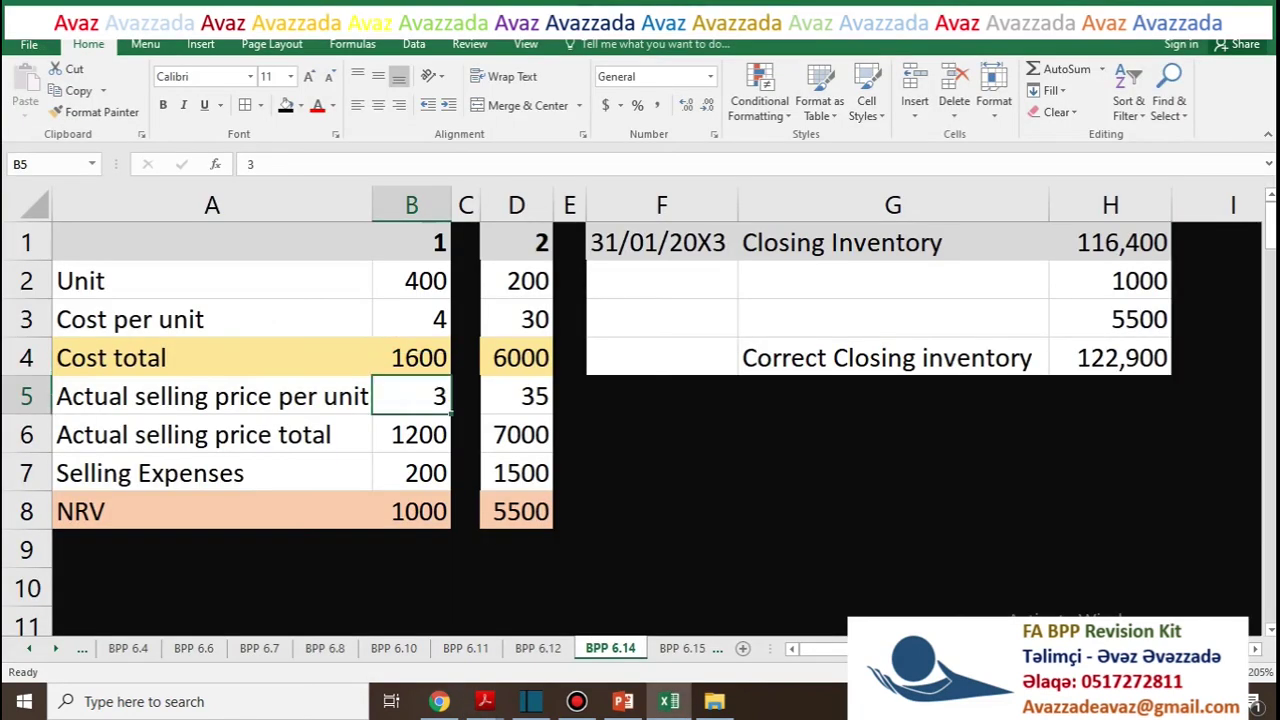
key("Down")
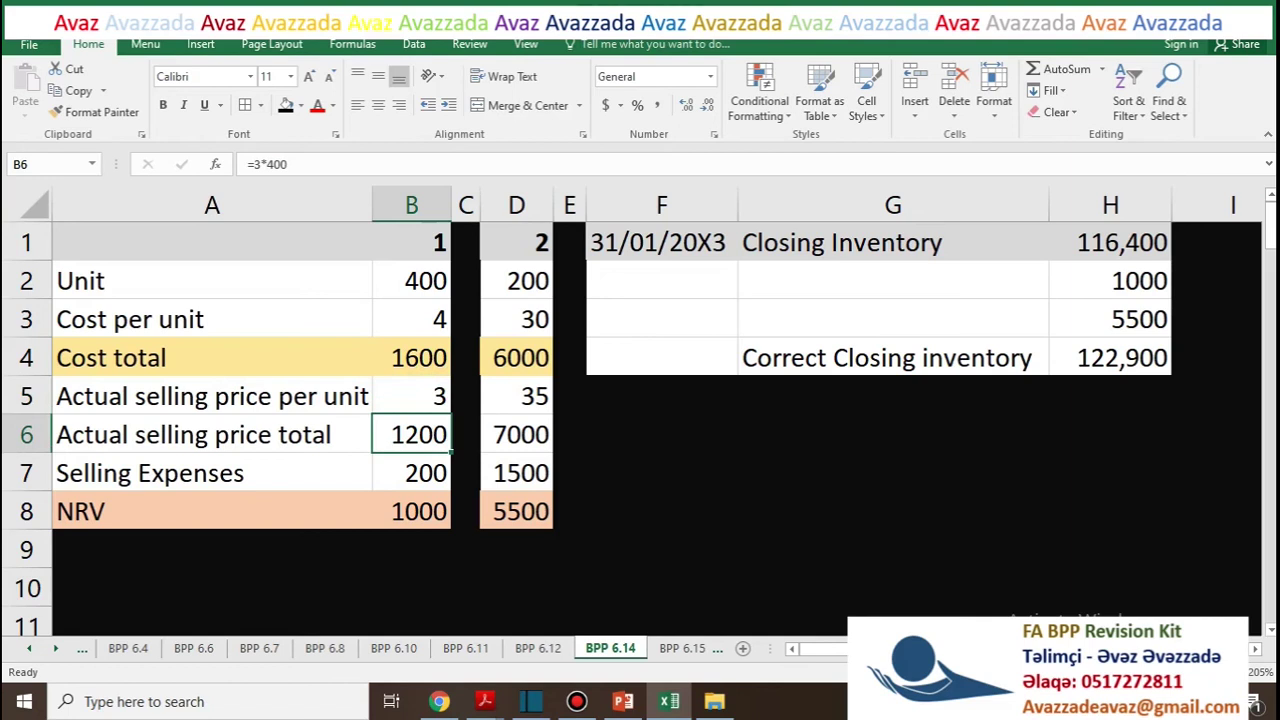
key("Up")
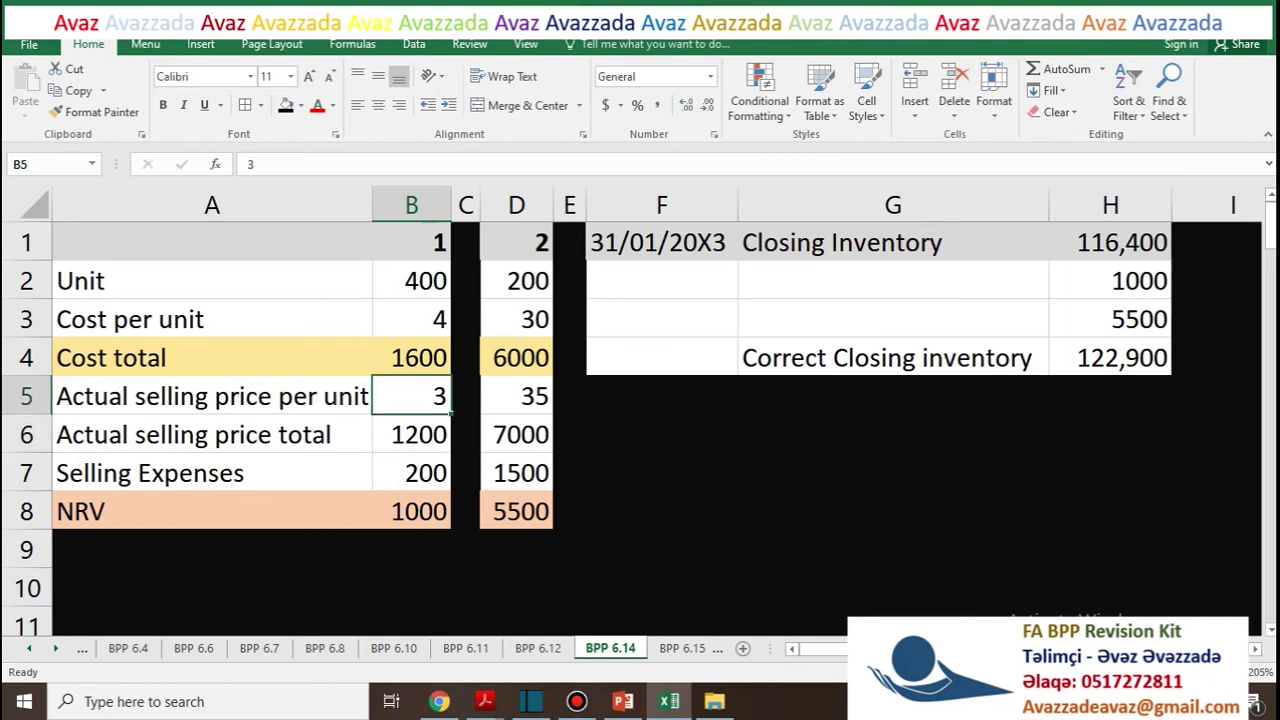
key("Down")
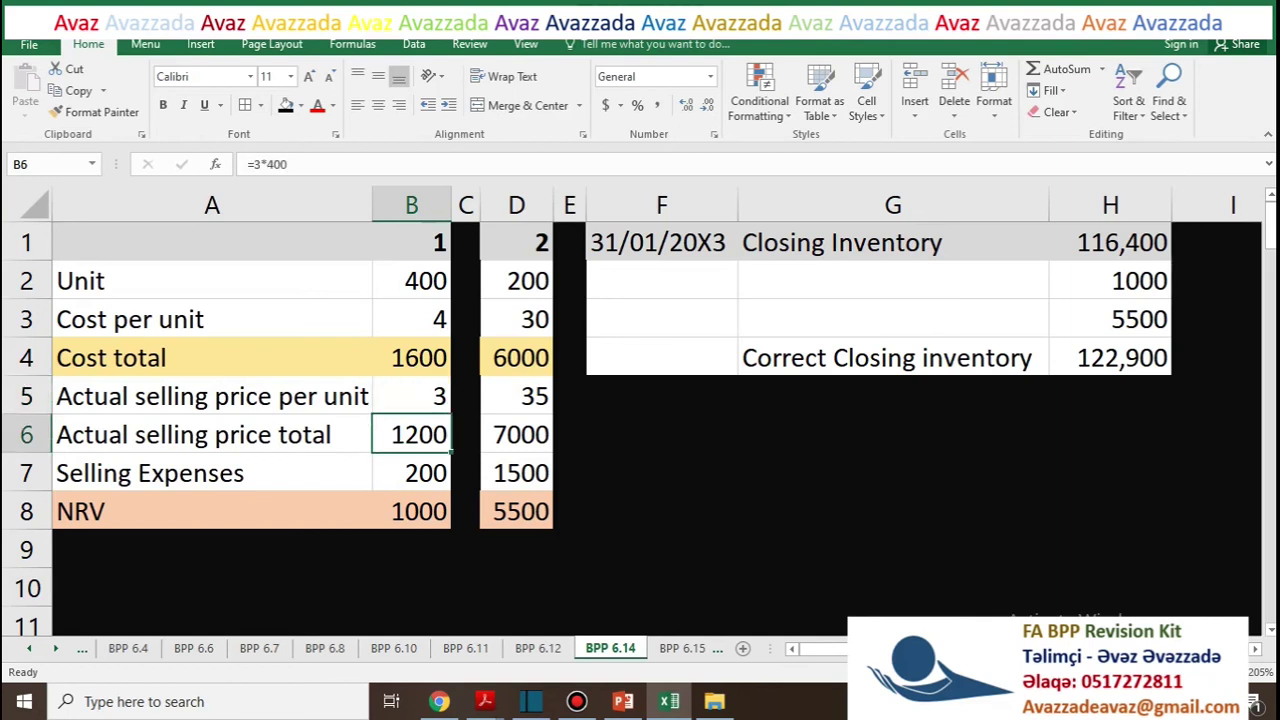
Check line 1's selling expenses in Excel against the batch amount in the PDF question, and examine the NRV formula
key("Down")
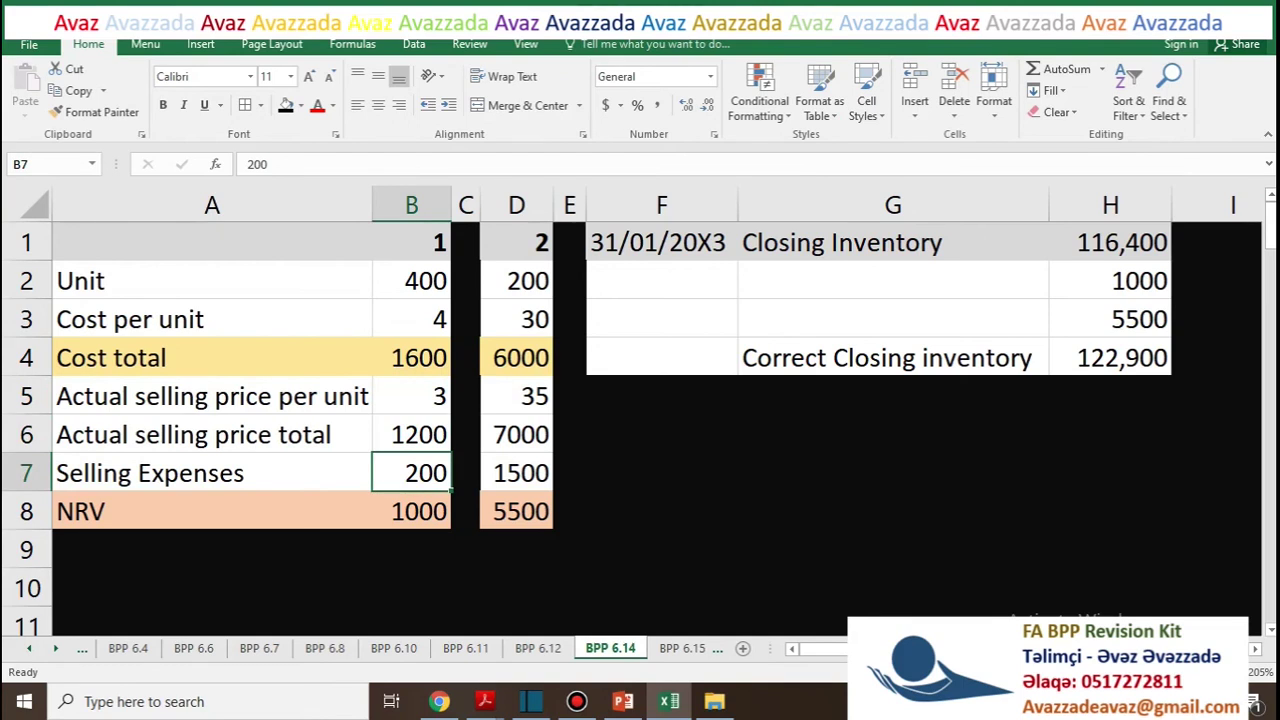
key("alt+Tab")
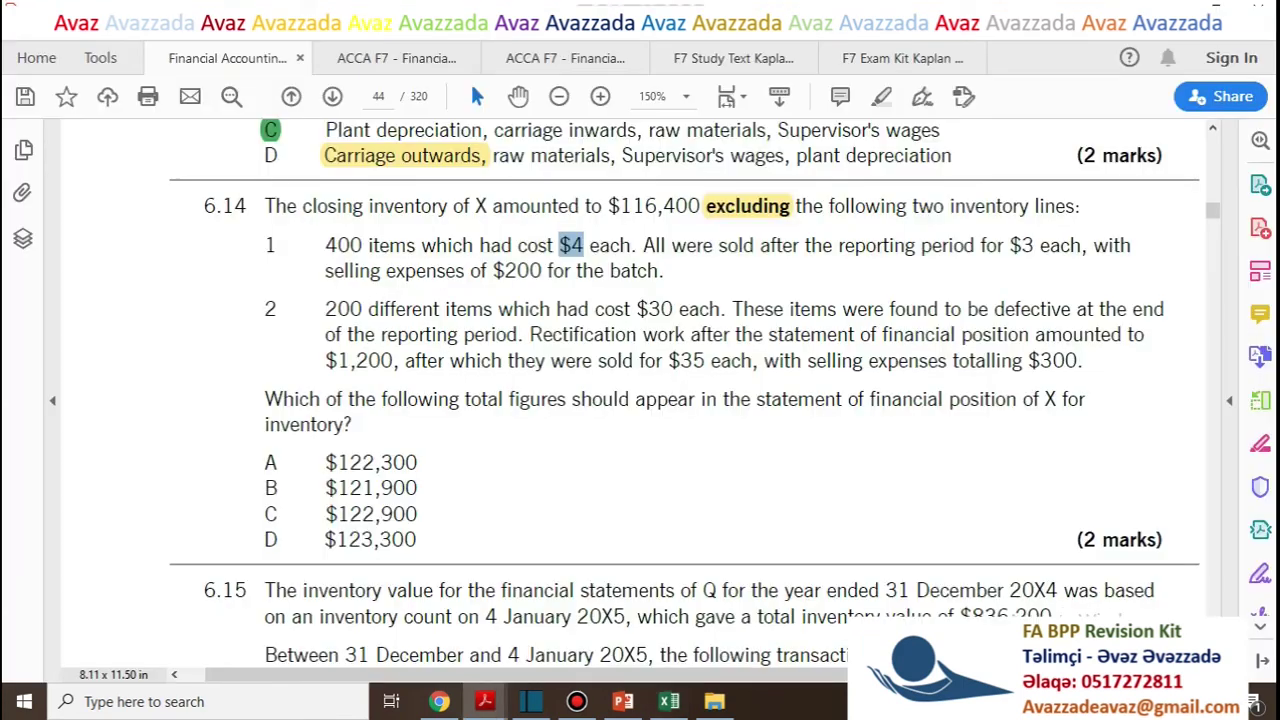
left_click_drag(542, 271, 494, 271)
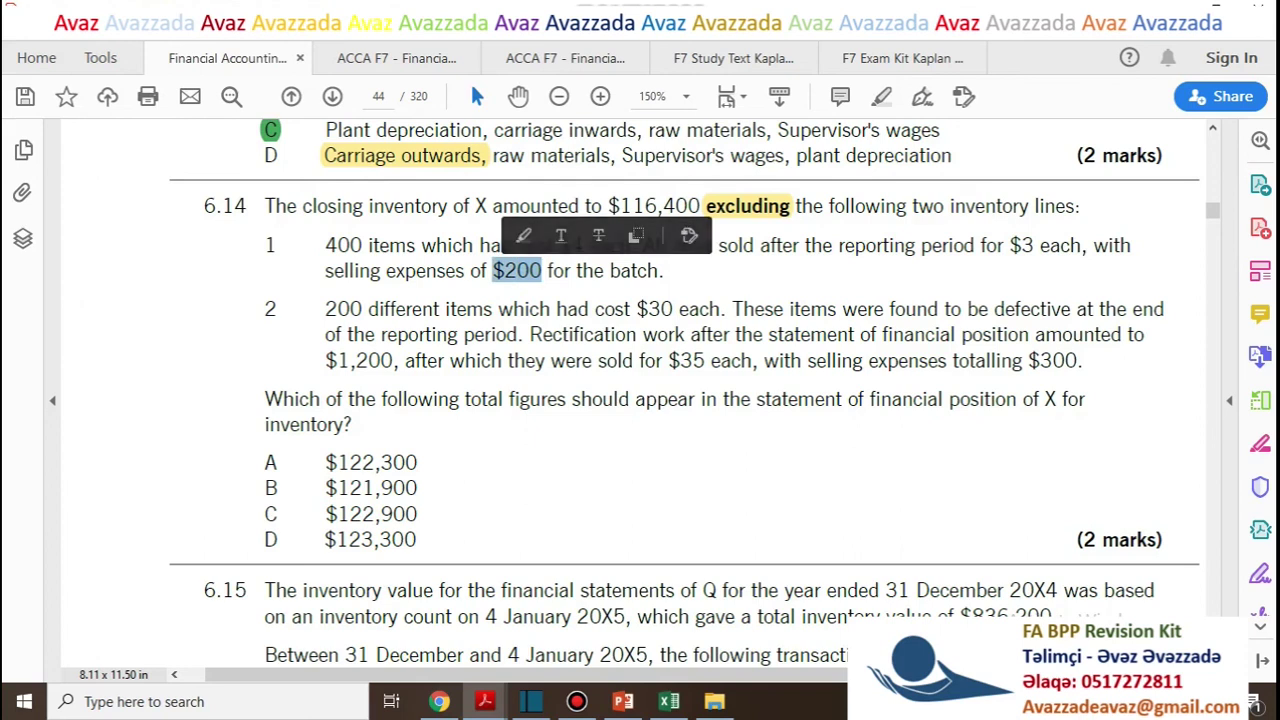
left_click_drag(547, 270, 665, 270)
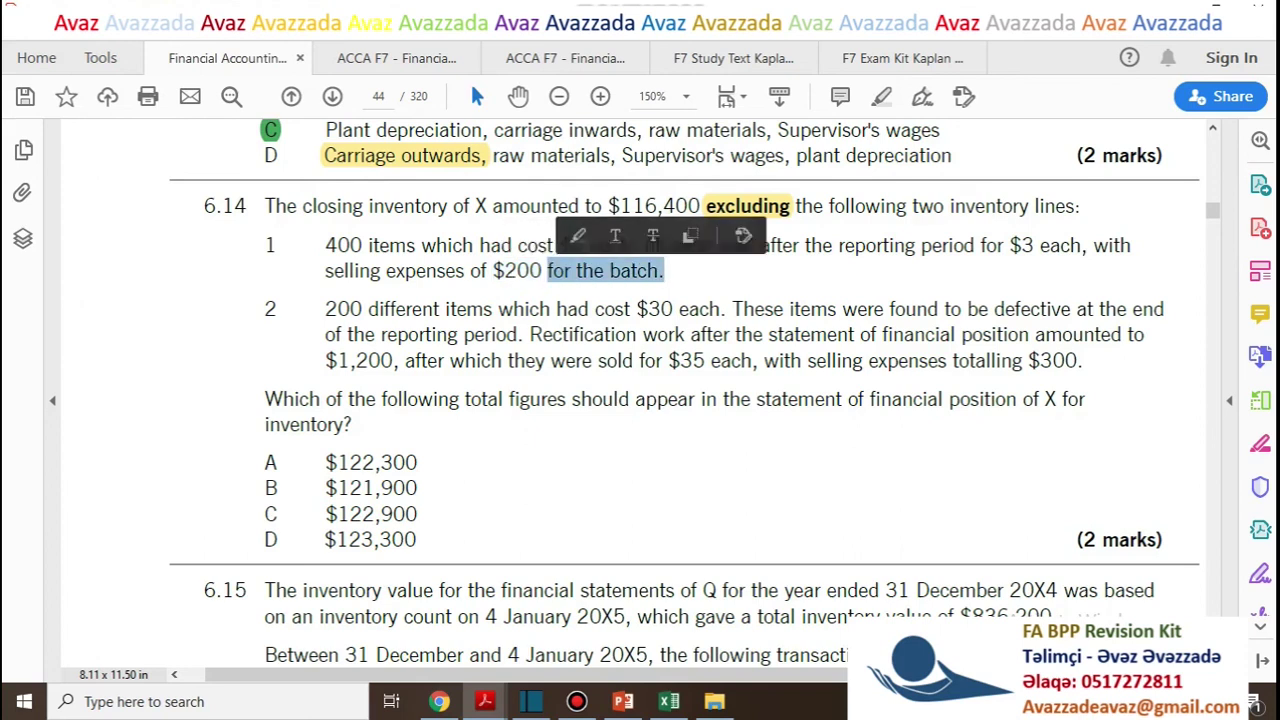
left_click(665, 270)
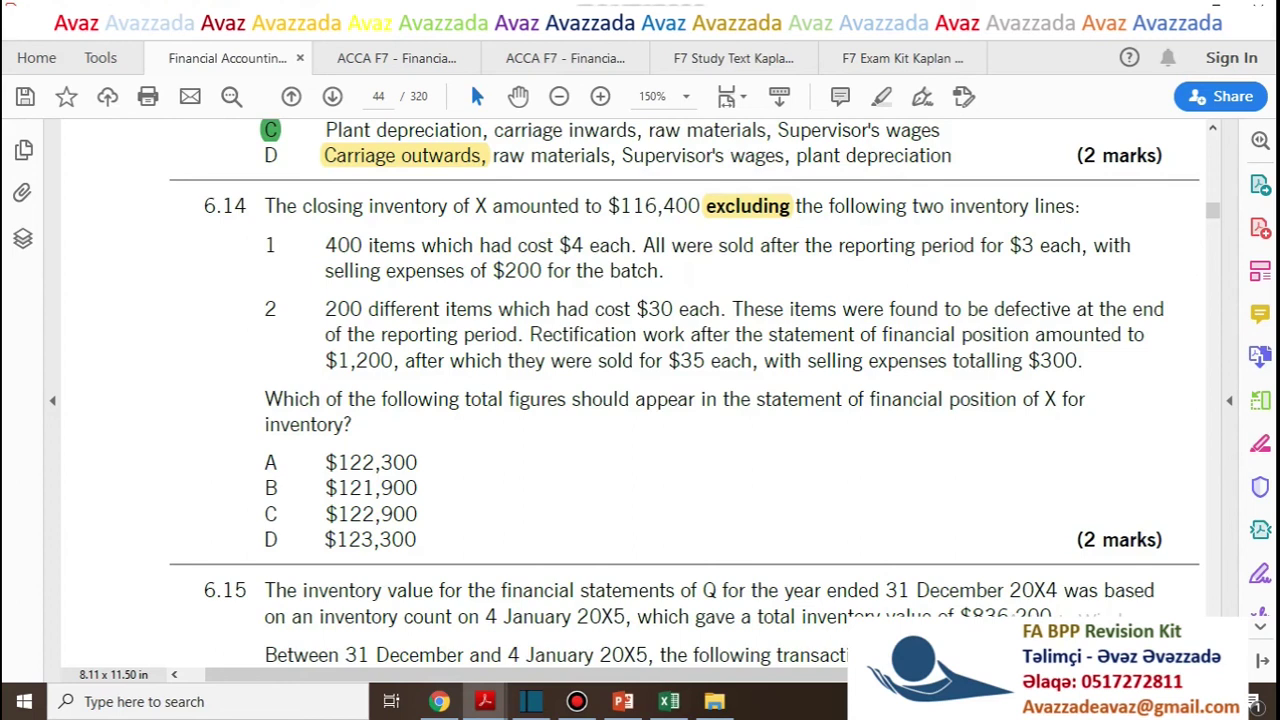
key("alt+Tab")
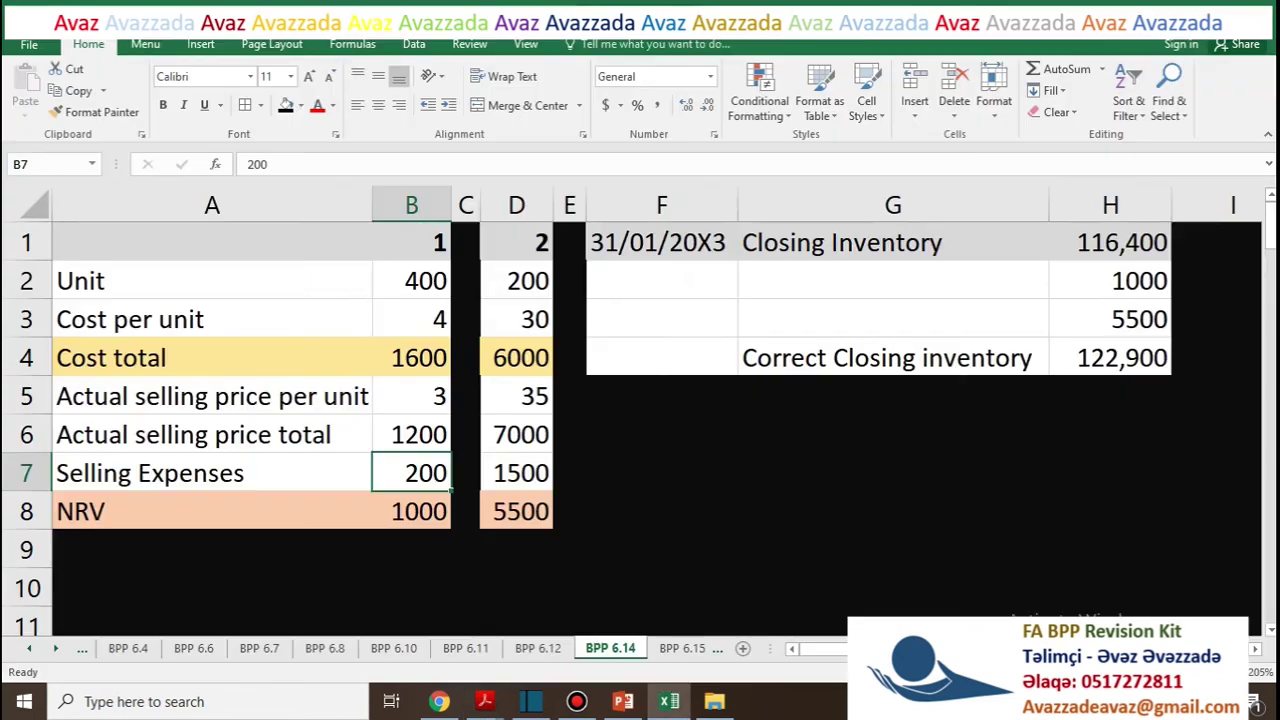
key("Down")
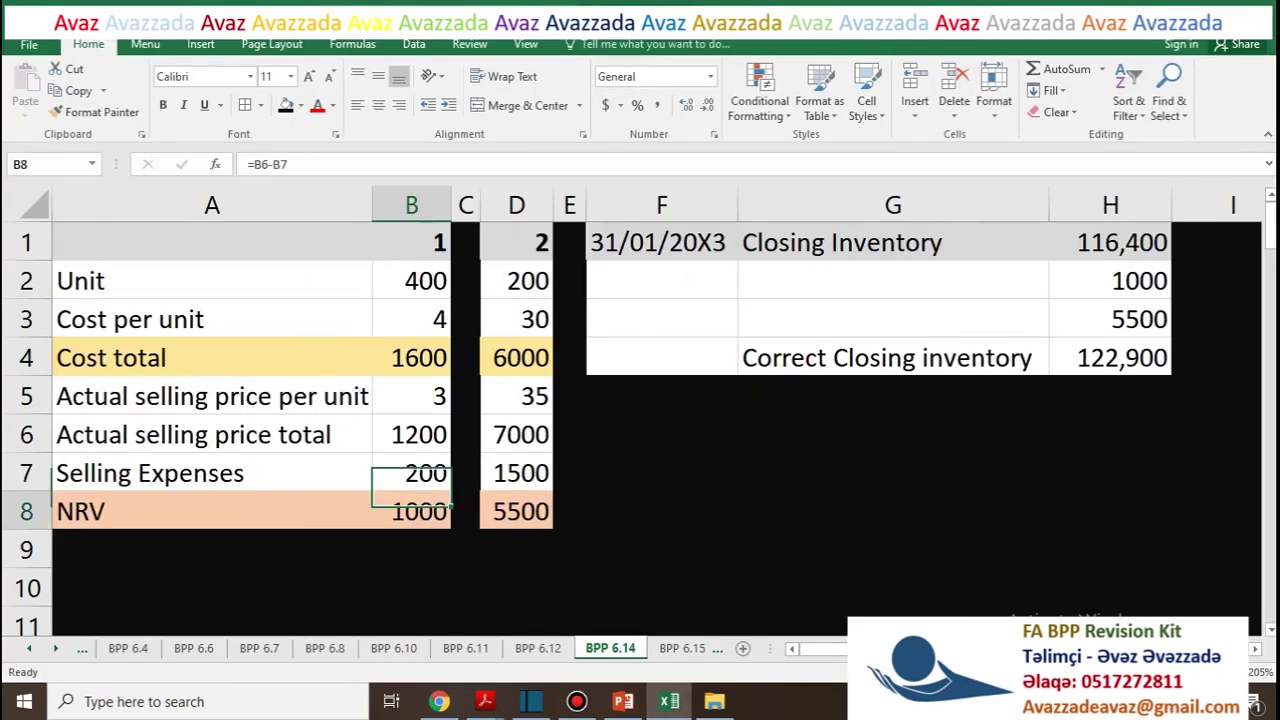
Compare line 1's total cost with its NRV in Excel, and locate its entry beneath the closing inventory figure
left_click(411, 358)
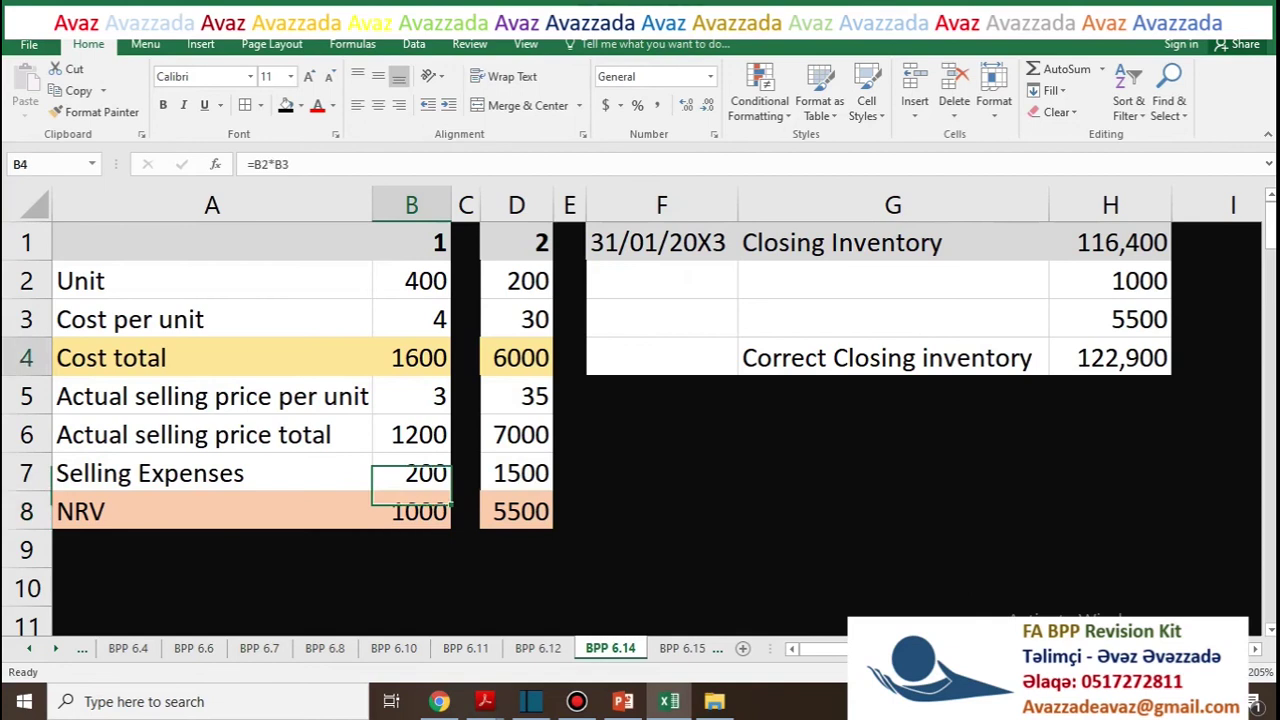
left_click(411, 511)
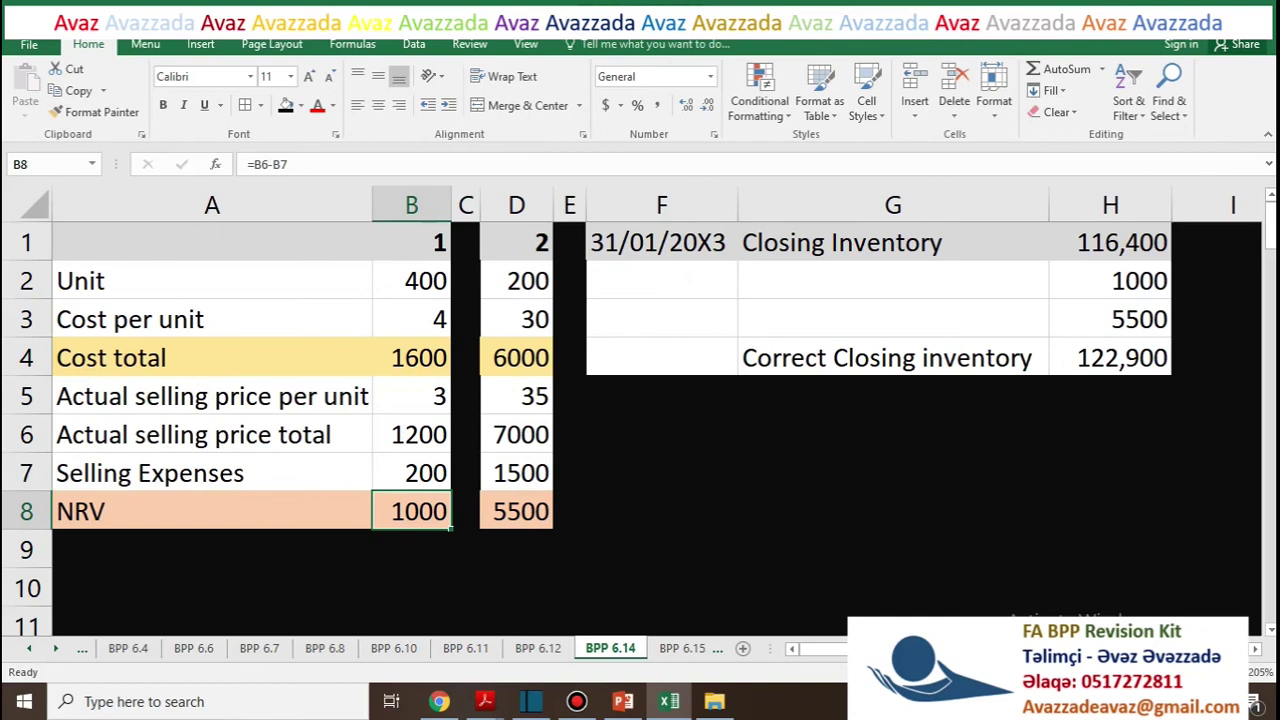
left_click(1110, 243)
left_click(1110, 281)
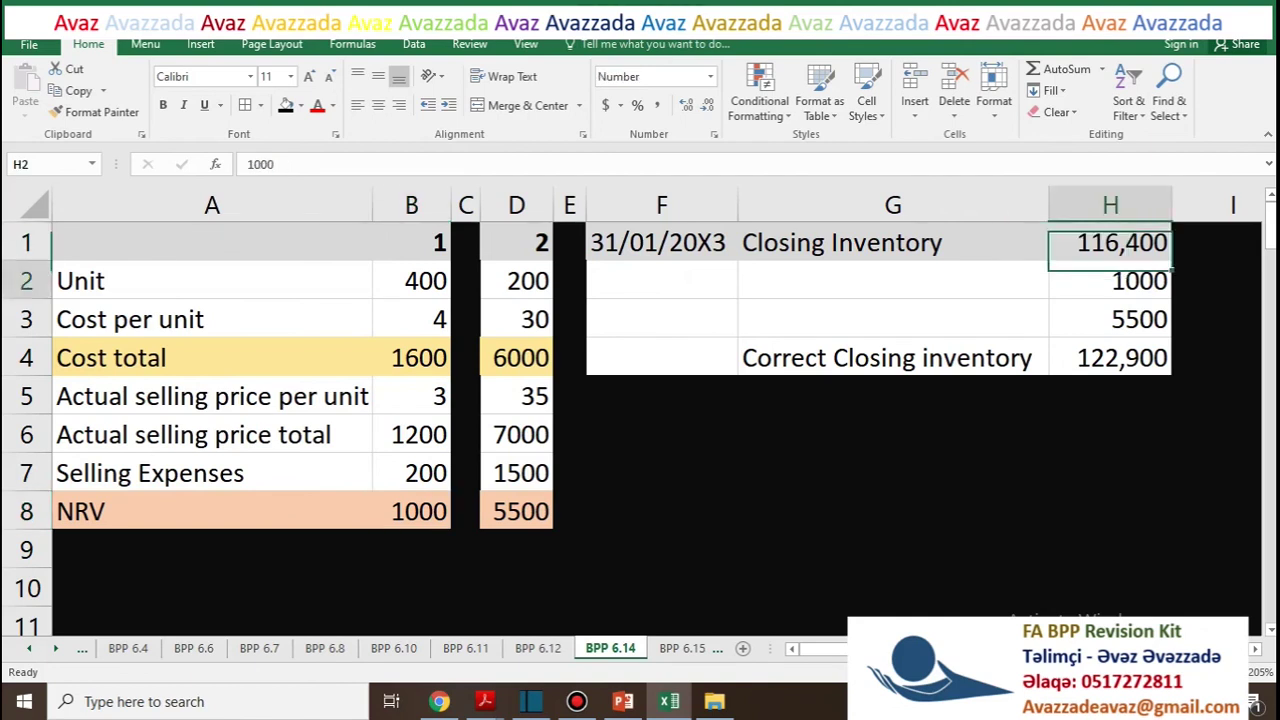
left_click(411, 358)
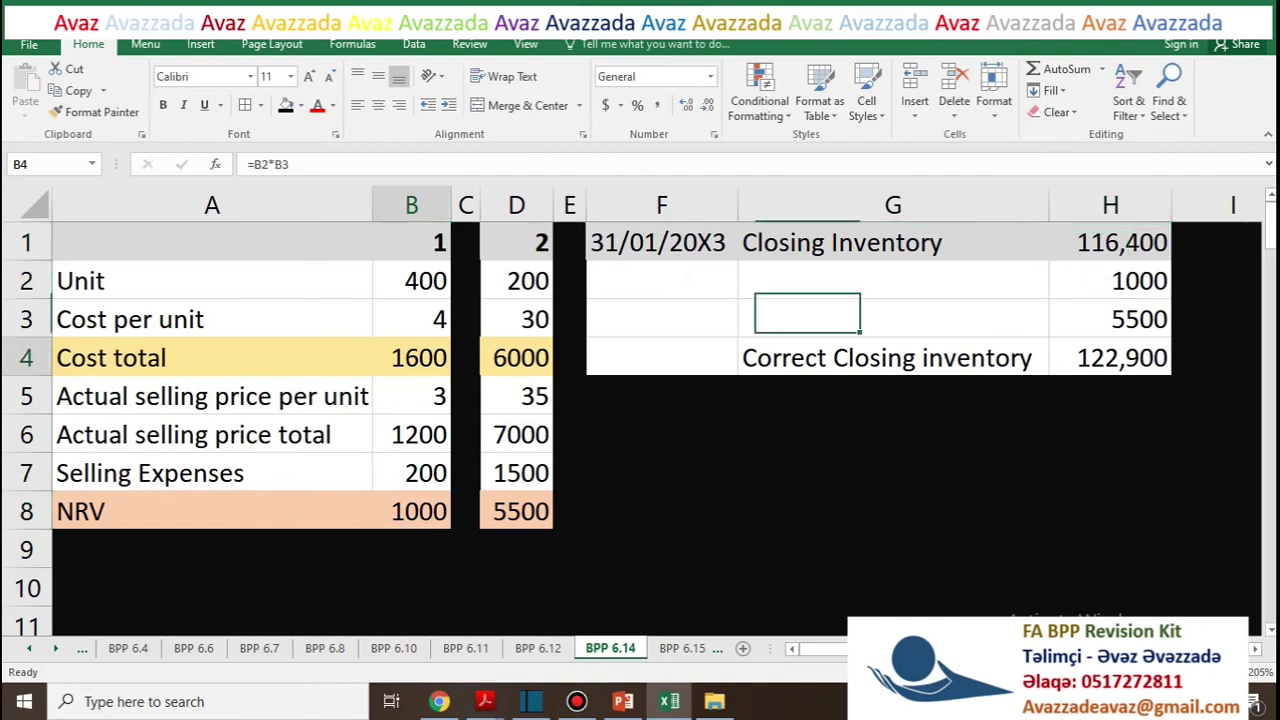
Compare line 2's quantity and unit cost in the PDF question with the Excel sheet, and examine its total cost formula
left_click(517, 243)
key("alt+Tab")
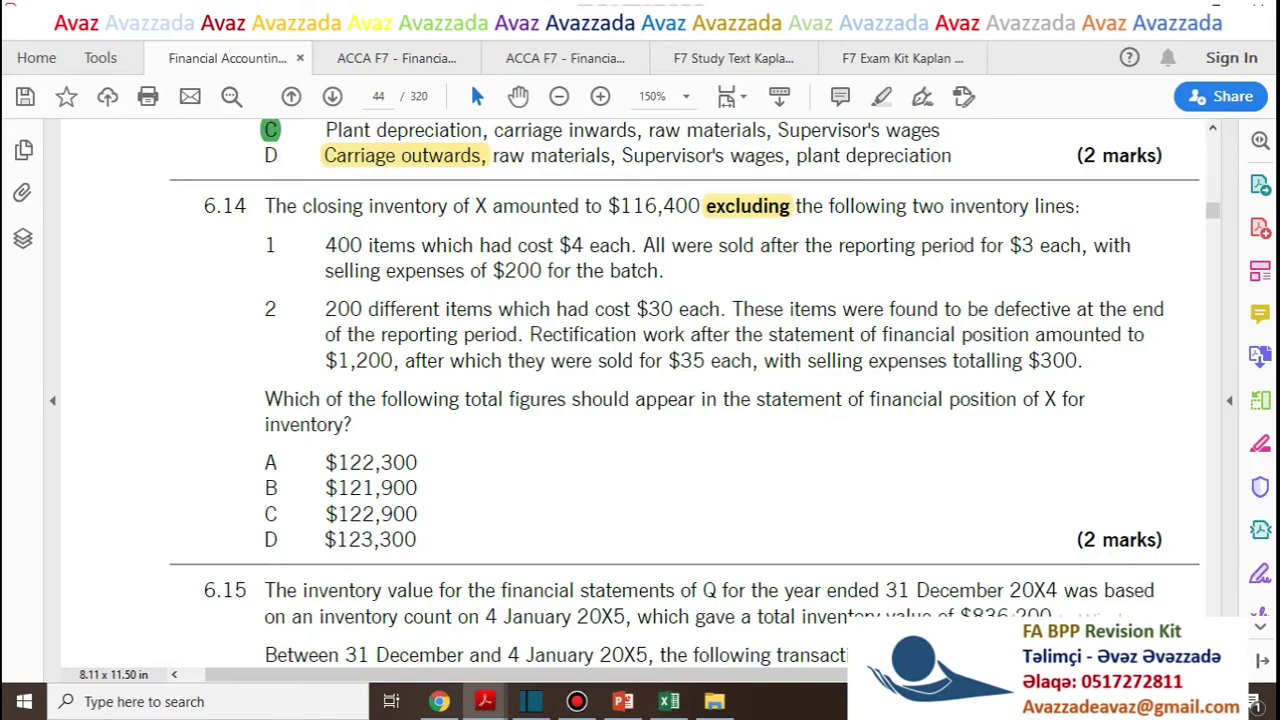
left_click_drag(325, 309, 362, 309)
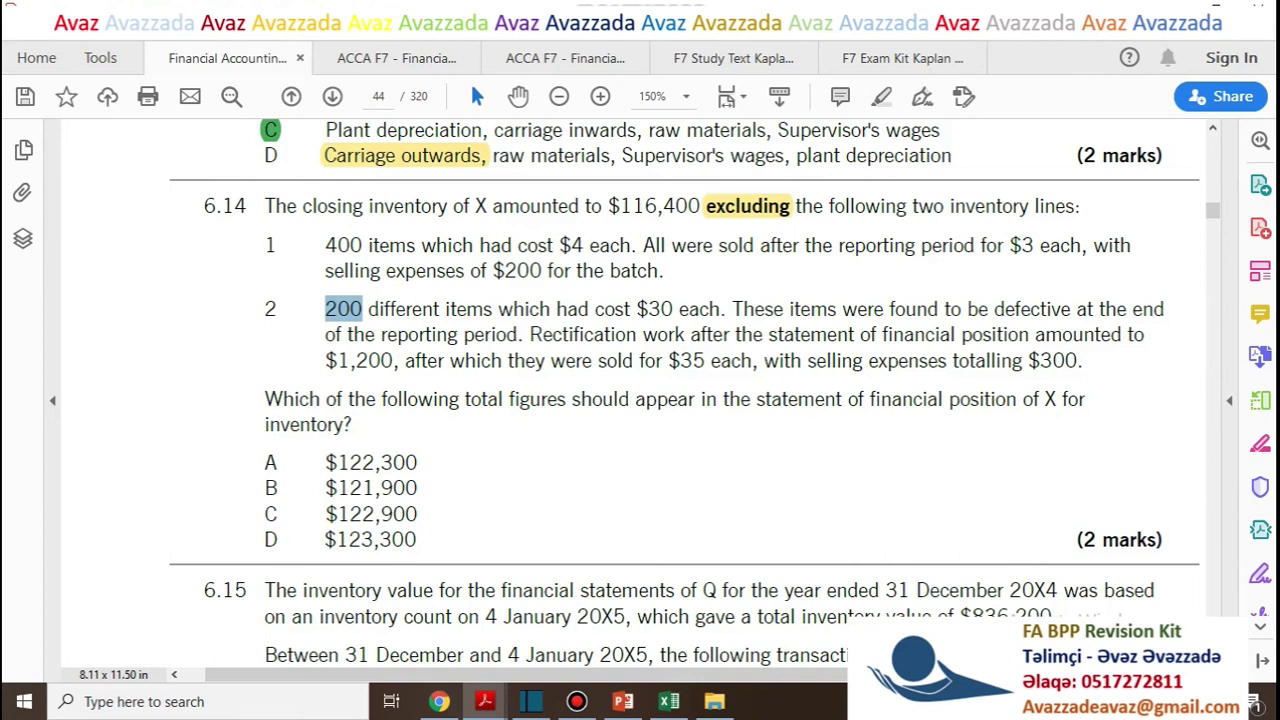
key("alt+Tab")
key("Down")
key("Down")
key("Down")
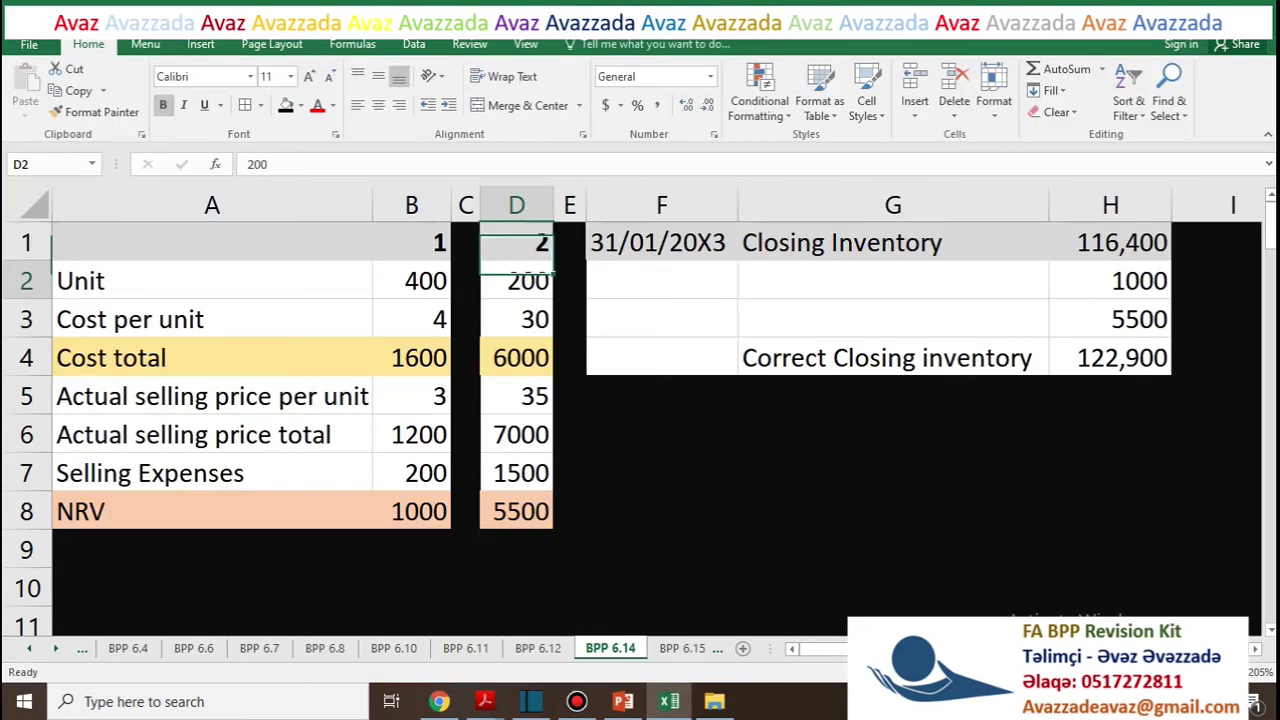
left_click(212, 358)
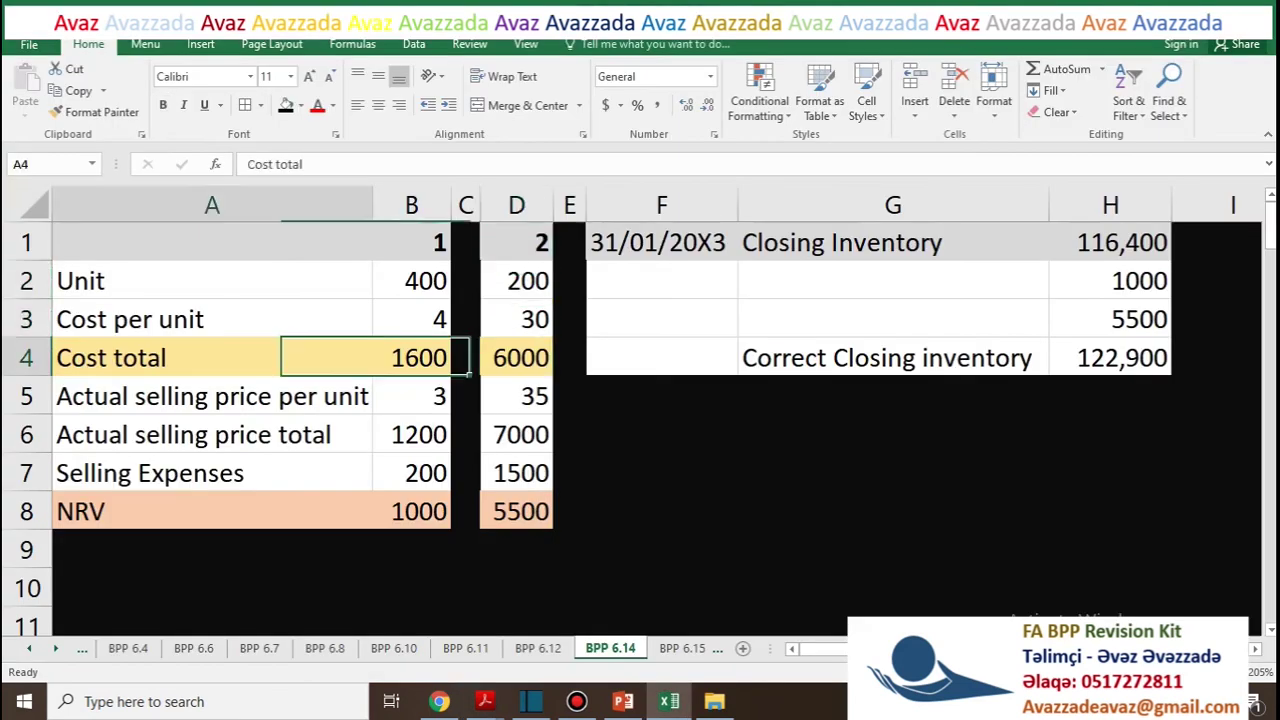
left_click(517, 358)
key("shift+Right")
key("shift+Right")
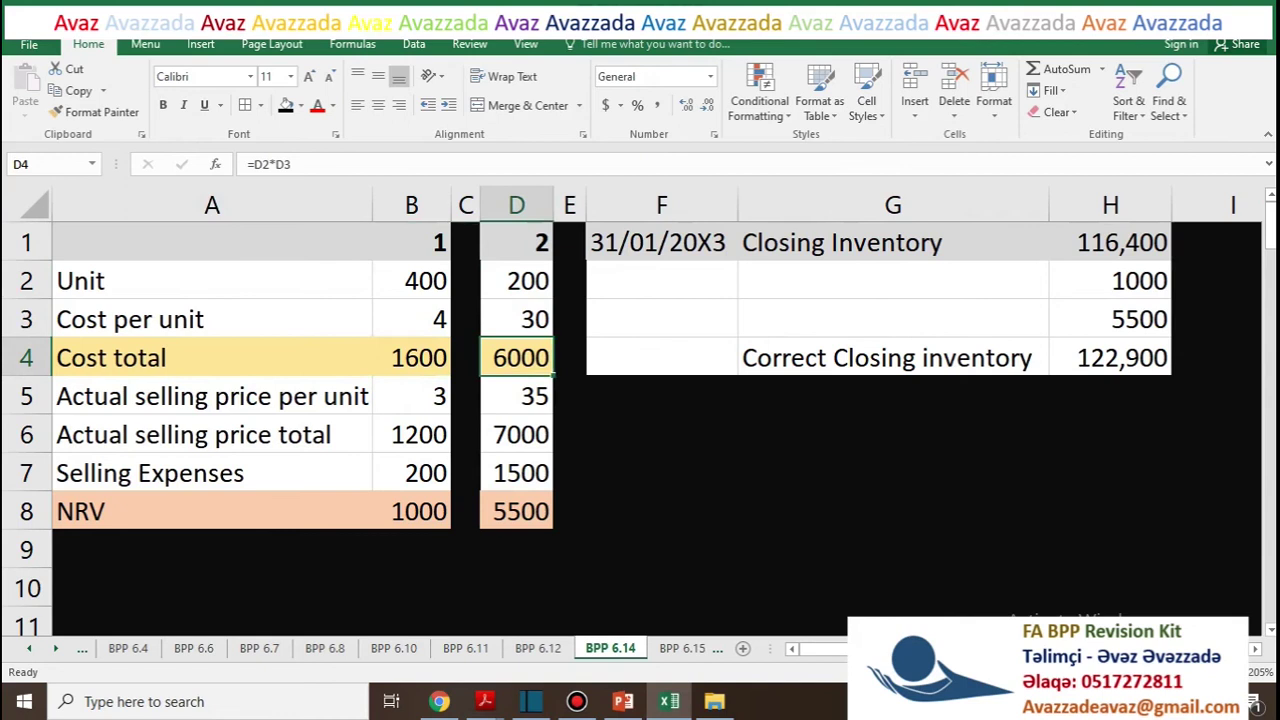
Check line 2's rectification and selling expenses in the PDF question against the selling expenses formula in Excel
key("alt+Tab")
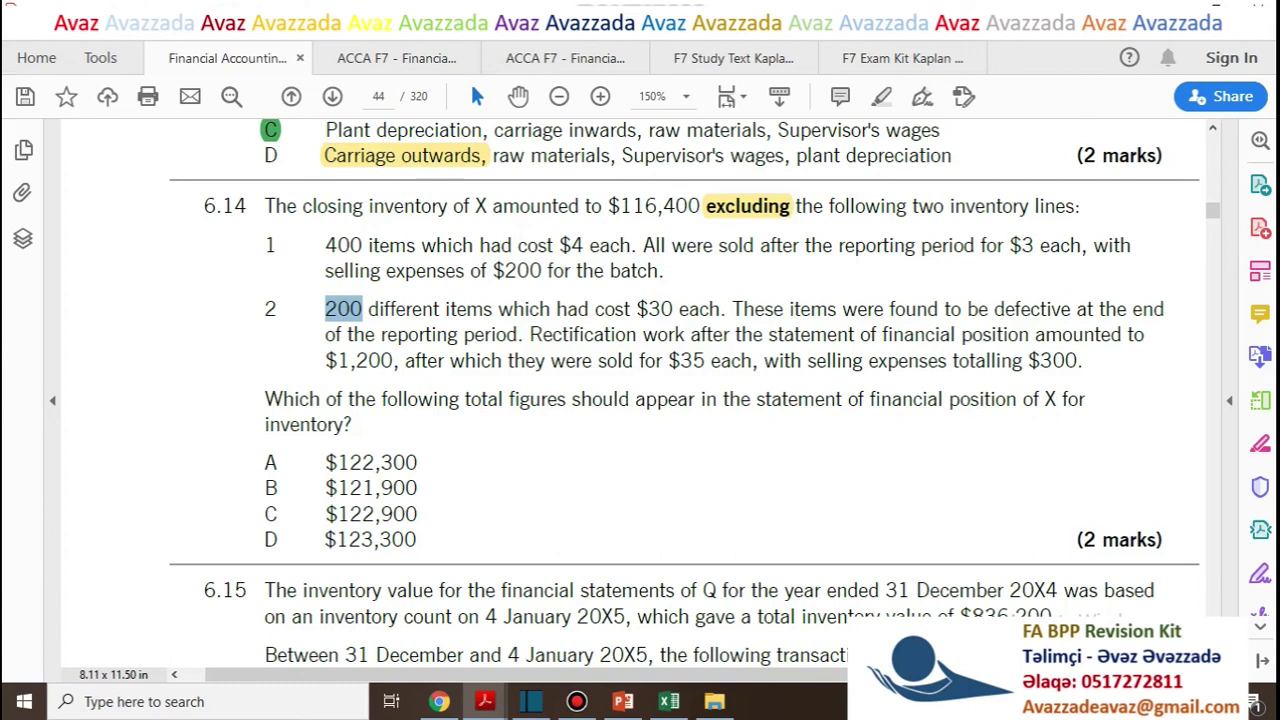
key("alt+Tab")
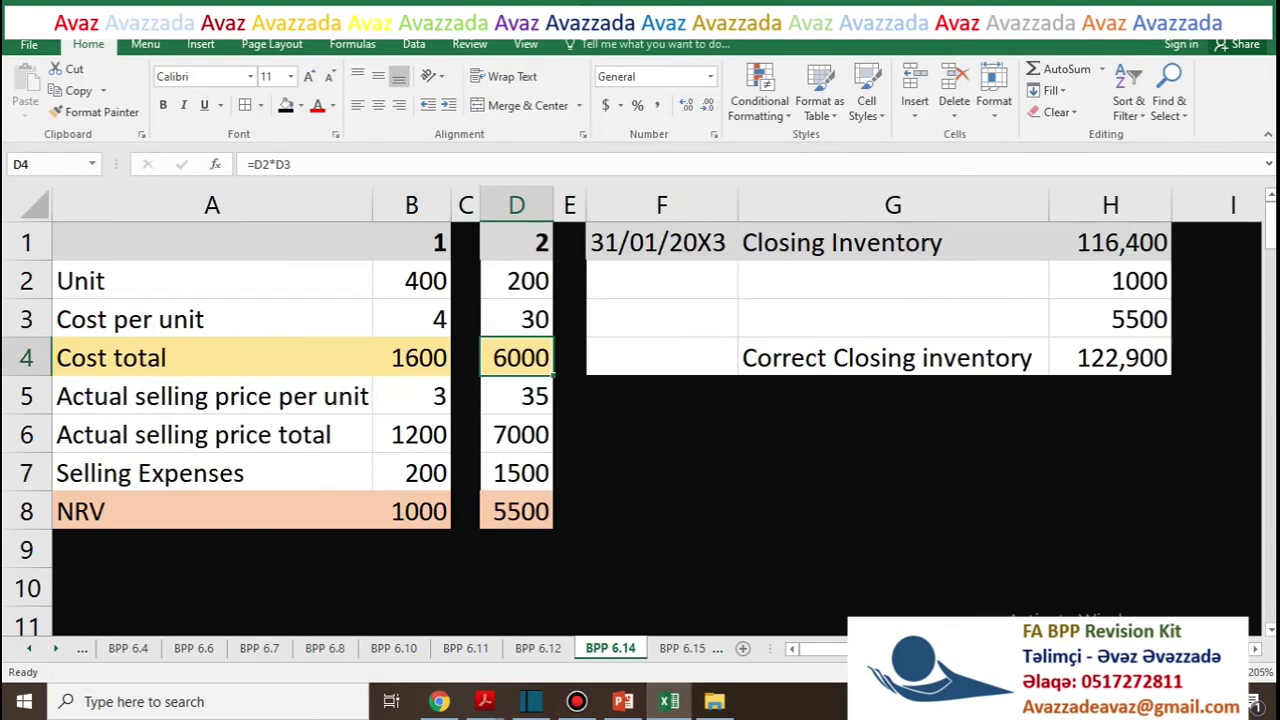
key("alt+Tab")
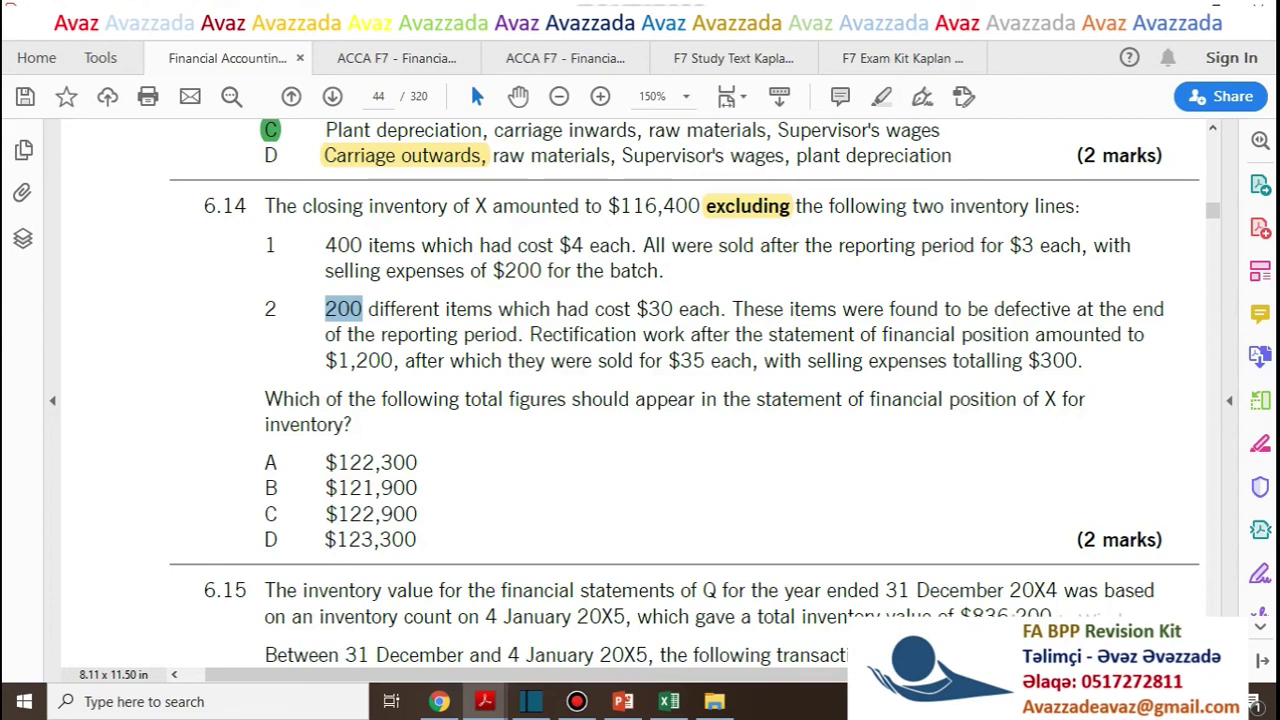
left_click_drag(764, 361, 1083, 361)
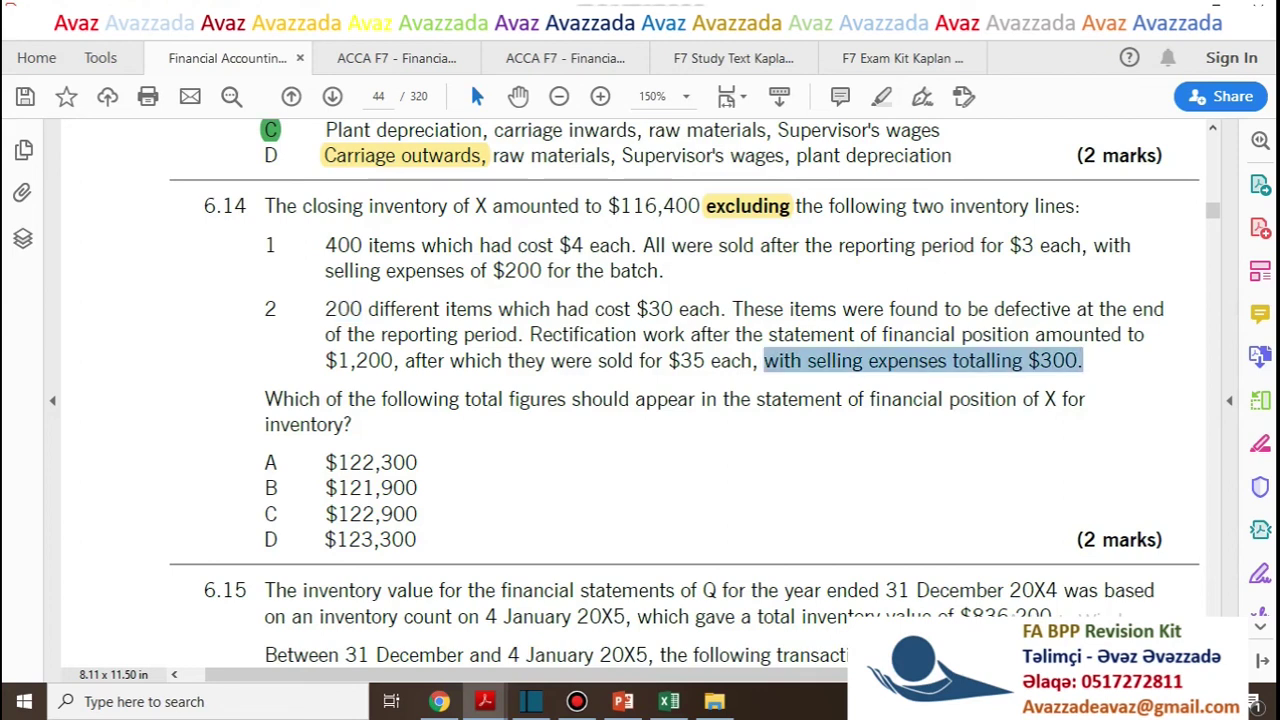
key("alt+Tab")
left_click(212, 473)
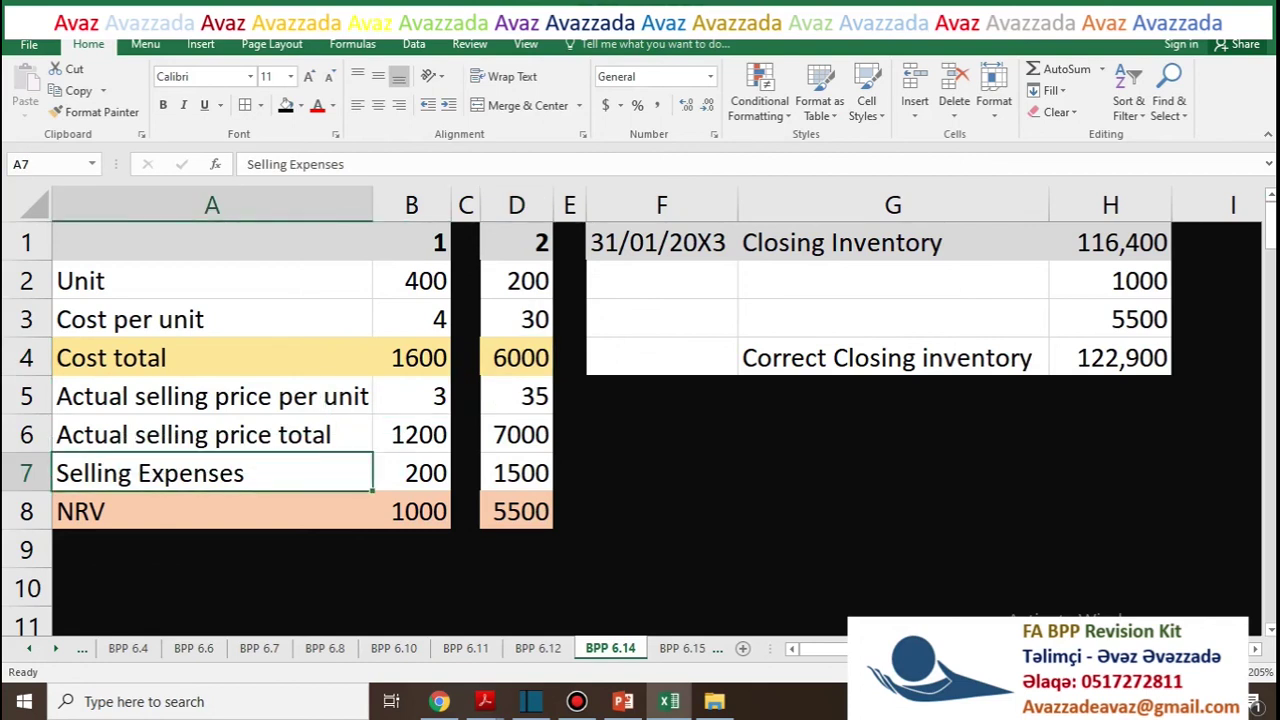
left_click(516, 473)
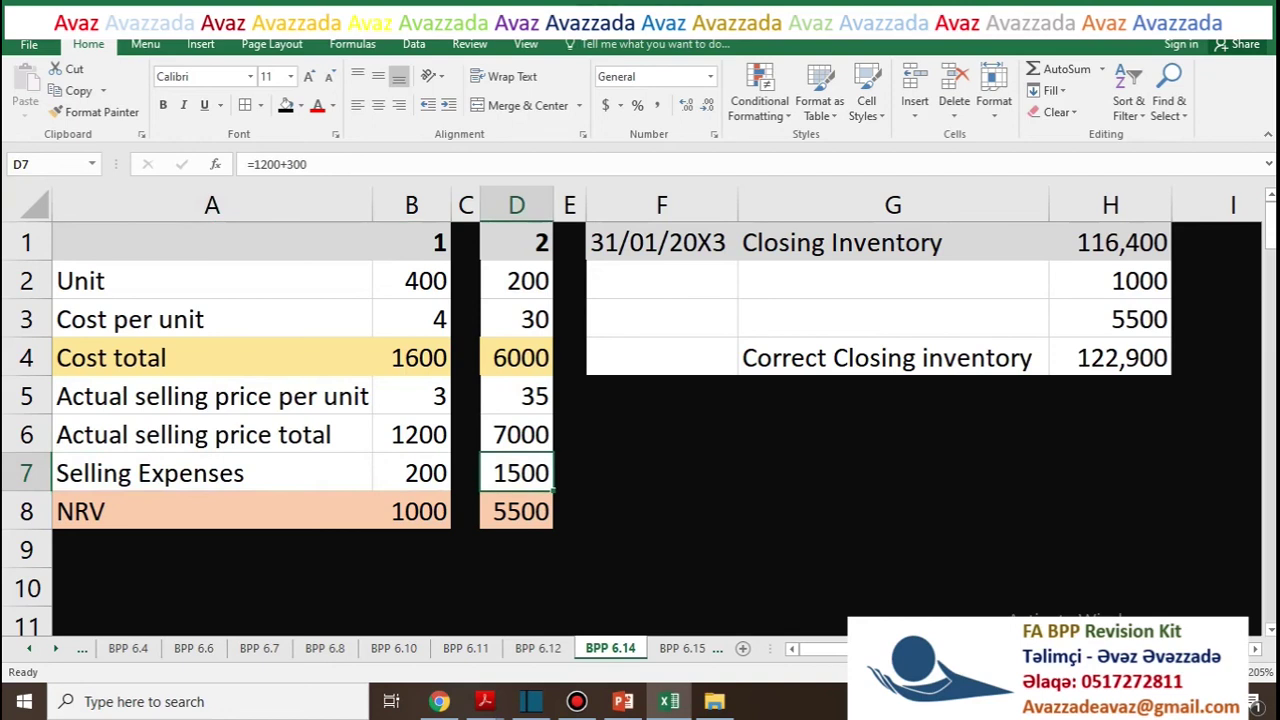
Check line 2's actual selling price per unit against question 6.14 and examine its total selling price formula in Excel
key("alt+Tab")
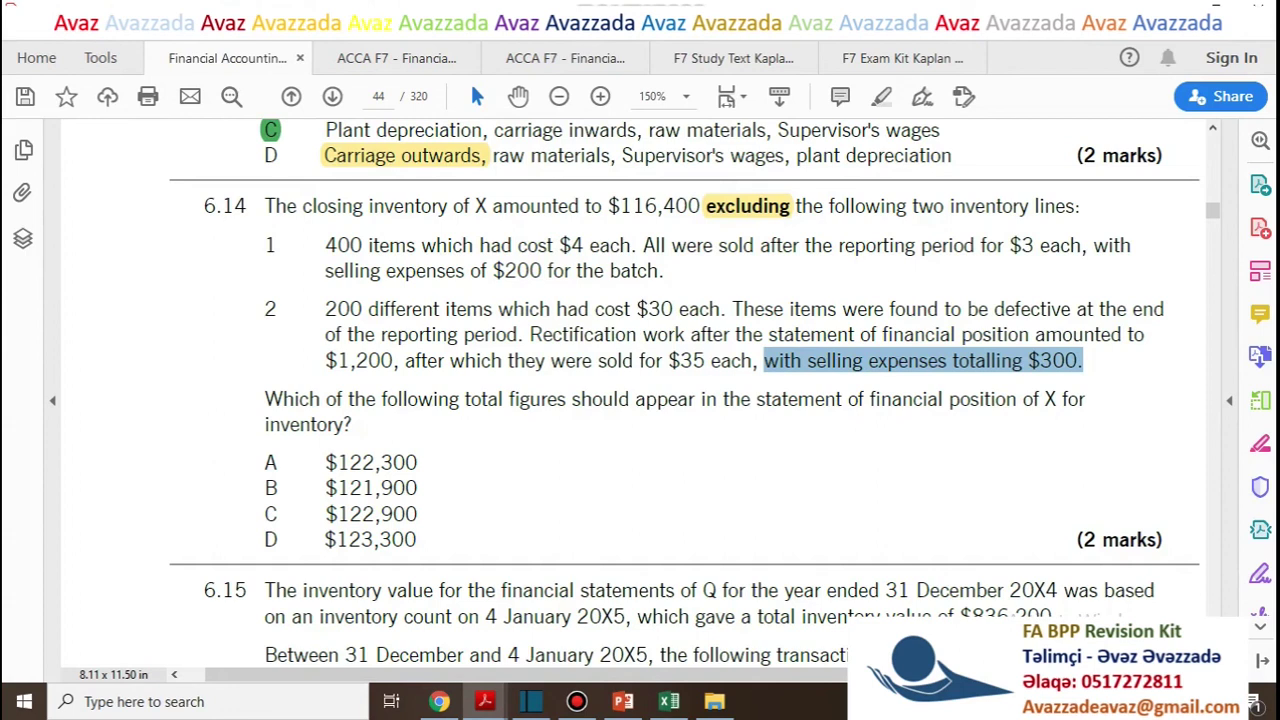
left_click_drag(668, 361, 705, 361)
left_click(706, 440)
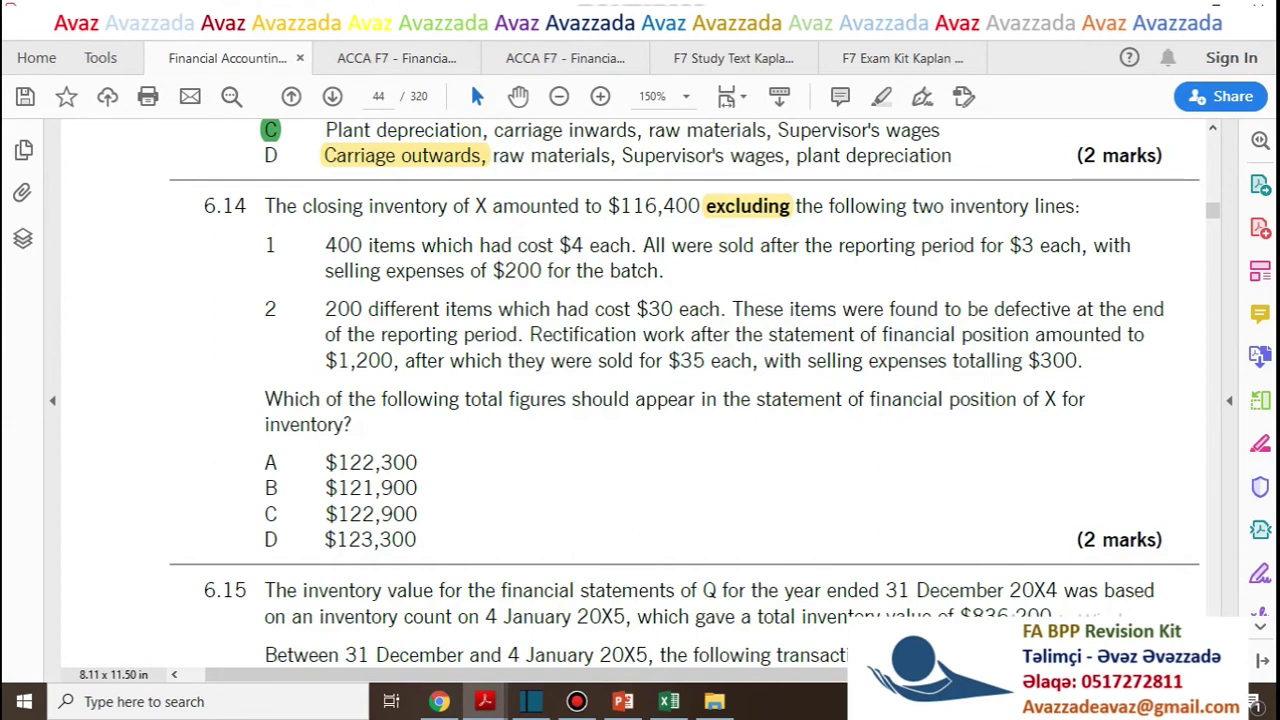
key("alt+Tab")
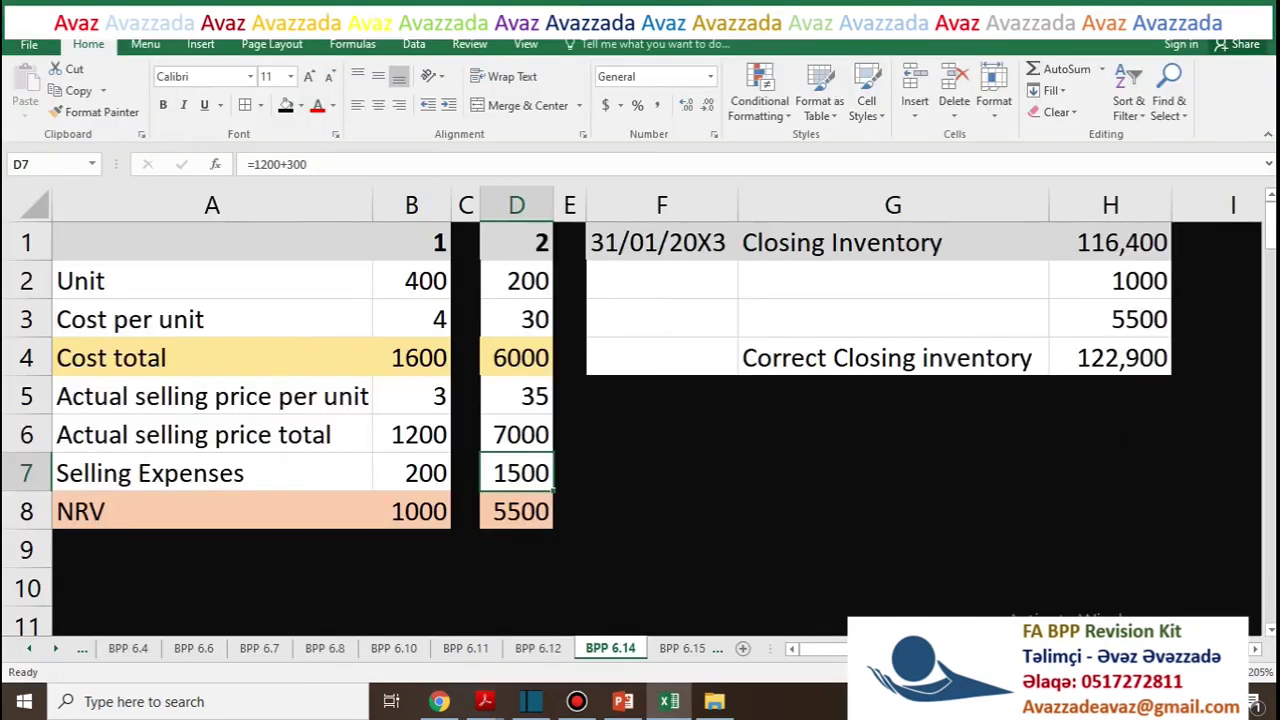
key("Up")
key("Up")
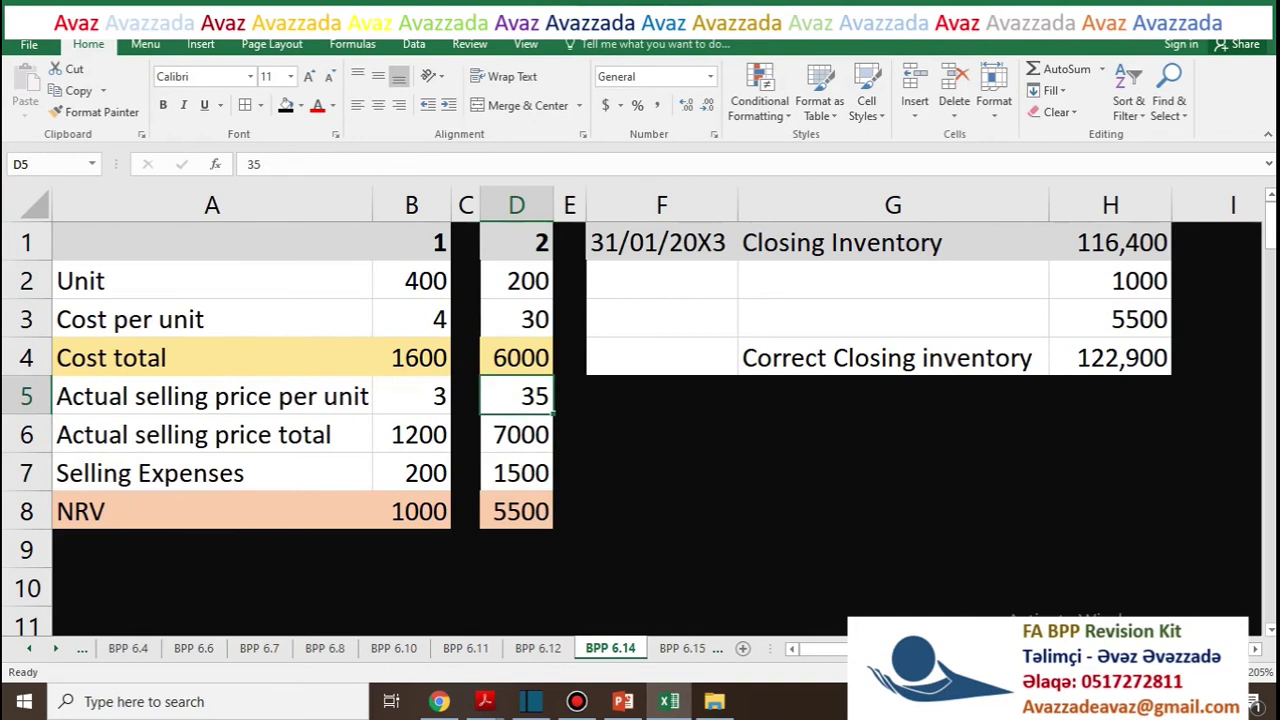
key("Down")
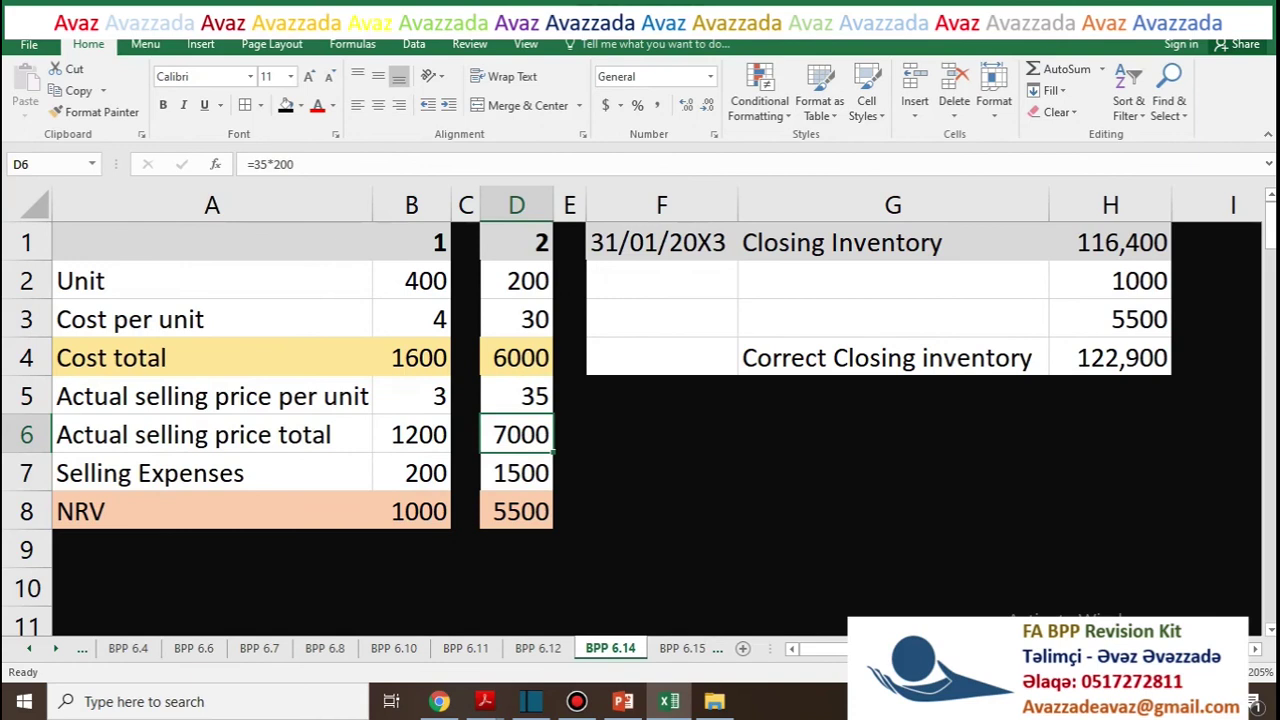
Examine line 2's NRV formula in Excel and compare the NRV with the line's total cost
key("Down")
key("Down")
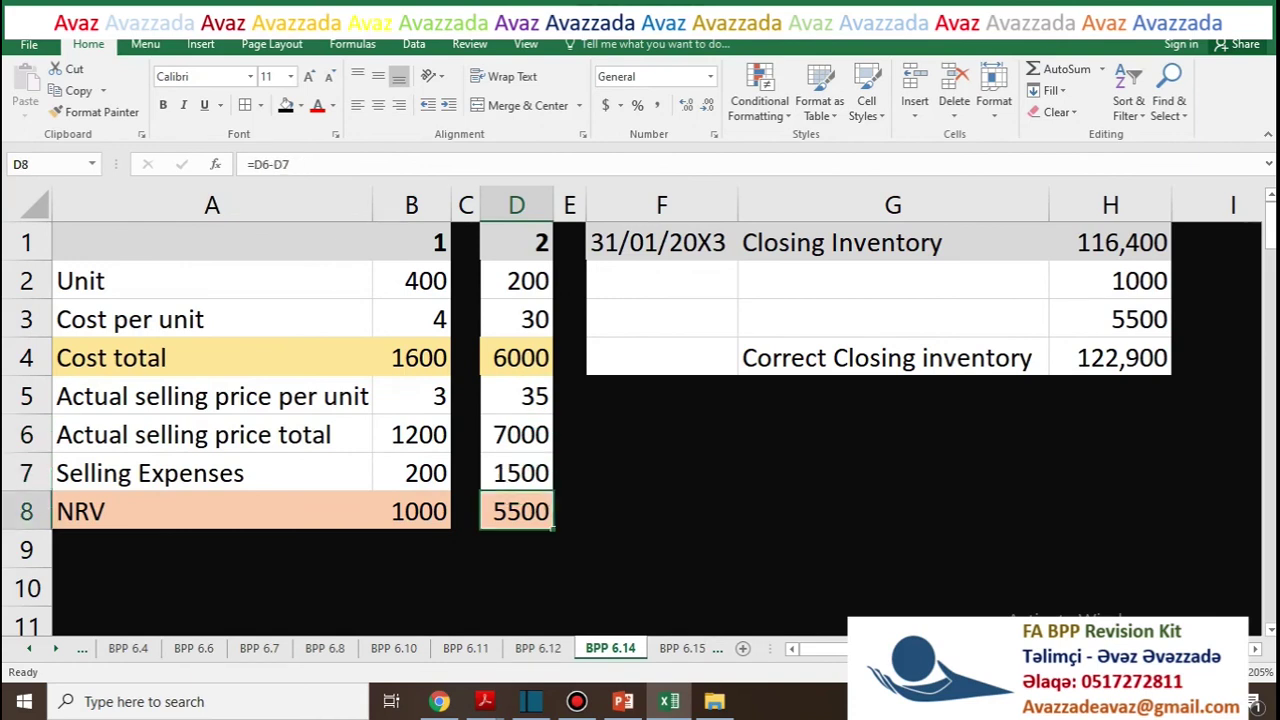
key("Up")
key("Up")
key("Up")
key("Up")
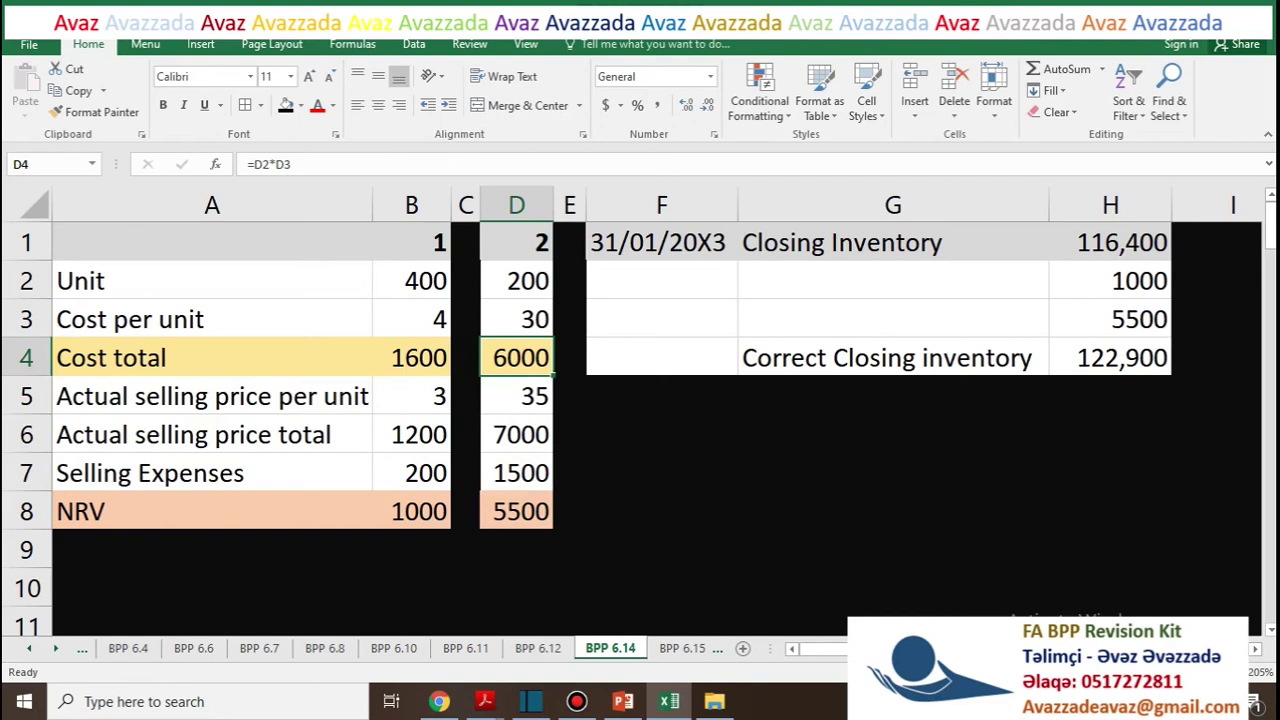
key("Down")
key("Down")
key("Down")
key("Down")
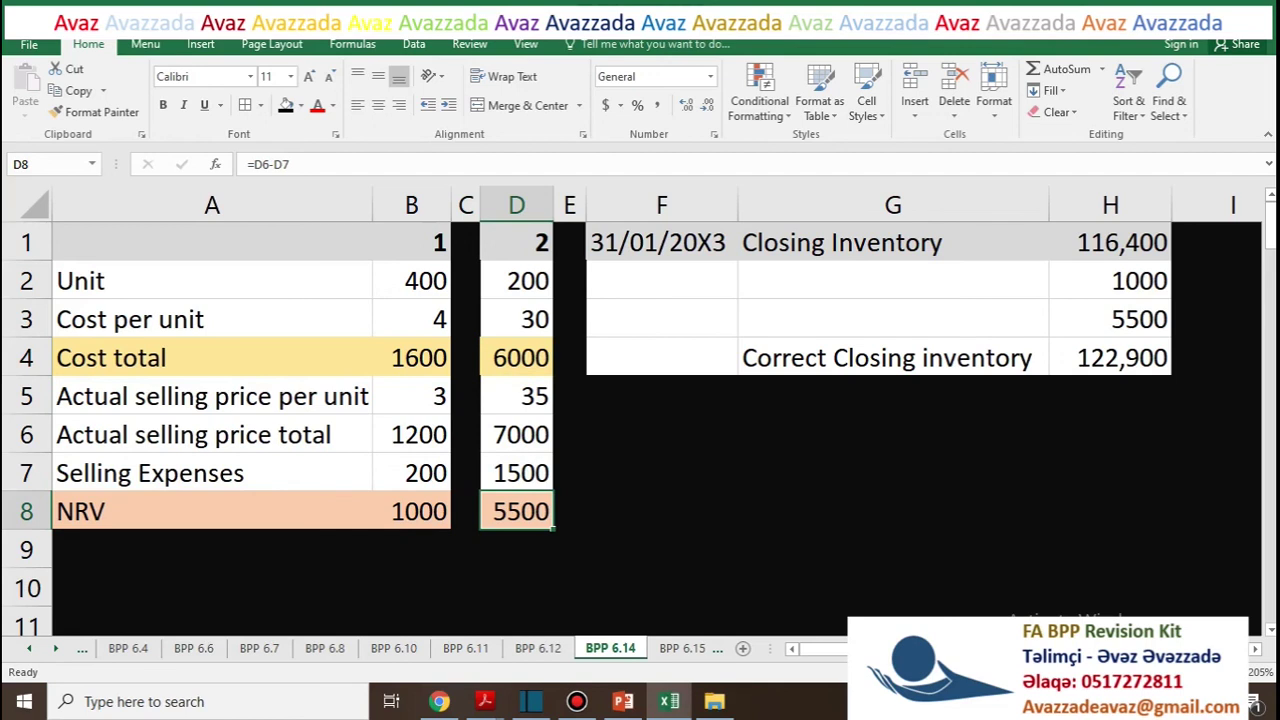
Review the two NRV amounts added to closing inventory and examine the correct closing inventory formula
left_click(1110, 319)
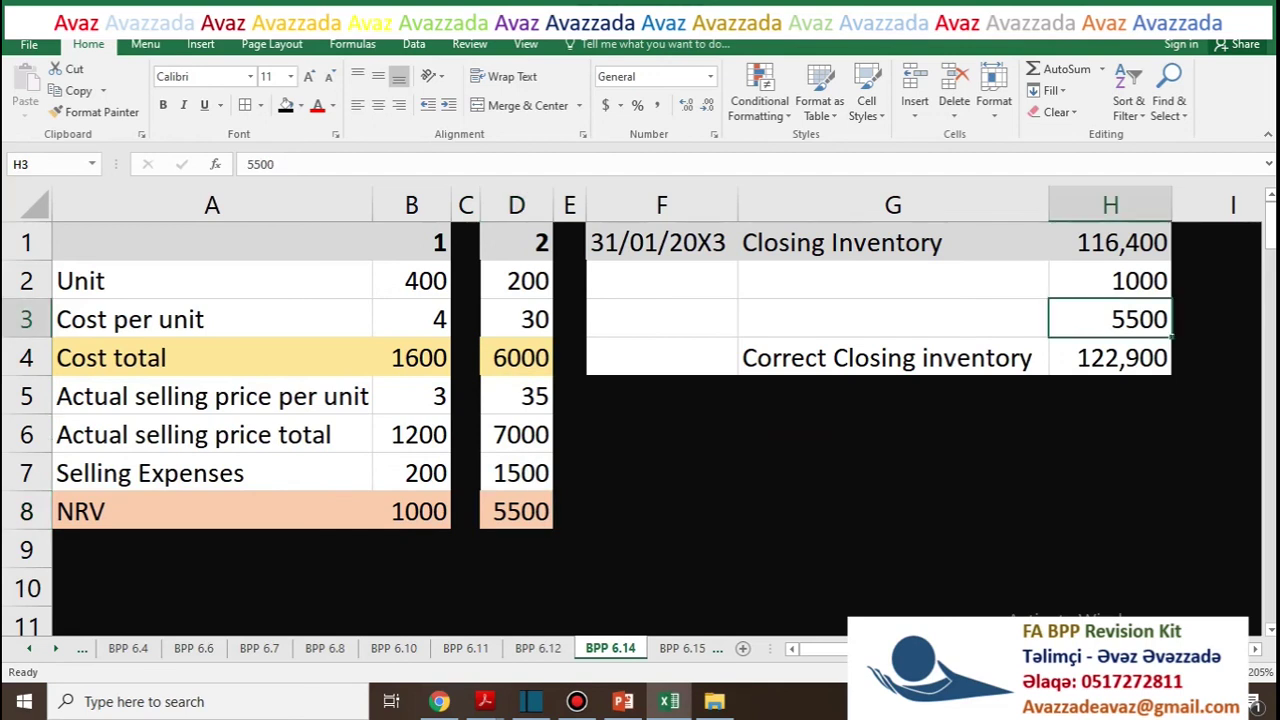
left_click(1110, 281)
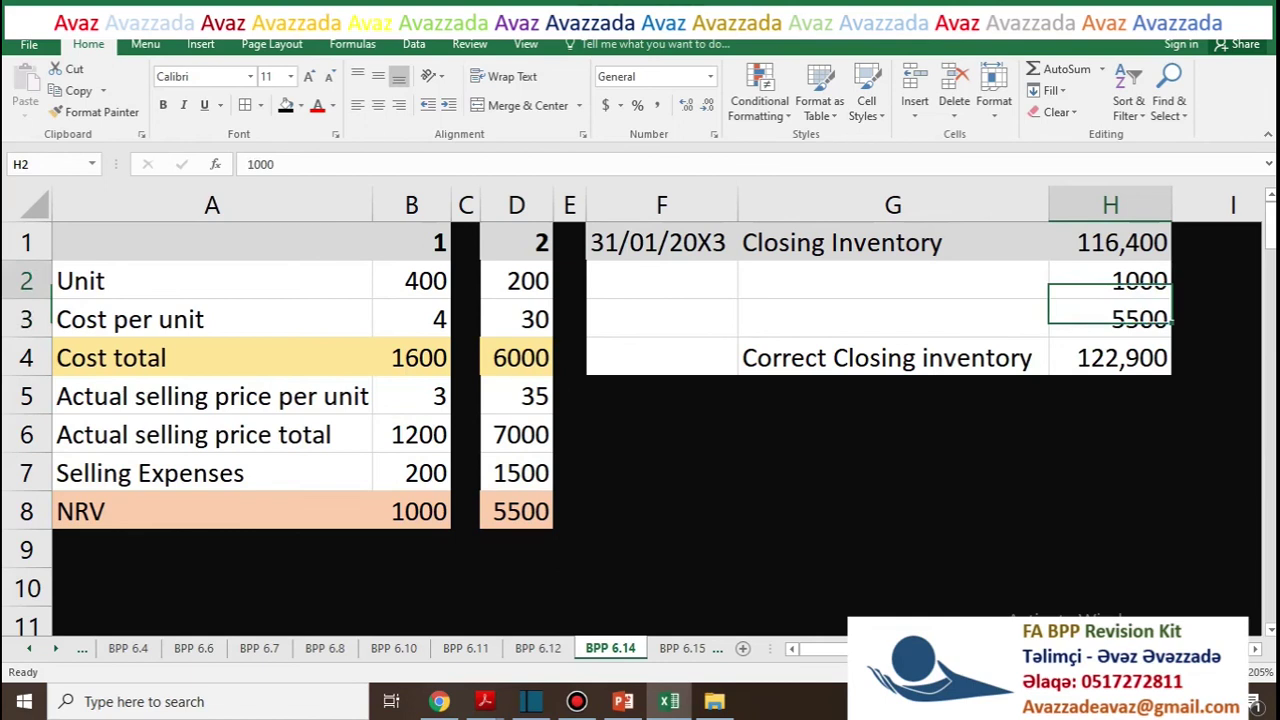
left_click(1110, 319)
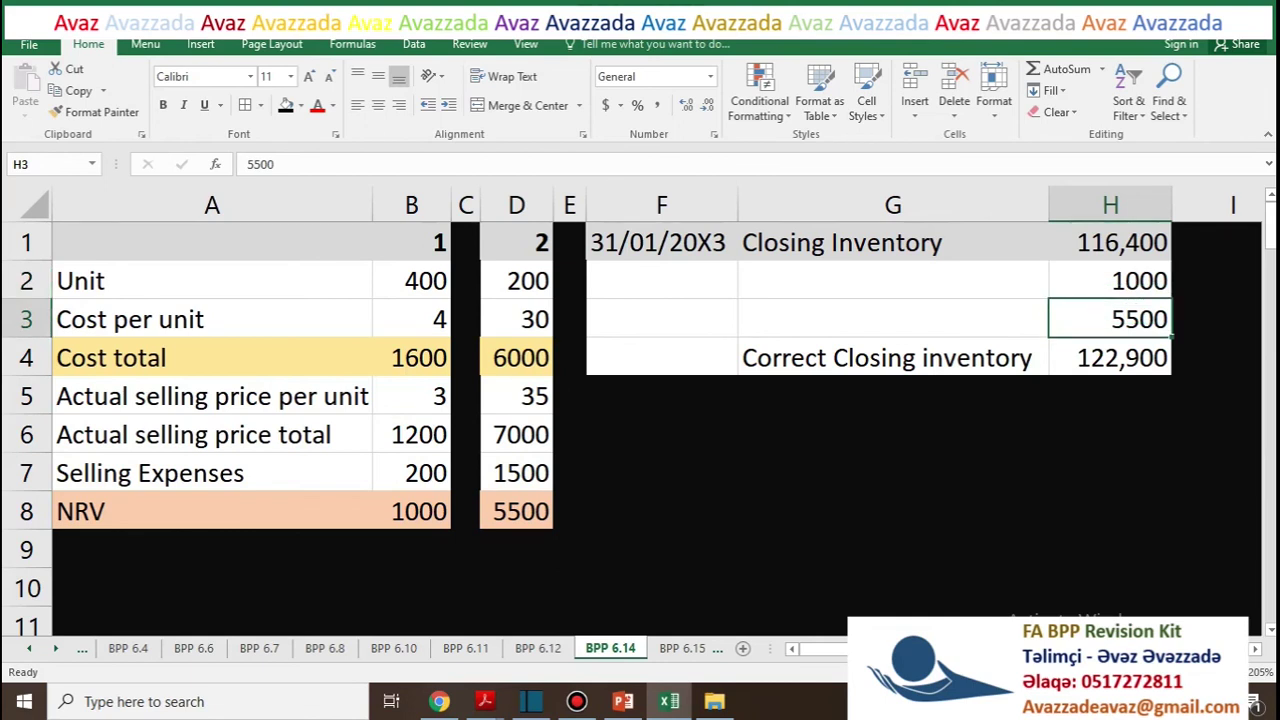
left_click(1110, 358)
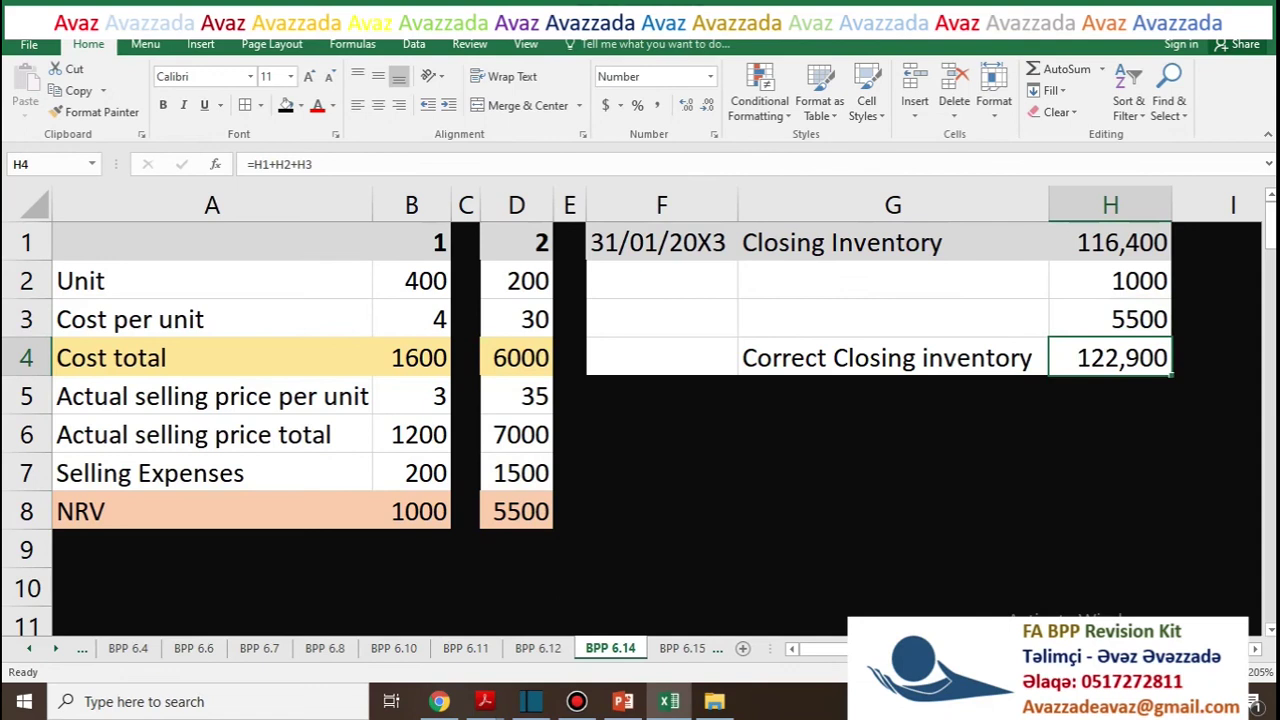
Switch to the revision kit PDF and highlight answer letter C of question 6.14 in yellow
key("alt+Tab")
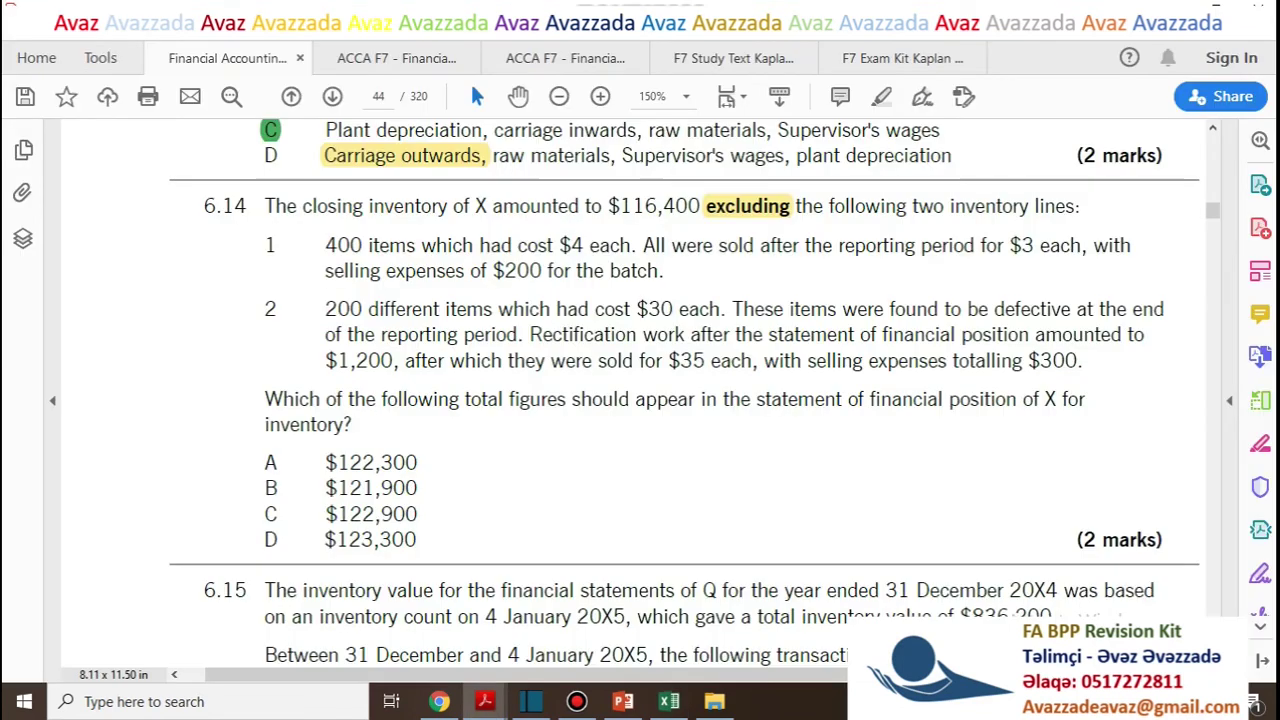
left_click_drag(277, 514, 265, 514)
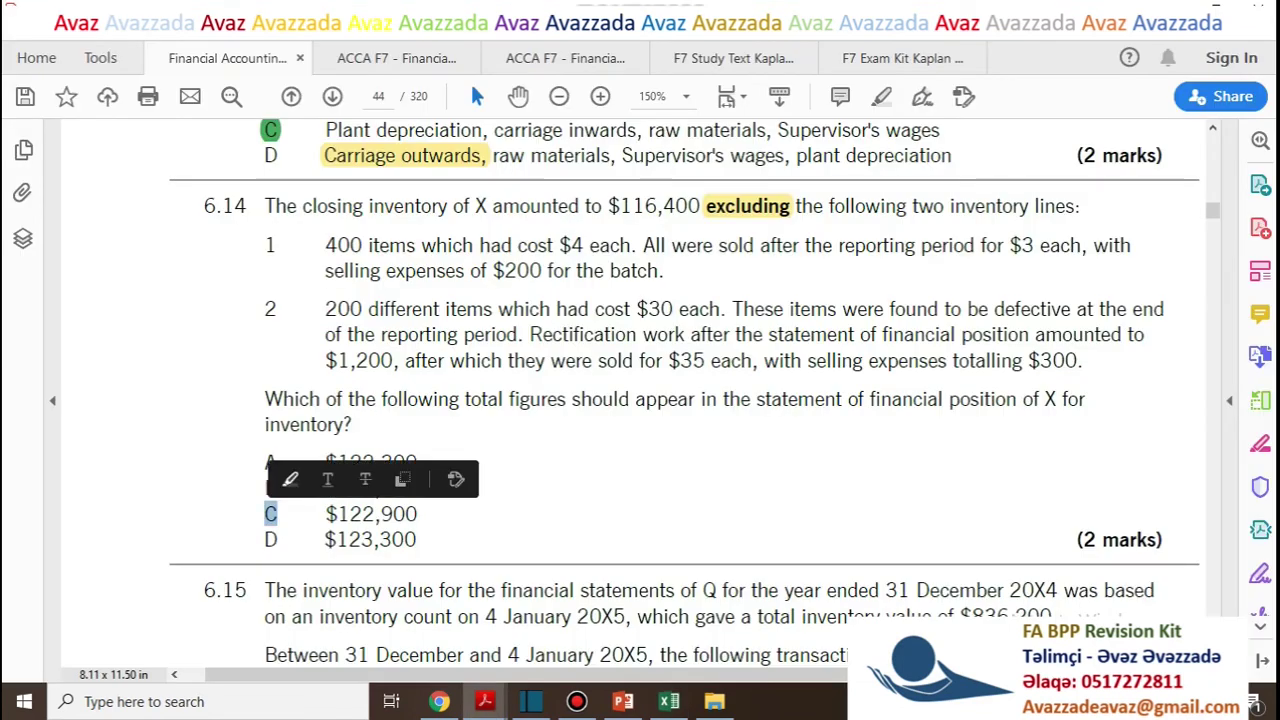
left_click(290, 479)
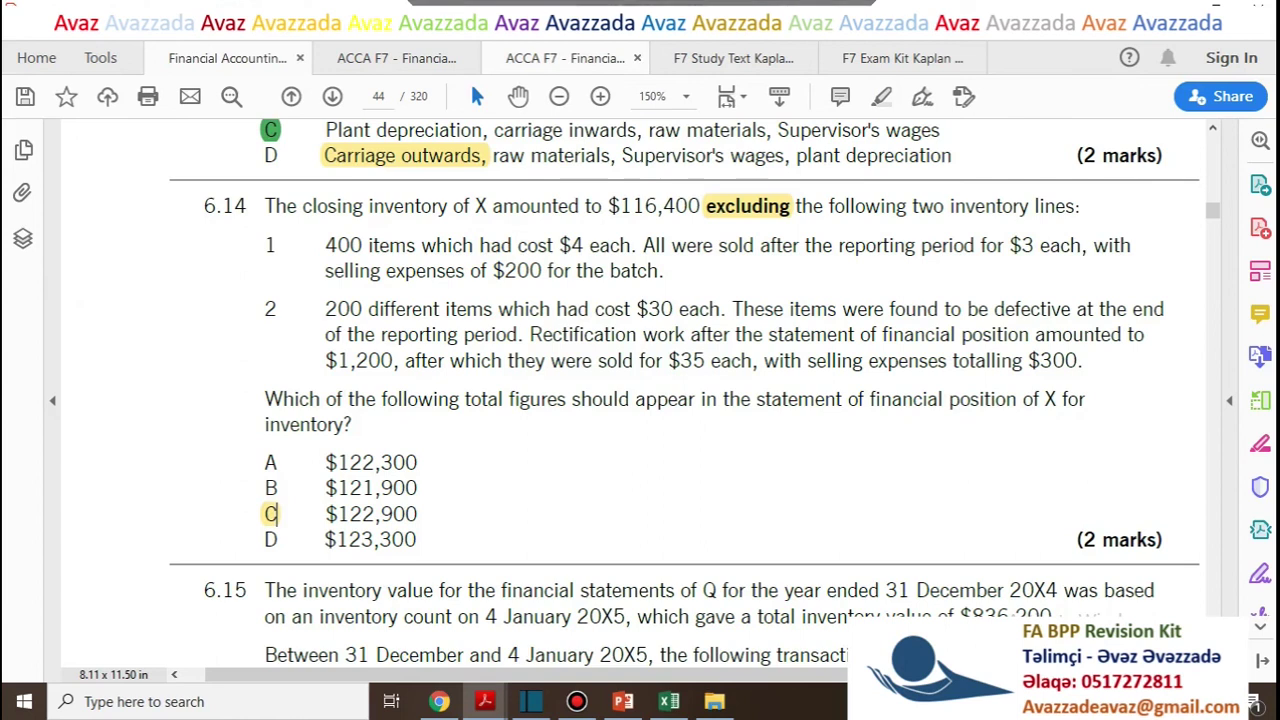
Read question 6.15 on Q's adjusted inventory at 31 December 20X4 in the PDF, and switch back to the Excel workbook
scroll(640, 400, "down", 3)
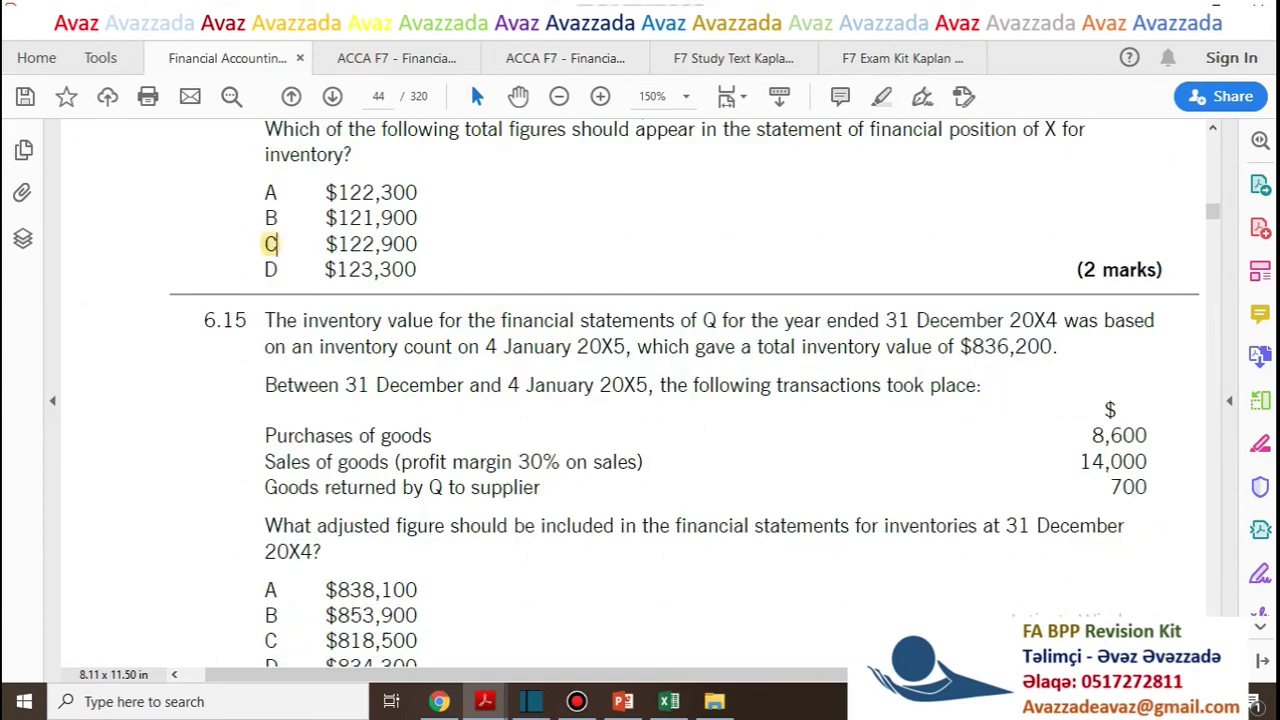
scroll(640, 400, "down", 2)
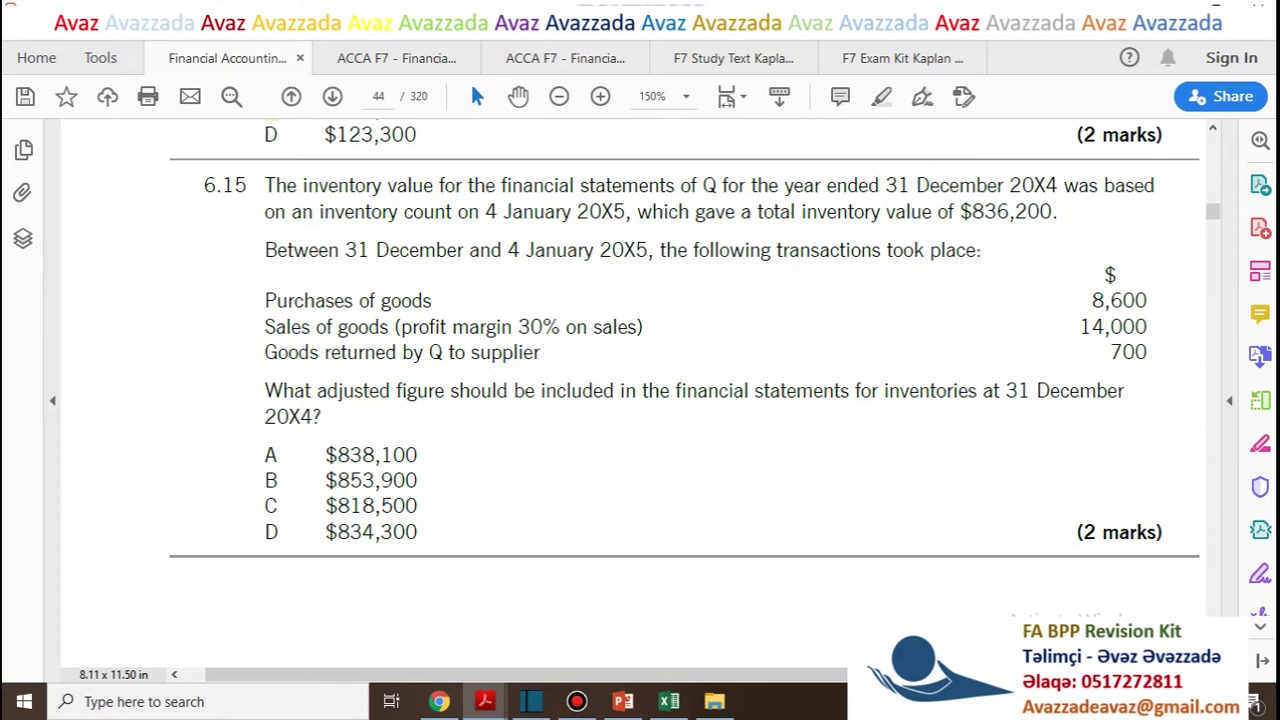
scroll(684, 340, "down", 1)
scroll(640, 400, "down", 10)
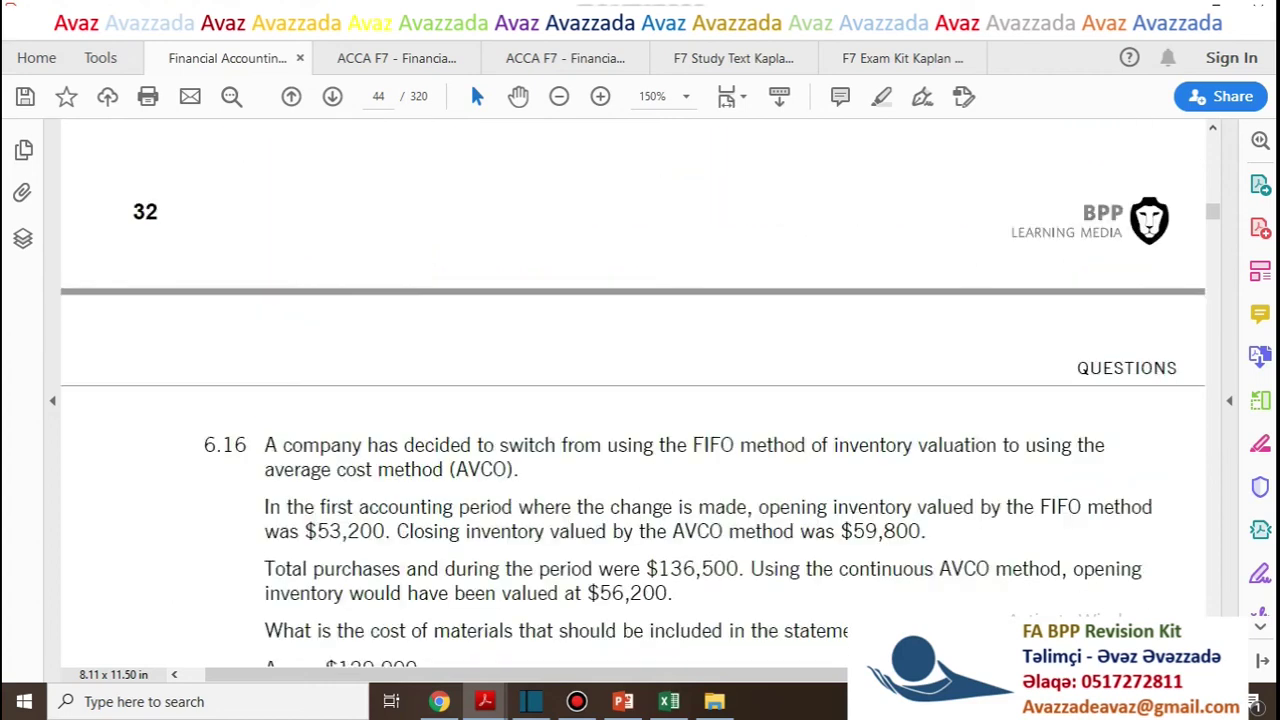
scroll(640, 400, "up", 5)
scroll(684, 340, "up", 6)
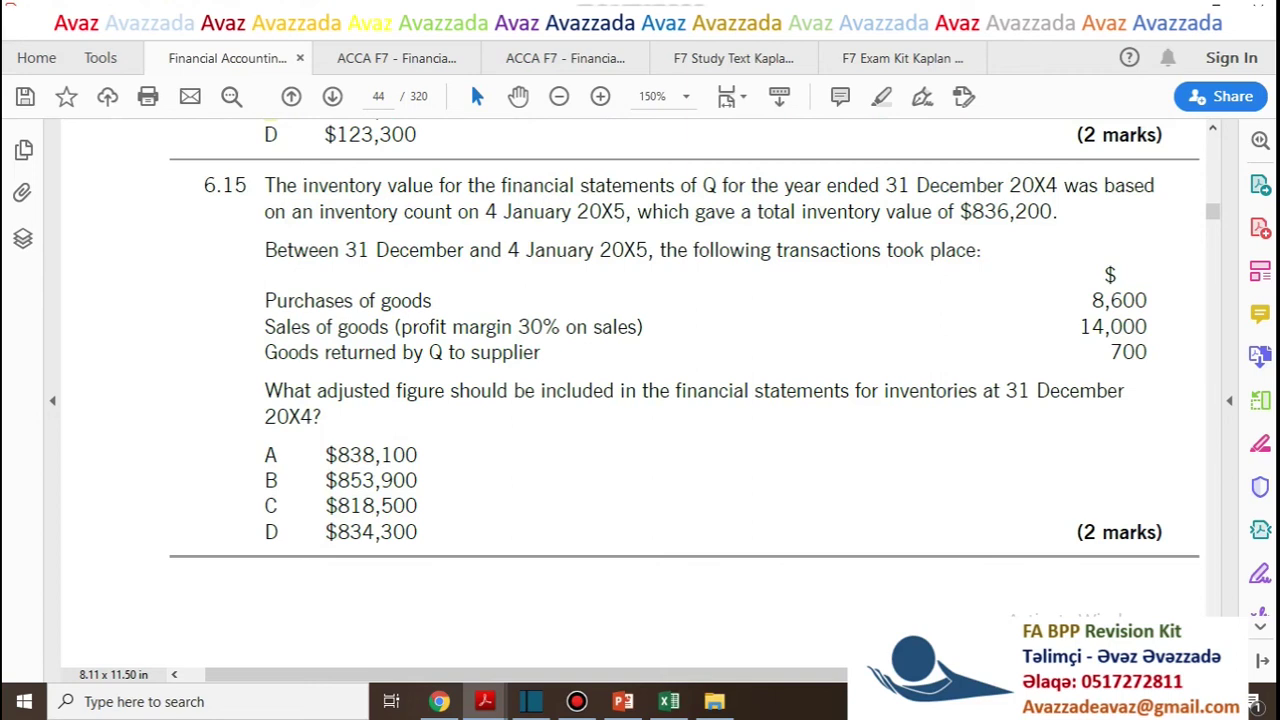
key("alt+Tab")
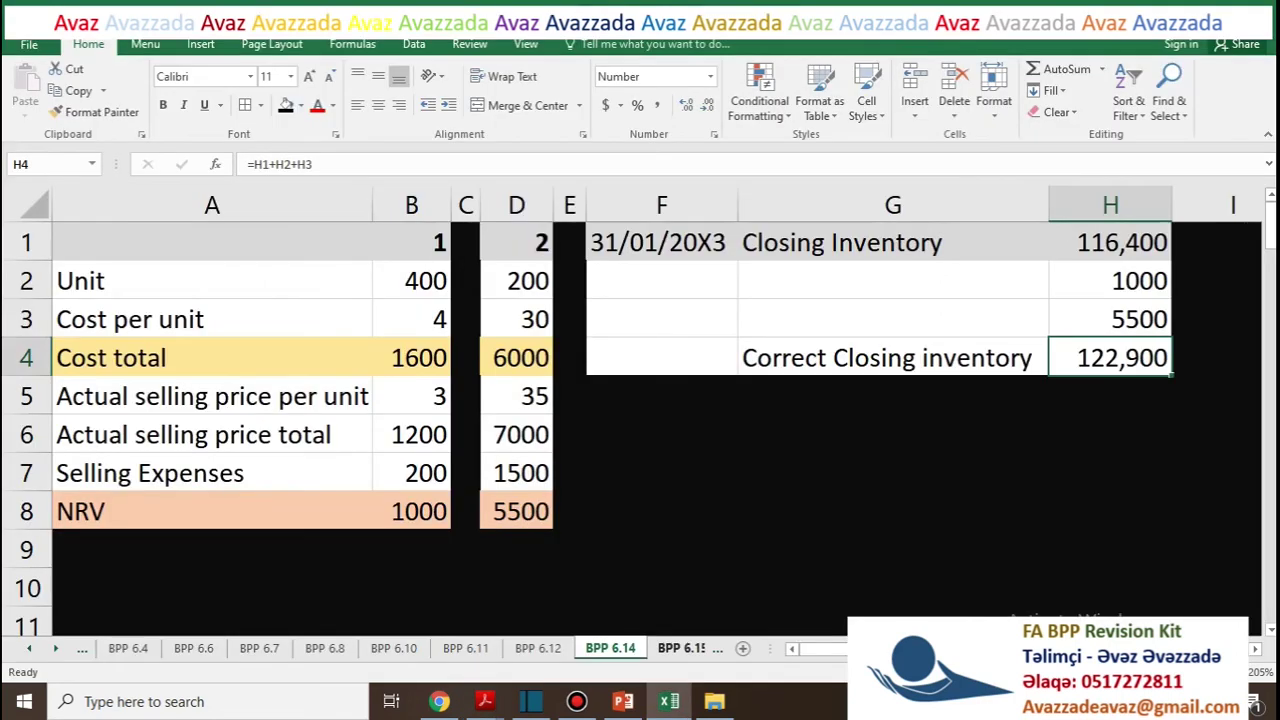
Open the BPP 6.15 sheet, check the year-end date in the PDF, and set the date in A1 to 31 Dec
key("ctrl+Page_Down")
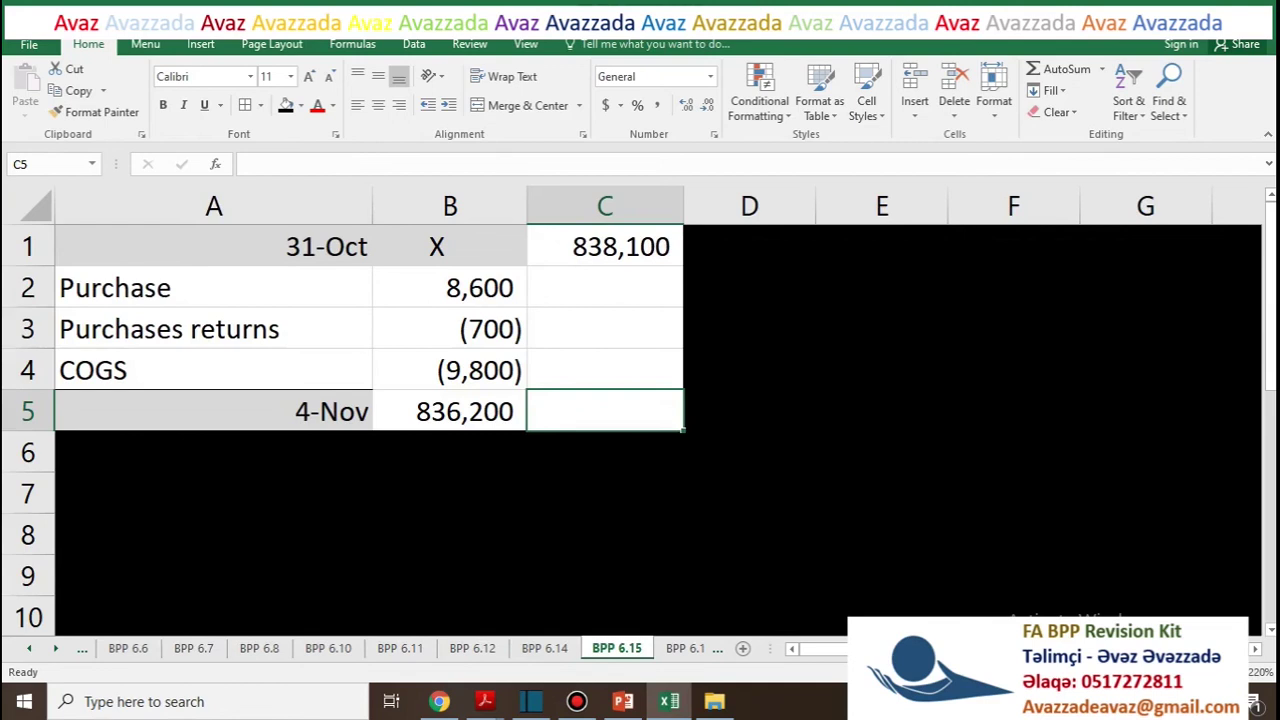
key("alt+Tab")
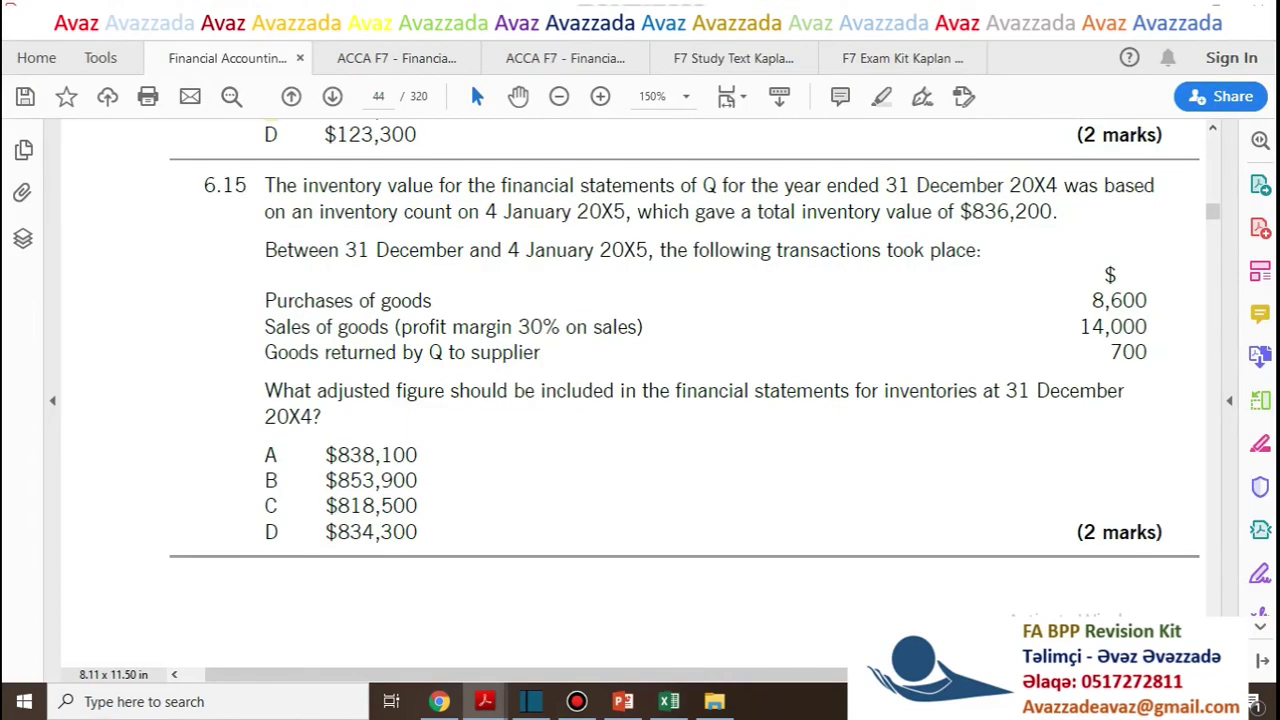
key("alt+Tab")
key("ctrl+Home")
key("F2")
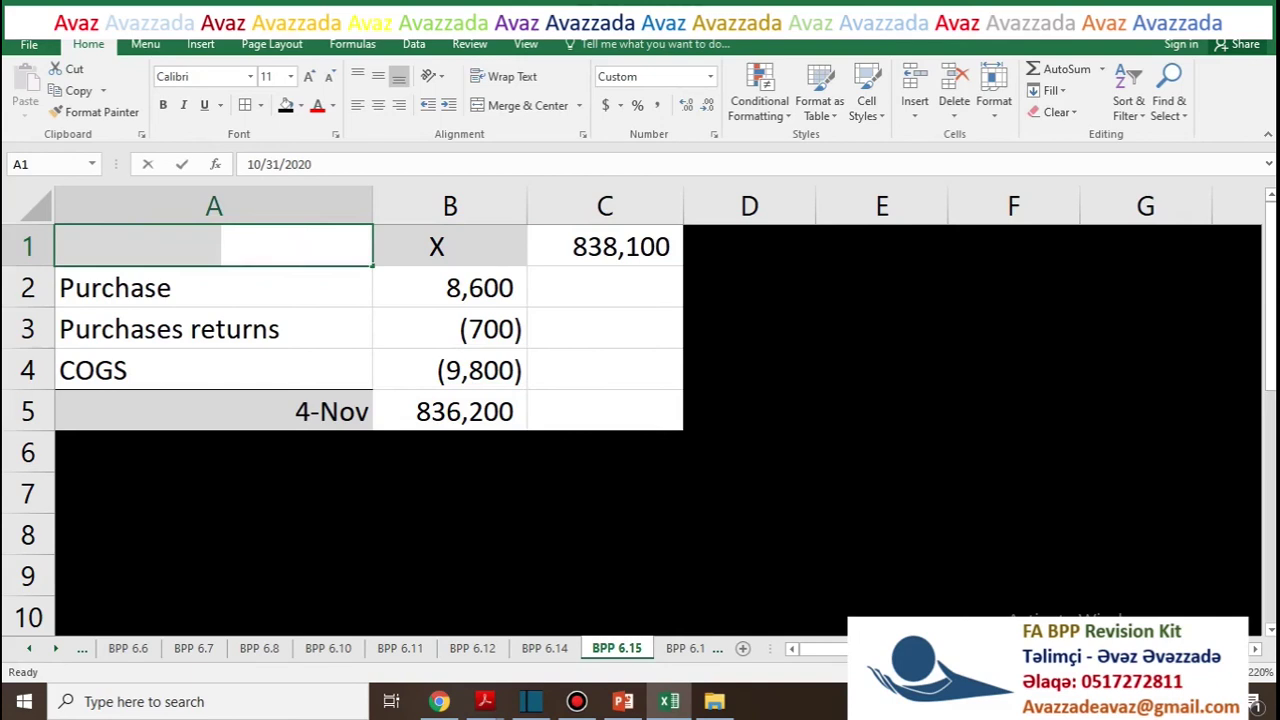
type("31 dec")
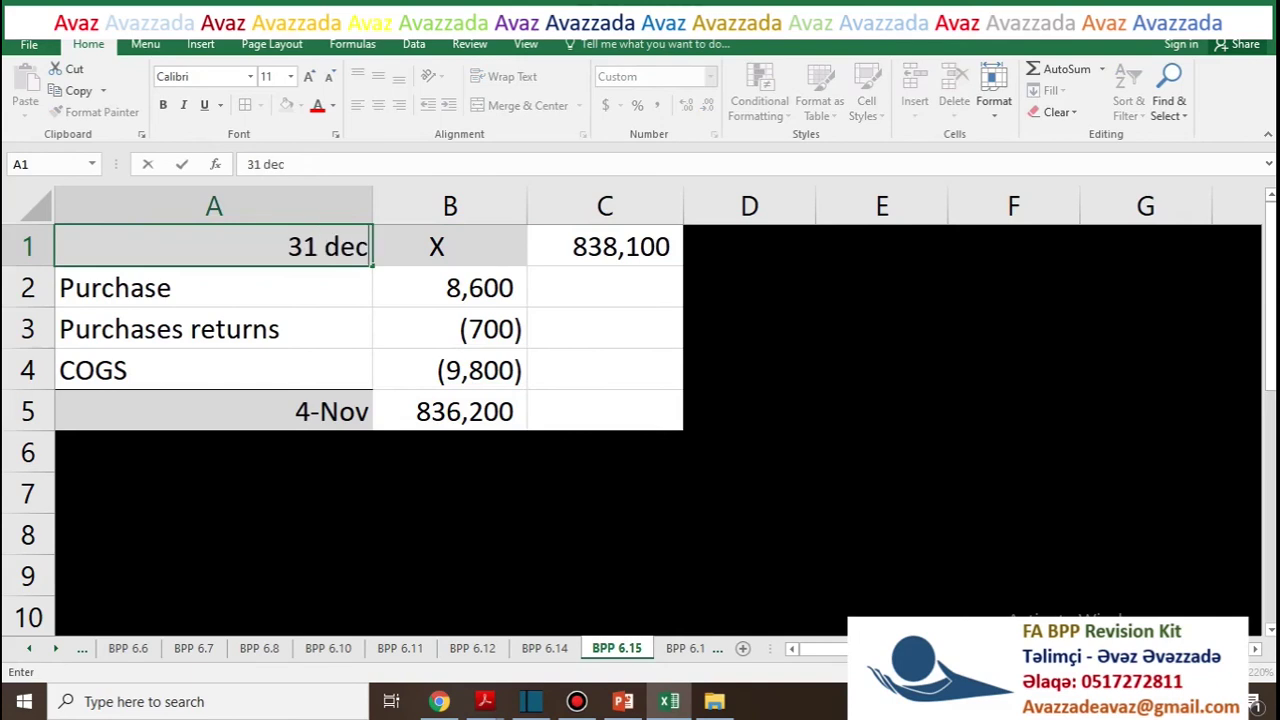
key("Return")
Check the inventory count date in the question 6.15 PDF and set the date in A5 of the Excel sheet to 4 Jan
key("alt+Tab")
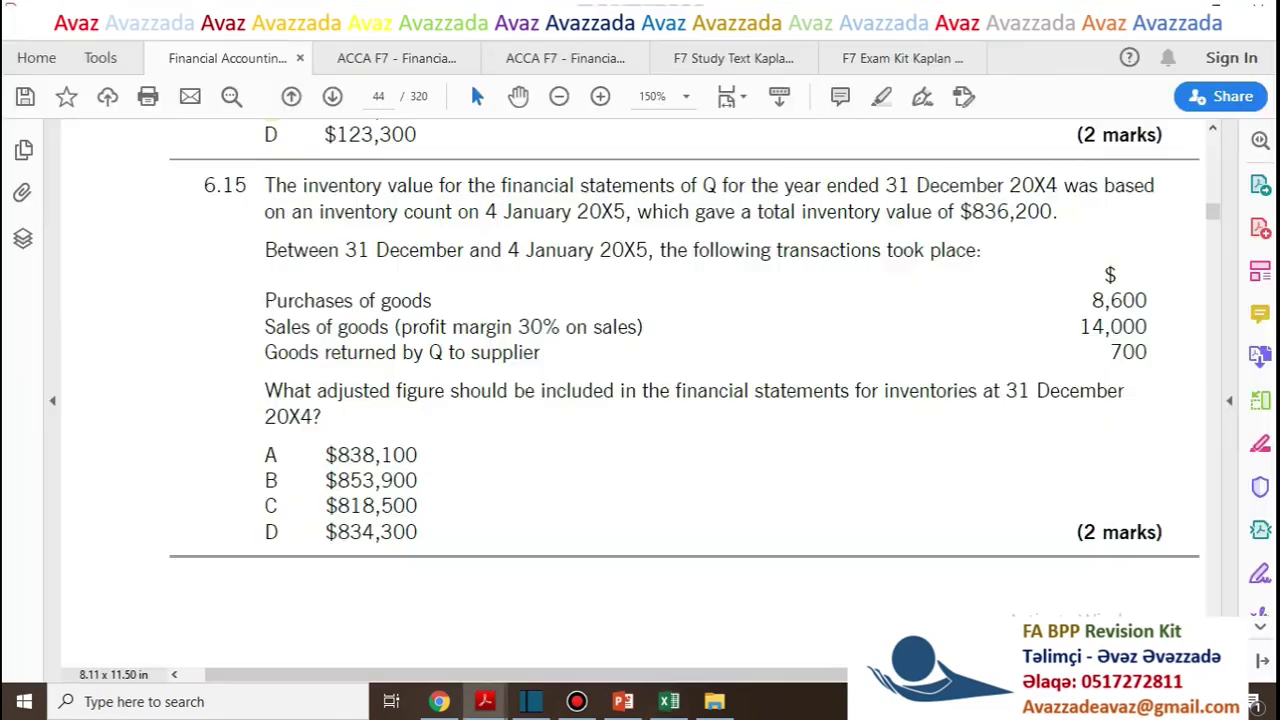
key("alt+Tab")
key("Down")
key("Down")
key("Down")
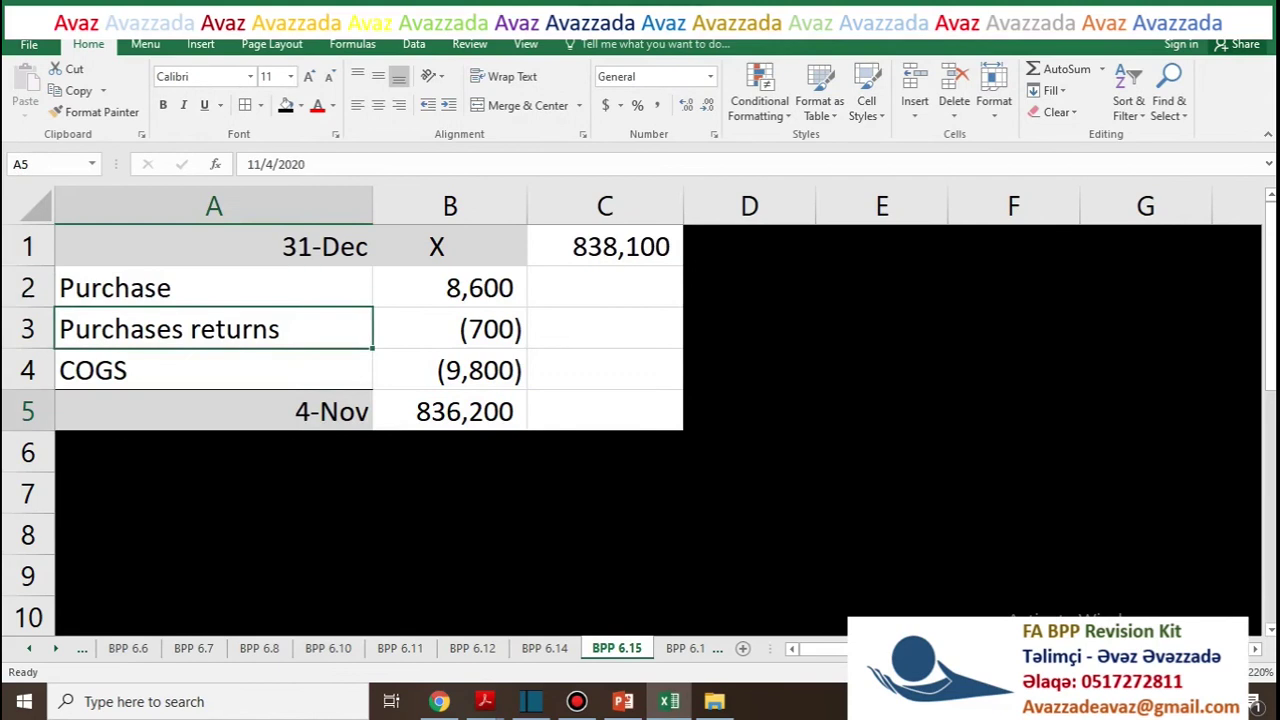
type("4")
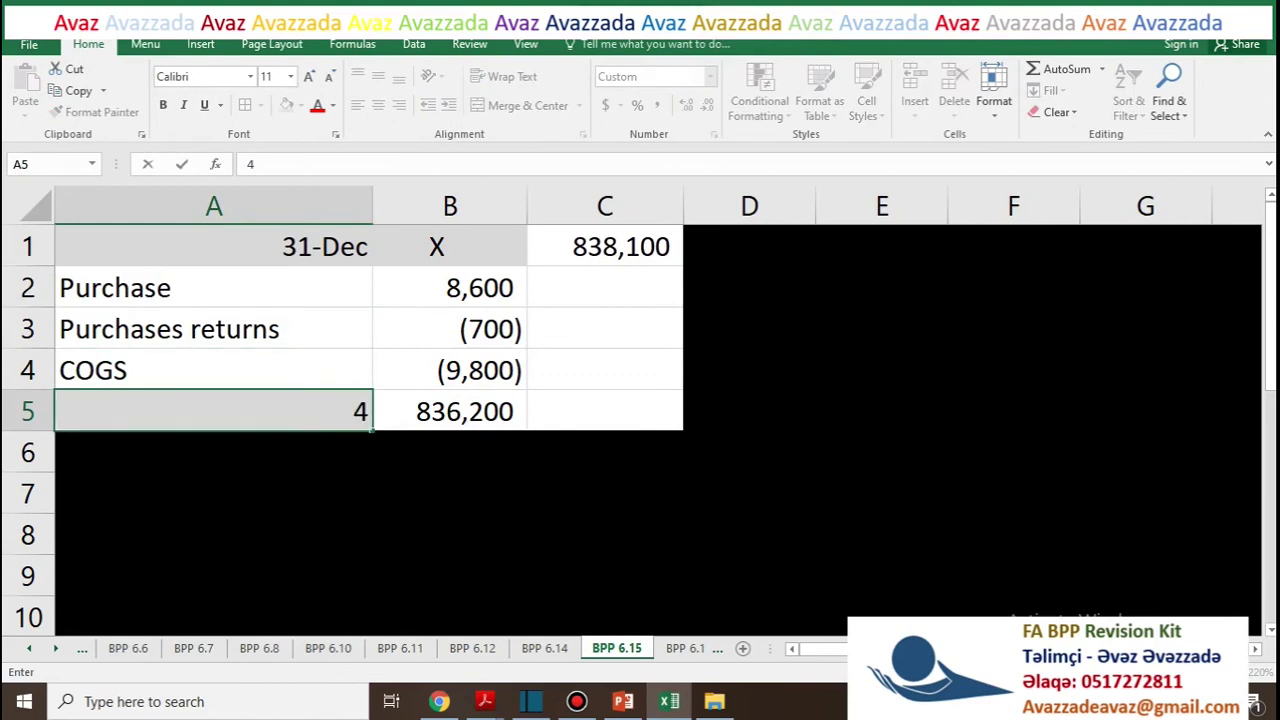
type(" jan")
key("Return")
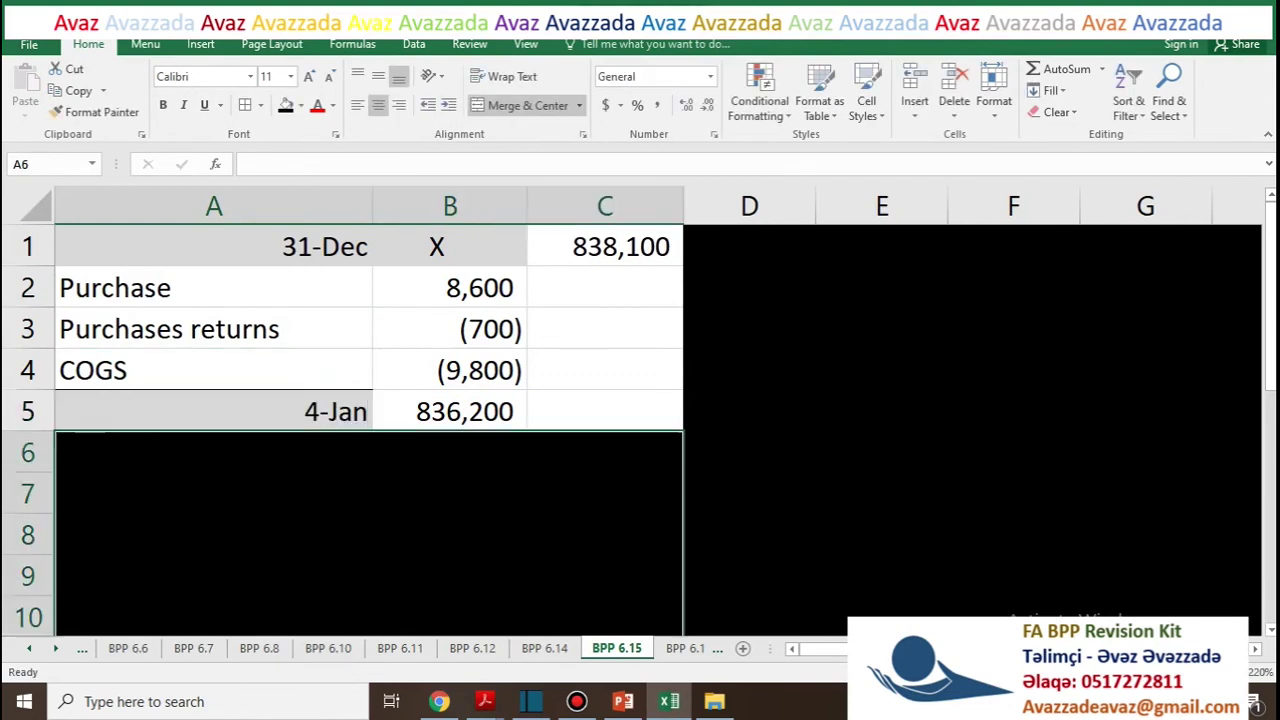
Review the 31-Dec and 4-Jan rows, comparing the unknown year-end inventory with the counted inventory value
key("ctrl+Home")
key("Right")
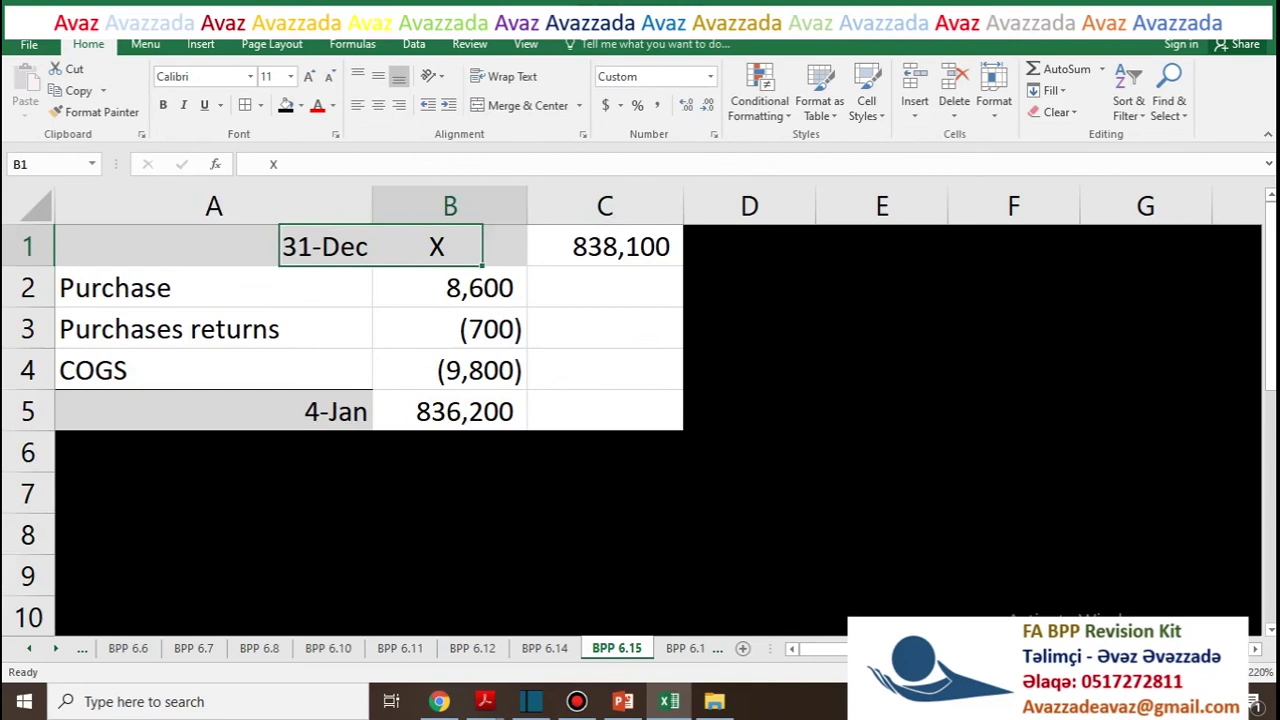
key("ctrl+Down")
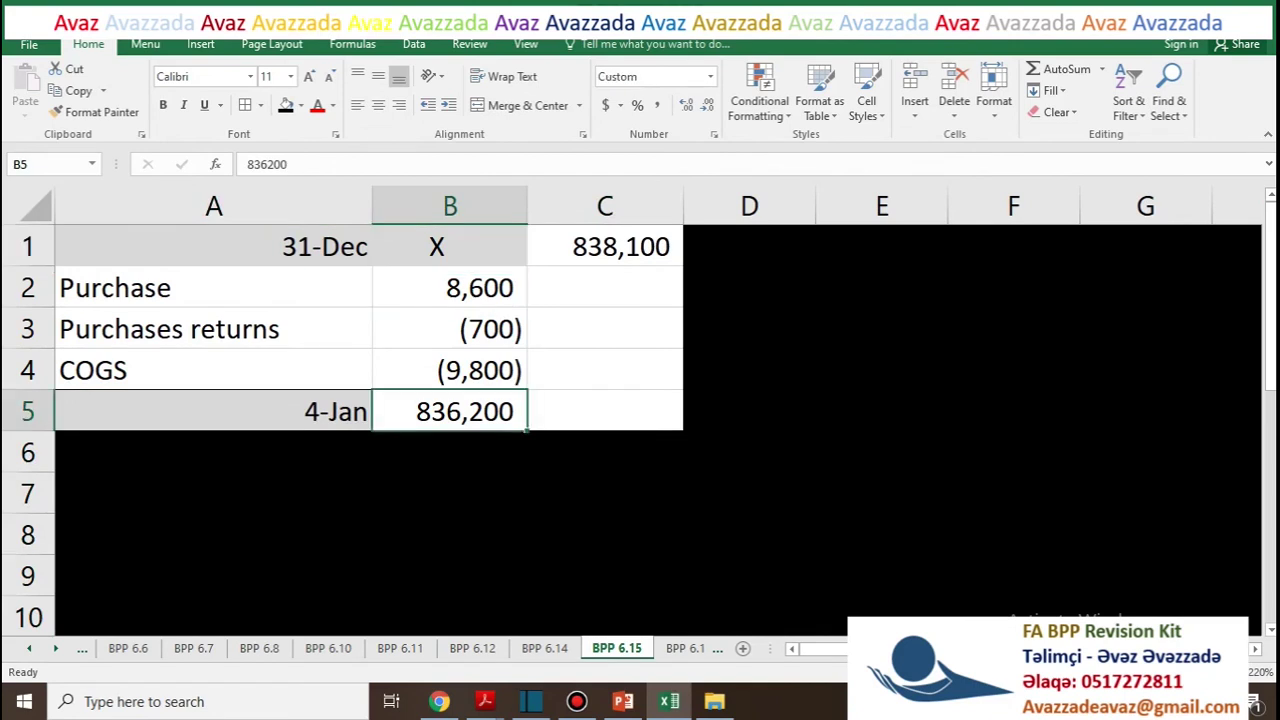
key("ctrl+Home")
key("ctrl+Down")
key("ctrl+Up")
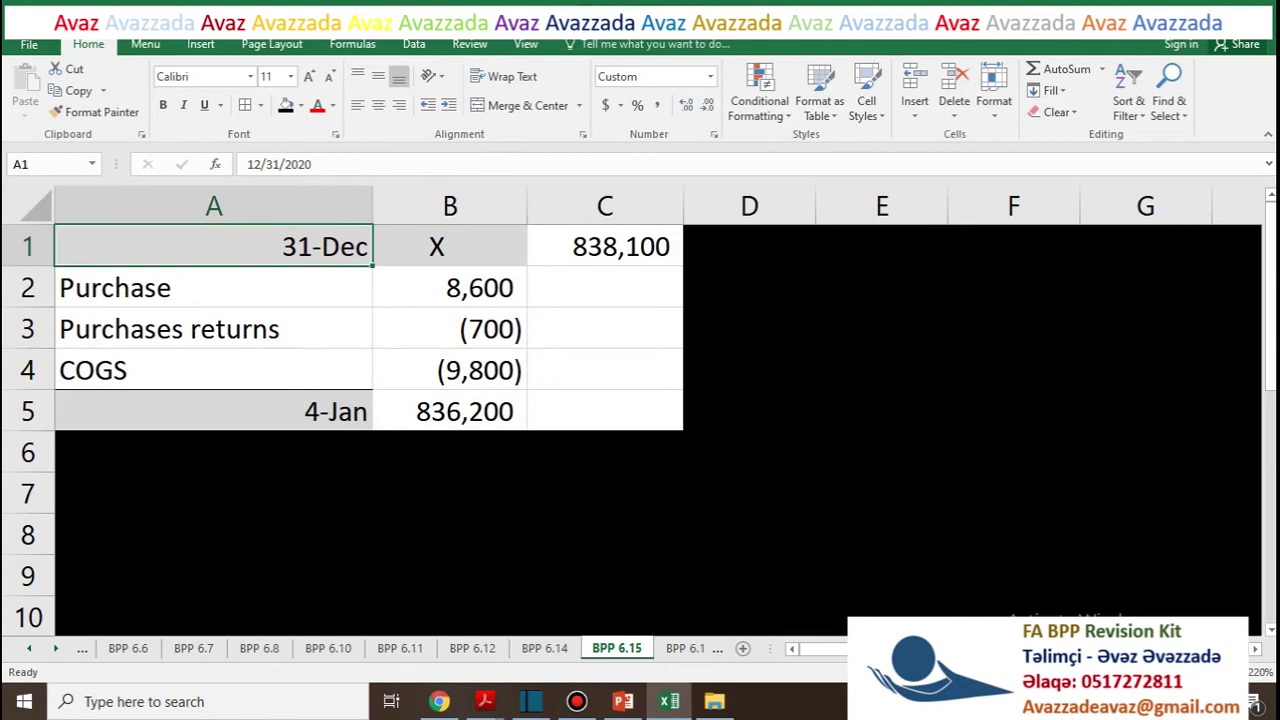
key("ctrl+Down")
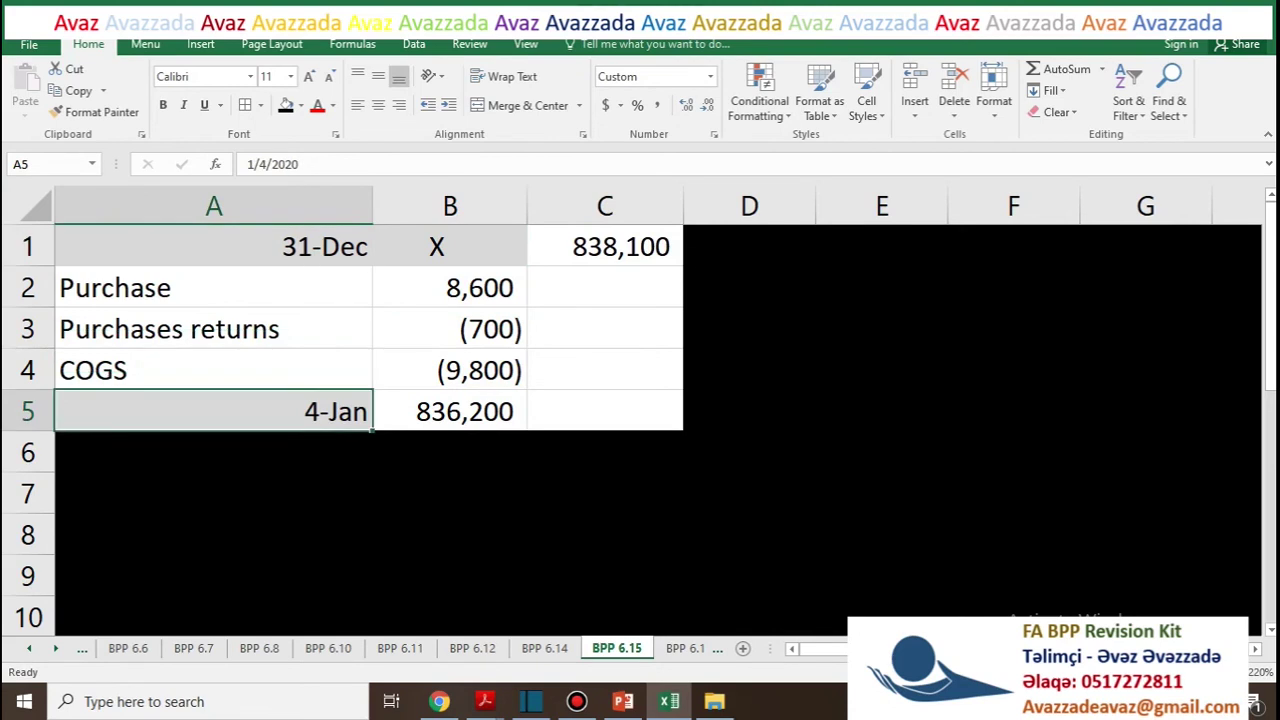
left_click(450, 411)
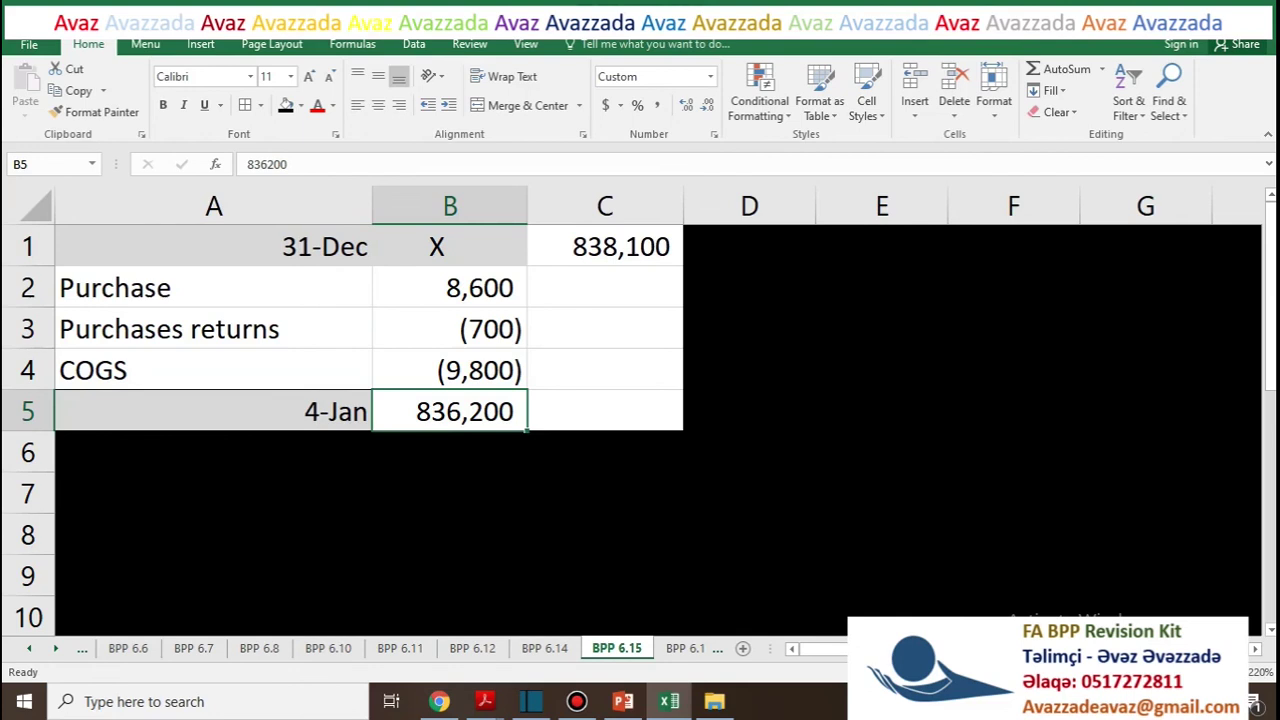
key("ctrl+Up")
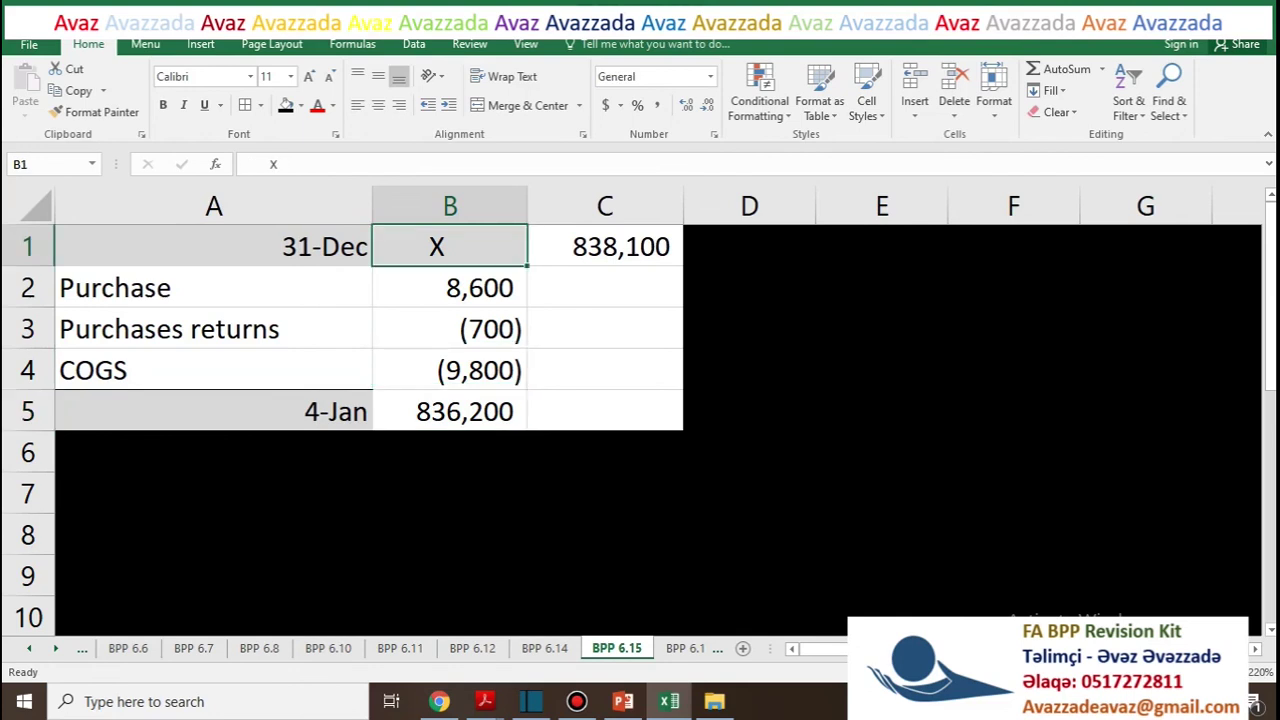
Read the question 6.15 transactions in the PDF and check the Purchase amount against the Excel sheet
key("alt+Tab")
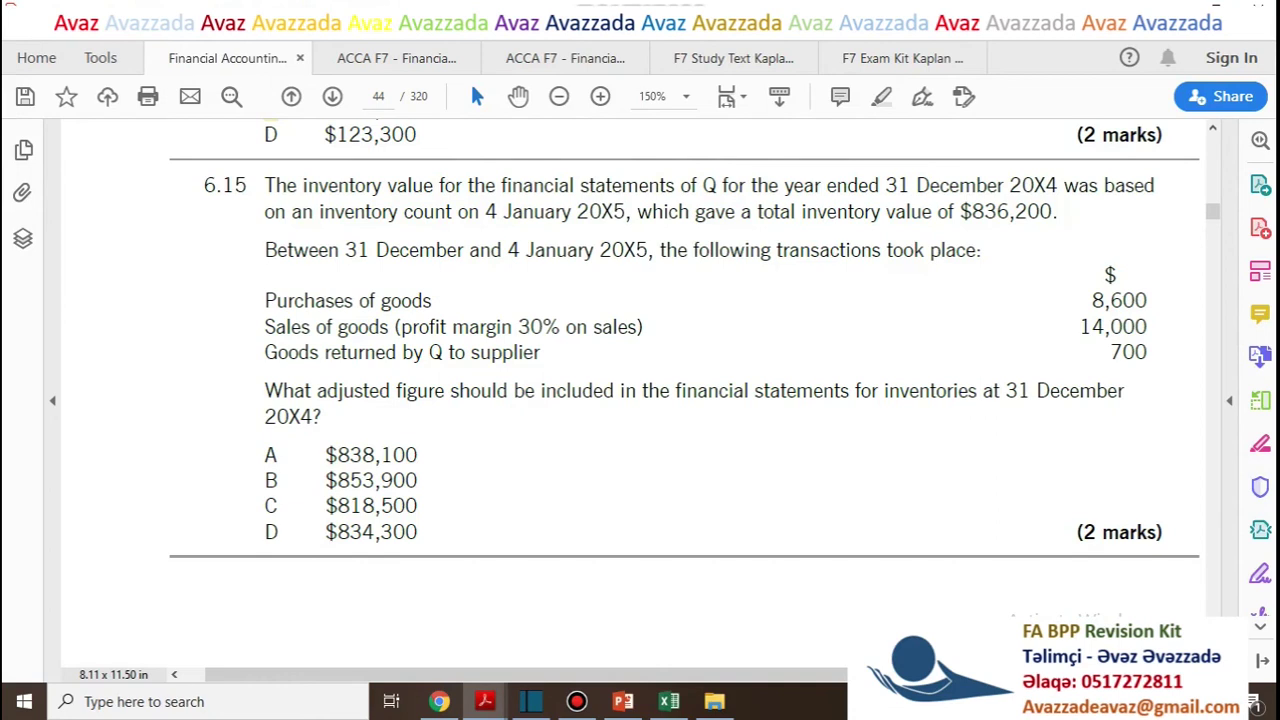
scroll(684, 341, "down", 1)
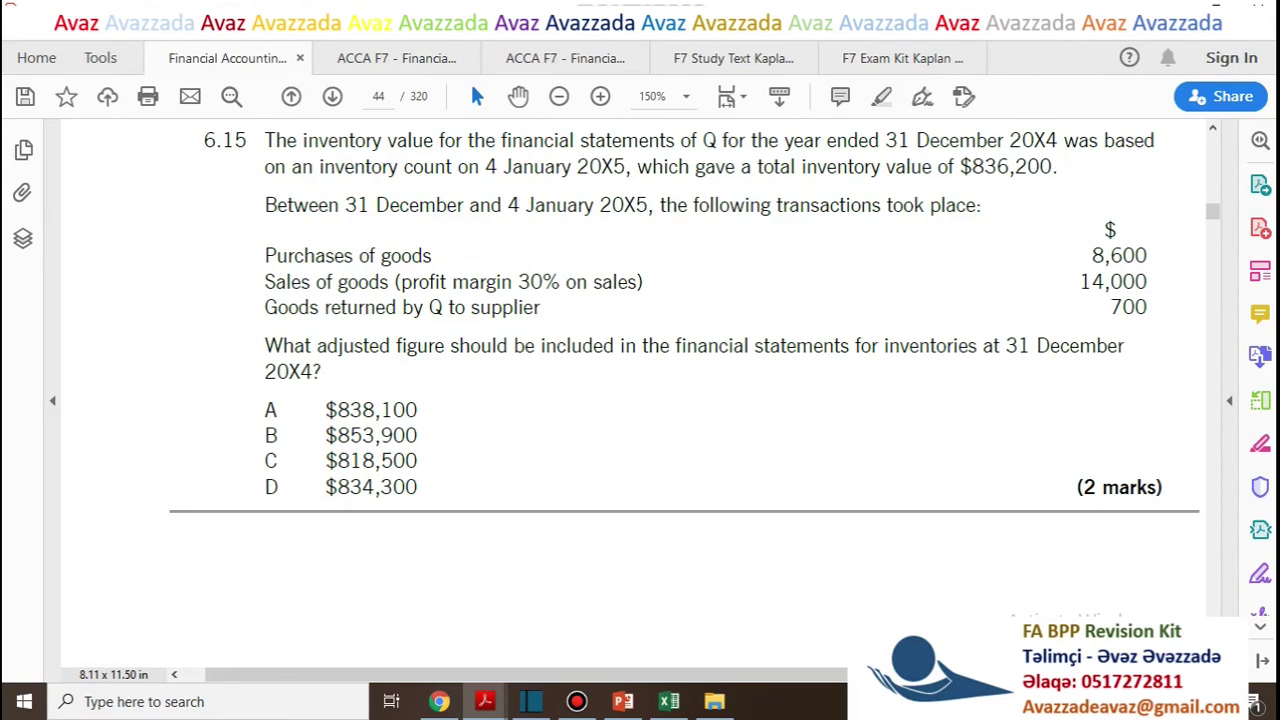
key("alt+Tab")
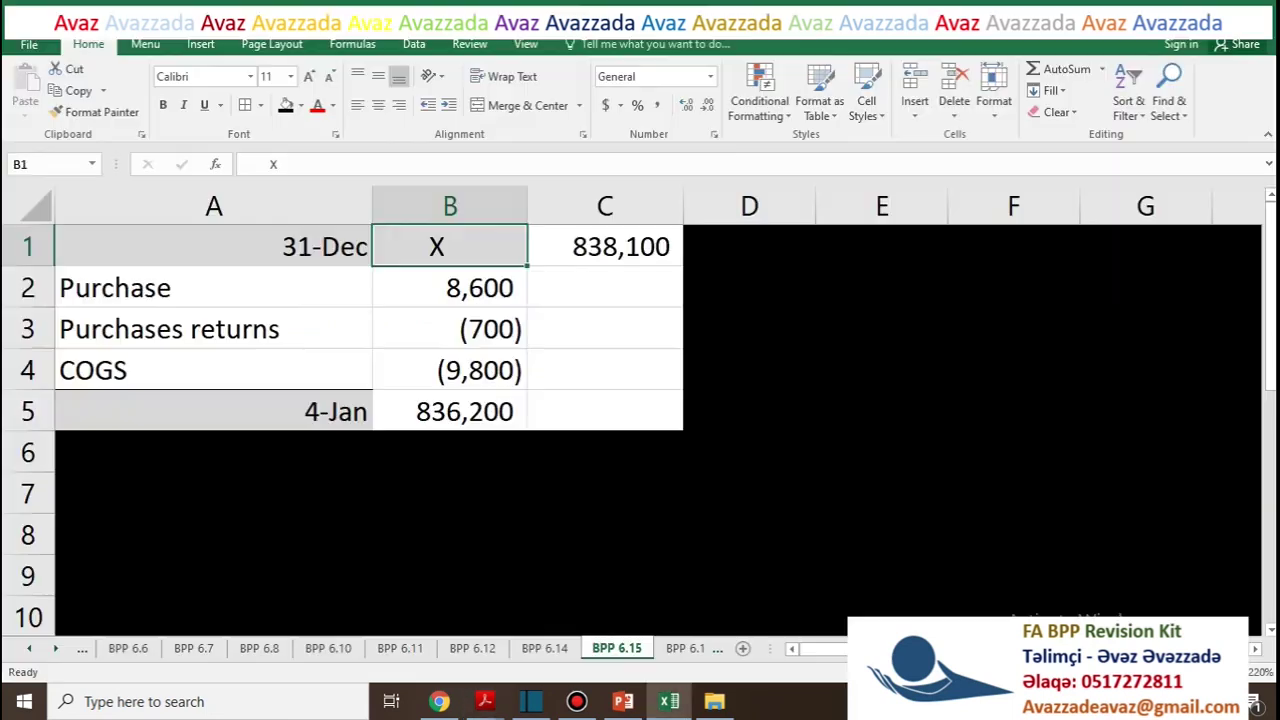
left_click(450, 288)
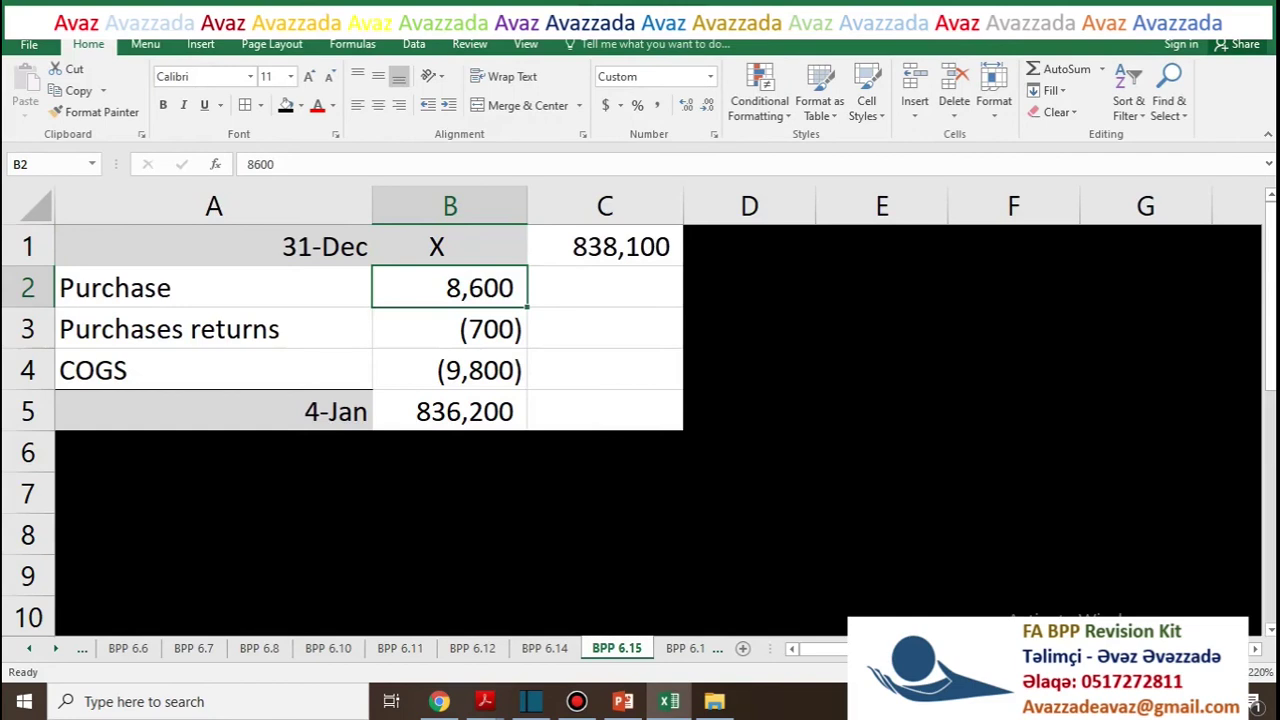
Switch to the PDF and examine question 6.15's sales amount and its profit margin on sales
key("alt+Tab")
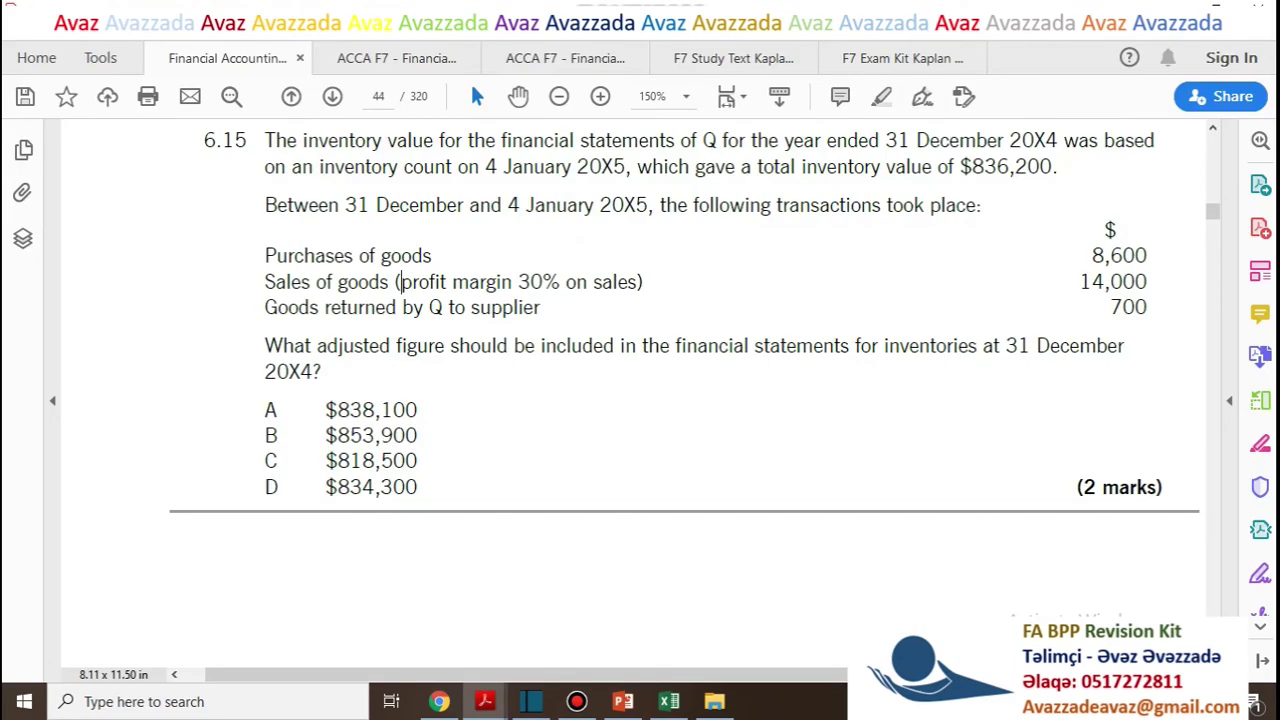
left_click_drag(400, 282, 638, 282)
left_click_drag(1080, 282, 1147, 282)
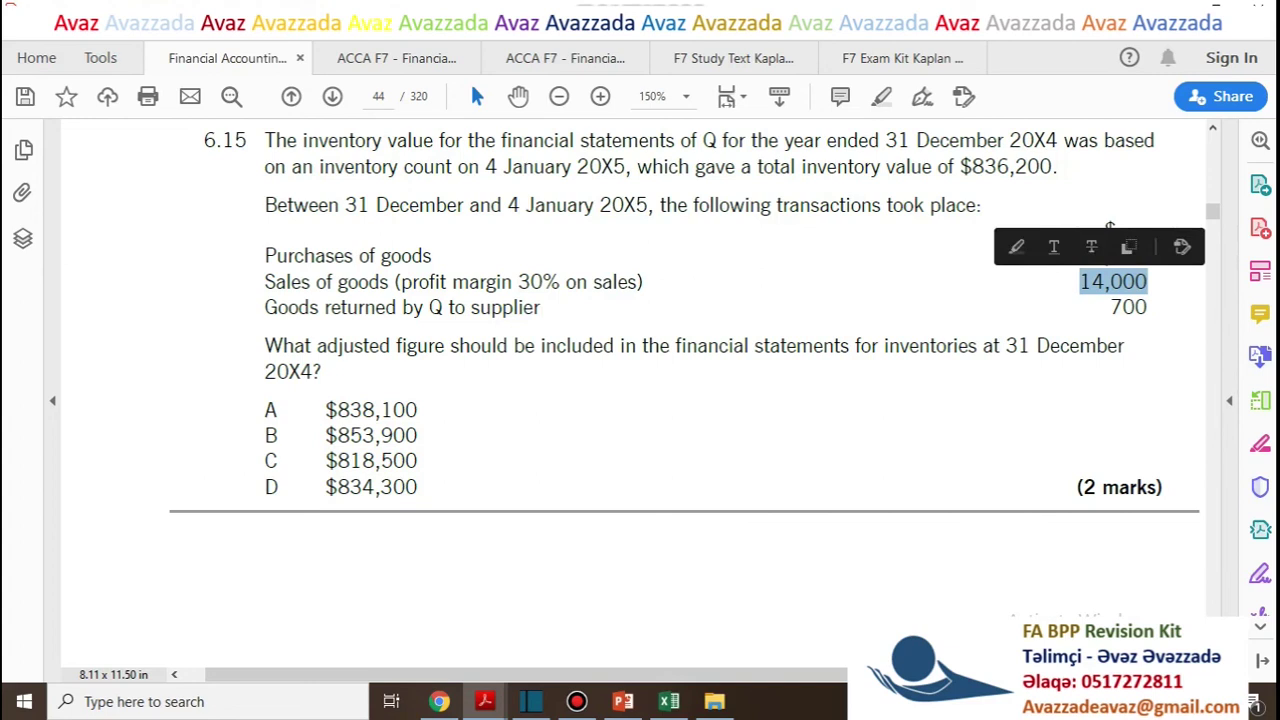
left_click_drag(518, 282, 560, 282)
left_click(560, 282)
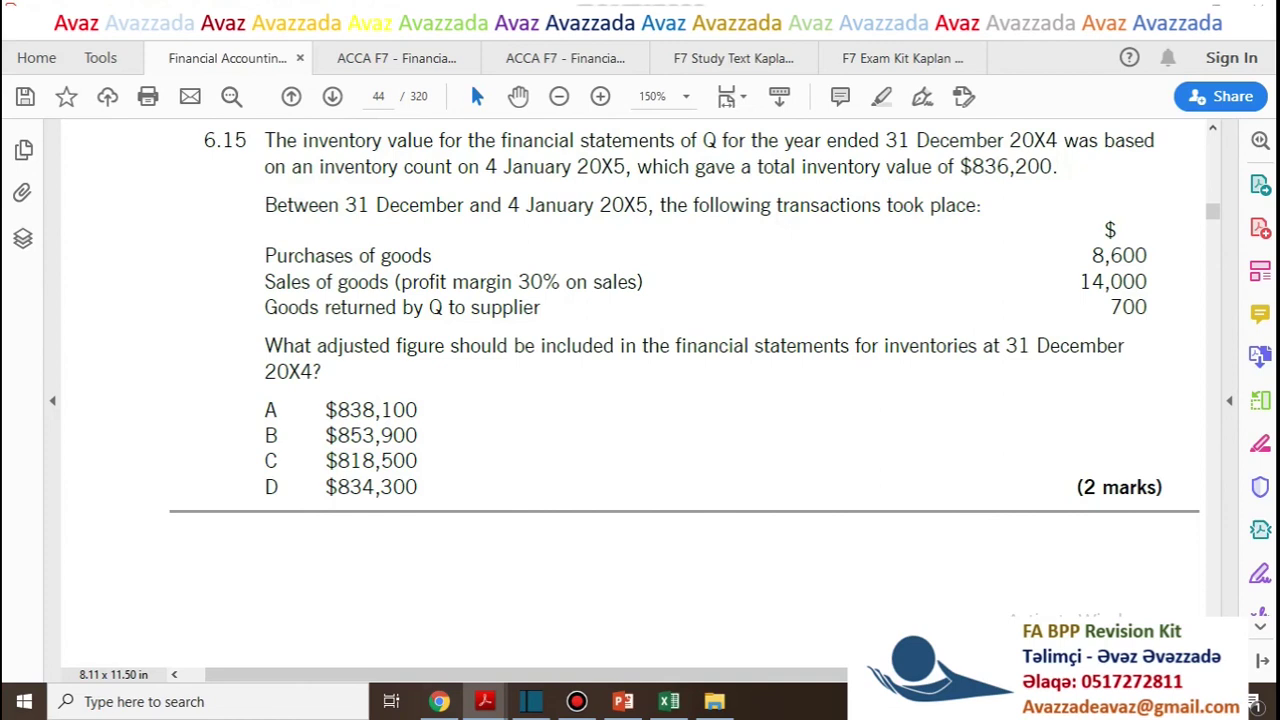
Switch back to the Excel workbook and examine the COGS formula in B4
key("alt+Tab")
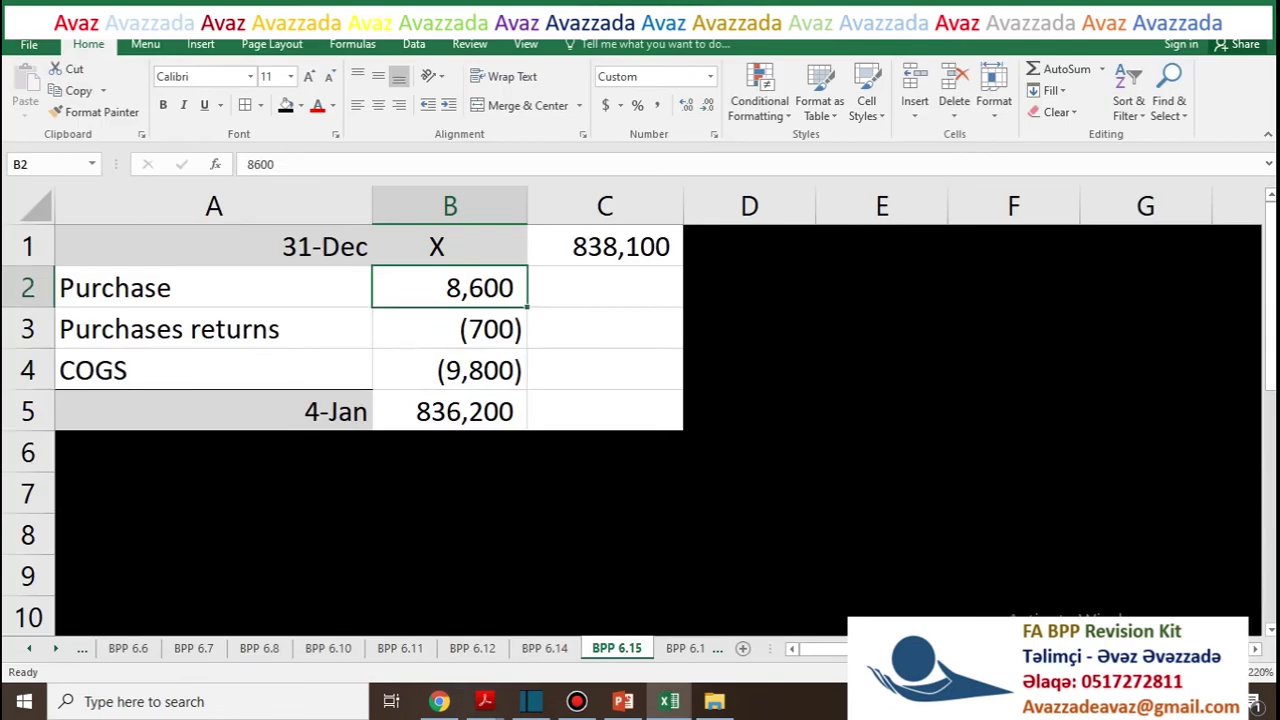
left_click(450, 370)
left_click_drag(316, 164, 258, 164)
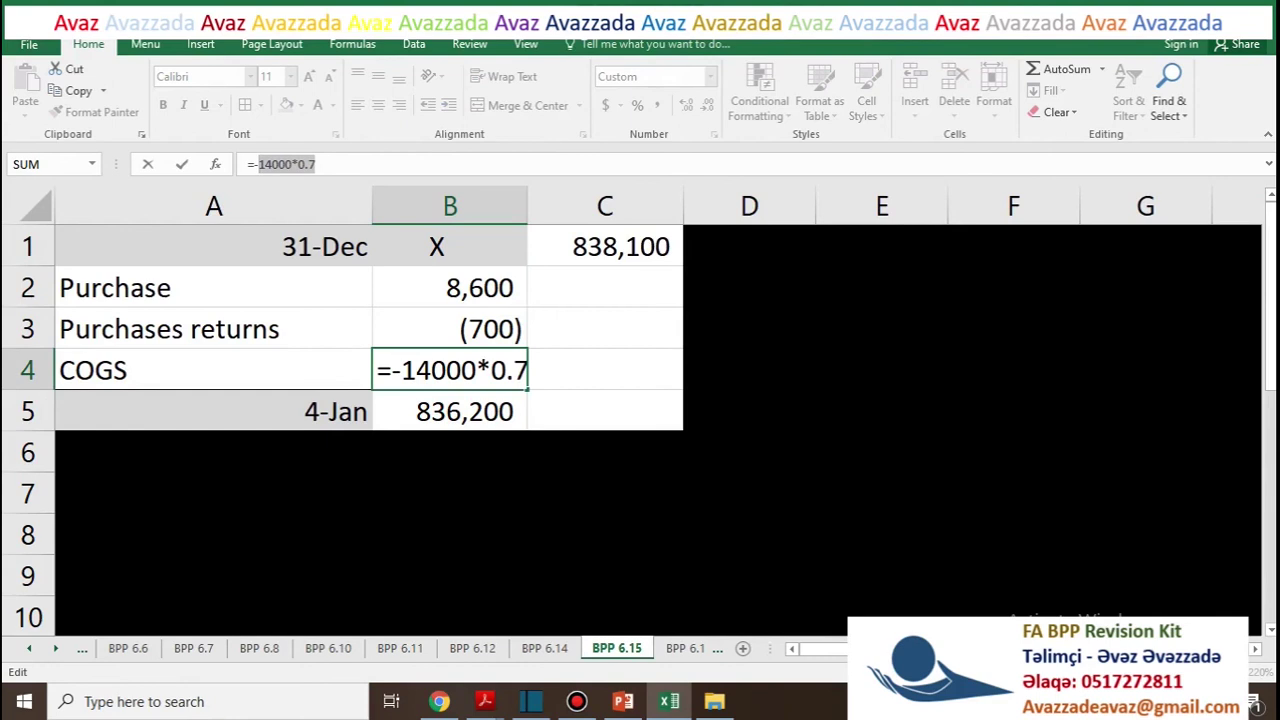
key("Tab")
left_click(450, 368)
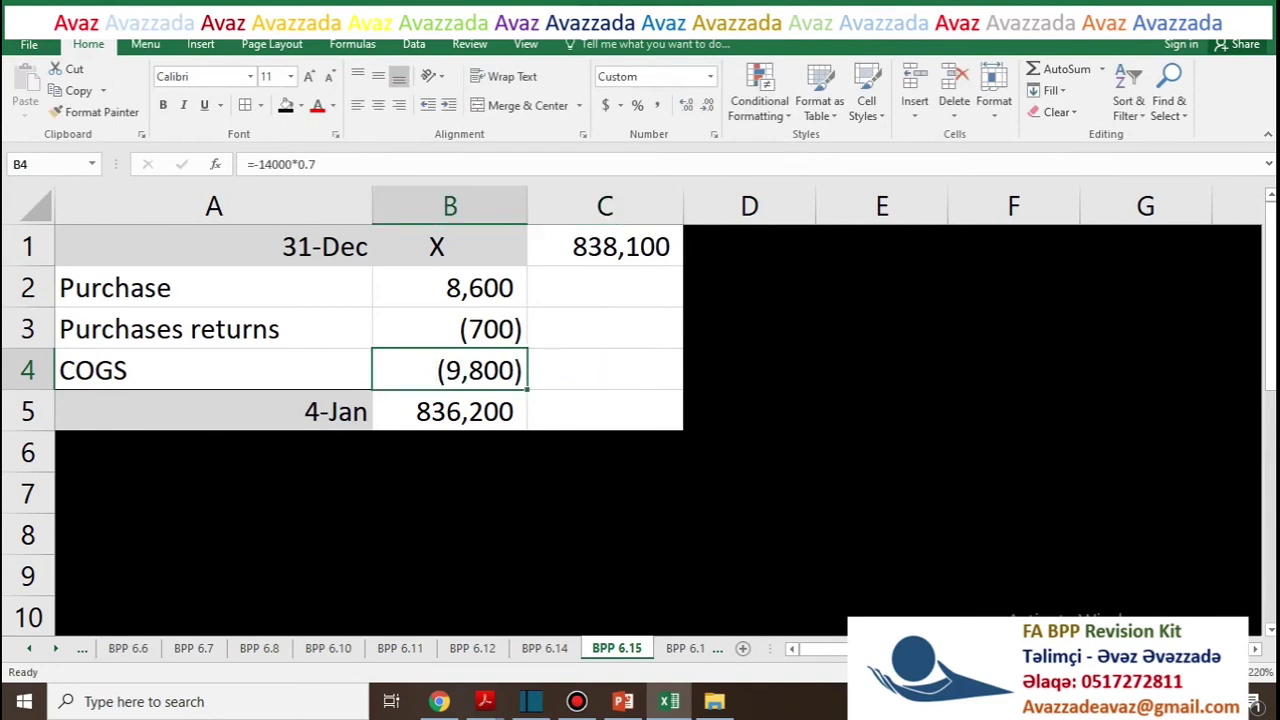
Check the goods returned to the supplier in the PDF, and change the A3 label in Excel to "Purchases return"
key("alt+Tab")
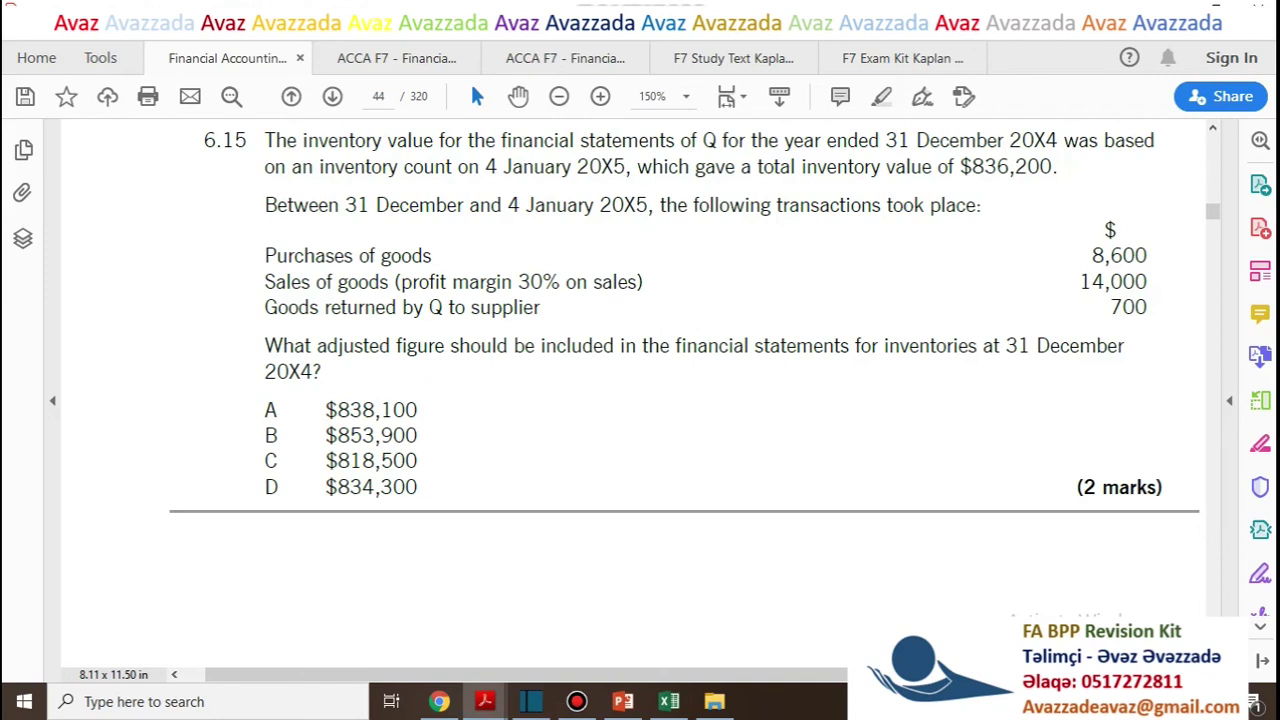
left_click_drag(1121, 308, 1148, 308)
key("alt+Tab")
double_click(318, 329)
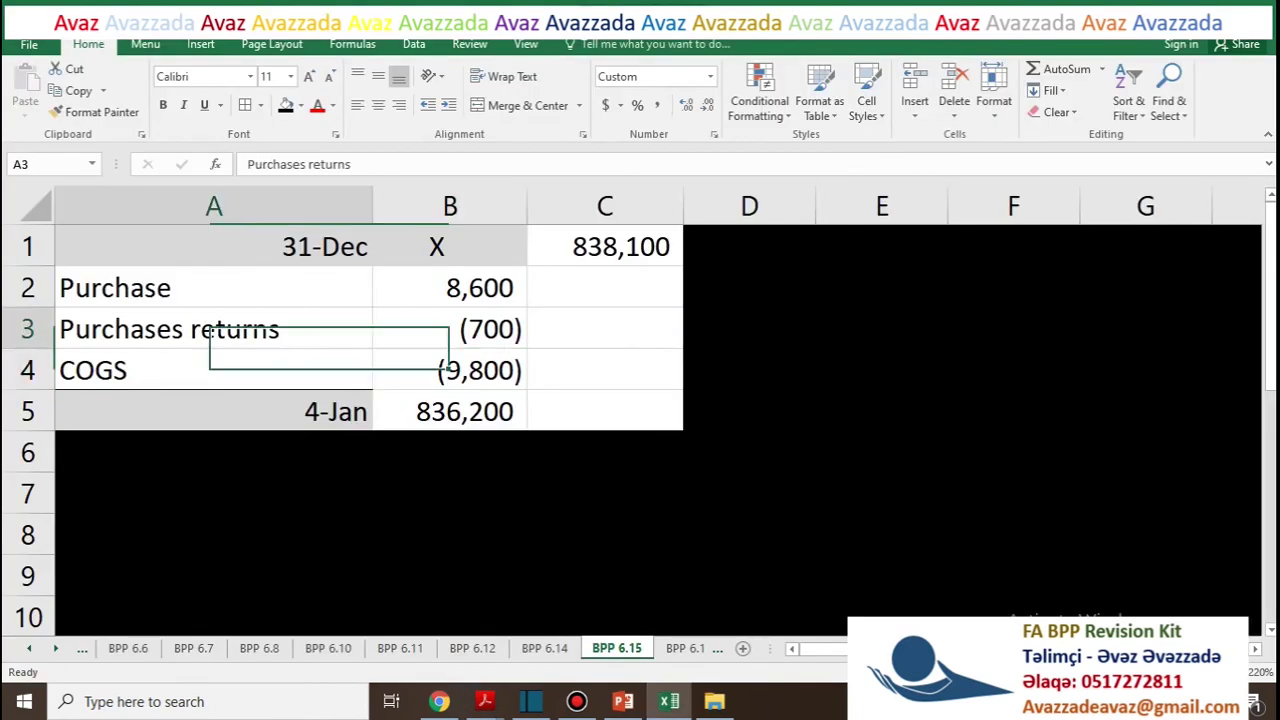
key("BackSpace")
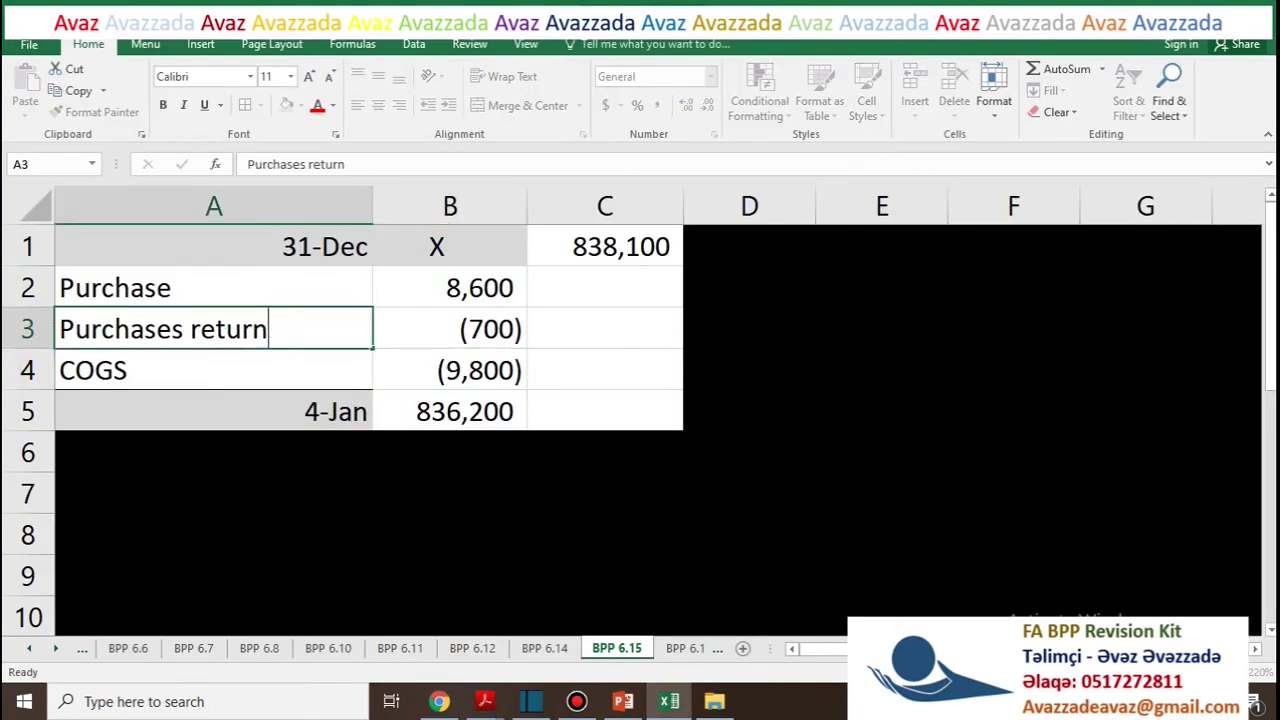
key("Return")
Review the adjustment amounts in column B and examine the formula for the 31-Dec inventory in C1
key("Up")
key("Right")
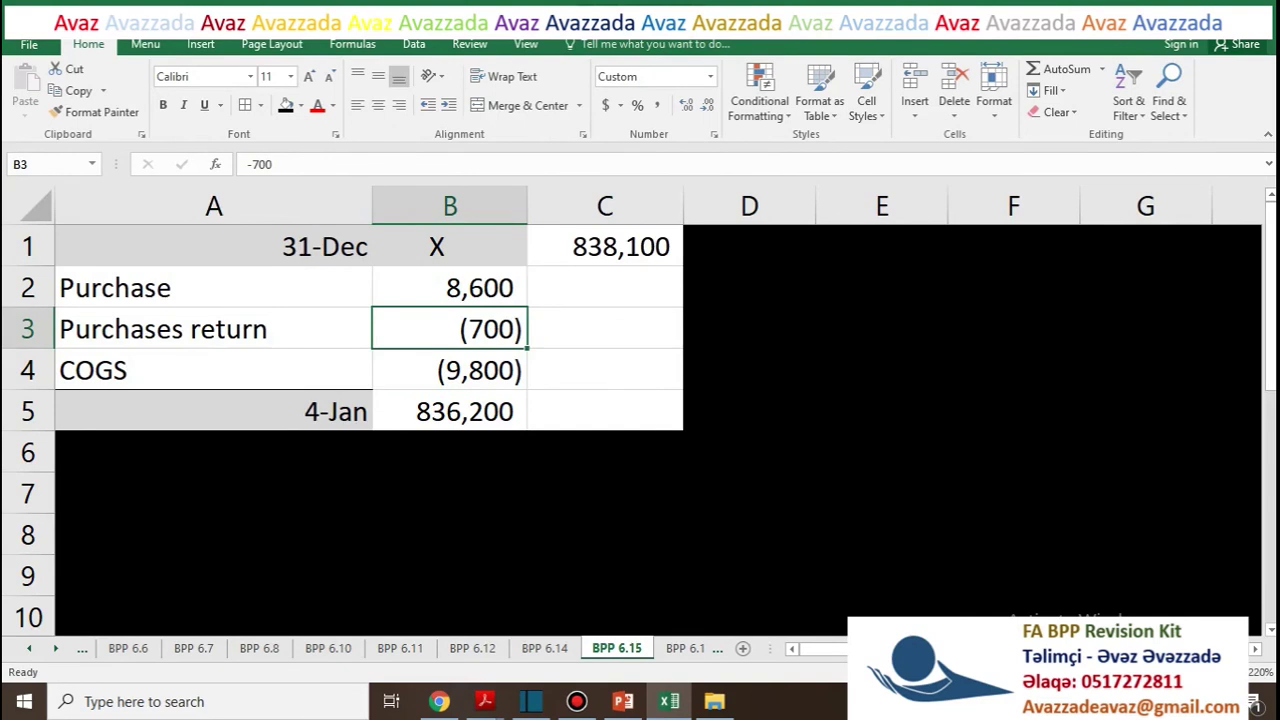
key("Up")
key("Up")
key("Down")
key("Down")
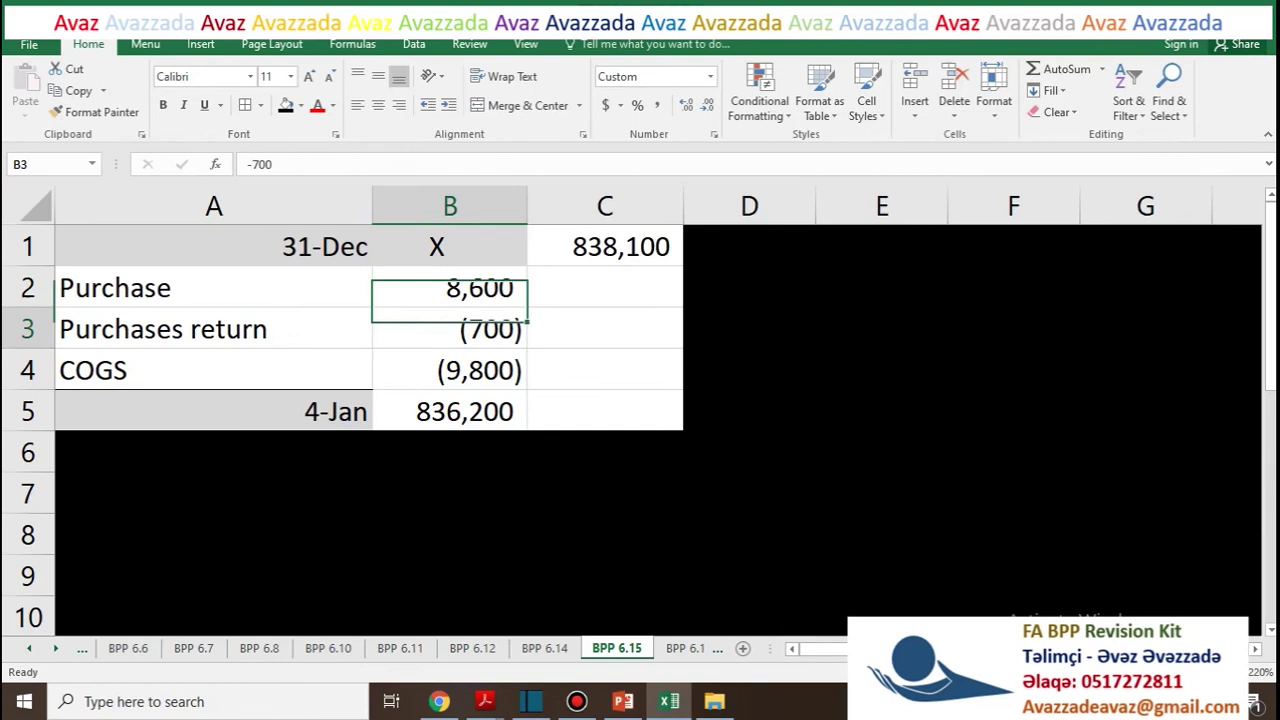
key("Down")
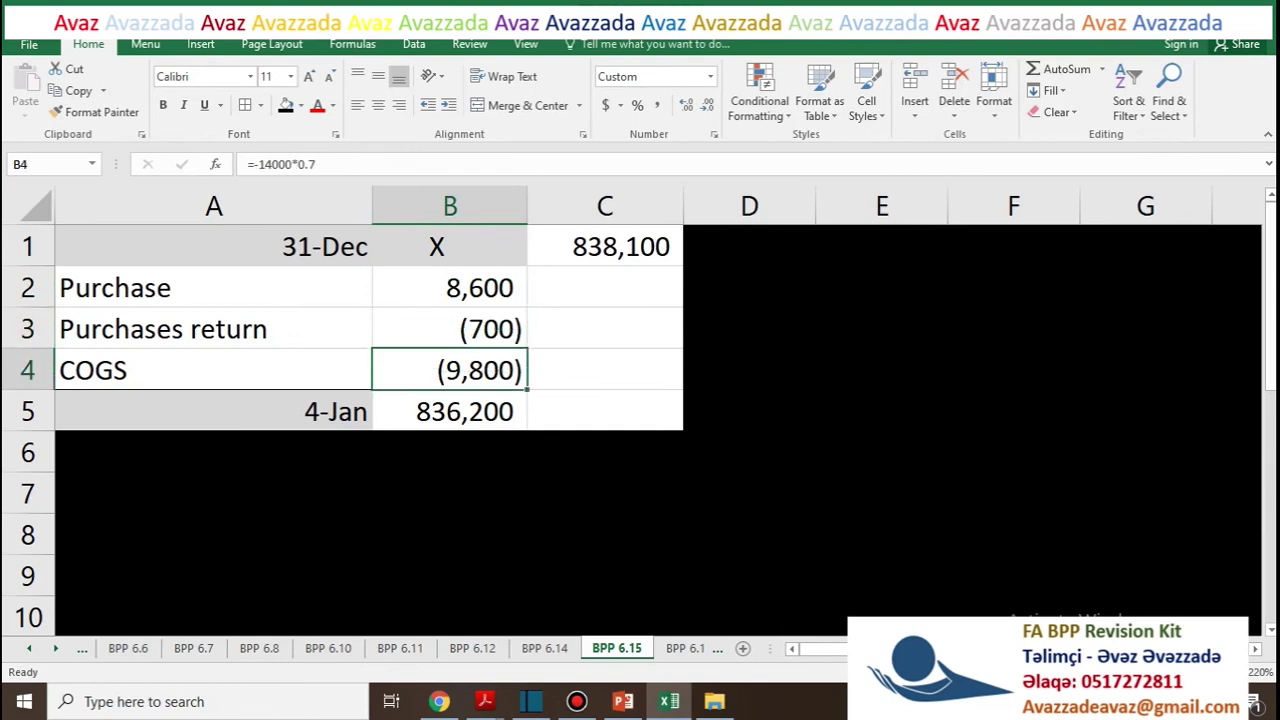
key("Down")
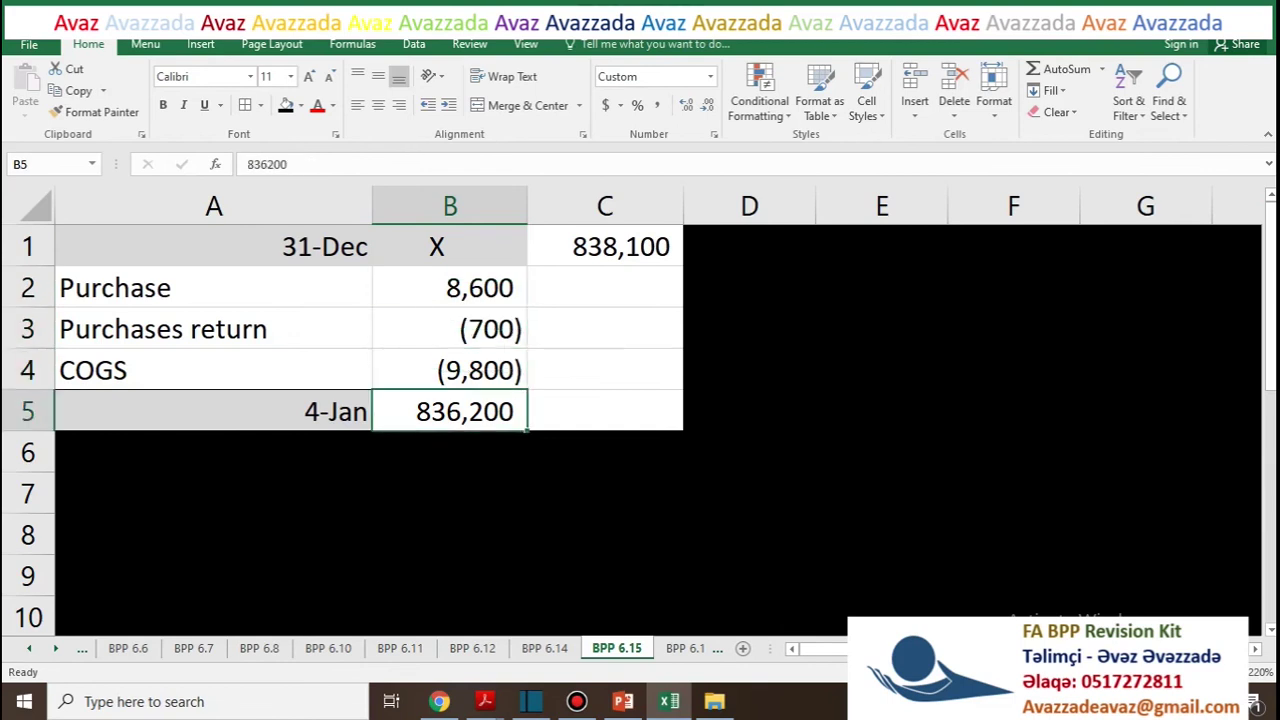
left_click(605, 247)
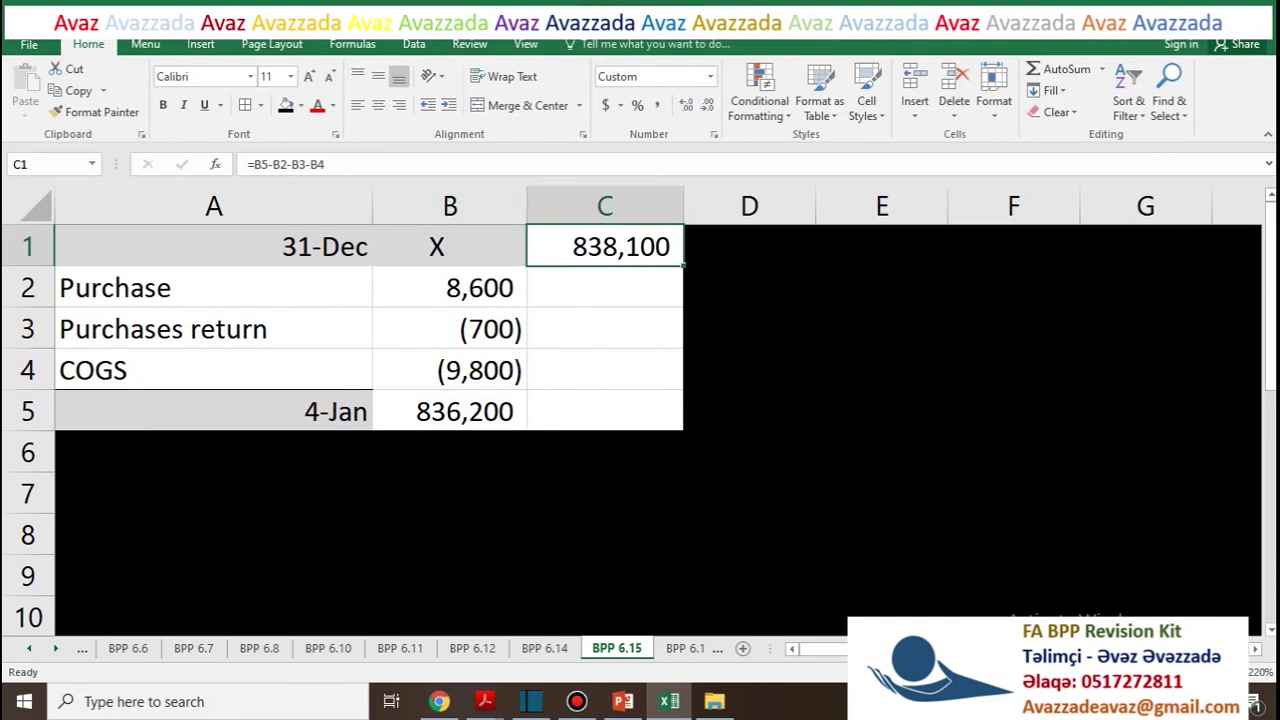
Switch to the revision kit PDF, highlight answer letter A of question 6.15 in yellow, and go to question 6.16
key("alt+Tab")
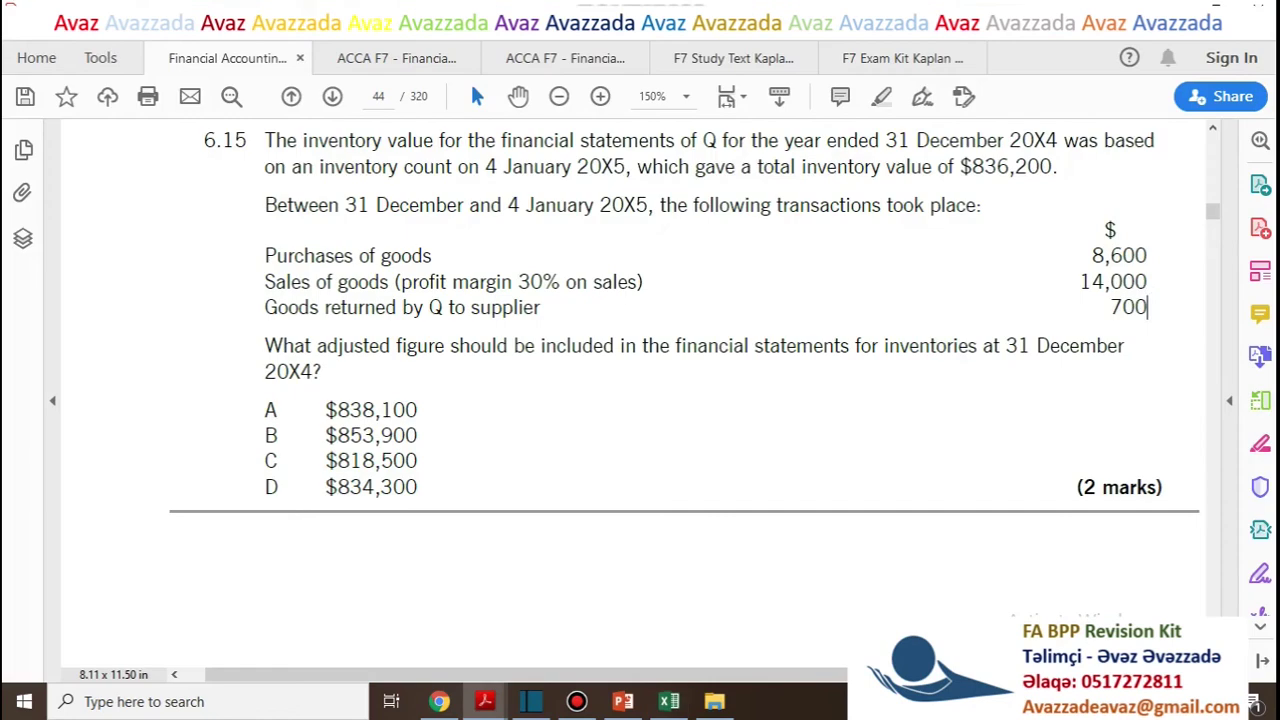
double_click(275, 410)
left_click(286, 371)
scroll(286, 371, "down", 1)
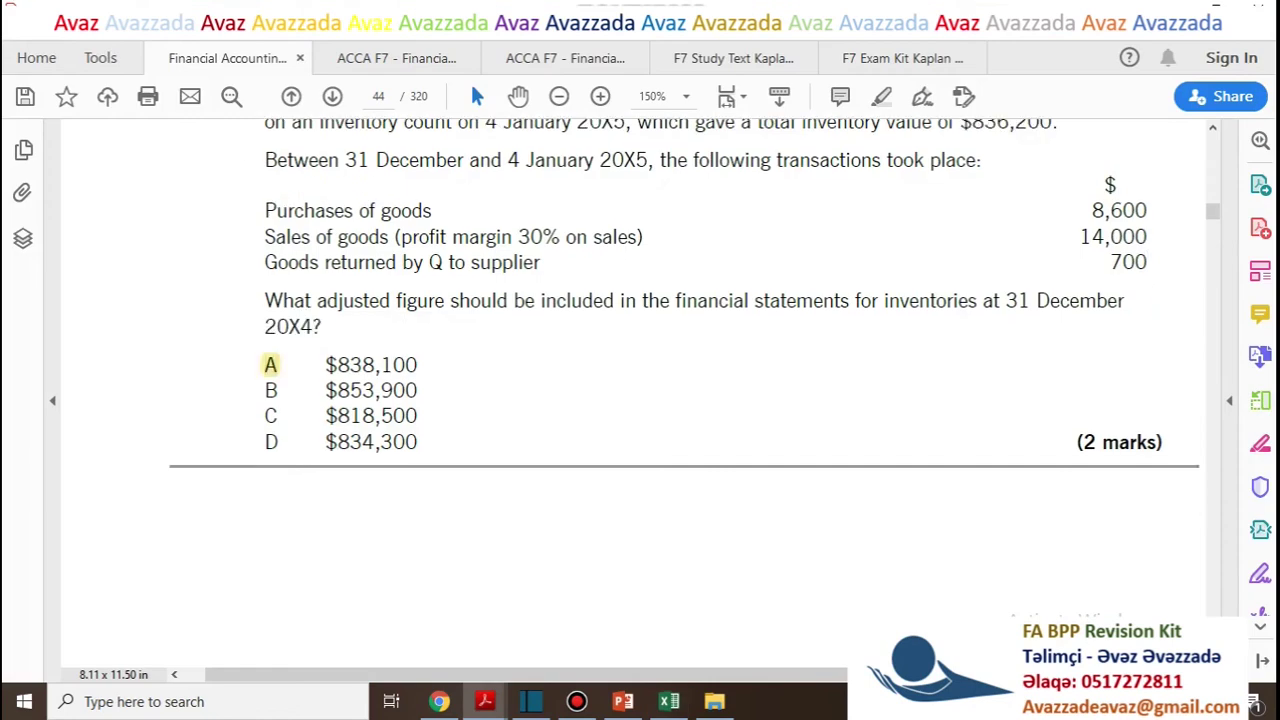
scroll(630, 400, "down", 5)
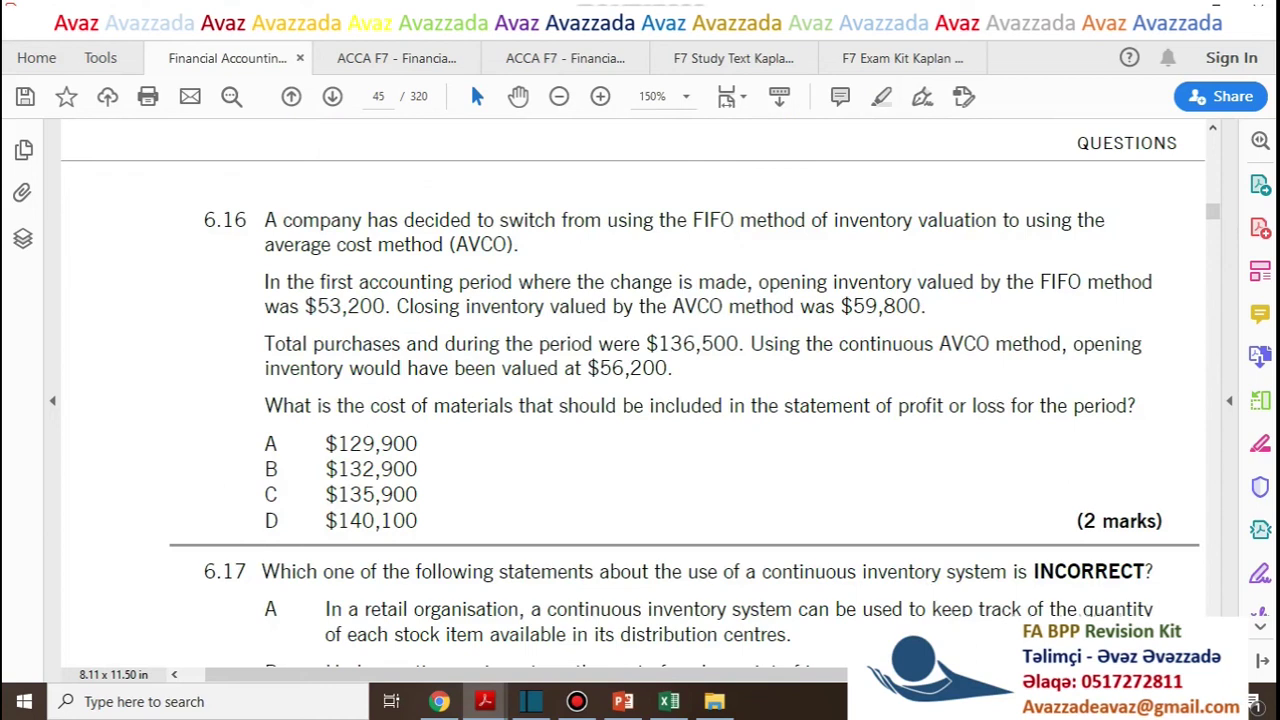
Read question 6.16 in the PDF, marking the AVCO term and the two paragraphs giving the inventory and purchases figures
scroll(630, 400, "down", 2)
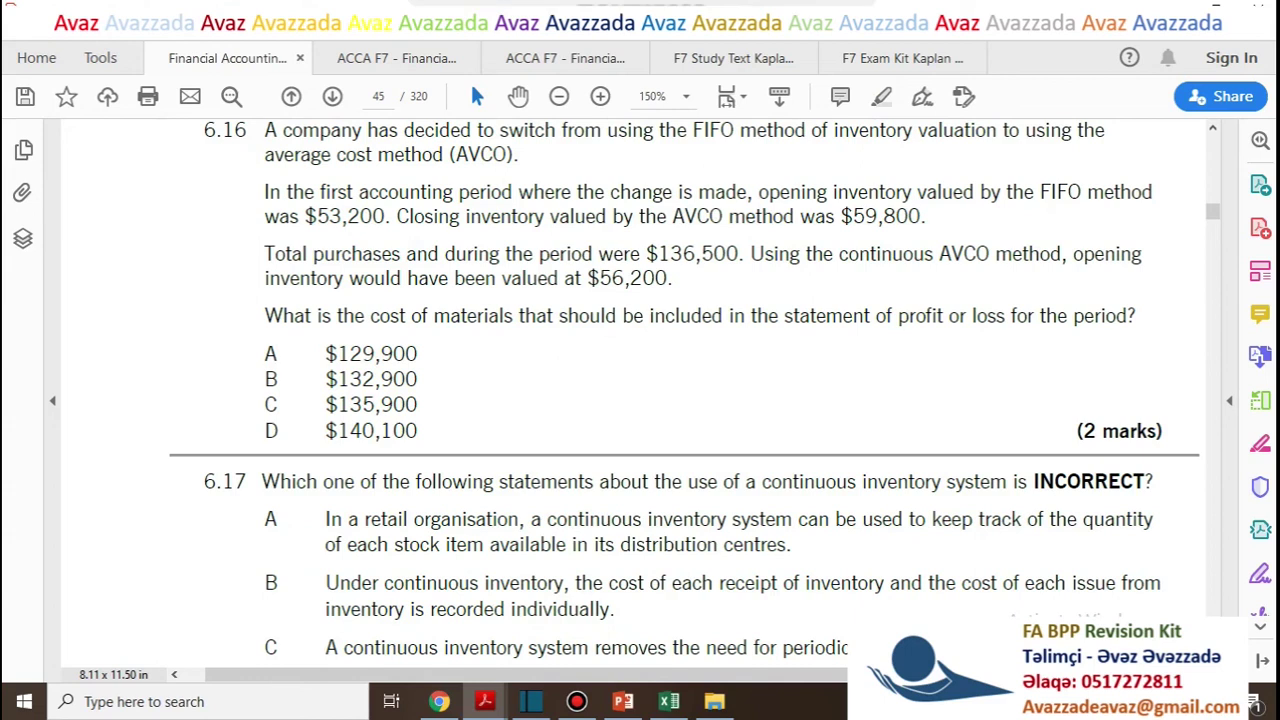
scroll(630, 400, "up", 1)
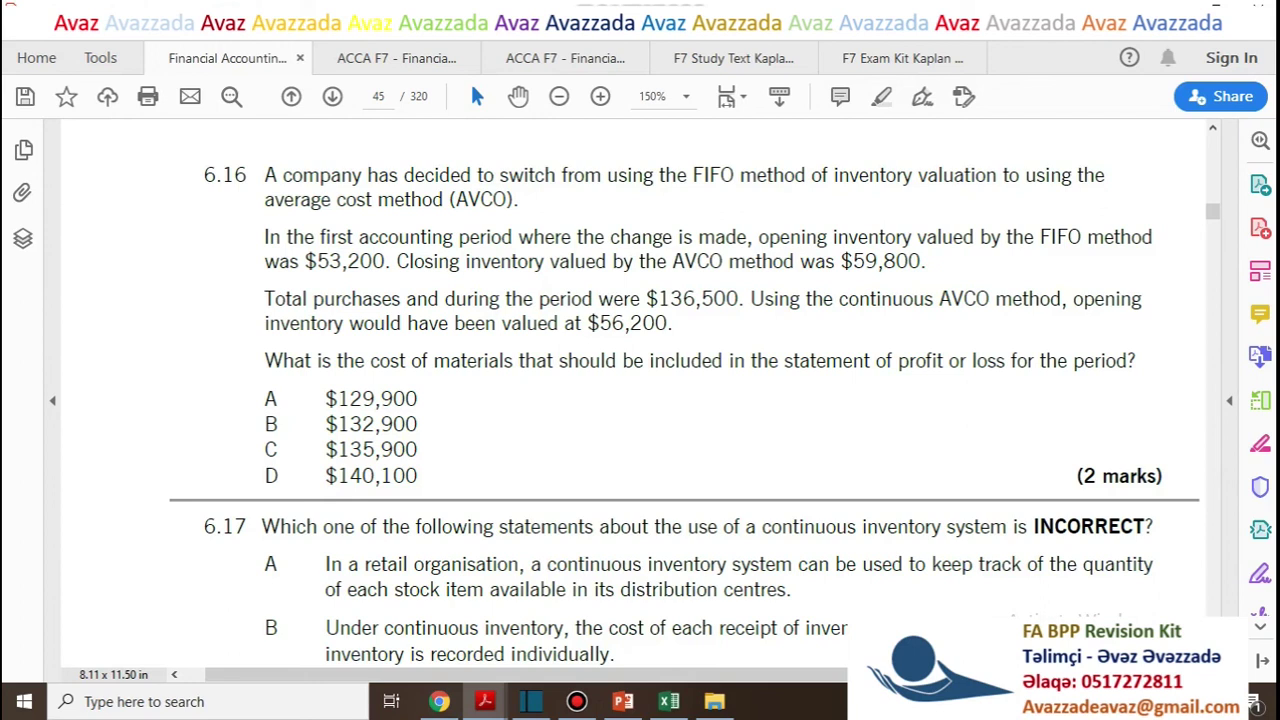
left_click_drag(693, 176, 735, 176)
left_click_drag(455, 200, 514, 200)
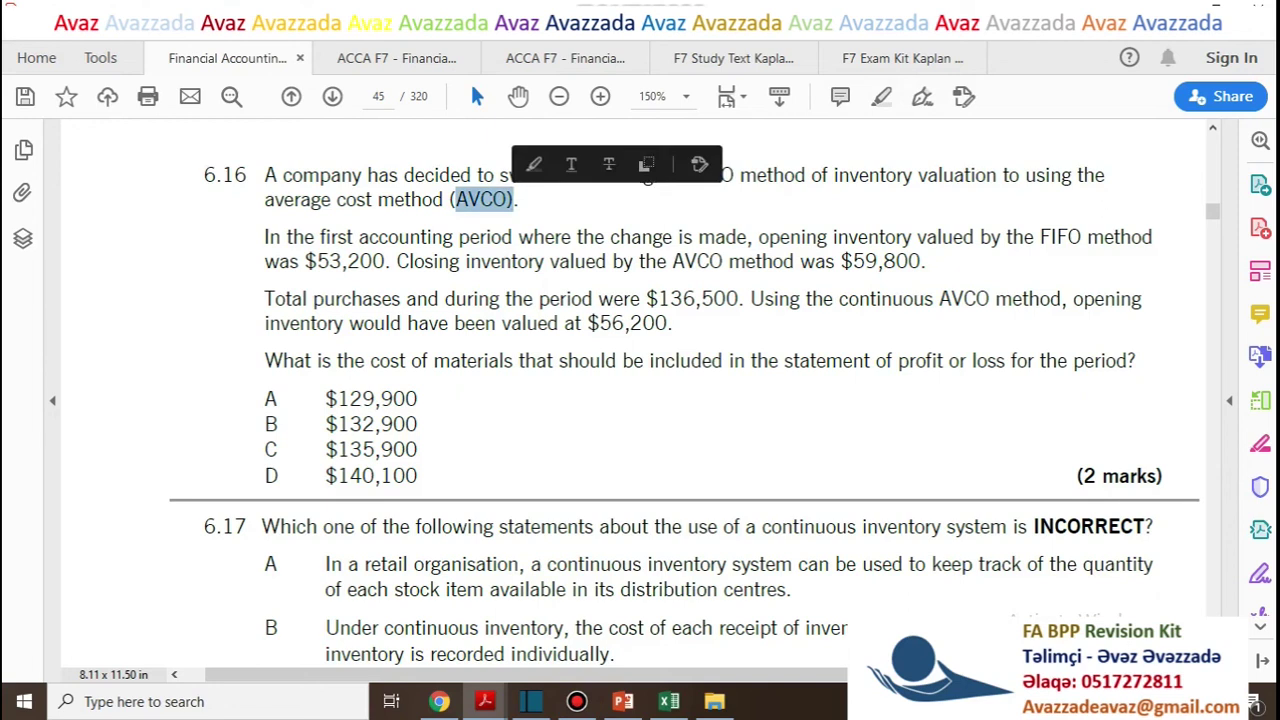
left_click(578, 238)
left_click_drag(264, 237, 678, 325)
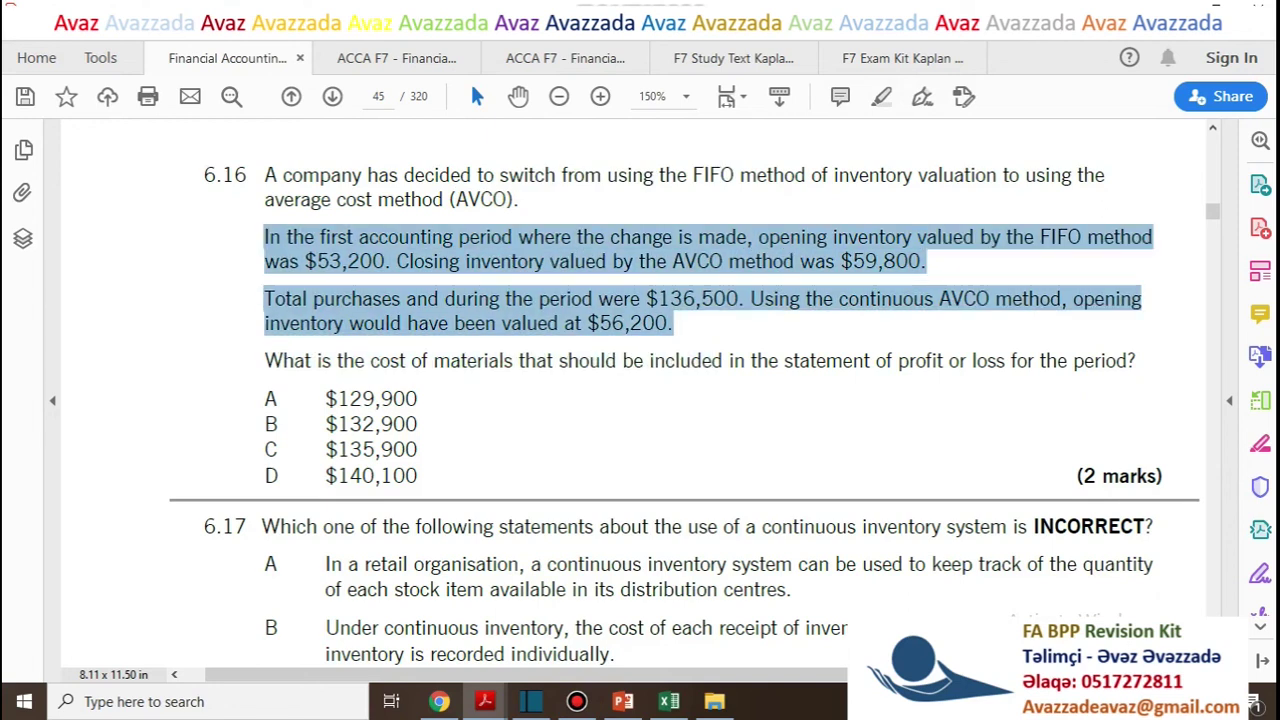
left_click(678, 328)
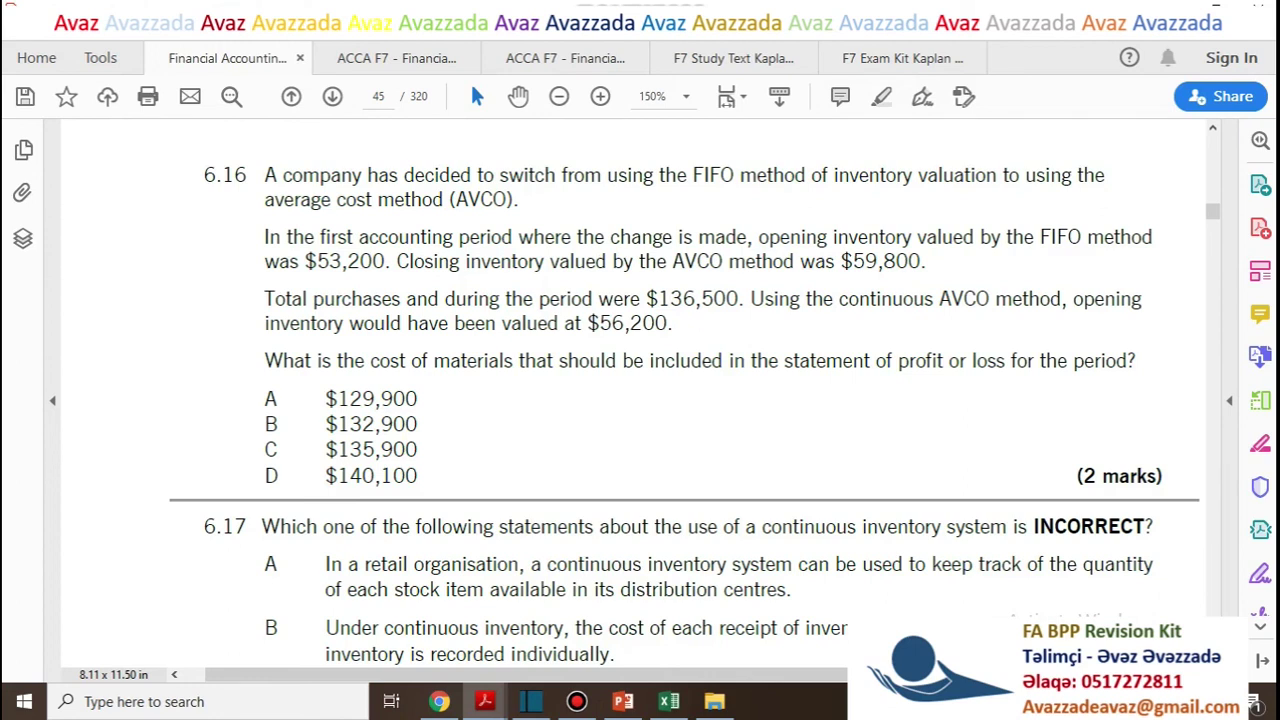
Select the FIFO opening inventory figure in the PDF, switch to Excel's BPP 6.16 sheet, and examine the FIFO opening inventory in B2
left_click_drag(317, 261, 373, 261)
left_click(577, 701)
key("alt+Tab")
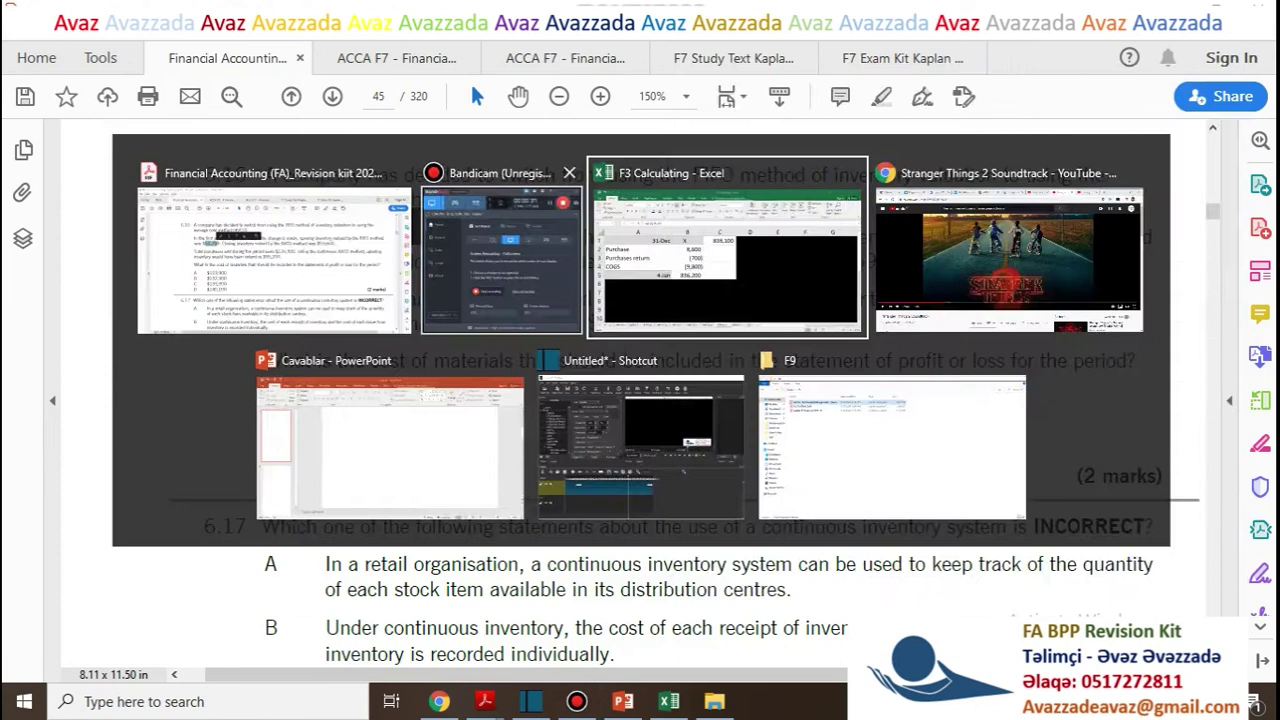
key("ctrl+Page_Down")
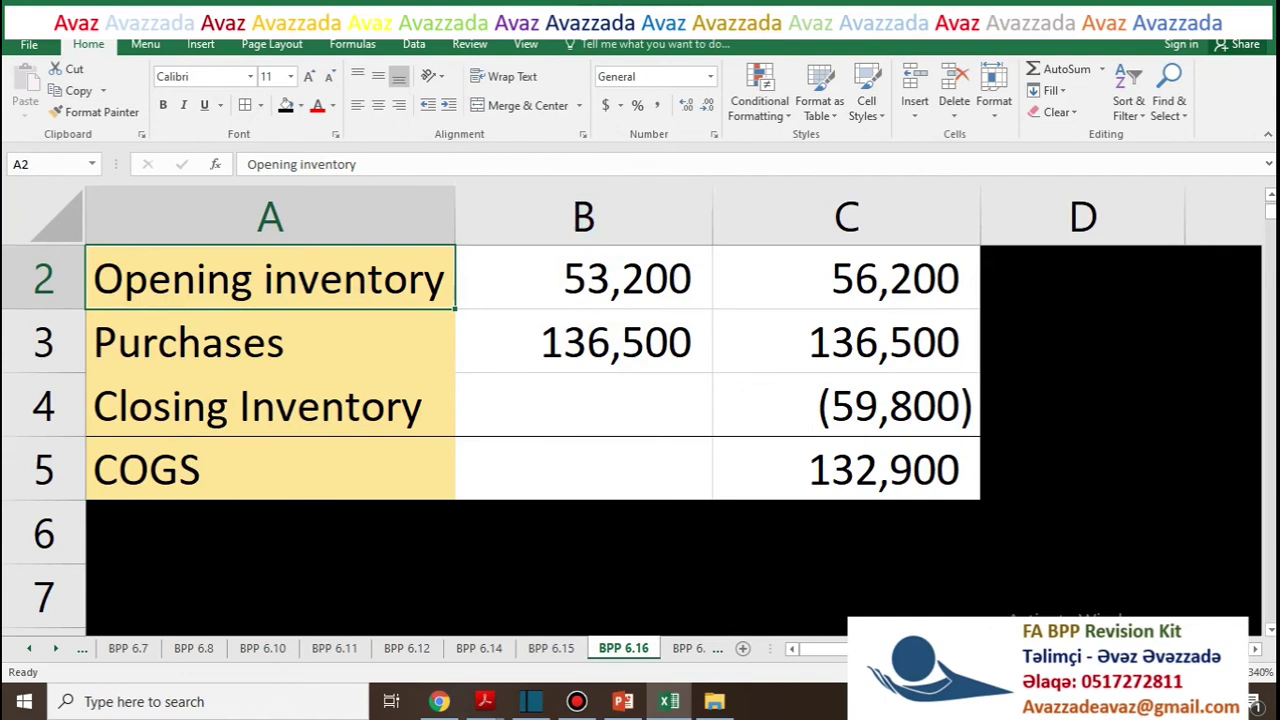
scroll(492, 430, "up", 1)
left_click(584, 278)
left_click(584, 342)
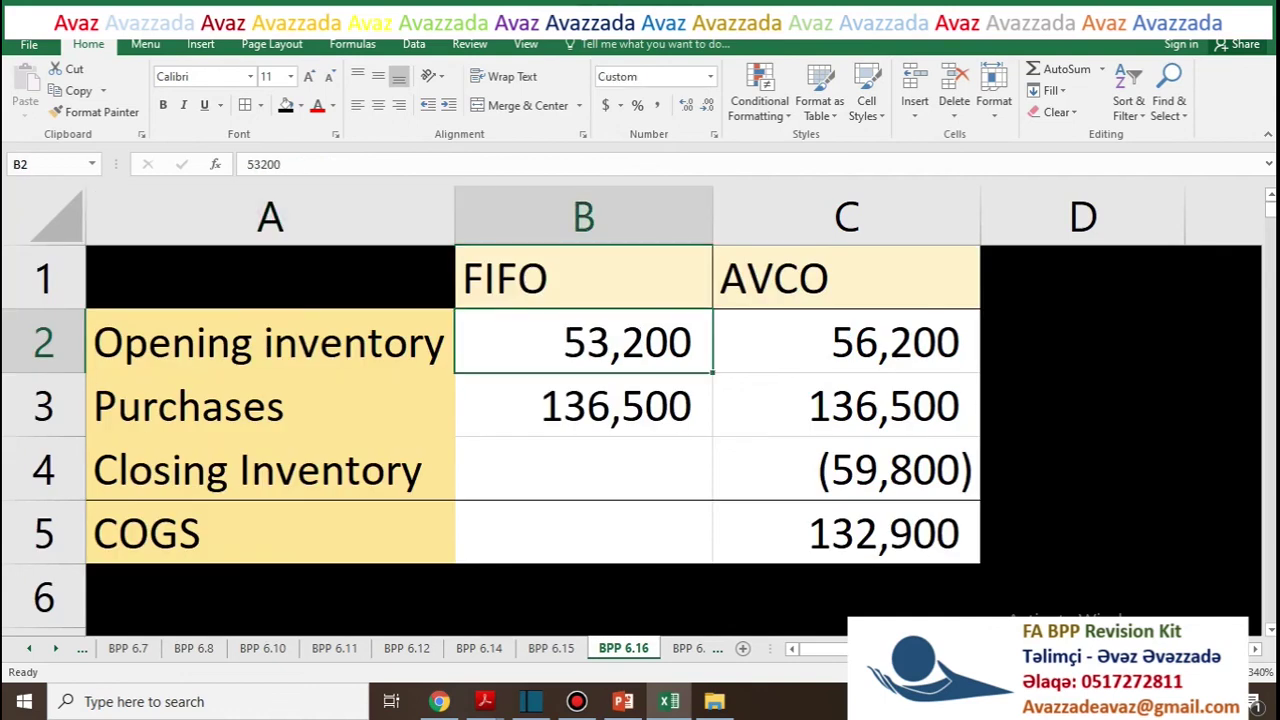
Compare the closing inventory in C4 and the purchases in B3 and C3 with the figures of question 6.16 in the PDF
key("alt+Tab")
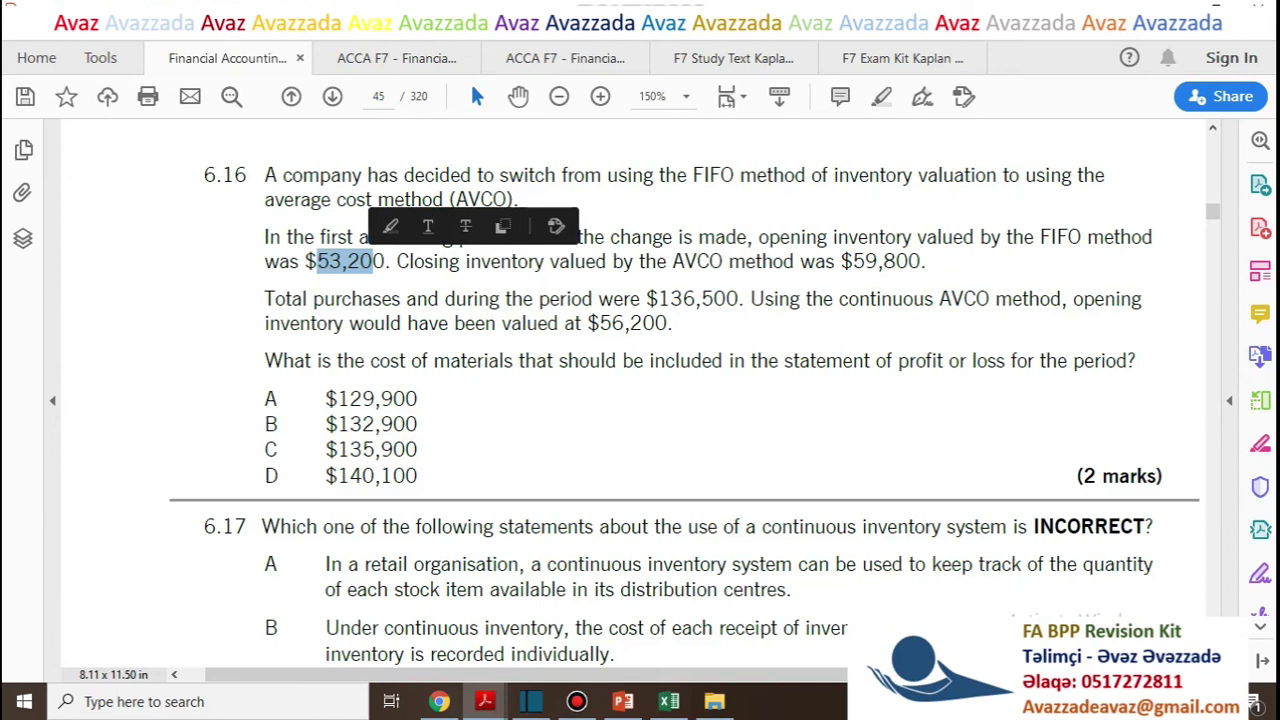
key("Escape")
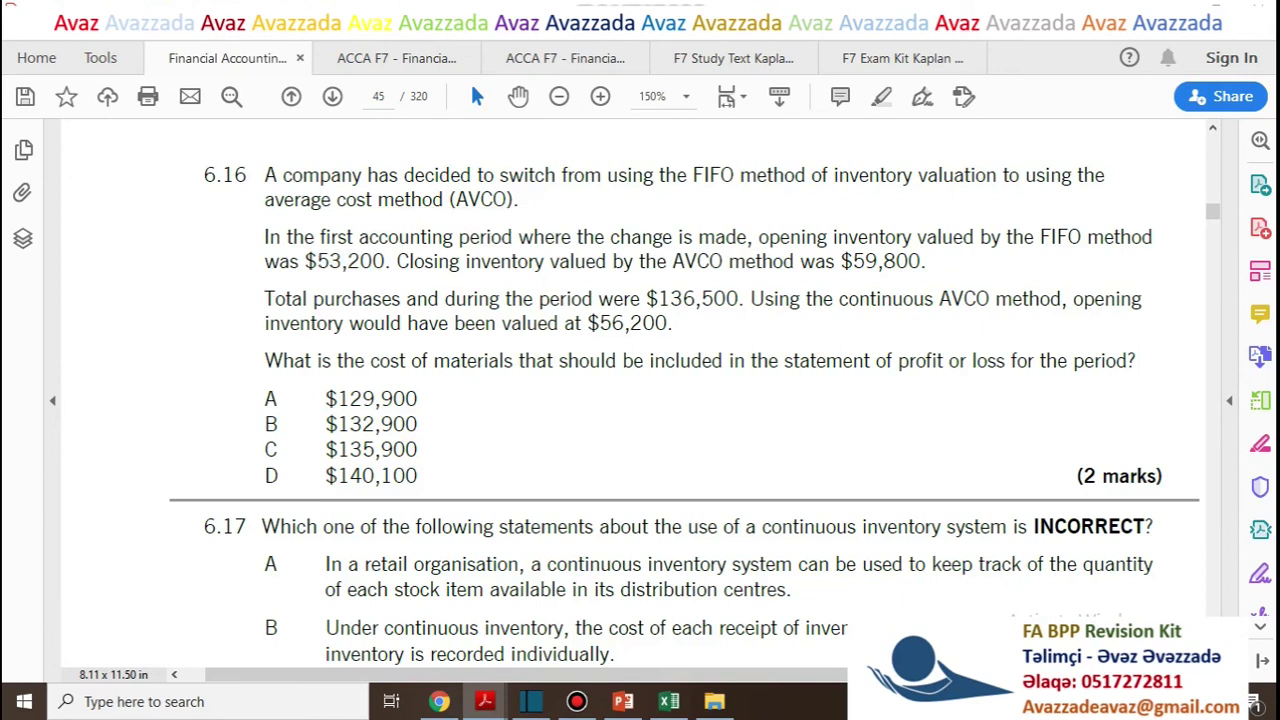
key("alt+Tab")
left_click(847, 278)
left_click(847, 470)
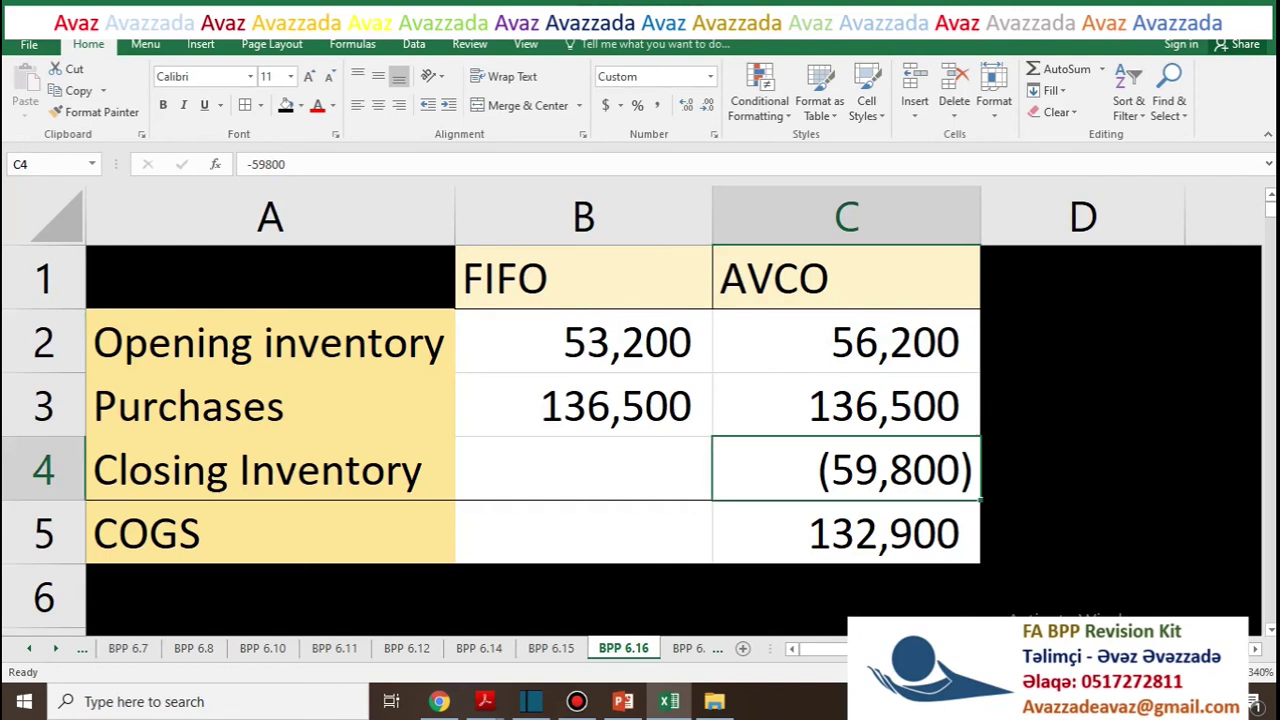
key("alt+Tab")
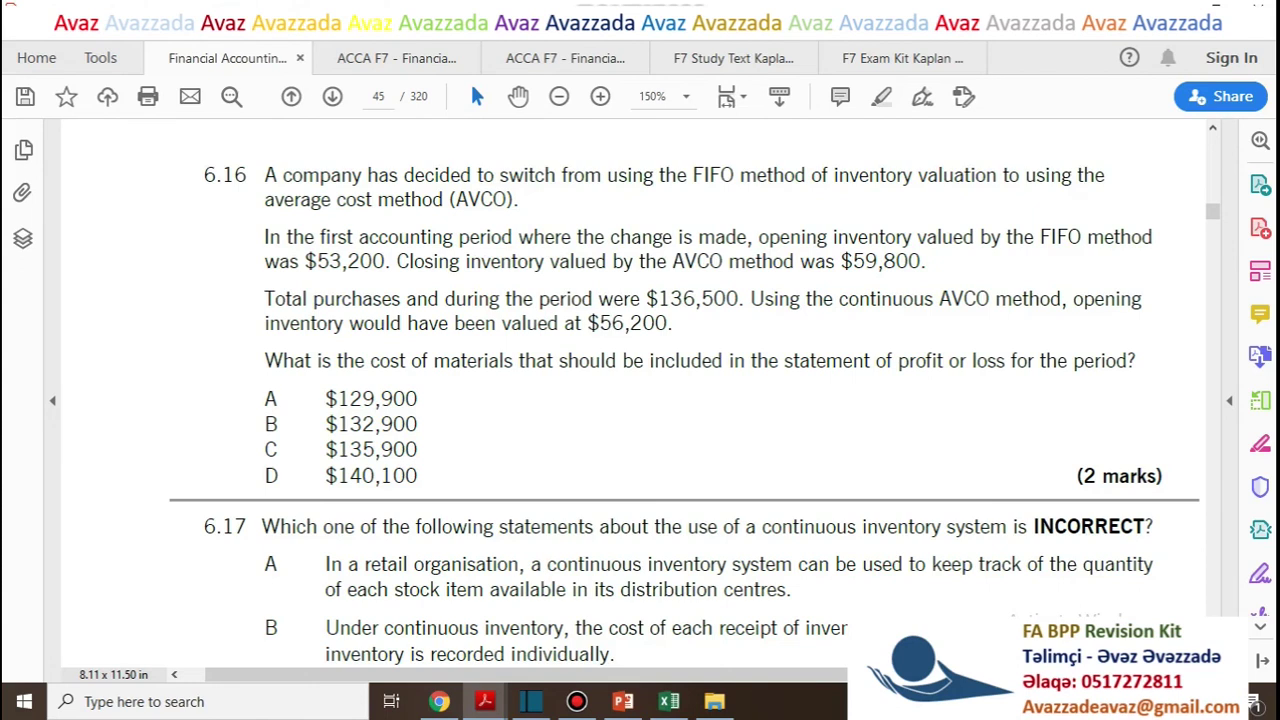
key("alt+Tab")
left_click(584, 406)
left_click(847, 406)
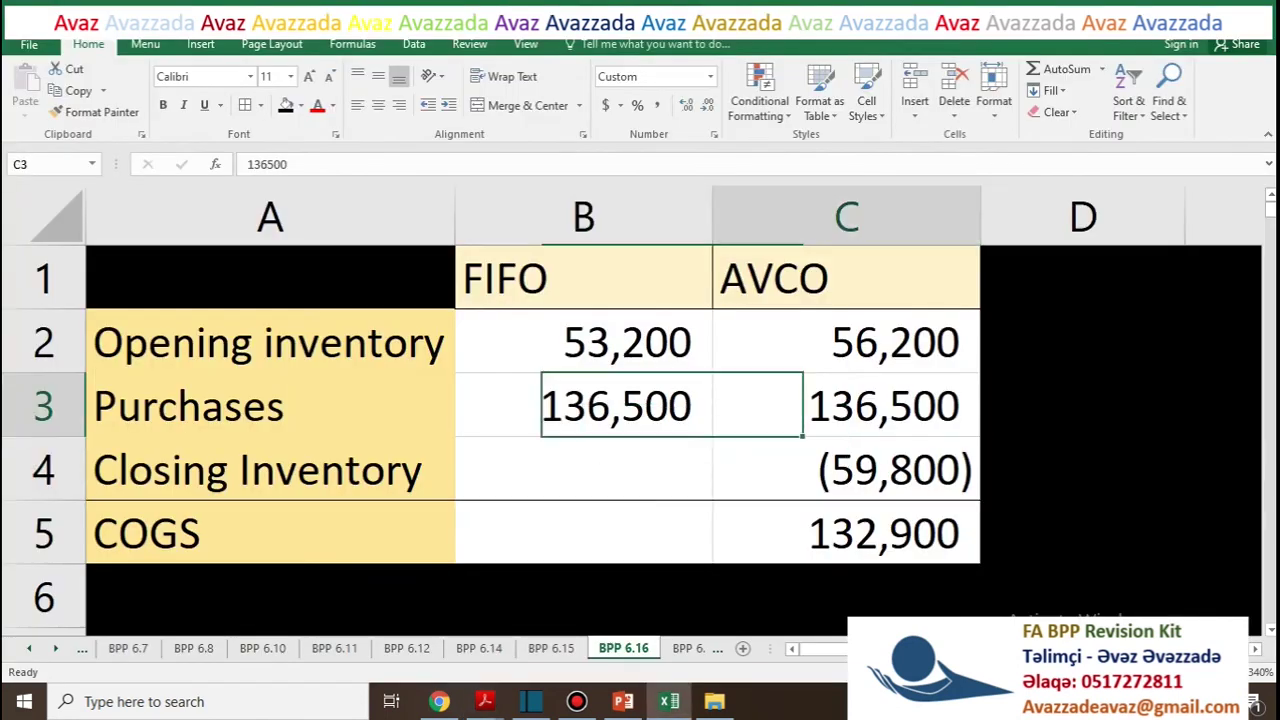
Check the AVCO opening inventory in the PDF question against cell C2 of the Excel sheet
key("alt+Tab")
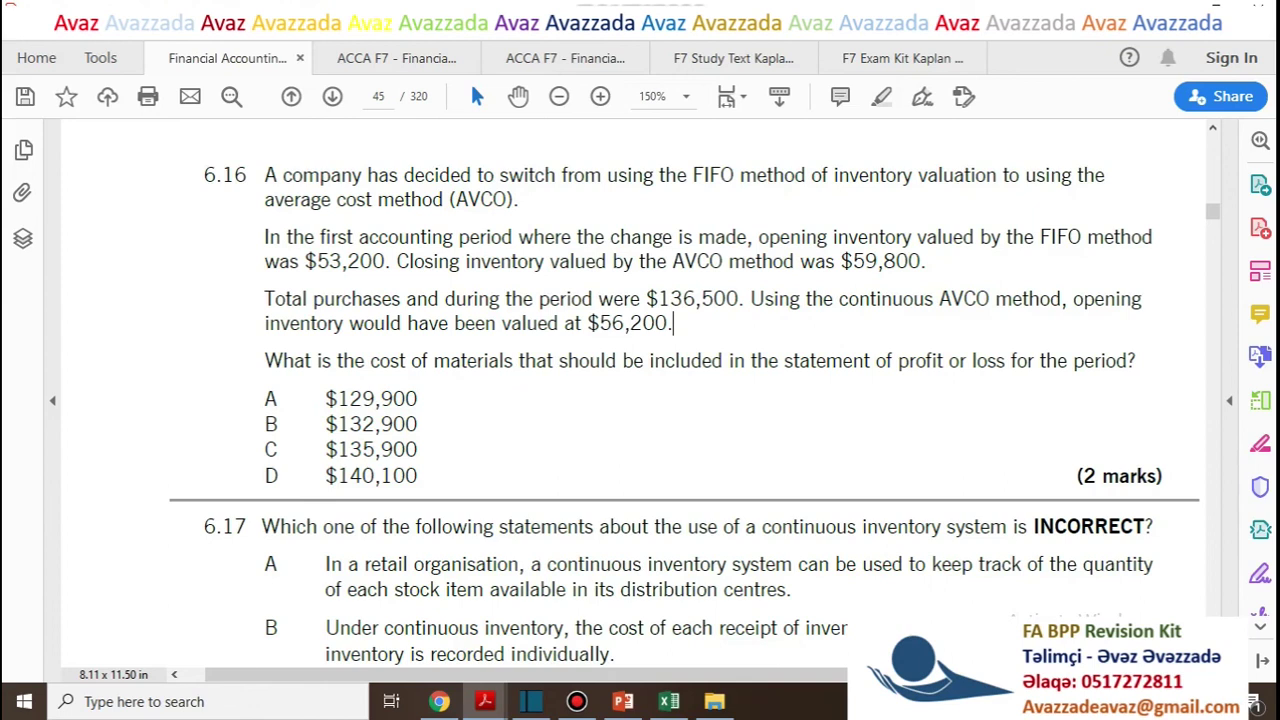
left_click_drag(600, 323, 612, 323)
key("alt+Tab")
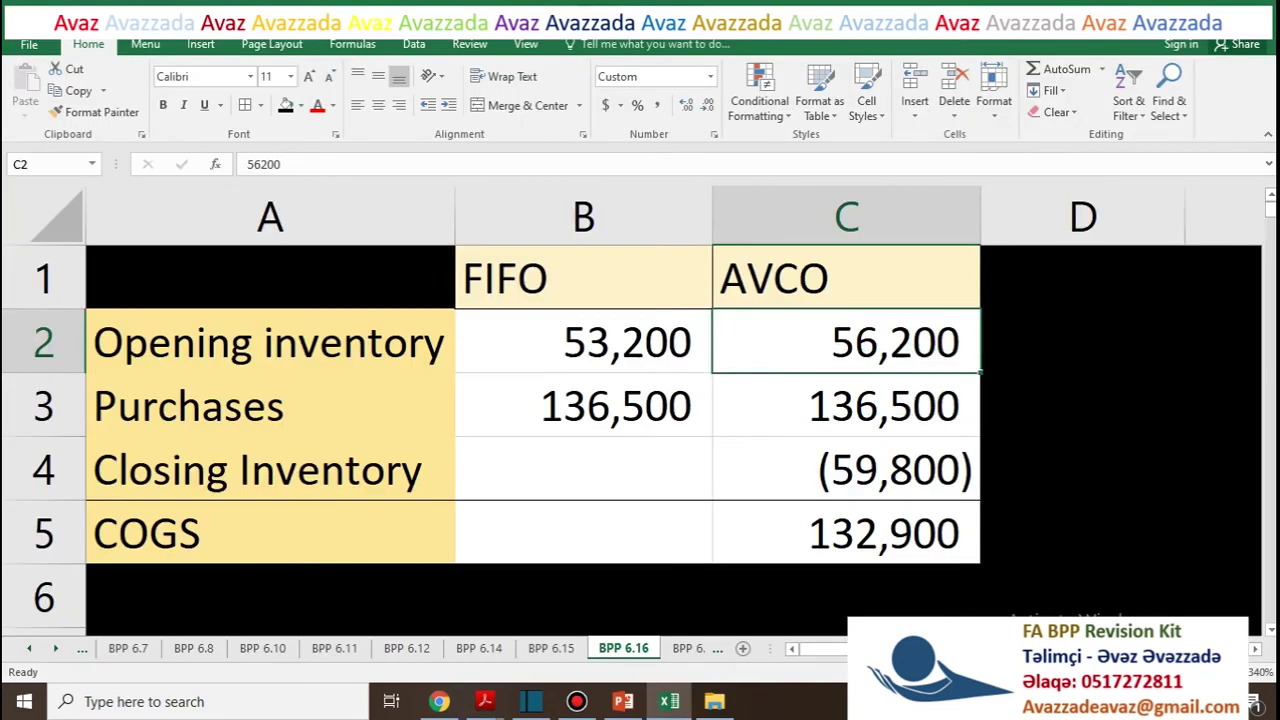
key("alt+Tab")
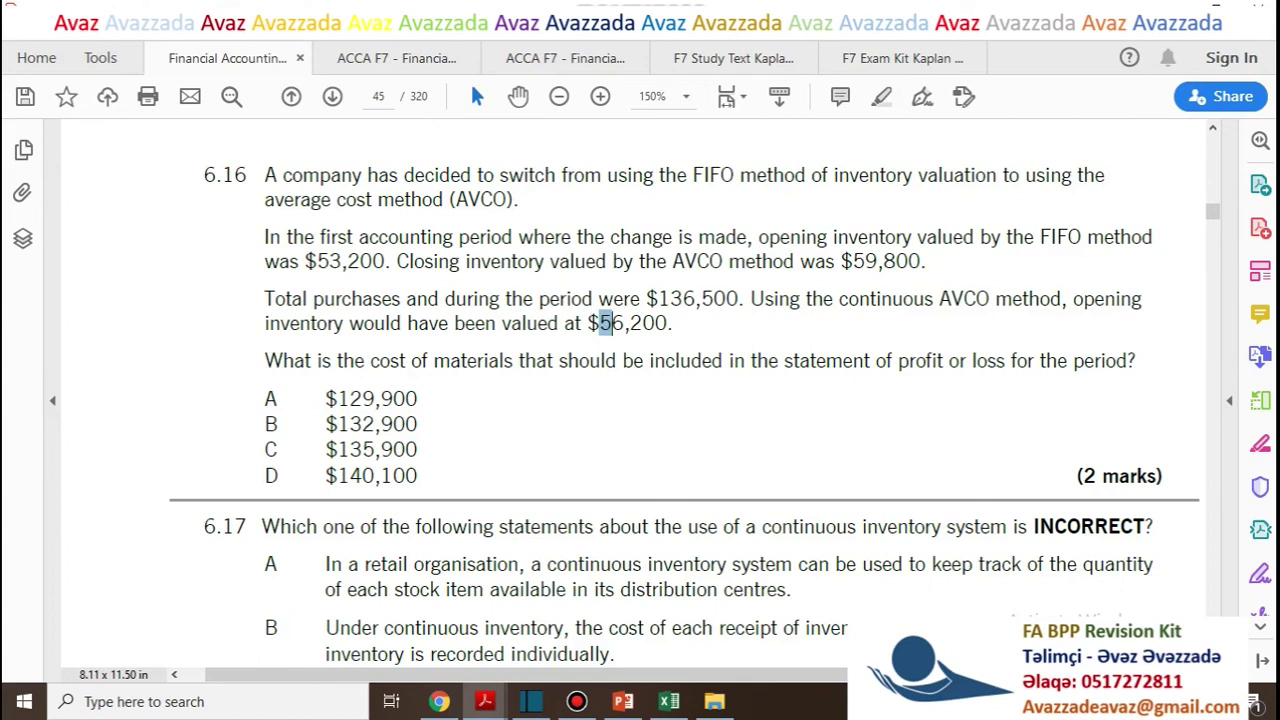
left_click(612, 323)
key("alt+Tab")
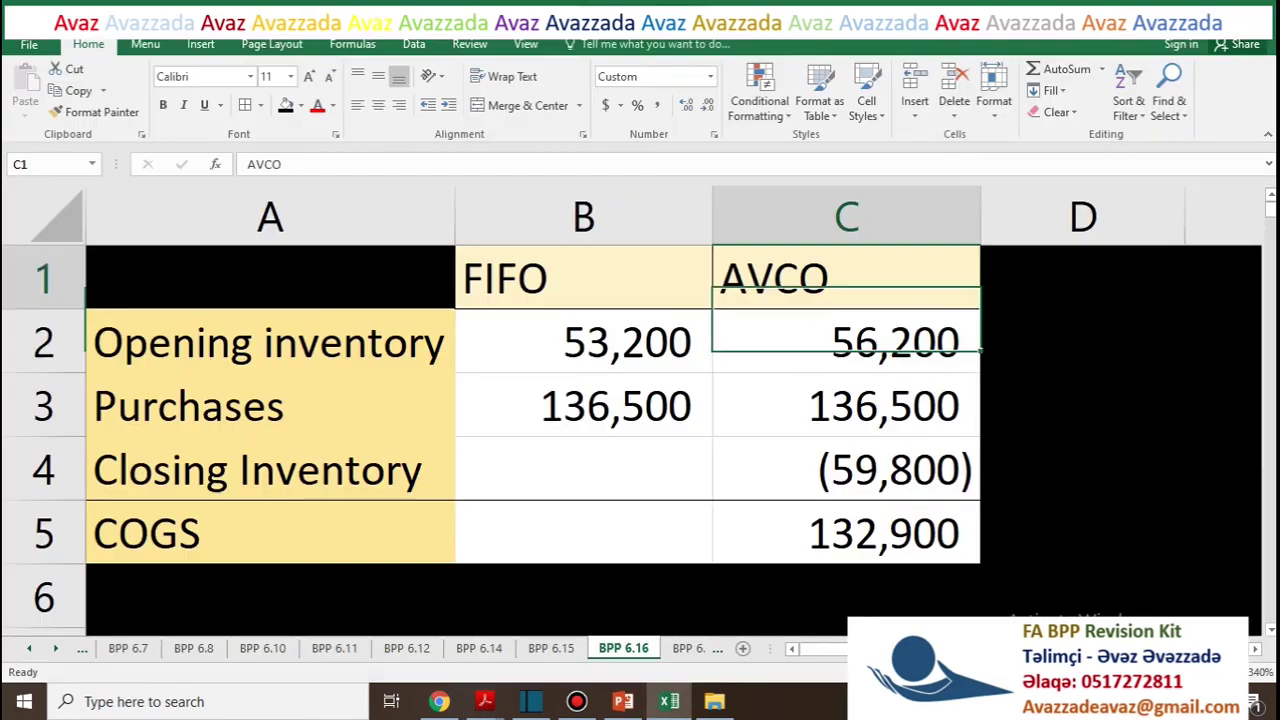
Step through the AVCO amounts in column C and examine the COGS formula in C5
key("Down")
key("Down")
key("Down")
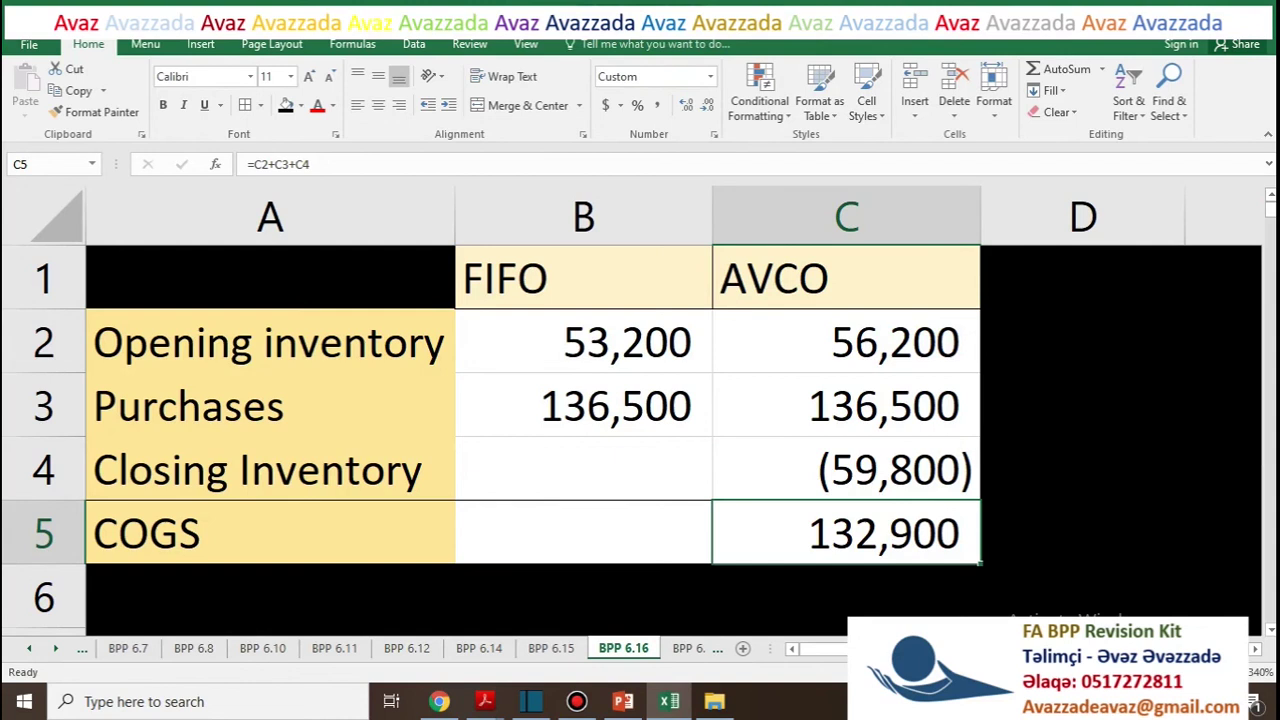
key("Up")
key("Up")
key("Up")
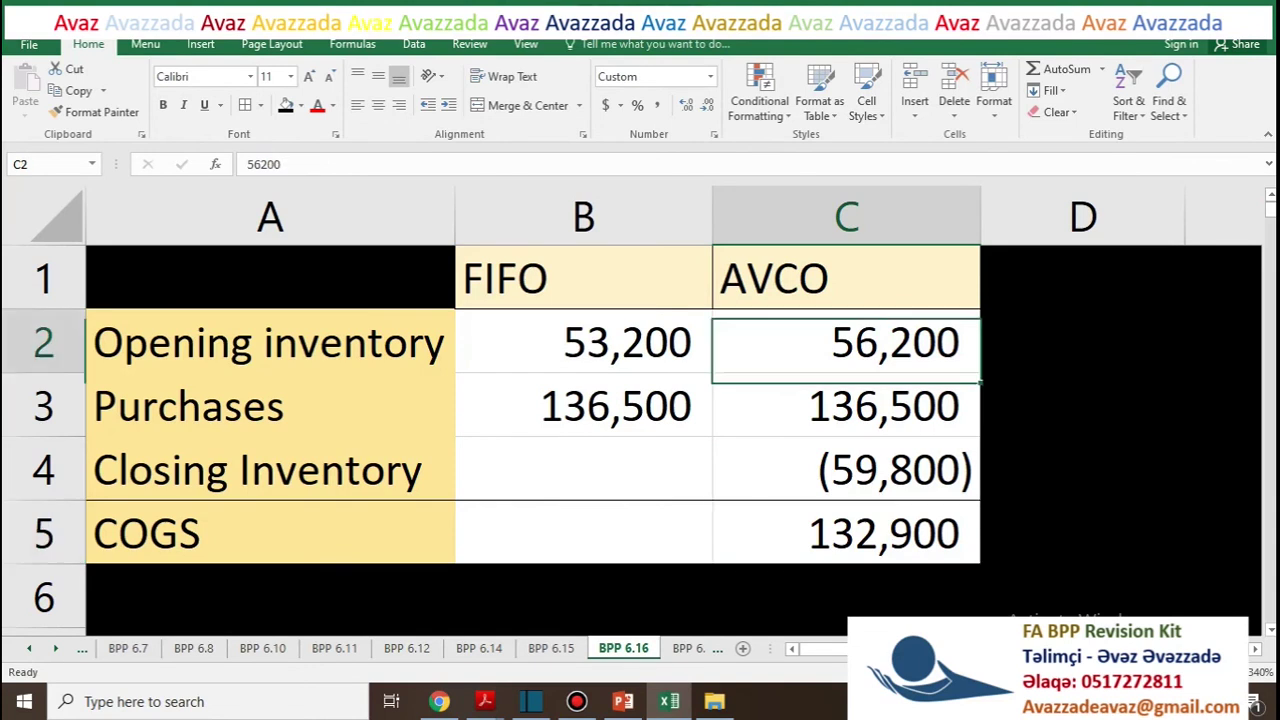
key("Down")
key("Down")
key("Down")
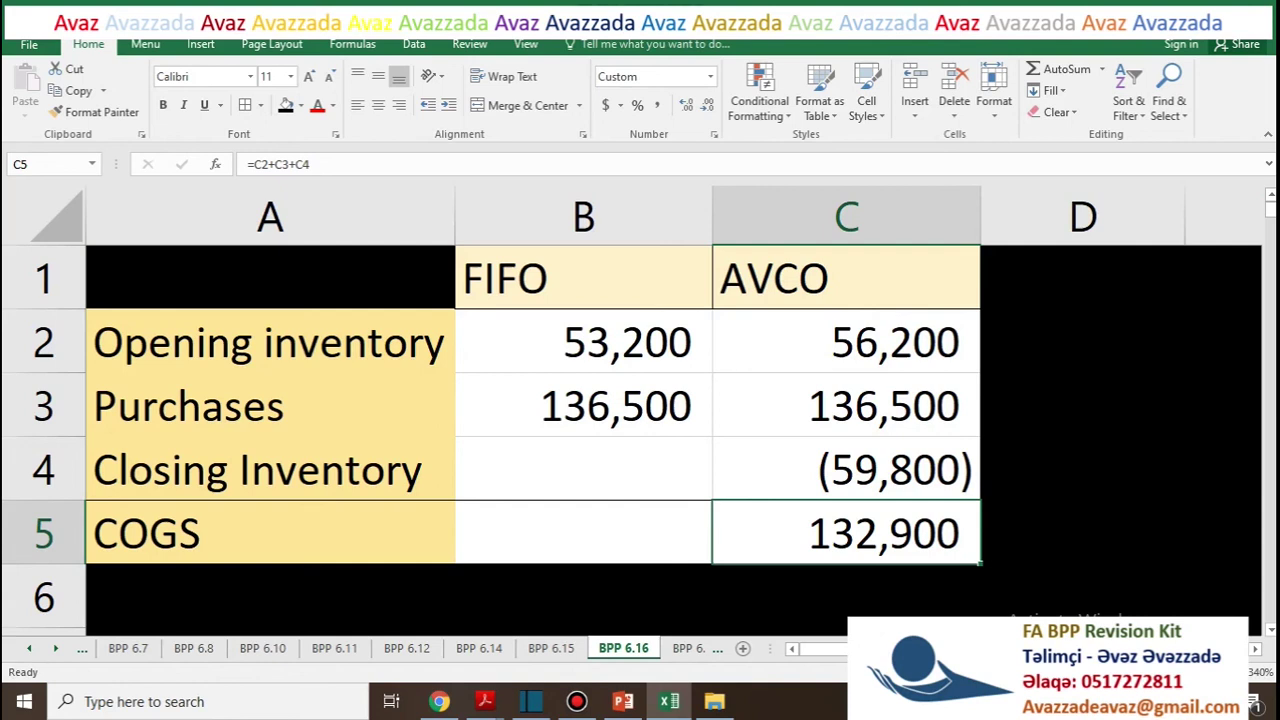
Consult question 6.16 in the PDF, and review the Excel AVCO calculation again from C2 down to C5
key("alt+Tab")
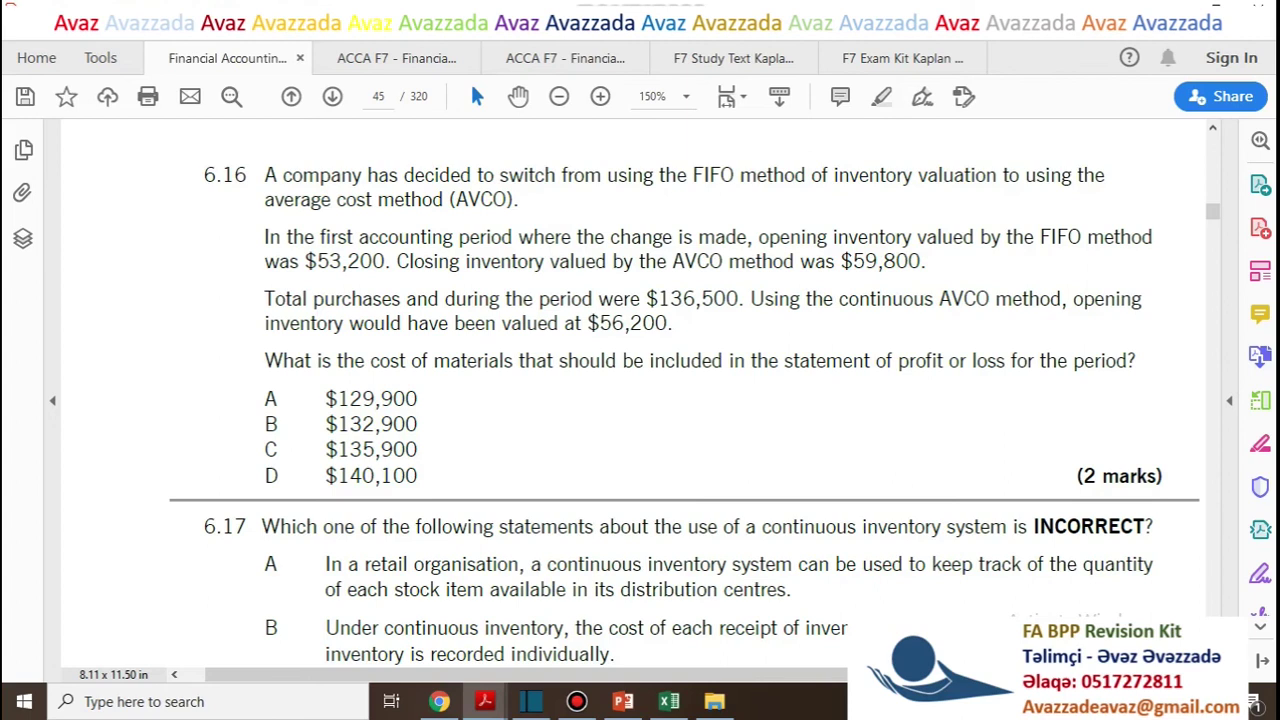
key("alt+Tab")
left_click(846, 343)
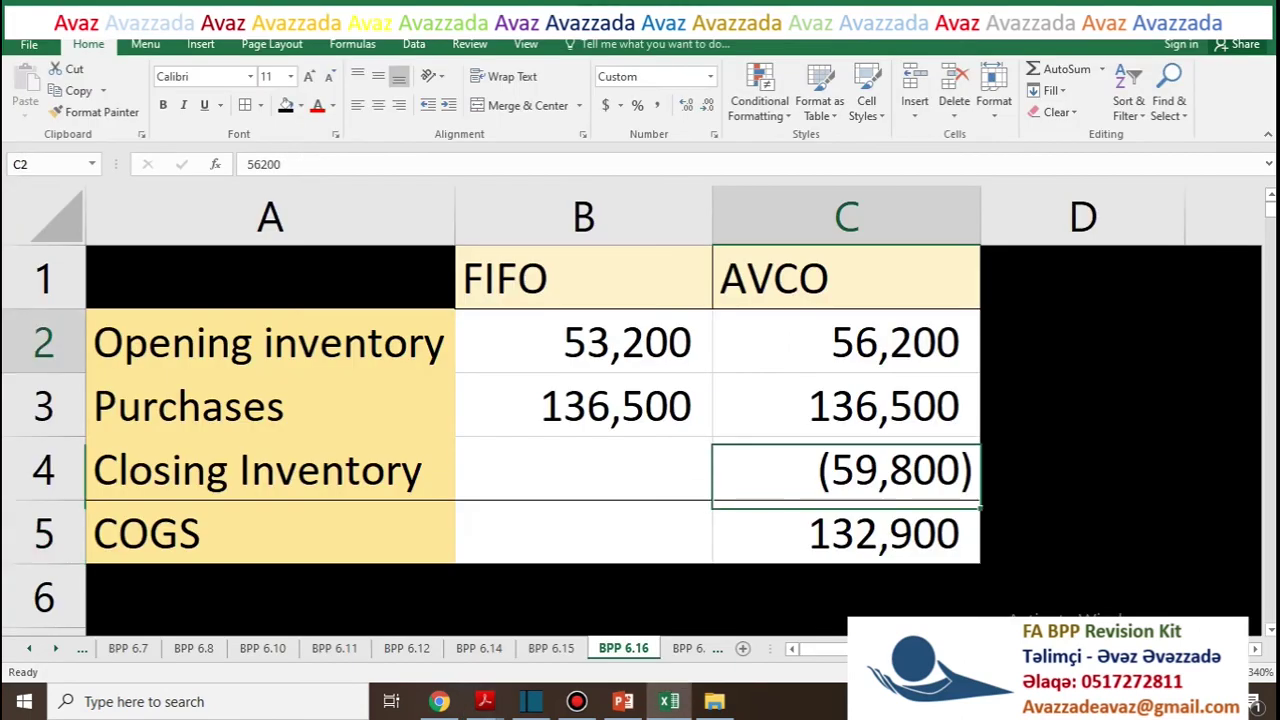
key("Down")
key("Down")
key("Down")
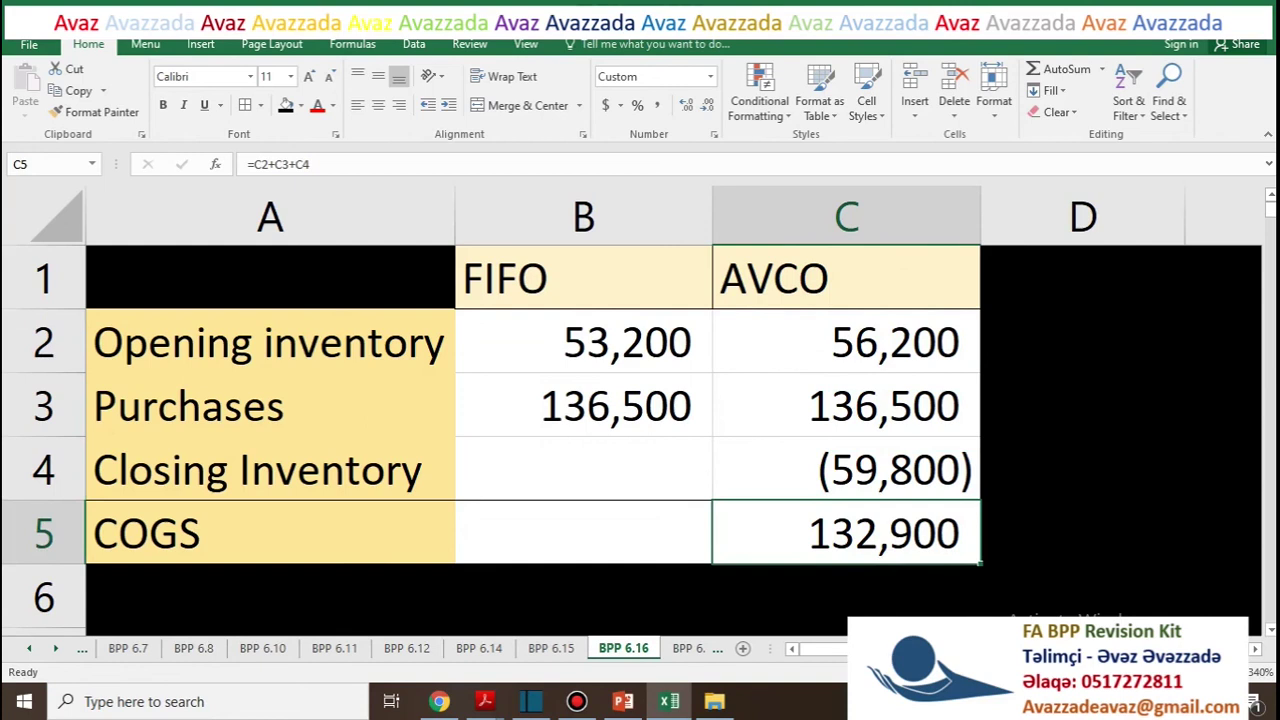
Compare the COGS in C5 with the answer options in the PDF, and select answer letter B of question 6.16
key("alt+Tab")
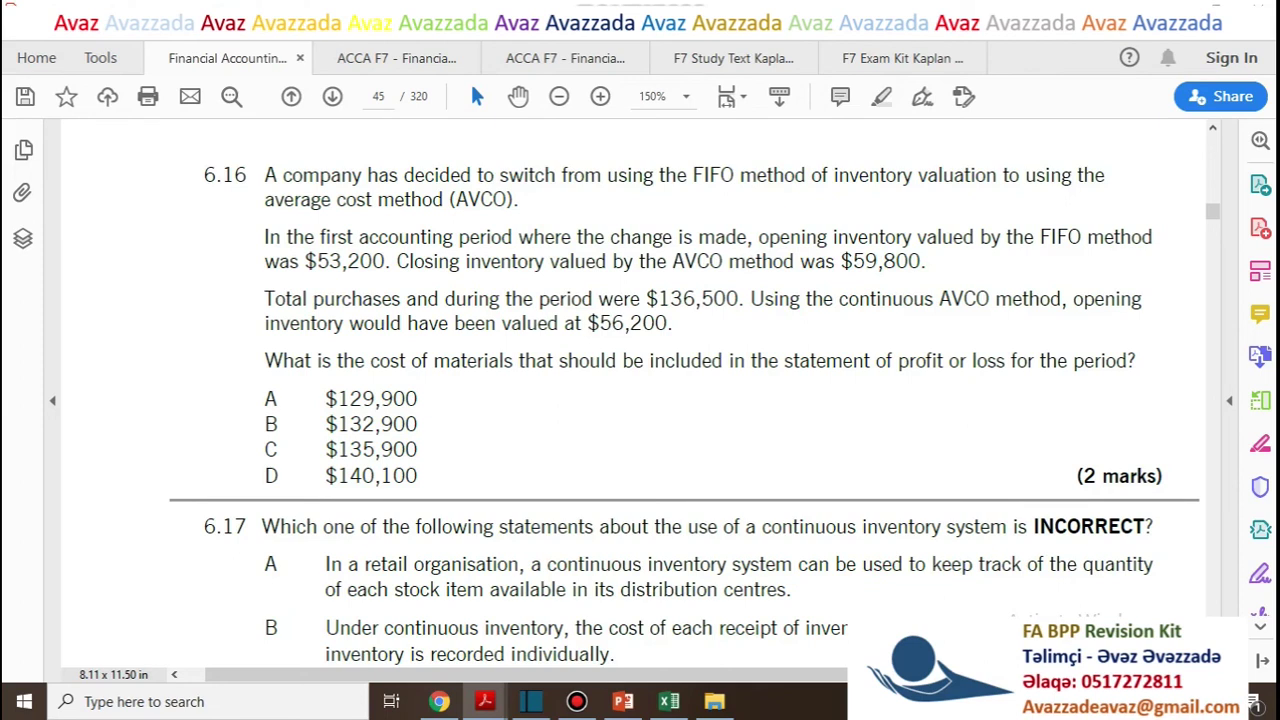
key("alt+Tab")
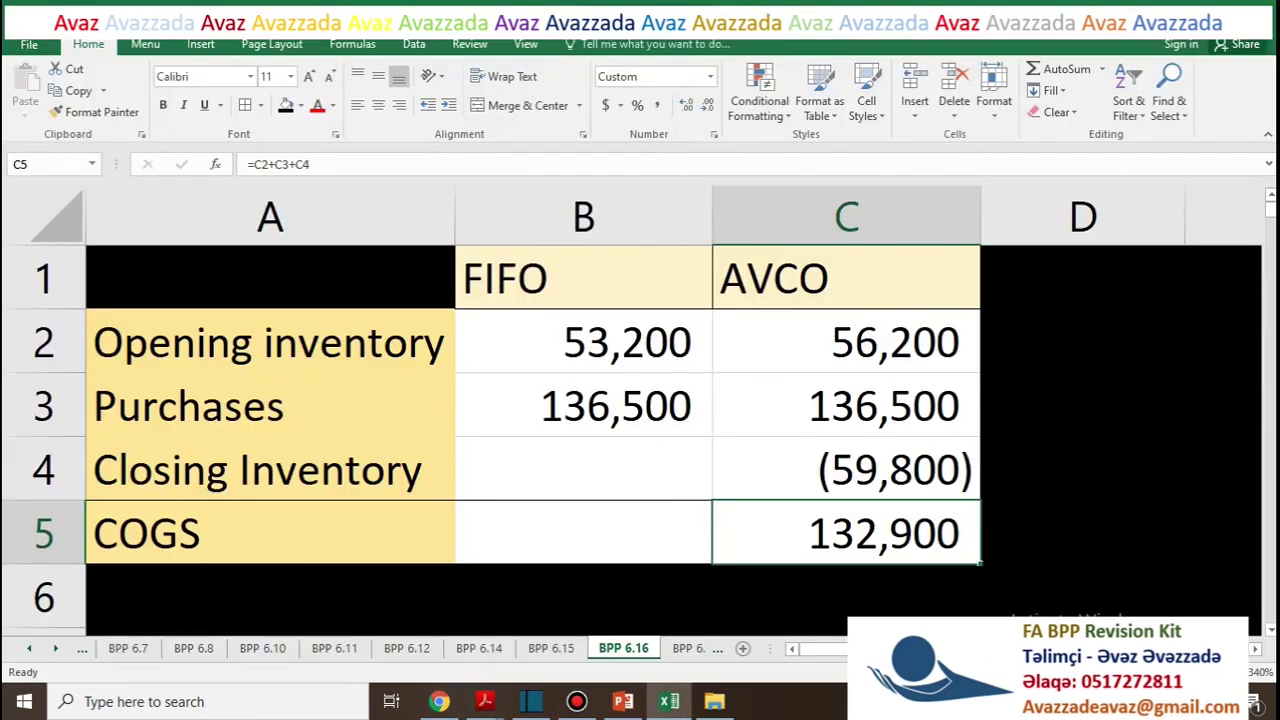
key("alt+Tab")
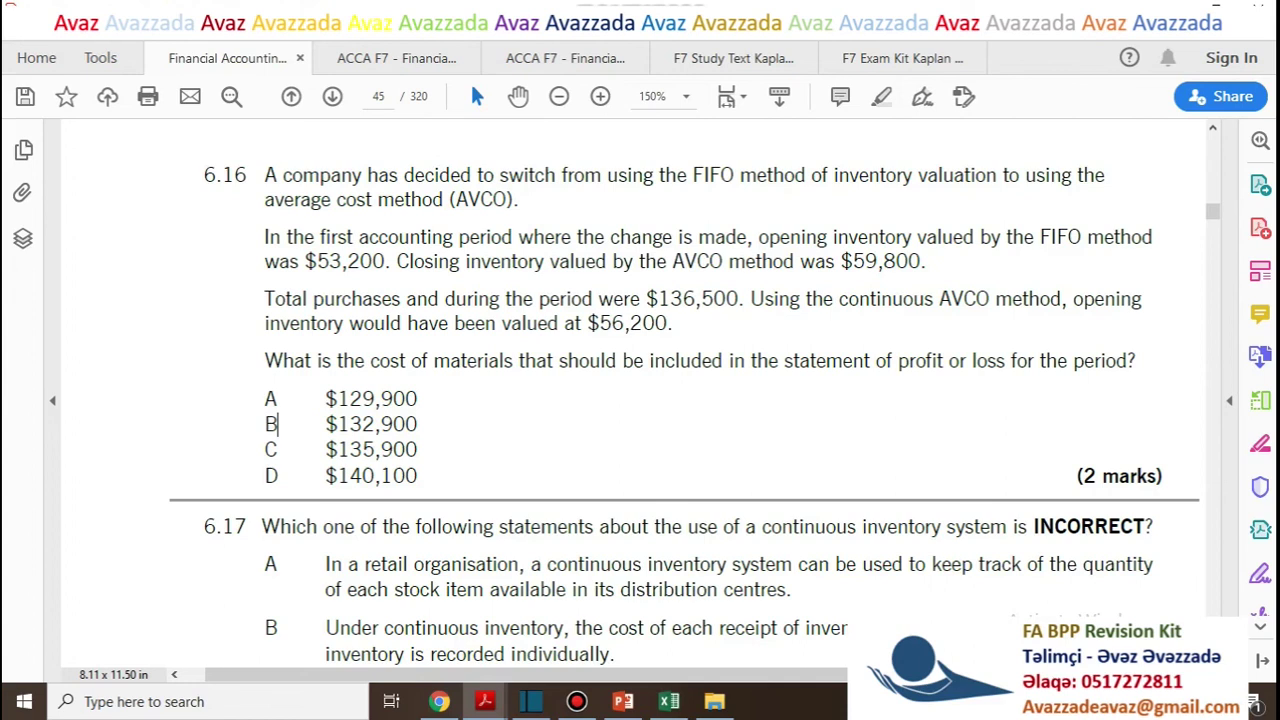
left_click_drag(278, 424, 265, 424)
Go to question 6.17, review statements A and B, and highlight answer letter C in yellow
scroll(684, 414, "down", 8)
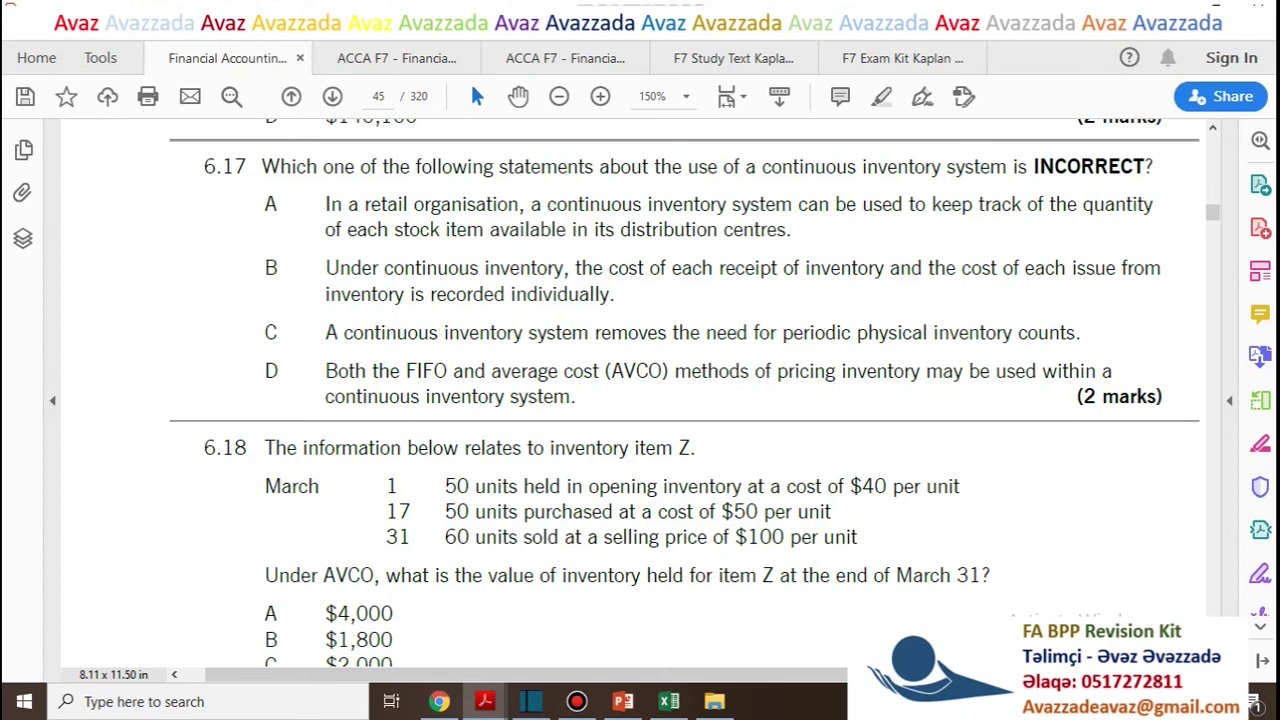
left_click_drag(1025, 204, 910, 204)
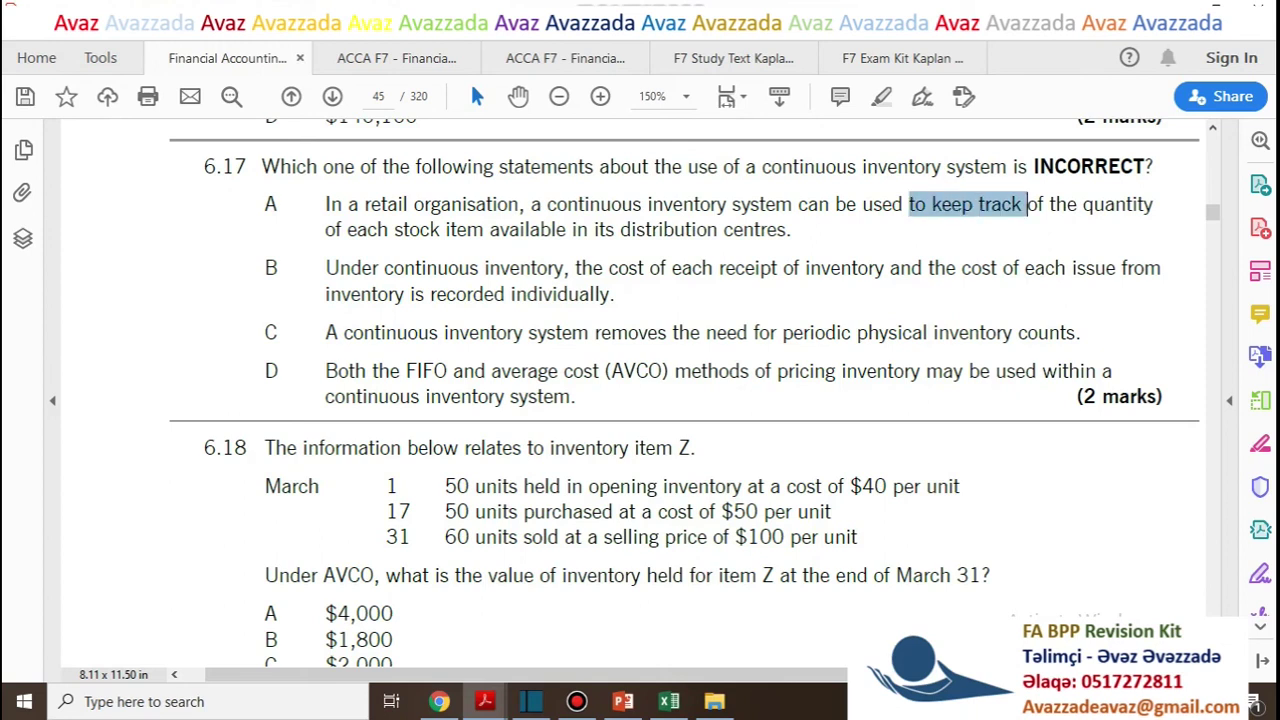
left_click(1025, 204)
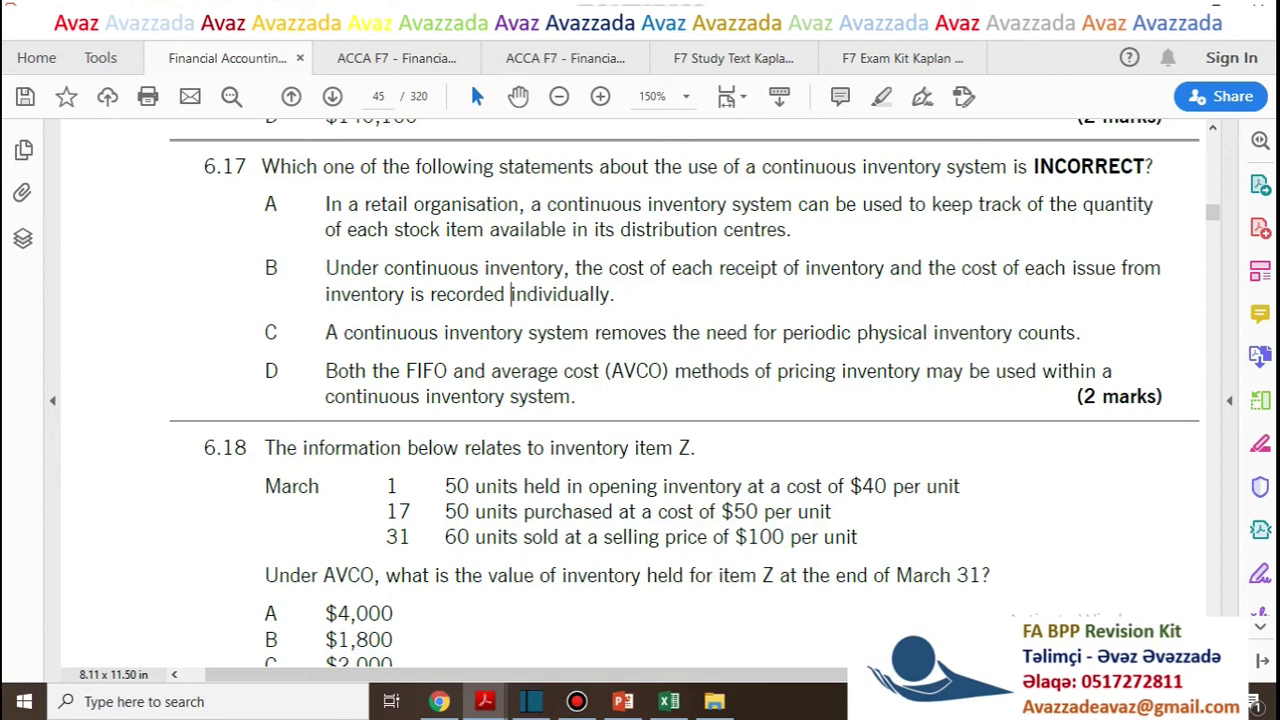
left_click_drag(429, 294, 511, 294)
left_click(511, 294)
double_click(271, 333)
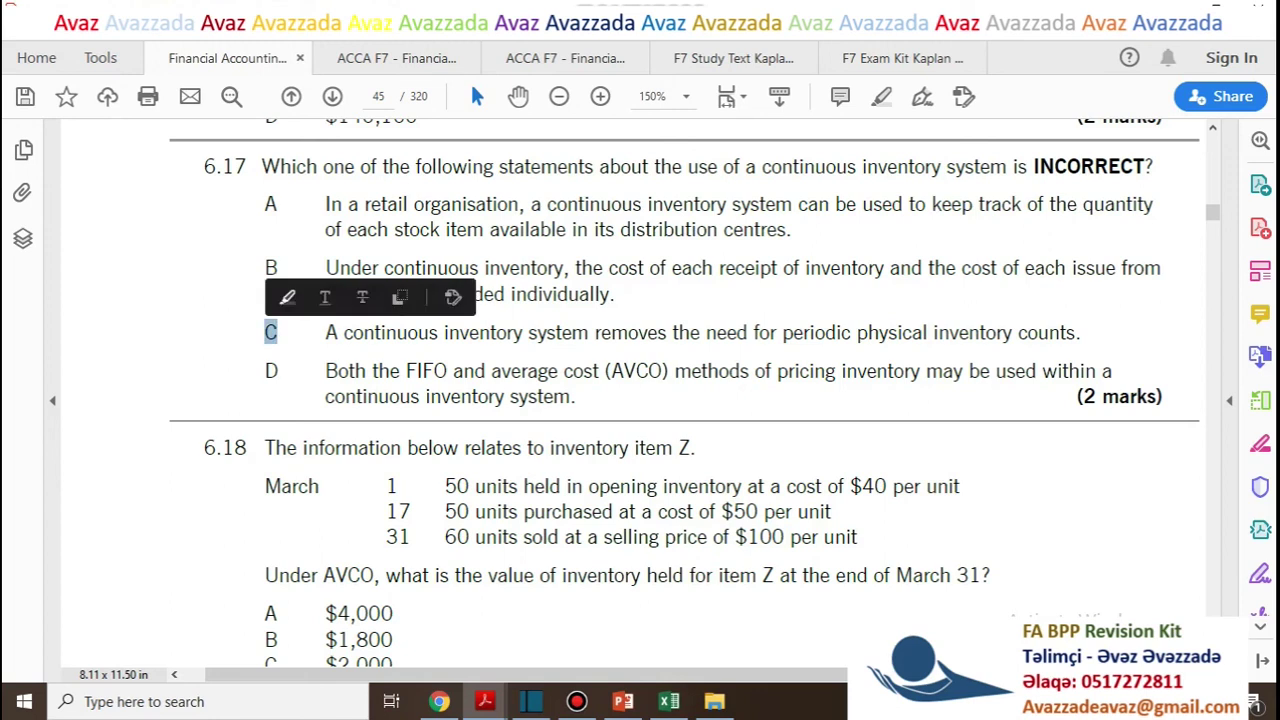
left_click(287, 297)
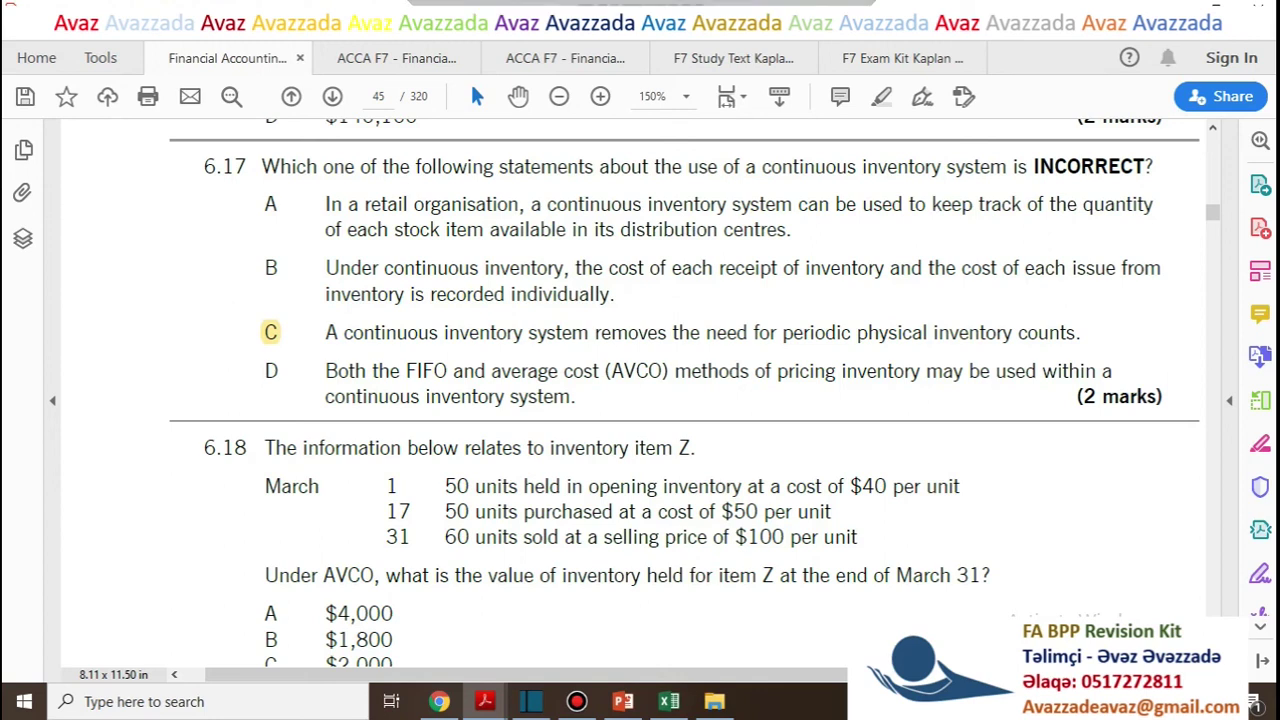
Go to question 6.18 and read it, marking the words "Under AVCO" in the requirement
scroll(684, 390, "down", 7)
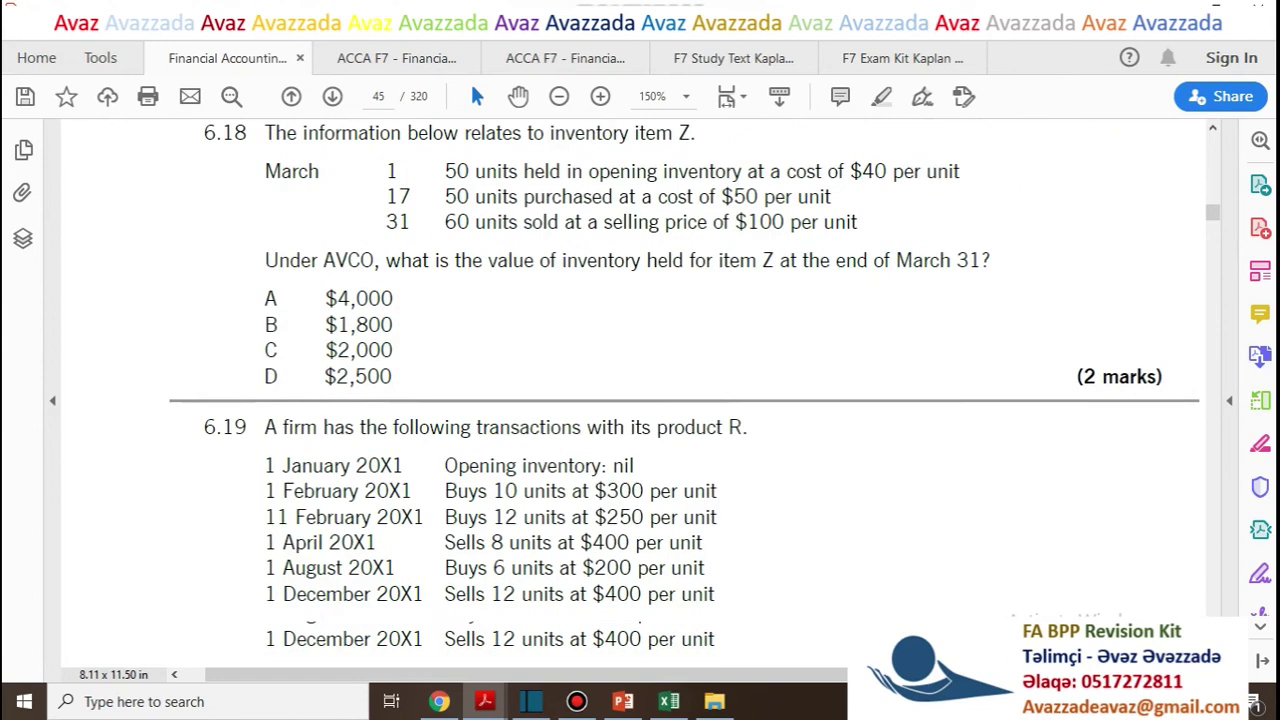
scroll(684, 390, "up", 1)
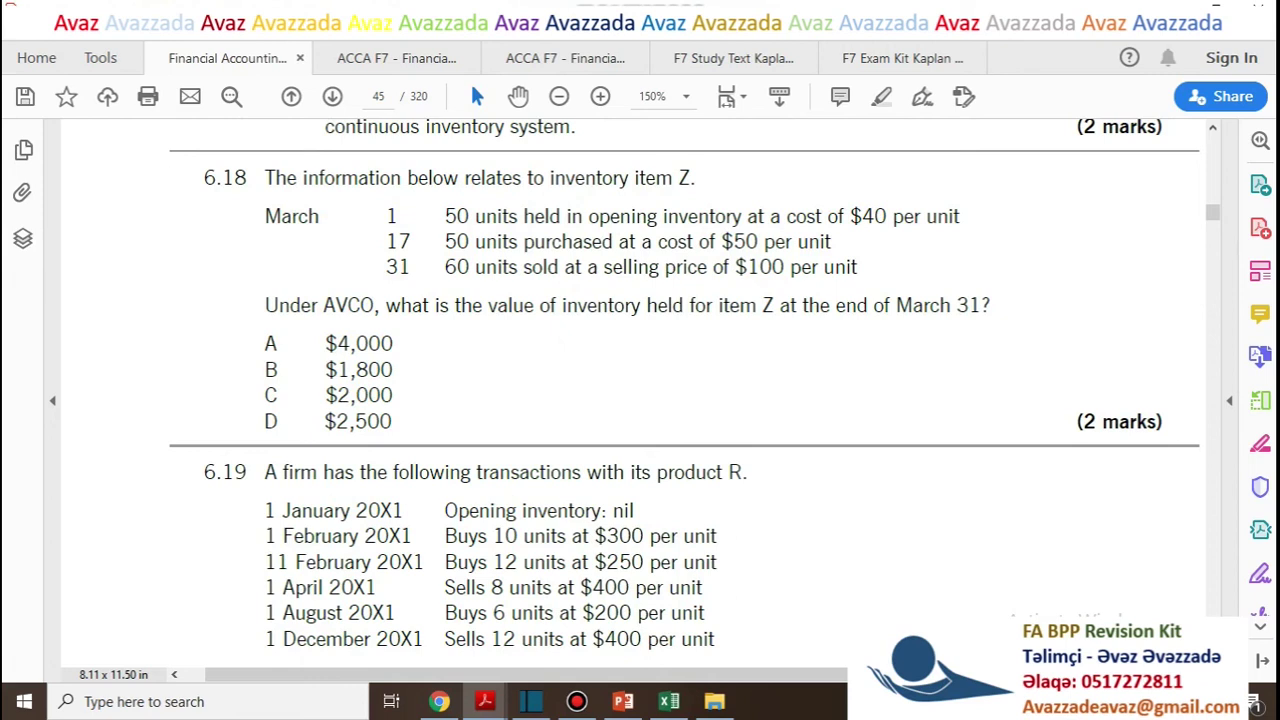
left_click_drag(264, 305, 374, 305)
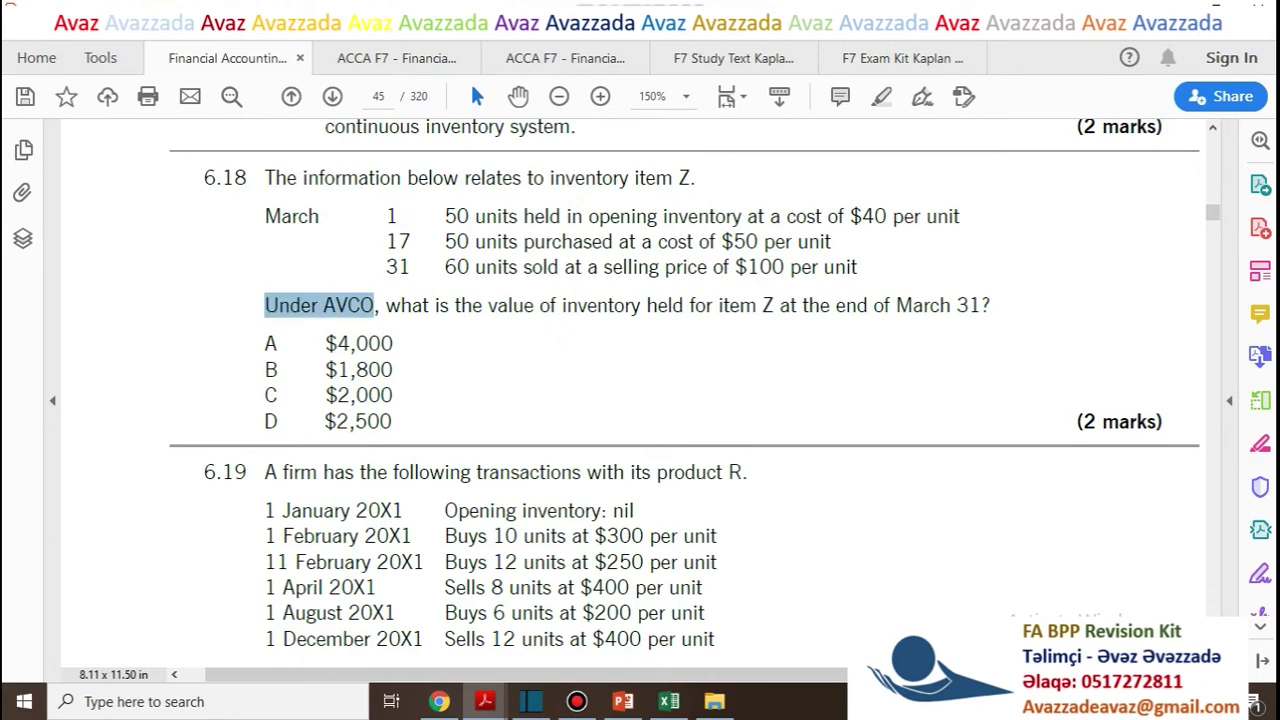
left_click(376, 306)
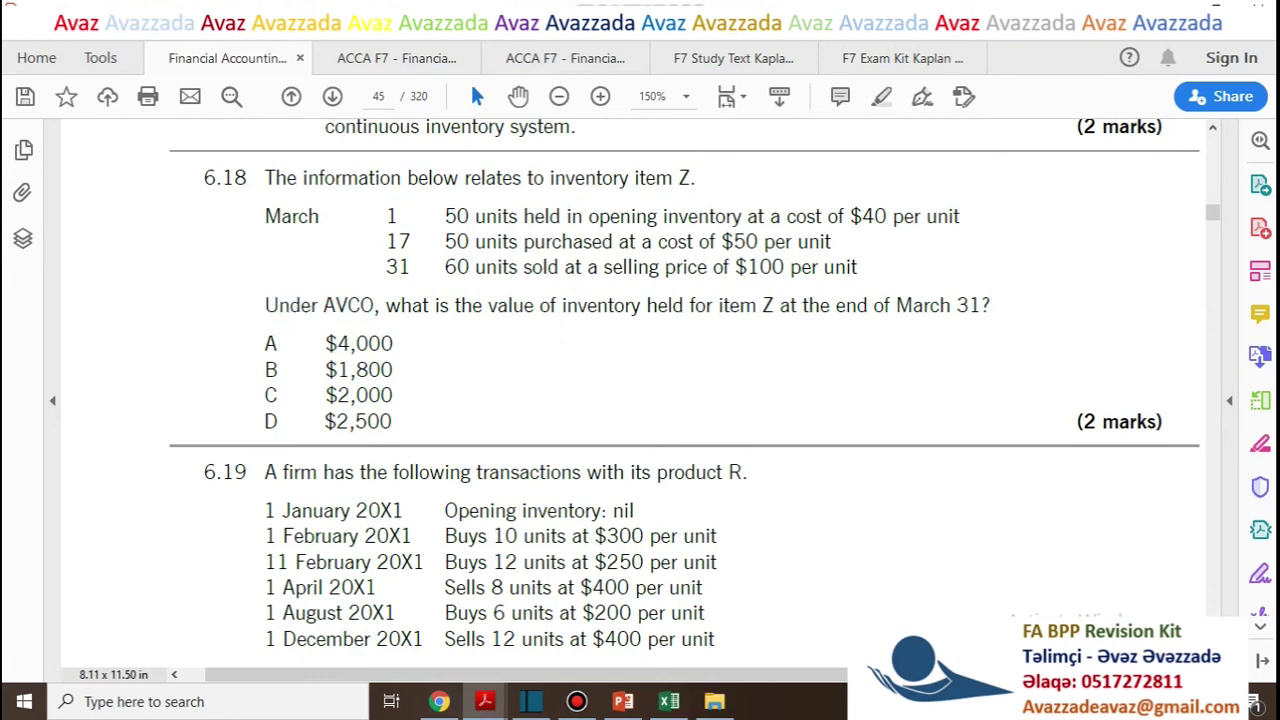
Switch to the F3 Calculating workbook in Excel, open the BPP 6.18 sheet and return to the start of its table
key("alt+Tab")
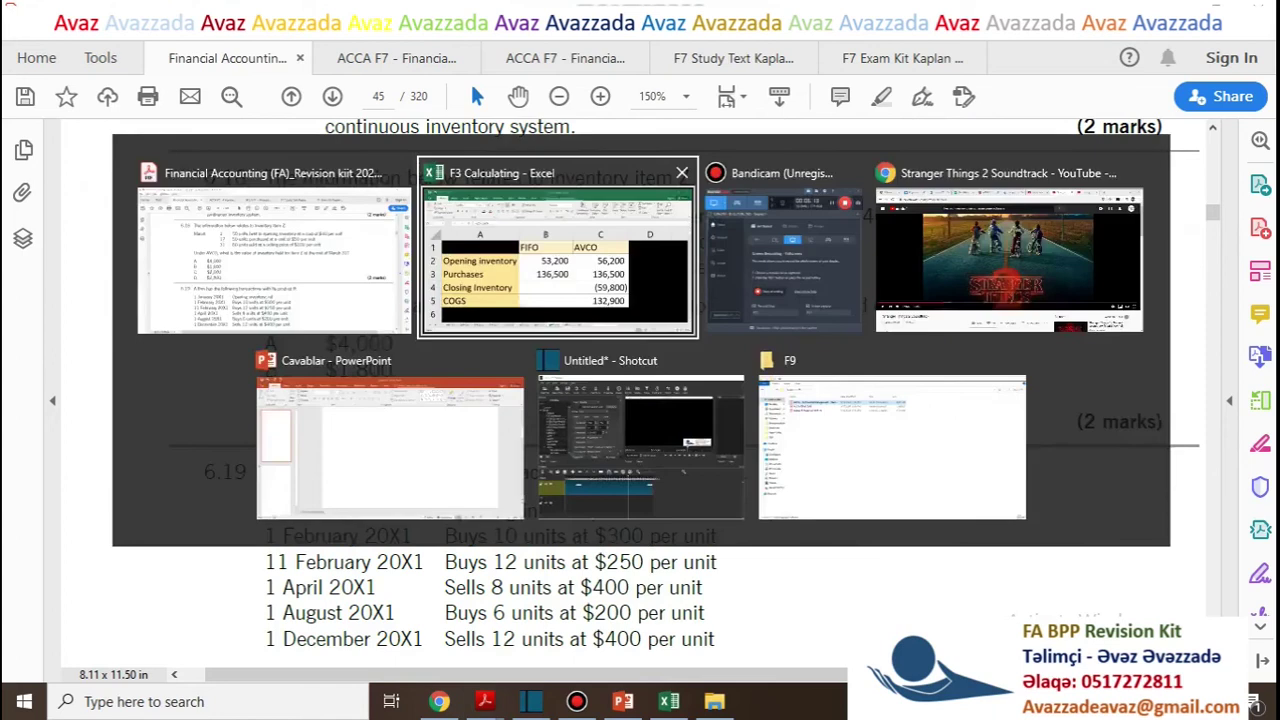
key("ctrl+Page_Down")
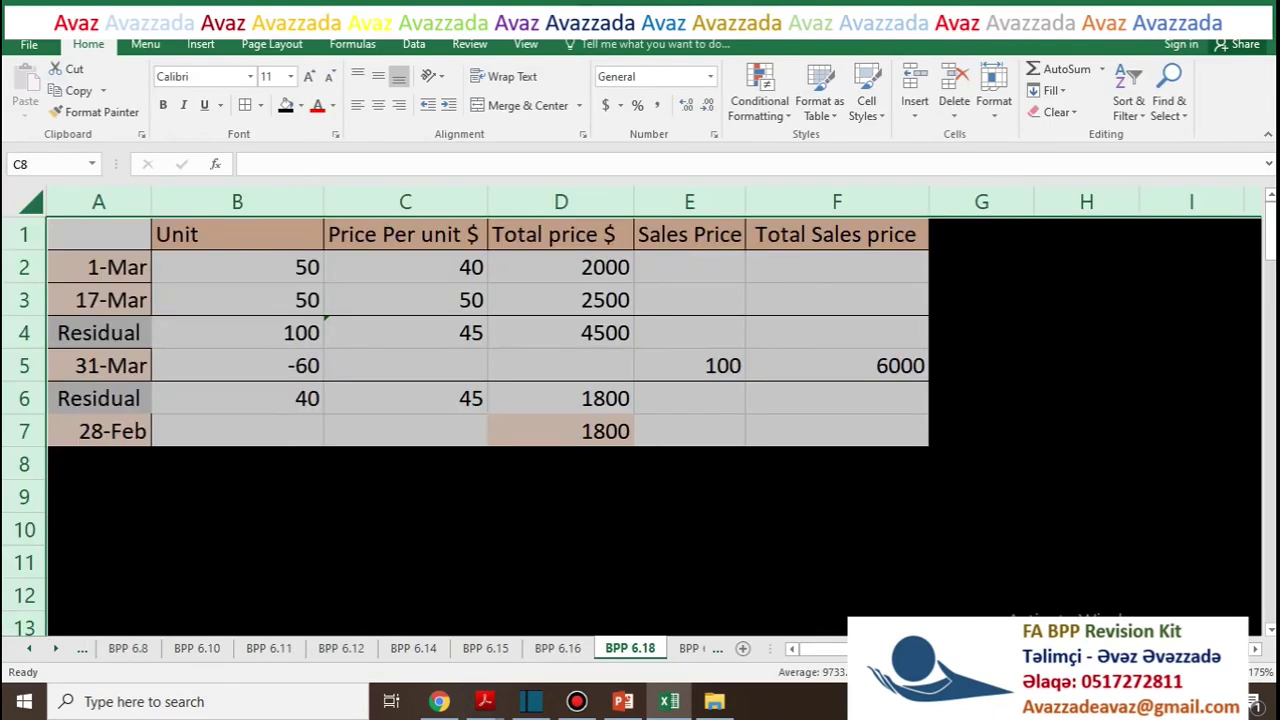
key("ctrl+Home")
key("Up")
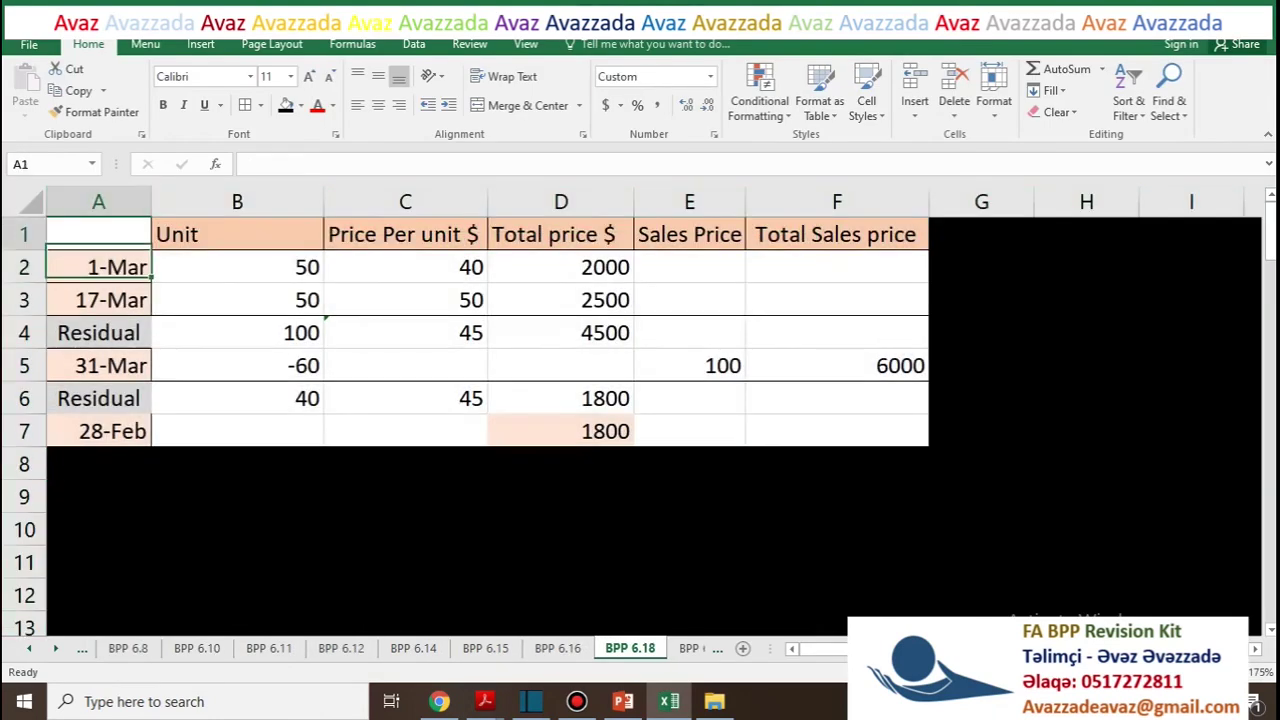
Mark the $40 opening inventory cost of question 6.18 in the PDF and compare it with the 1-Mar row, A2 to D2, in Excel
key("alt+Tab")
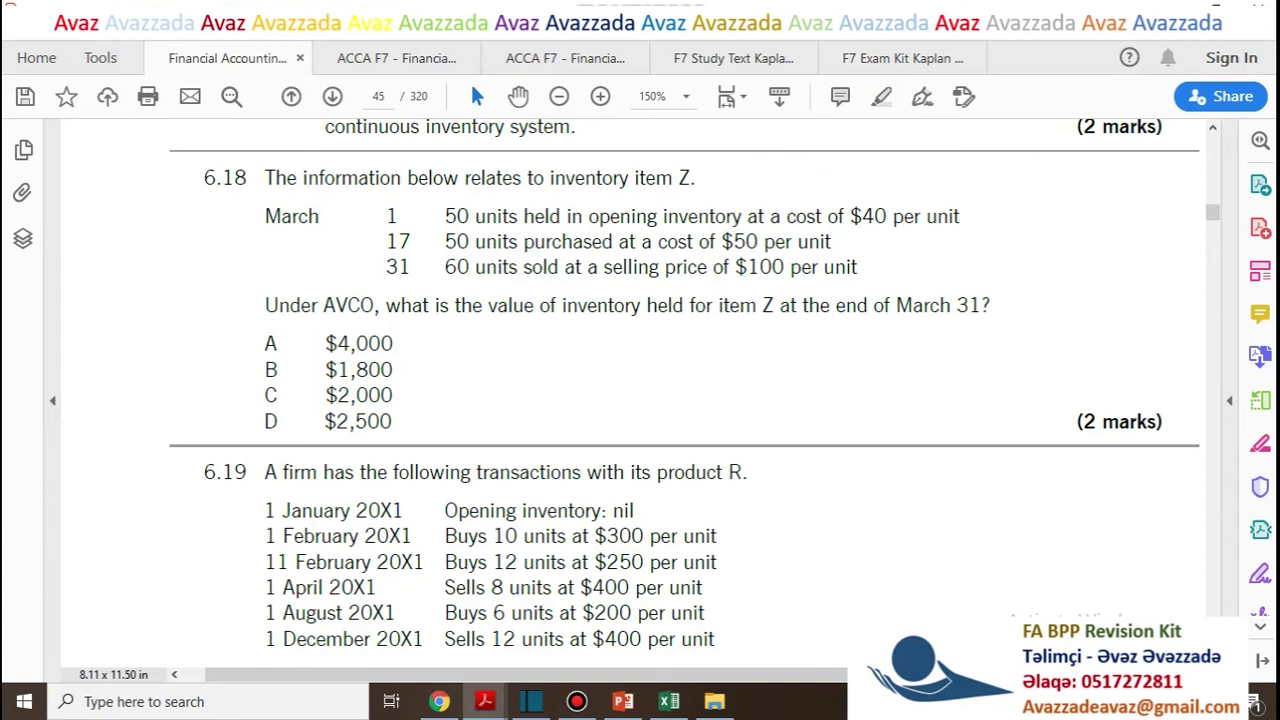
left_click_drag(850, 216, 887, 216)
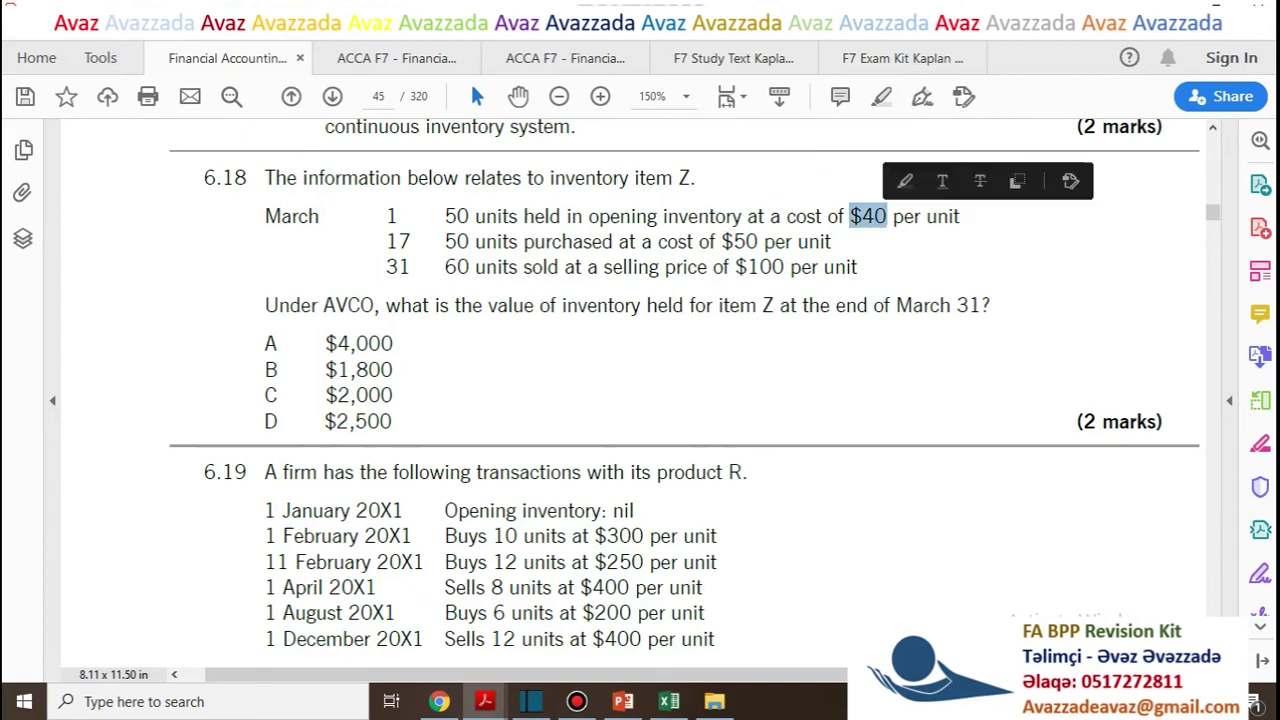
left_click(887, 216)
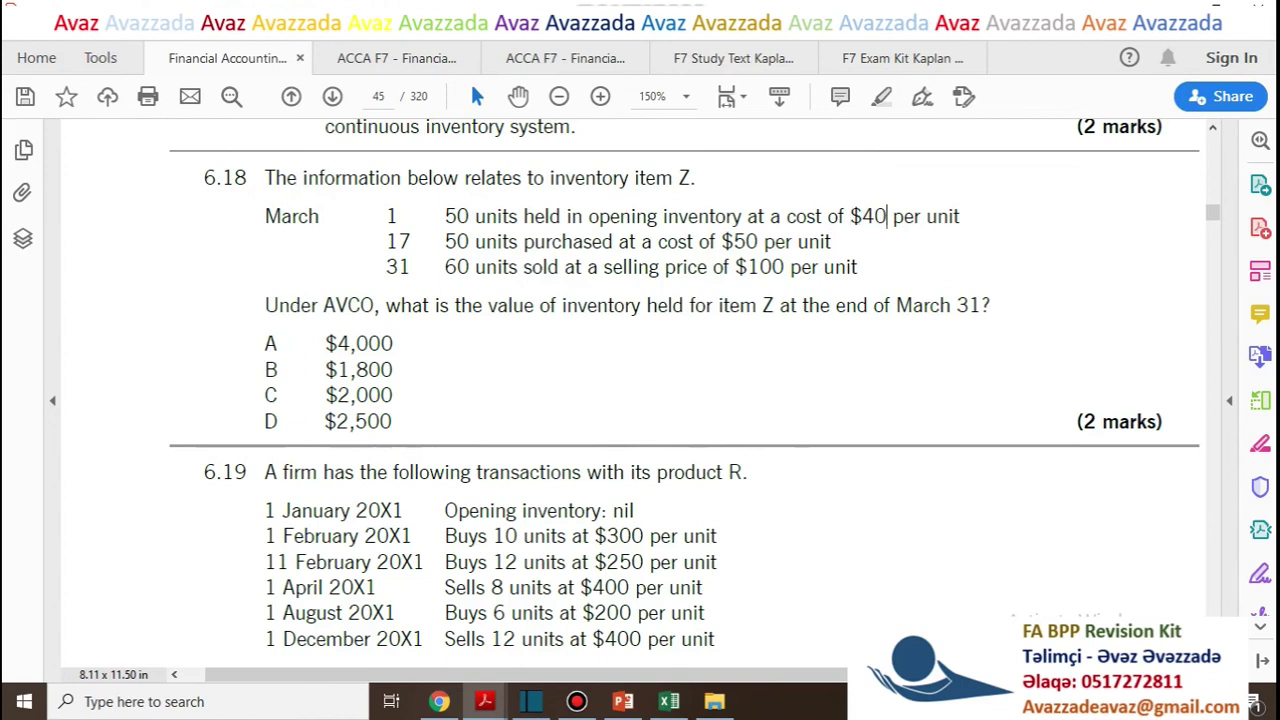
key("alt+Tab")
left_click(237, 267)
left_click(99, 267)
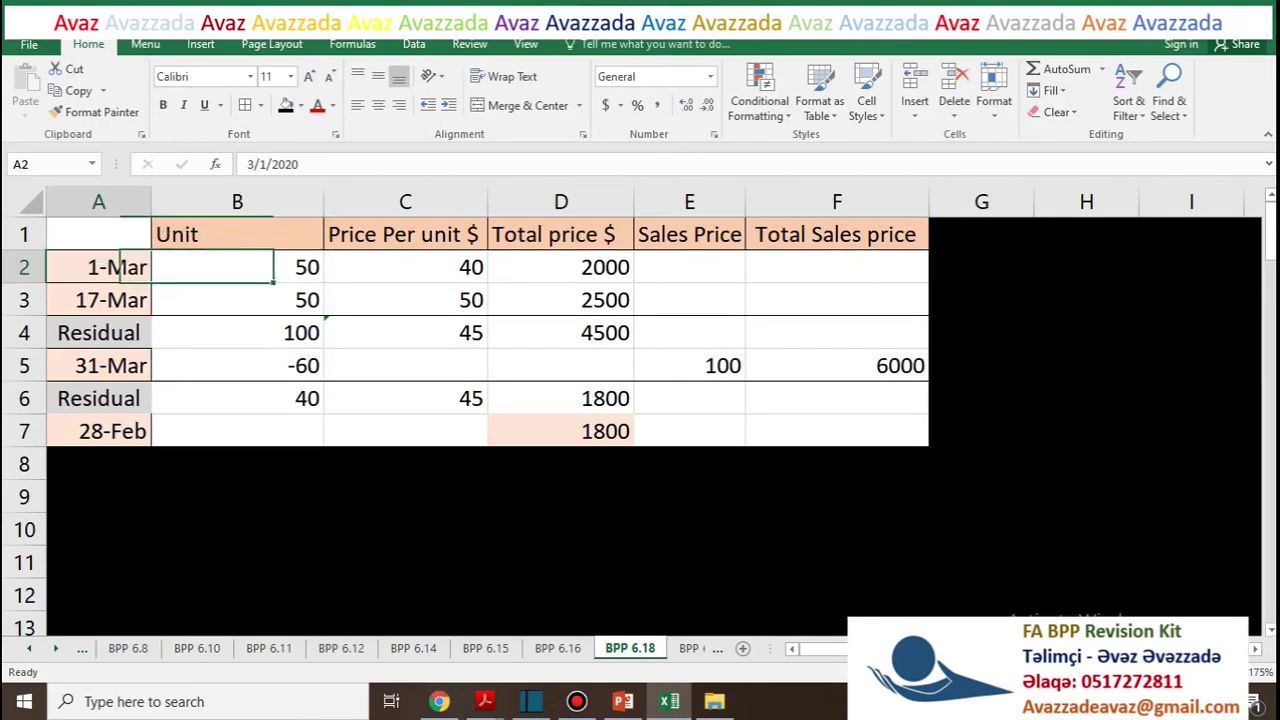
left_click(237, 267)
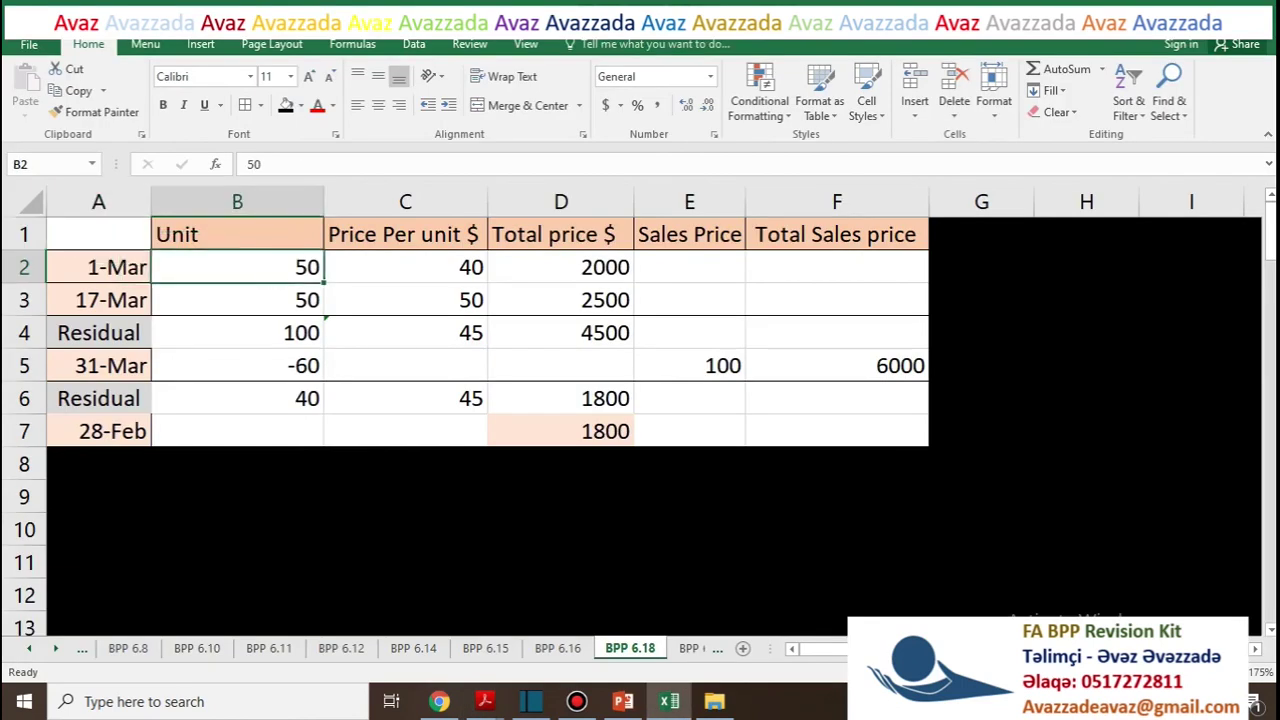
left_click(405, 267)
left_click(560, 267)
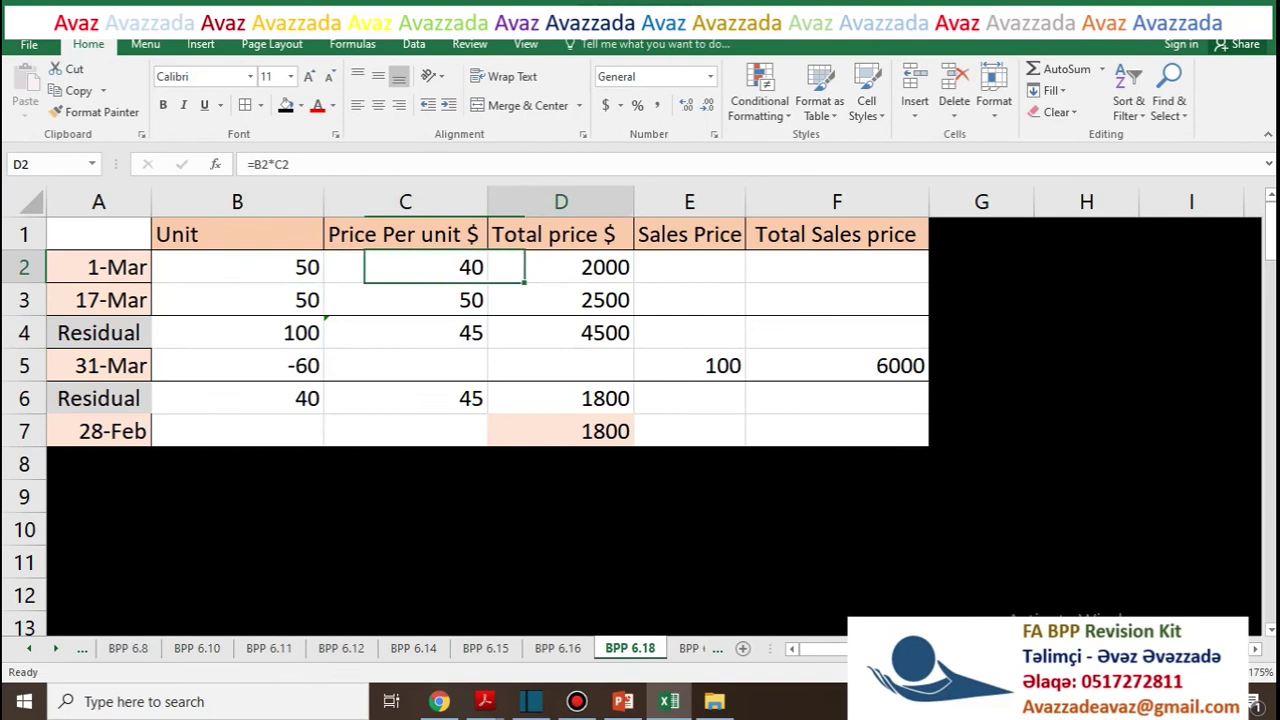
Mark the 50 units and $50 cost of the 17 March purchase in the PDF and compare them with B3 and C3 in Excel
key("alt+Tab")
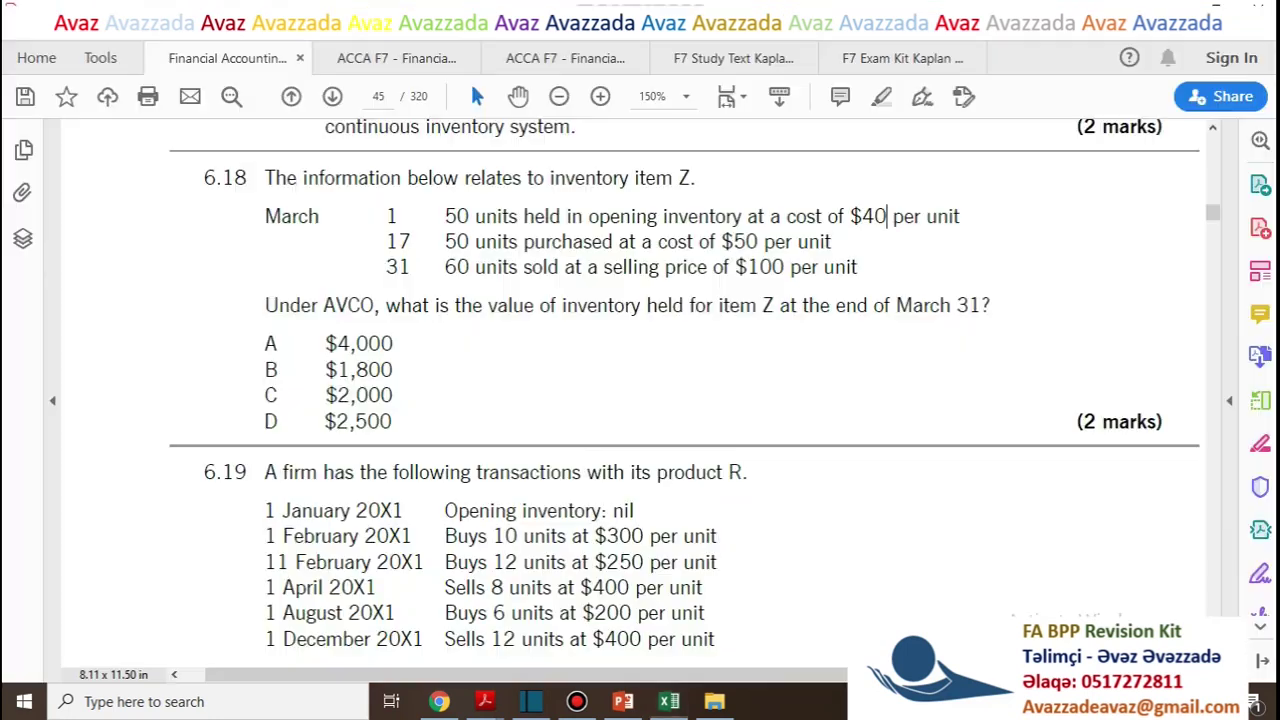
double_click(446, 241)
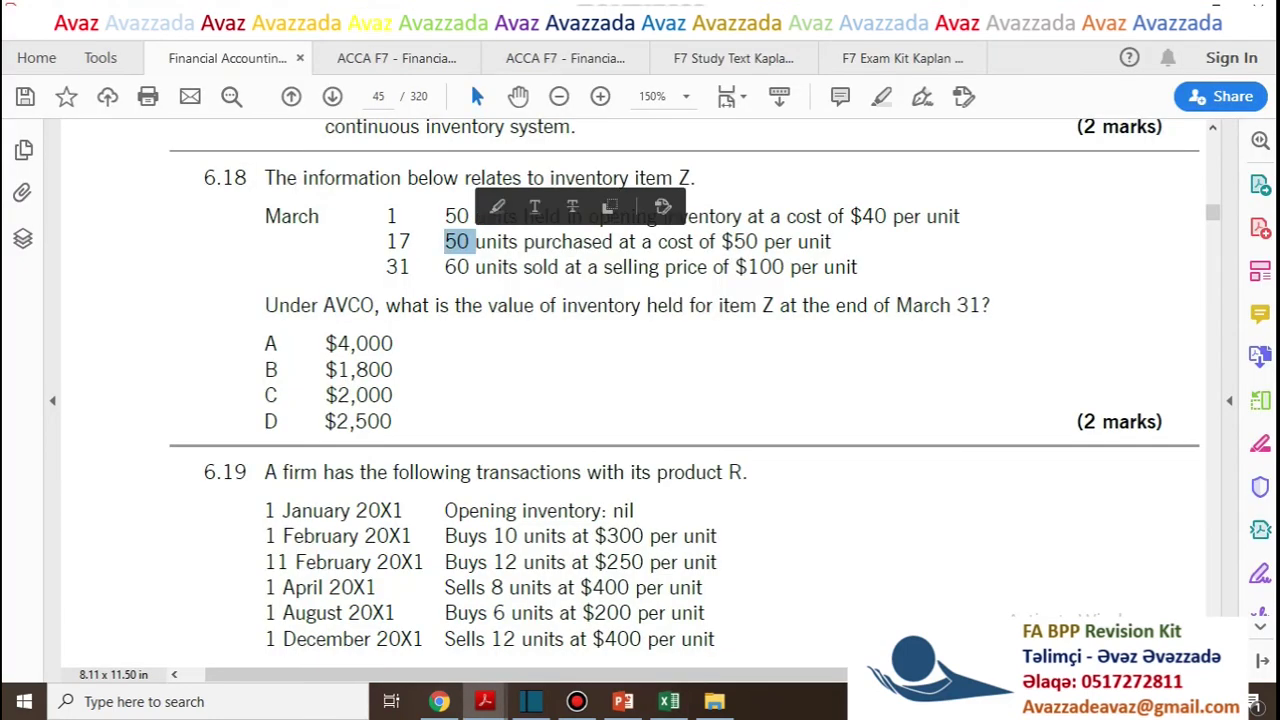
left_click_drag(721, 241, 758, 241)
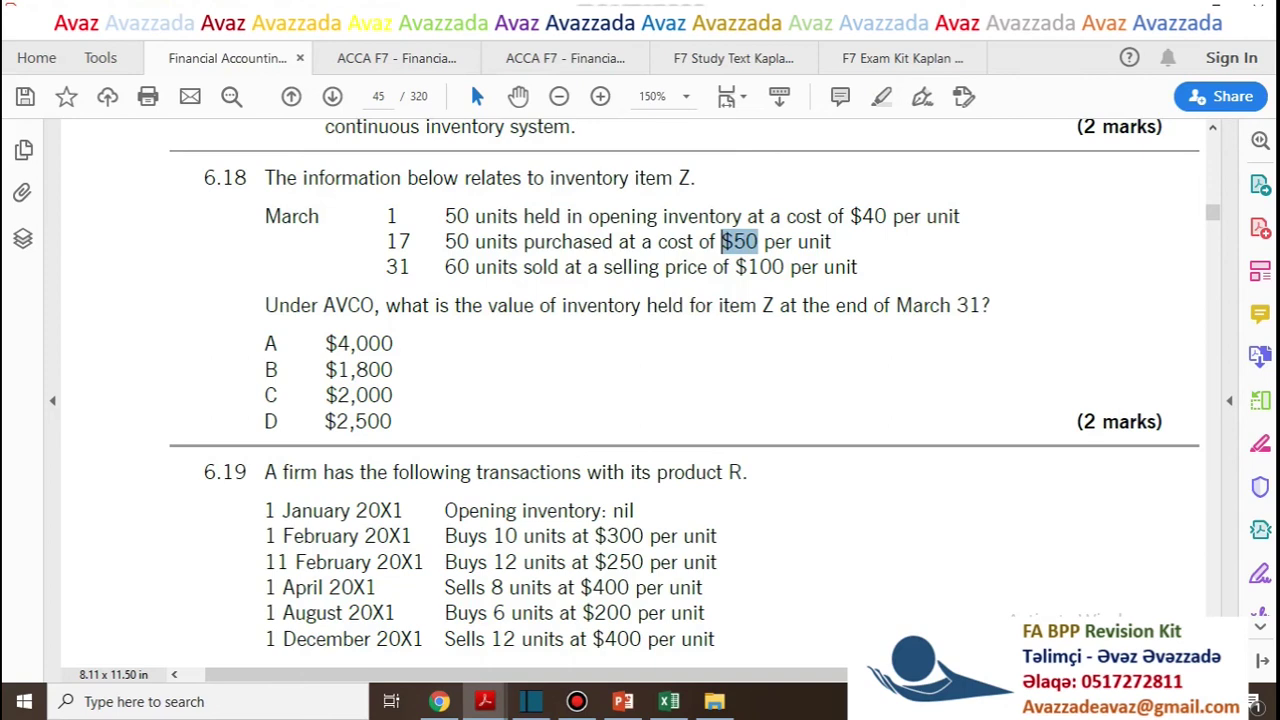
key("alt+Tab")
left_click(237, 300)
left_click(405, 300)
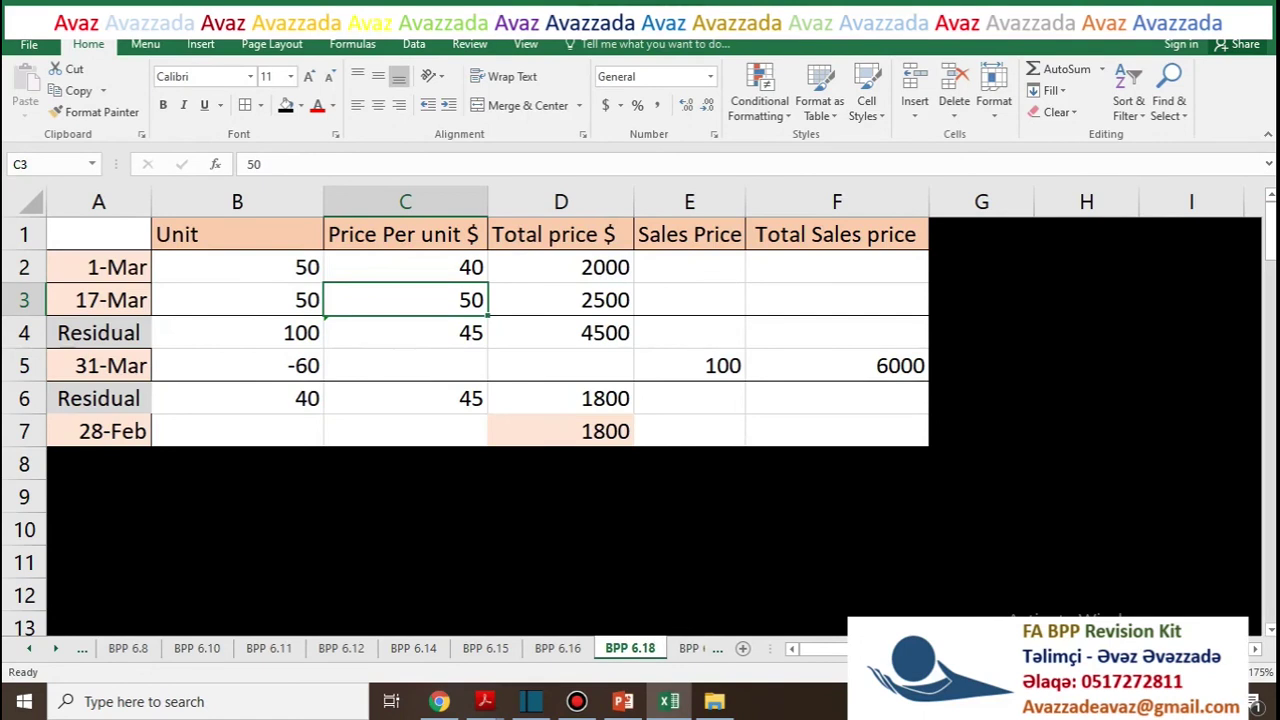
Review the units in B2 and B3 together with the total price formulas in D2 and D3
left_click(237, 267)
left_click(237, 300)
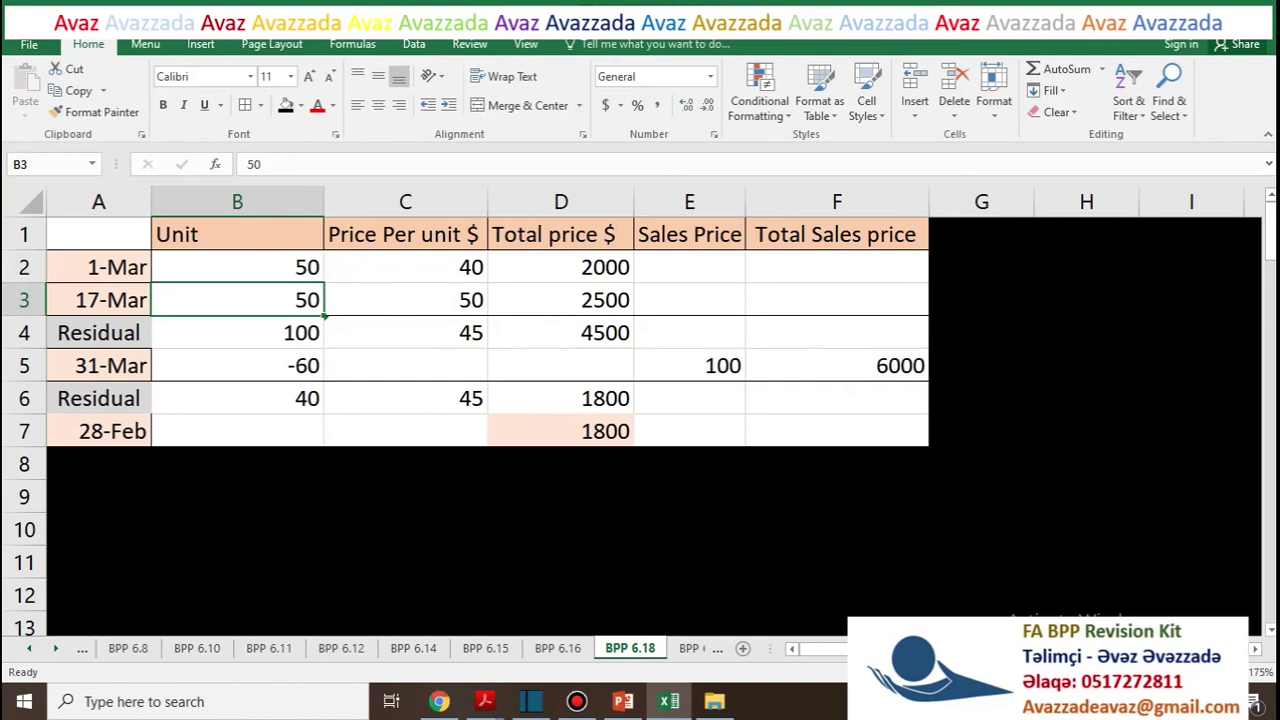
left_click(237, 267)
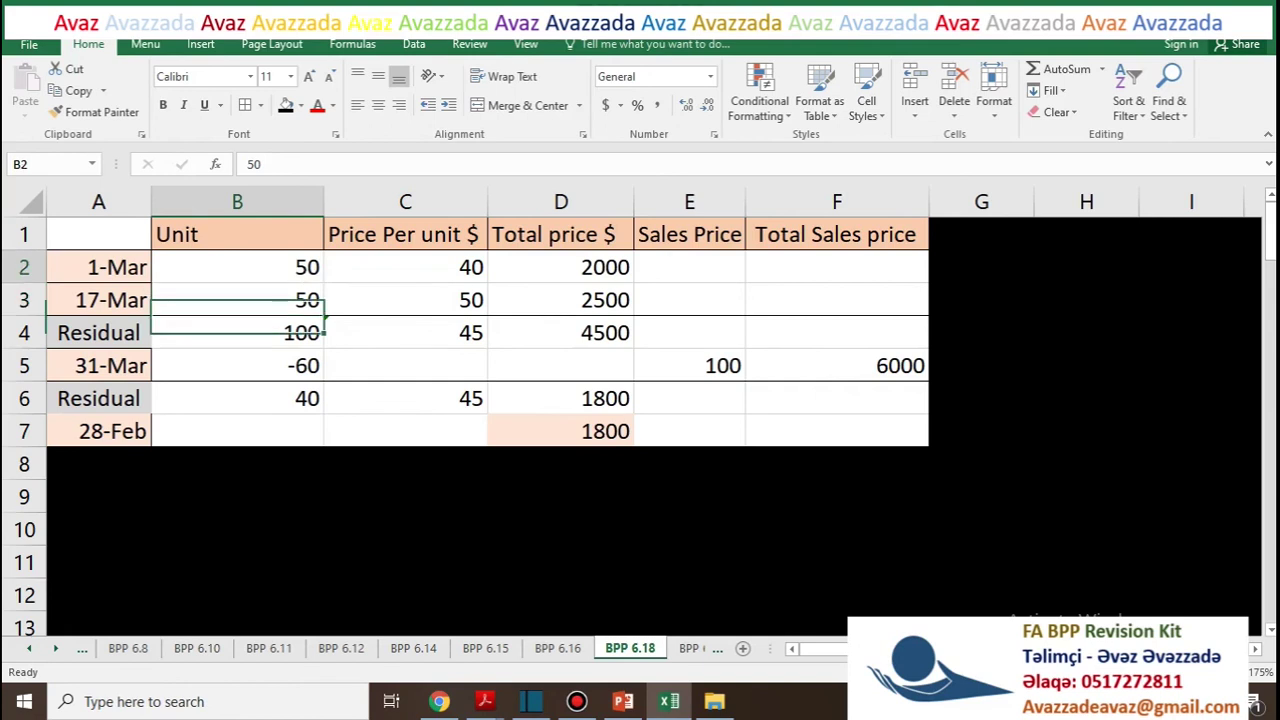
left_click(561, 267)
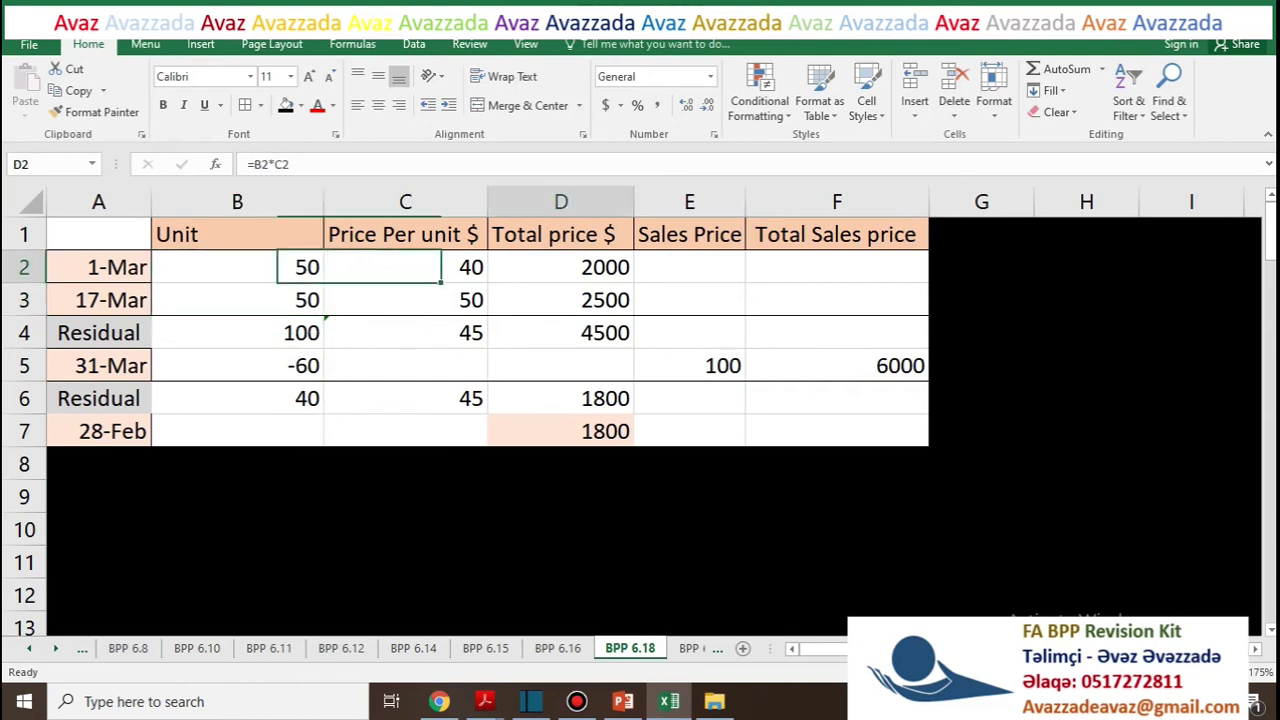
left_click(237, 300)
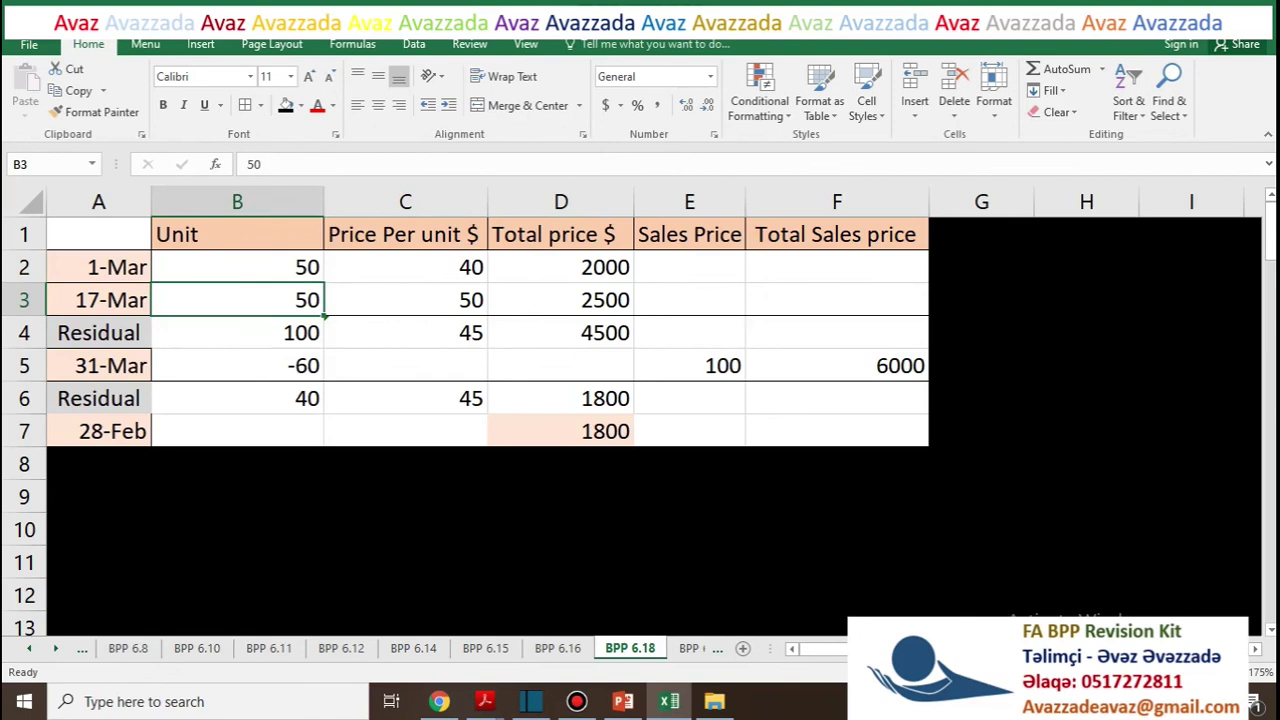
left_click(561, 300)
left_click(561, 267)
left_click(561, 300)
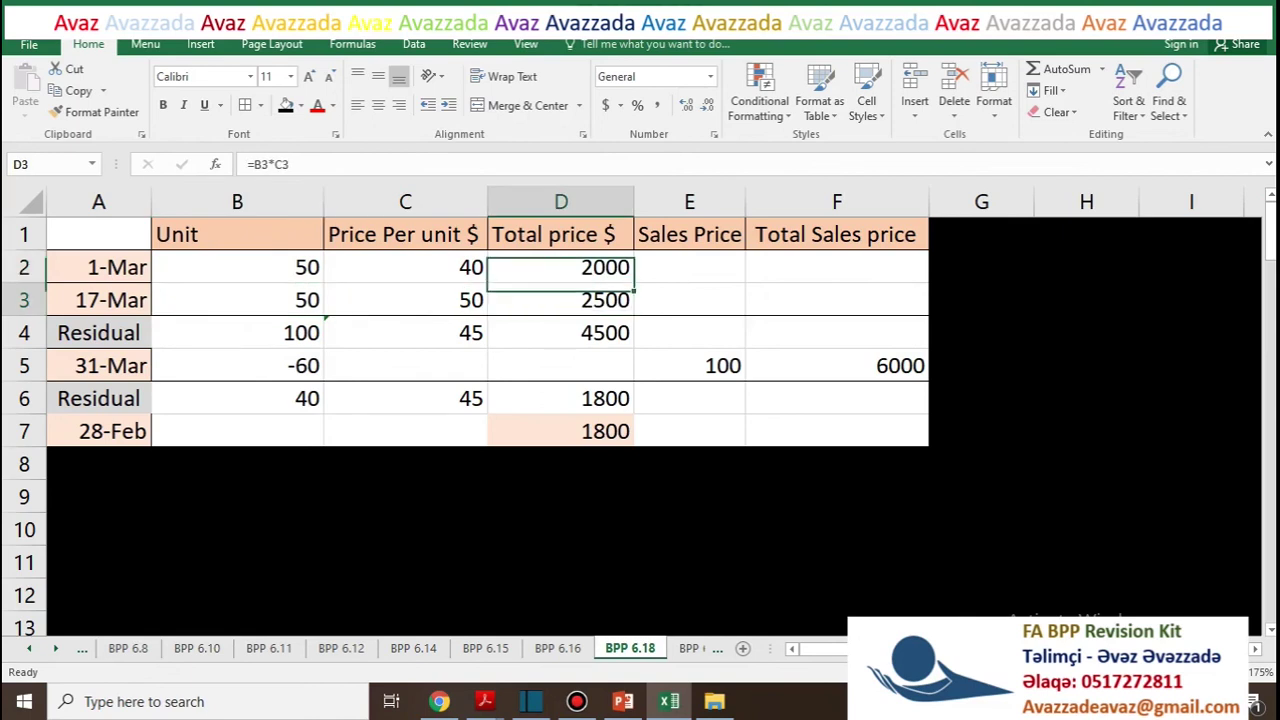
Examine the first Residual row's totals in D4 and B4 and the average unit price formula =D4/B4 in C4
left_click(561, 333)
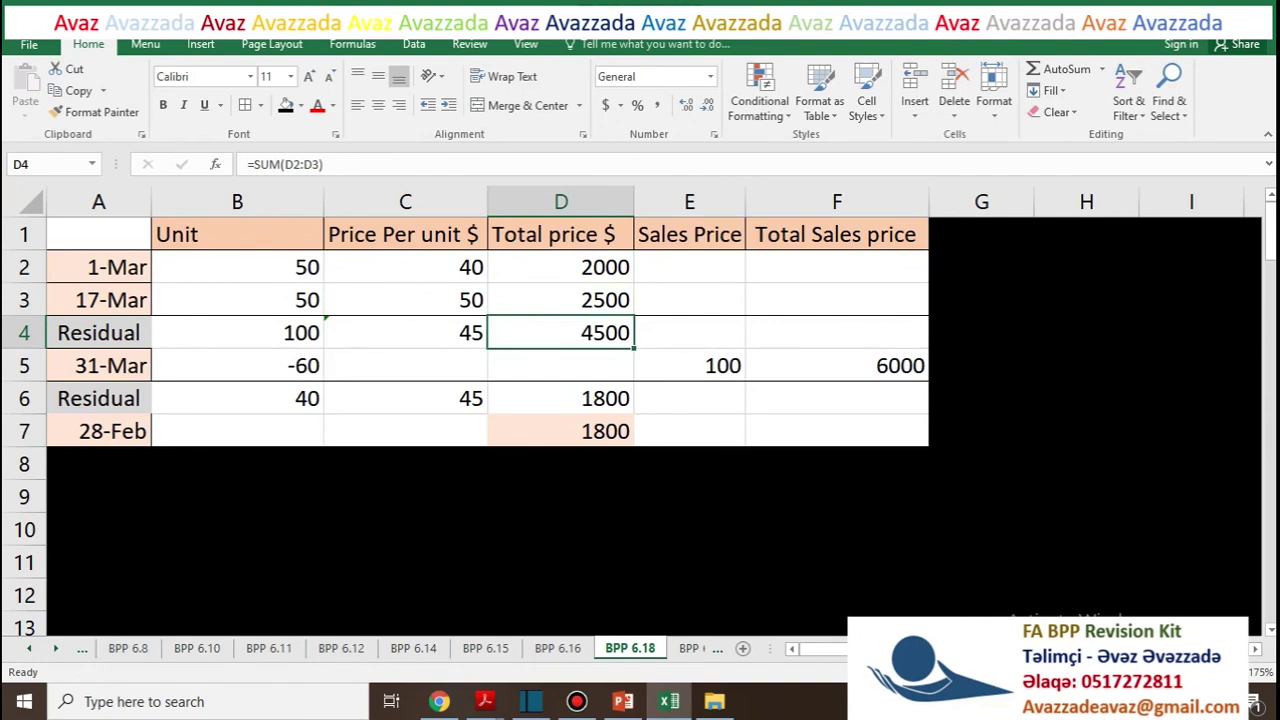
left_click(237, 333)
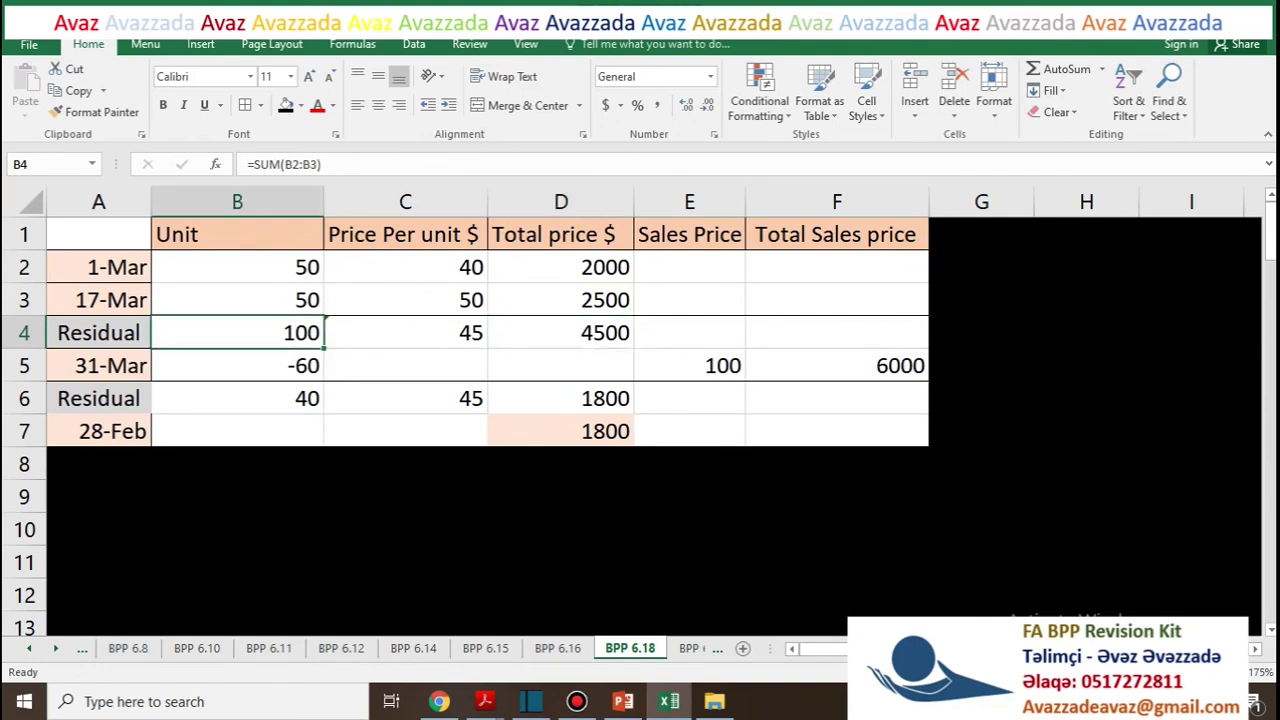
key("Right")
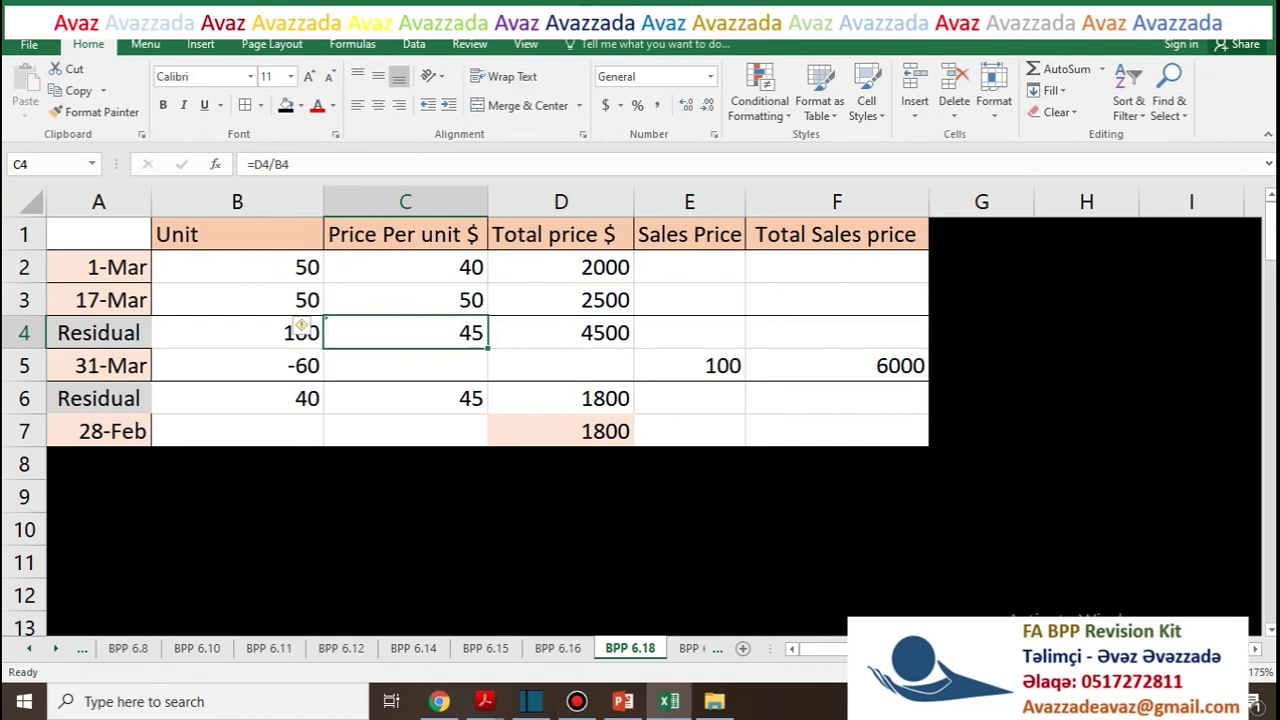
key("F2")
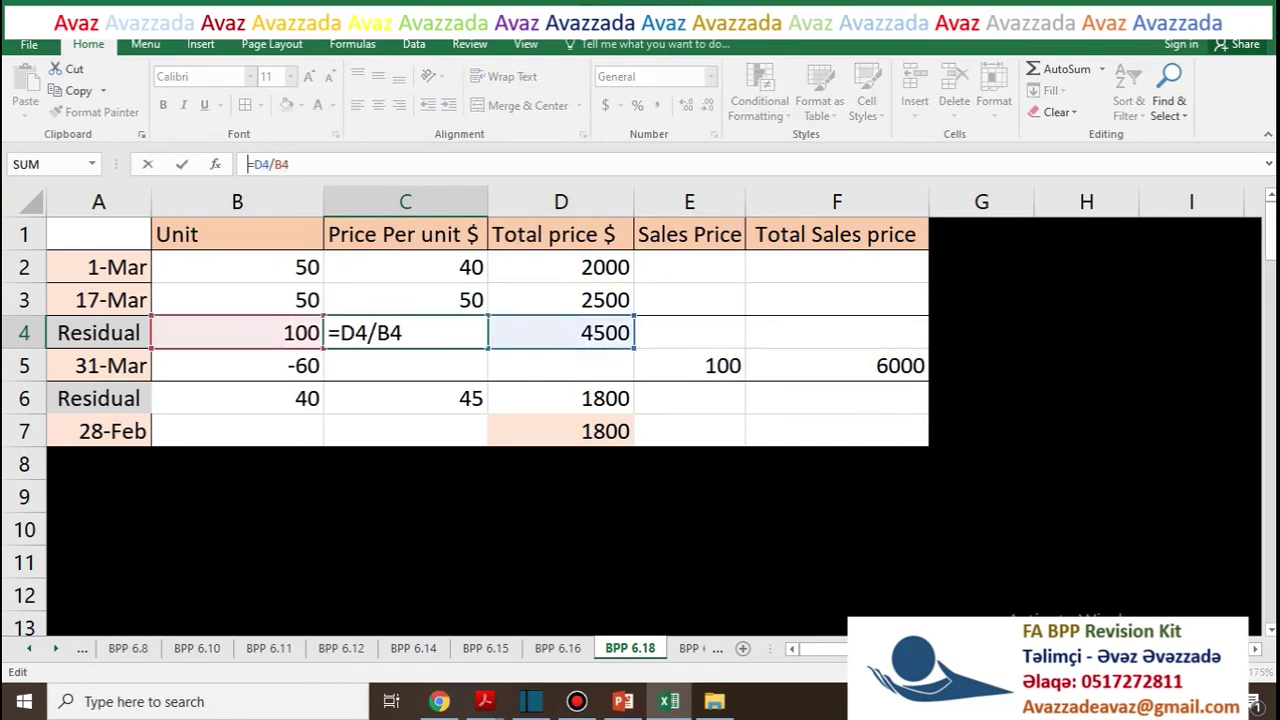
key("ctrl+Return")
left_click(560, 333)
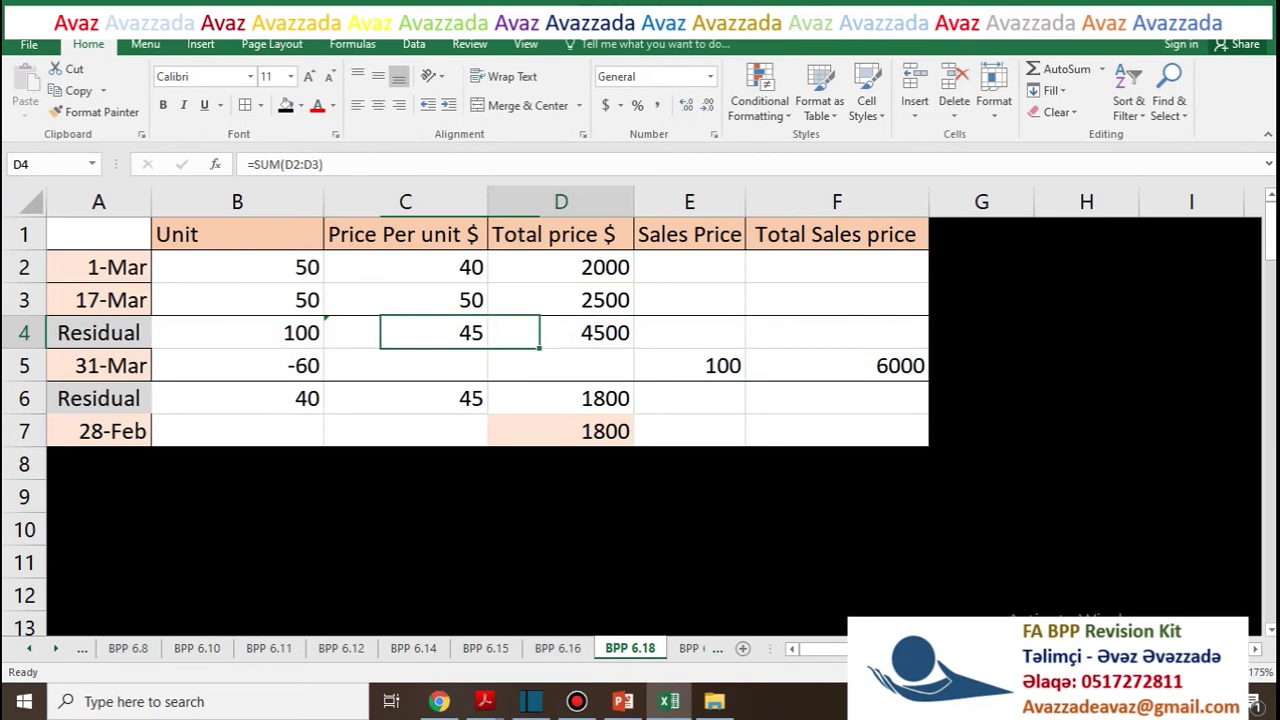
left_click(237, 333)
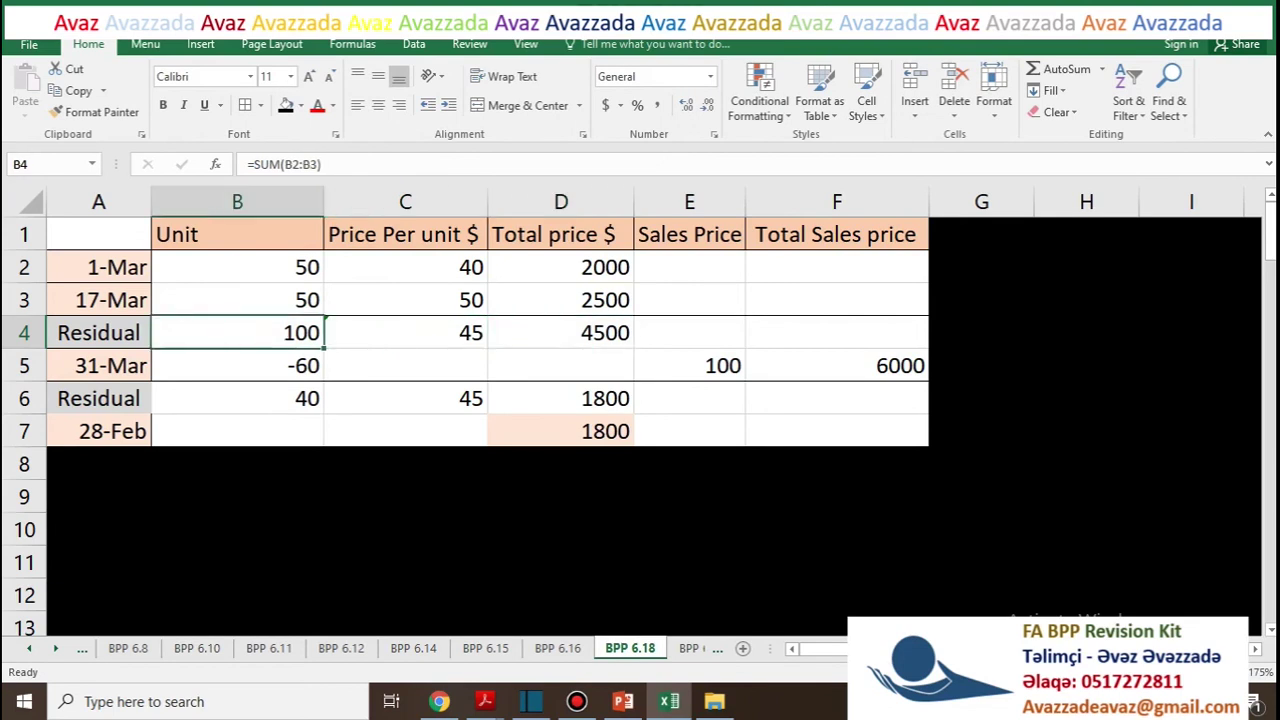
key("Right")
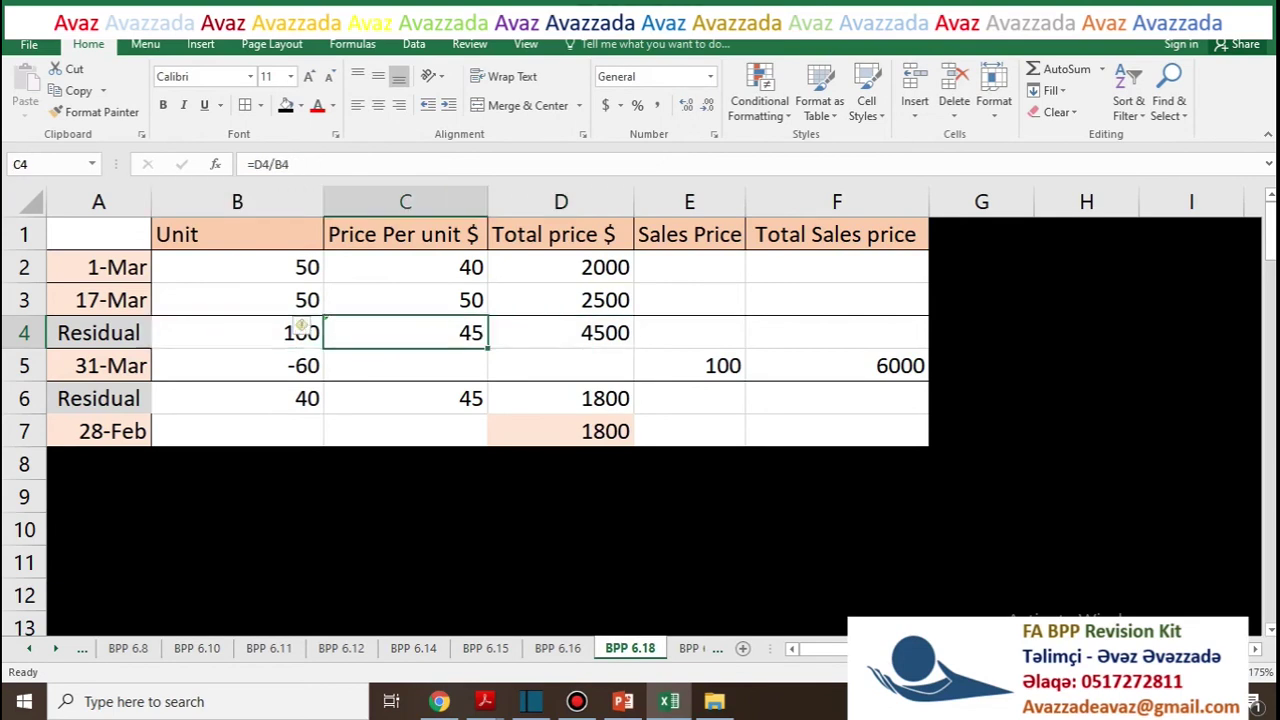
Mark the 31 March sale date in the PDF, and trace the residual units in Excel from B4 through B5 to B6
key("alt+Tab")
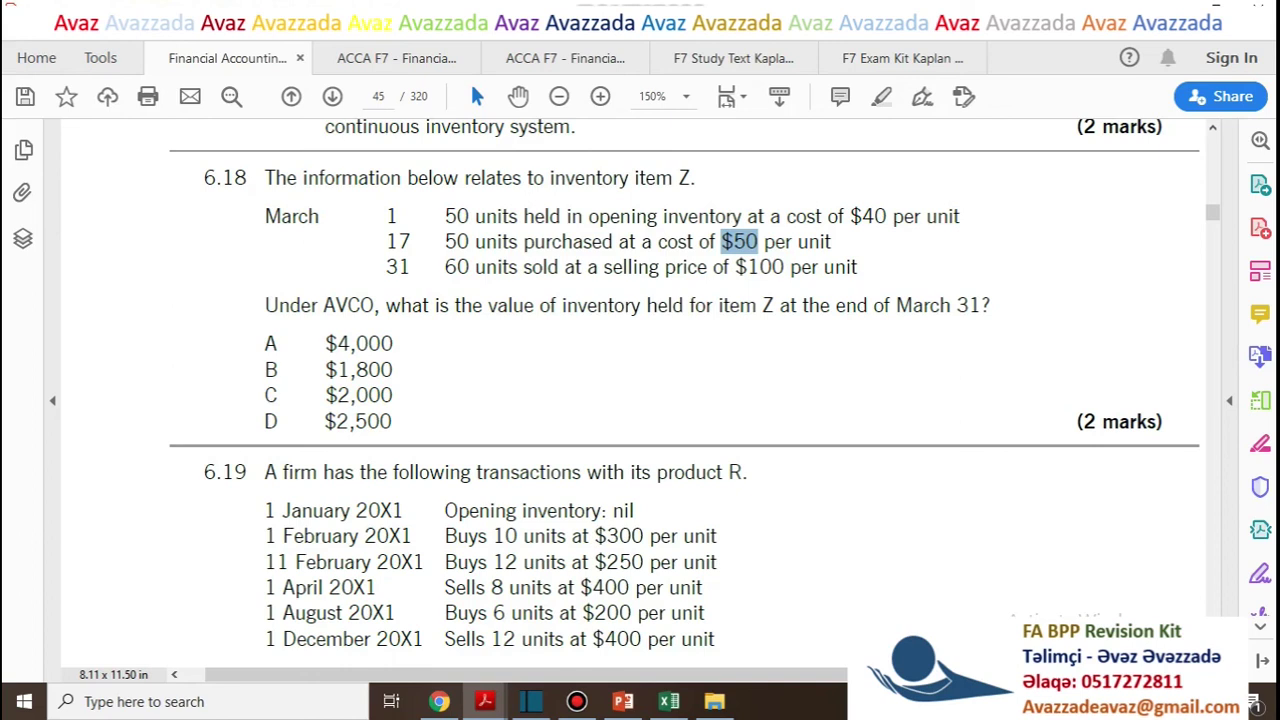
double_click(398, 267)
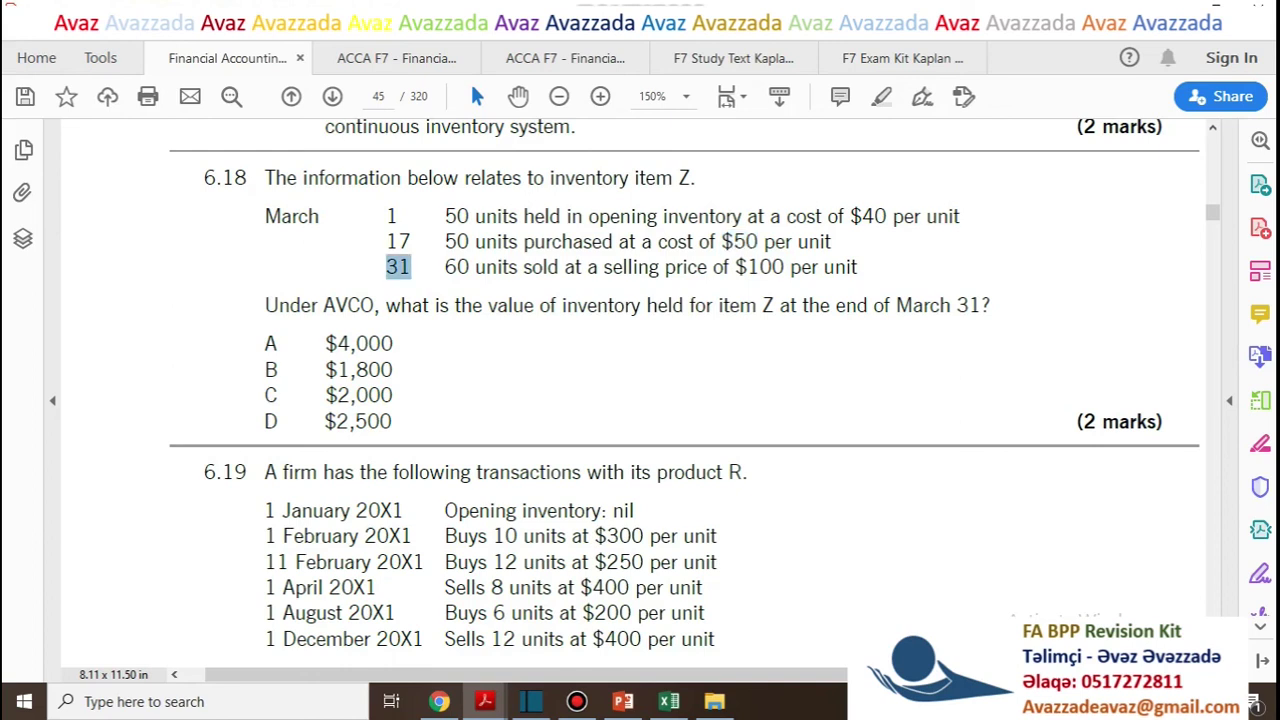
key("alt+Tab")
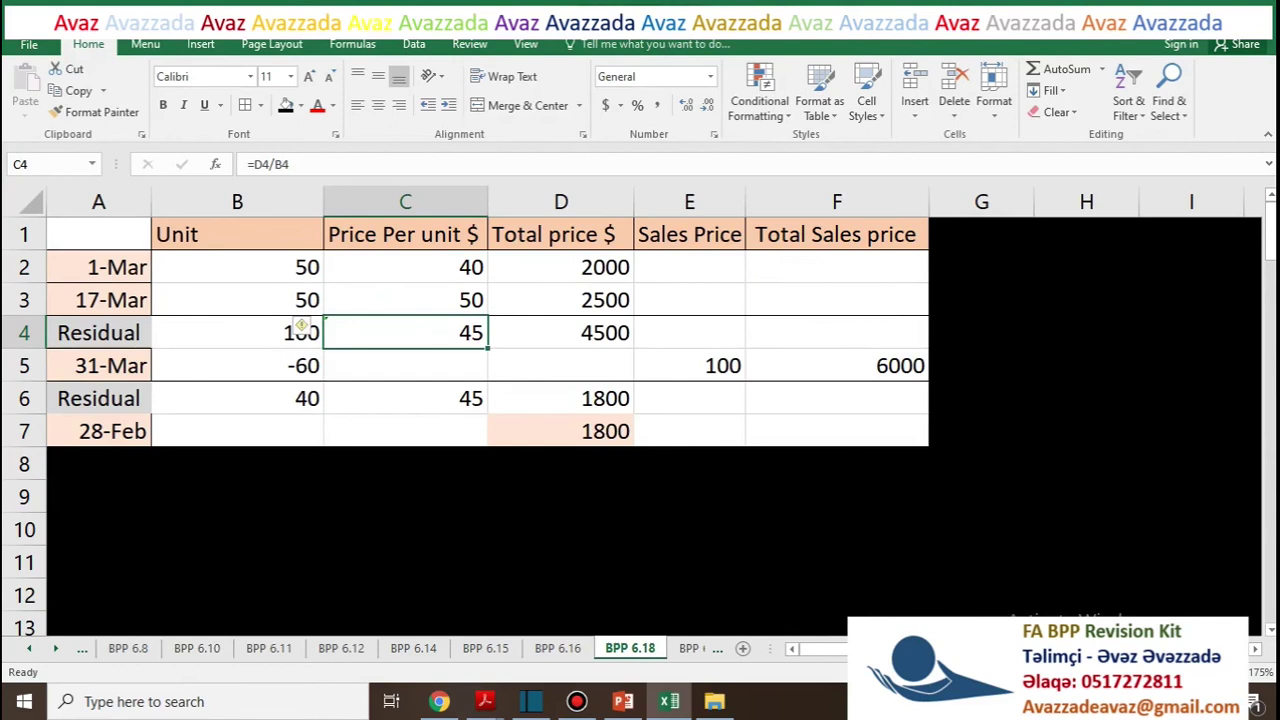
key("Down")
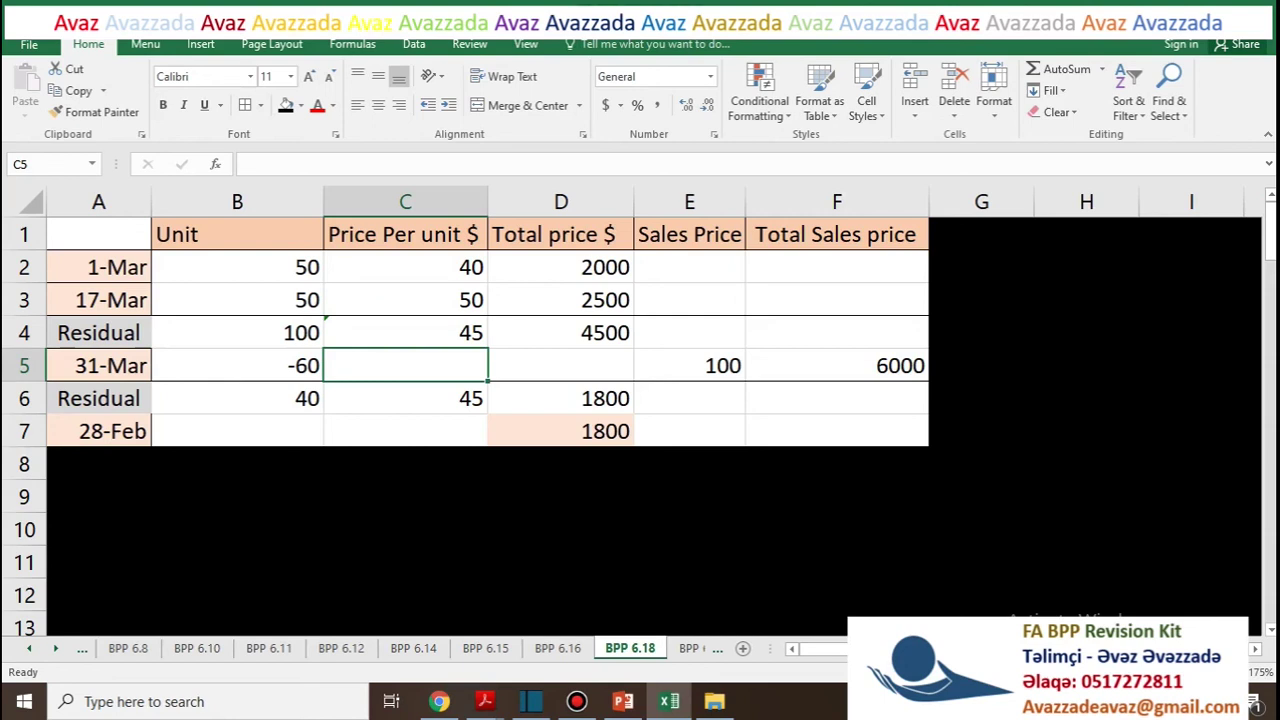
left_click(237, 333)
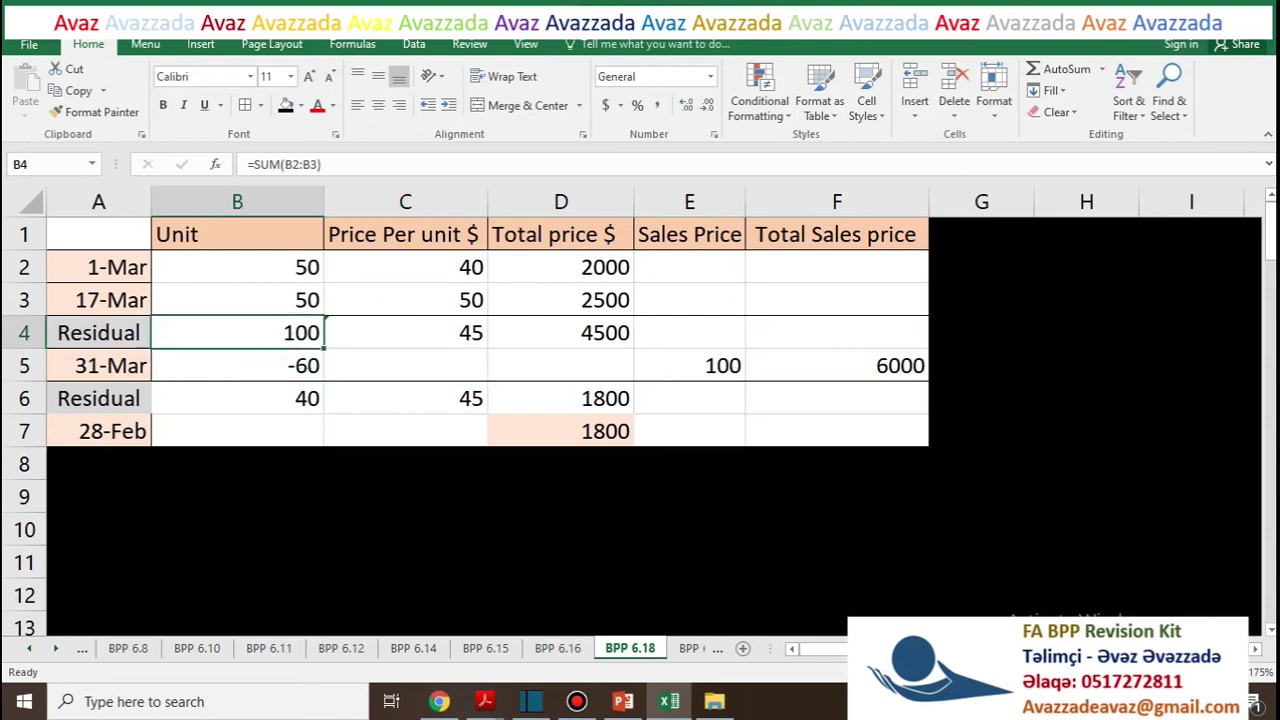
left_click(405, 333)
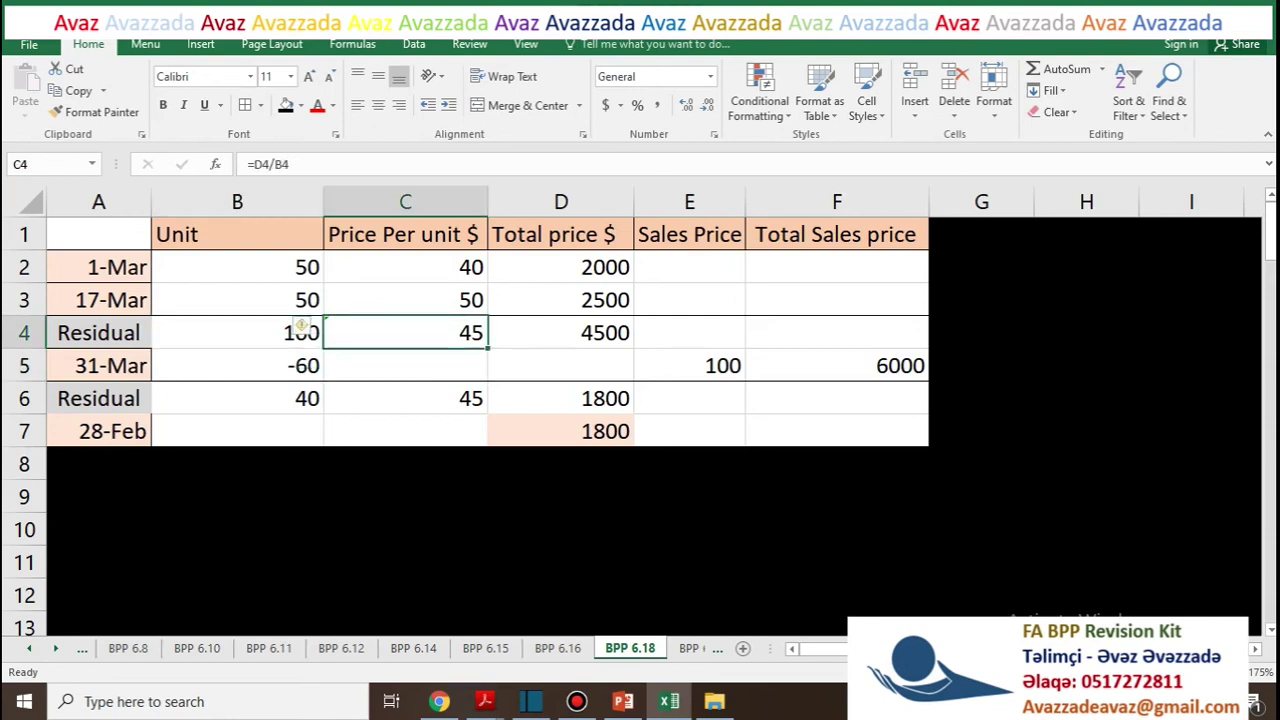
left_click(237, 366)
left_click(237, 398)
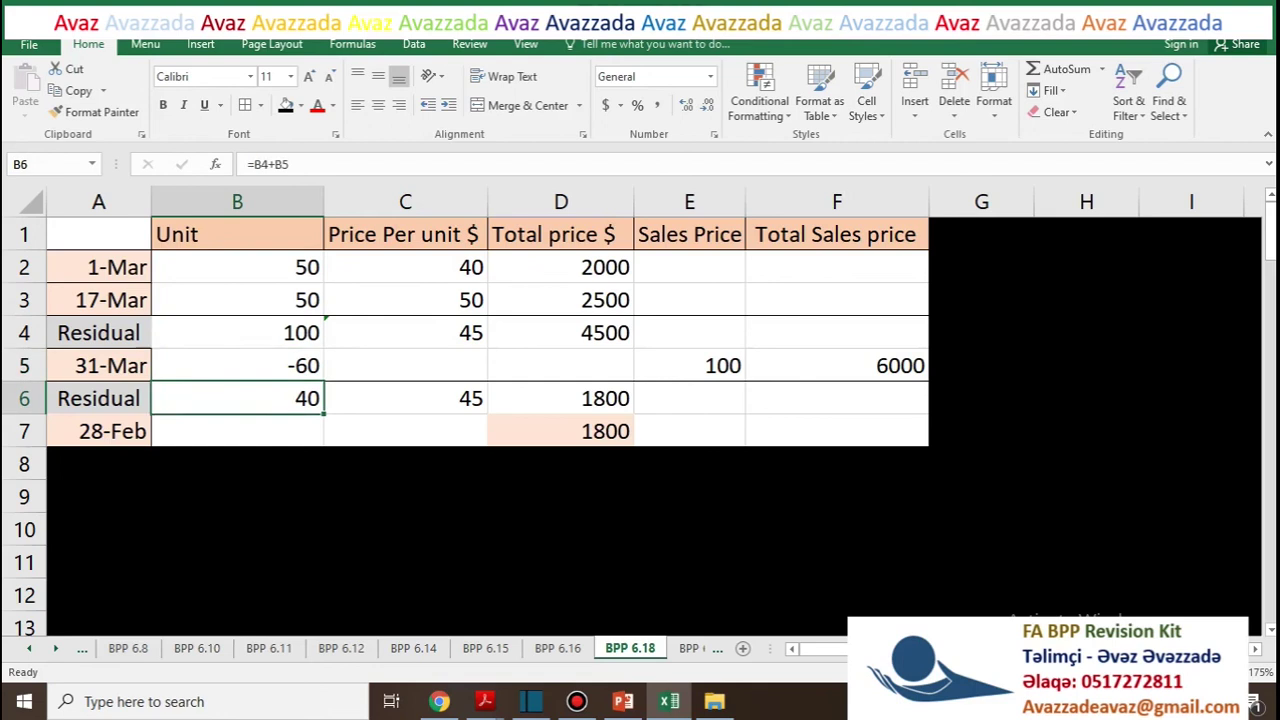
Review the closing inventory valuation from B6 and C6 to the totals in D6 and D7, and check the date in A7
left_click(405, 398)
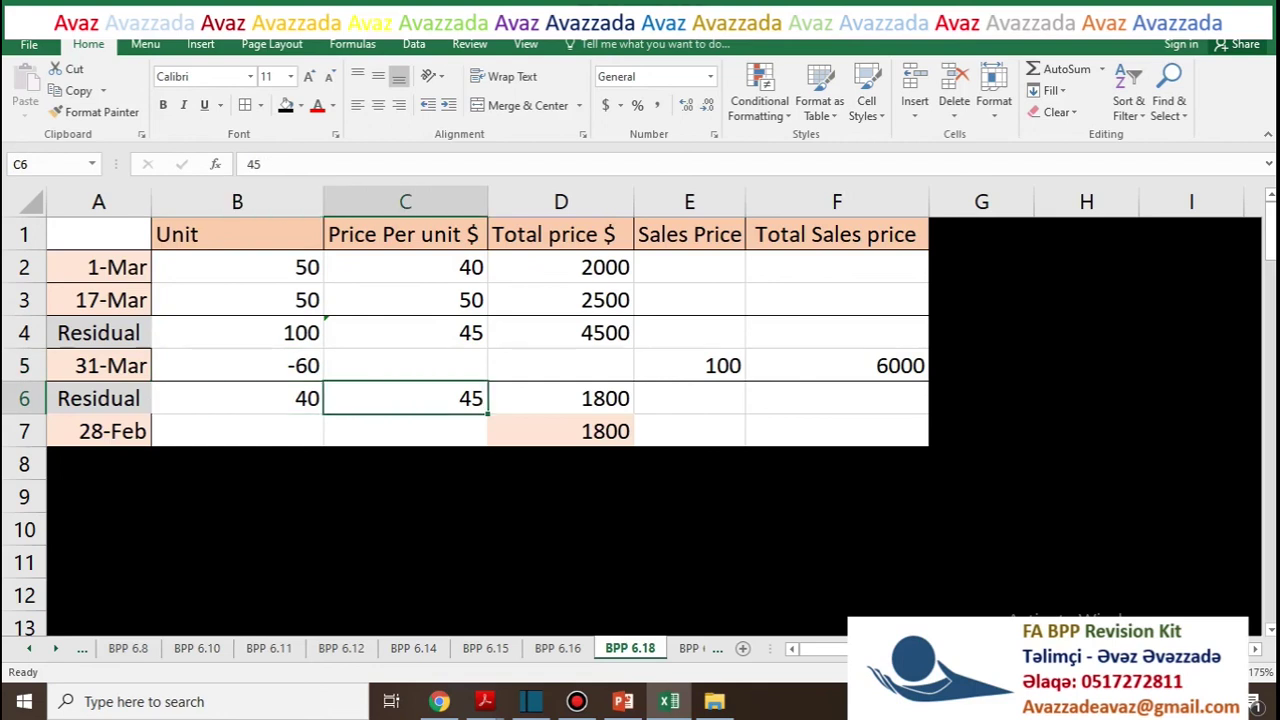
left_click(237, 398)
left_click(405, 398)
left_click(560, 398)
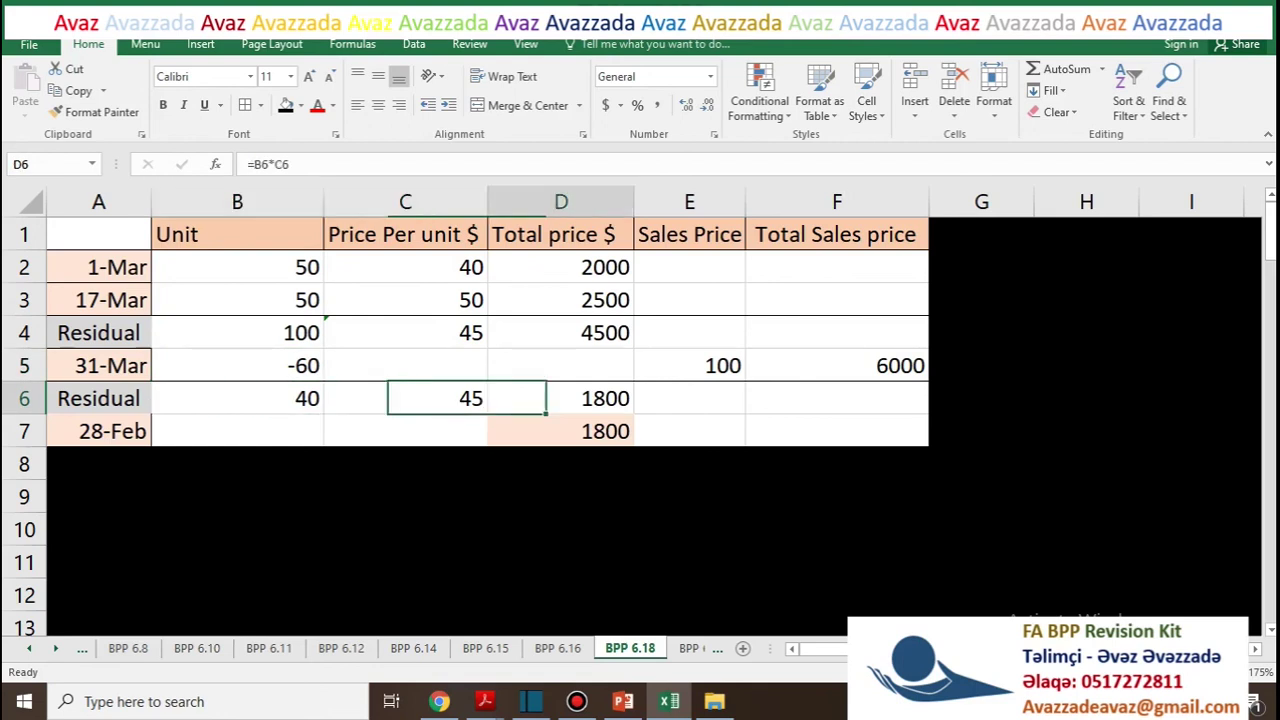
left_click(560, 431)
left_click(98, 431)
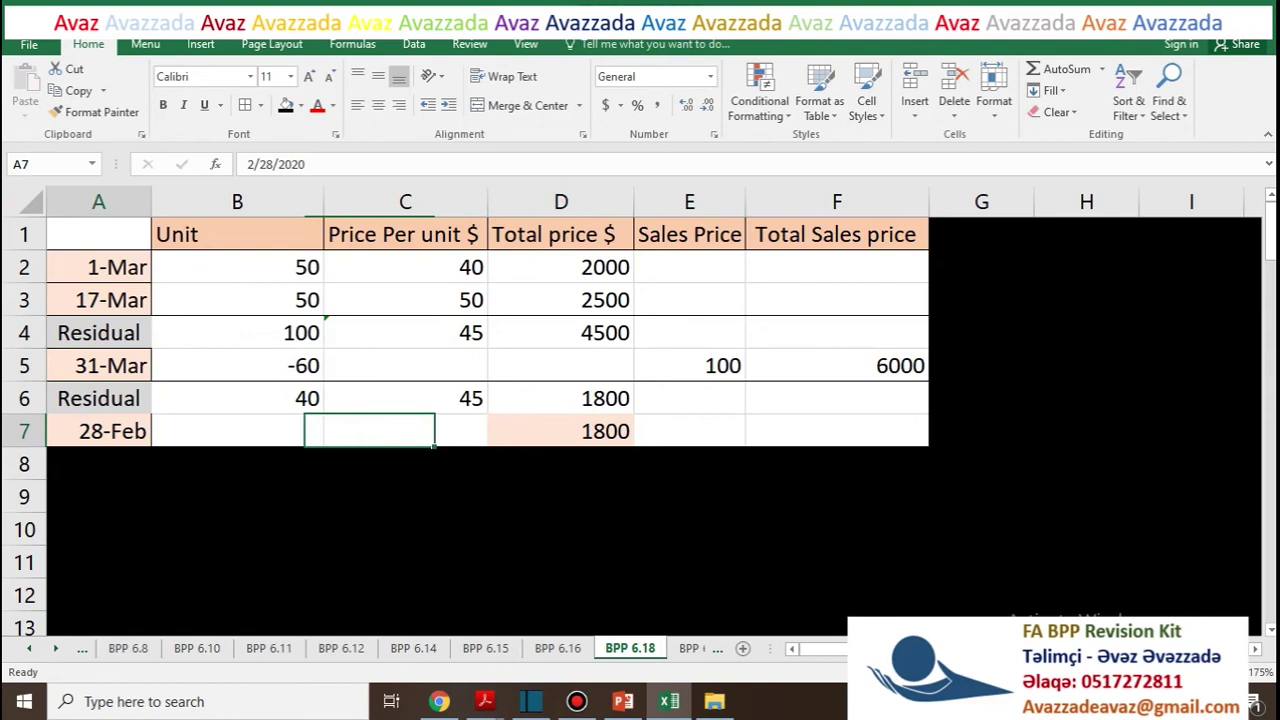
Check the closing inventory total in D7, and highlight answer B for question 6.18 in the PDF
left_click(560, 431)
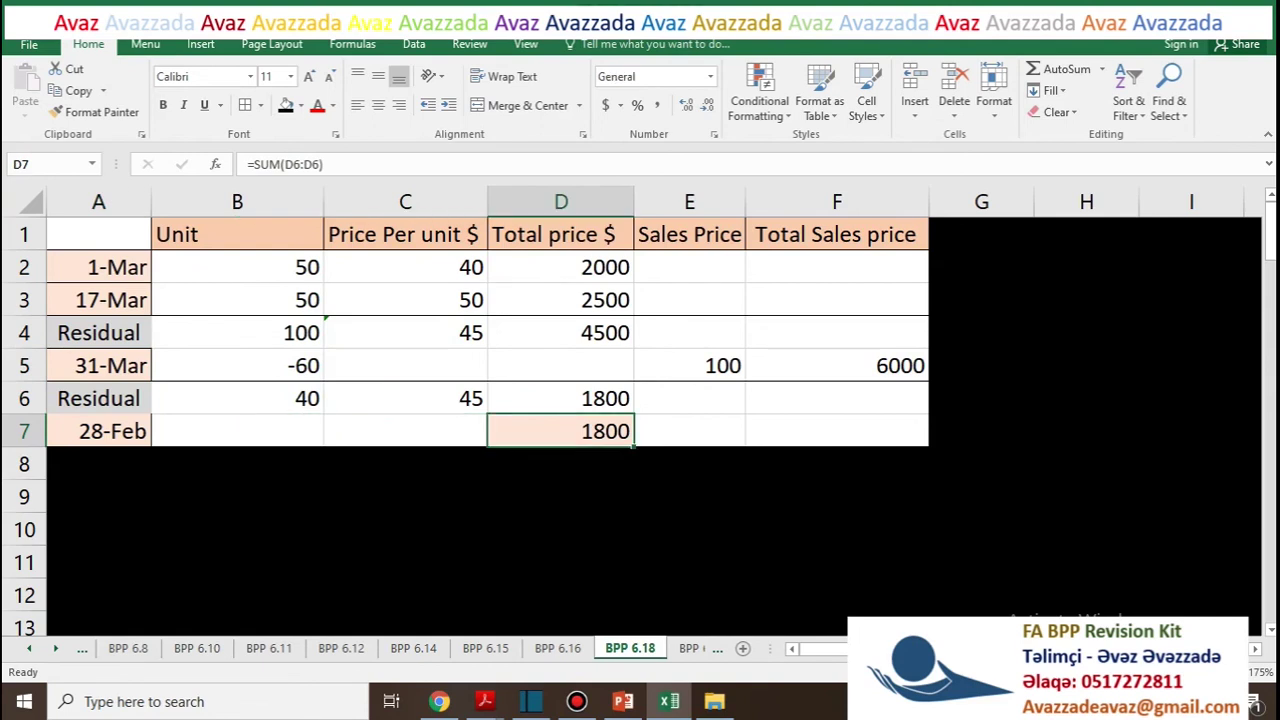
key("alt+Tab")
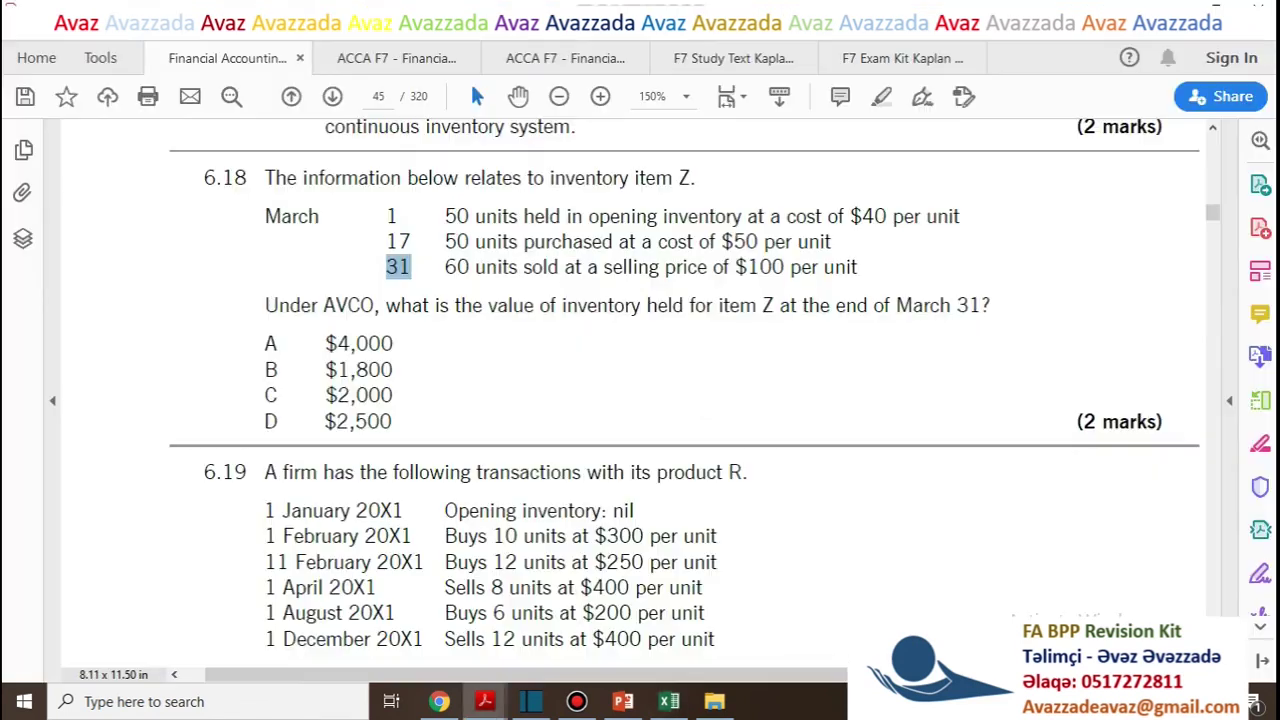
double_click(274, 370)
left_click(280, 334)
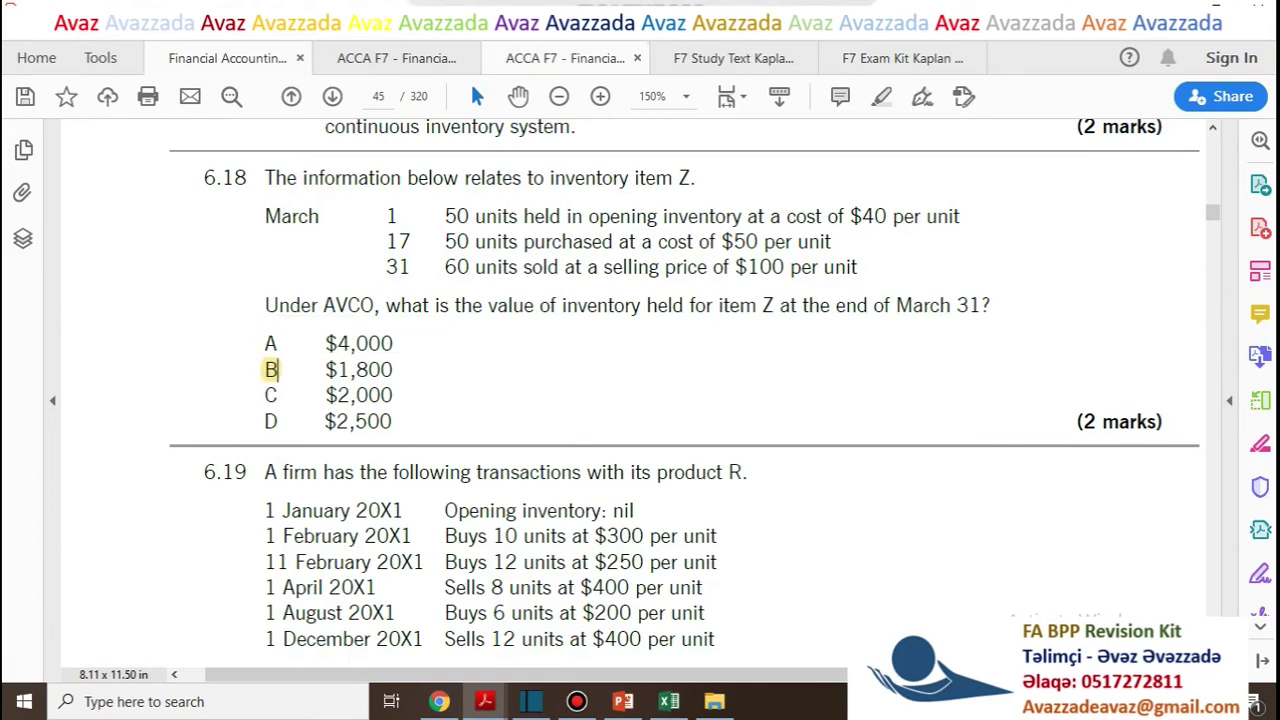
Highlight the word "periodic" in the weighted average cost sentence of question 6.19
scroll(278, 370, "down", 5)
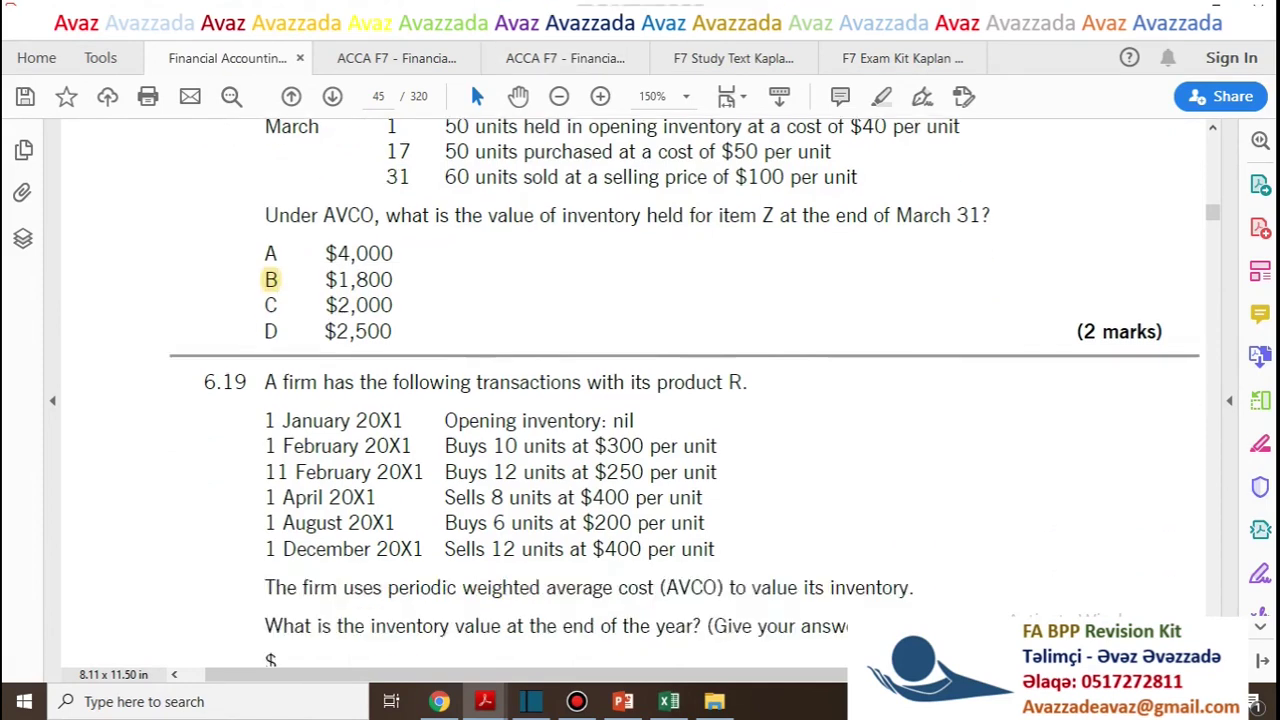
scroll(684, 361, "down", 1)
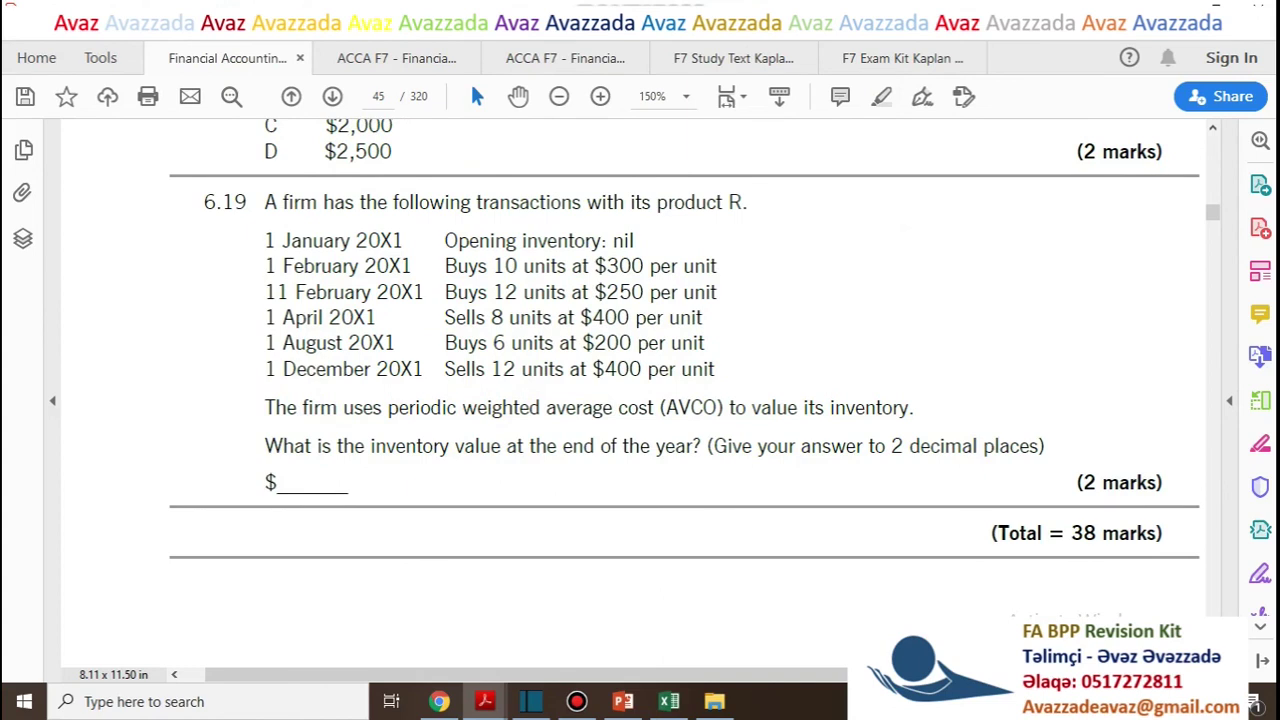
left_click_drag(387, 407, 655, 407)
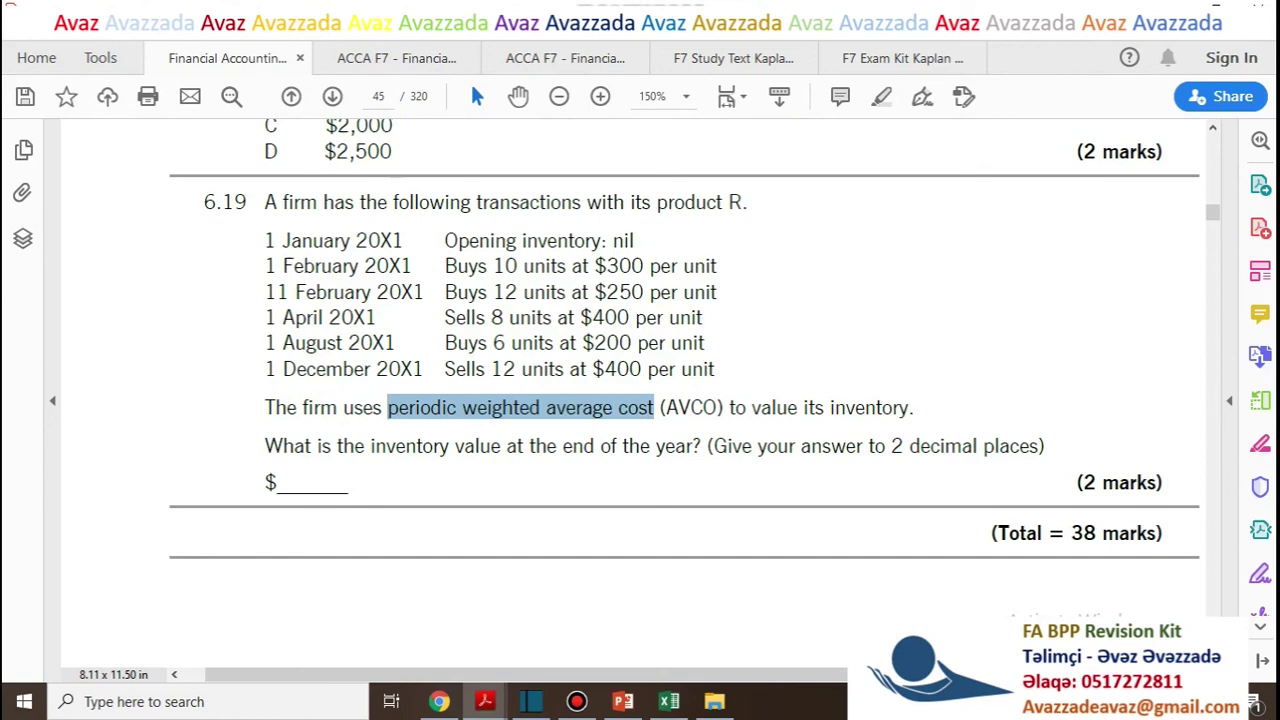
left_click_drag(387, 407, 457, 407)
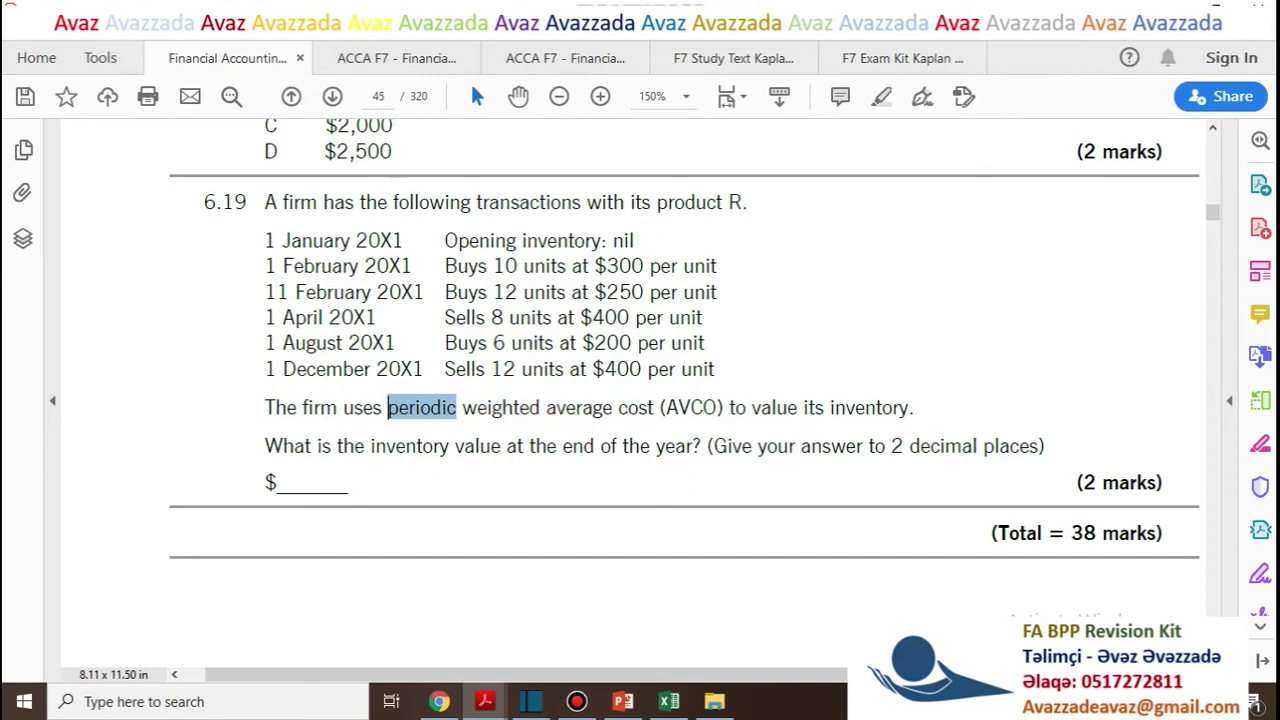
left_click(476, 372)
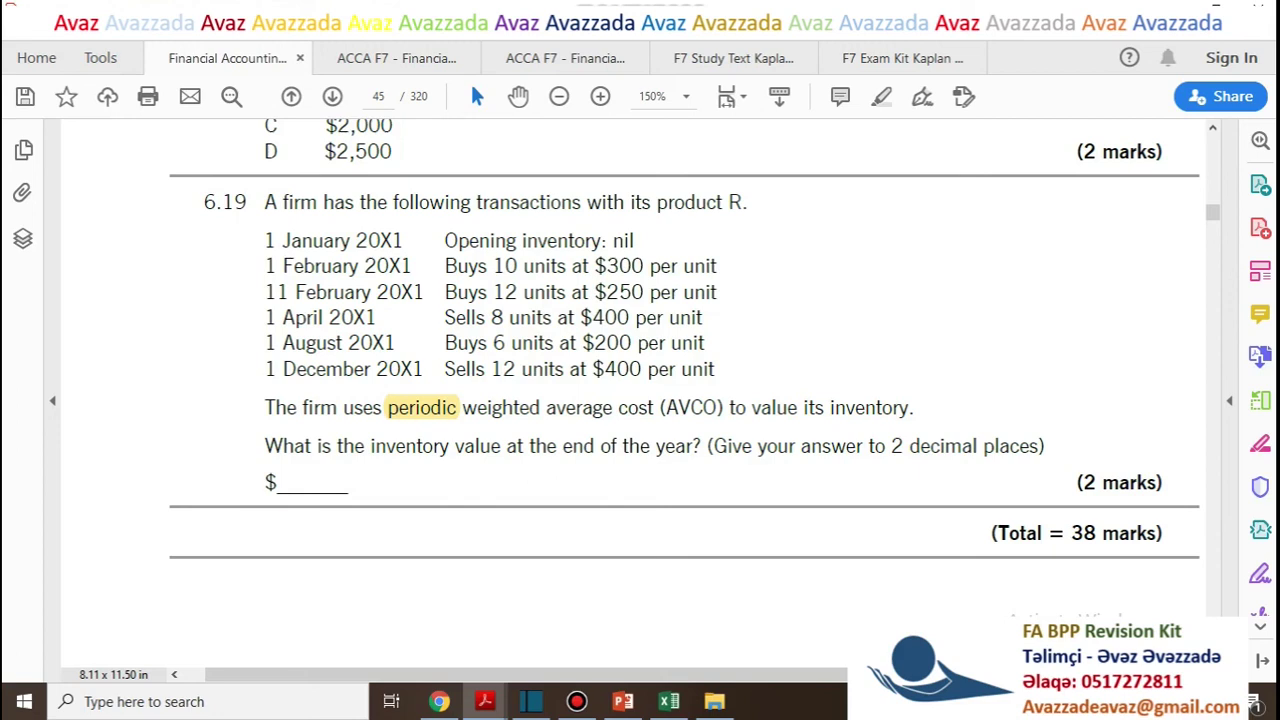
Switch to Excel, open the BPP 6.19 sheet, and review its Bought and Sold groups
key("alt+Tab")
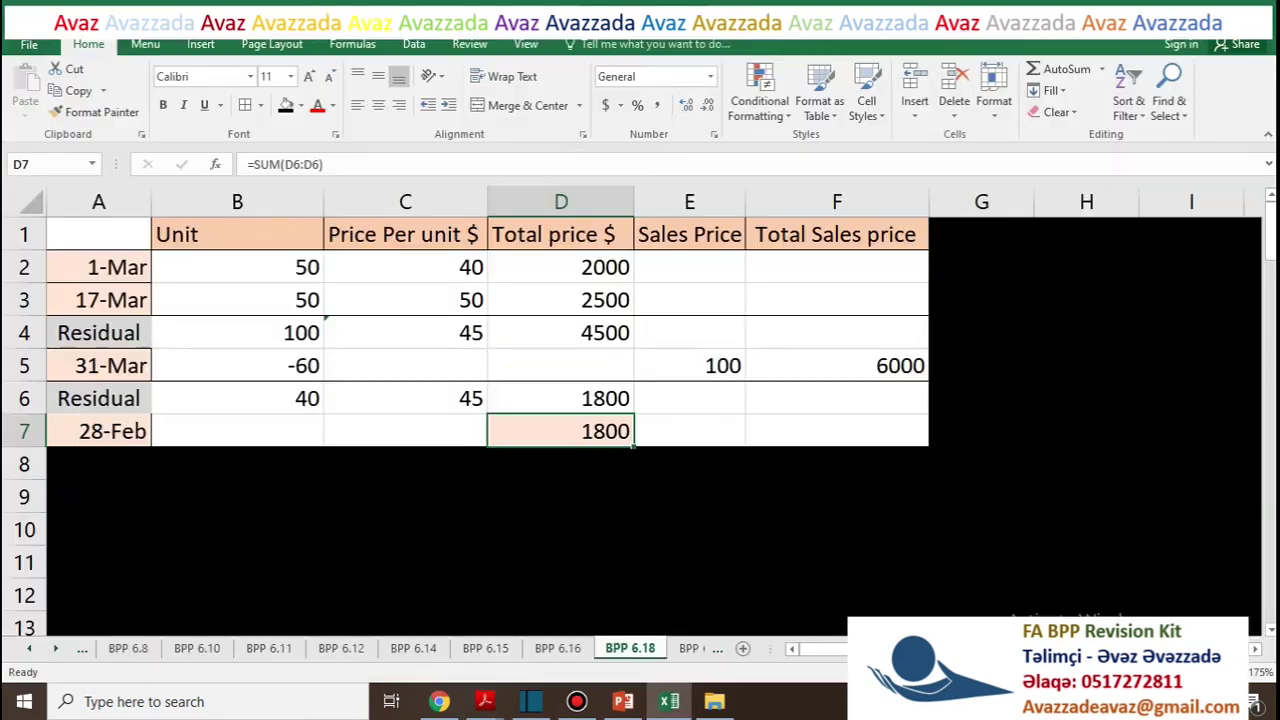
key("ctrl+Page_Down")
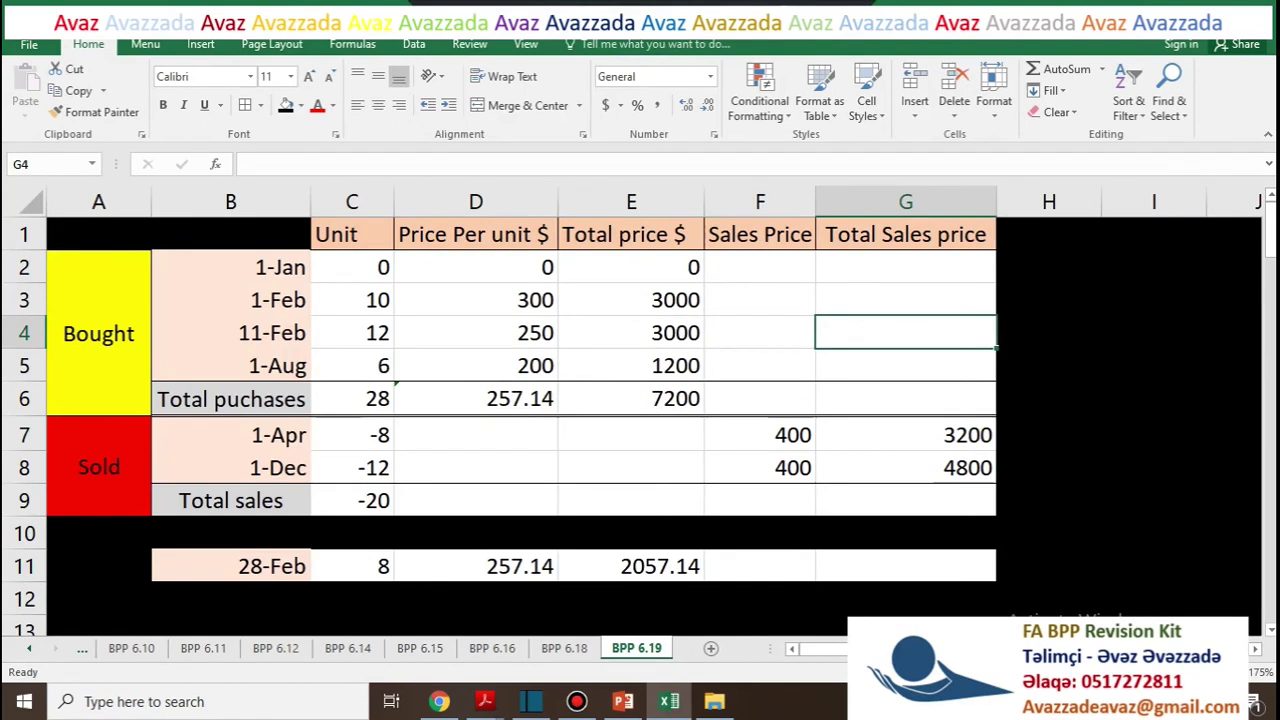
left_click(98, 333)
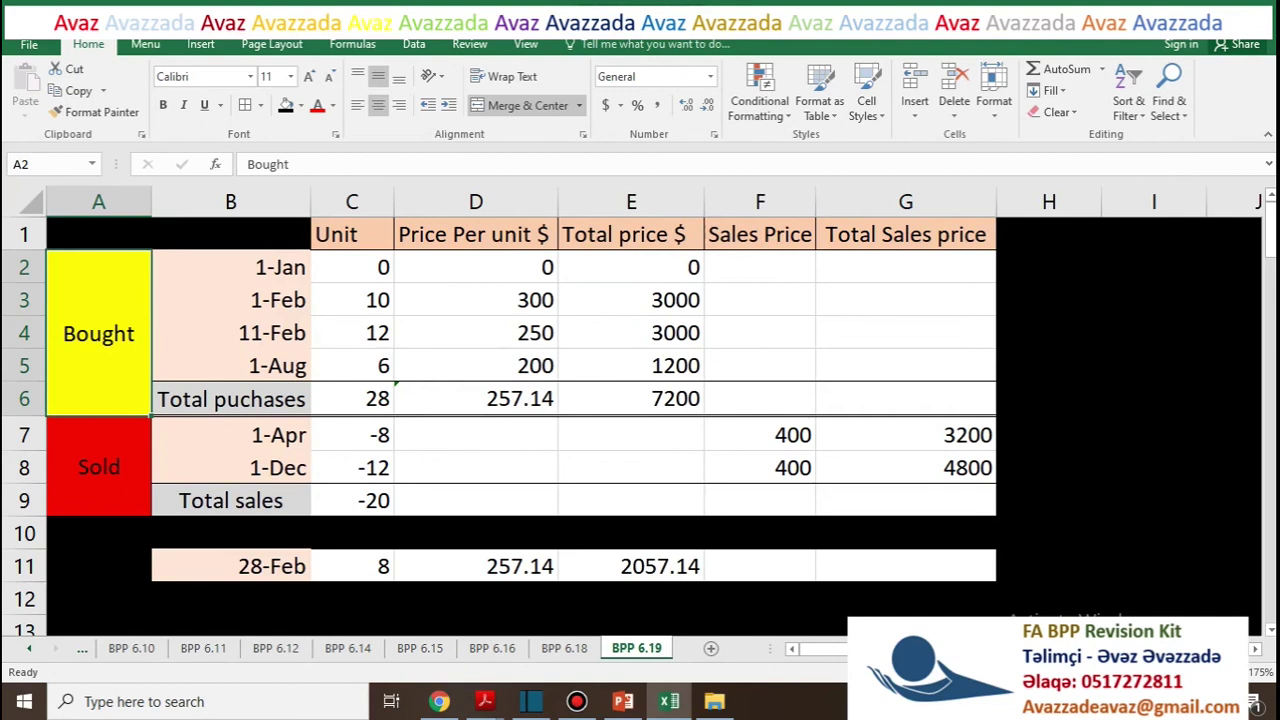
left_click(98, 467)
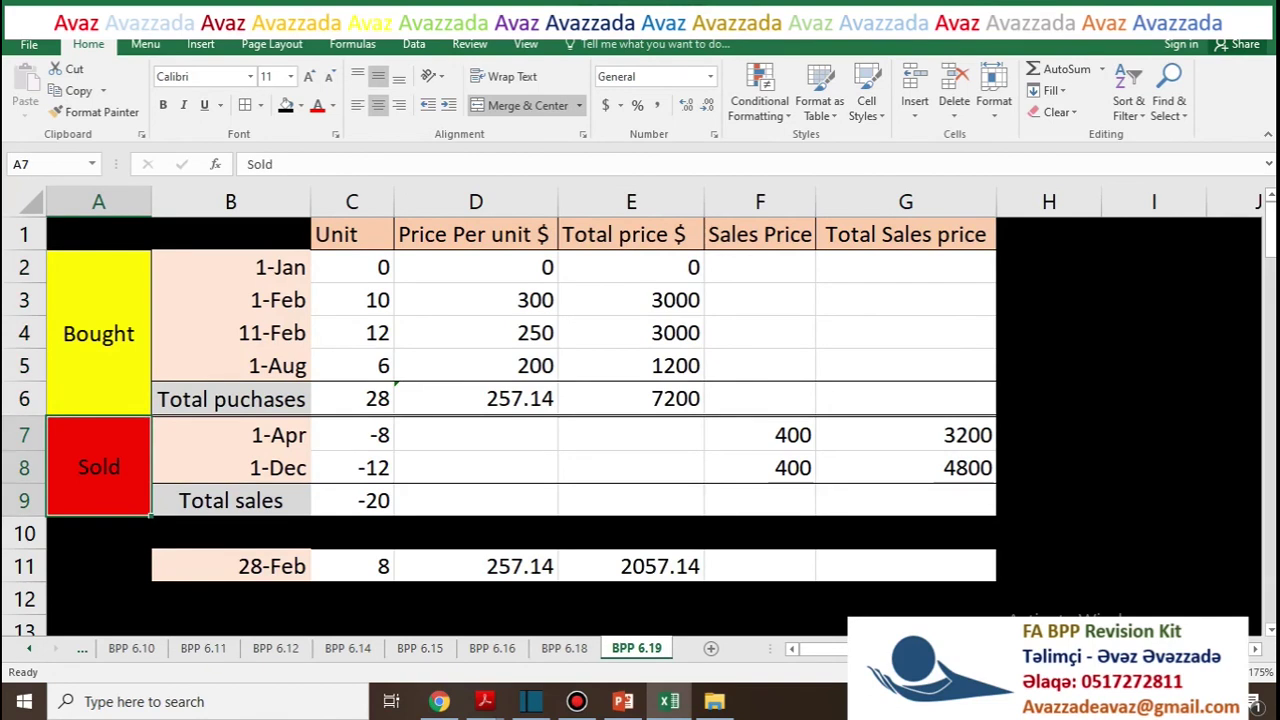
Compare the 1 January opening inventory and the 1 February purchase in the PDF with rows 2 and 3 of the sheet
left_click(352, 267)
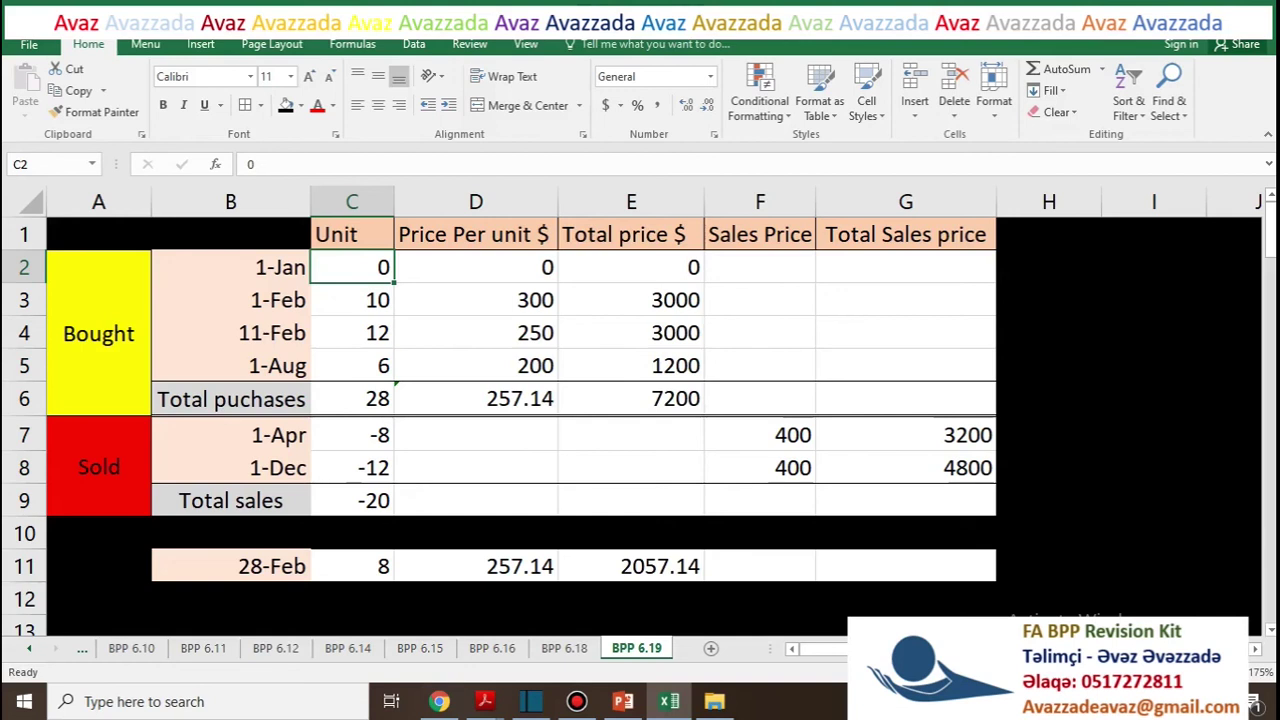
key("alt+Tab")
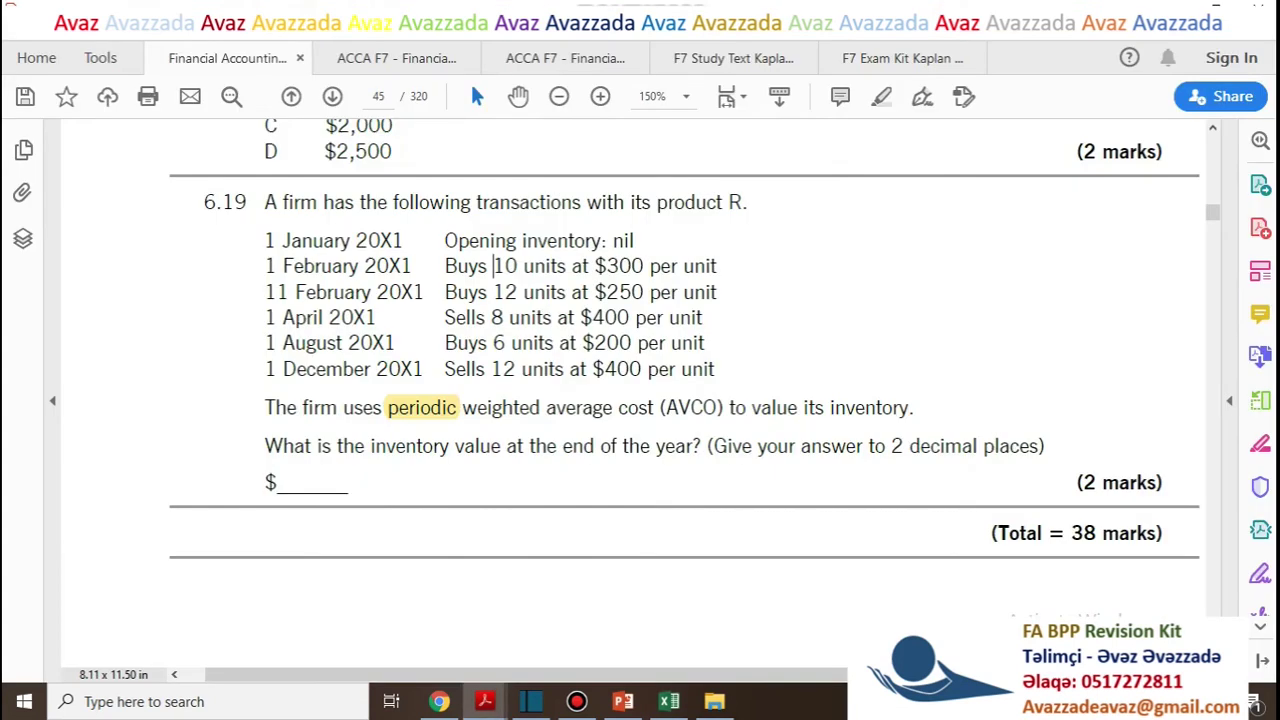
left_click_drag(493, 265, 518, 266)
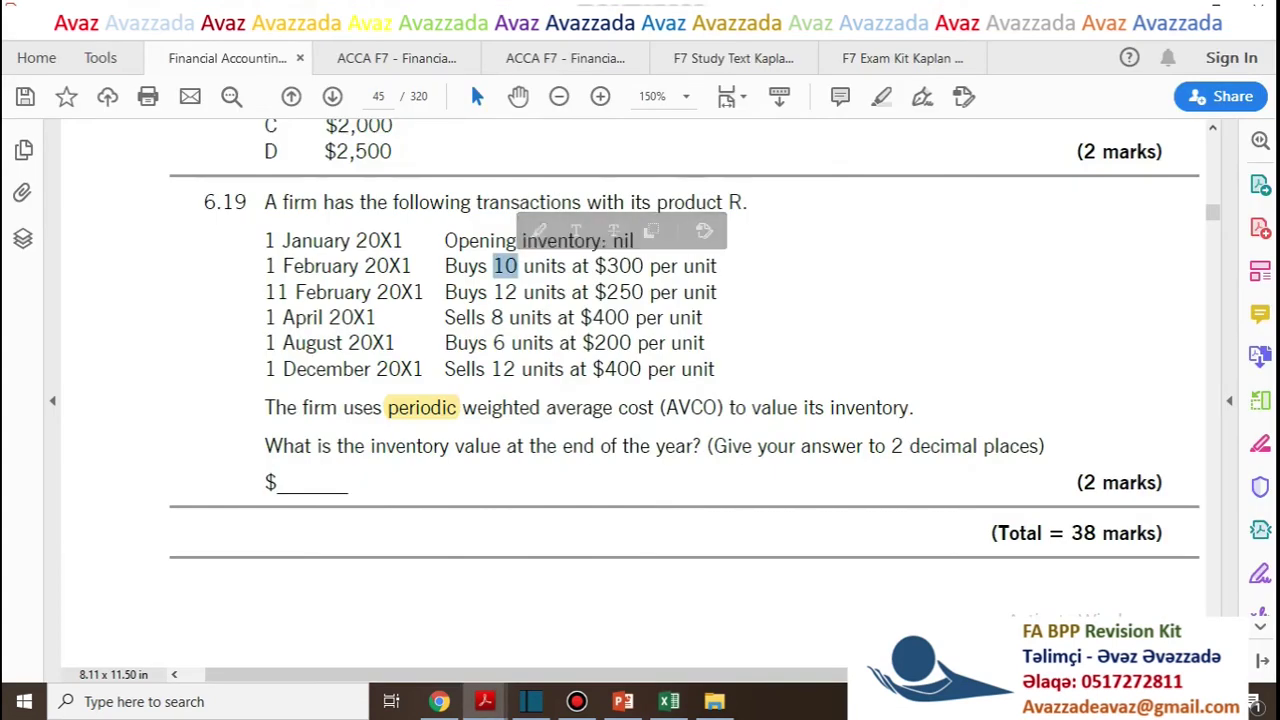
key("alt+Tab")
left_click(476, 300)
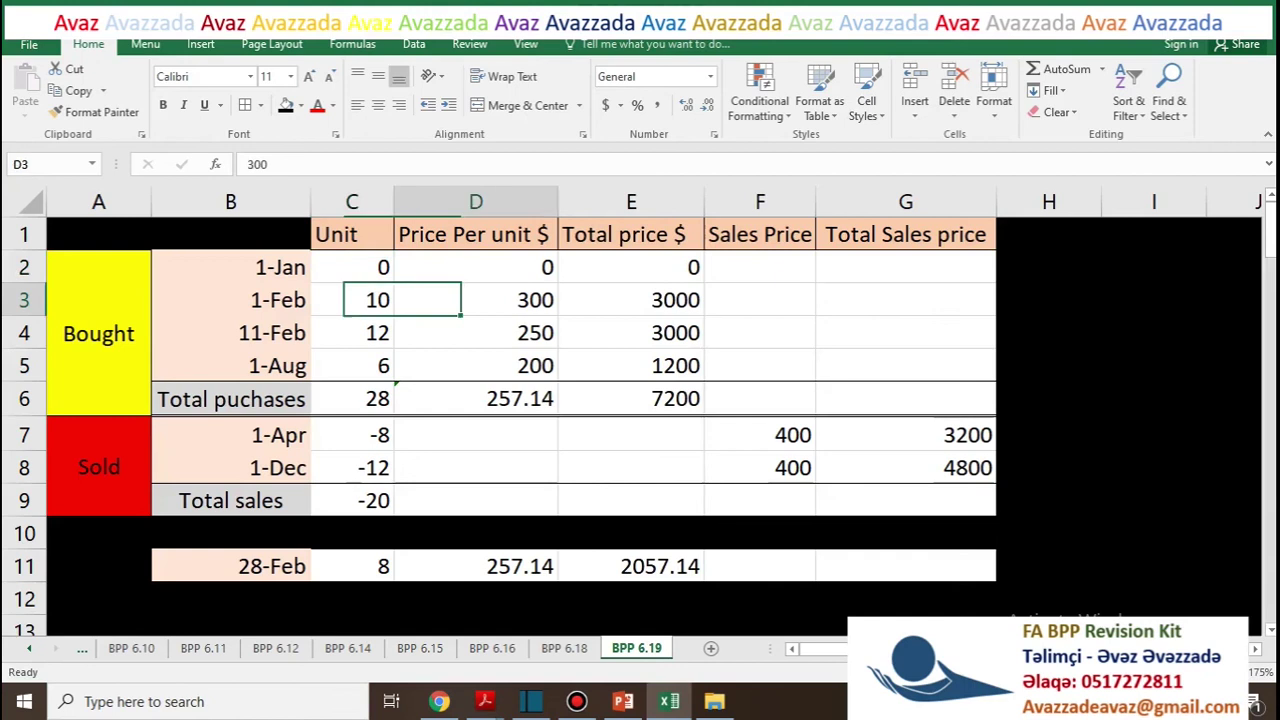
left_click(352, 267)
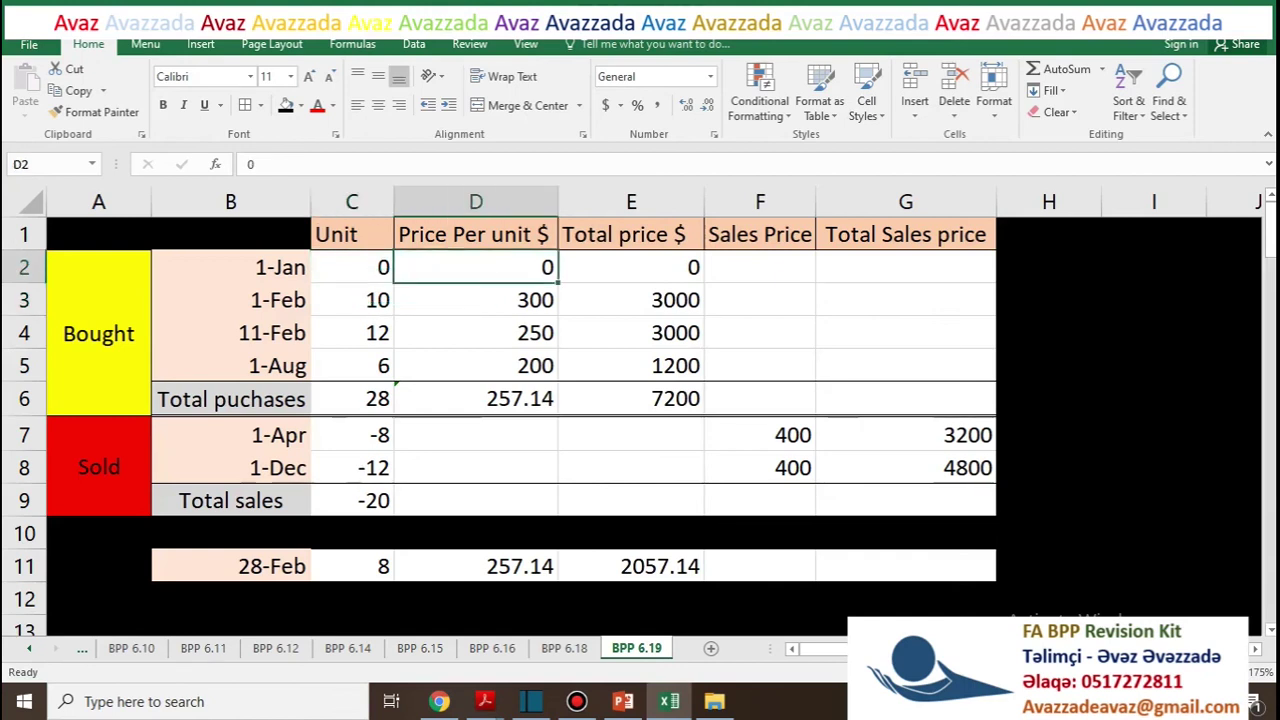
key("alt+Tab")
left_click(635, 241)
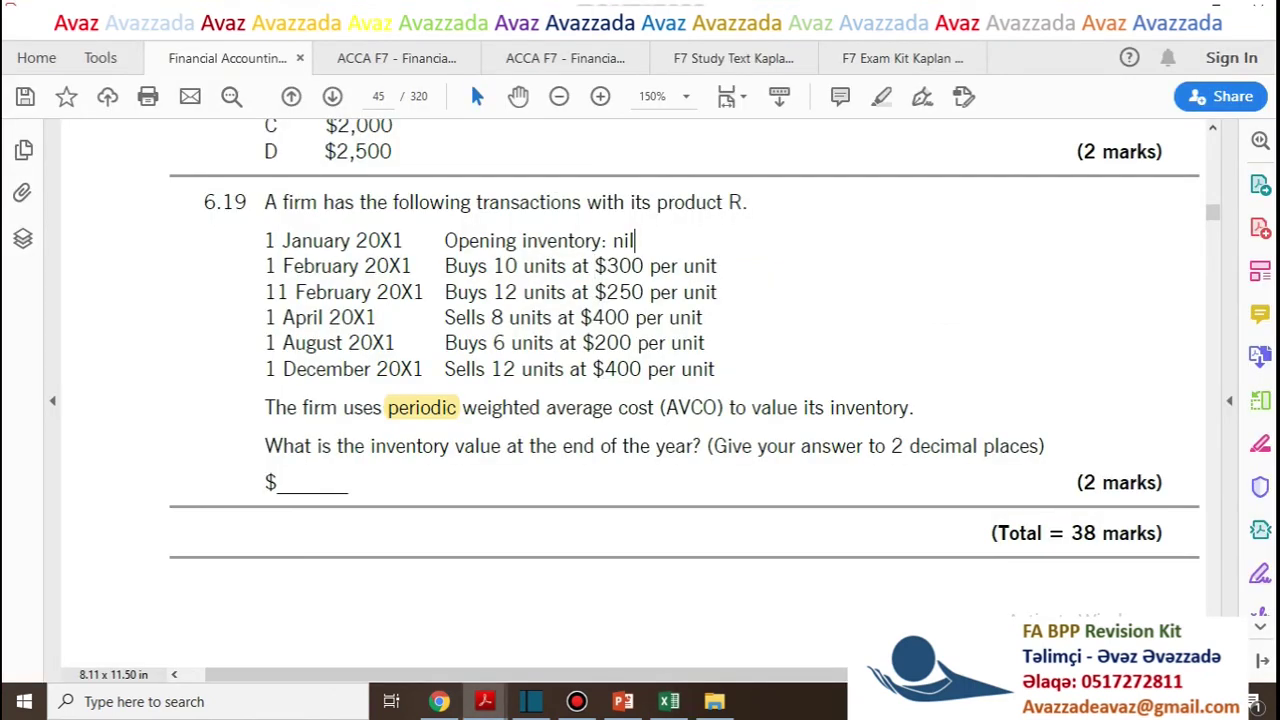
key("alt+Tab")
key("Left")
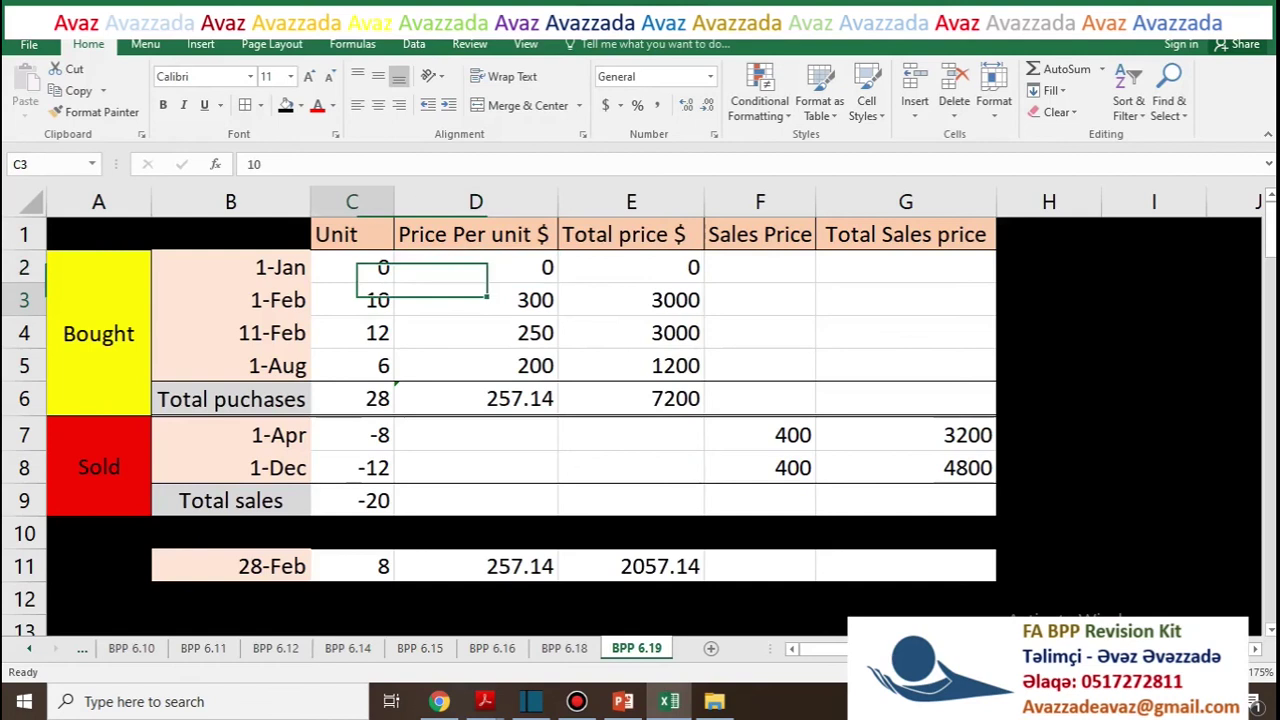
key("Down")
key("Right")
Compare the 11 February purchase in the PDF with the date, units and unit price in row 4
key("alt+Tab")
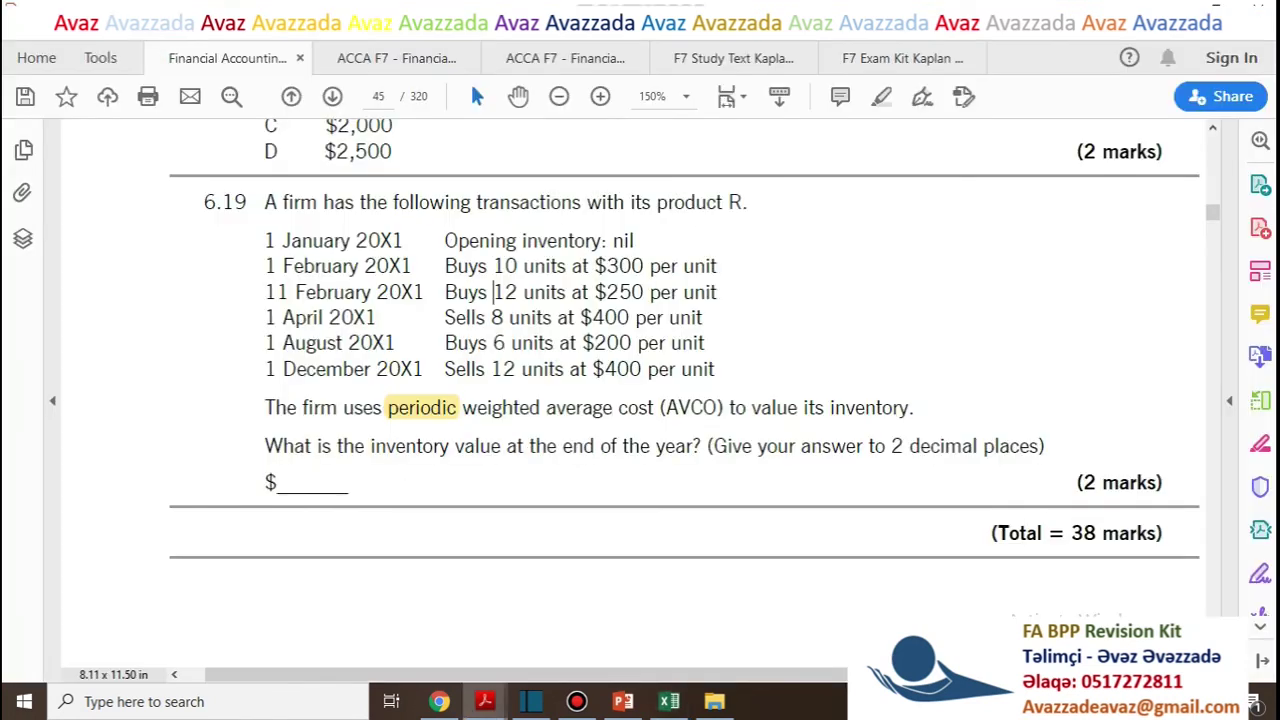
key("alt+Tab")
key("Left")
key("Down")
key("Left")
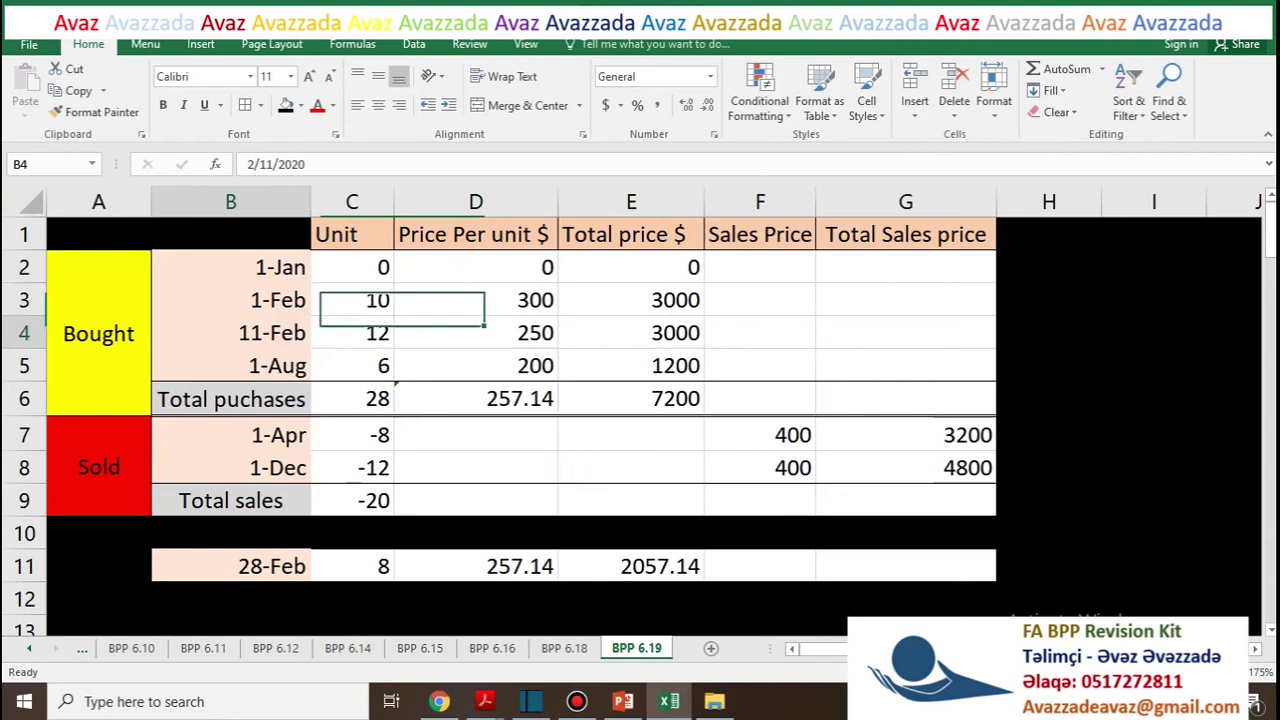
key("Right")
key("Right")
Compare the 1 August purchase in the PDF with the date, units and unit price in row 5
key("alt+Tab")
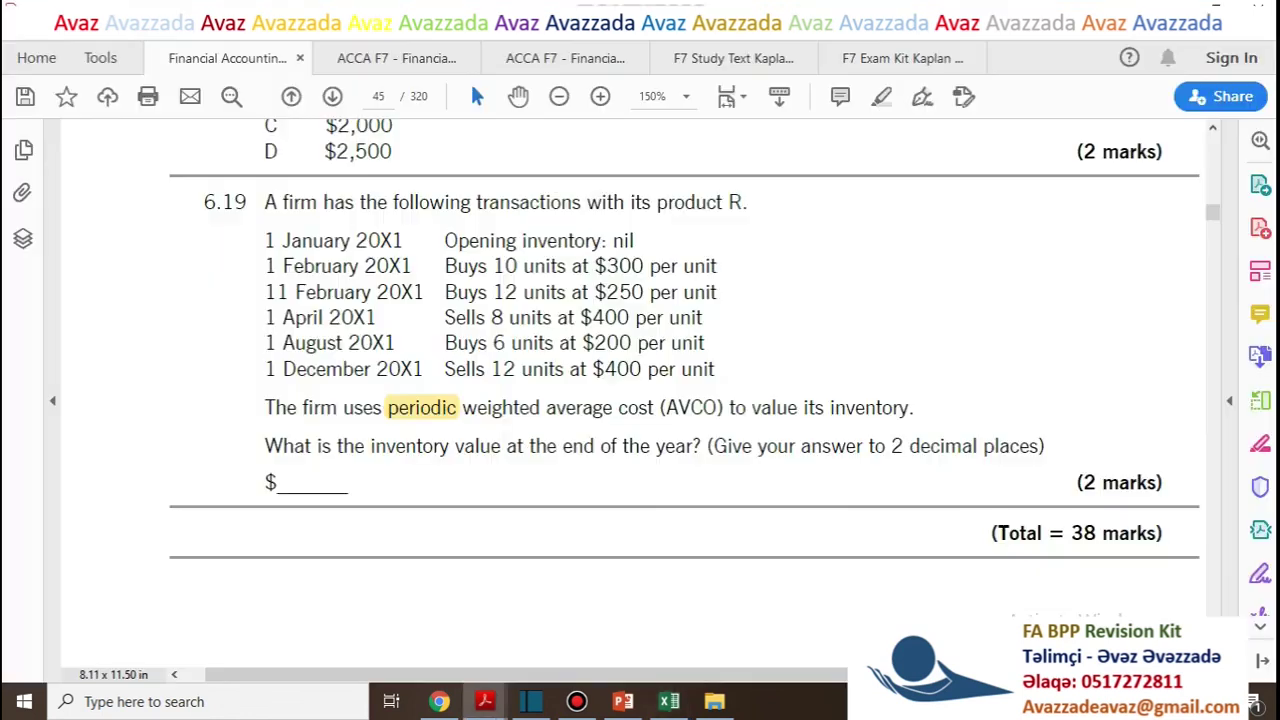
left_click(328, 343)
left_click(607, 343)
key("alt+Tab")
left_click(231, 366)
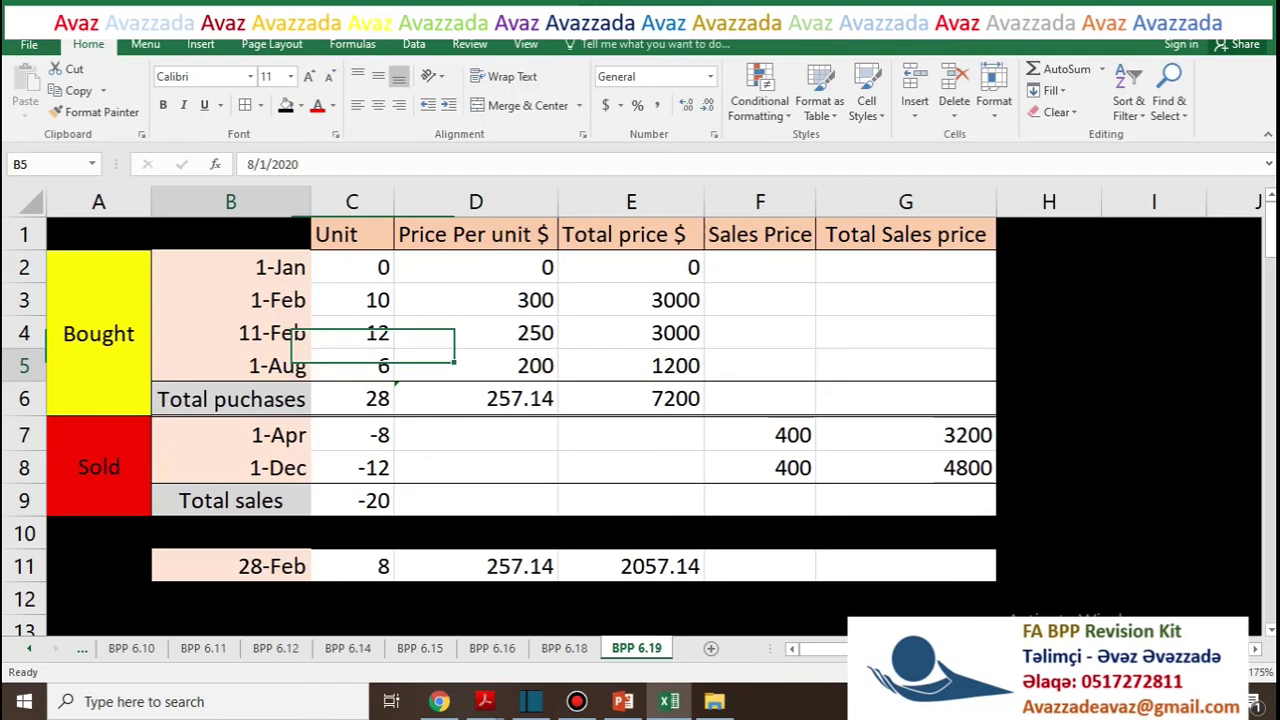
left_click(476, 366)
left_click(352, 366)
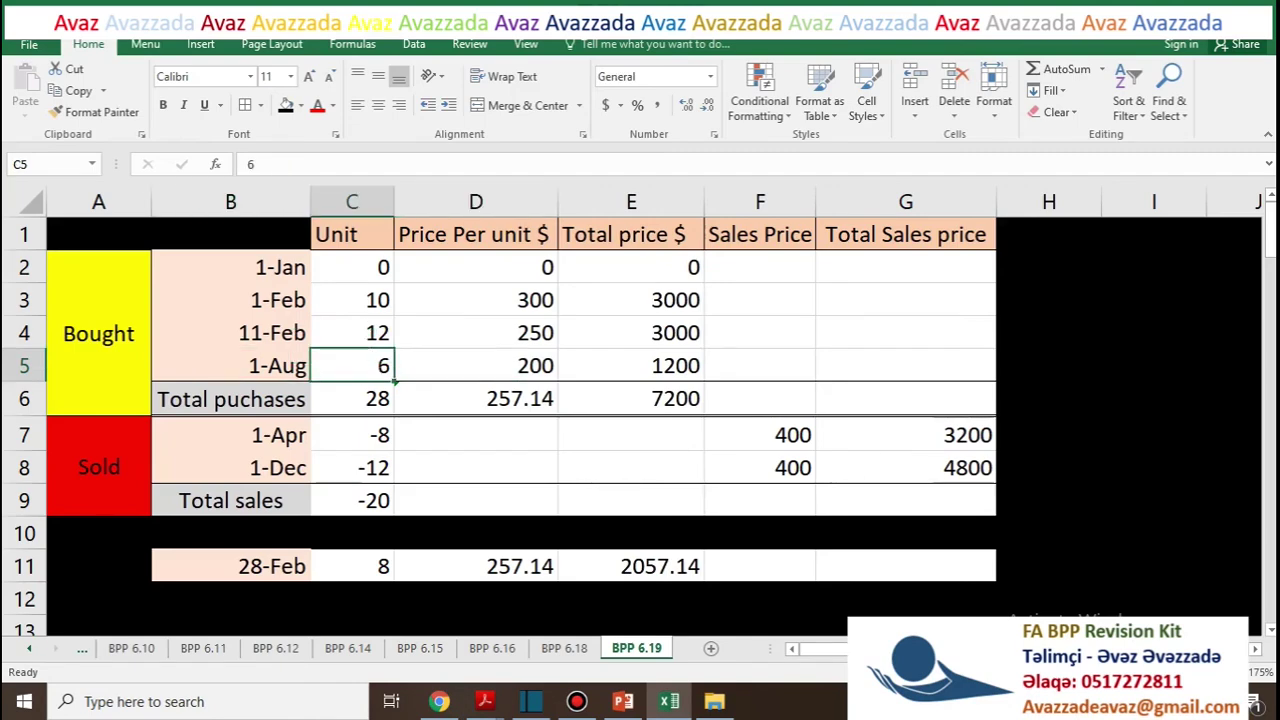
Trace the purchased units in C3:C5 to the total purchases formula =SUM(C2:C5) in C6
key("Up")
key("Up")
left_click_drag(352, 300, 352, 366)
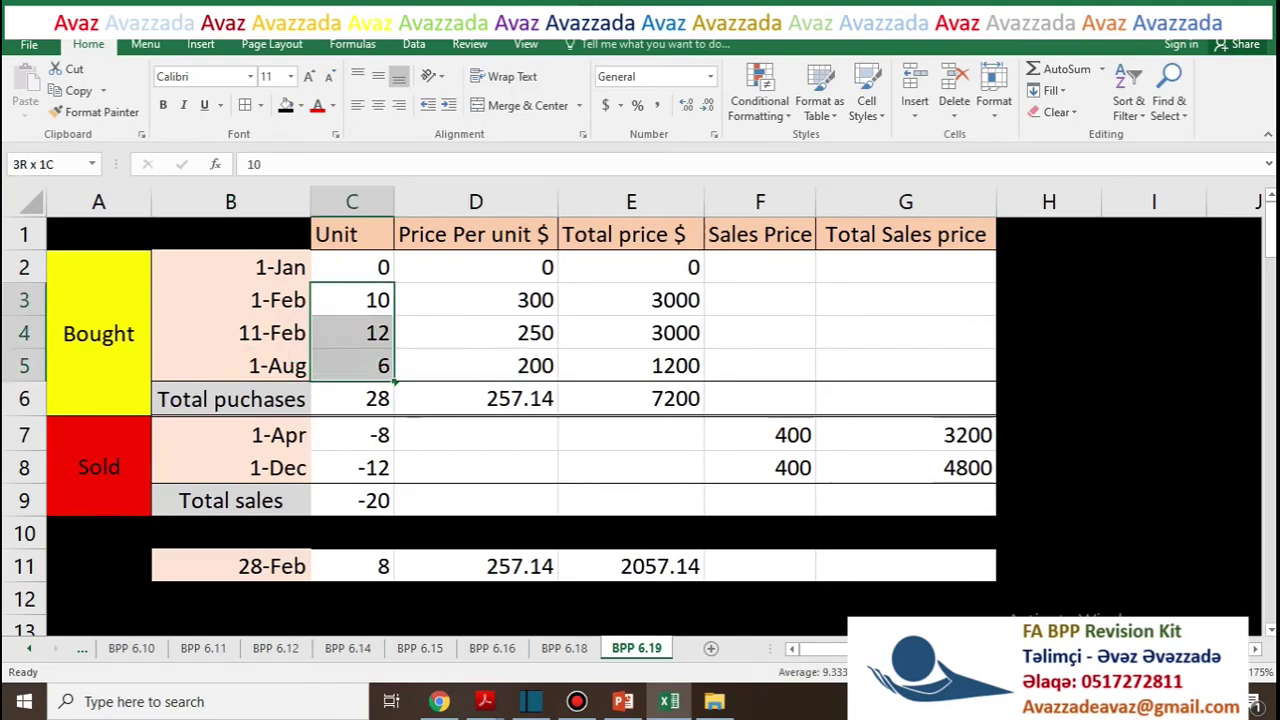
left_click(352, 399)
key("Up")
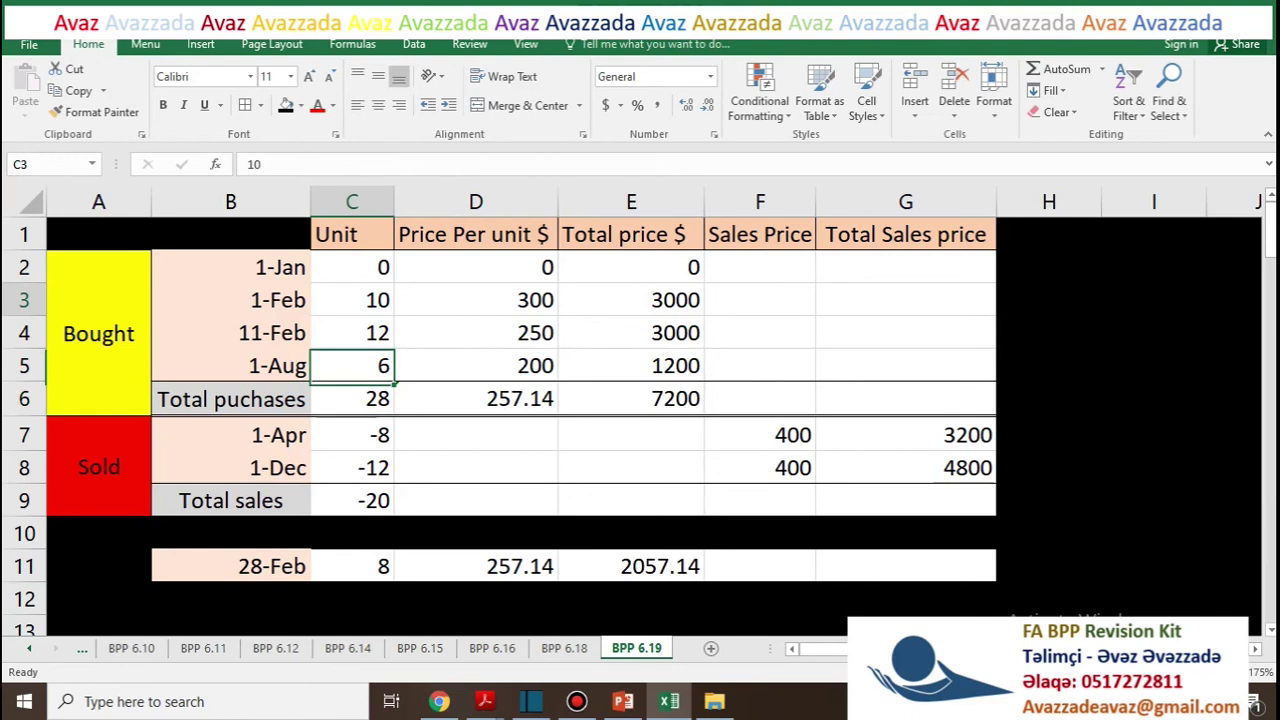
key("Up")
key("Up")
key("Down")
key("Down")
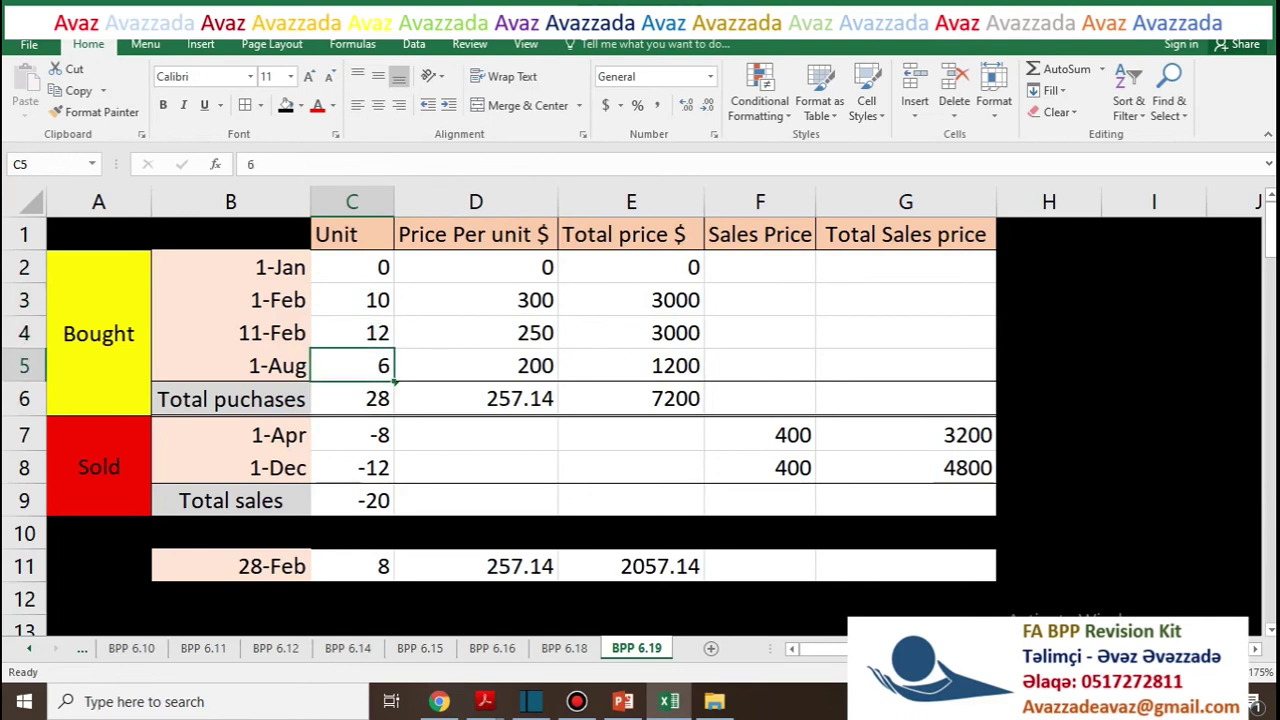
key("Down")
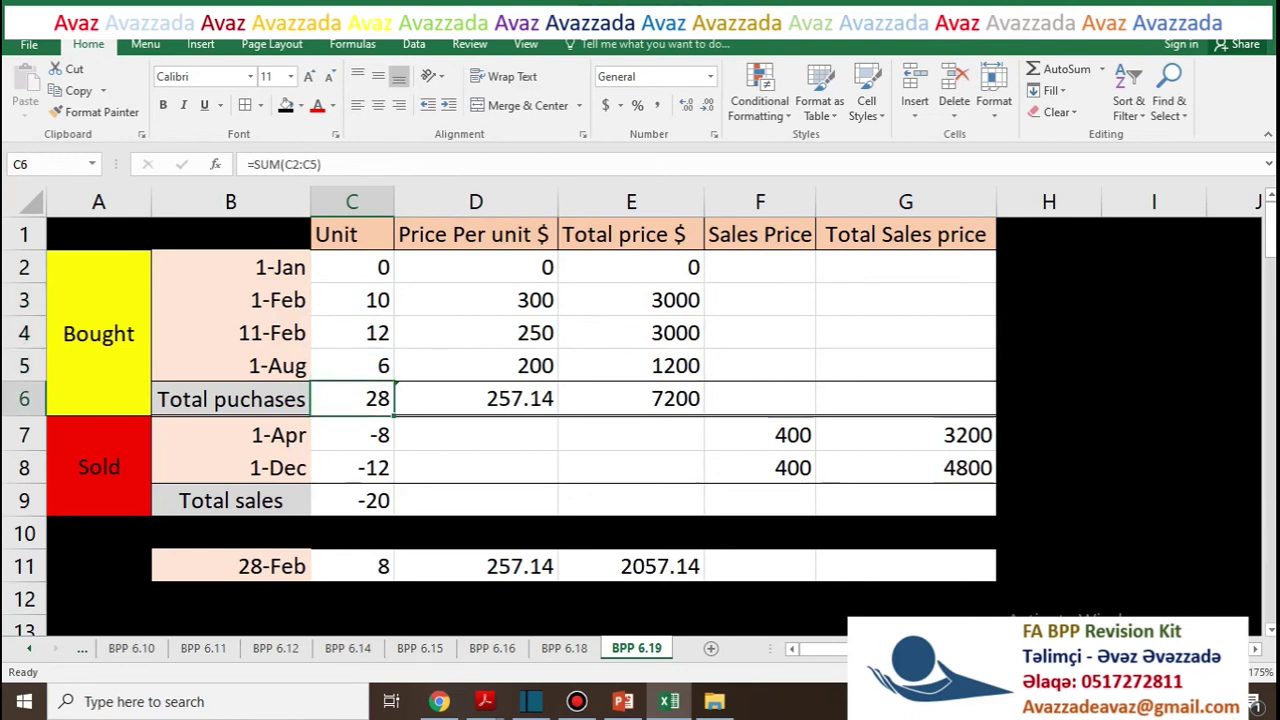
key("Up")
key("Up")
key("Up")
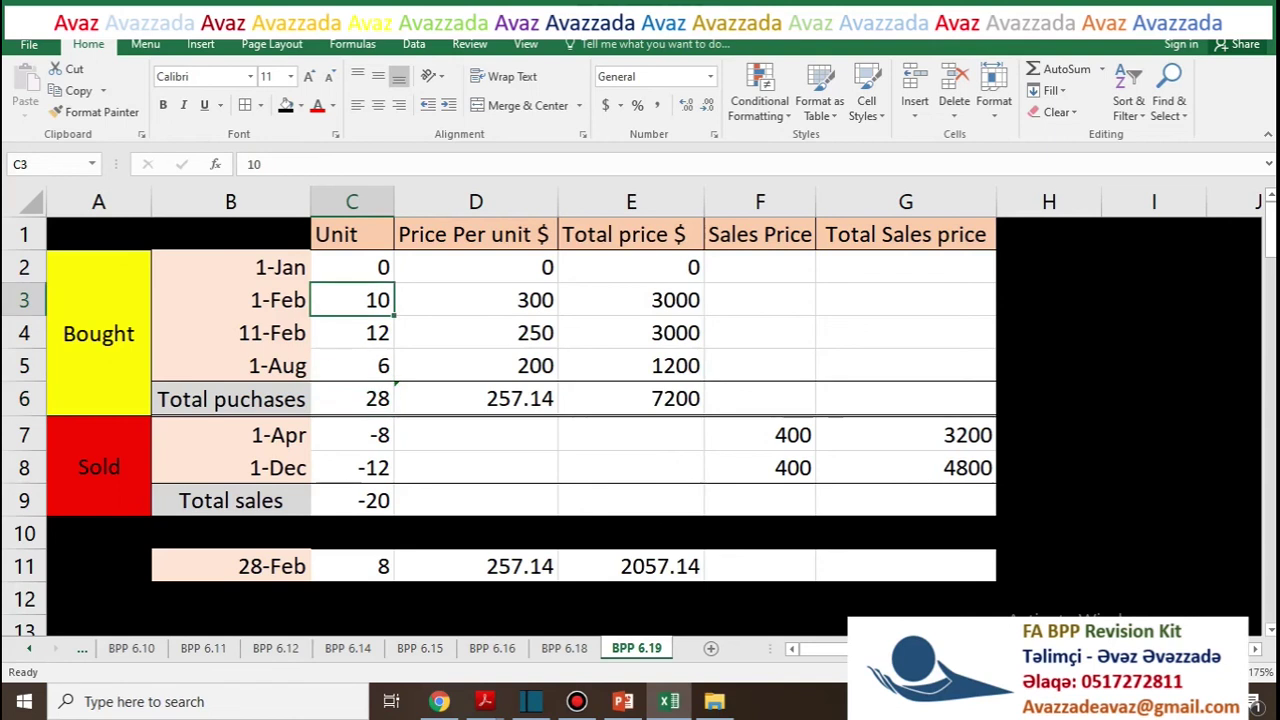
Review the units, unit price and total price of each purchase across columns C to E in rows 3 to 5
left_click(476, 399)
left_click(352, 300)
left_click(476, 300)
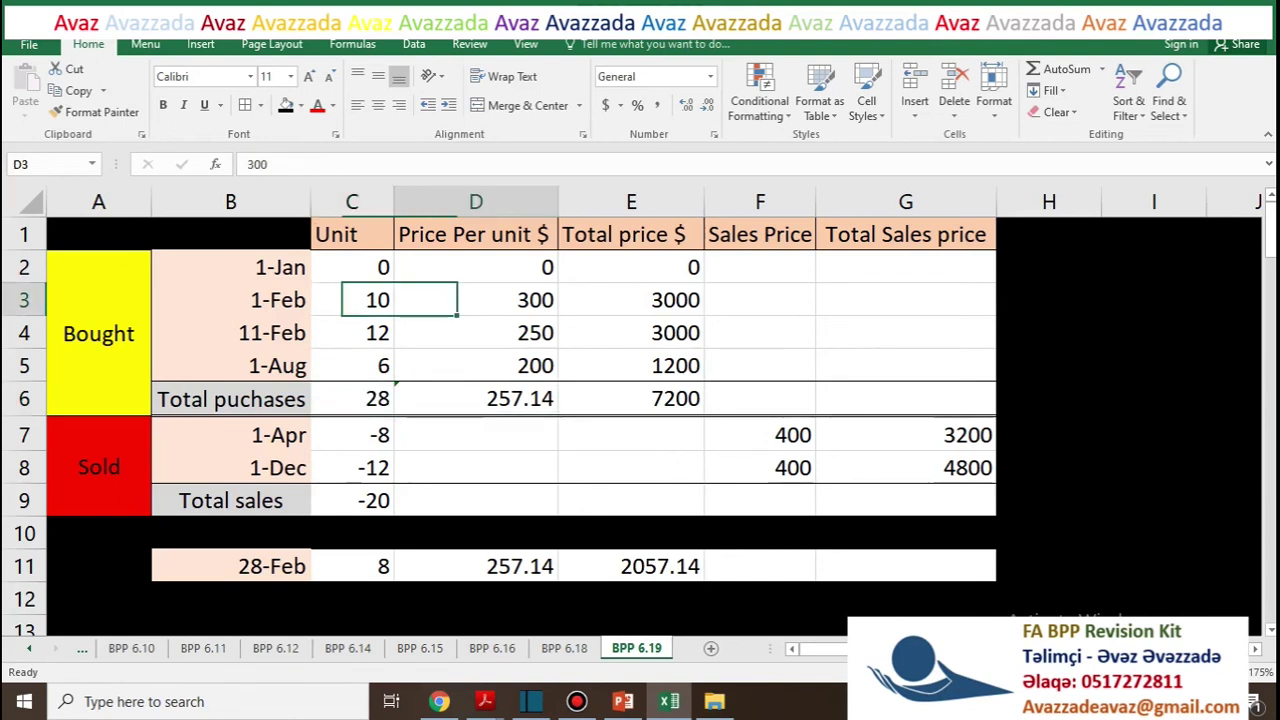
left_click(631, 300)
left_click(352, 333)
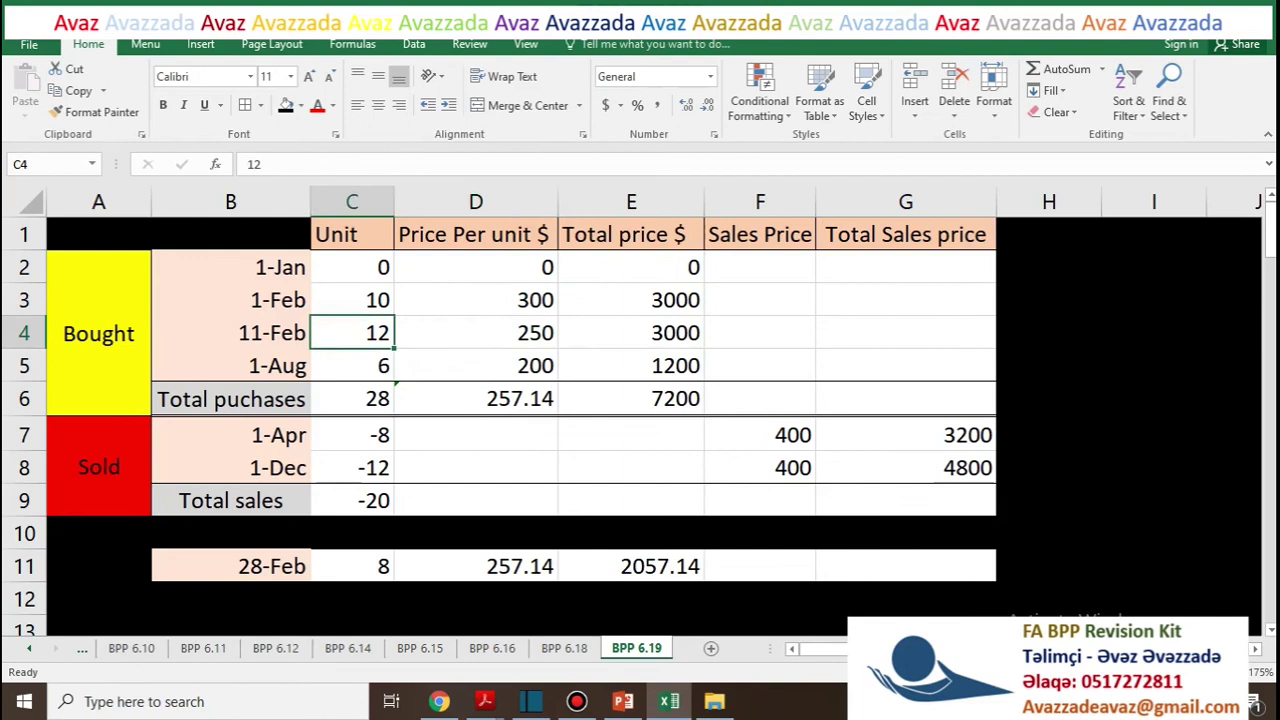
left_click(476, 333)
left_click(631, 333)
left_click(352, 366)
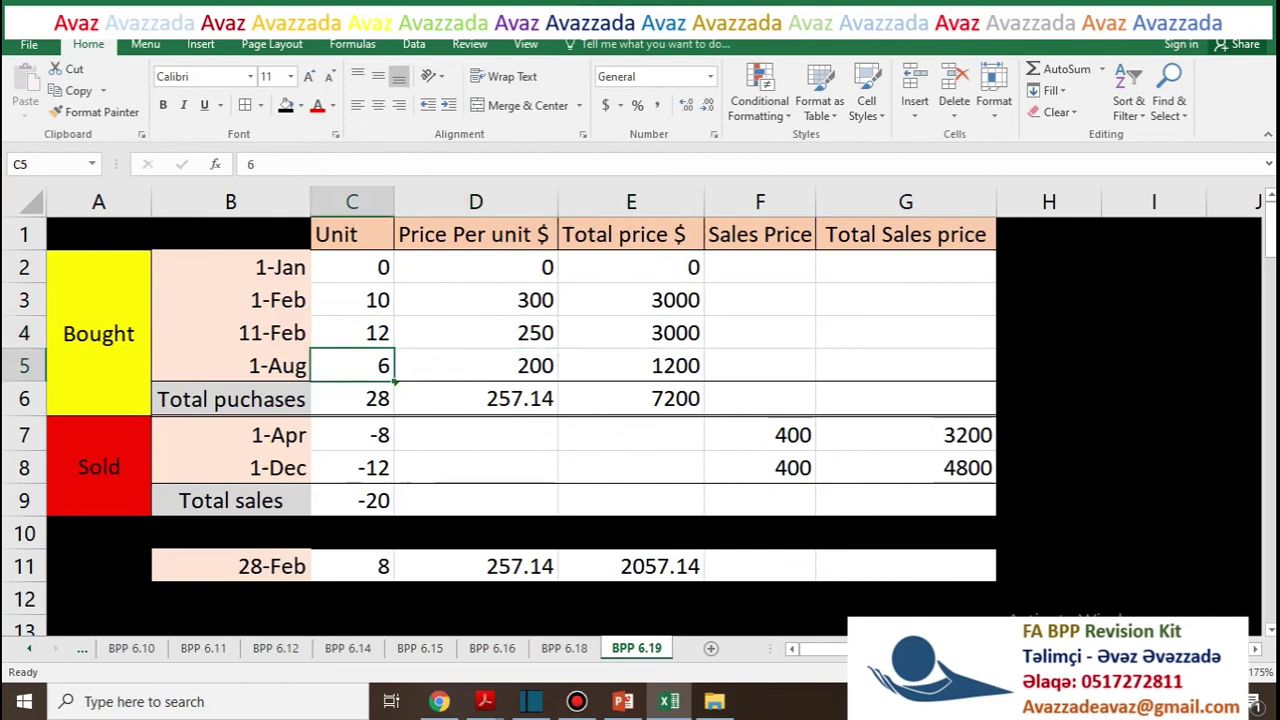
left_click(476, 366)
left_click(631, 366)
Trace the purchase costs in E3:E5 to the total in E6, and examine the average unit price formula =E6/C6 in D6
left_click_drag(631, 300, 631, 366)
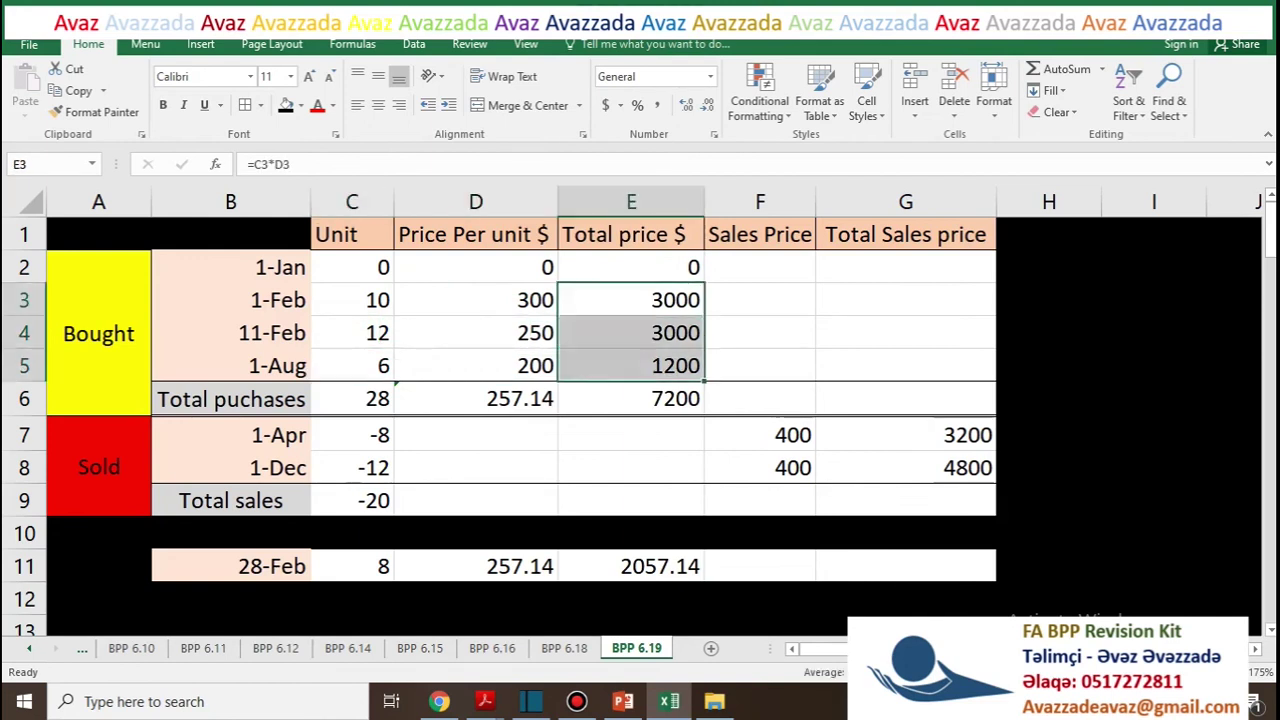
left_click(631, 399)
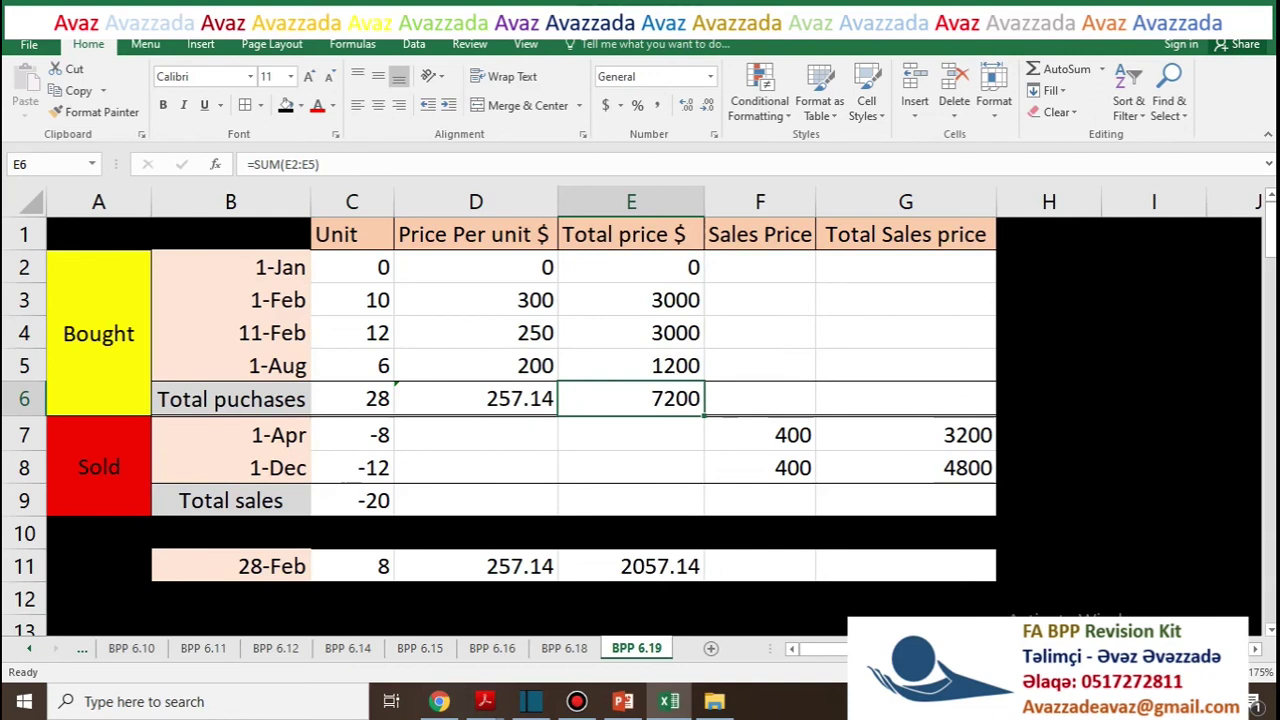
left_click(352, 399)
left_click(476, 399)
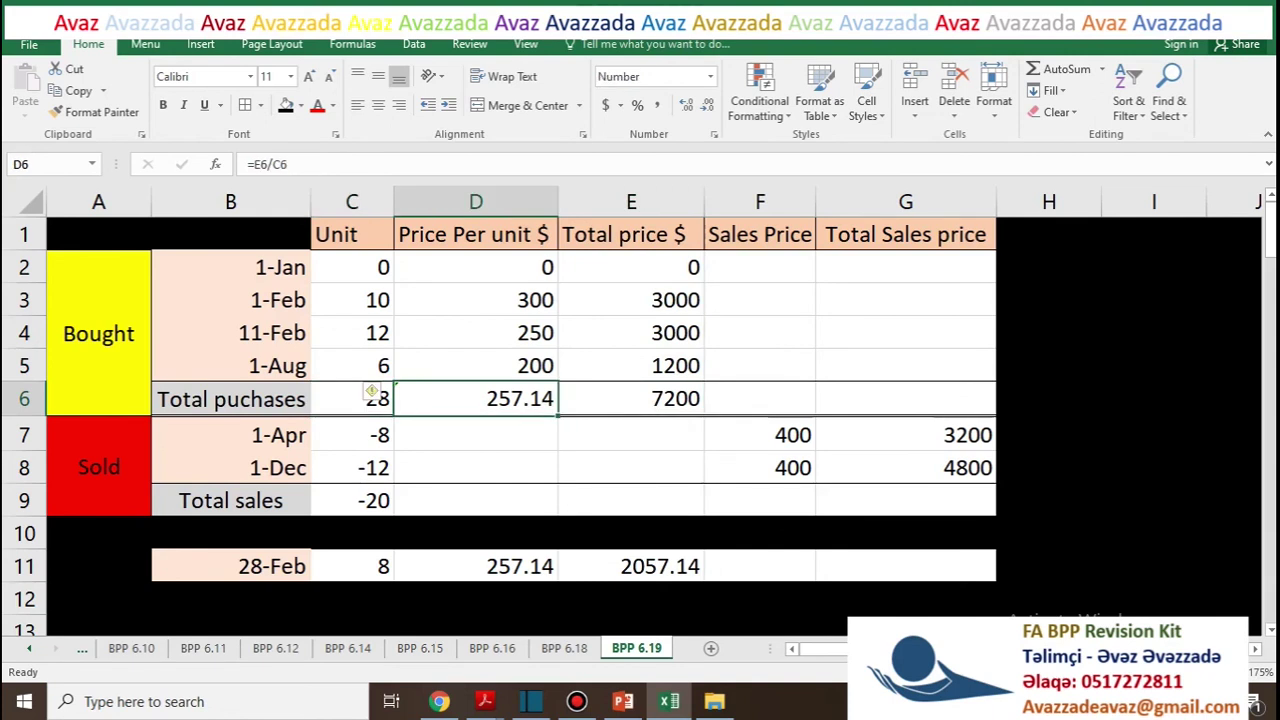
Compare the 1 April sale of 8 units at $400 in the PDF with the sold units in C7 of the workbook
left_click(631, 399)
key("alt+Tab")
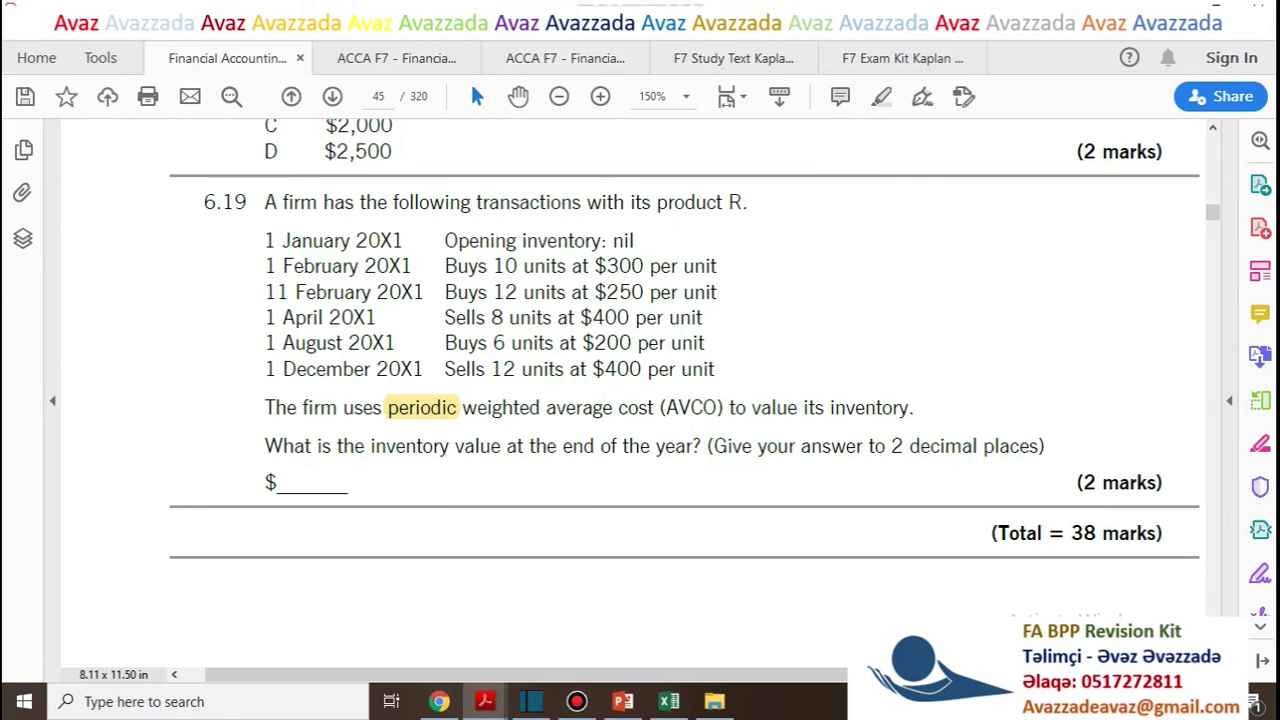
key("alt+Tab")
key("Tab")
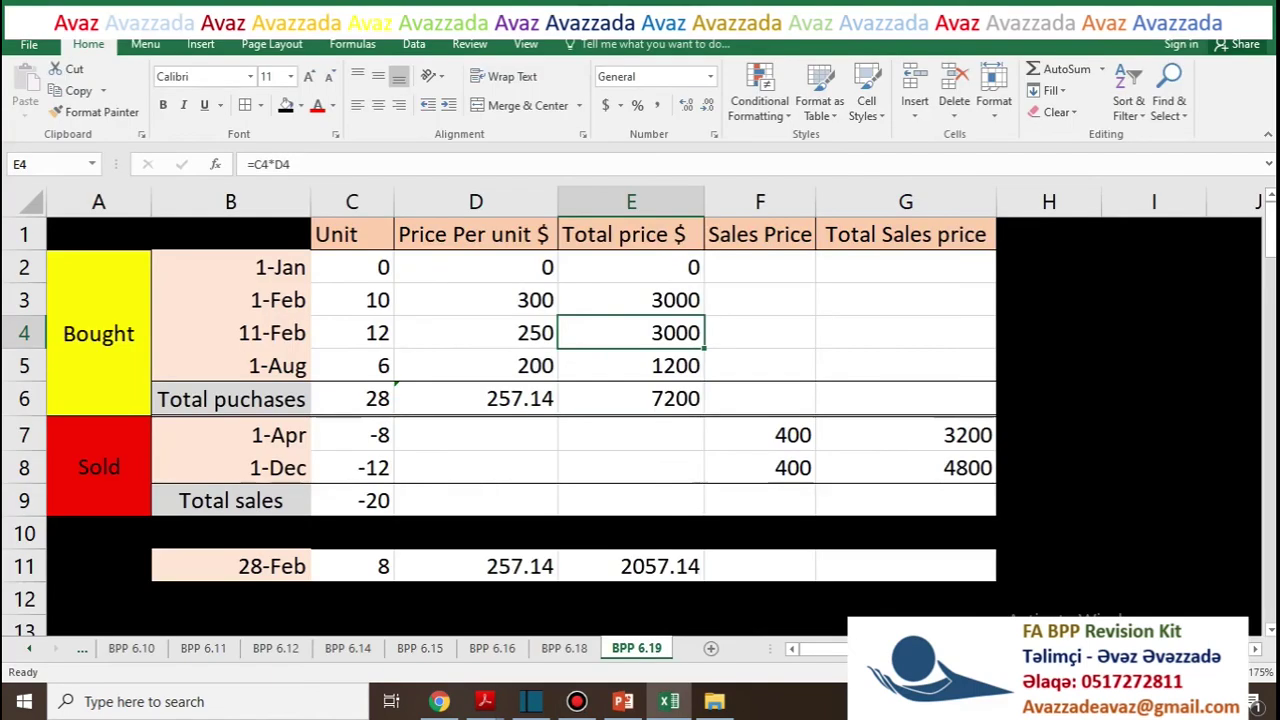
key("alt+Tab")
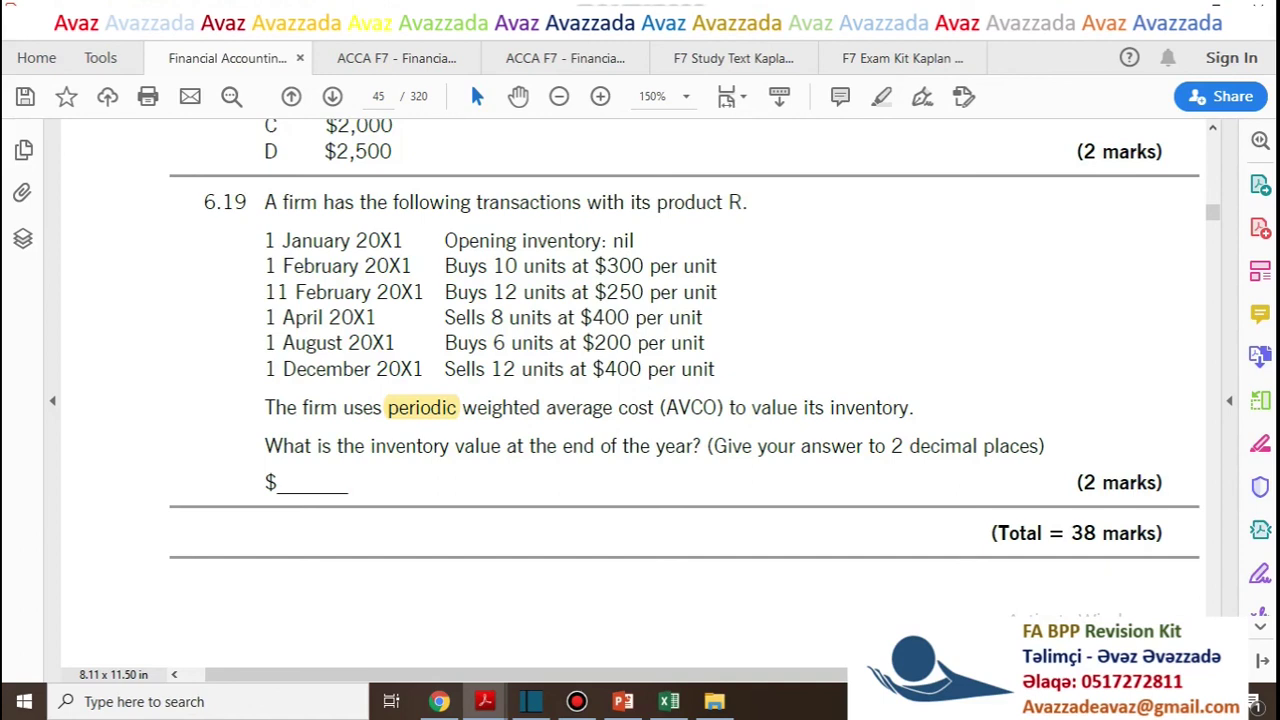
left_click_drag(580, 317, 630, 317)
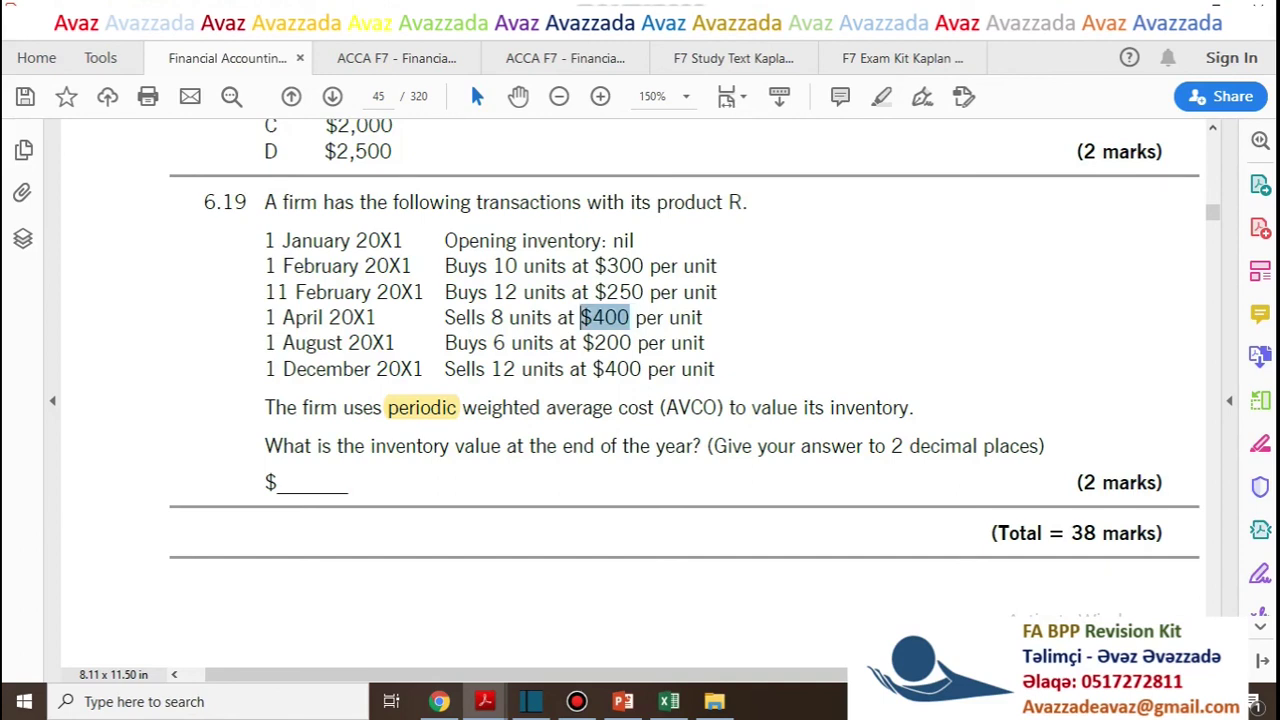
key("Escape")
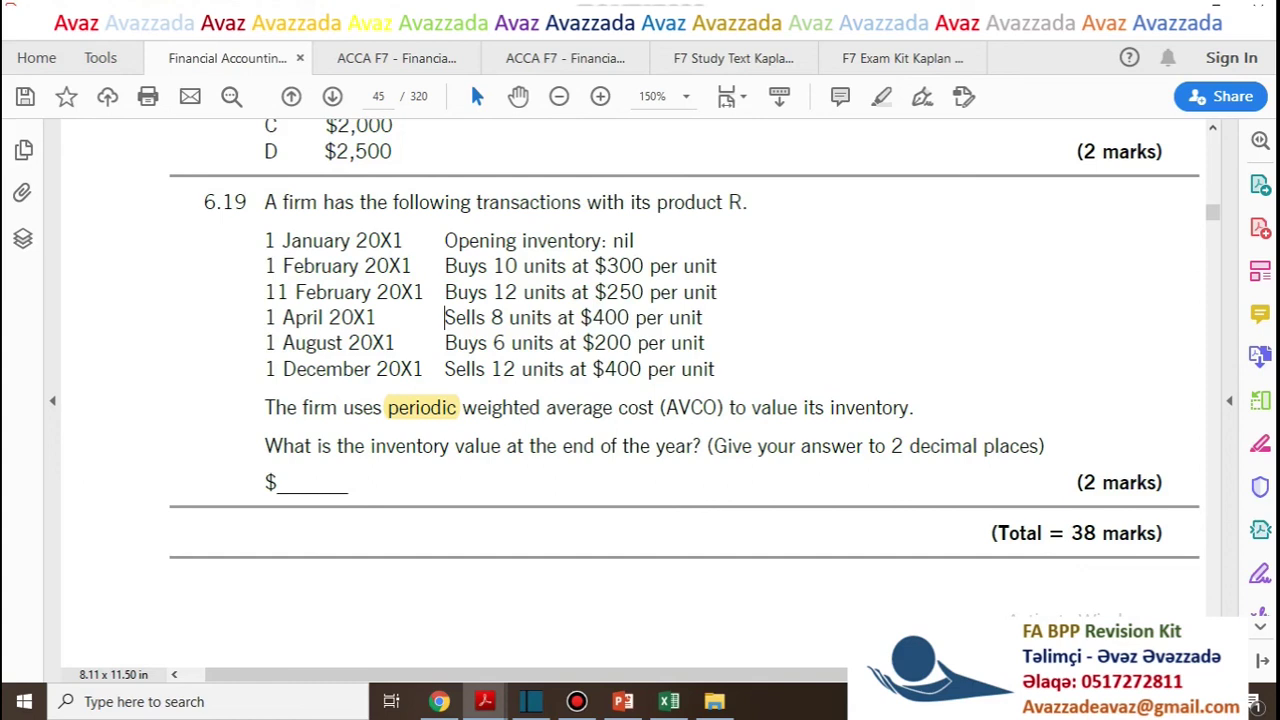
mouse_move(444, 317)
left_mouse_down()
mouse_move(594, 317)
mouse_move(470, 317)
mouse_move(503, 317)
left_mouse_up()
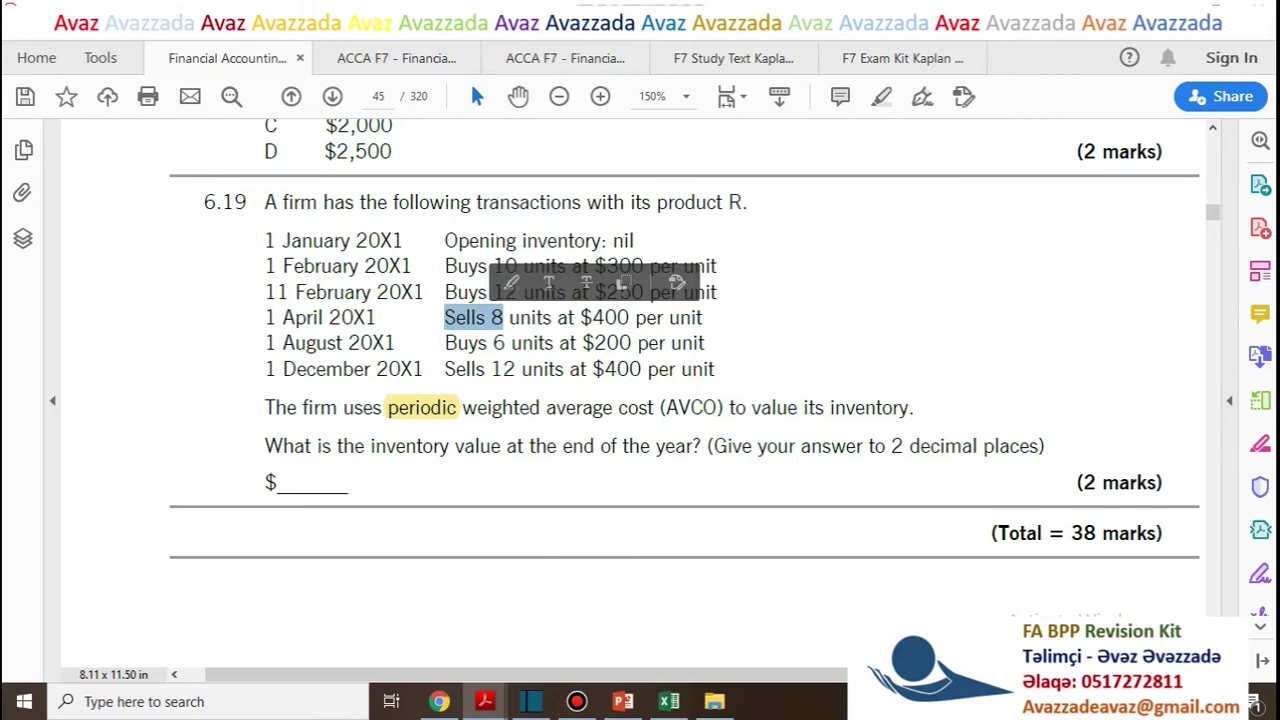
key("alt+Tab")
left_click(352, 435)
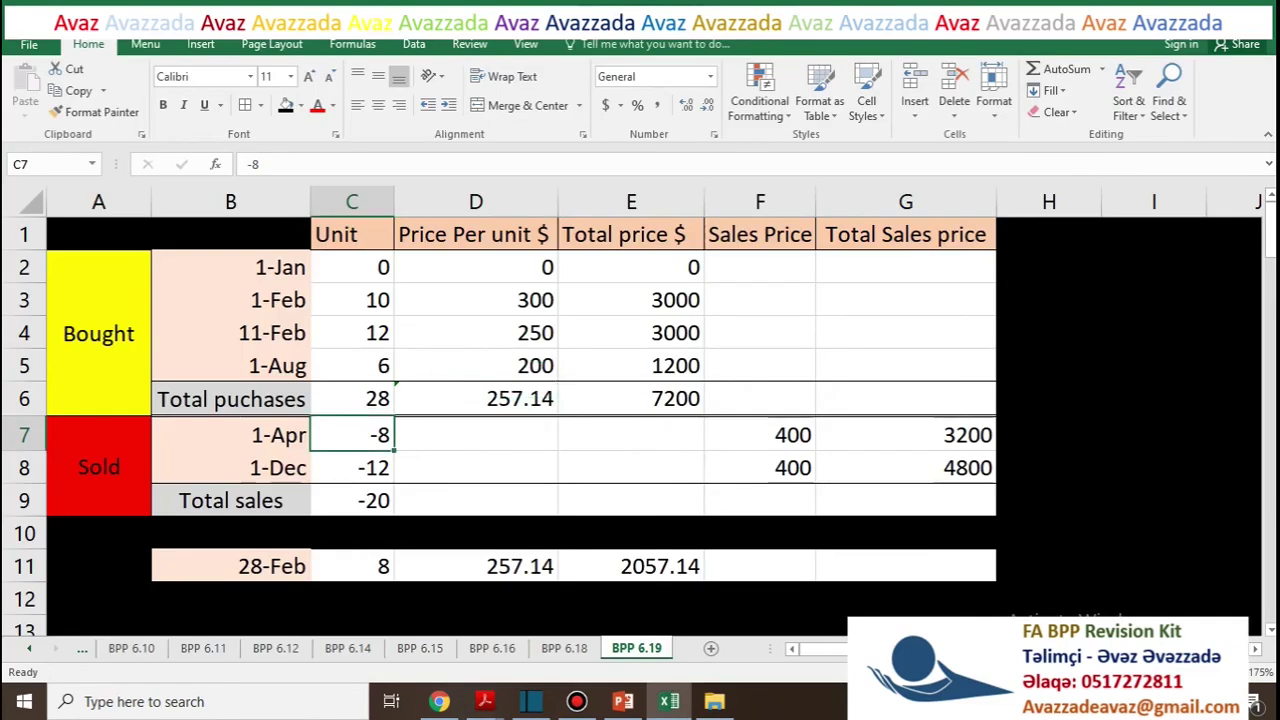
Check the PDF's transaction list against the 1 December units in C8 of the workbook, and examine the total units sold formula in C9
key("alt+Tab")
left_click_drag(458, 342, 507, 342)
key("alt+Tab")
left_click(352, 468)
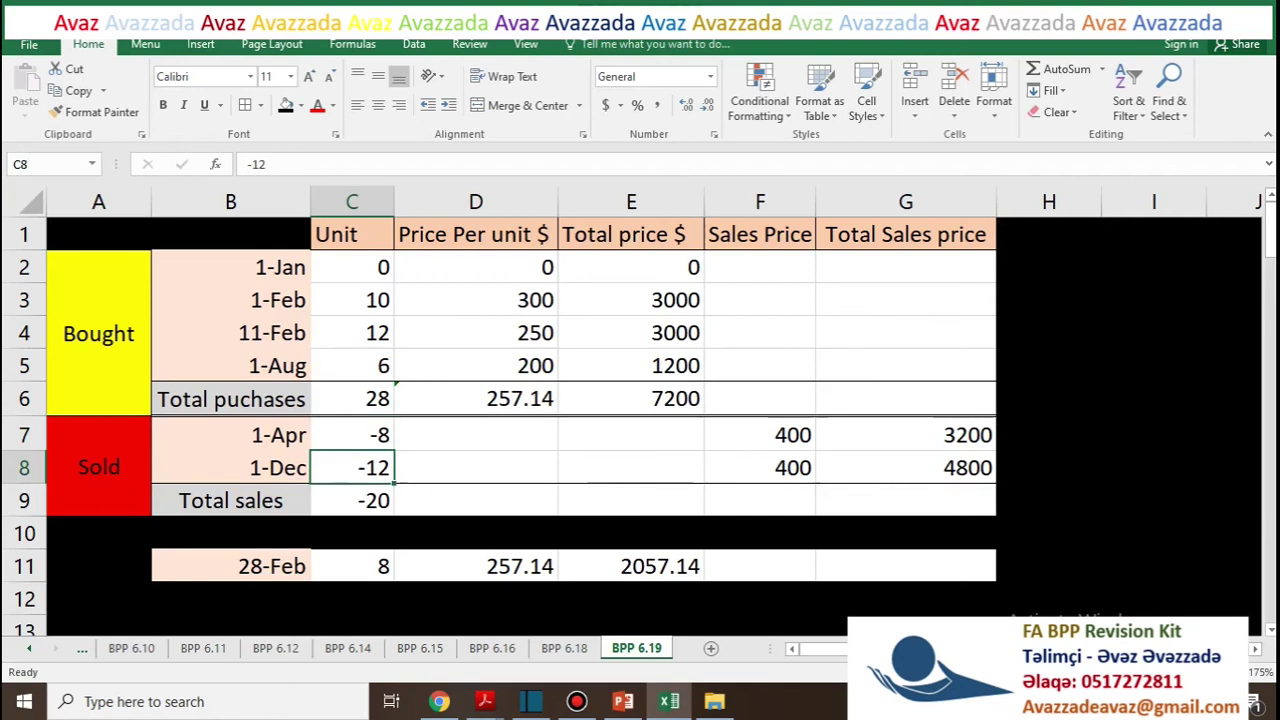
left_click(352, 501)
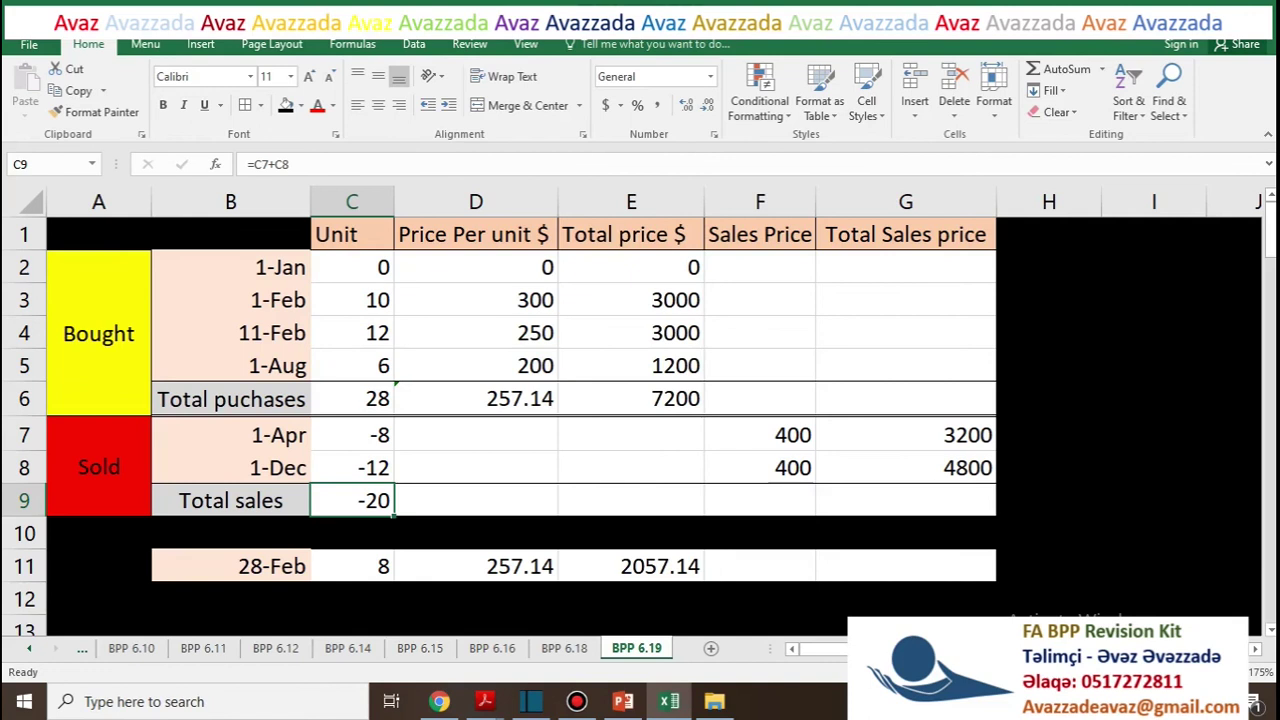
Trace the total purchased units in C6 and total sold units in C9 to the closing units formula in C11
key("Up")
key("Up")
key("Up")
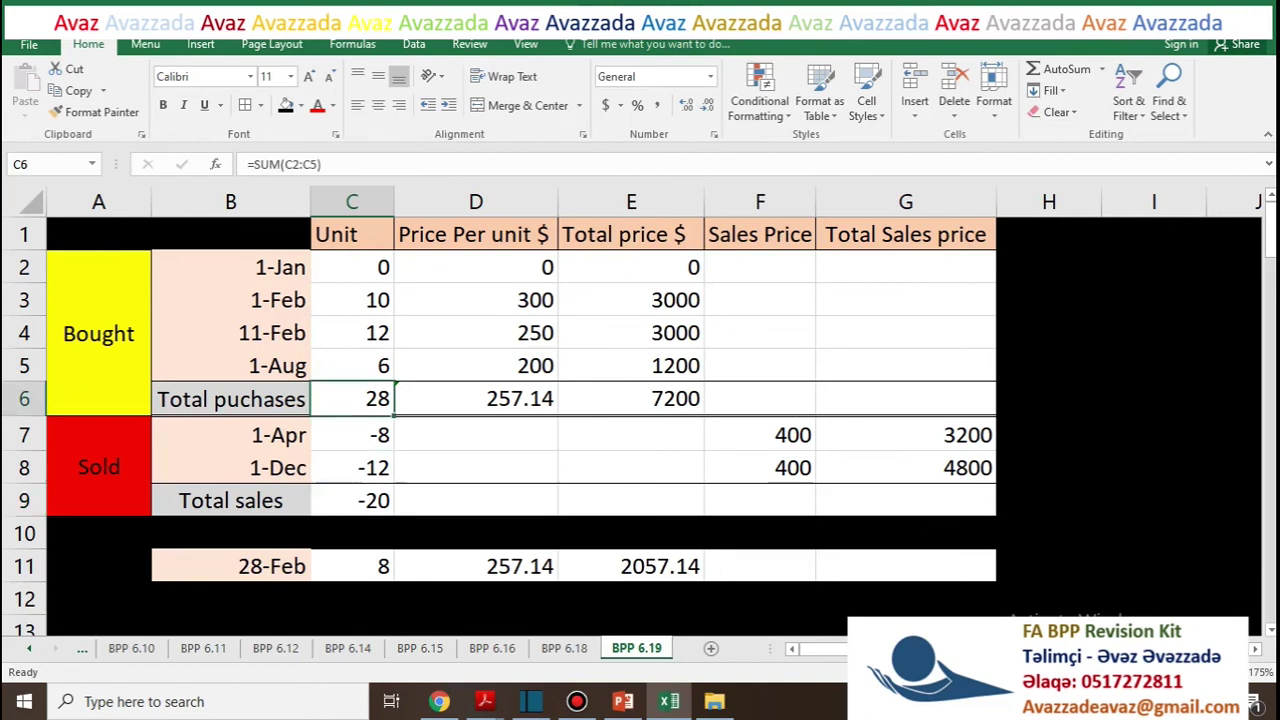
key("Down")
key("Down")
key("Down")
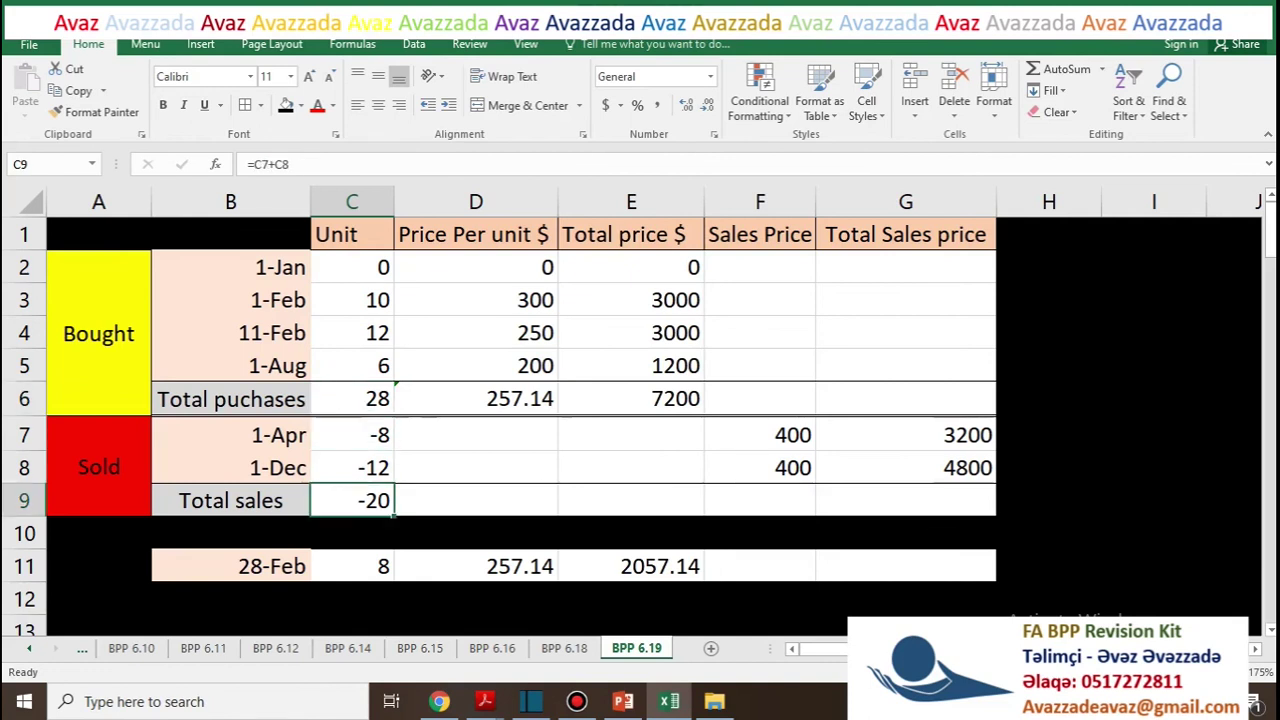
key("Down")
key("Down")
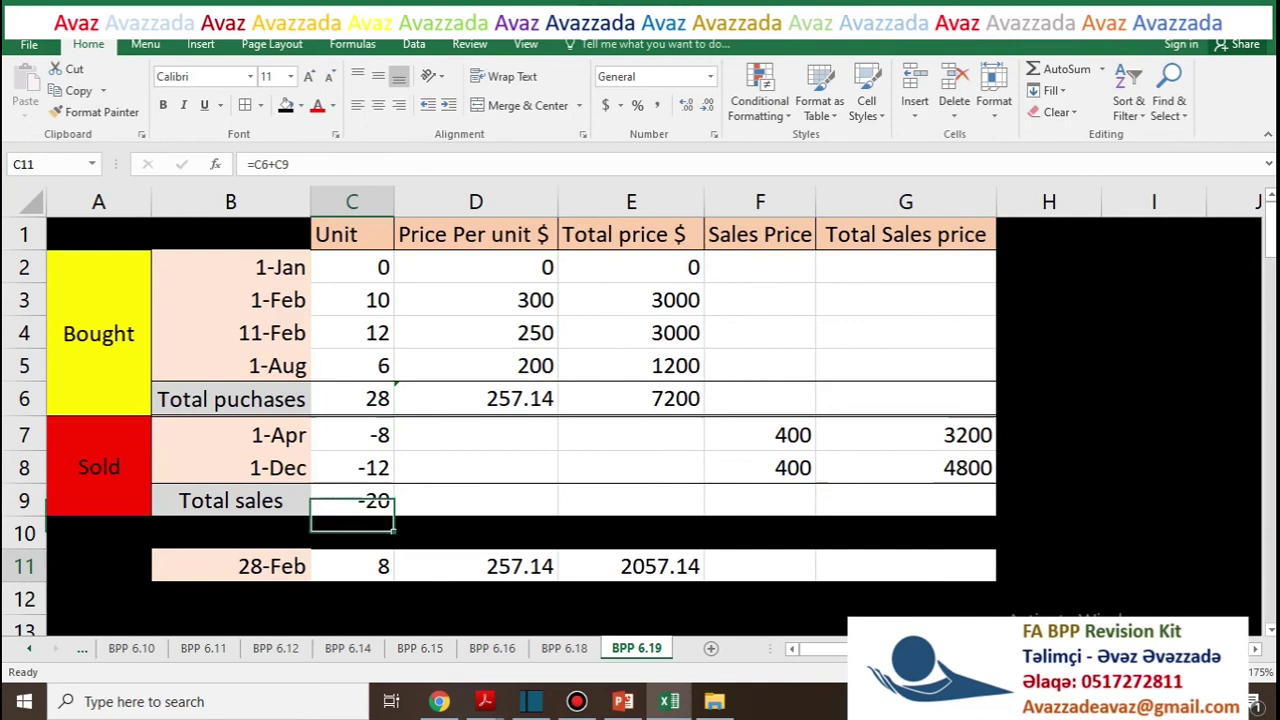
Trace the average unit price from D6 to D11, and examine how E11 multiplies it by the closing units in C11
left_click(476, 399)
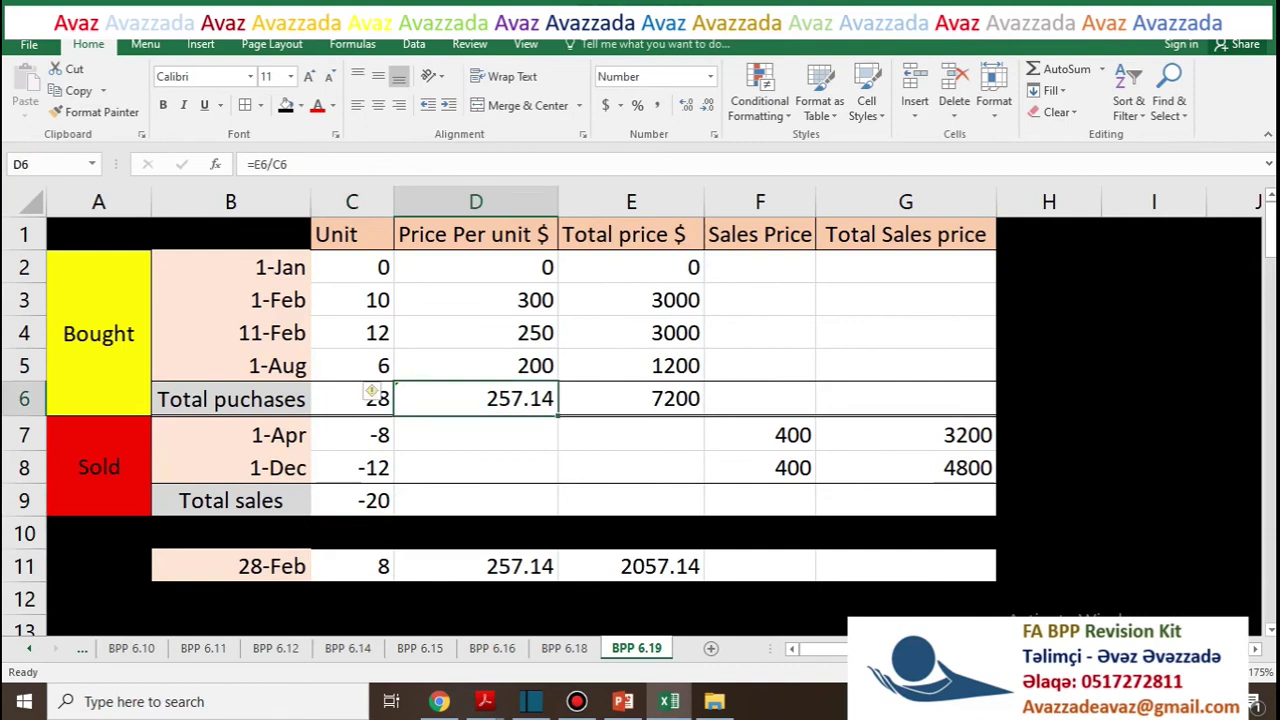
left_click(476, 566)
left_click(352, 566)
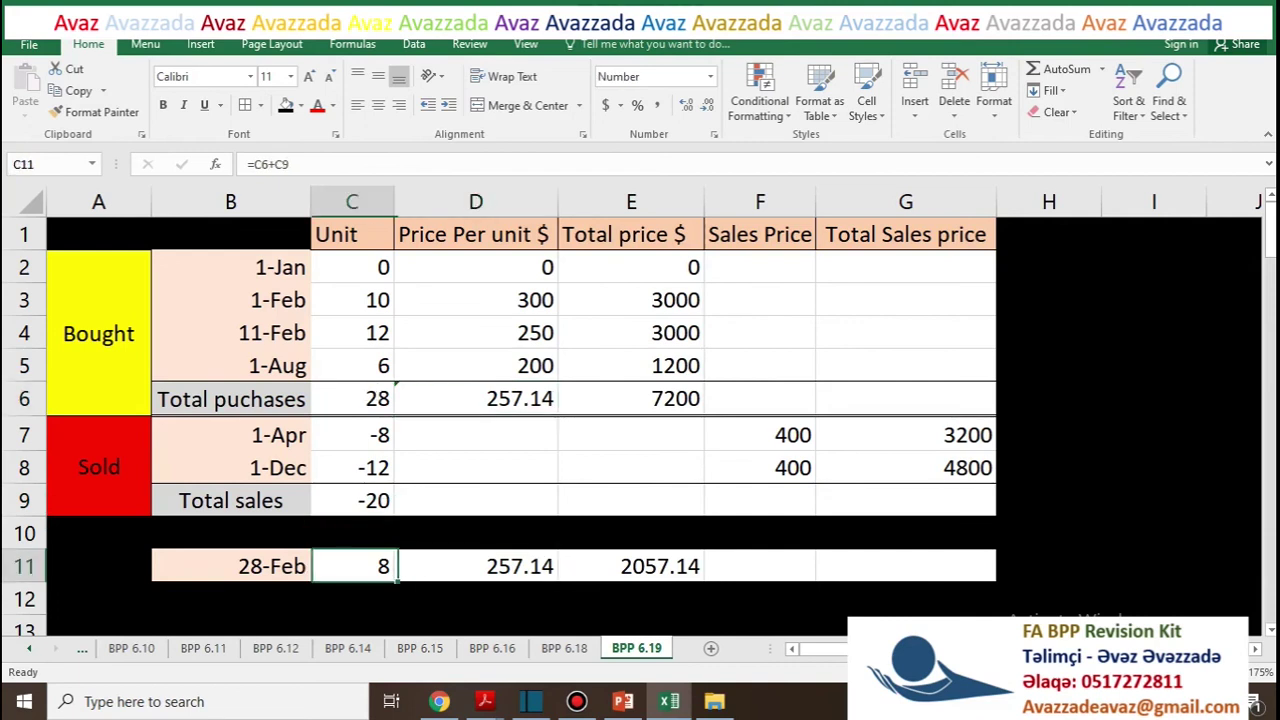
left_click(476, 566)
left_click(352, 566)
left_click(476, 566)
left_click(631, 566)
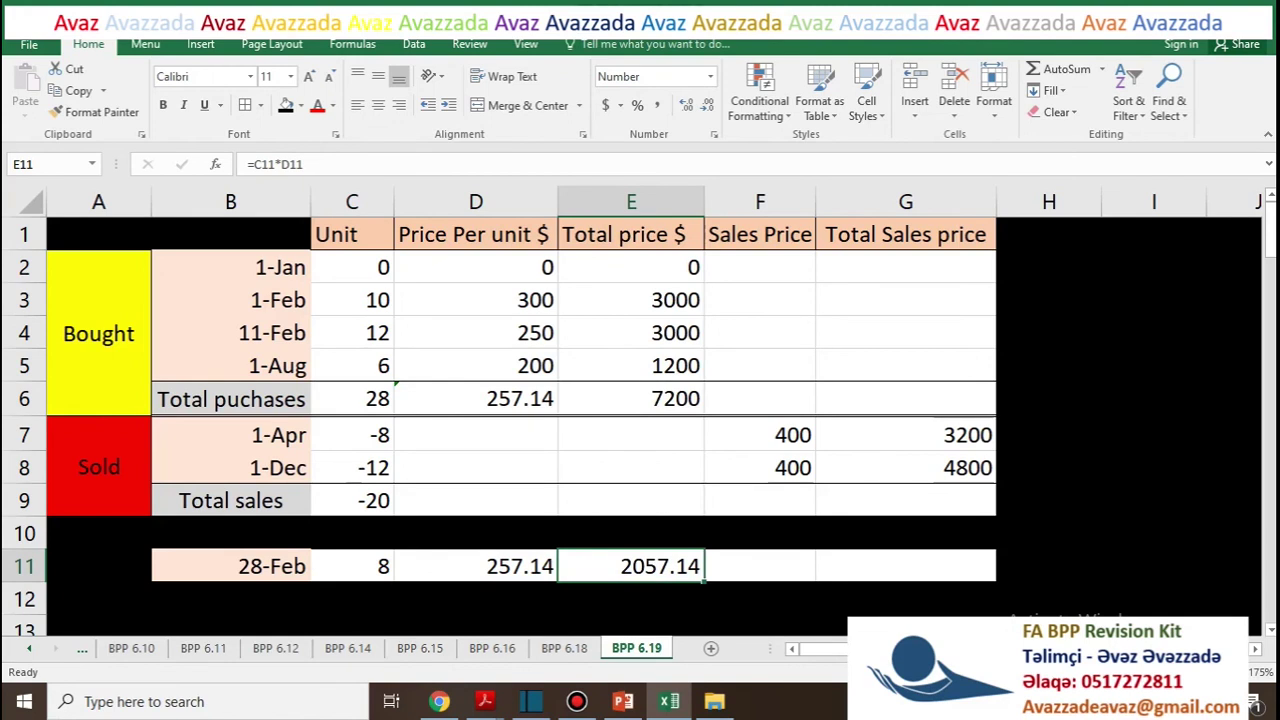
Check the transaction dates in the PDF and change the closing inventory date in B11 of the workbook to 1 dec
left_click(231, 566)
key("alt+Tab")
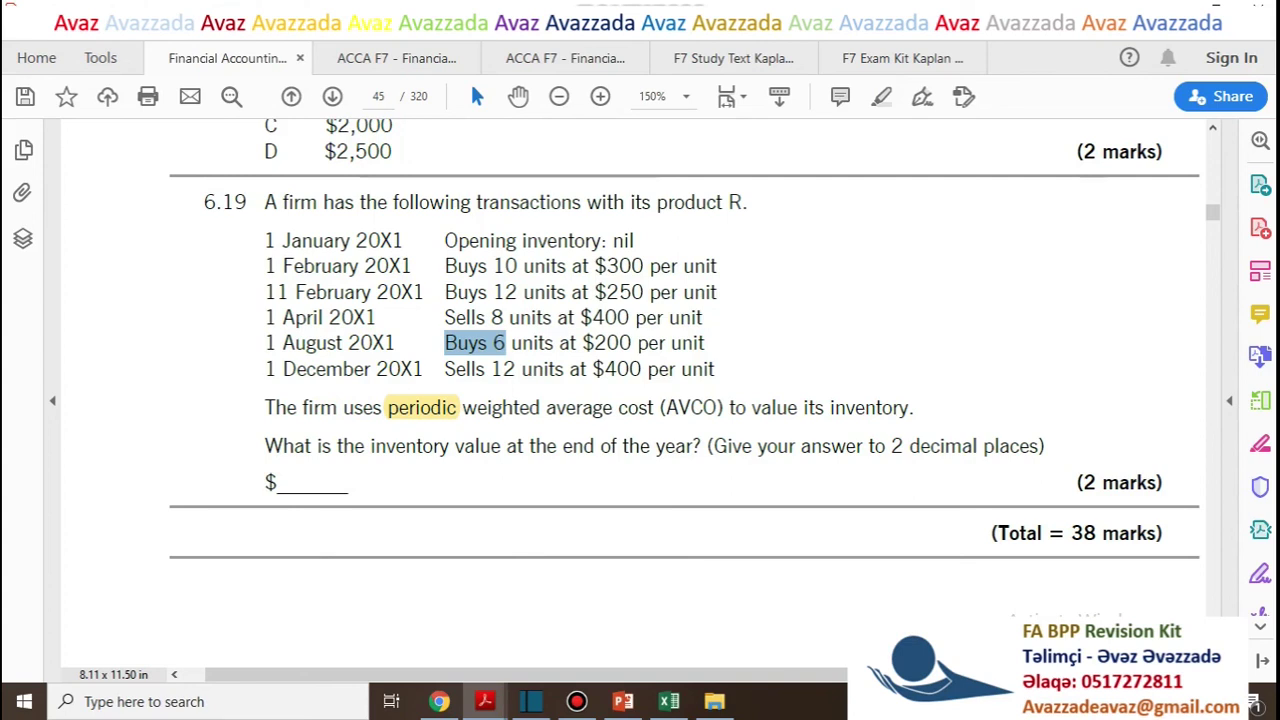
key("alt+Tab")
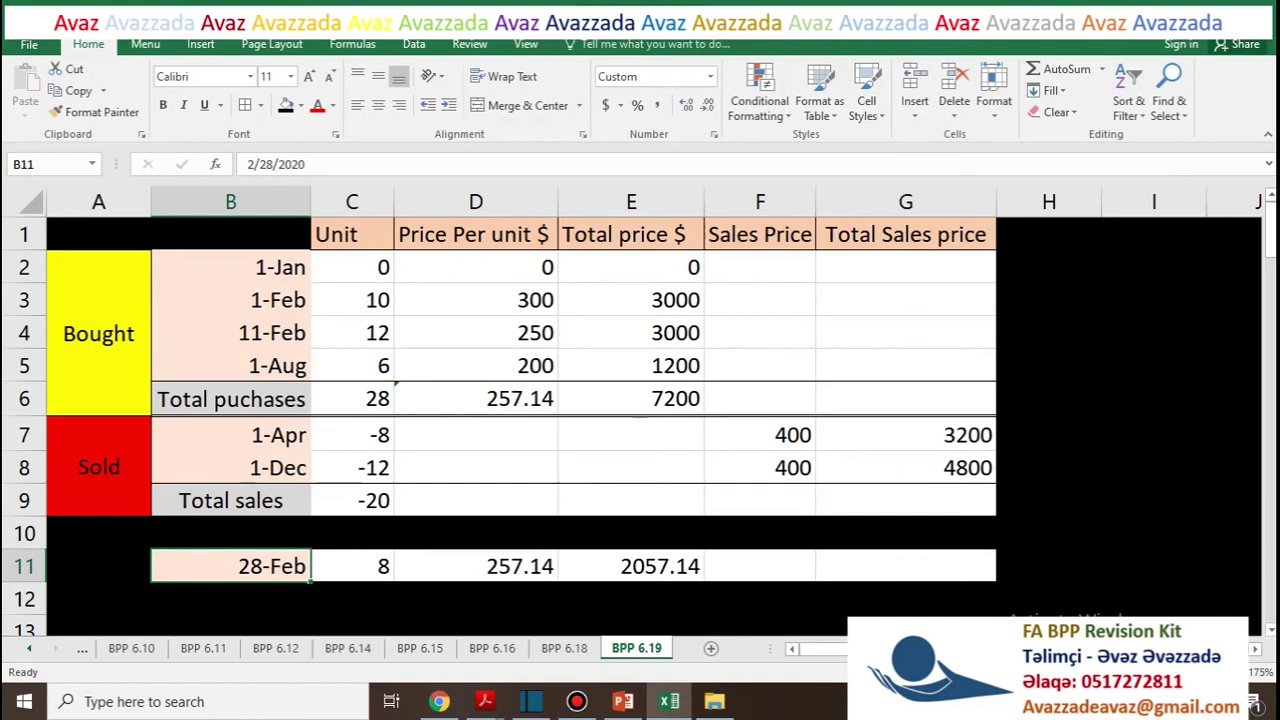
key("F2")
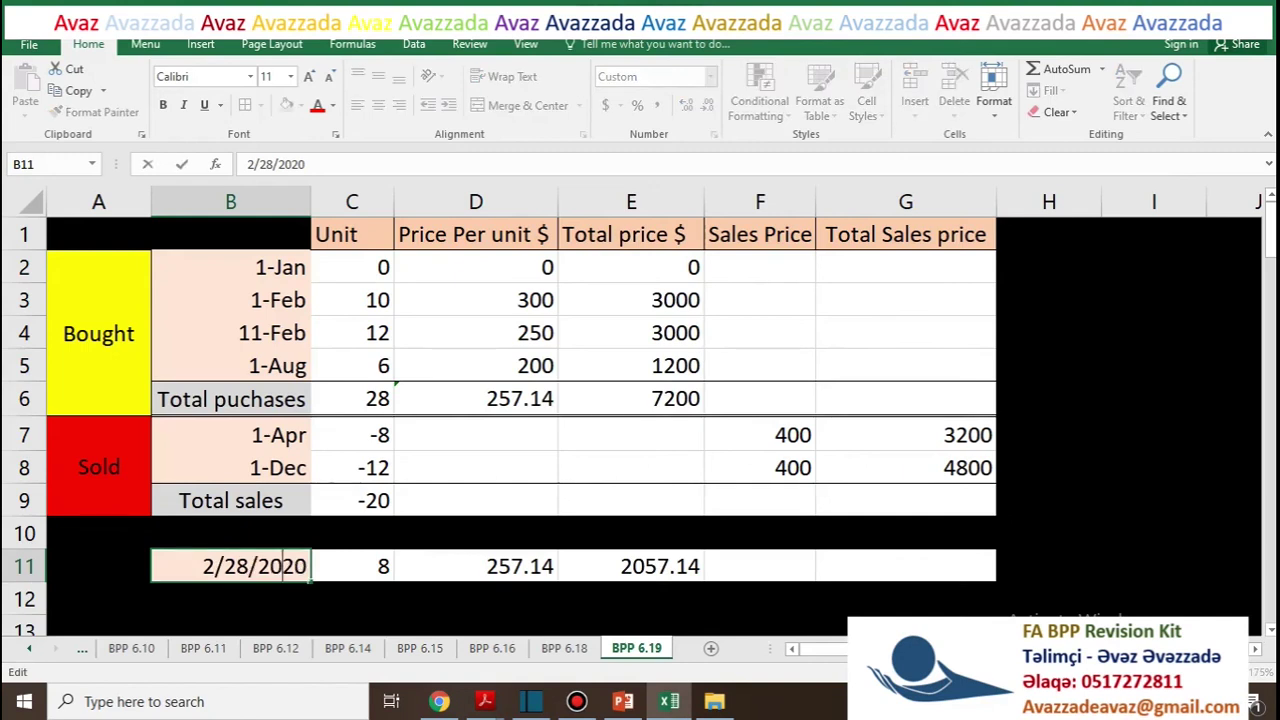
key("shift+Home")
type("1")
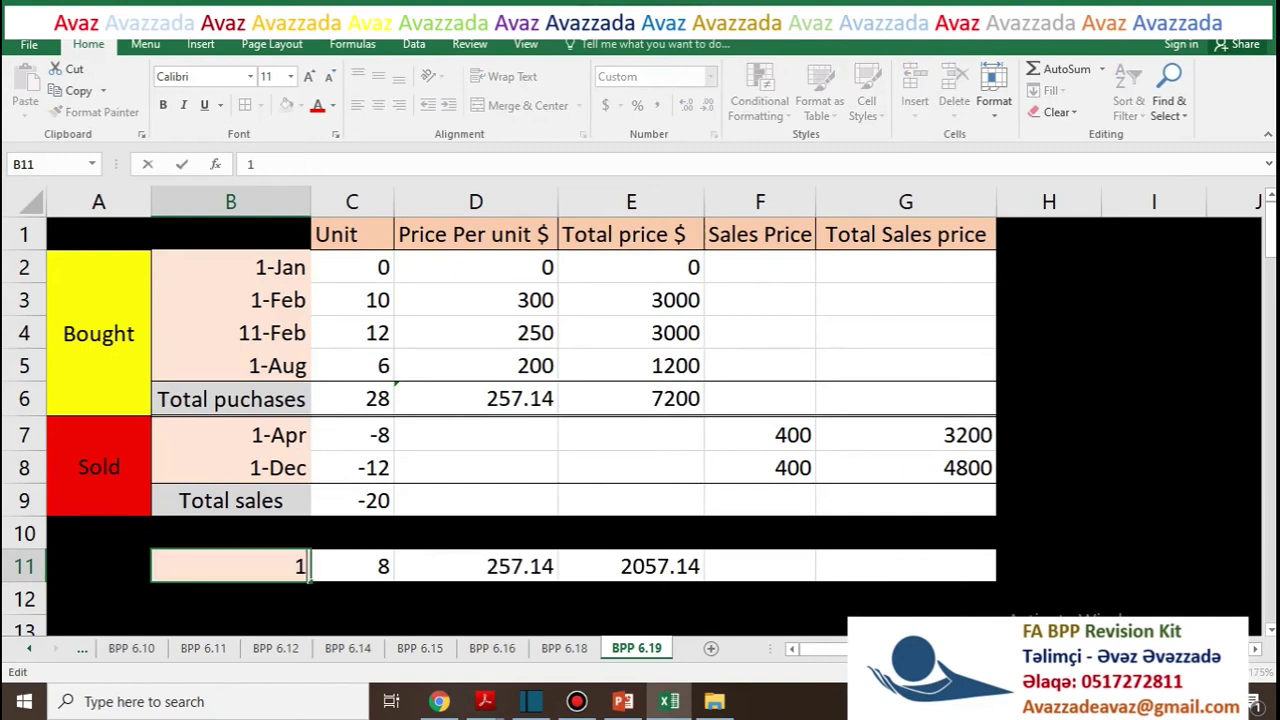
type(" dec")
key("Return")
Review the closing inventory's date, units, unit price and total value across B11:E11 against question 6.19 in the PDF
left_click(490, 566)
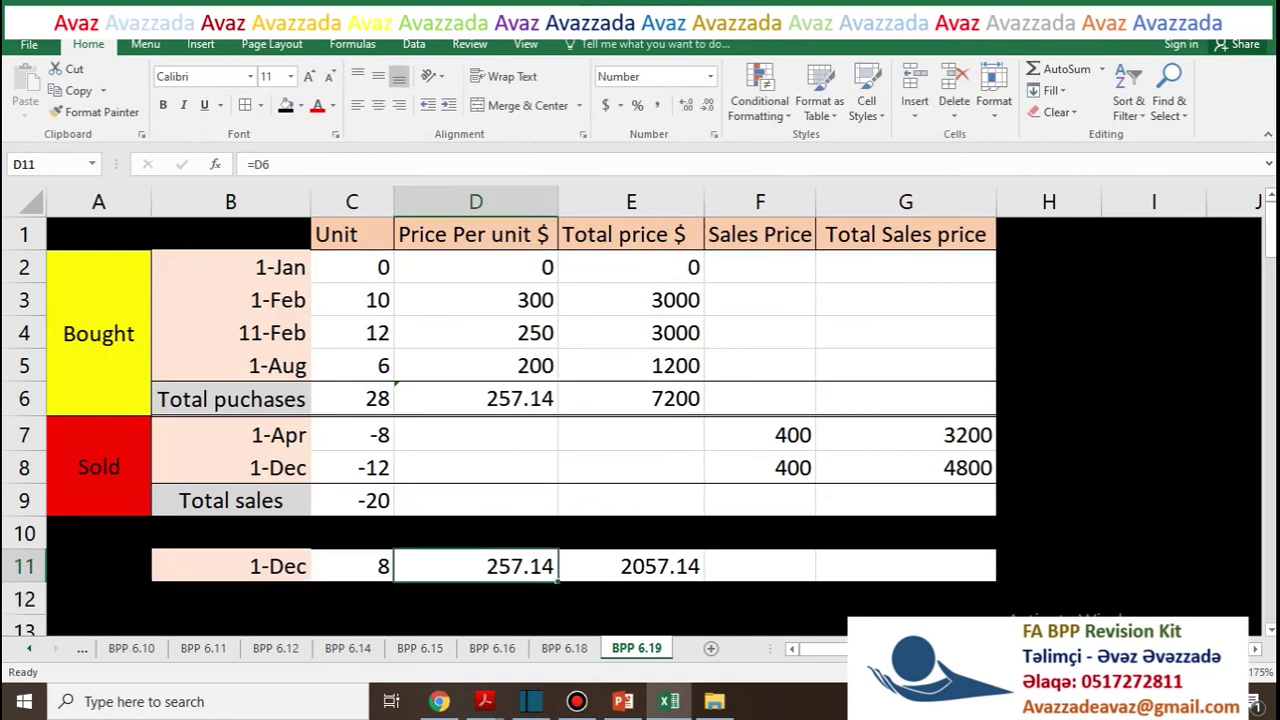
key("alt+Tab")
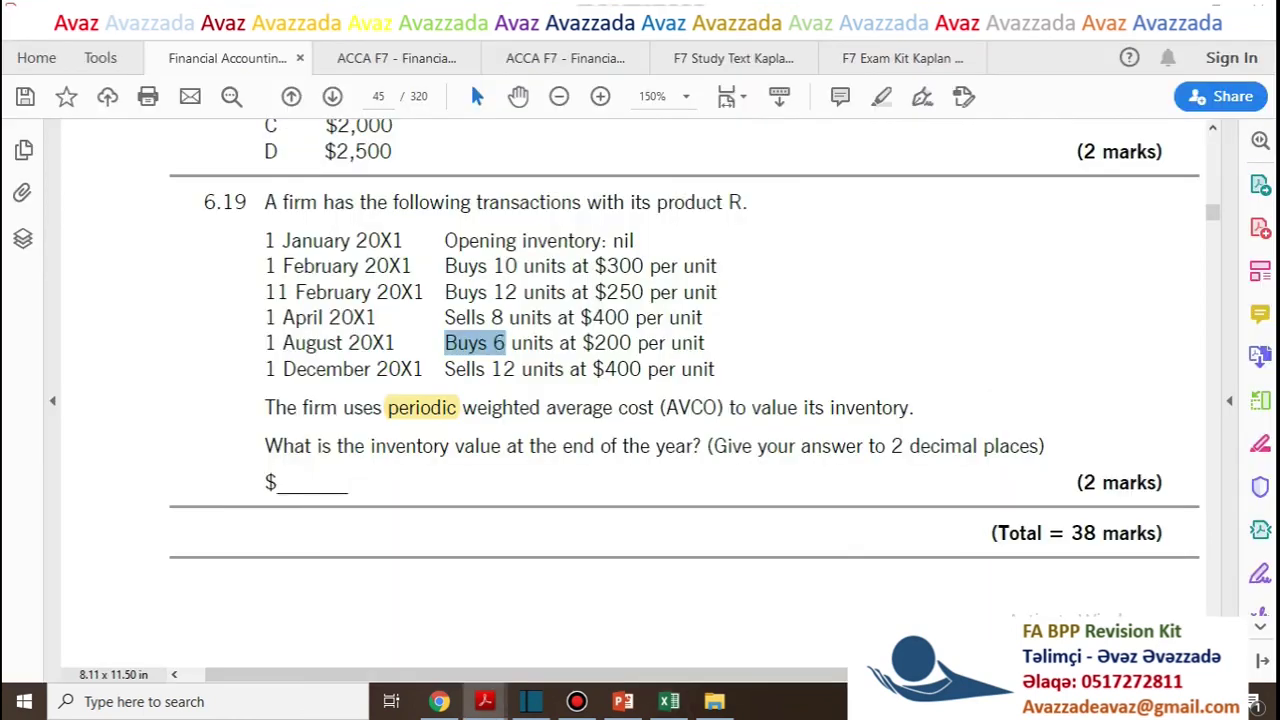
key("alt+Tab")
left_click(631, 566)
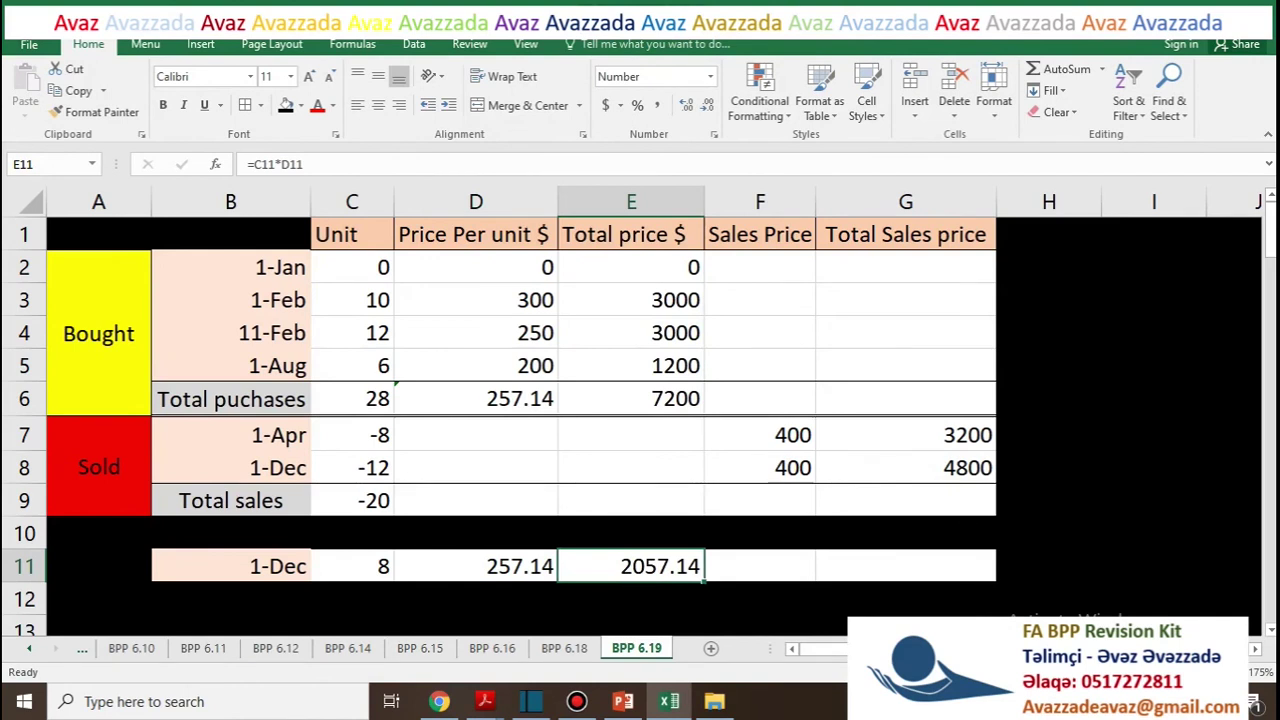
left_click(476, 566)
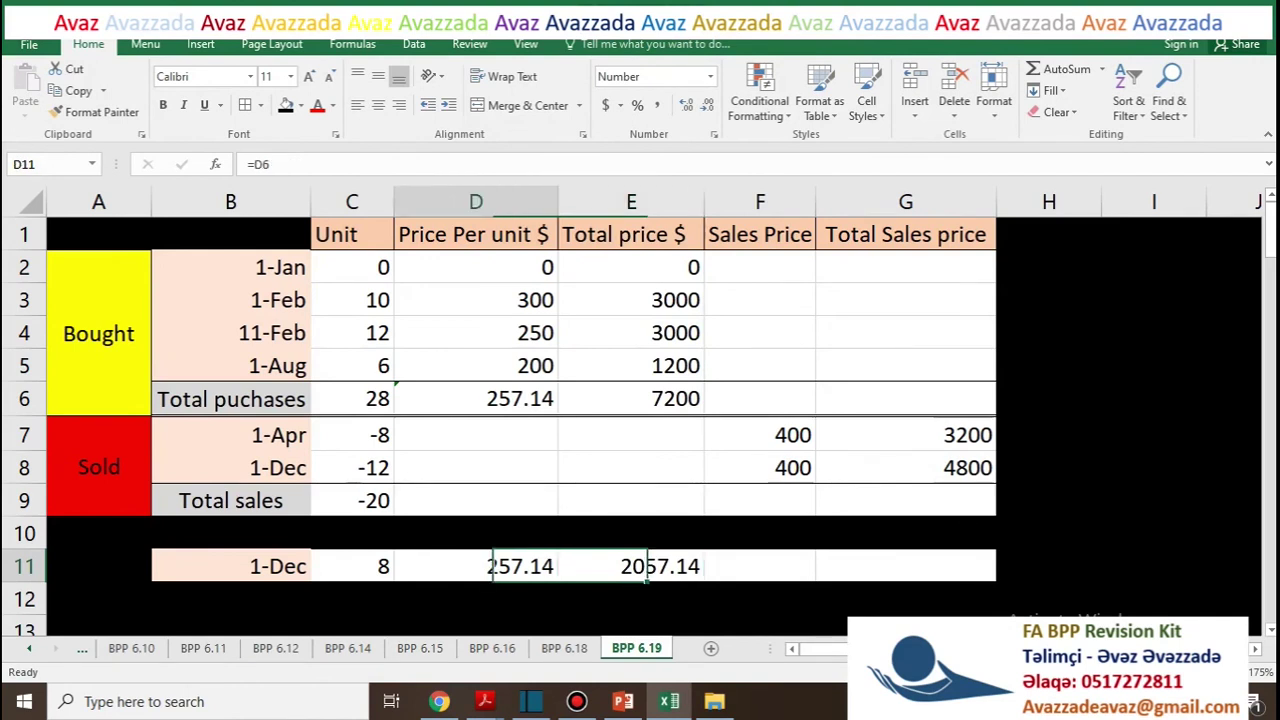
left_click(352, 566)
left_click(231, 566)
Look through the PDF around the end of question 6.19 and the start of section 7, and return to the workbook
key("alt+Tab")
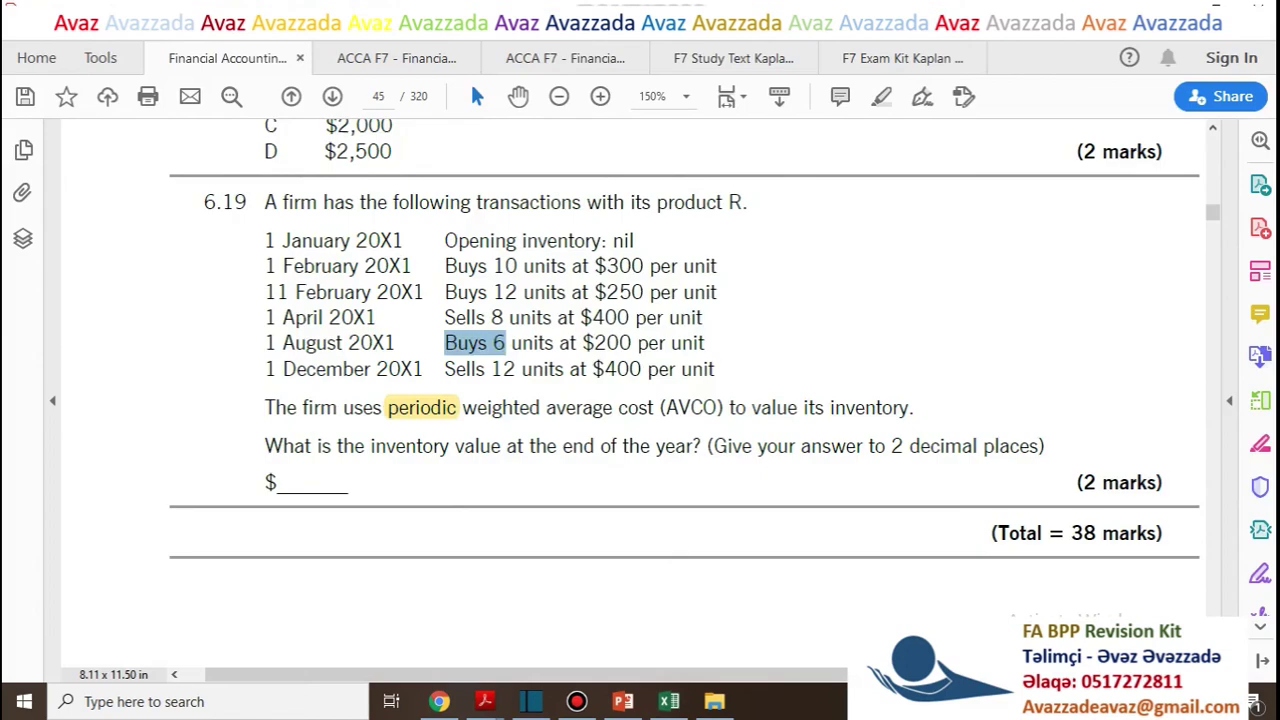
left_click(506, 343)
scroll(632, 392, "down", 5)
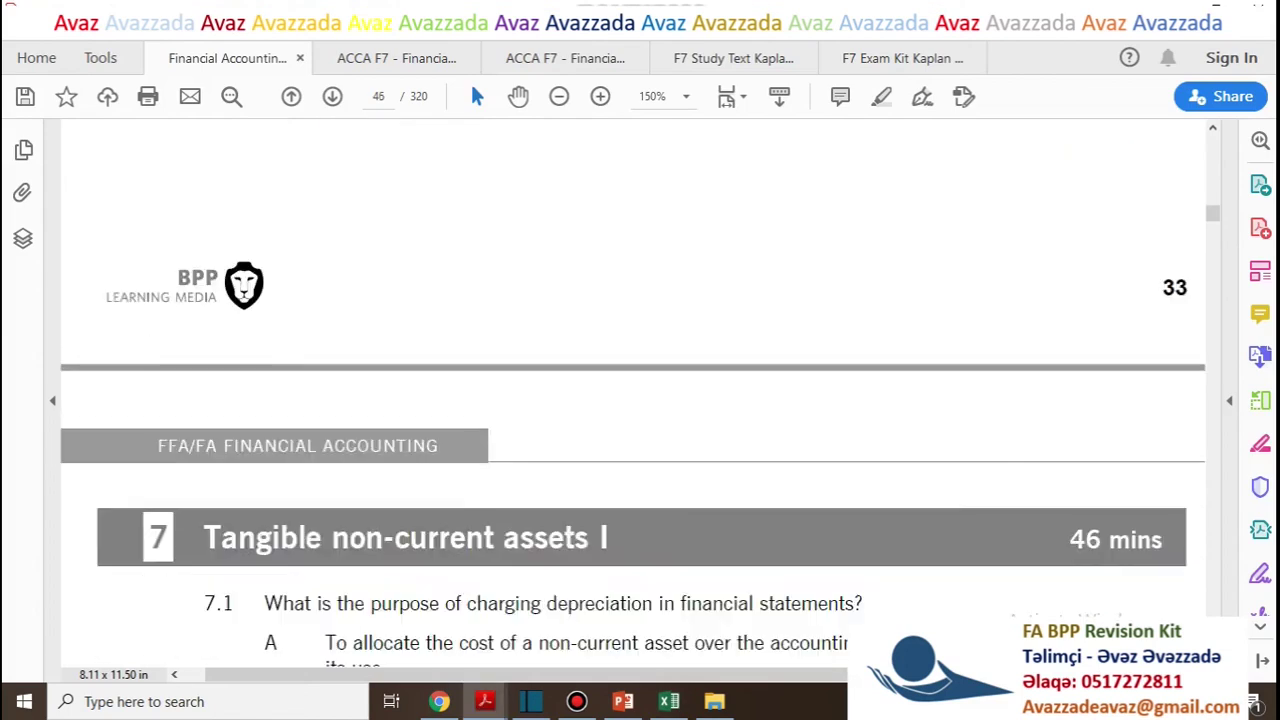
scroll(630, 400, "up", 6)
scroll(630, 400, "down", 1)
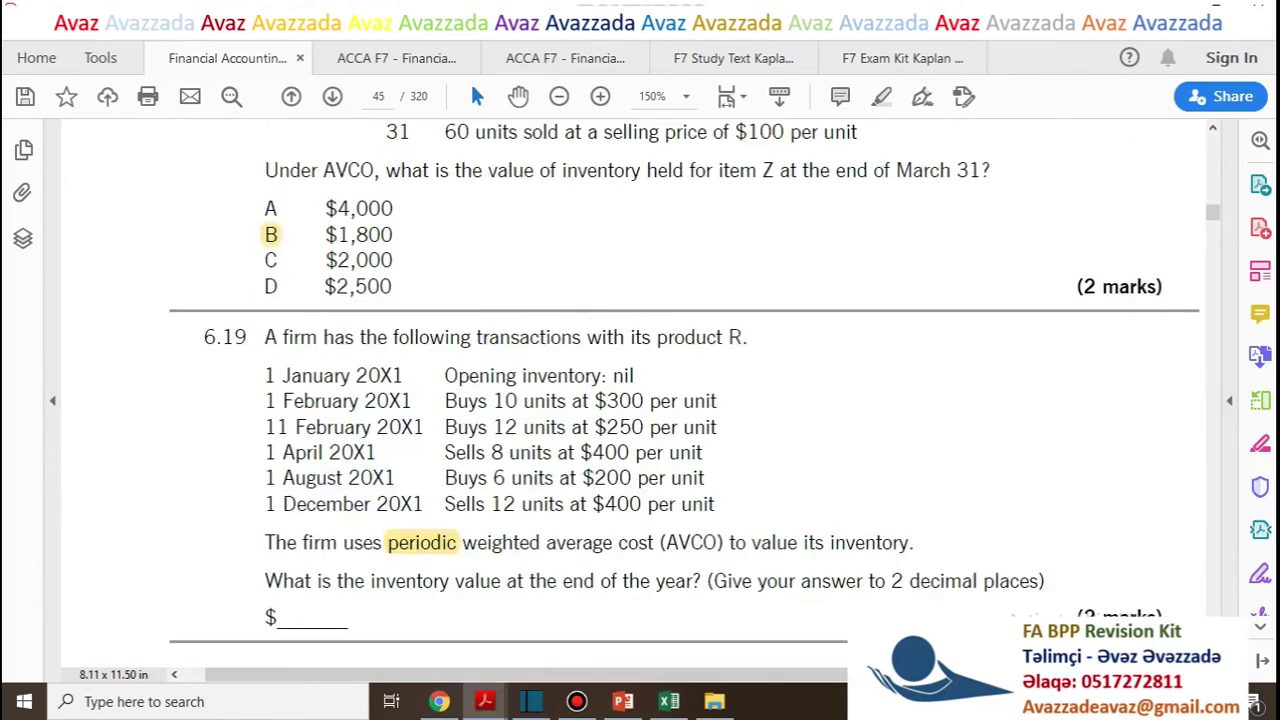
key("alt+Tab")
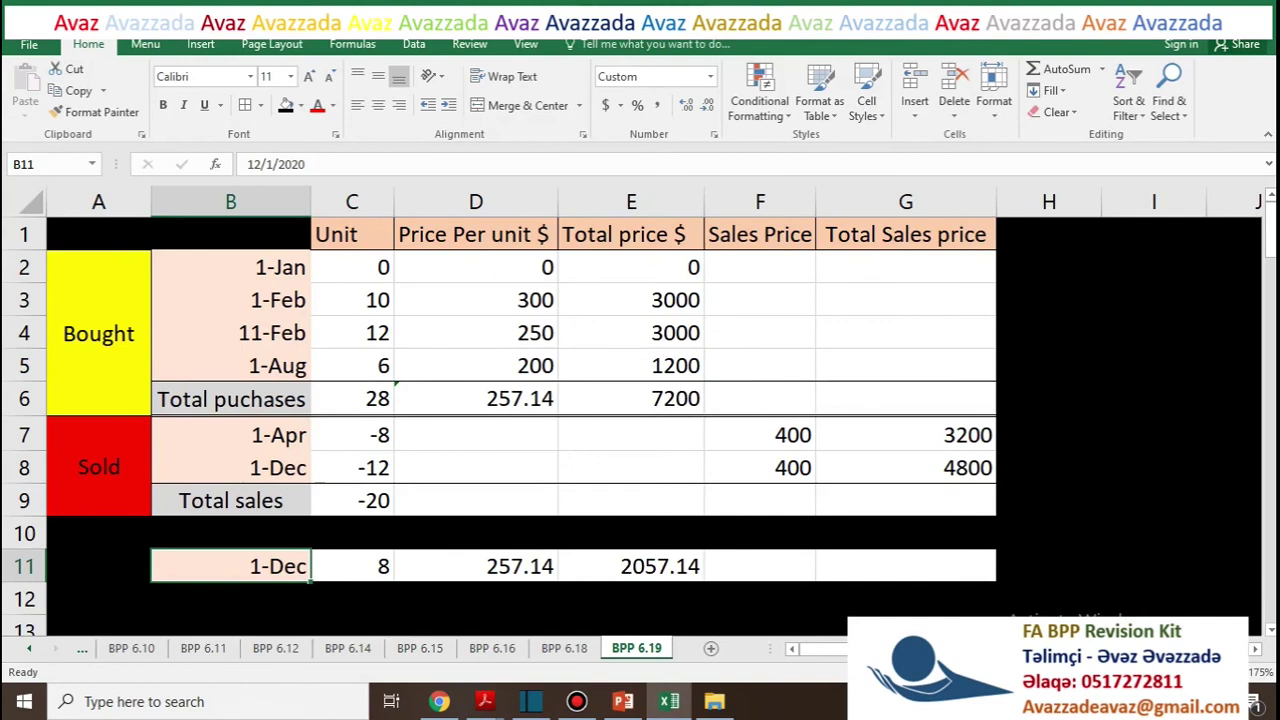